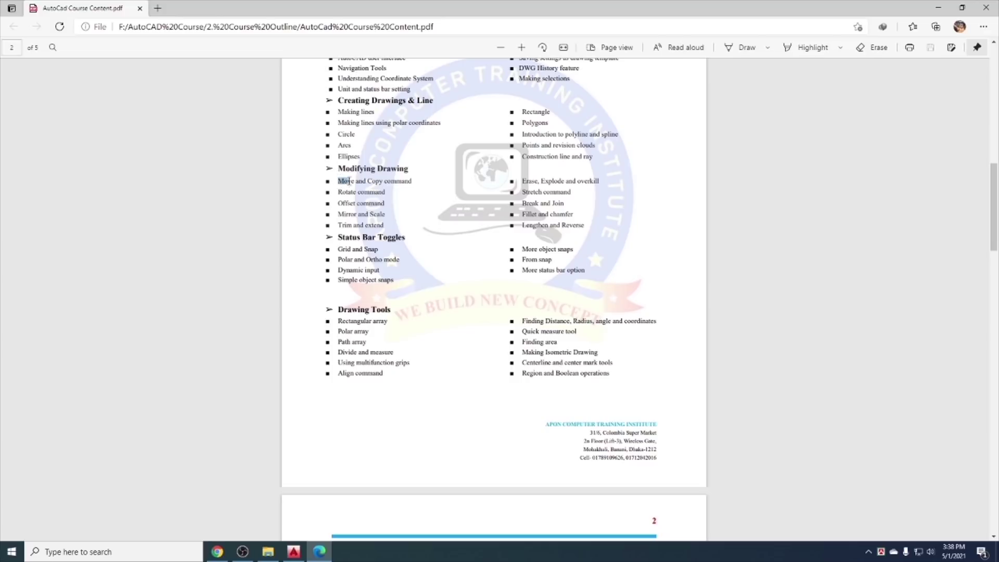
# Highlight the PDF topics from Move and Copy command to Trim and extend, then return to AutoCAD
pyautogui.moveTo(349, 180); pyautogui.dragTo(370, 182)
pyautogui.moveTo(585, 227); pyautogui.dragTo(347, 182)
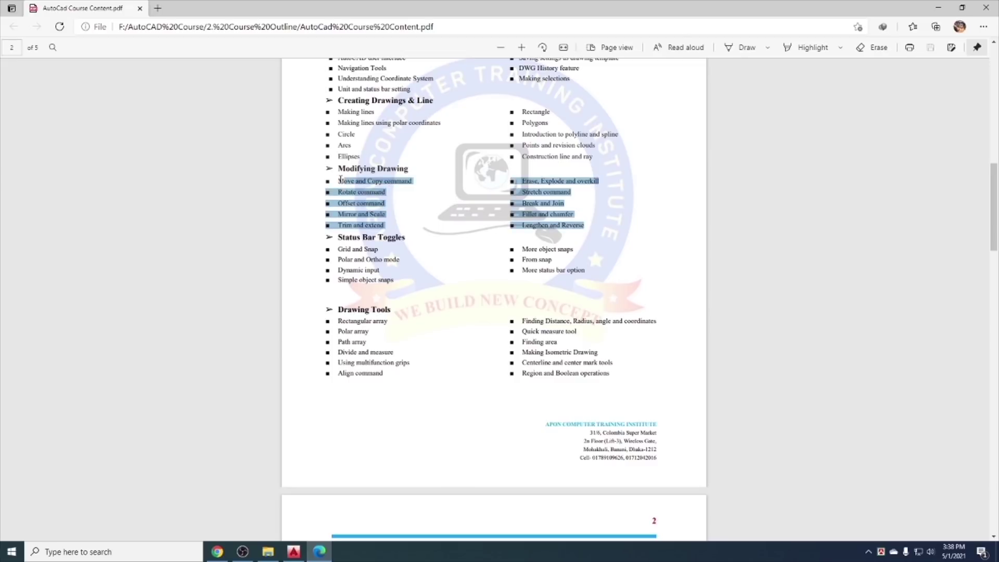
pyautogui.click(356, 195)
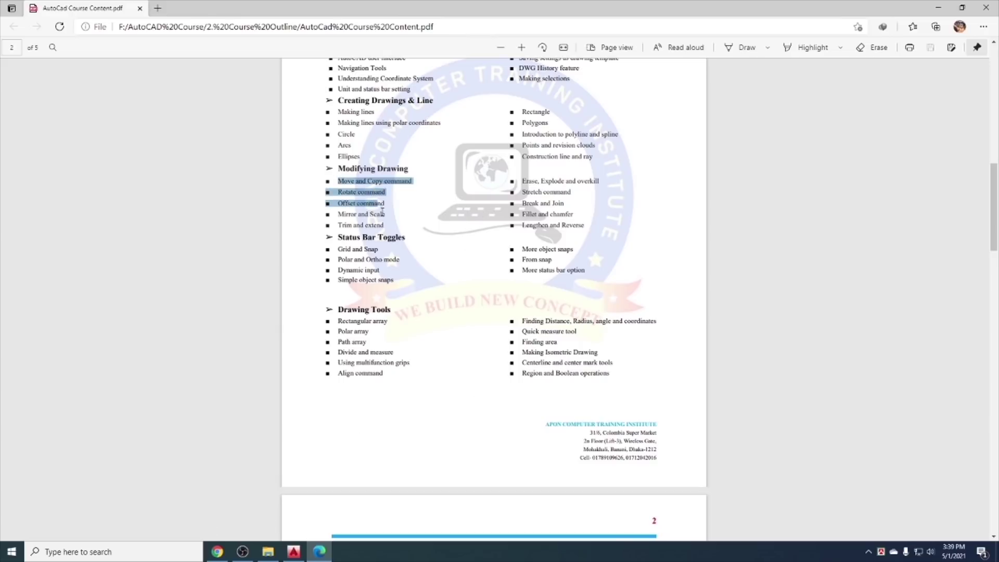
pyautogui.moveTo(347, 181); pyautogui.dragTo(385, 225)
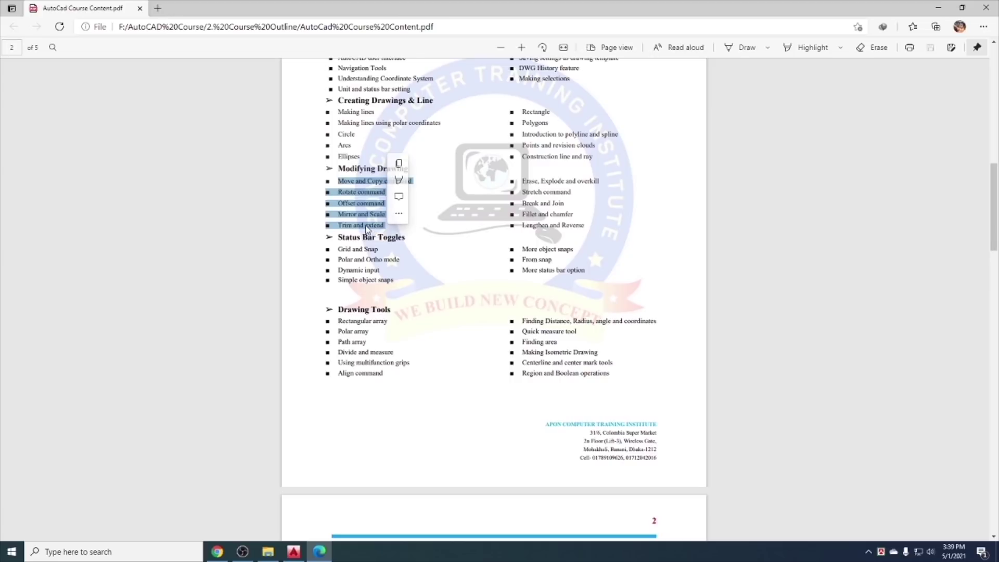
pyautogui.click(356, 204)
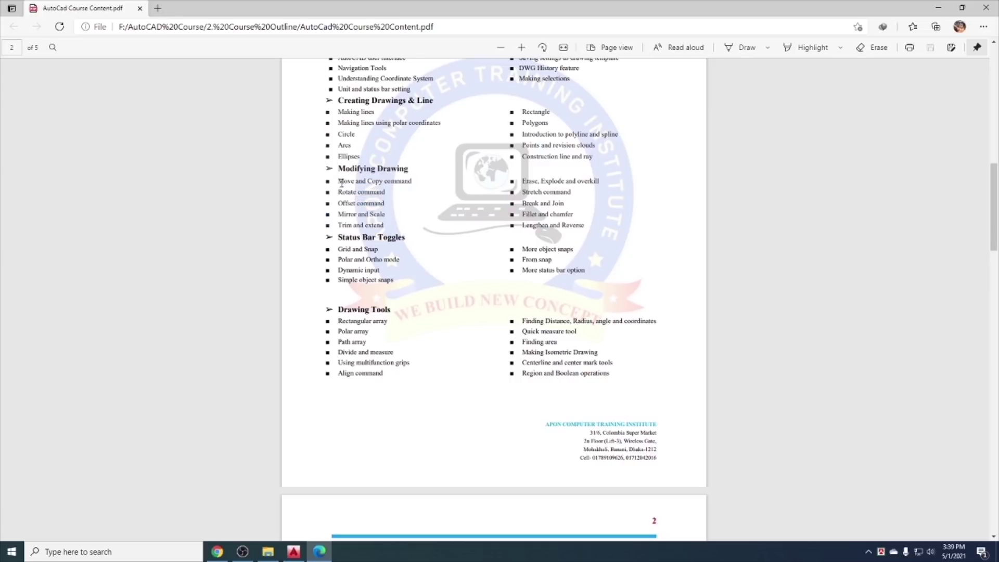
pyautogui.moveTo(342, 182); pyautogui.dragTo(379, 228)
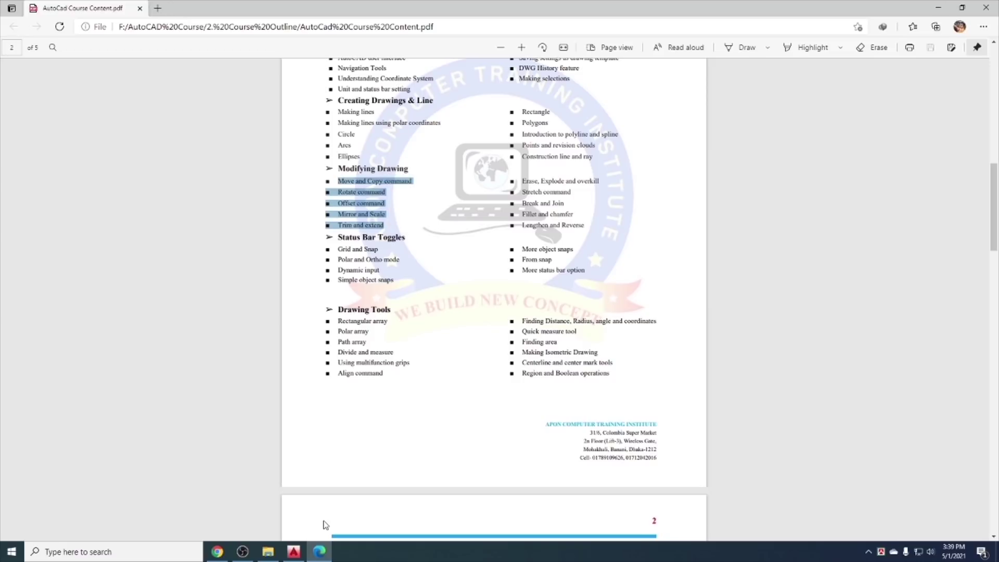
pyautogui.click(295, 553)
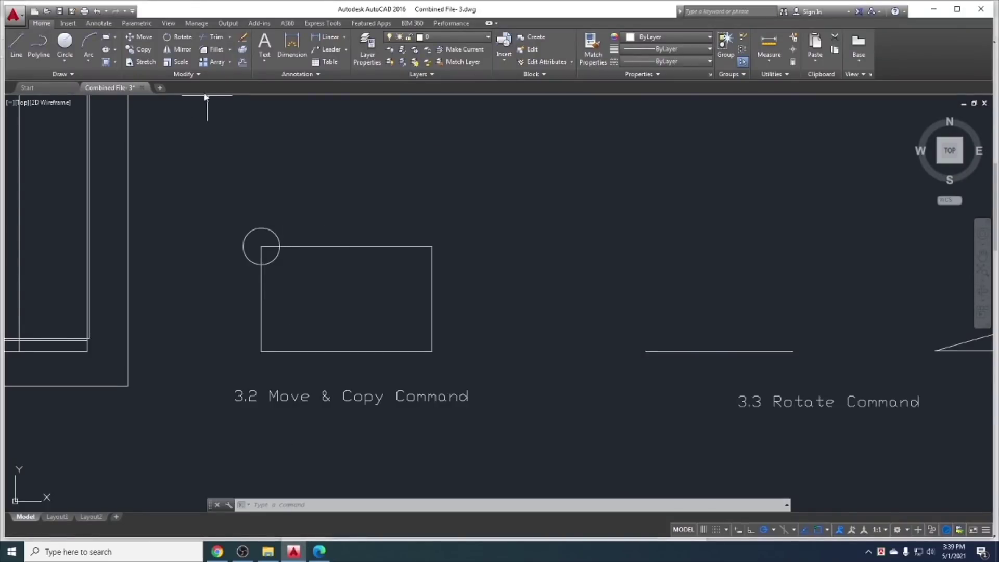
# Move the circle from the rectangle's top-left corner to its top-right corner
pyautogui.click(146, 42)
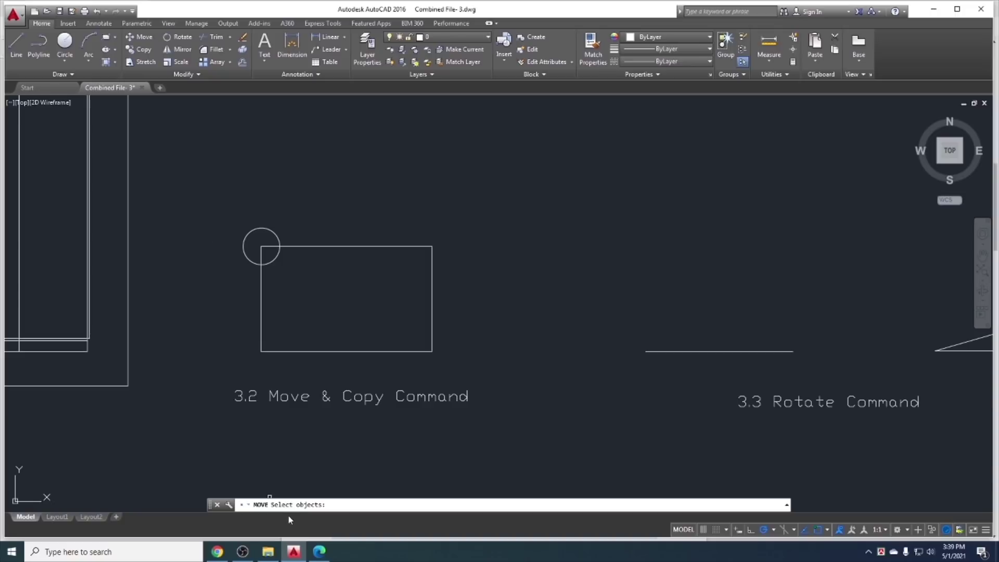
pyautogui.click(275, 234)
pyautogui.press('Return')
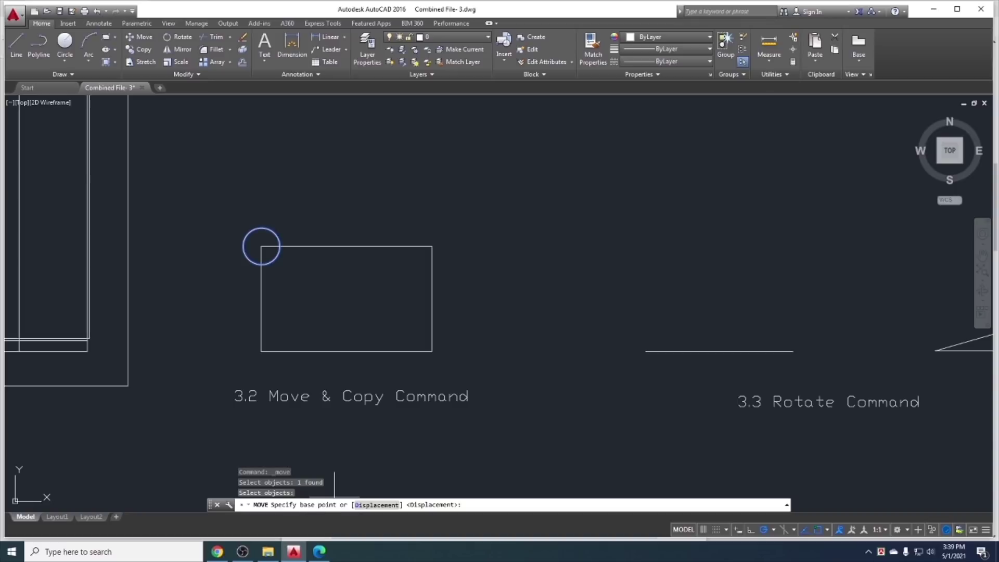
pyautogui.click(261, 246)
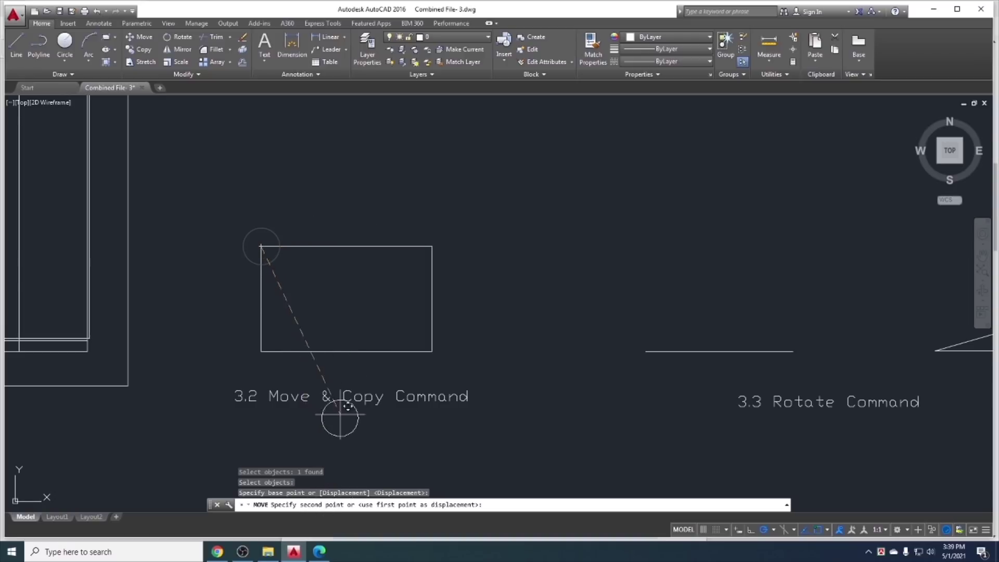
pyautogui.click(432, 246)
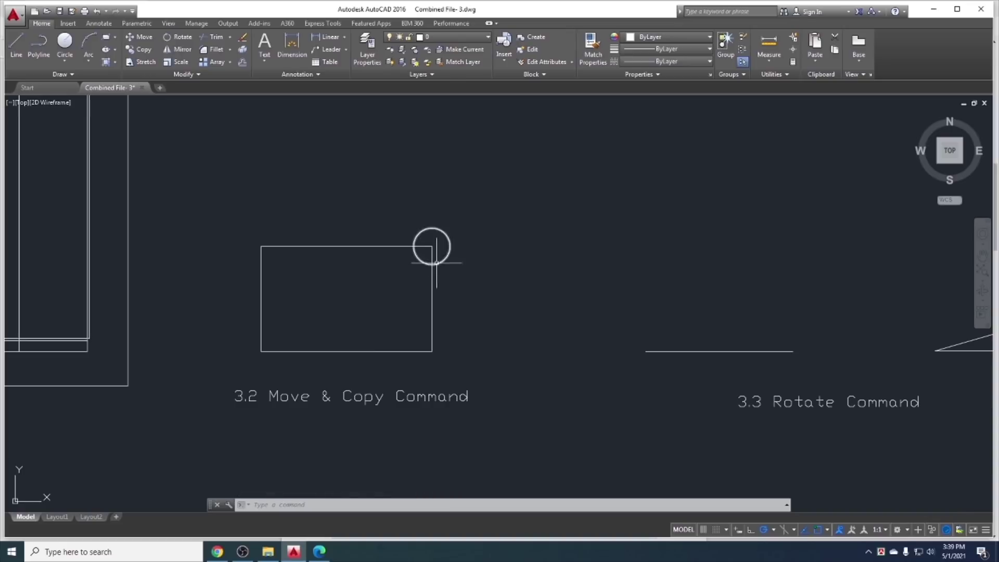
pyautogui.click(445, 248)
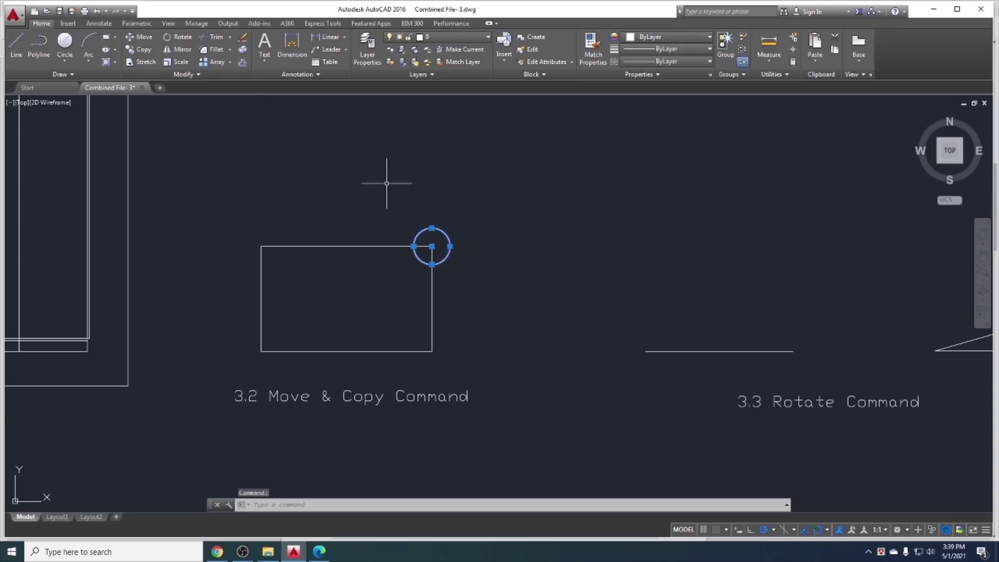
pyautogui.press('Escape')
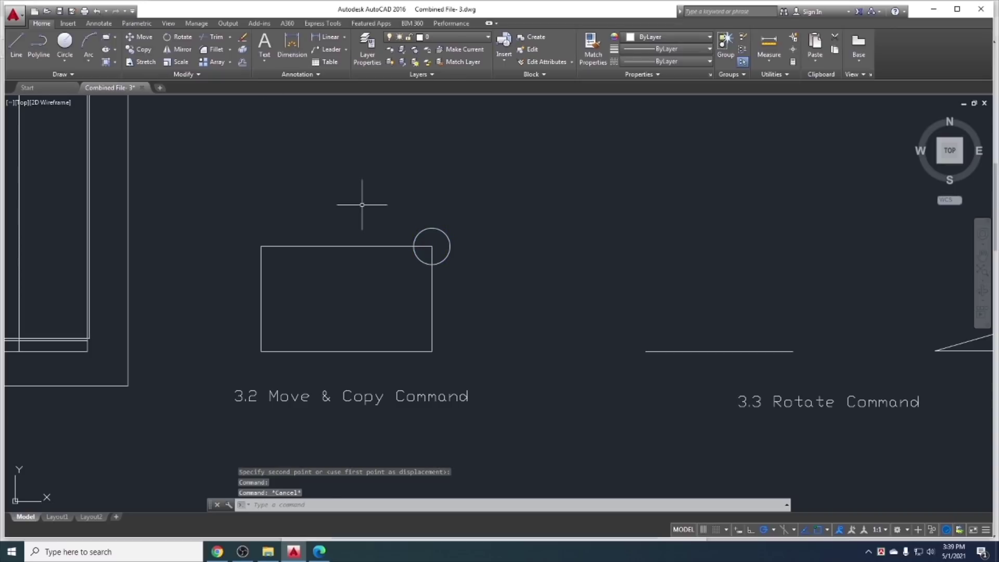
pyautogui.write('m')
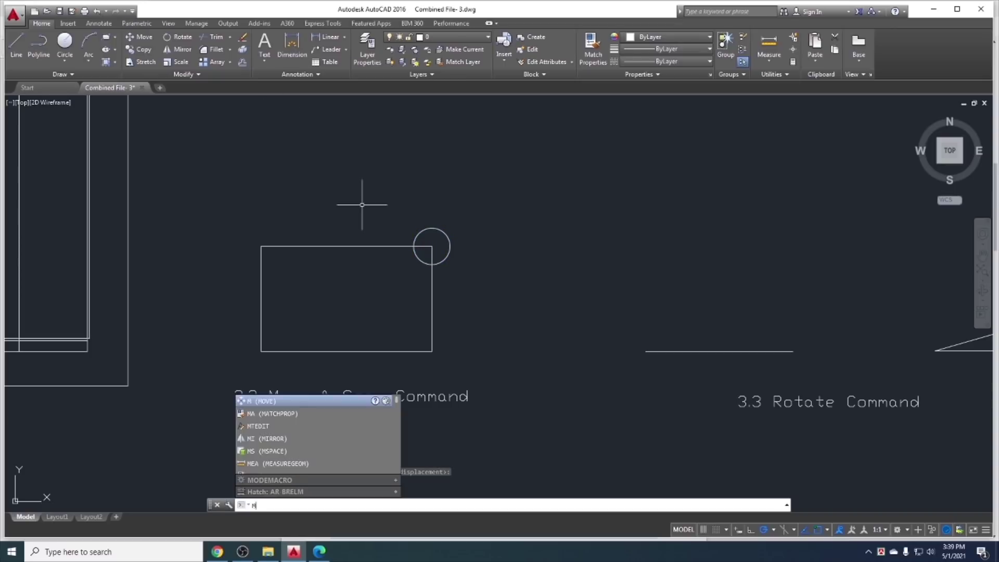
pyautogui.press('Return')
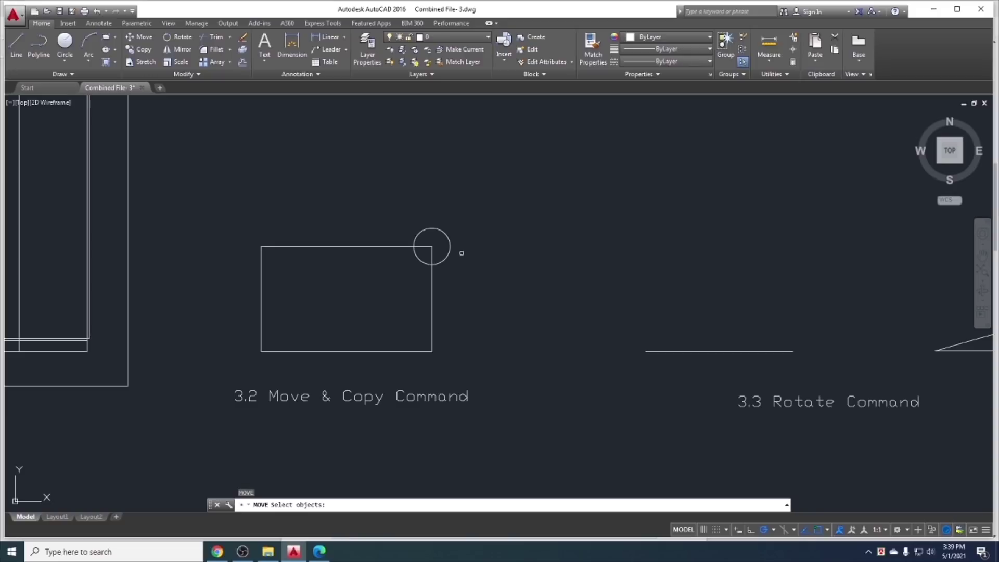
pyautogui.click(451, 246)
pyautogui.press('Return')
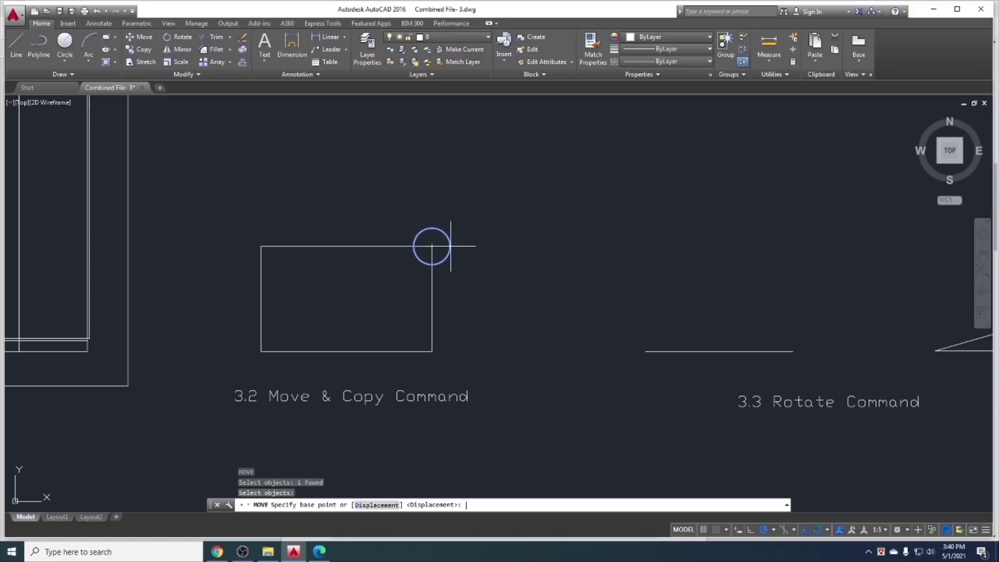
pyautogui.click(432, 246)
pyautogui.click(262, 246)
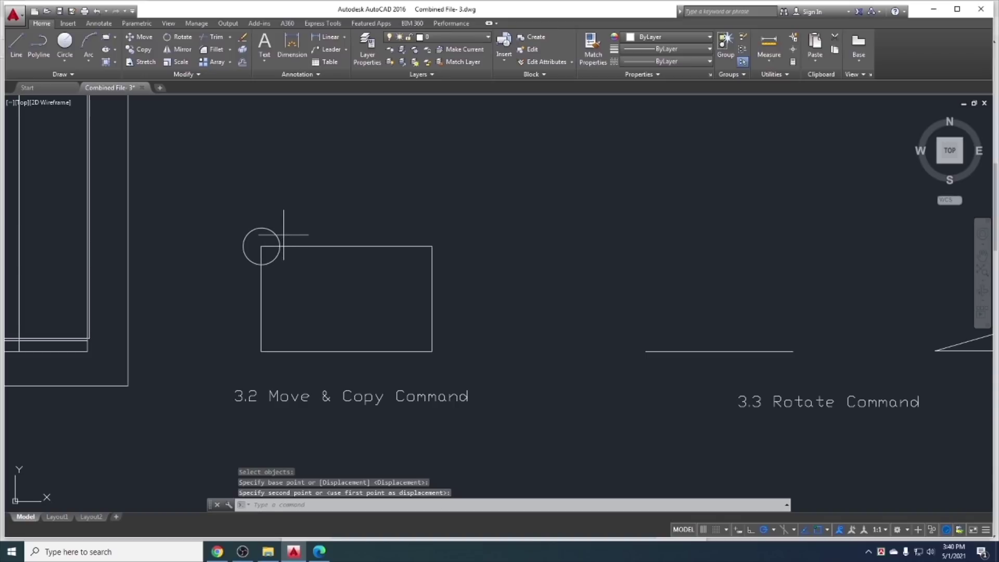
pyautogui.moveTo(263, 241); pyautogui.dragTo(211, 167)
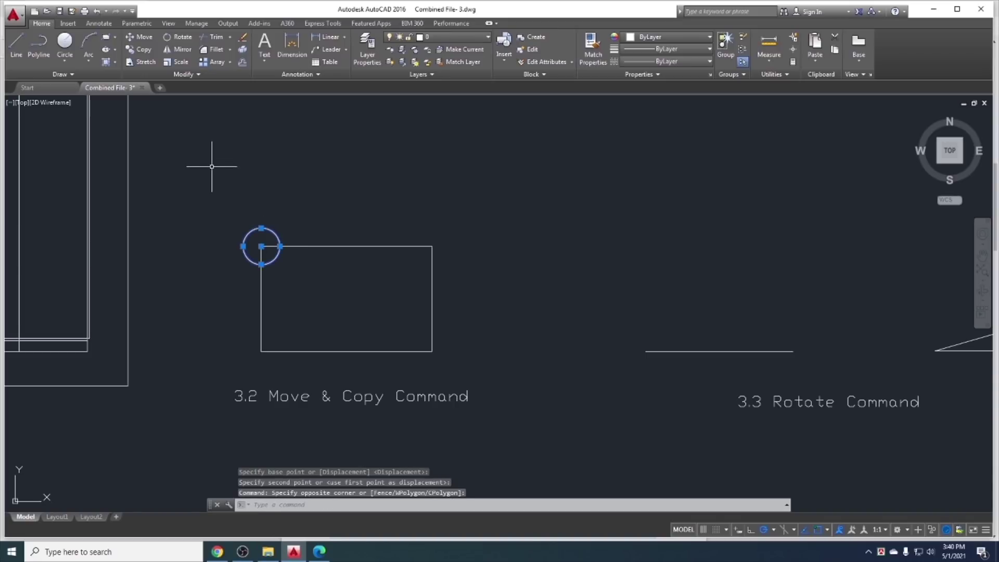
pyautogui.write('M')
pyautogui.press('Return')
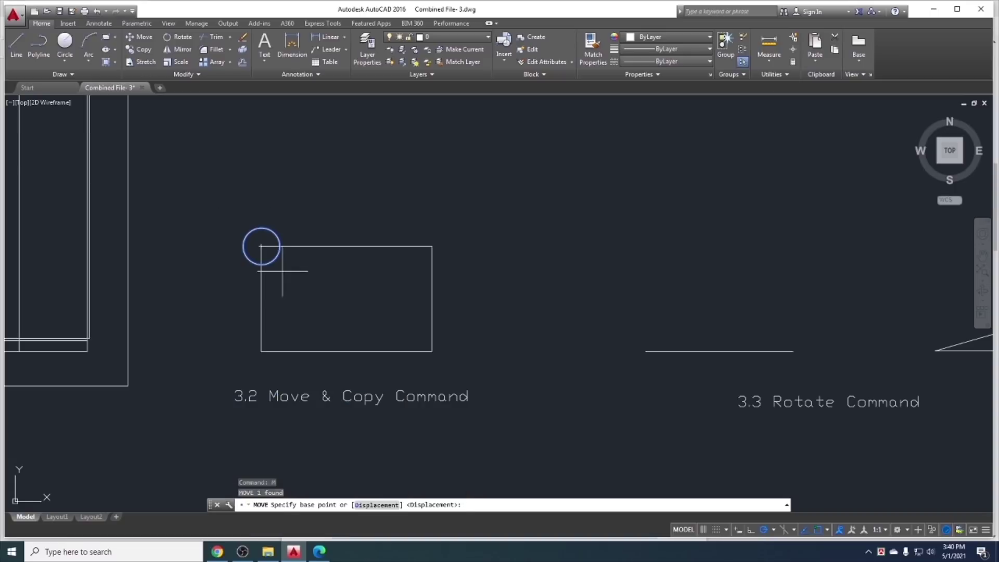
pyautogui.click(261, 246)
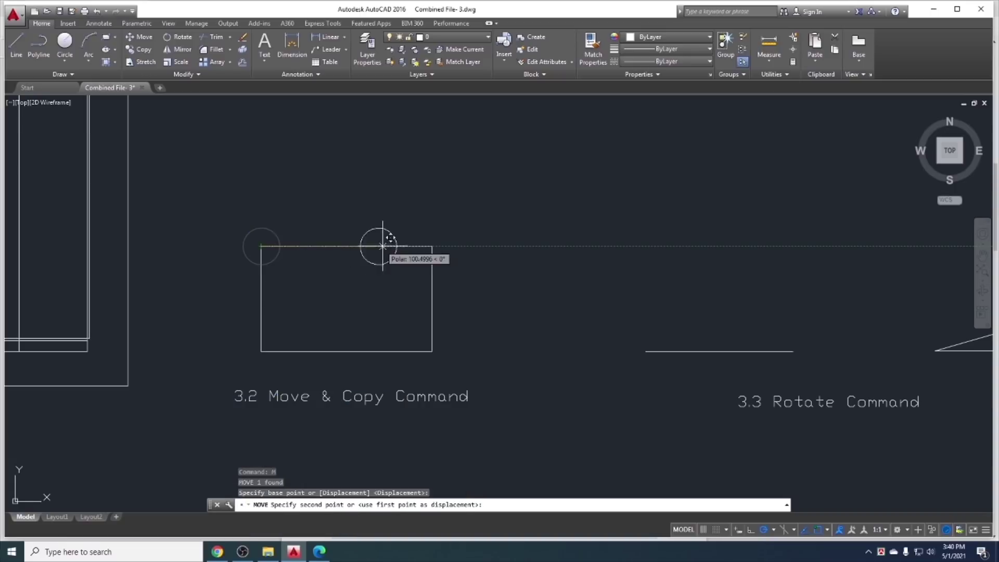
pyautogui.click(432, 245)
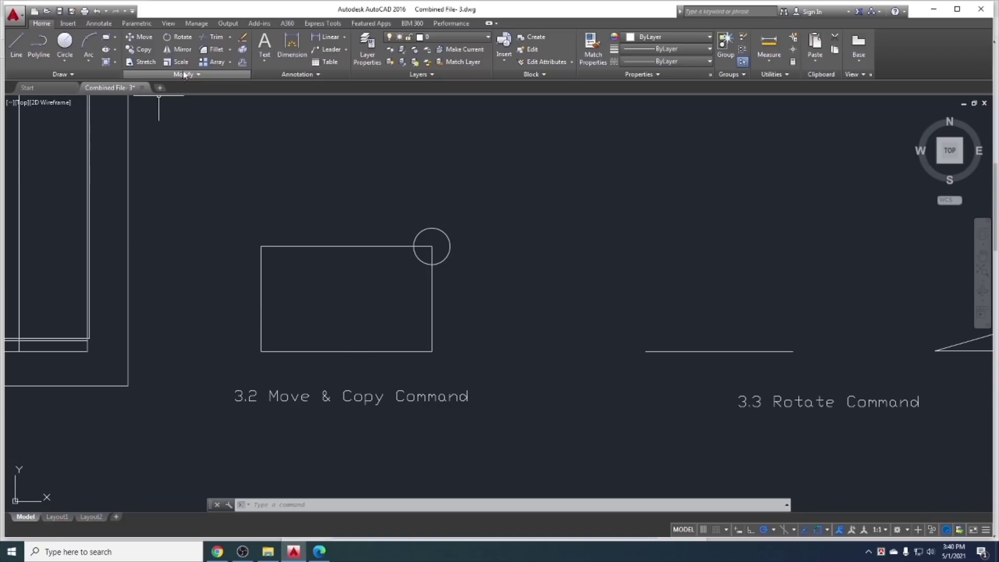
# Copy the top-right circle onto the other three corners and the top and bottom edge midpoints
pyautogui.click(139, 52)
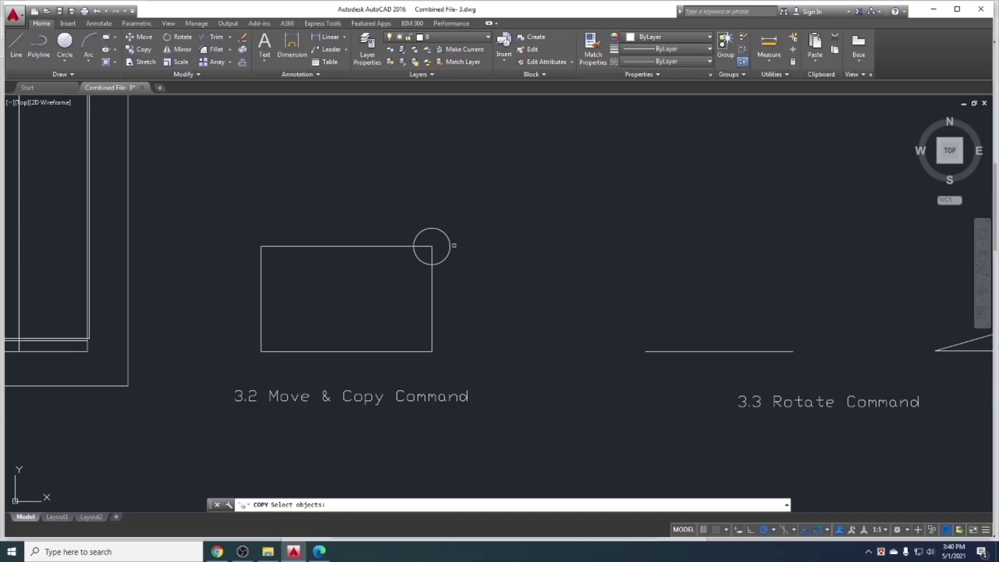
pyautogui.click(450, 246)
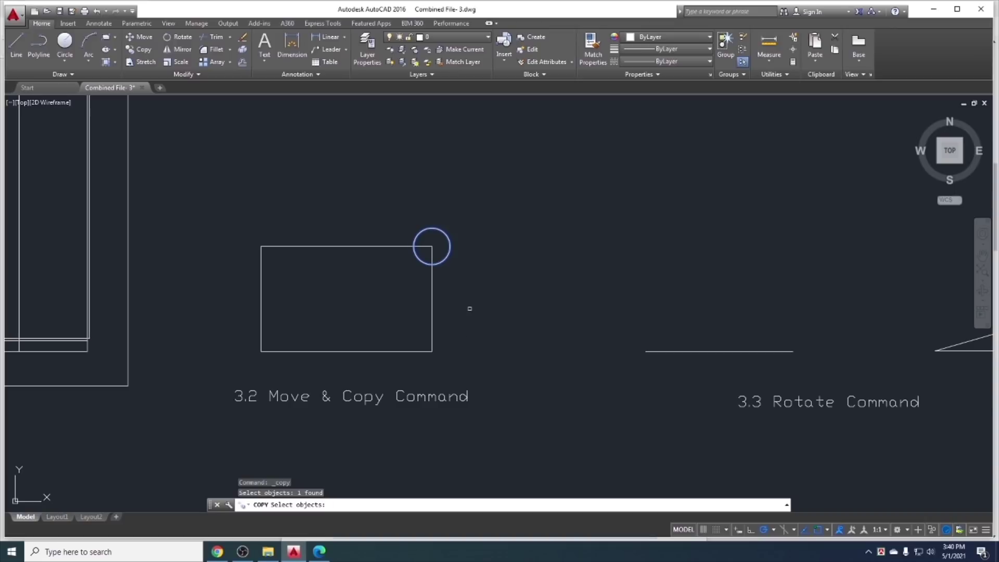
pyautogui.press('Return')
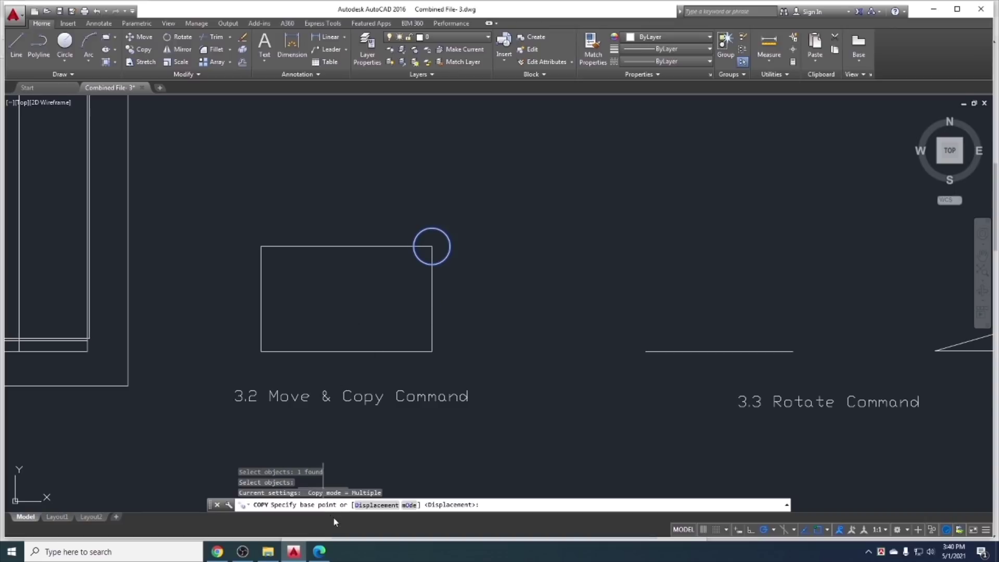
pyautogui.click(432, 246)
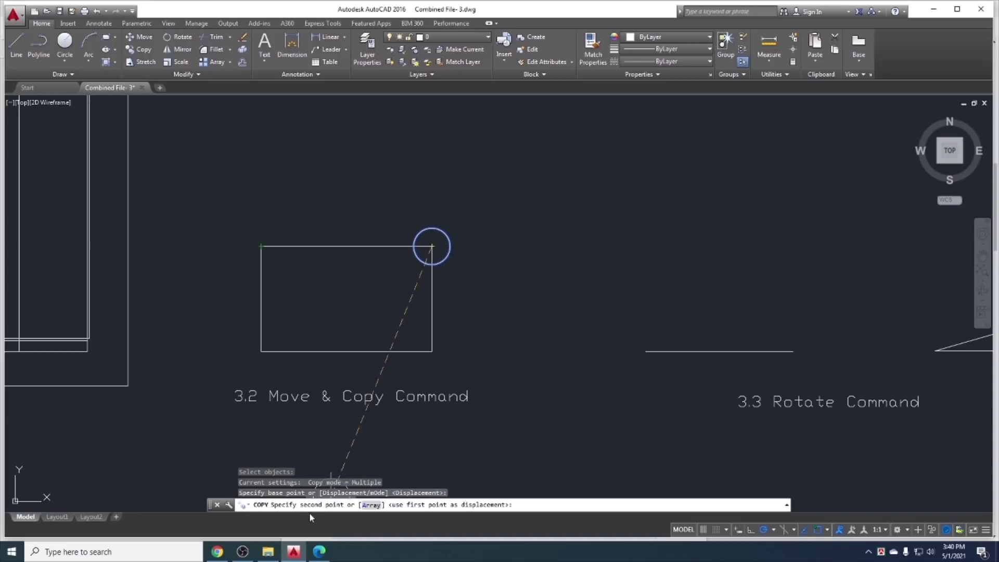
pyautogui.click(261, 246)
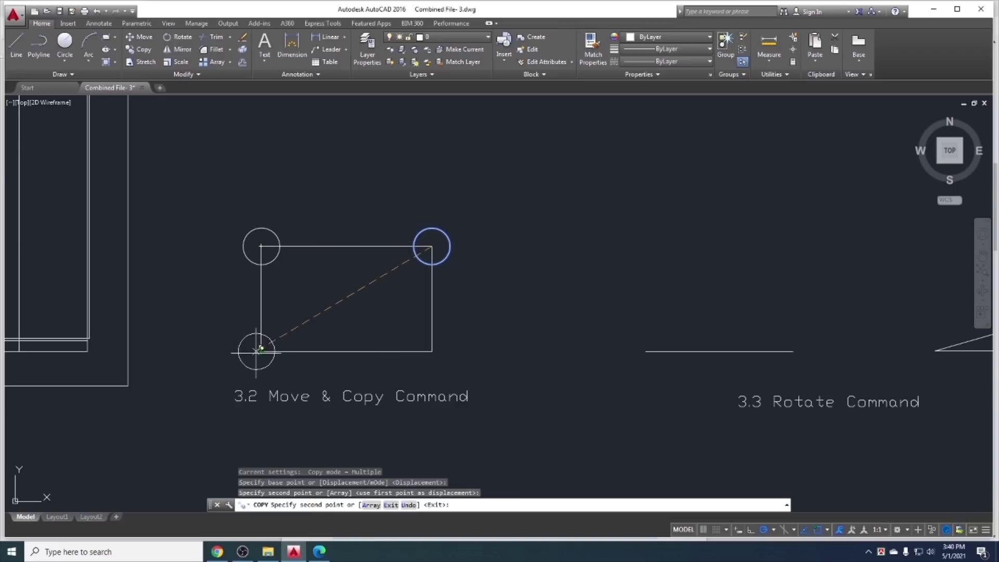
pyautogui.click(262, 351)
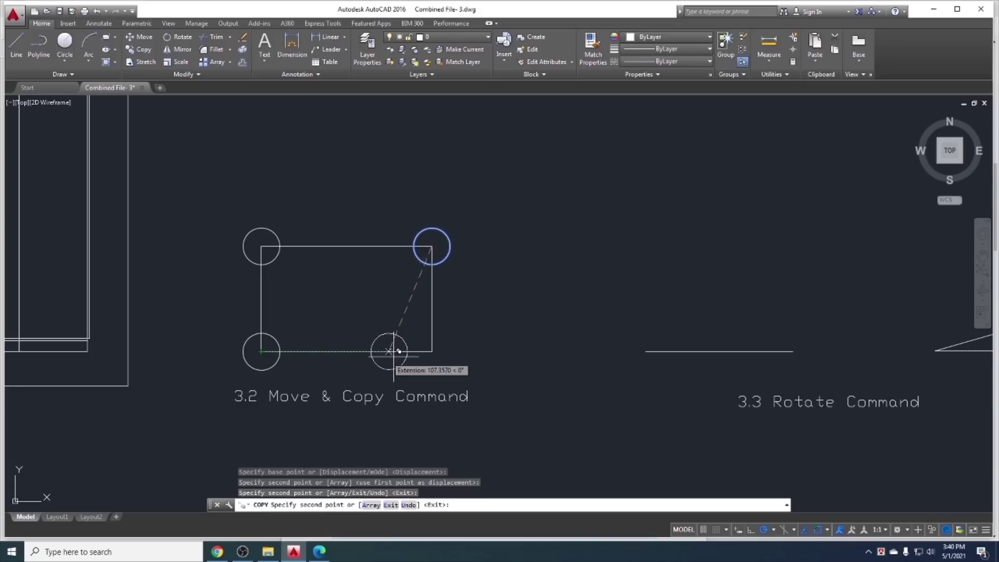
pyautogui.click(432, 351)
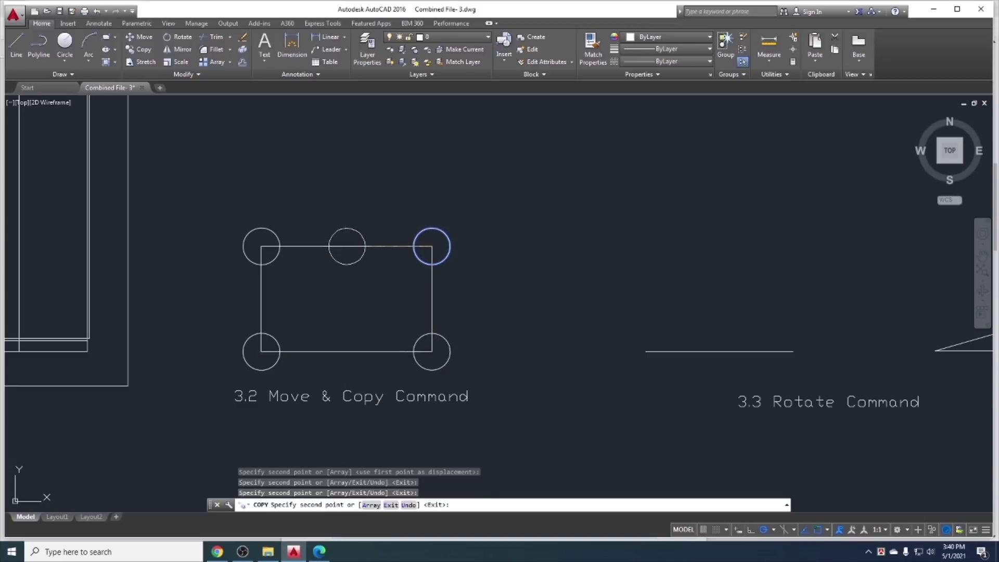
pyautogui.click(347, 246)
pyautogui.click(347, 351)
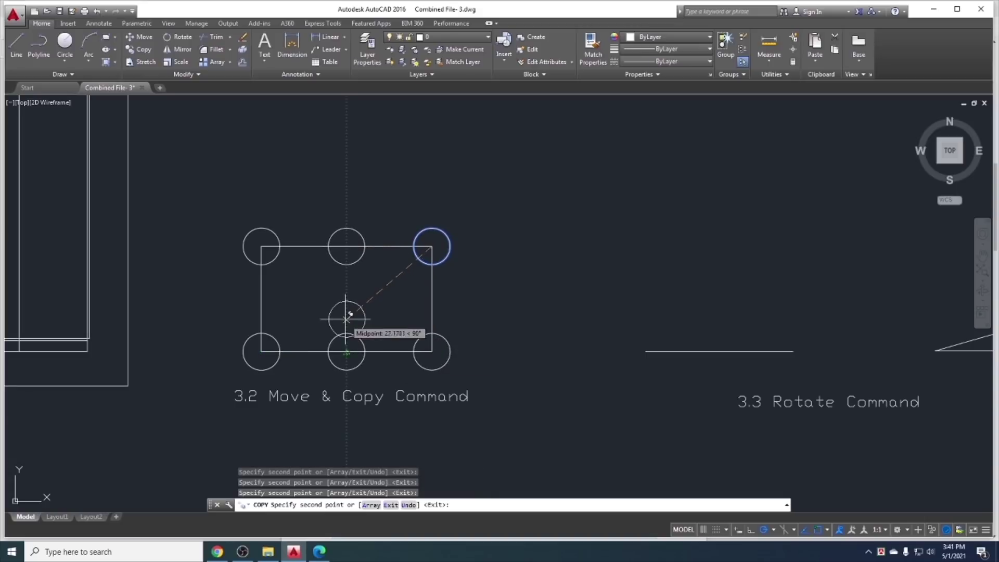
pyautogui.press('Escape')
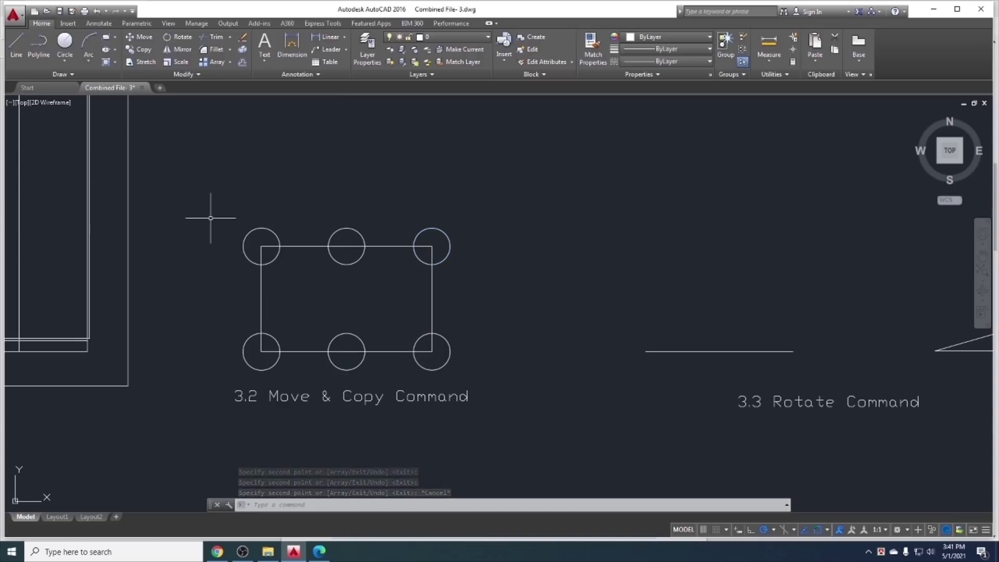
# Start and cancel several Circle and Copy commands without changing the drawing
pyautogui.write('c')
pyautogui.press('Return')
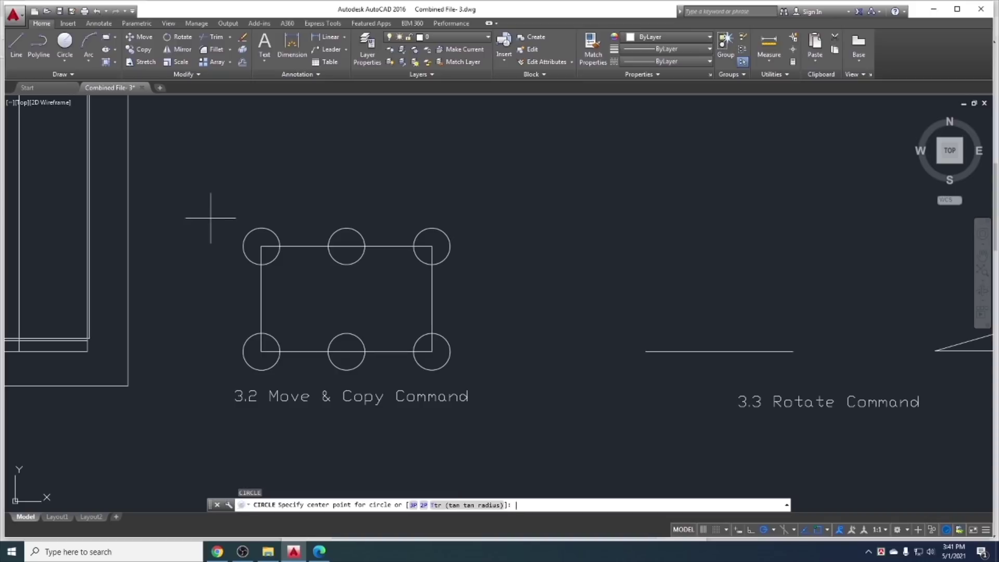
pyautogui.press('Escape')
pyautogui.write('co')
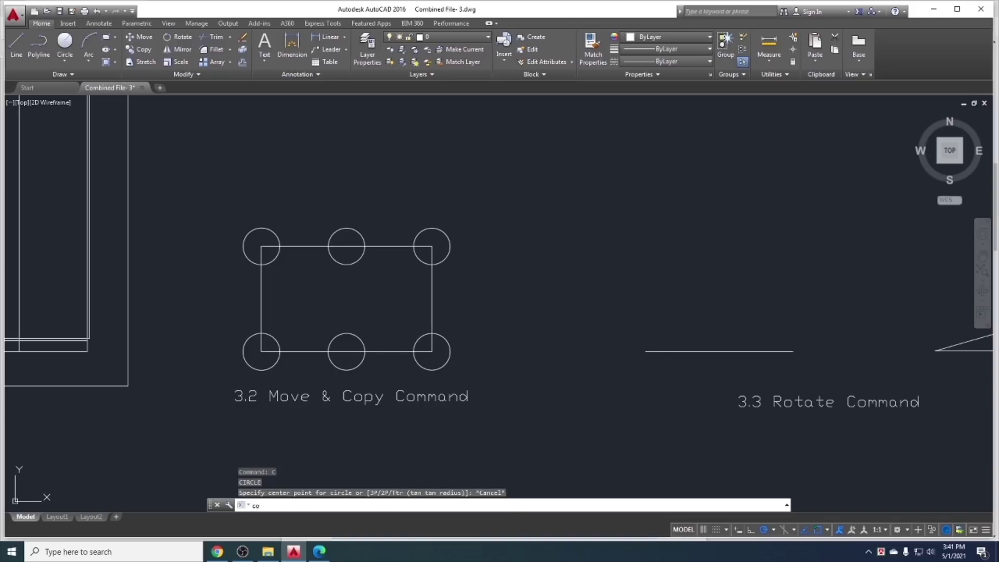
pyautogui.press('Return')
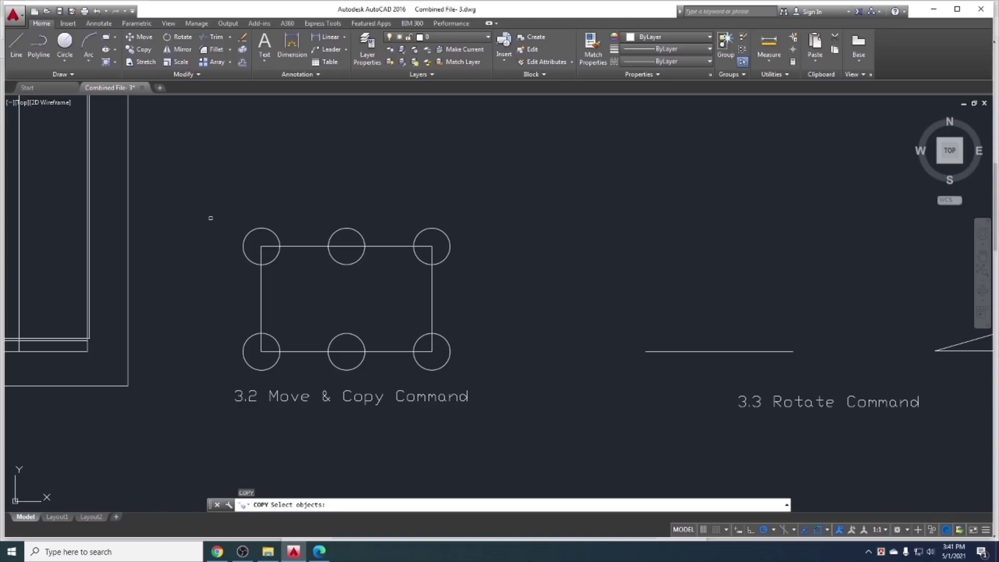
pyautogui.press('Escape')
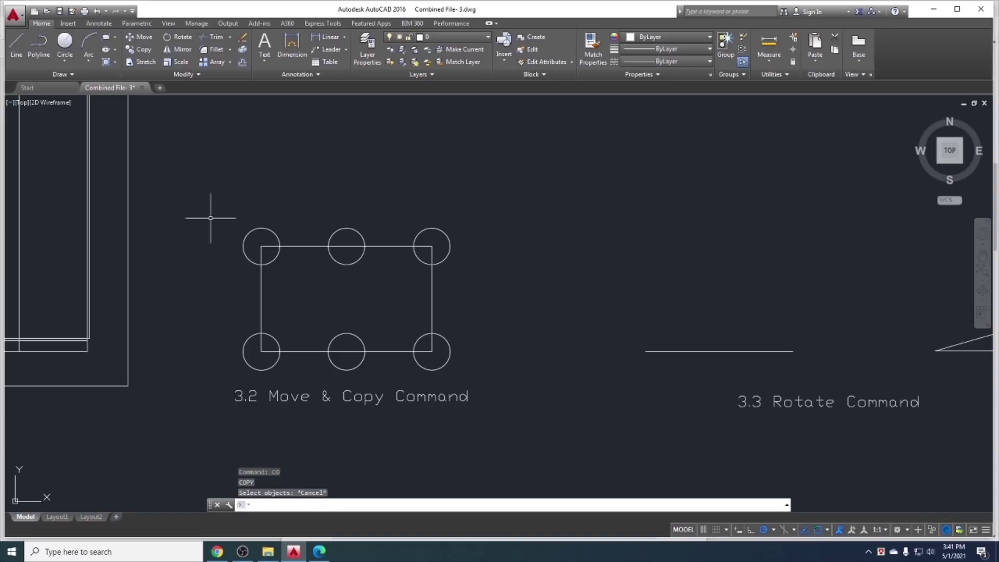
pyautogui.write('c')
pyautogui.press('Return')
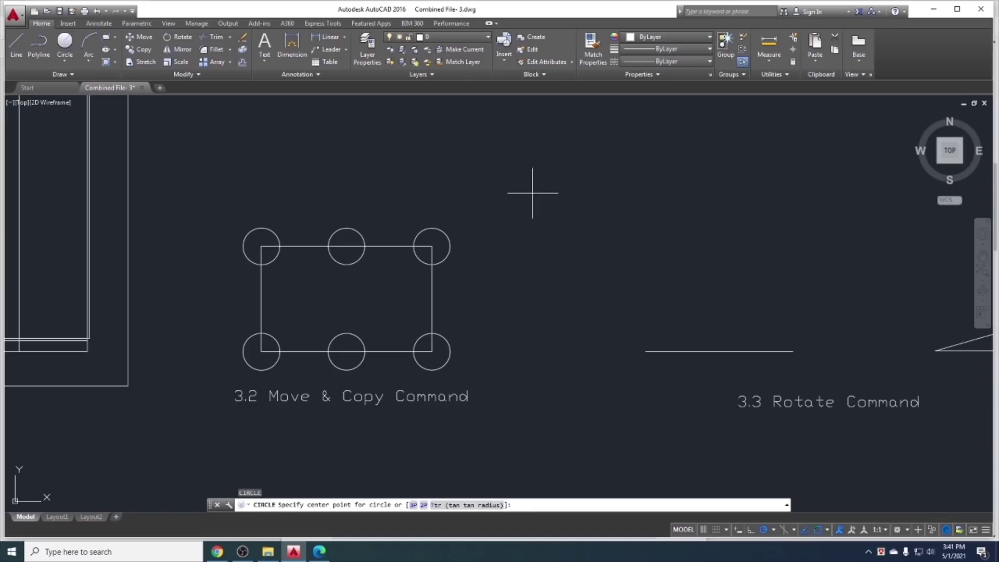
pyautogui.click(509, 181)
pyautogui.press('Escape')
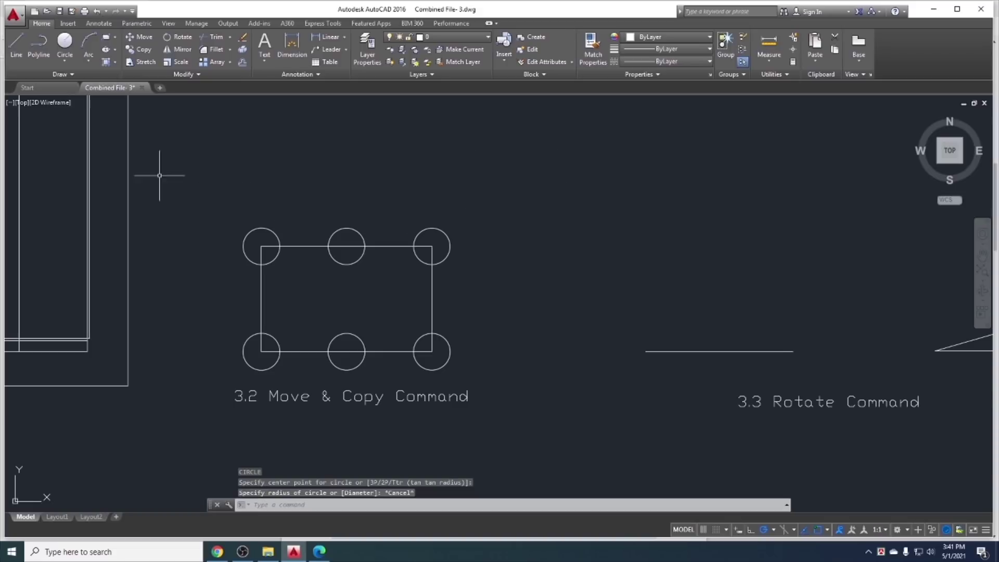
# Copy the top-right circle once, in Single mode, to a spot right of the rectangle
pyautogui.write('co')
pyautogui.press('Return')
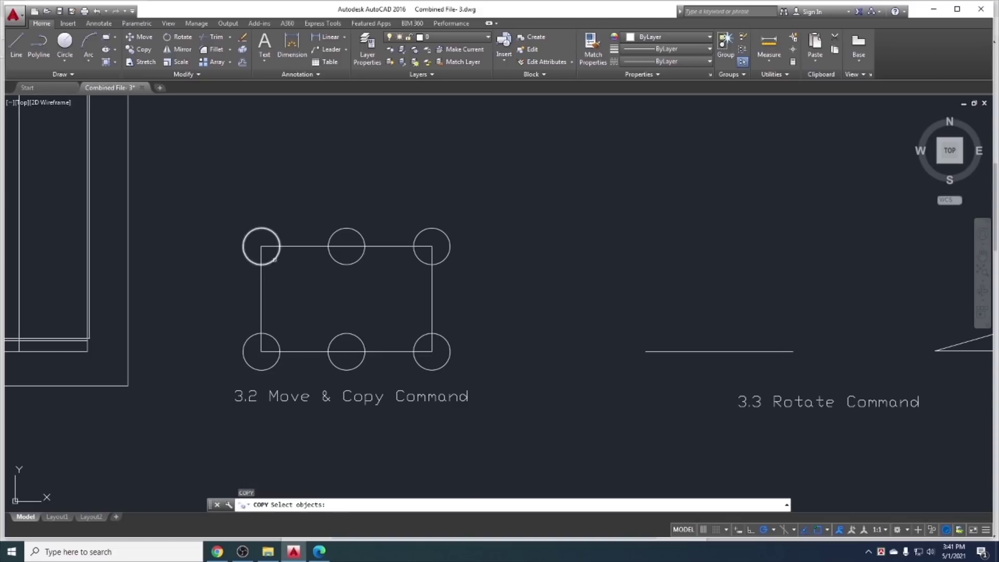
pyautogui.click(445, 257)
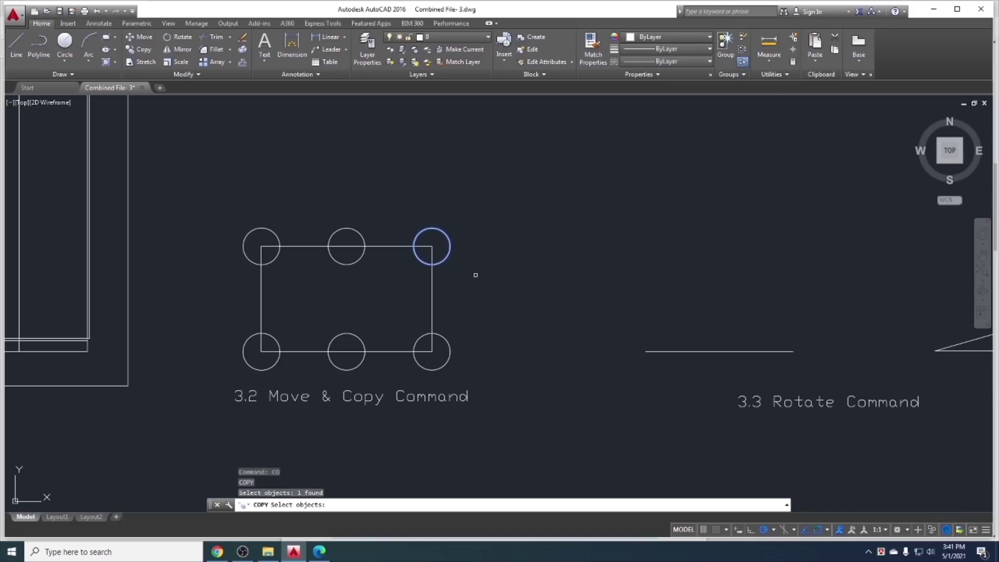
pyautogui.press('Return')
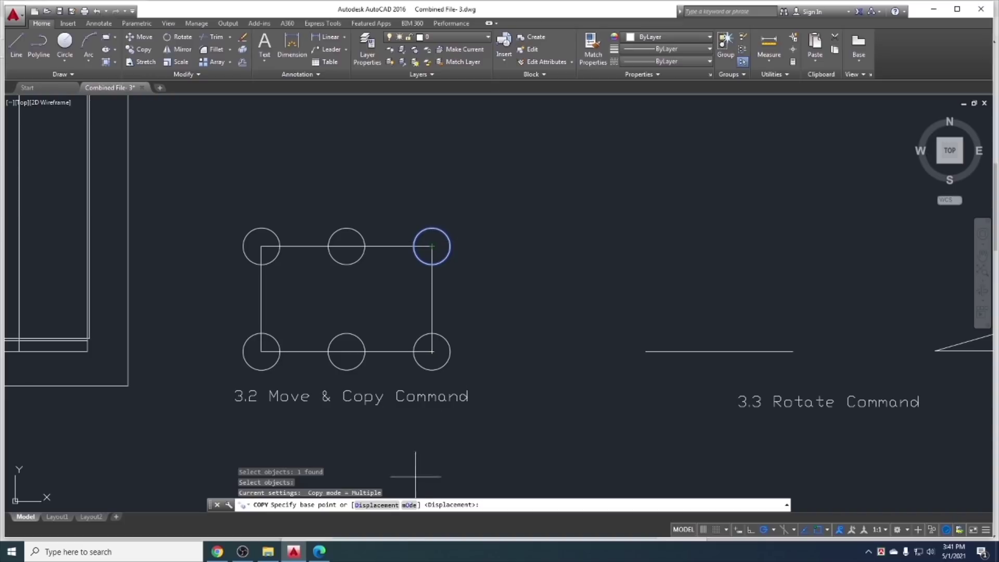
pyautogui.click(408, 506)
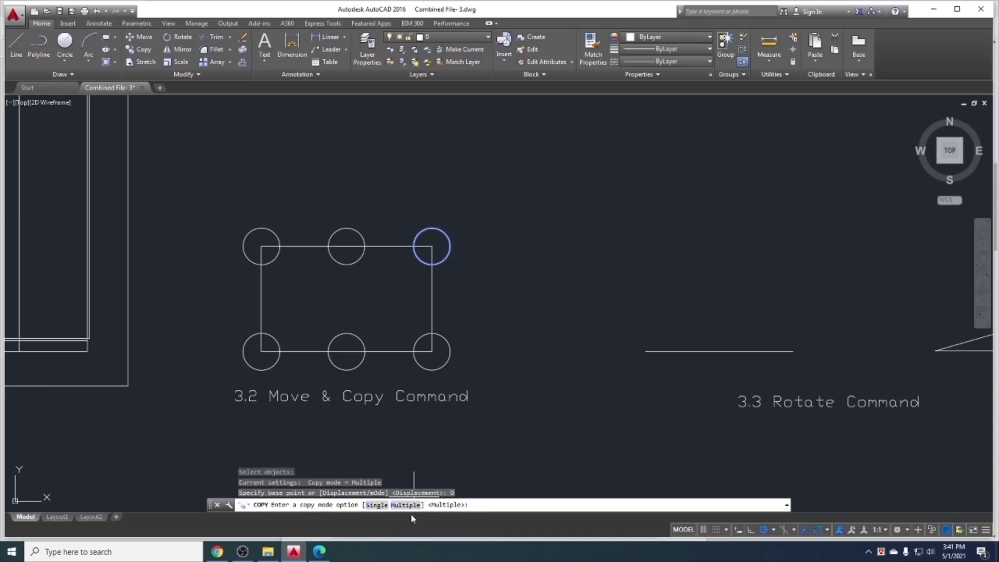
pyautogui.click(375, 505)
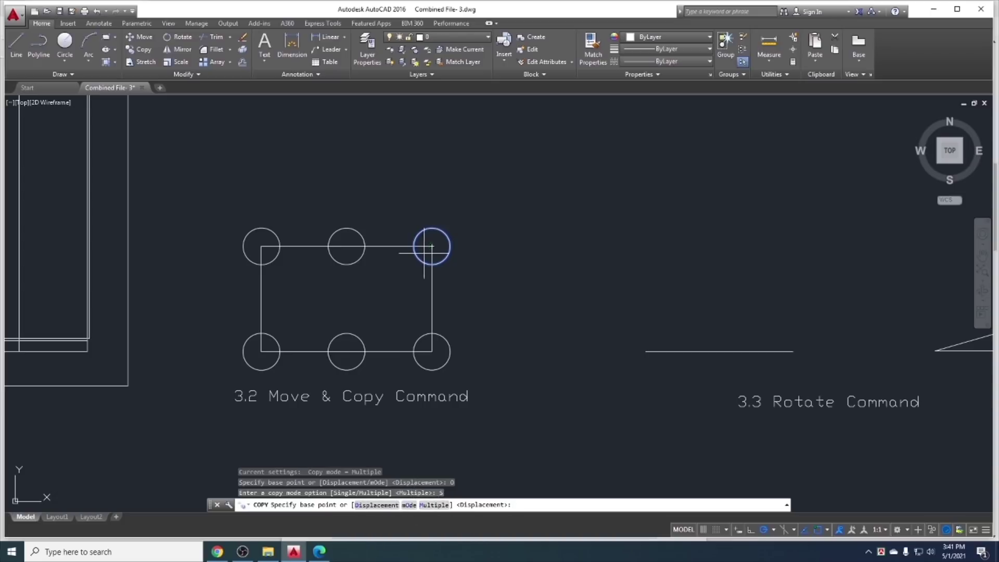
pyautogui.click(432, 246)
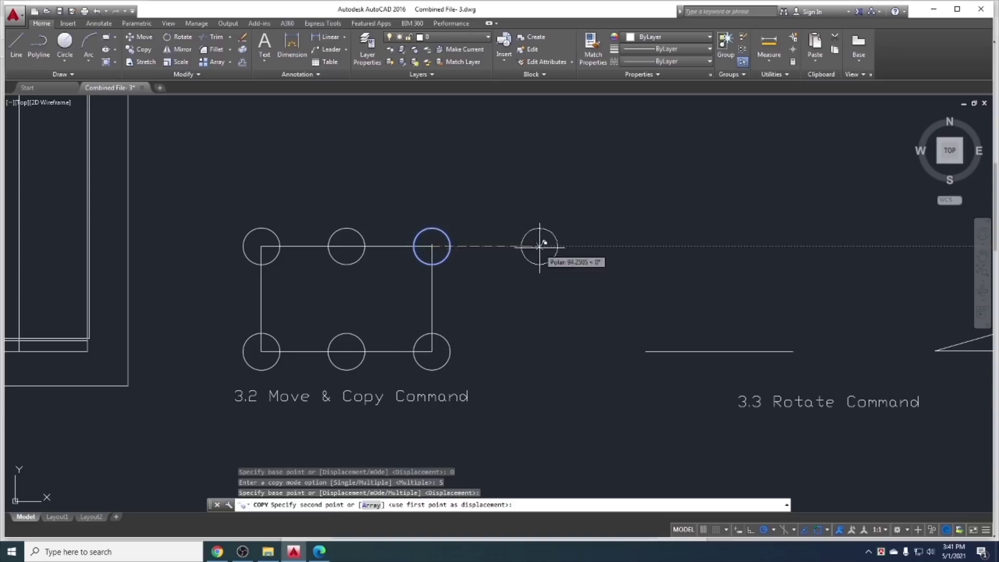
pyautogui.click(564, 255)
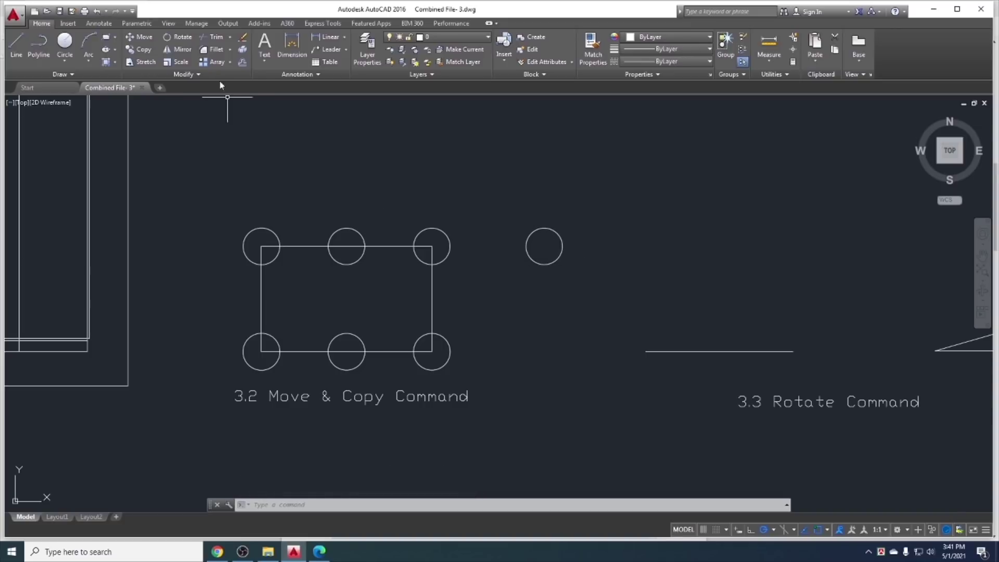
# Begin copying the lone right-hand circle from its centre, then cancel the copy
pyautogui.click(127, 52)
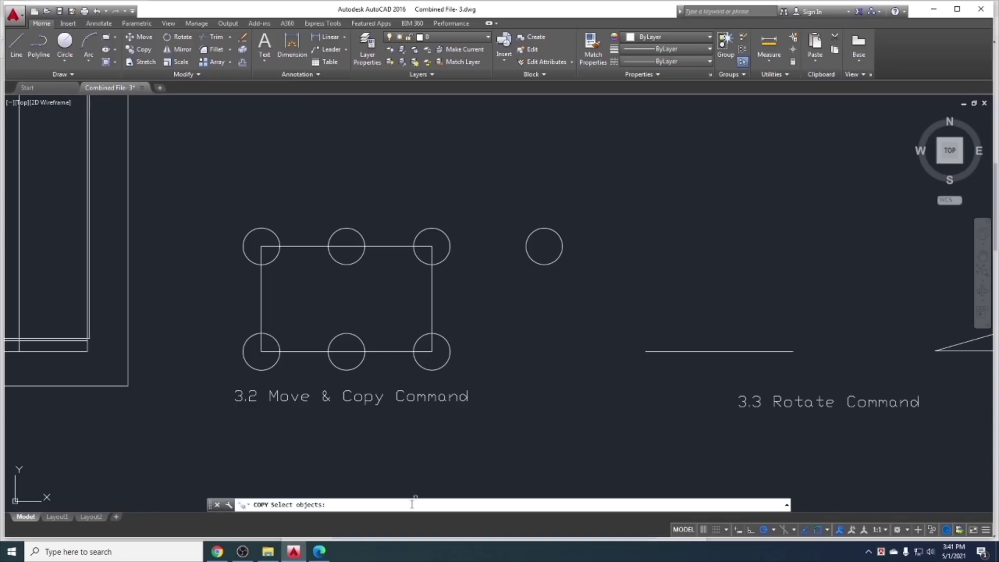
pyautogui.click(556, 260)
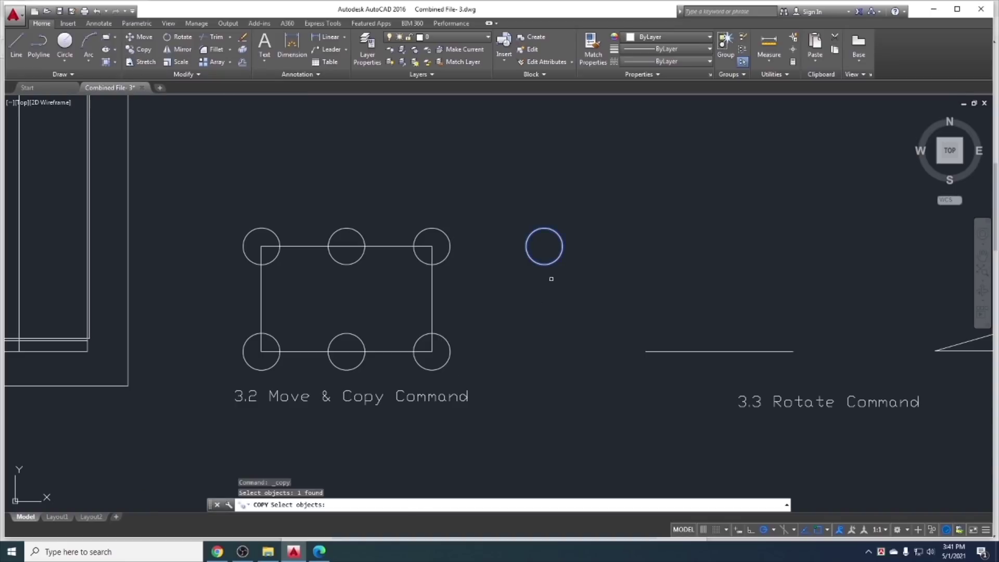
pyautogui.press('Return')
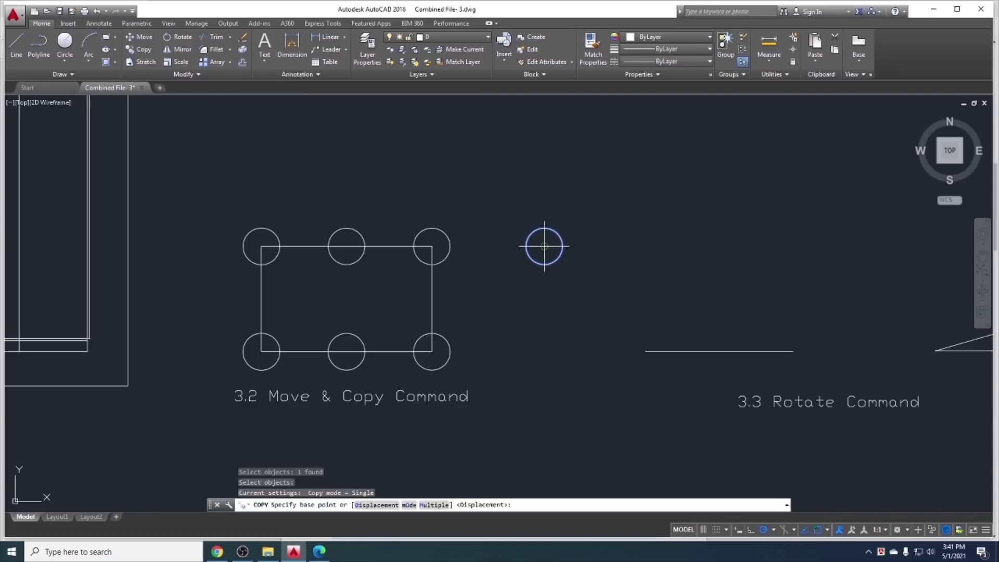
pyautogui.click(544, 247)
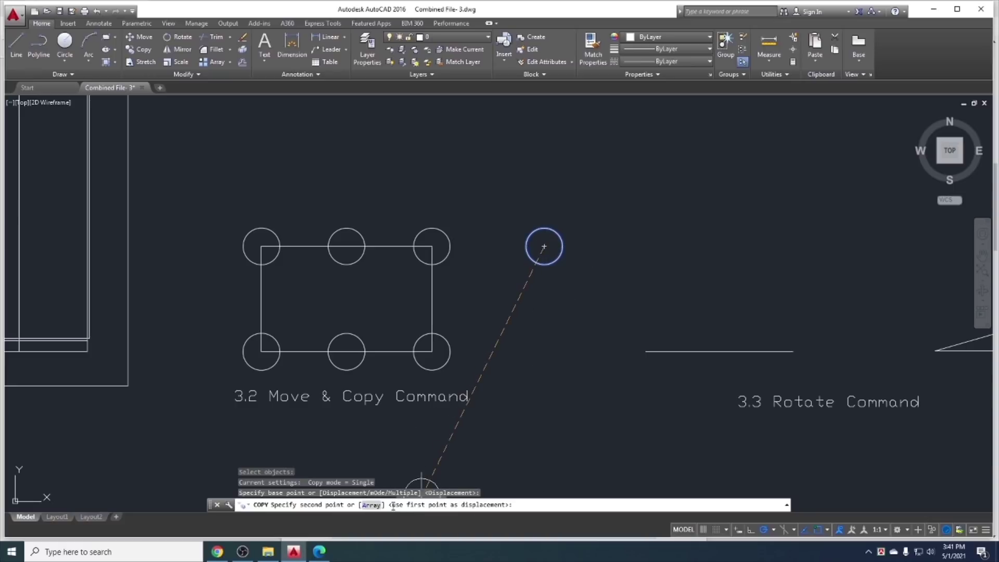
pyautogui.press('Escape')
pyautogui.click(544, 246)
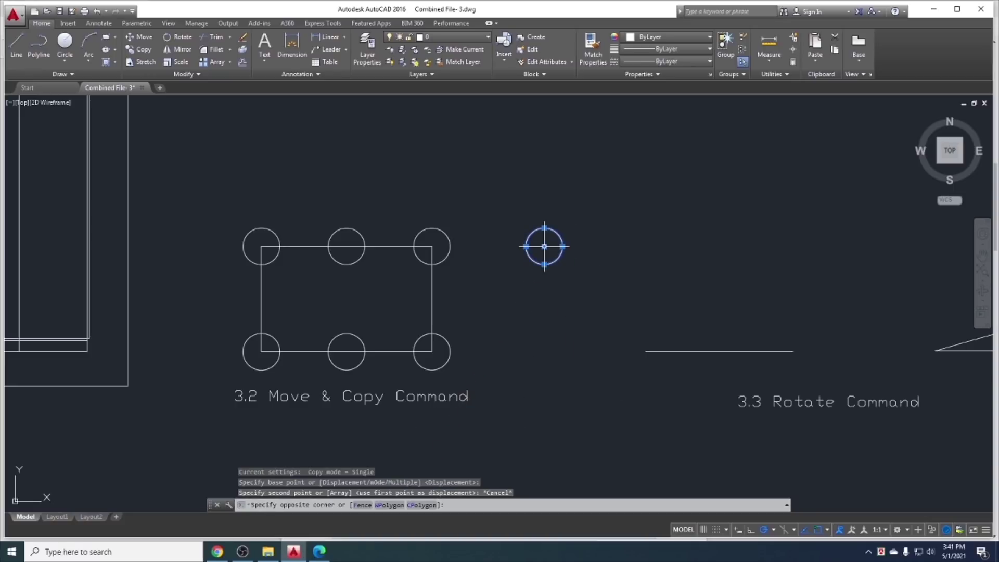
pyautogui.write('co')
pyautogui.press('Return')
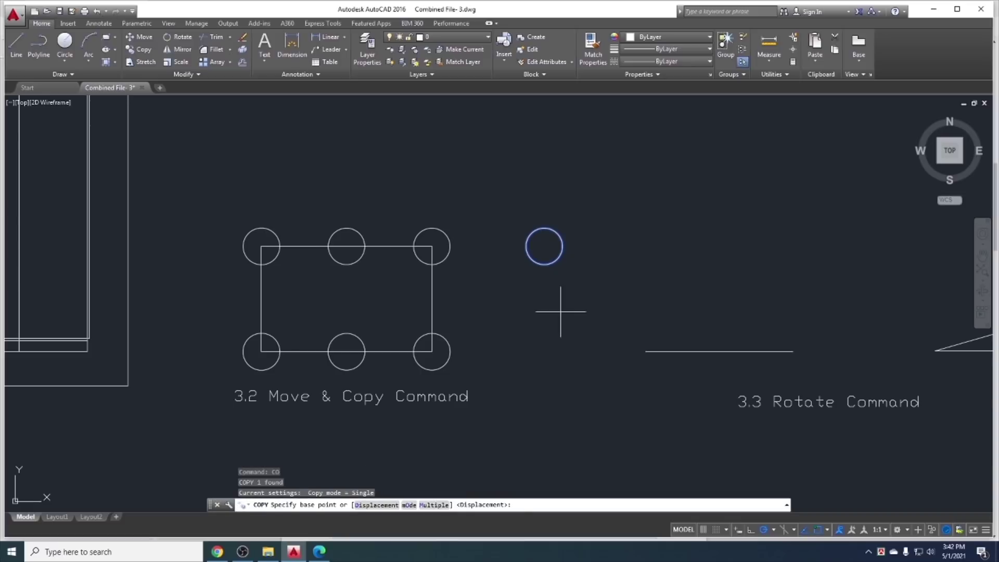
pyautogui.click(408, 504)
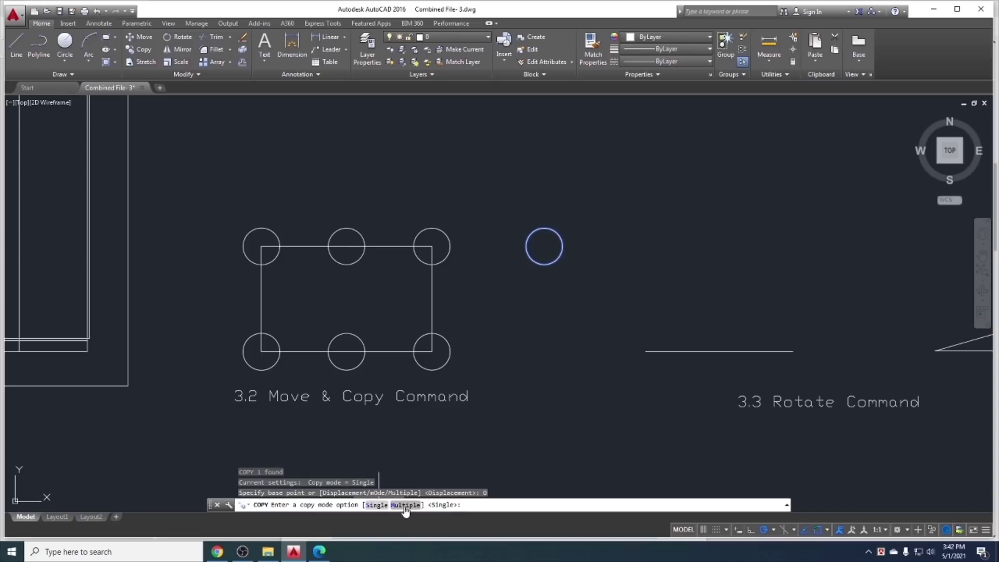
pyautogui.click(405, 505)
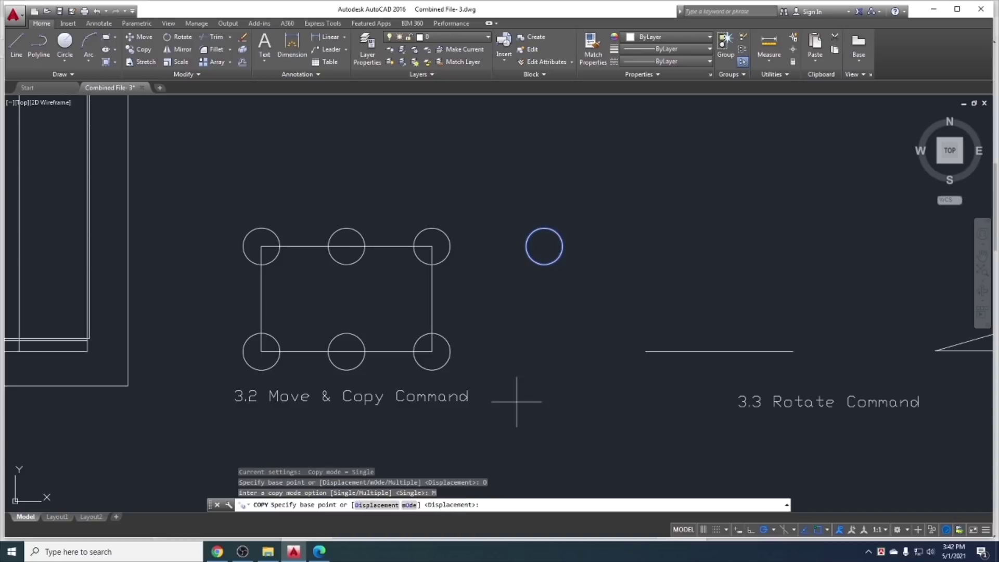
pyautogui.click(545, 246)
pyautogui.click(631, 247)
pyautogui.click(687, 171)
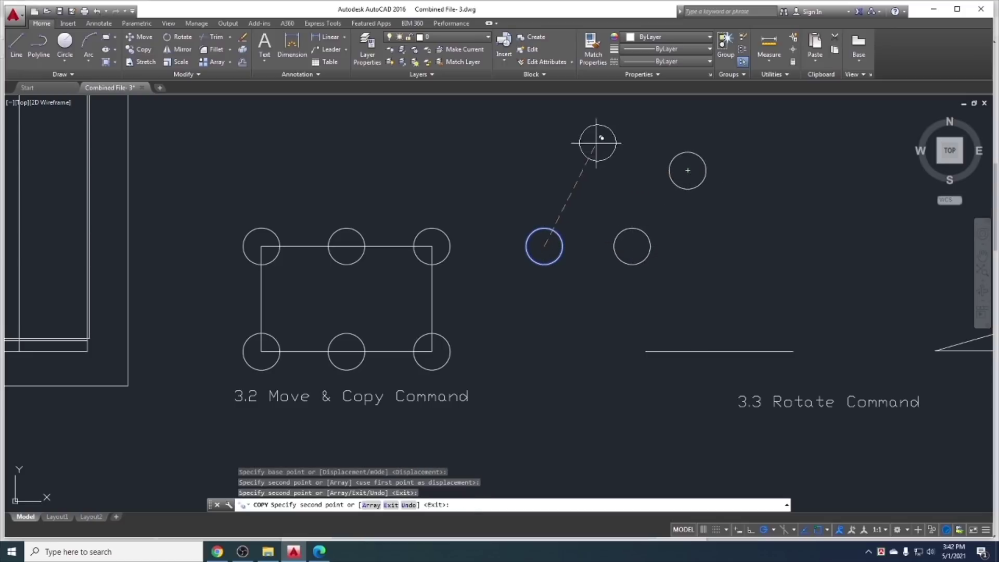
pyautogui.click(582, 147)
pyautogui.click(463, 141)
pyautogui.click(351, 148)
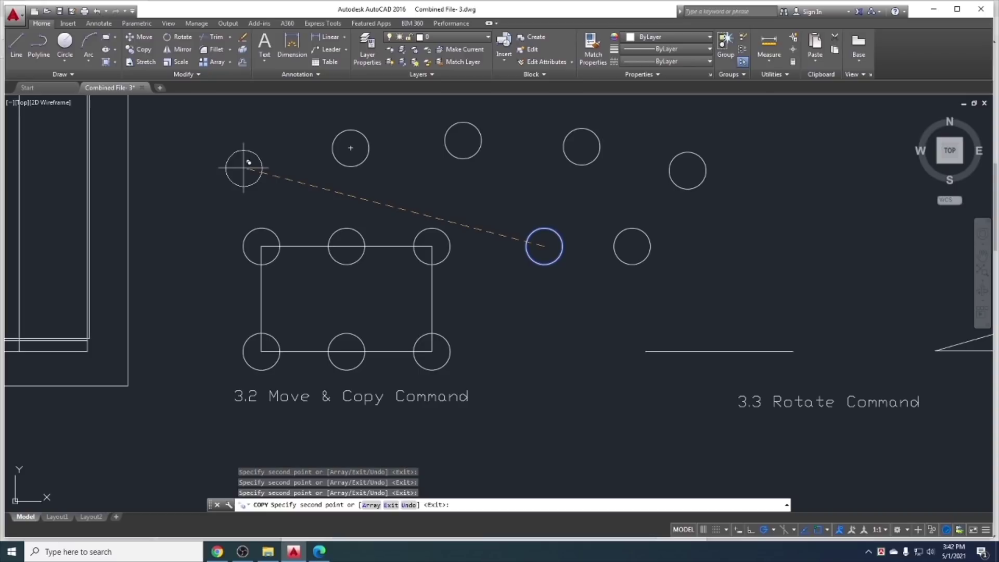
pyautogui.press('Escape')
# Undo the last three edits to remove the extra circle copies
pyautogui.hotkey('ctrl', 'z')
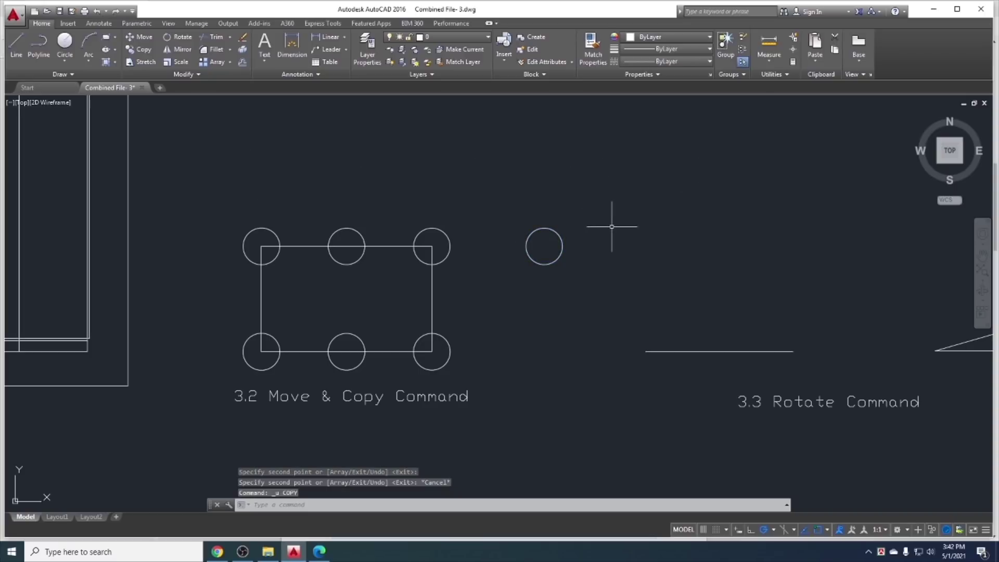
pyautogui.hotkey('ctrl', 'z')
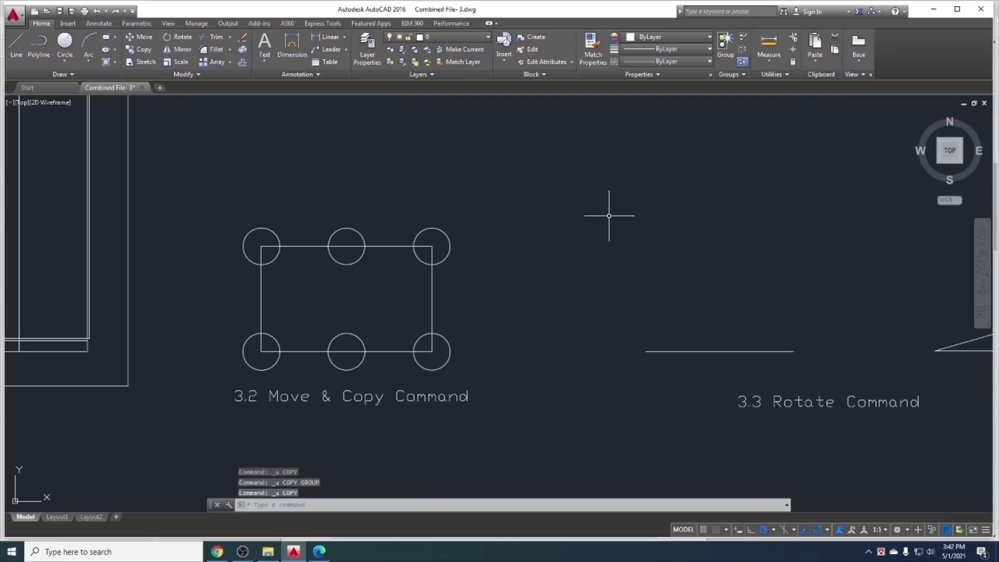
pyautogui.hotkey('ctrl', 'z')
pyautogui.hotkey('ctrl', 'z')
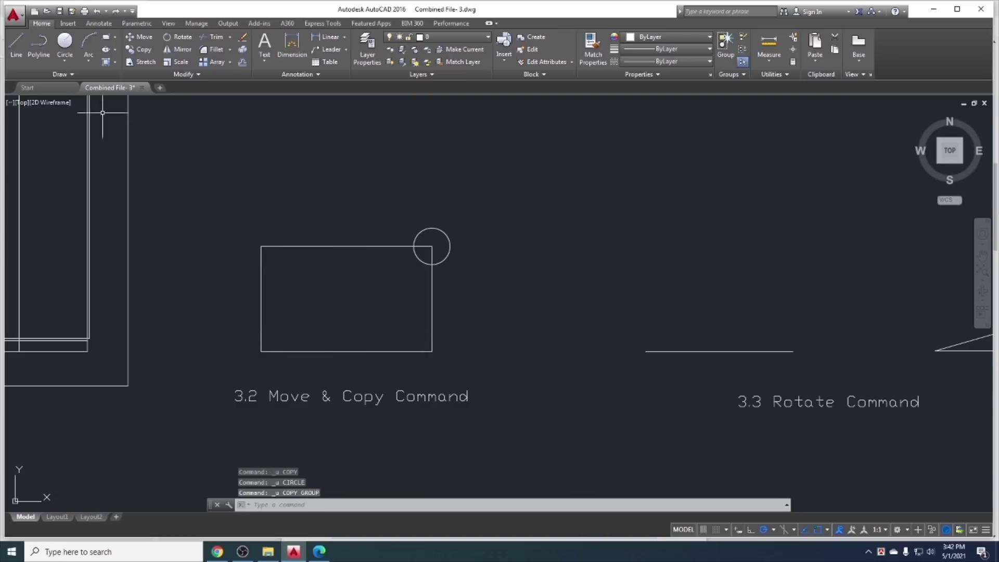
# Copy the corner circle as a 5-item array spaced to the right
pyautogui.click(138, 50)
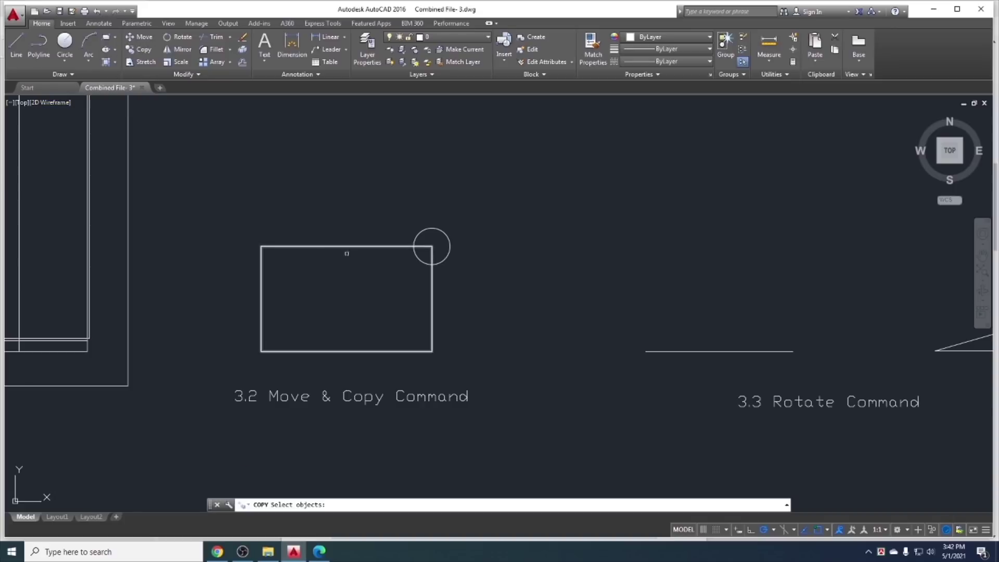
pyautogui.click(449, 251)
pyautogui.press('Return')
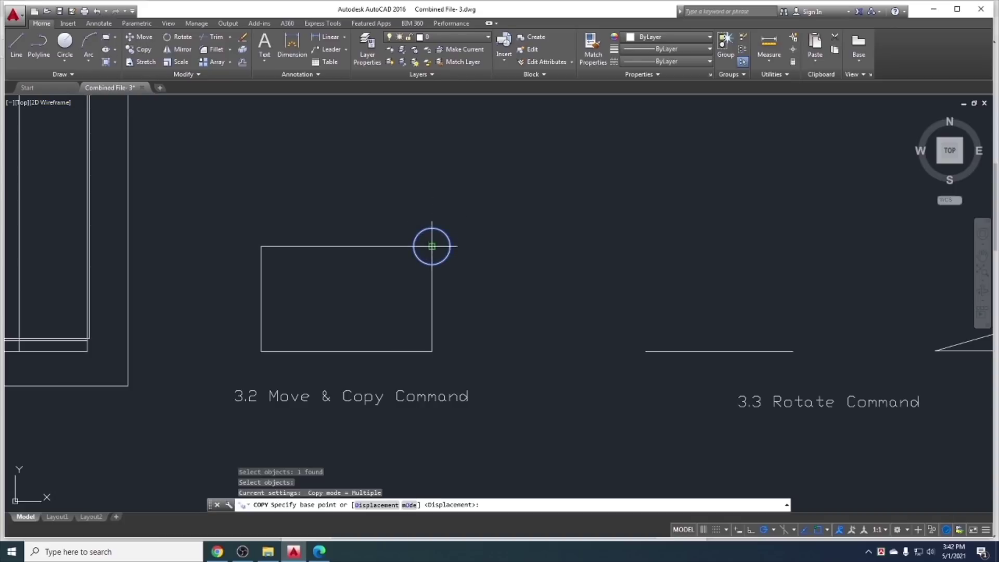
pyautogui.click(431, 246)
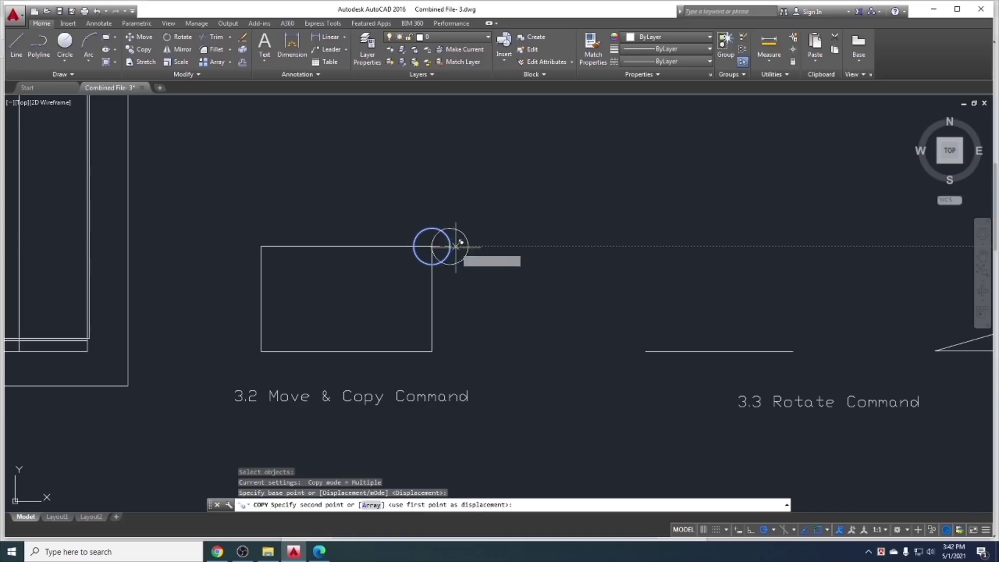
pyautogui.click(370, 507)
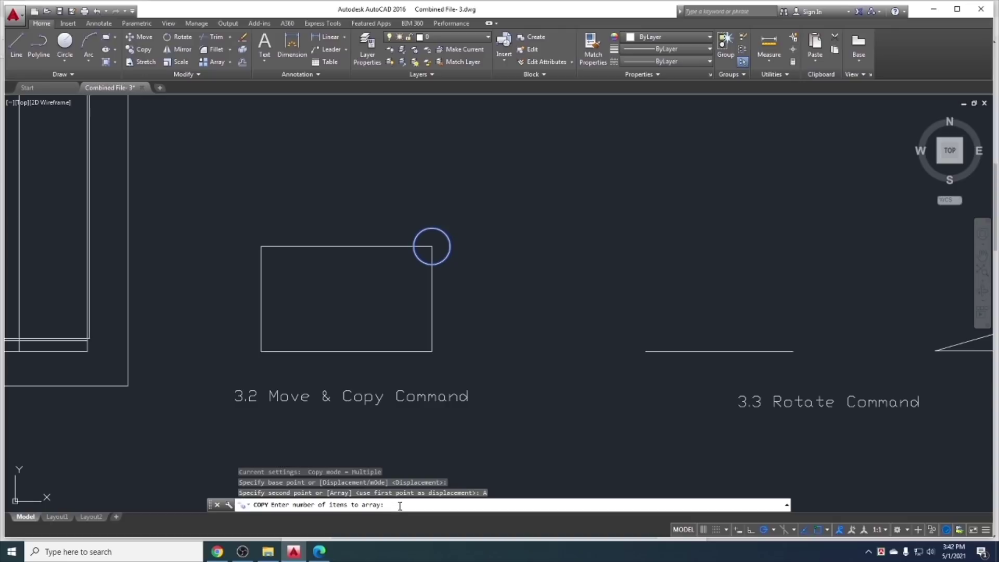
pyautogui.write('5')
pyautogui.press('Return')
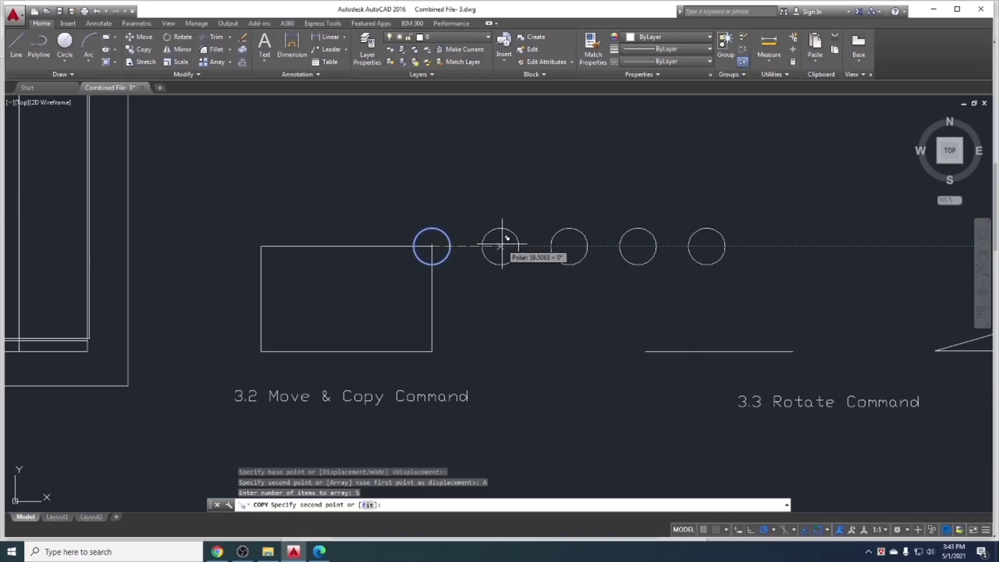
pyautogui.click(520, 245)
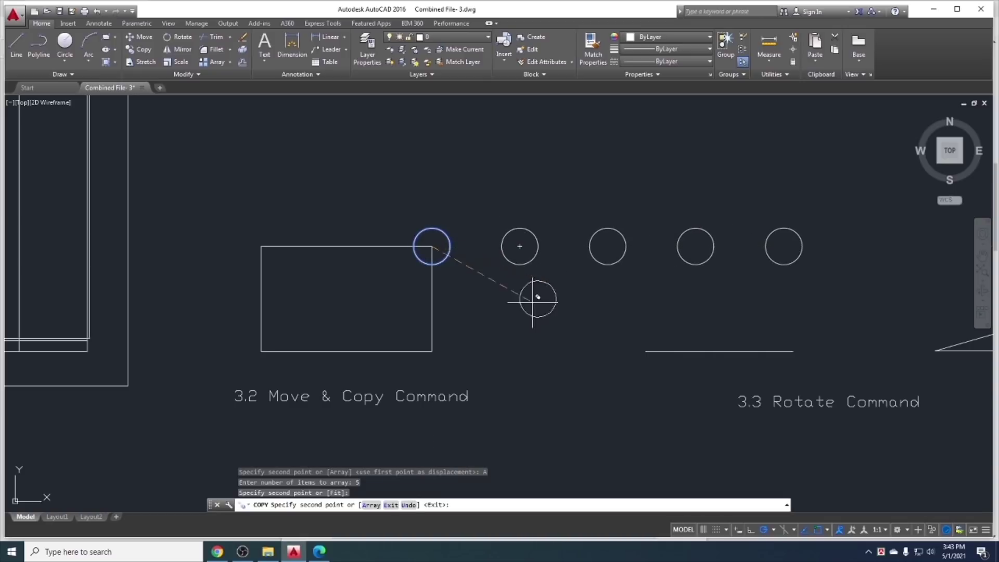
pyautogui.press('Escape')
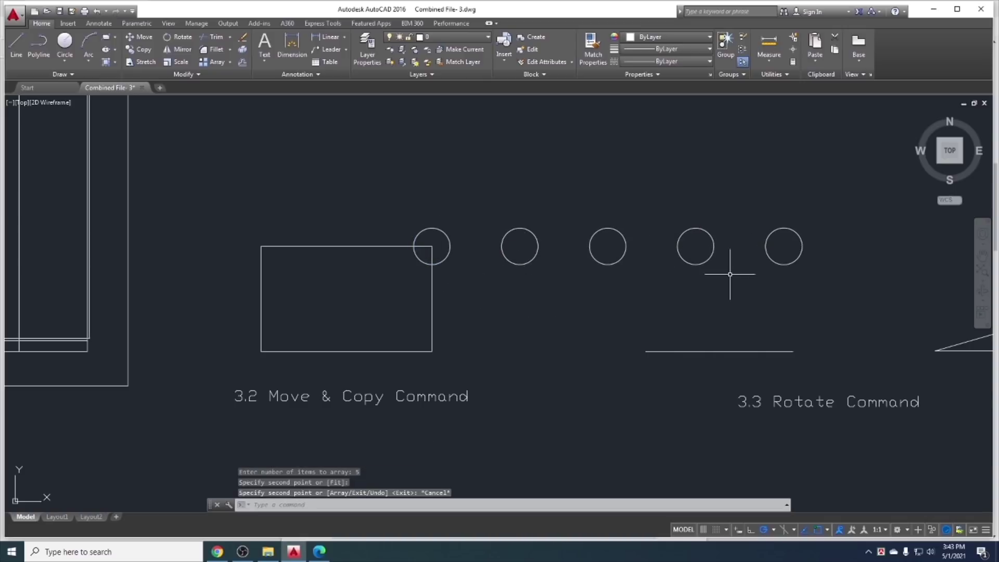
# Erase the four copied circles, keeping only the corner circle
pyautogui.click(840, 281)
pyautogui.click(467, 205)
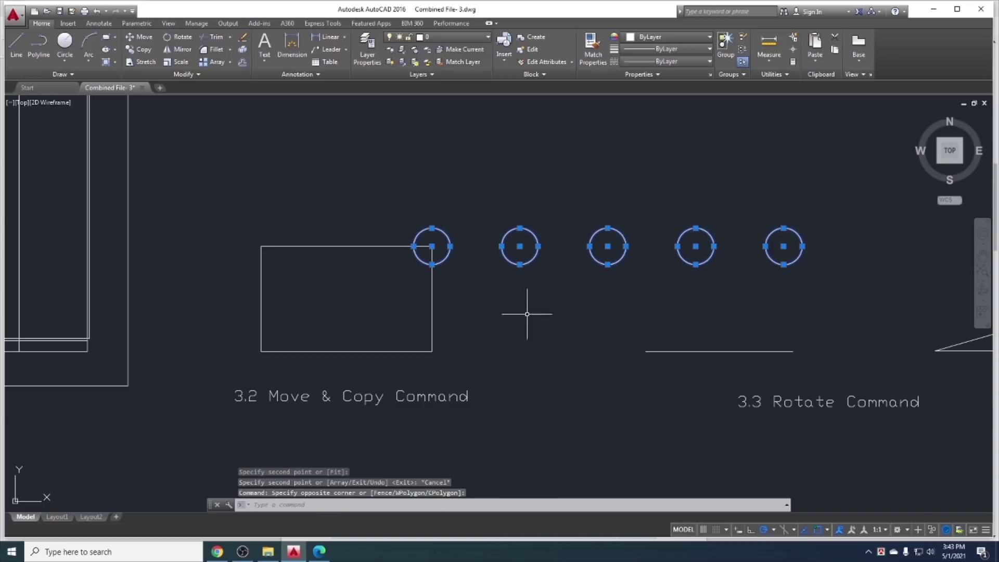
pyautogui.press('Escape')
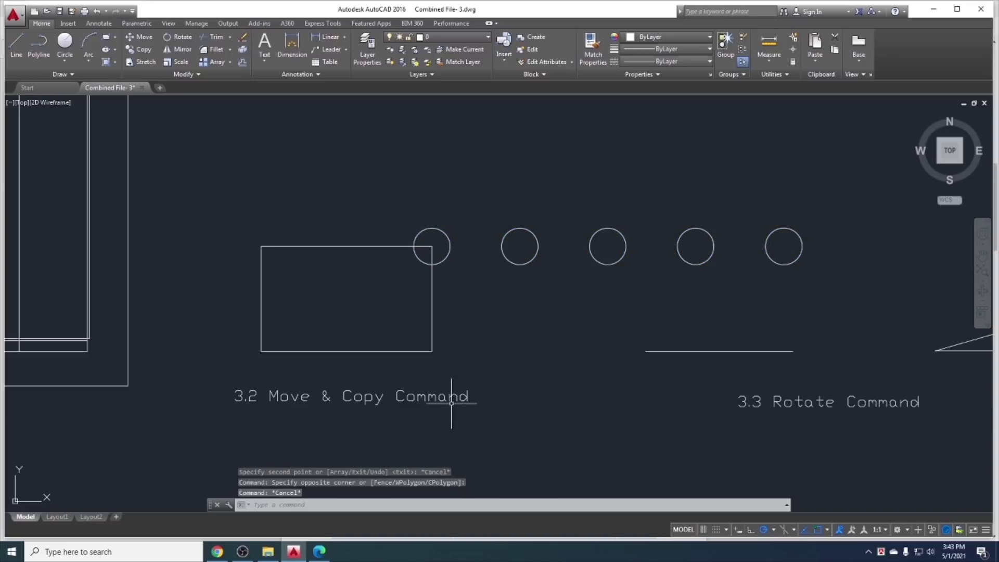
pyautogui.click(807, 286)
pyautogui.click(512, 221)
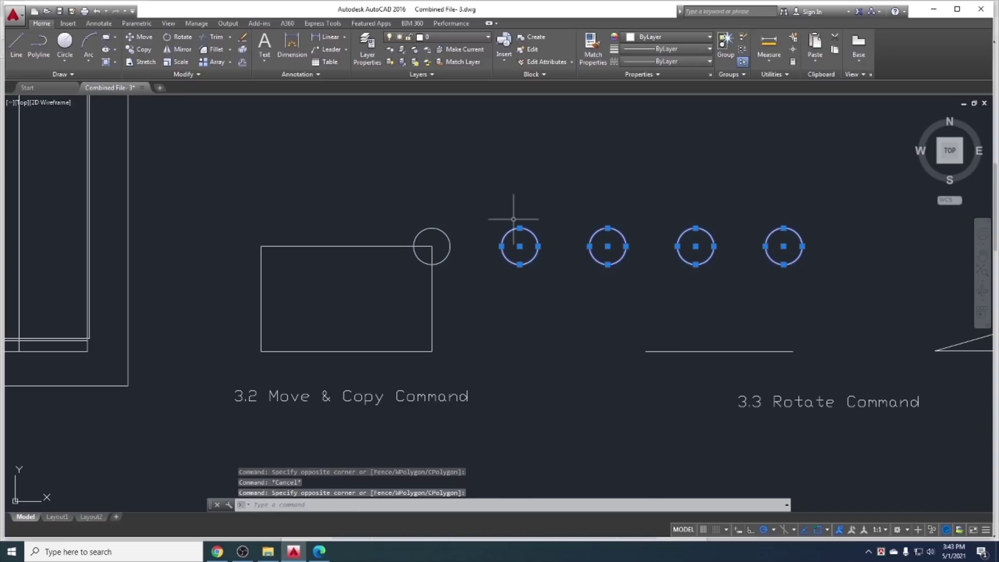
pyautogui.press('Delete')
# Copy the corner circle as a 5-item array fitted between the corner and a point to the right
pyautogui.moveTo(455, 263); pyautogui.dragTo(426, 240)
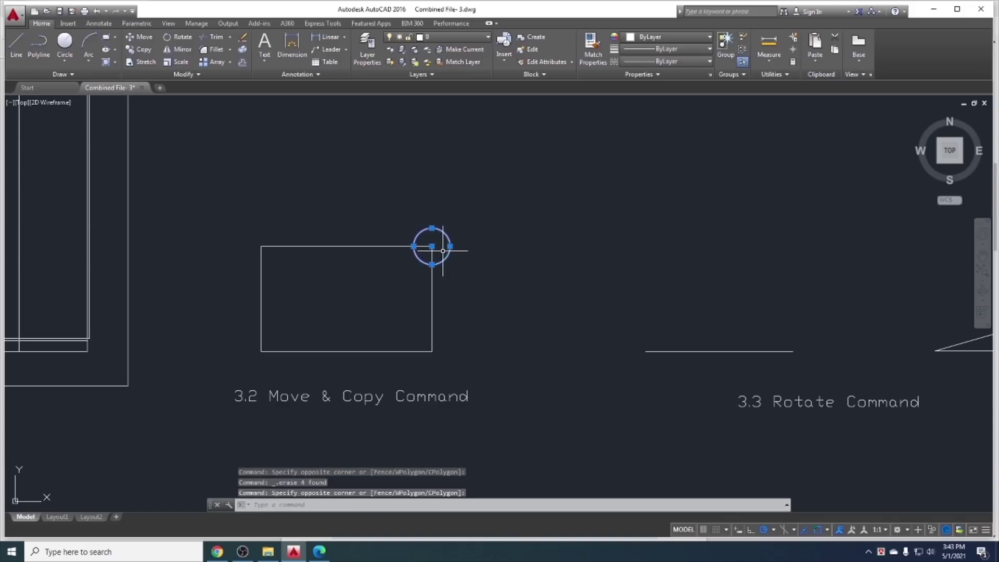
pyautogui.write('co')
pyautogui.press('Return')
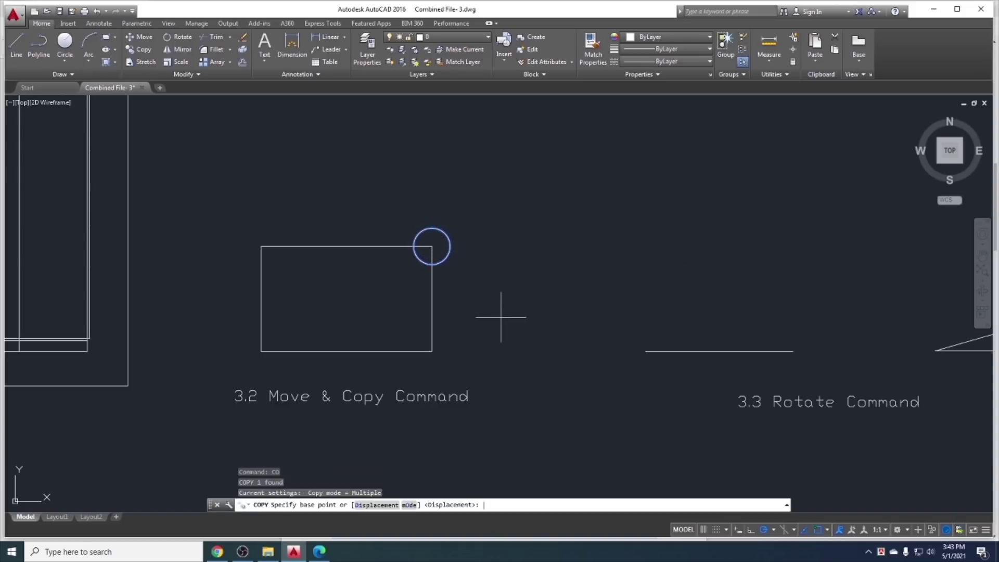
pyautogui.click(432, 246)
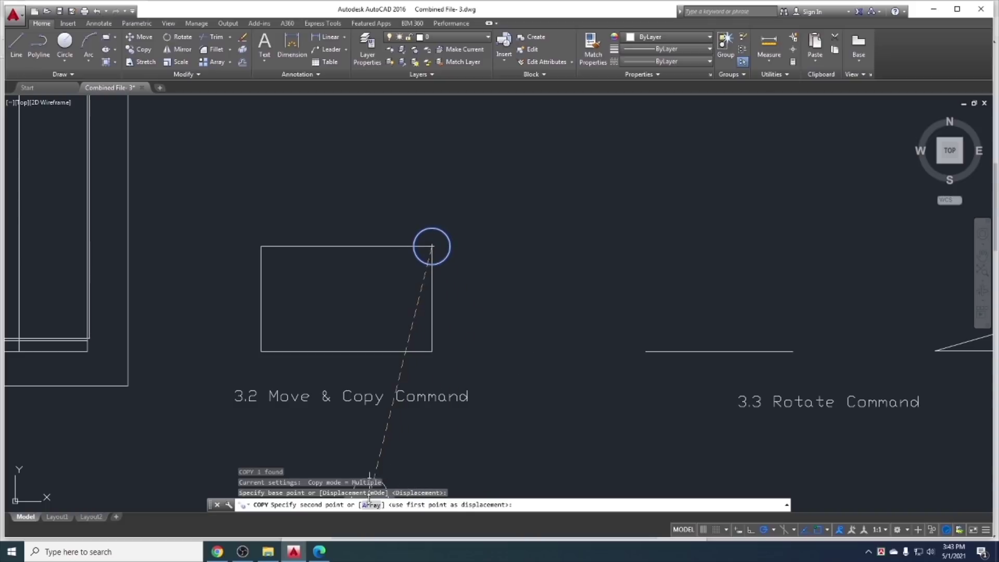
pyautogui.click(370, 504)
pyautogui.write('5')
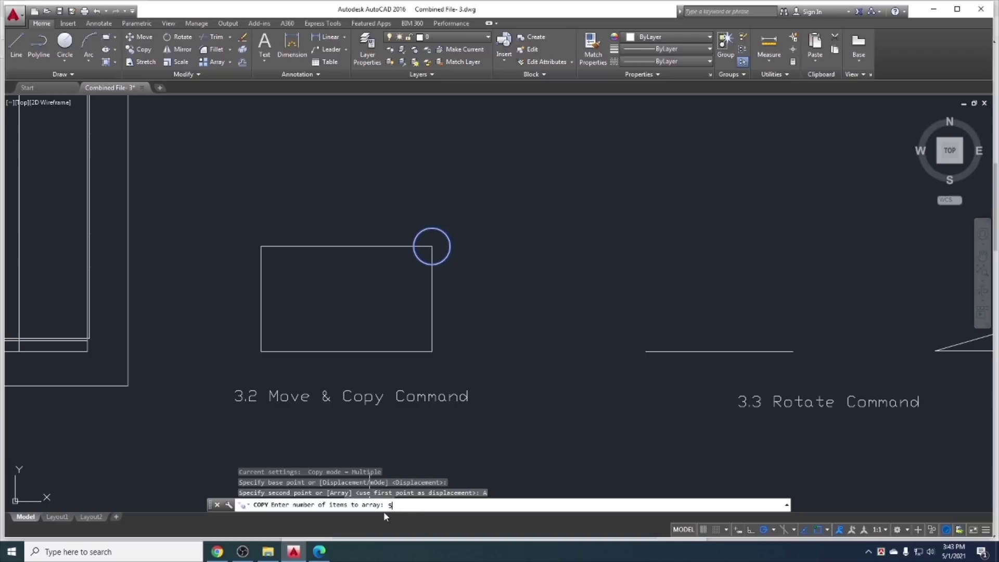
pyautogui.press('Return')
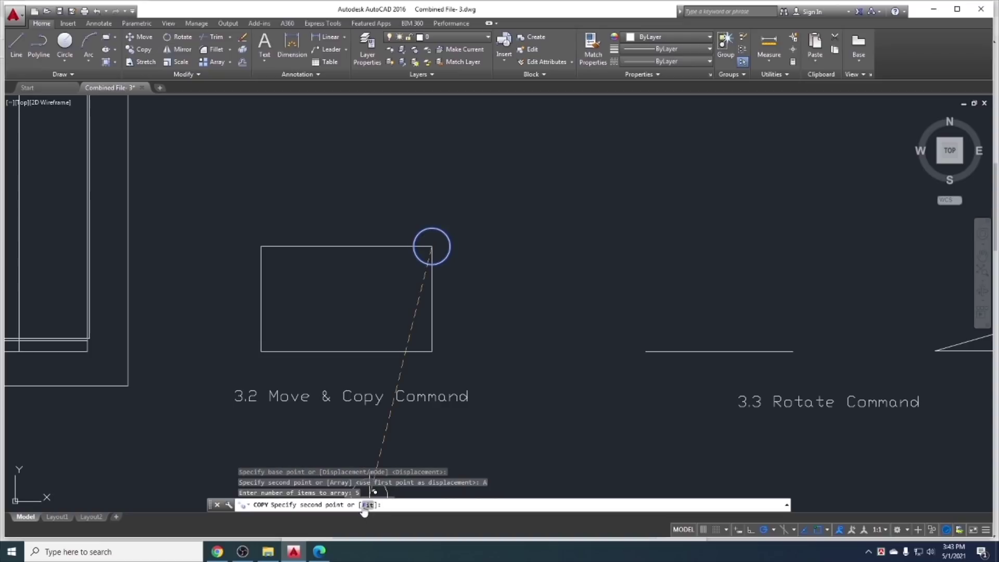
pyautogui.click(368, 505)
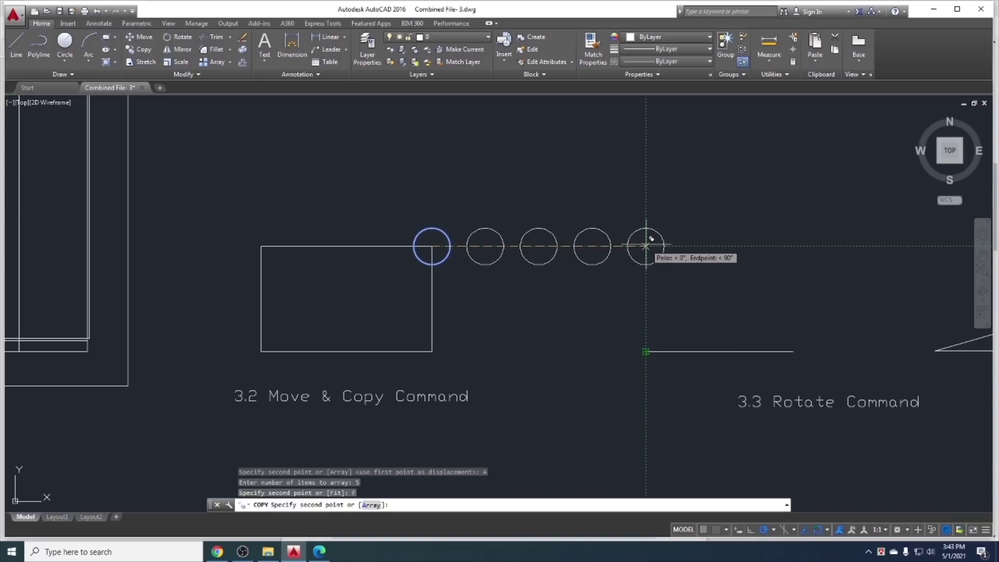
pyautogui.click(645, 245)
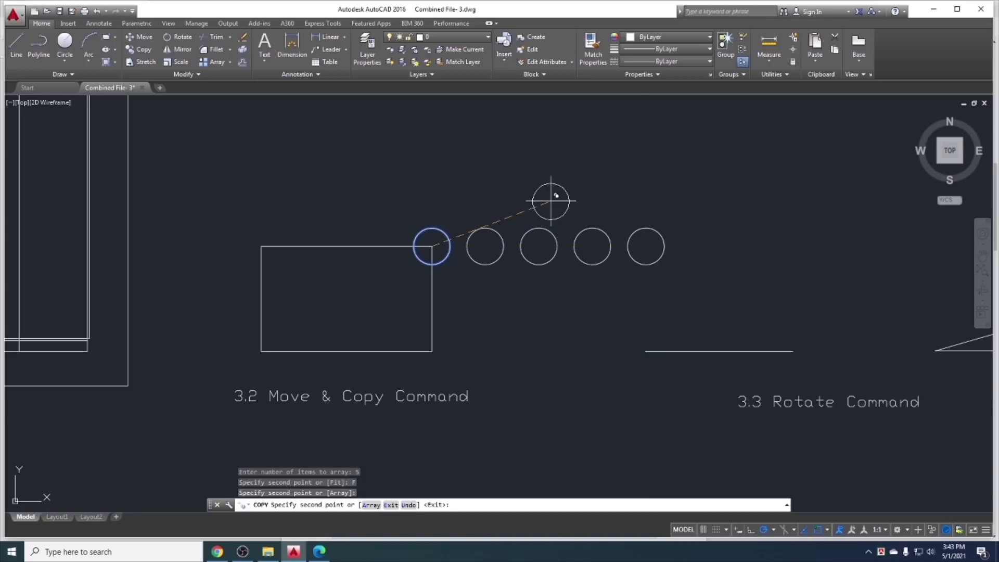
pyautogui.press('Escape')
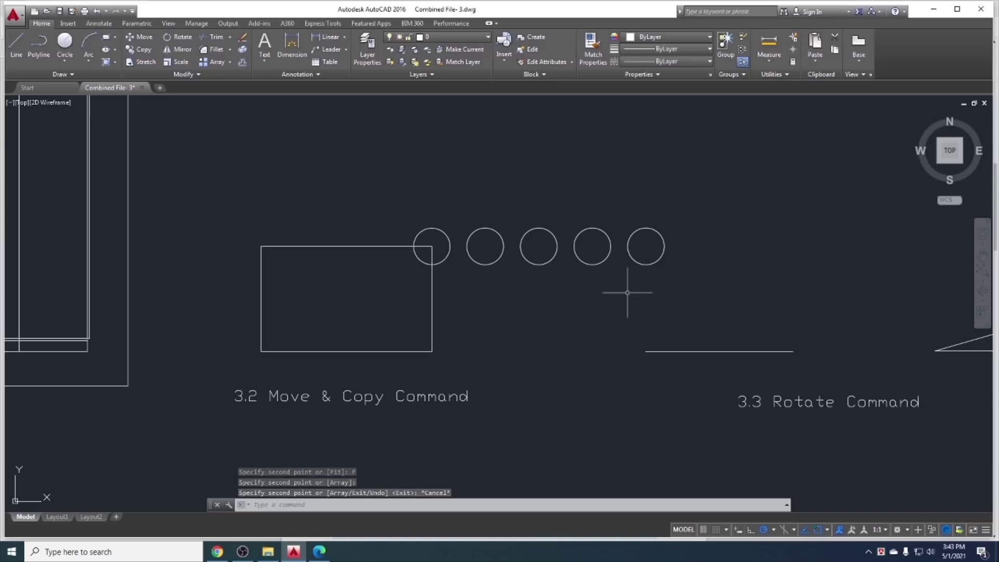
# Erase all five circles, then clear the topic highlight in the course PDF
pyautogui.click(696, 259)
pyautogui.click(443, 187)
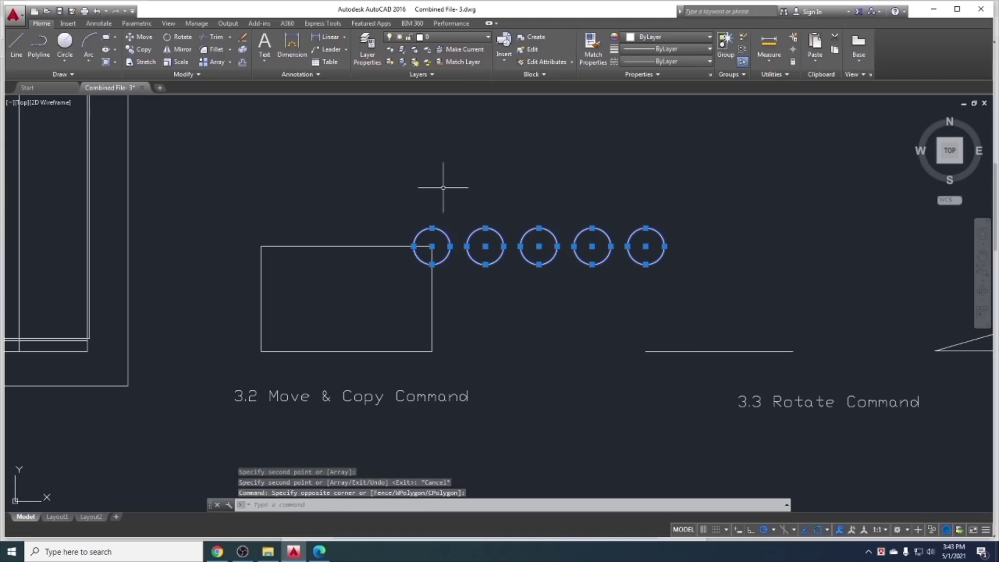
pyautogui.press('Delete')
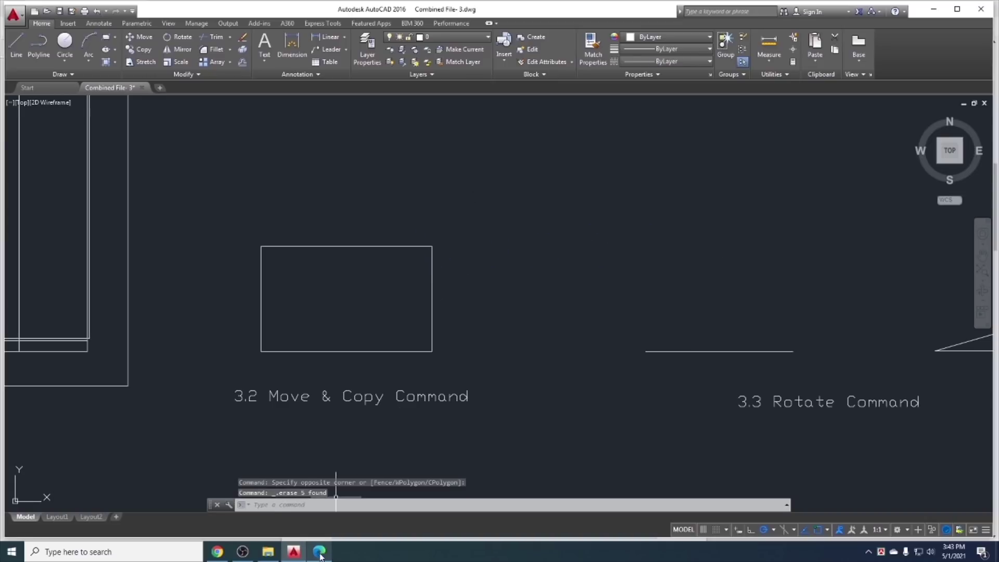
pyautogui.click(319, 554)
pyautogui.click(386, 192)
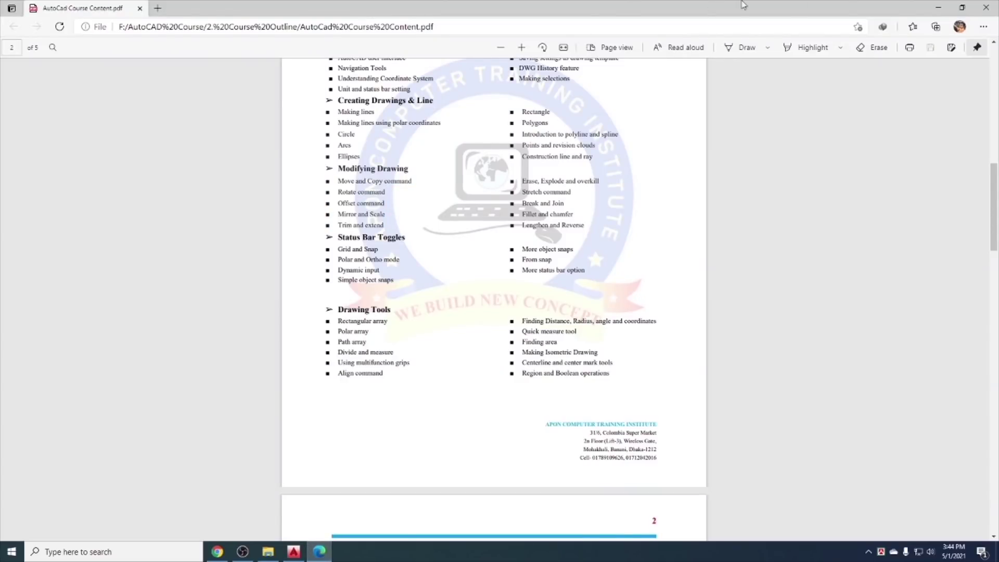
pyautogui.click(938, 8)
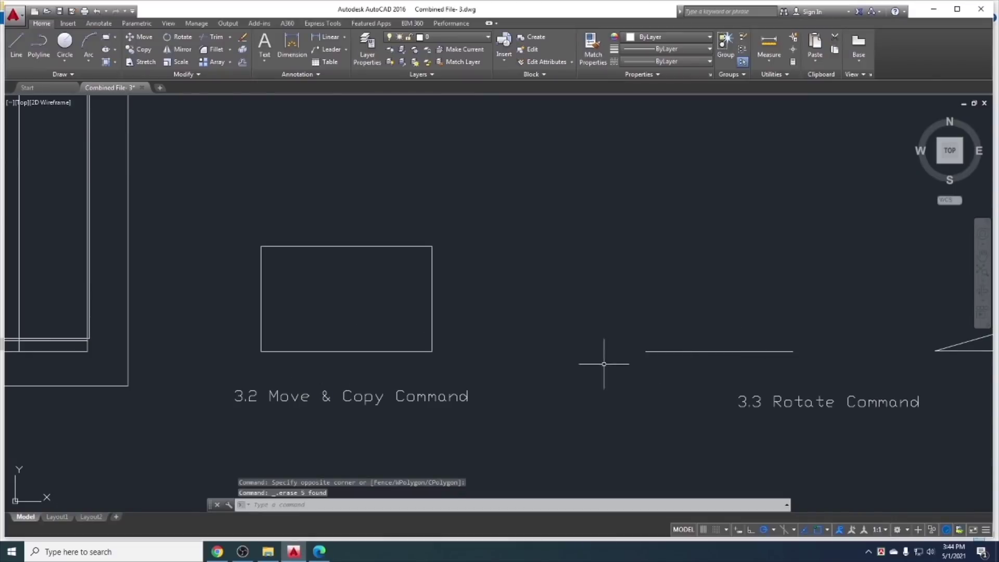
# Rotate the horizontal line in the 3.3 Rotate Command example 45° about its left endpoint
pyautogui.moveTo(601, 361); pyautogui.dragTo(331, 358, button='middle')
pyautogui.moveTo(475, 319); pyautogui.dragTo(439, 345, button='middle')
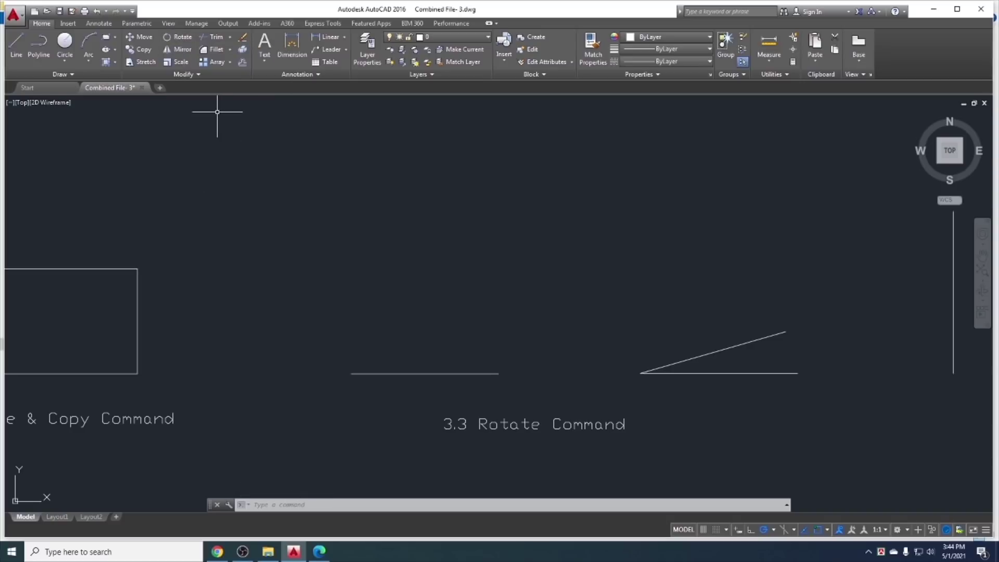
pyautogui.click(178, 37)
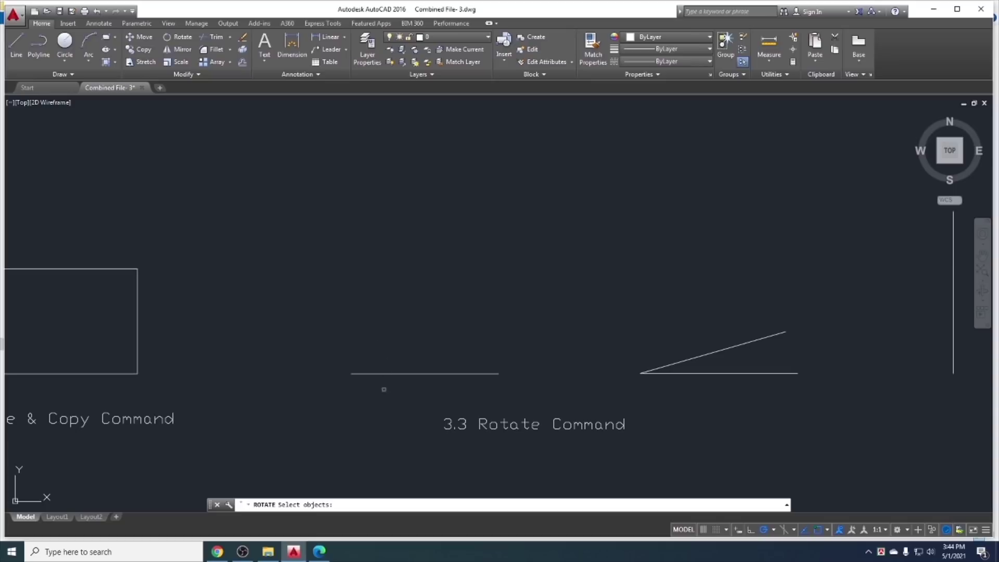
pyautogui.press('Escape')
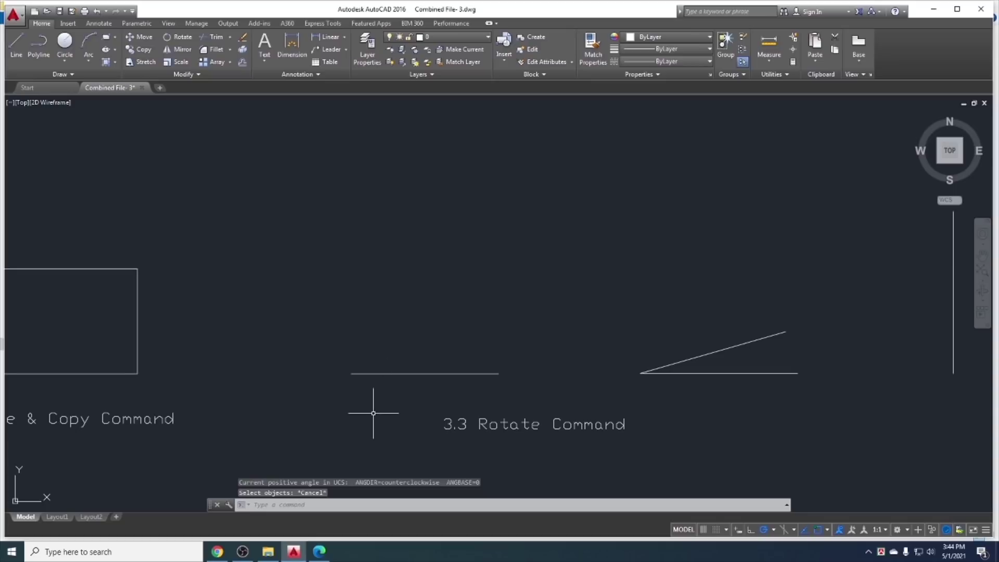
pyautogui.write('R')
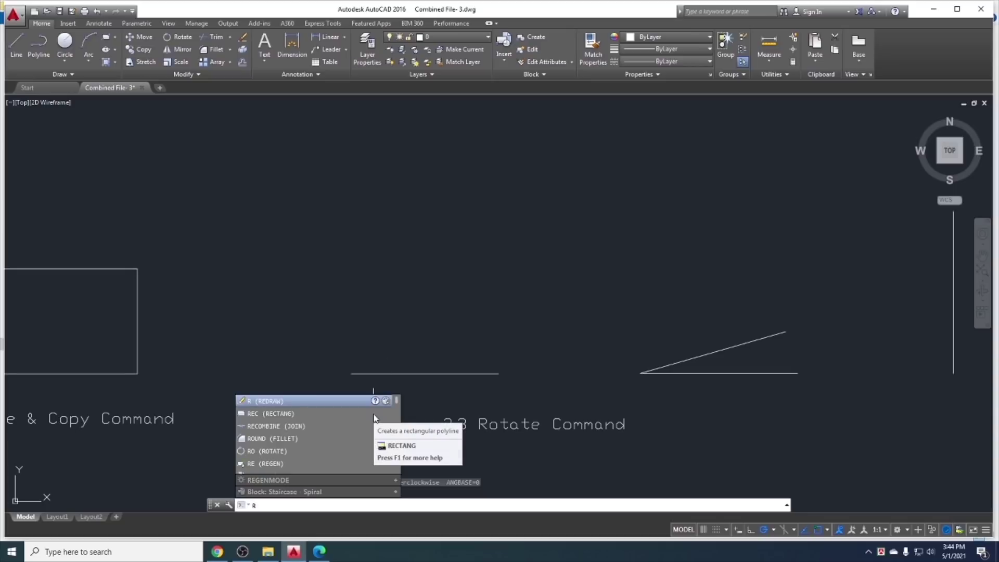
pyautogui.write('o')
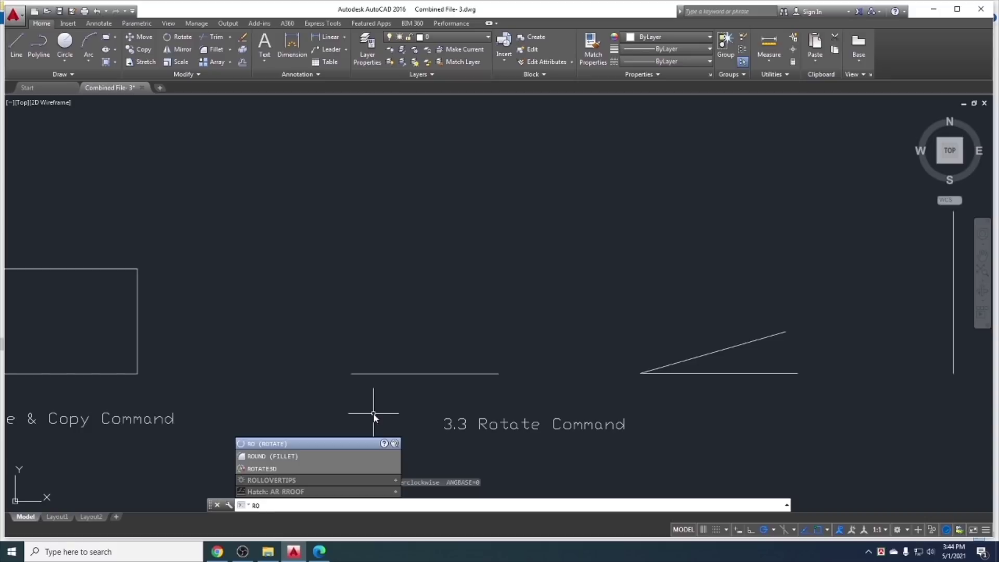
pyautogui.press('Return')
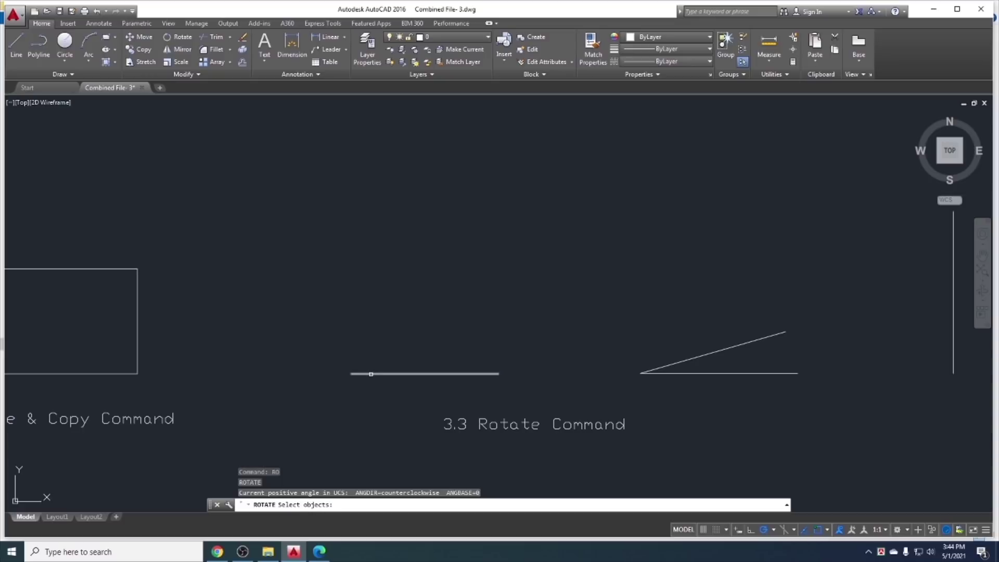
pyautogui.click(371, 373)
pyautogui.press('Return')
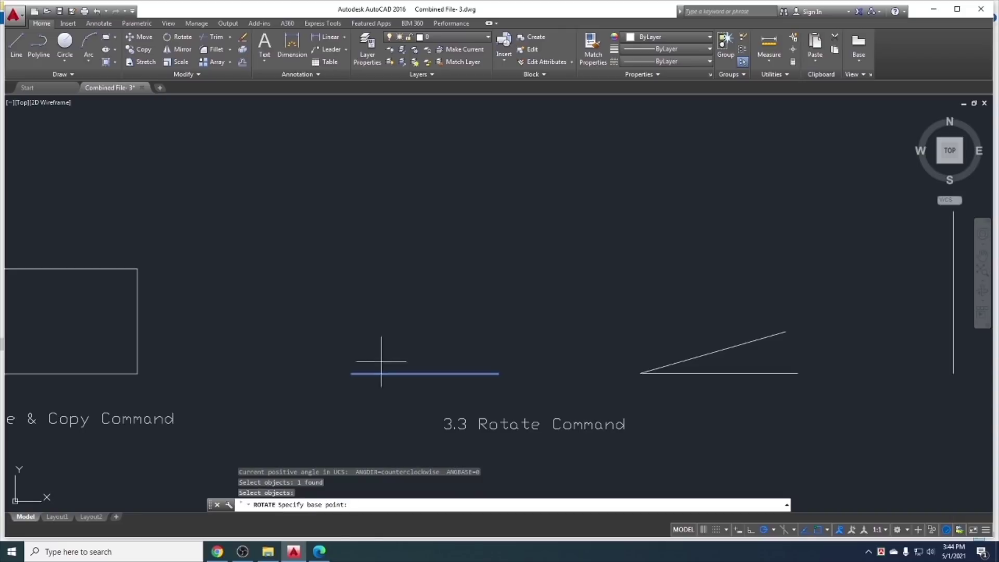
pyautogui.click(352, 374)
pyautogui.write('45')
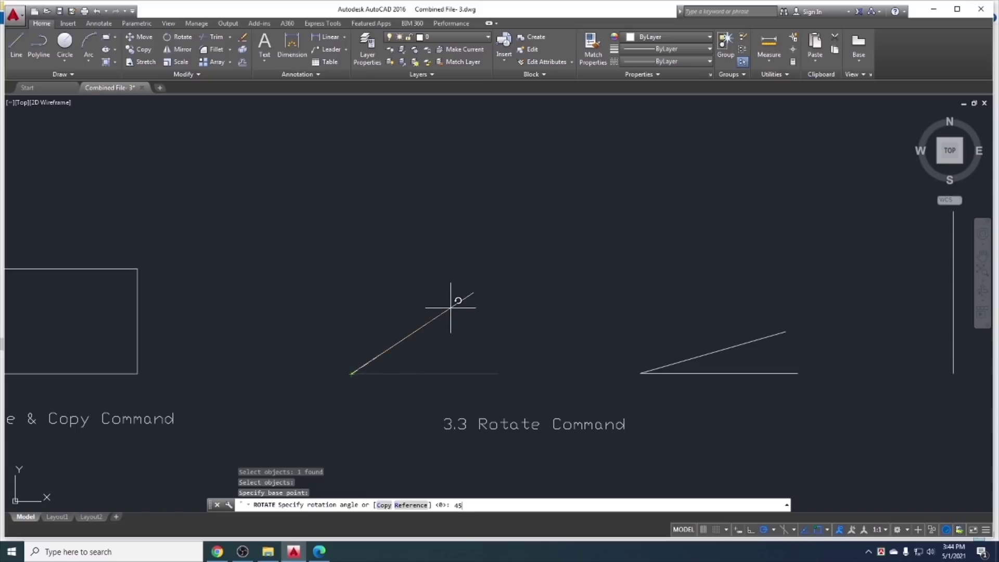
pyautogui.press('Return')
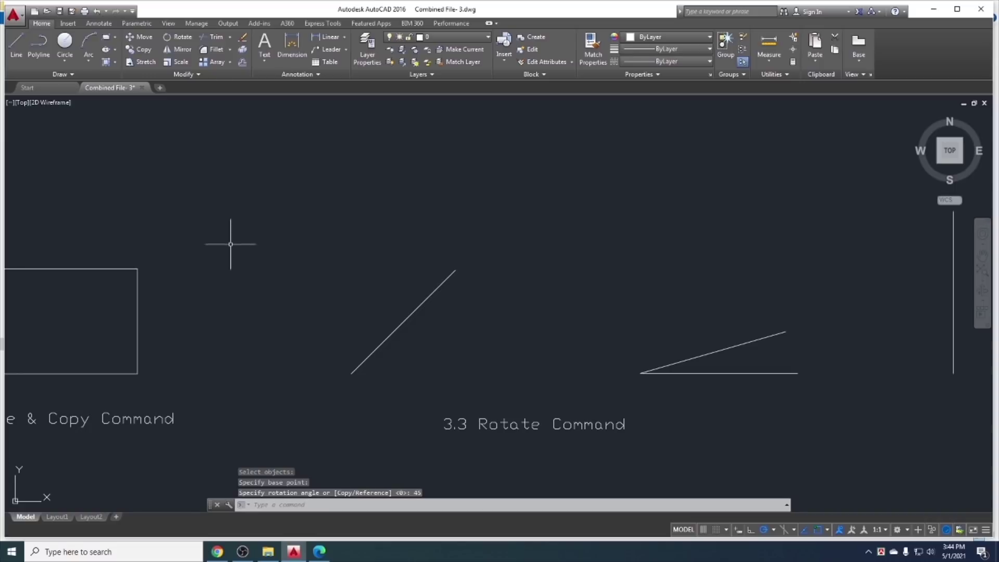
# Draw a horizontal line from the diagonal's lower end, then undo back to the original horizontal line
pyautogui.click(14, 49)
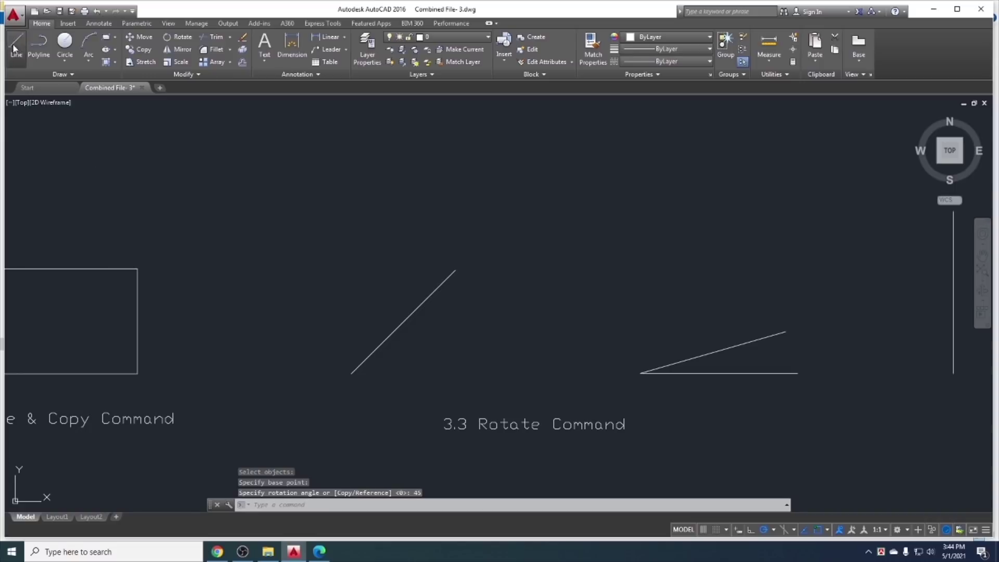
pyautogui.click(352, 373)
pyautogui.click(501, 373)
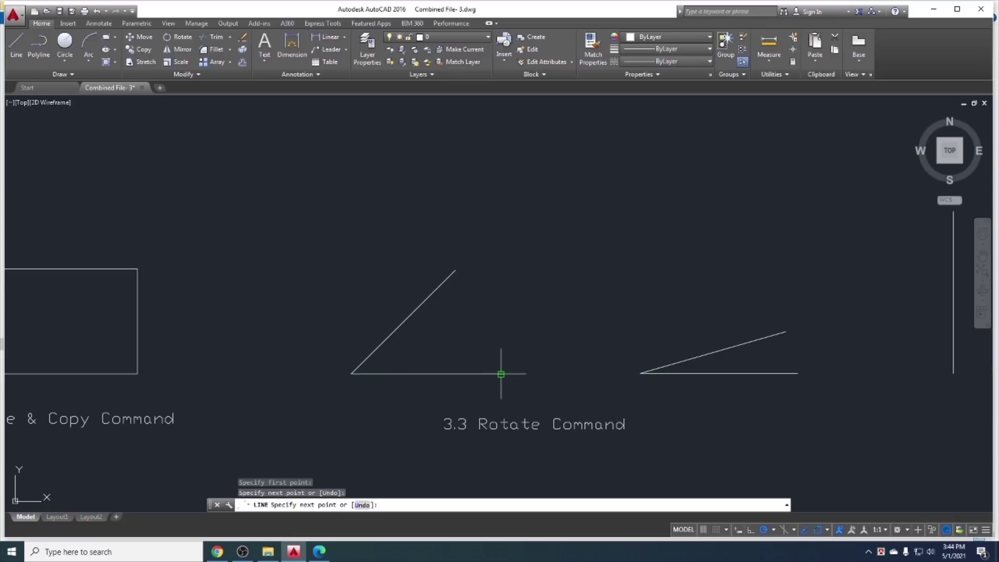
pyautogui.press('Escape')
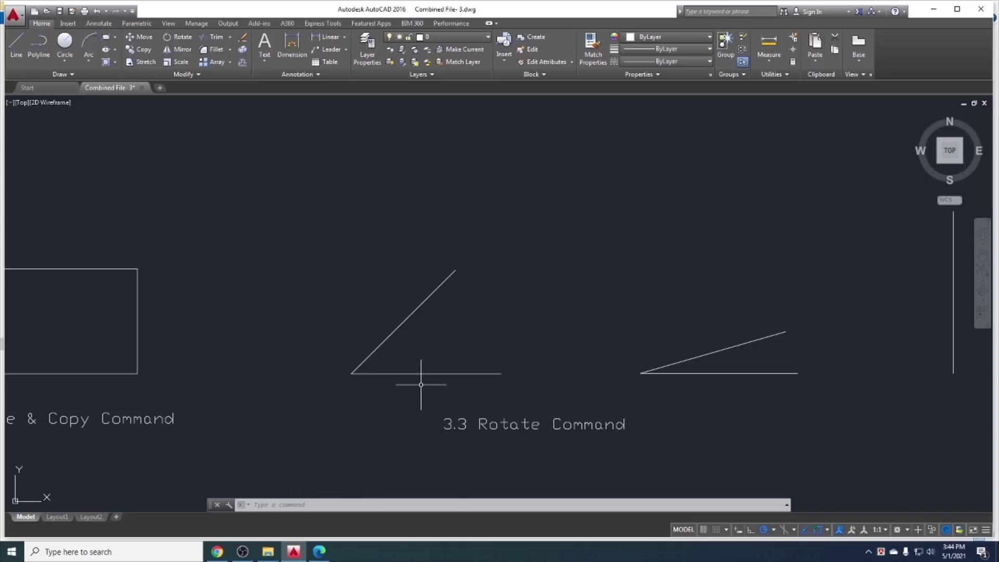
pyautogui.hotkey('ctrl', 'z')
pyautogui.hotkey('ctrl', 'z')
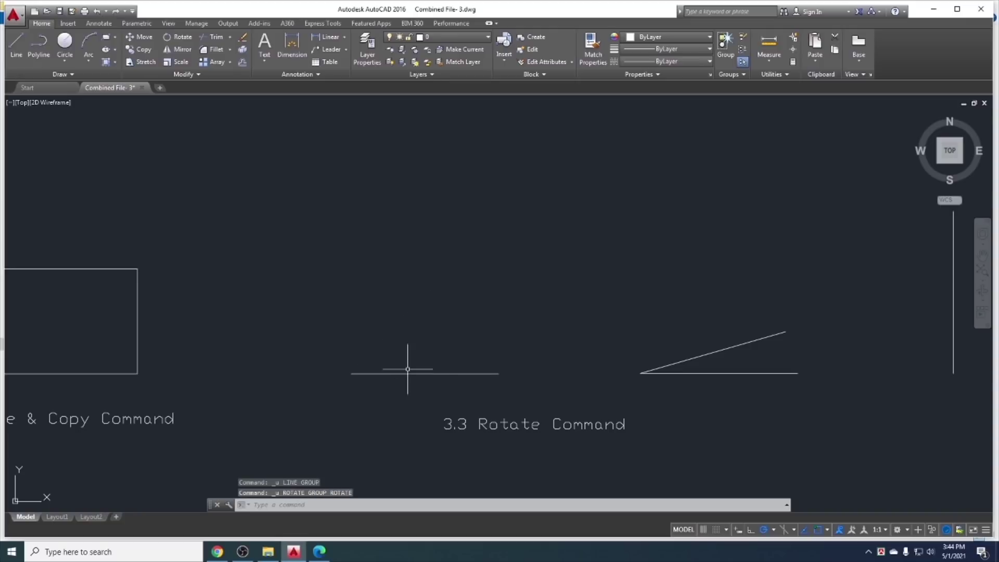
# Make a 45° rotated copy of the horizontal line about its left end, then undo it
pyautogui.click(173, 38)
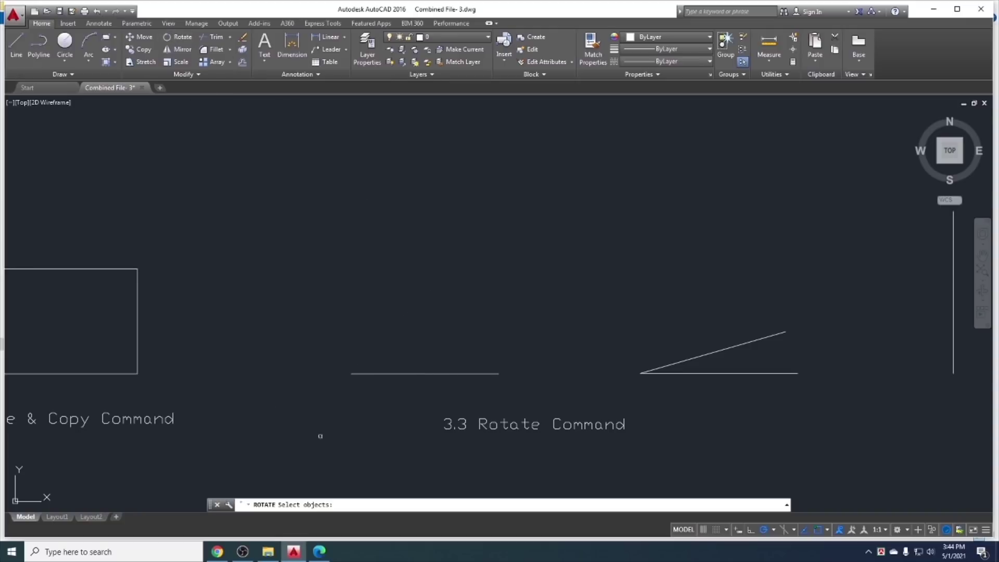
pyautogui.click(381, 374)
pyautogui.press('Return')
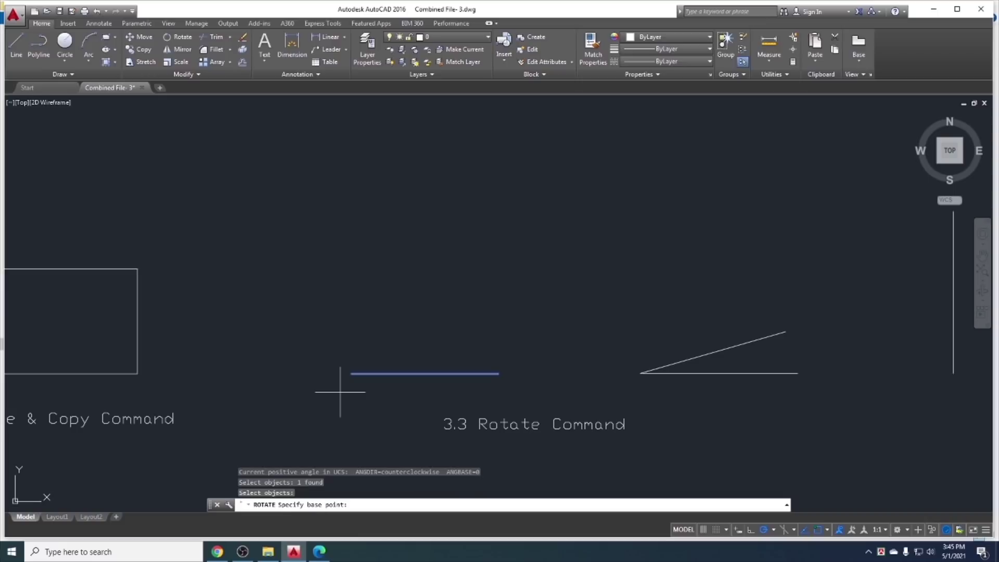
pyautogui.click(351, 374)
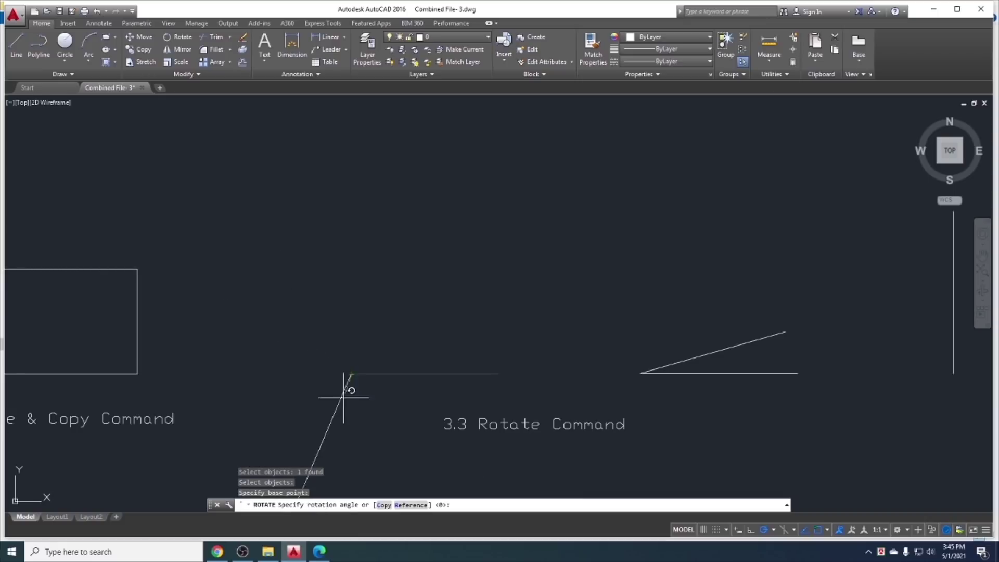
pyautogui.click(382, 505)
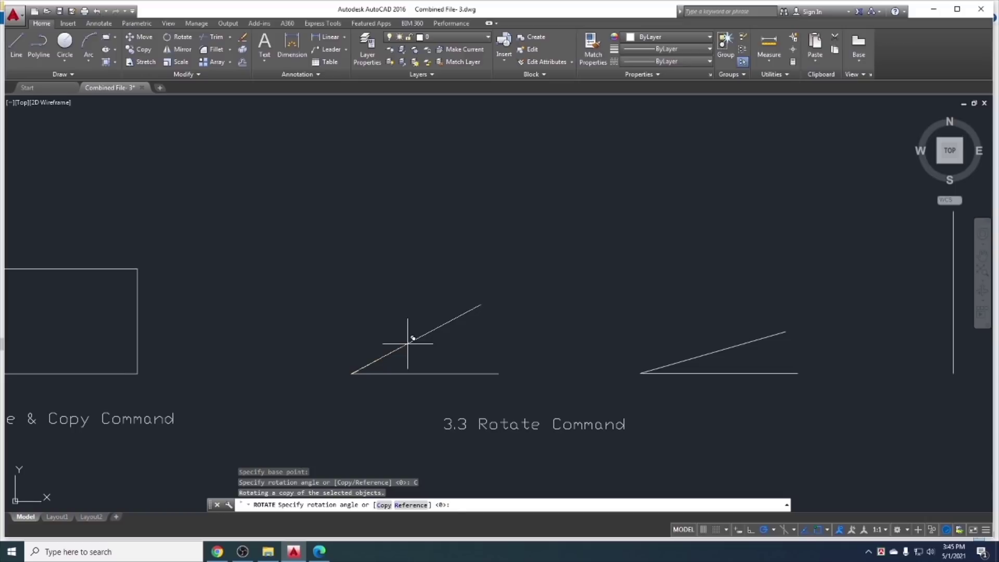
pyautogui.write('45')
pyautogui.press('Return')
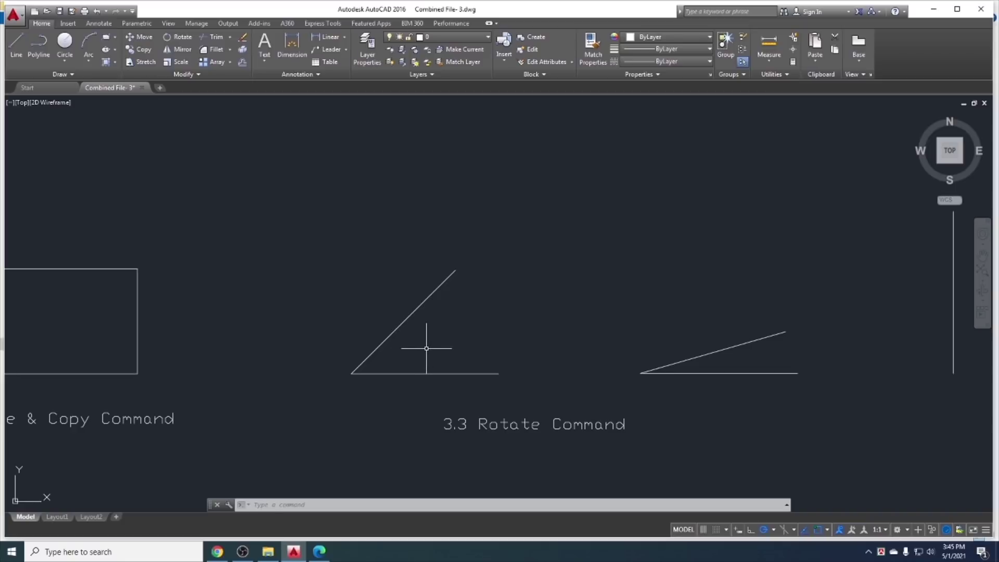
pyautogui.click(426, 348)
pyautogui.click(371, 309)
pyautogui.hotkey('ctrl', 'z')
pyautogui.hotkey('ctrl', 'z')
pyautogui.hotkey('ctrl', 'z')
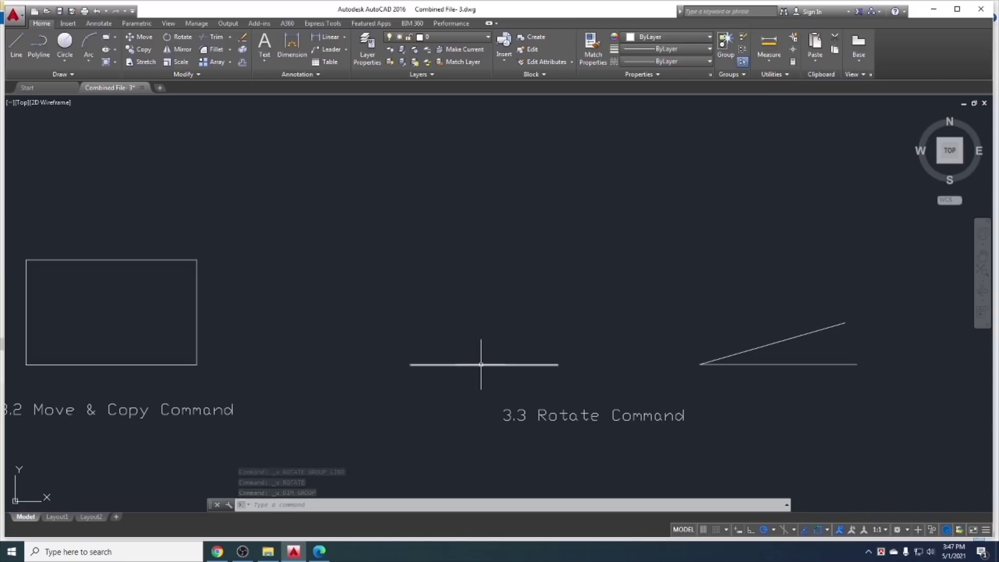
# Rotate the inclined line 45° about its left endpoint, then undo that rotation
pyautogui.scroll(2, 480, 364)
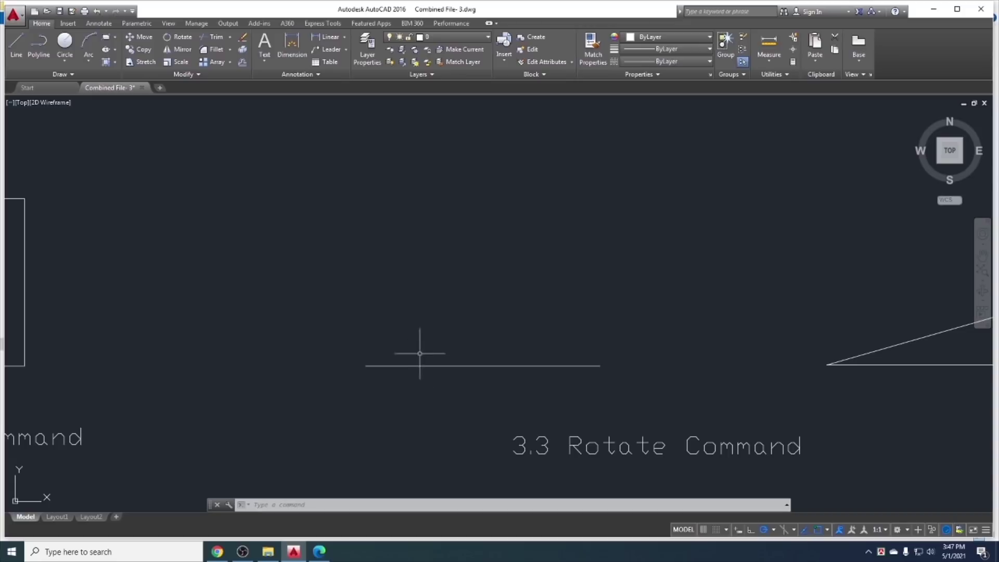
pyautogui.scroll(-2, 419, 354)
pyautogui.moveTo(461, 337); pyautogui.dragTo(402, 346, button='middle')
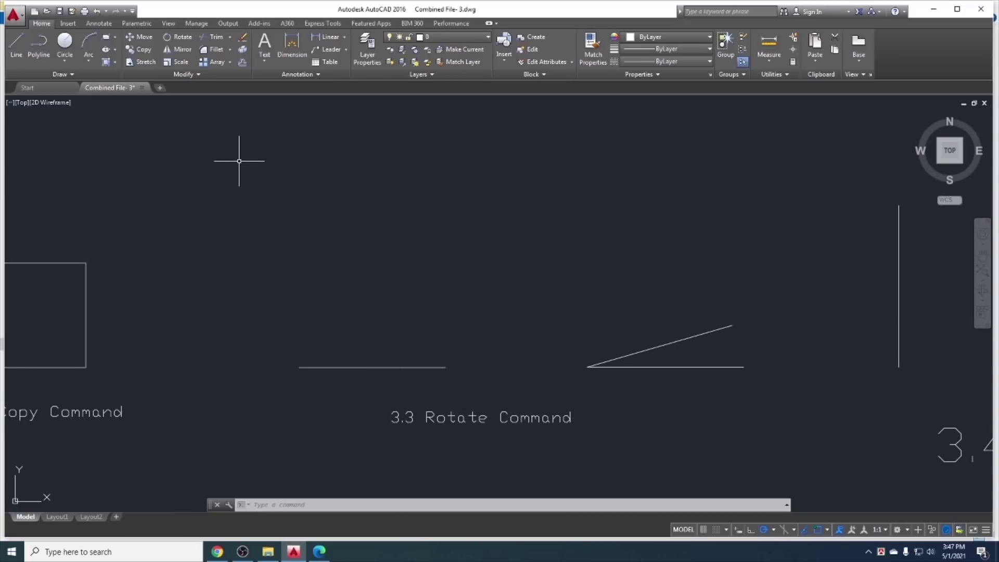
pyautogui.click(177, 38)
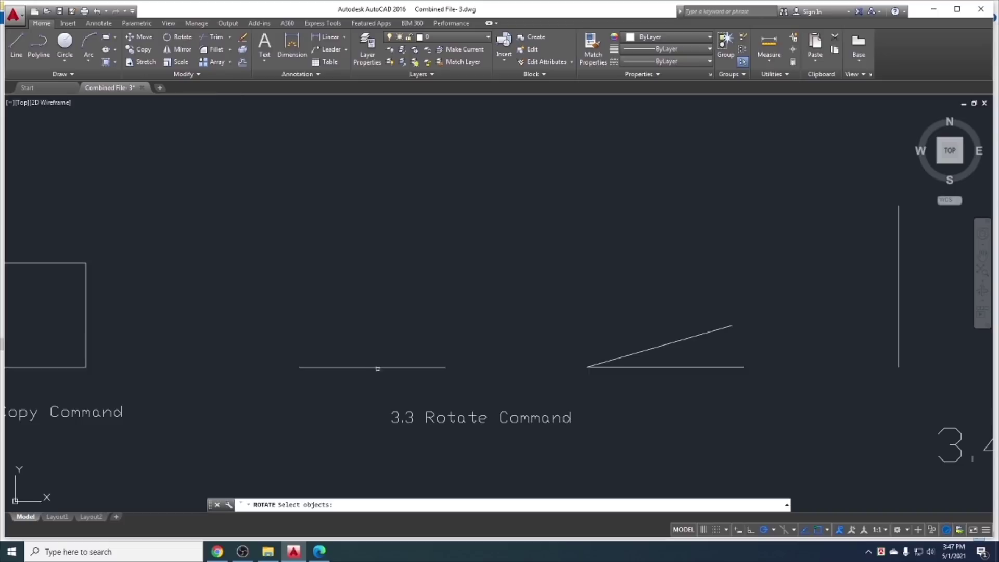
pyautogui.click(607, 361)
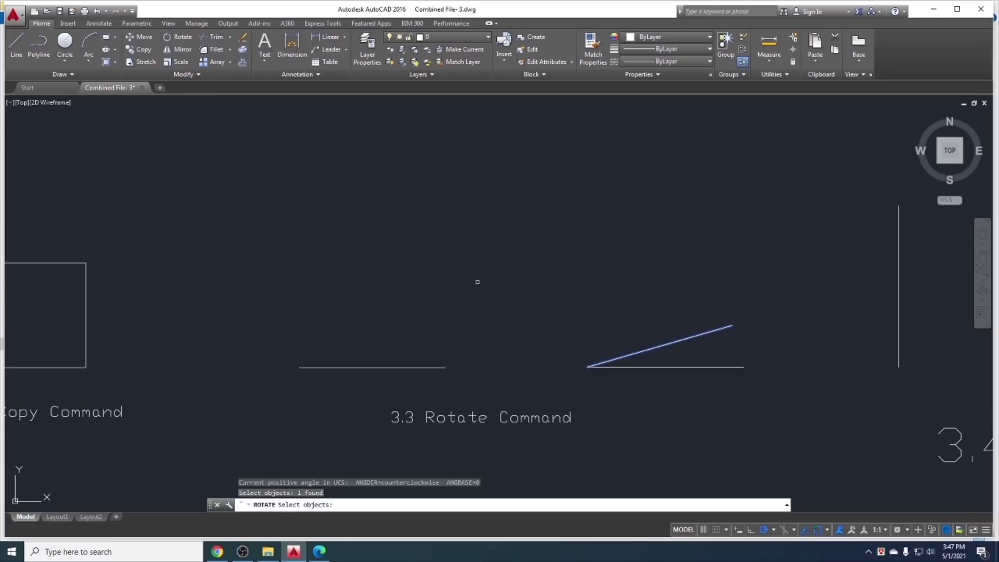
pyautogui.press('Return')
pyautogui.click(586, 367)
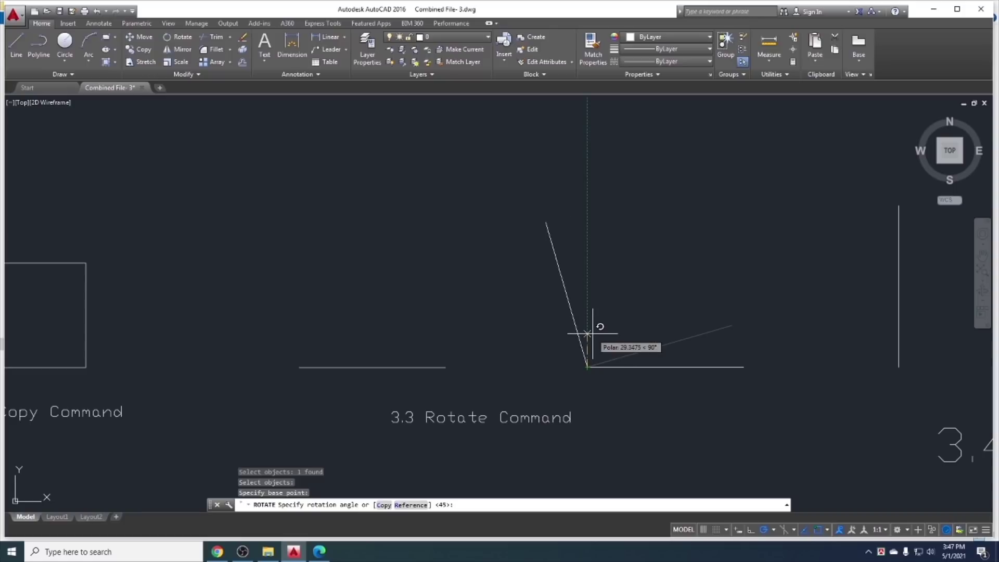
pyautogui.write('45')
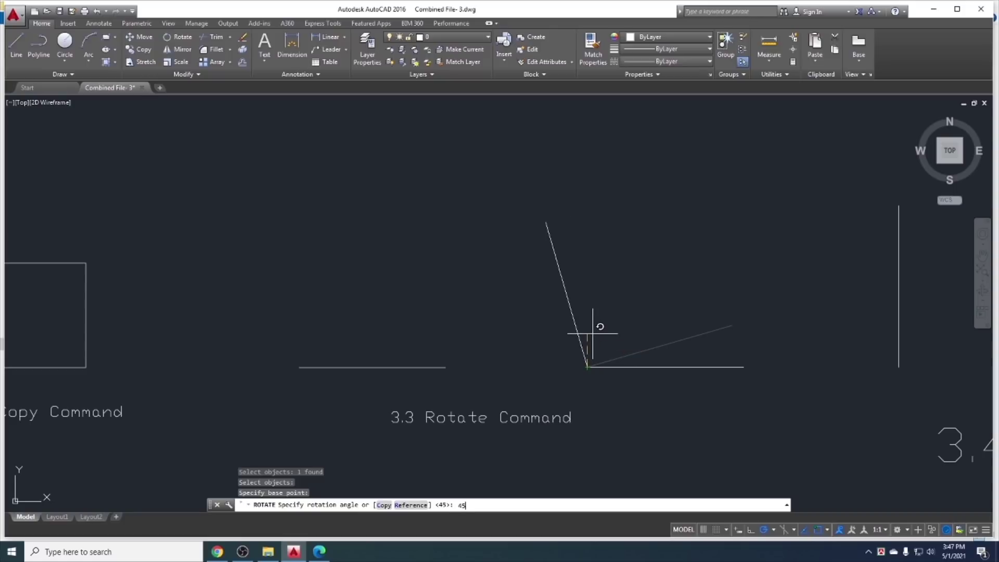
pyautogui.press('Return')
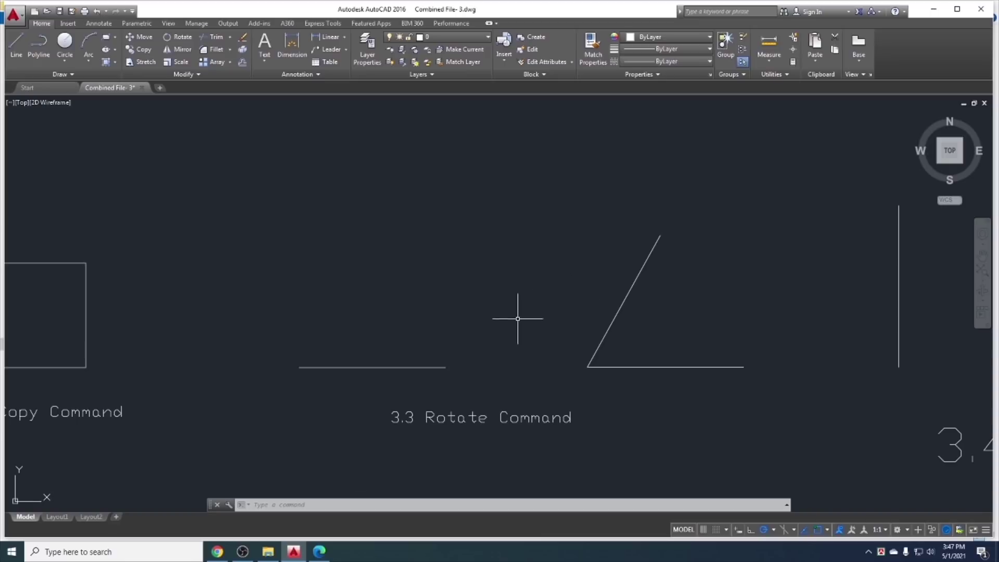
pyautogui.hotkey('ctrl', 'z')
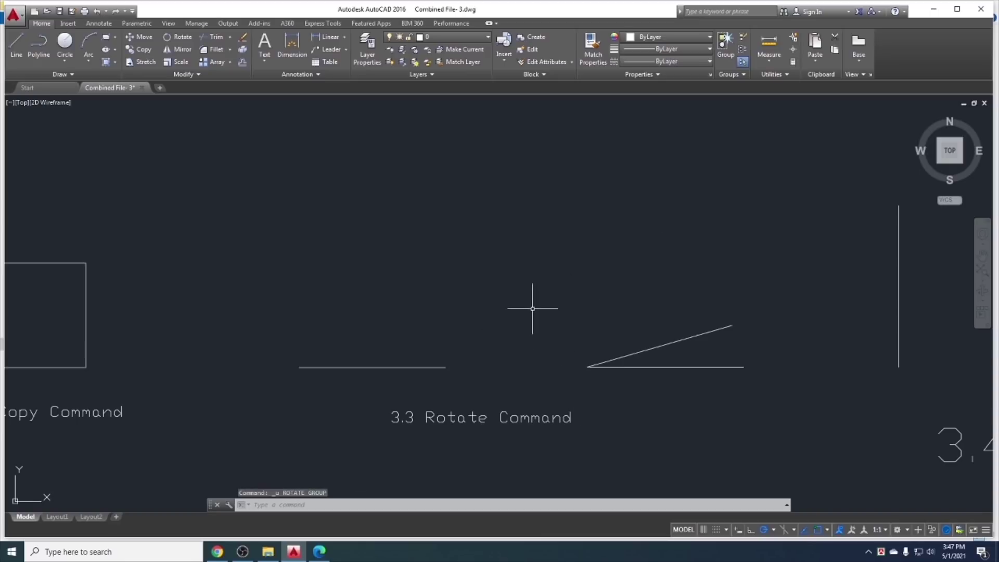
# Make a 45° rotated copy of the inclined line about its left endpoint
pyautogui.click(178, 37)
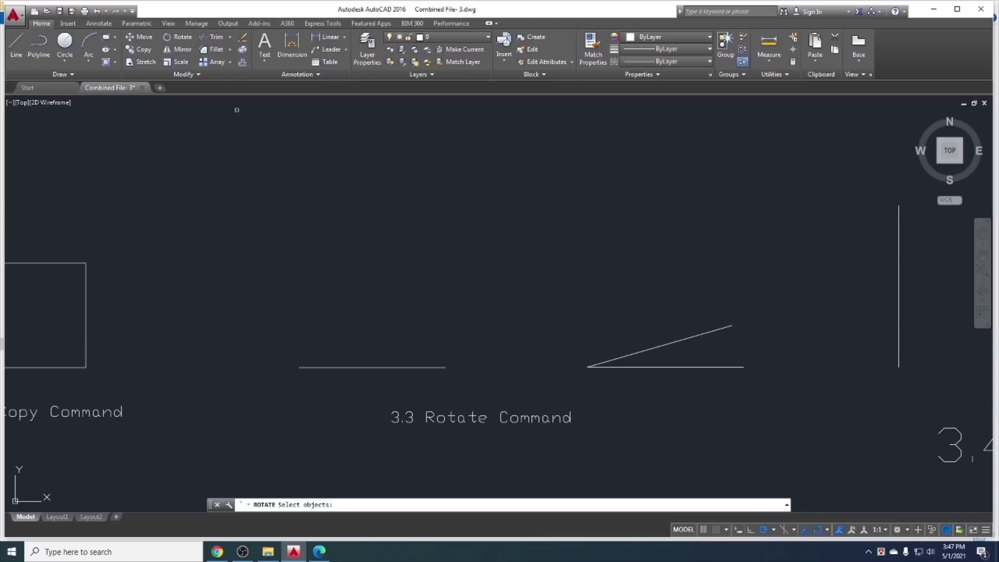
pyautogui.click(622, 356)
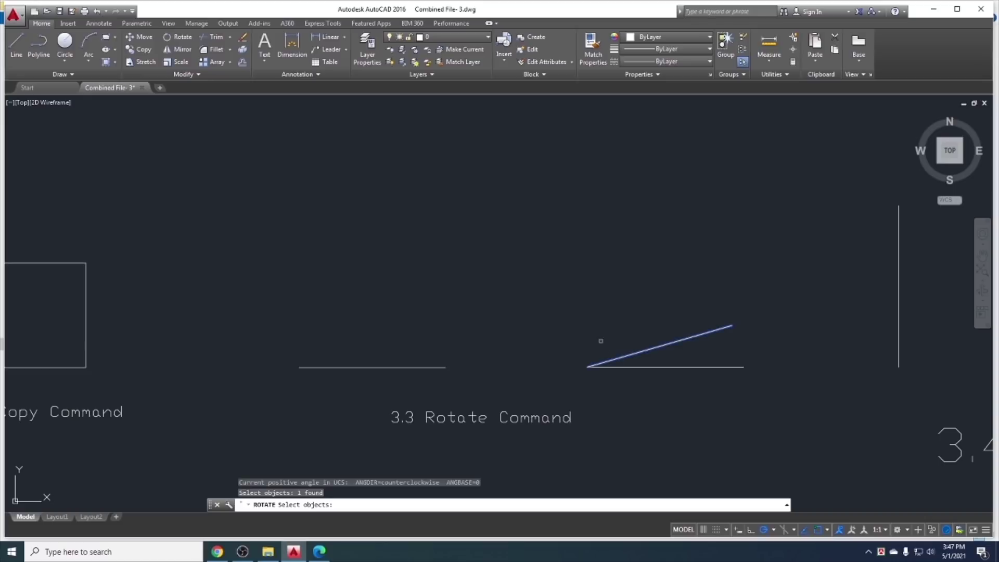
pyautogui.press('Return')
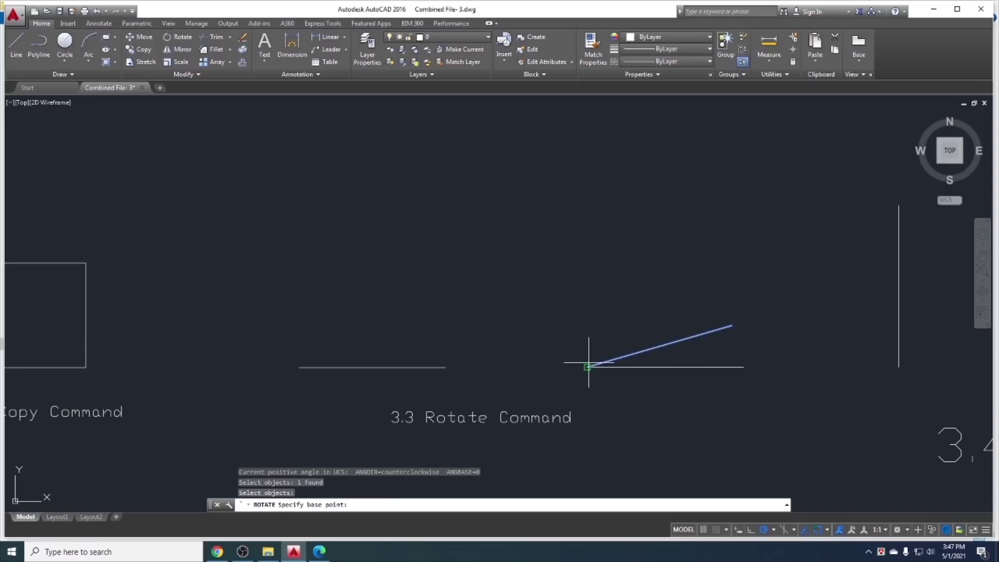
pyautogui.click(587, 368)
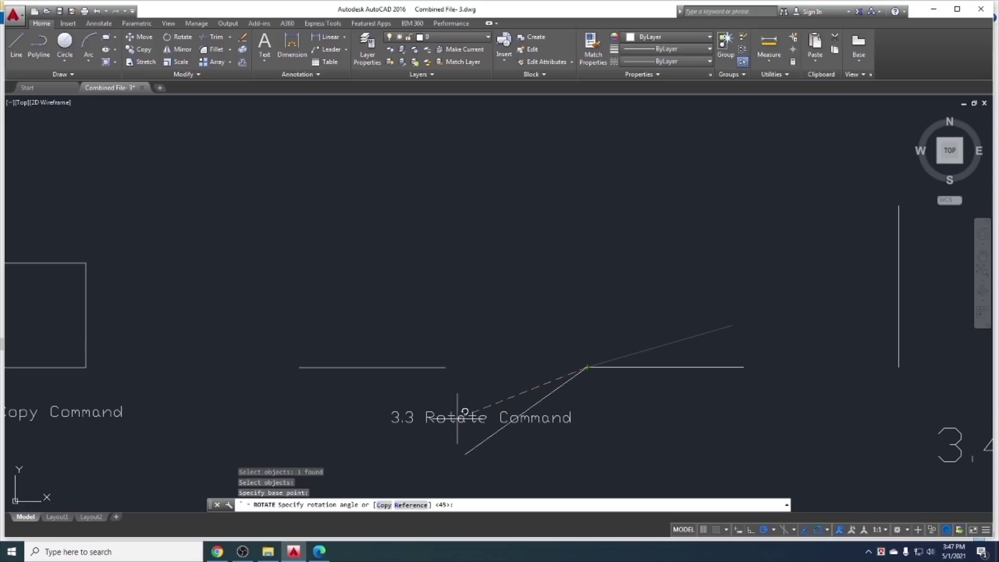
pyautogui.click(382, 506)
pyautogui.write('4')
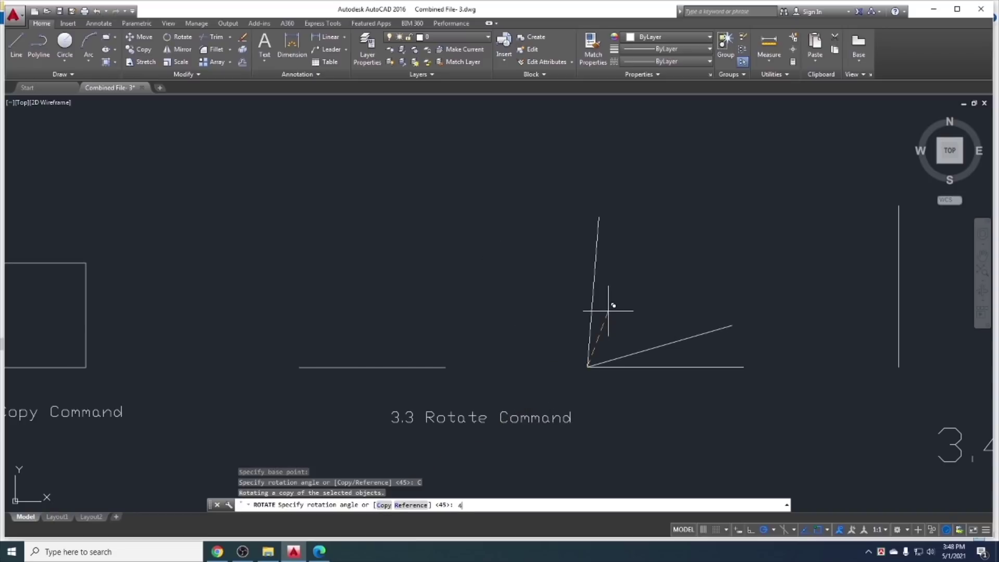
pyautogui.write('5')
pyautogui.press('Return')
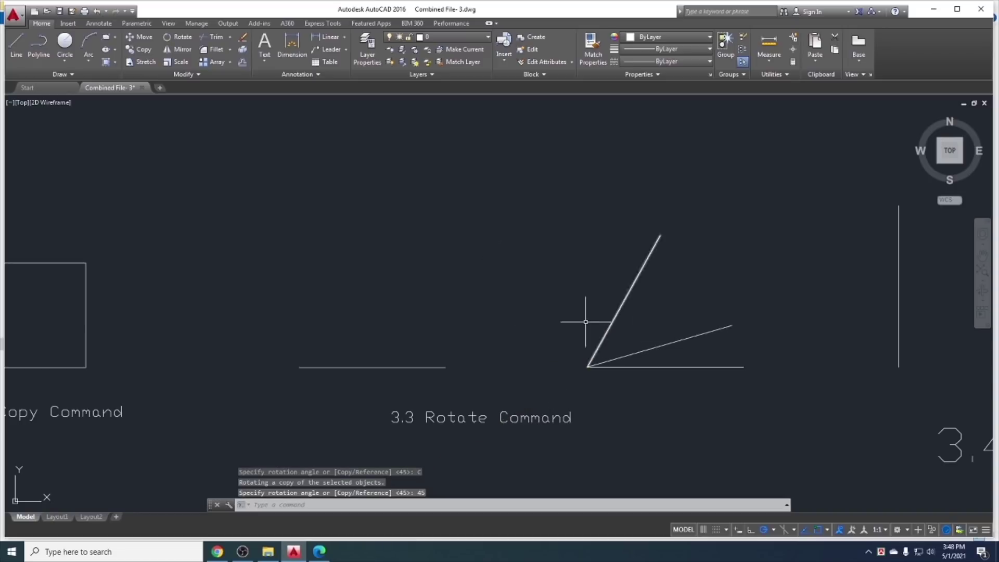
pyautogui.click(294, 53)
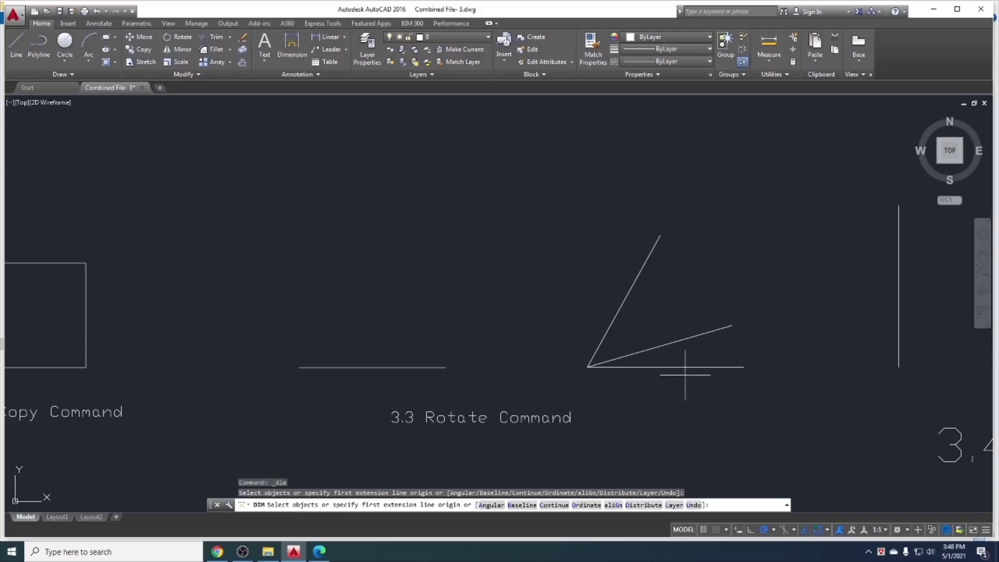
# Add angular dimensions of 61° and 16° from the rotated copy and inclined line to the horizontal
pyautogui.click(614, 323)
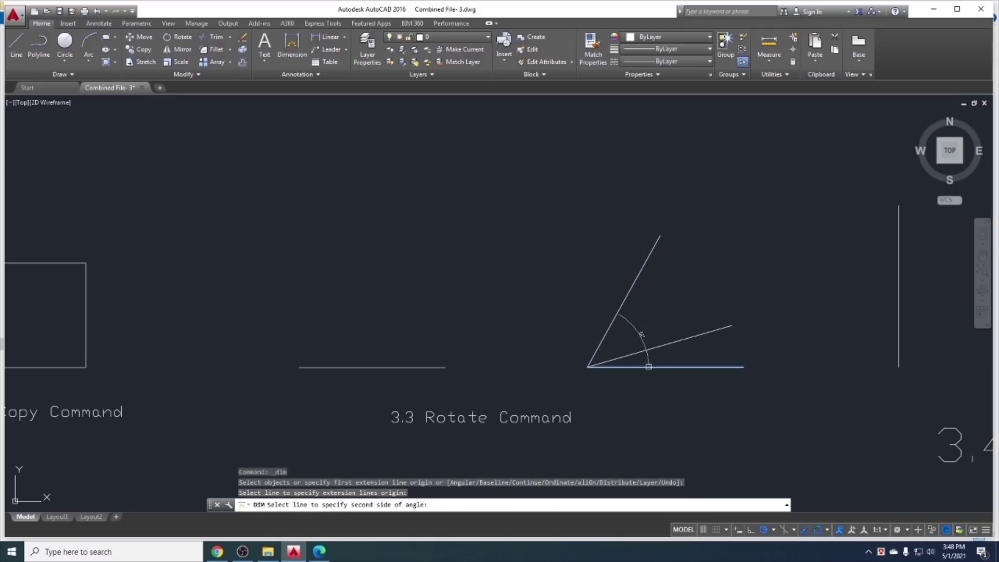
pyautogui.click(648, 366)
pyautogui.click(687, 329)
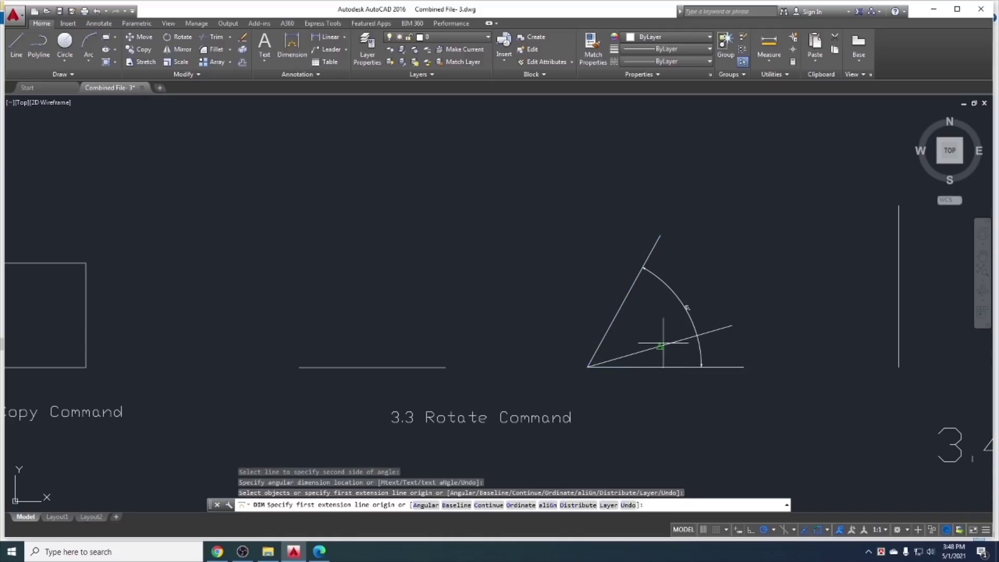
pyautogui.click(651, 346)
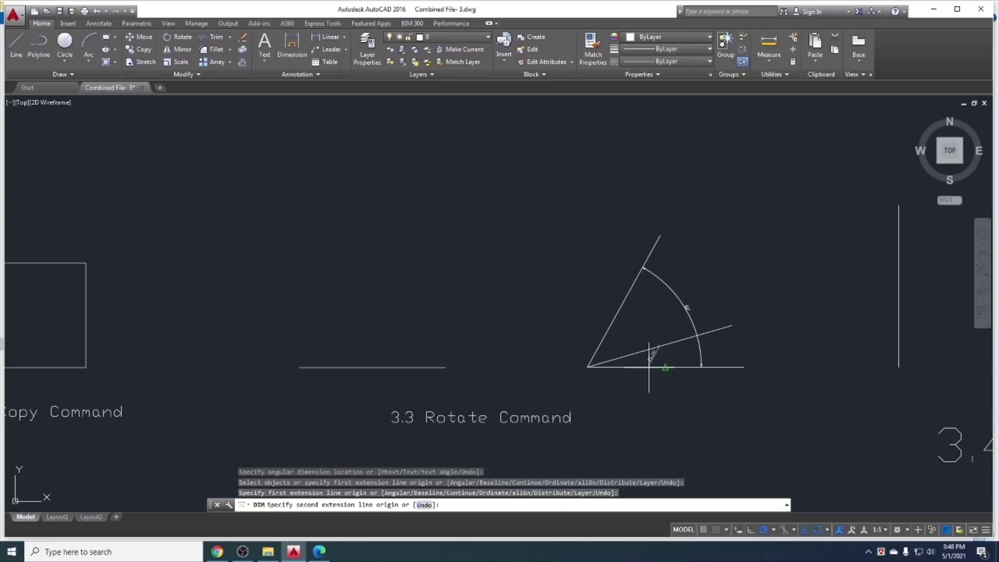
pyautogui.click(662, 364)
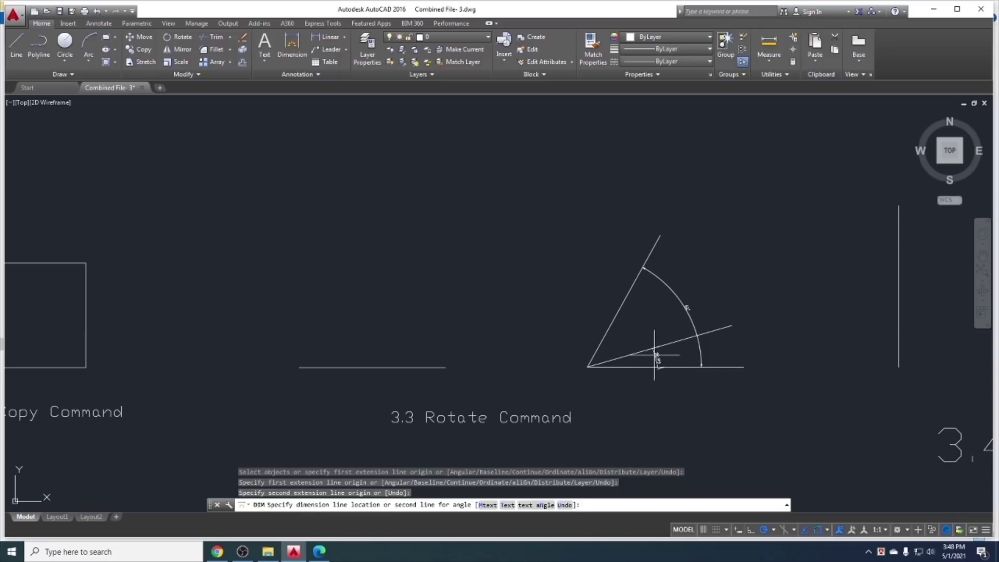
pyautogui.press('Escape')
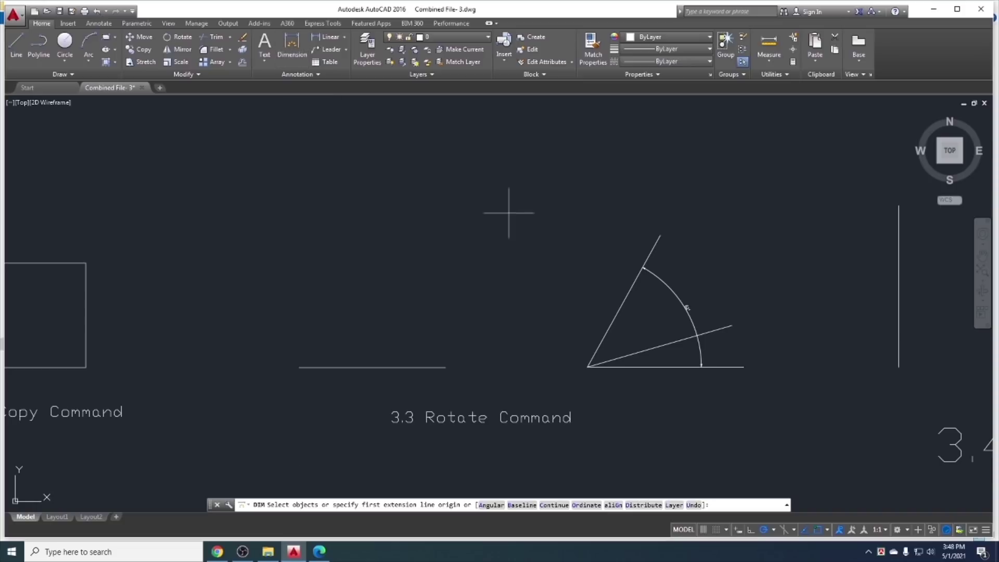
pyautogui.click(647, 349)
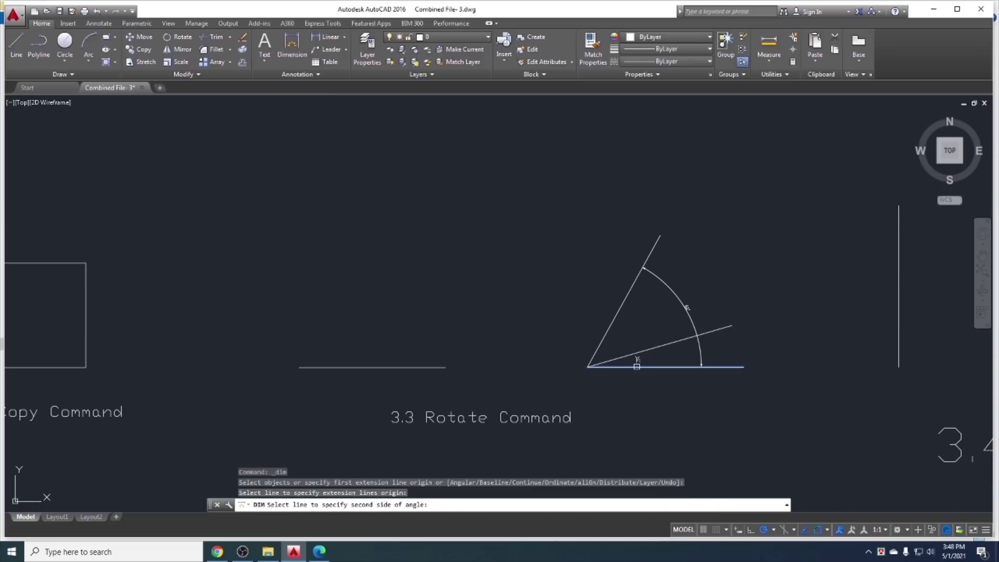
pyautogui.click(636, 366)
pyautogui.scroll(5, 655, 353)
pyautogui.scroll(-2, 633, 344)
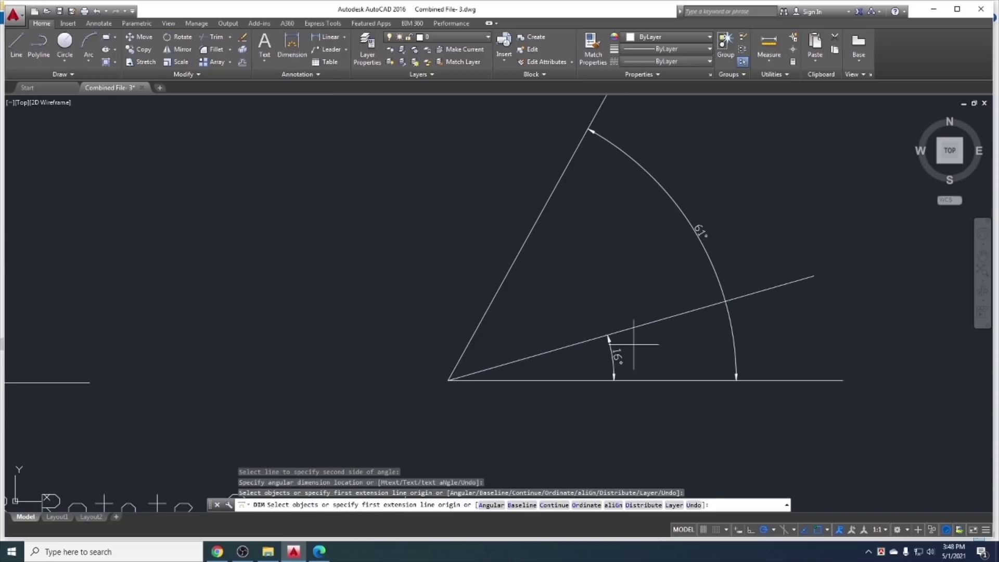
pyautogui.press('Escape')
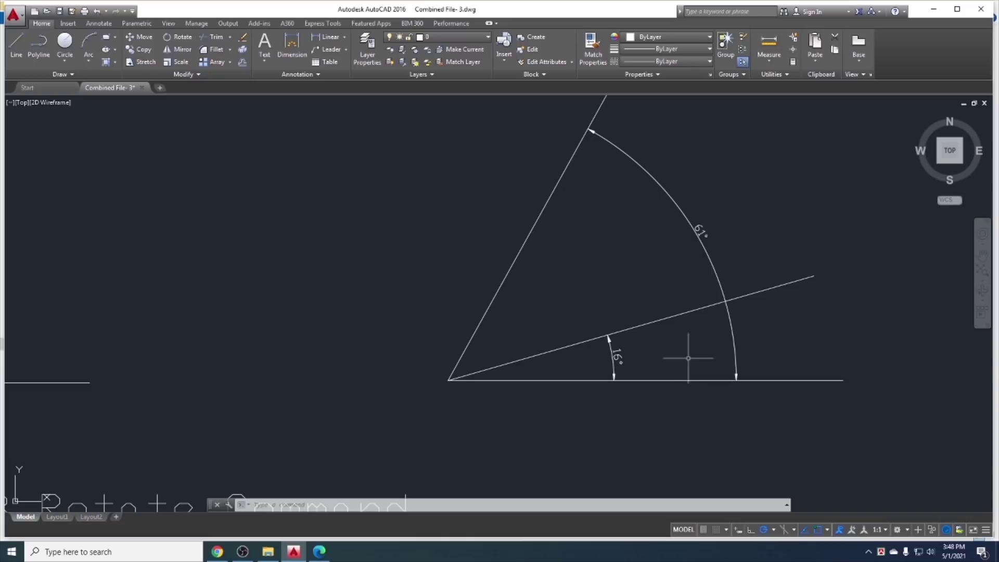
# Delete the 61° and 16° angular dimensions from the Rotate example
pyautogui.click(734, 250)
pyautogui.click(654, 231)
pyautogui.press('Delete')
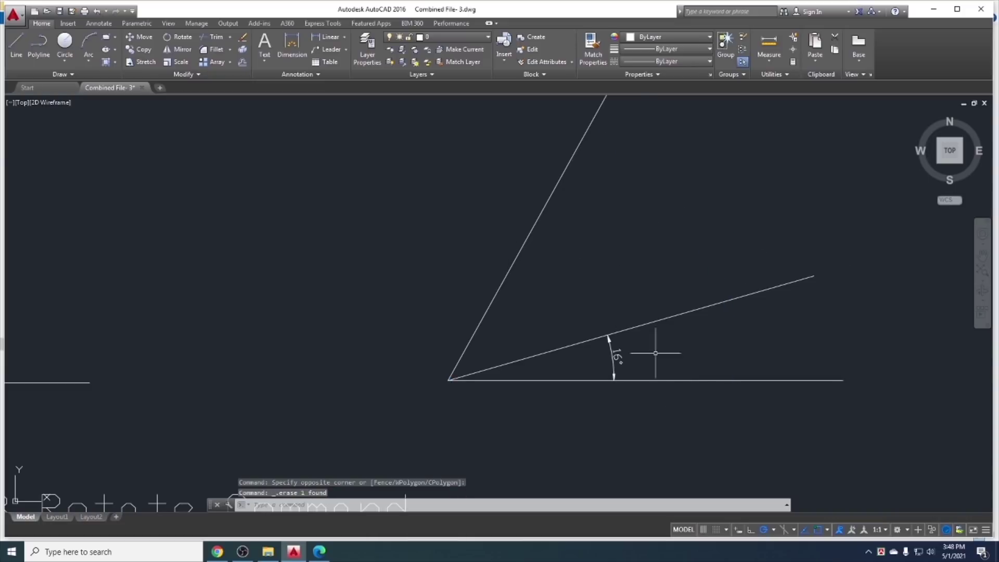
pyautogui.click(606, 351)
pyautogui.press('Delete')
pyautogui.click(591, 284)
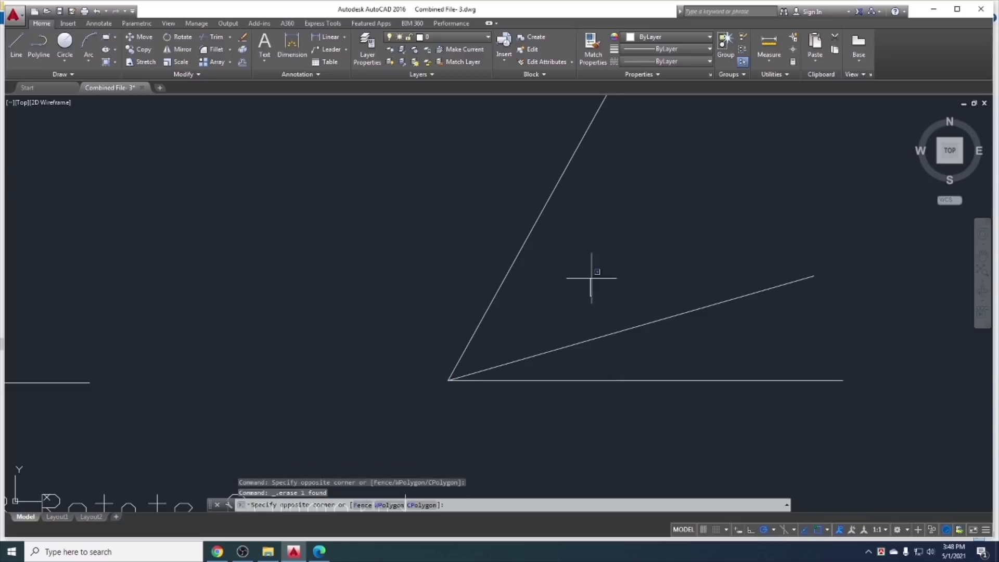
pyautogui.click(593, 265)
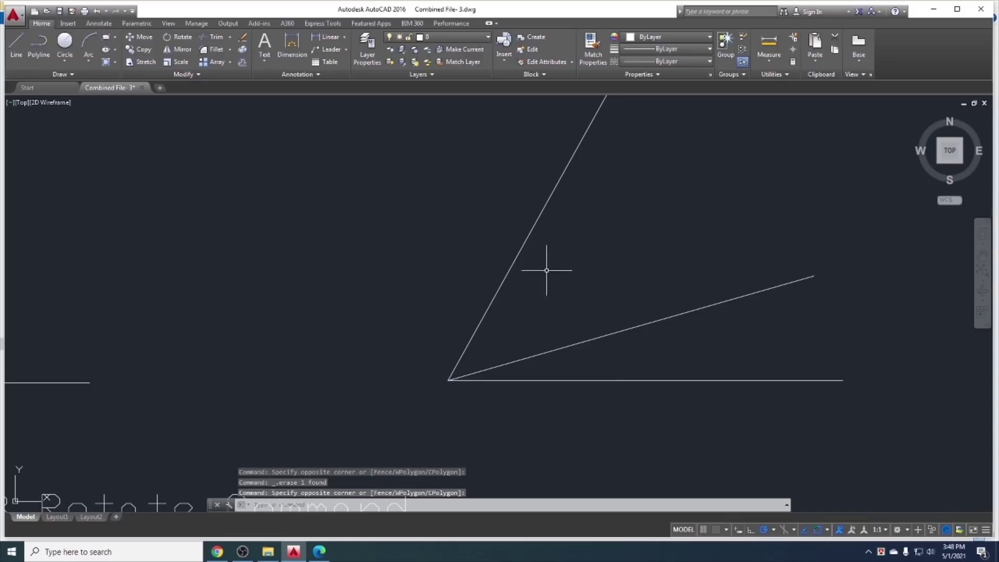
# Rotate the lower sloped line about the shared vertex to 45° using a reference angle
pyautogui.click(180, 37)
pyautogui.click(508, 362)
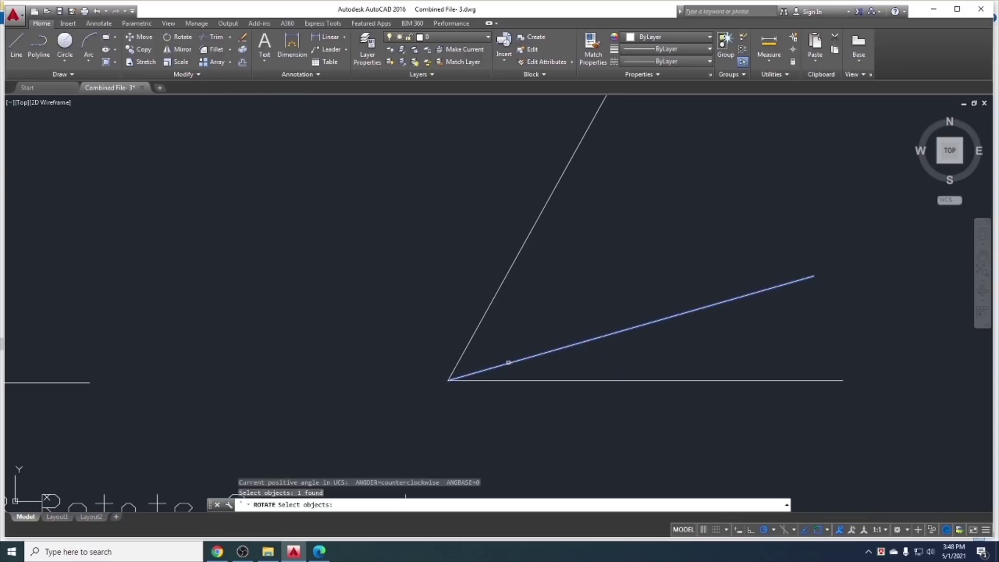
pyautogui.press('Return')
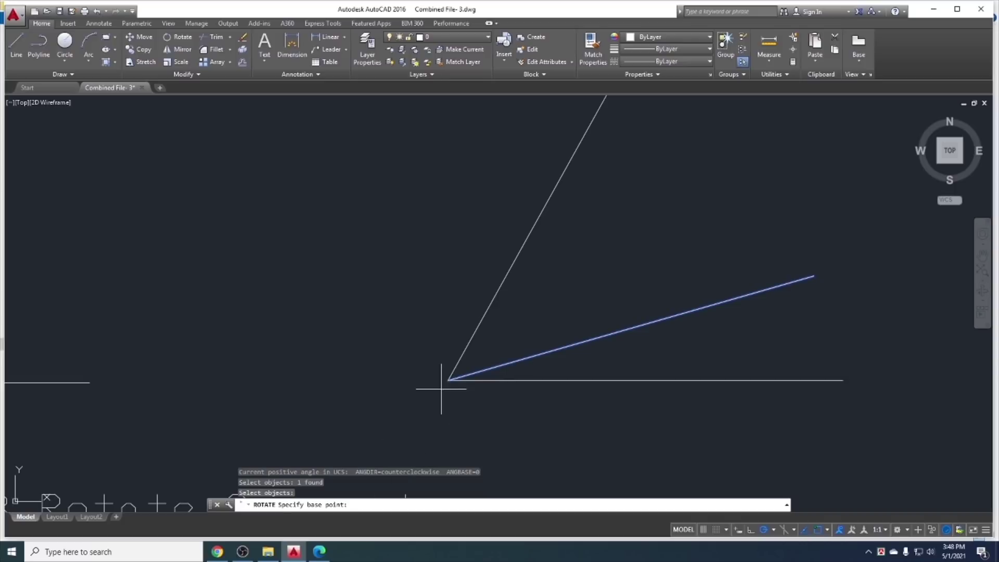
pyautogui.click(448, 380)
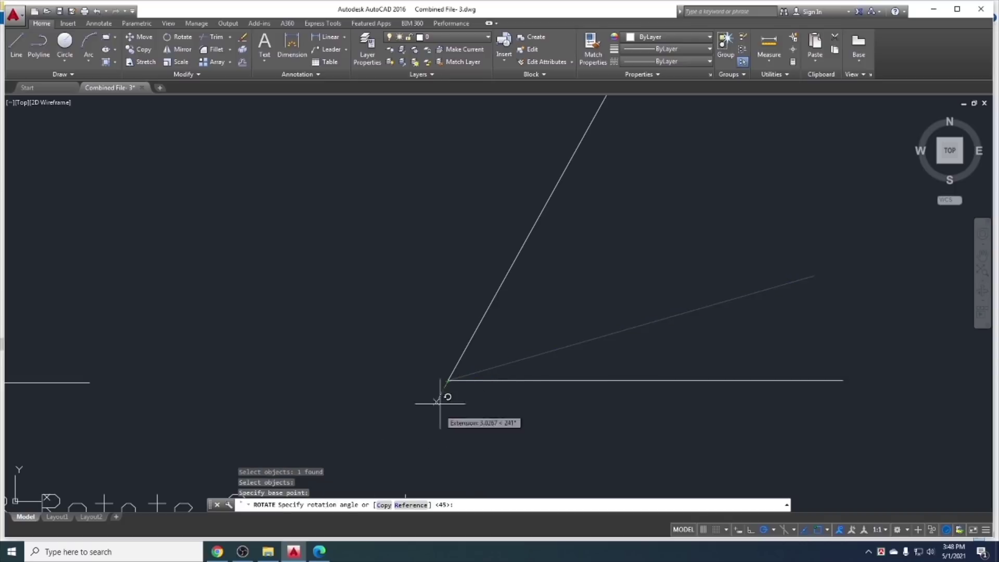
pyautogui.click(411, 505)
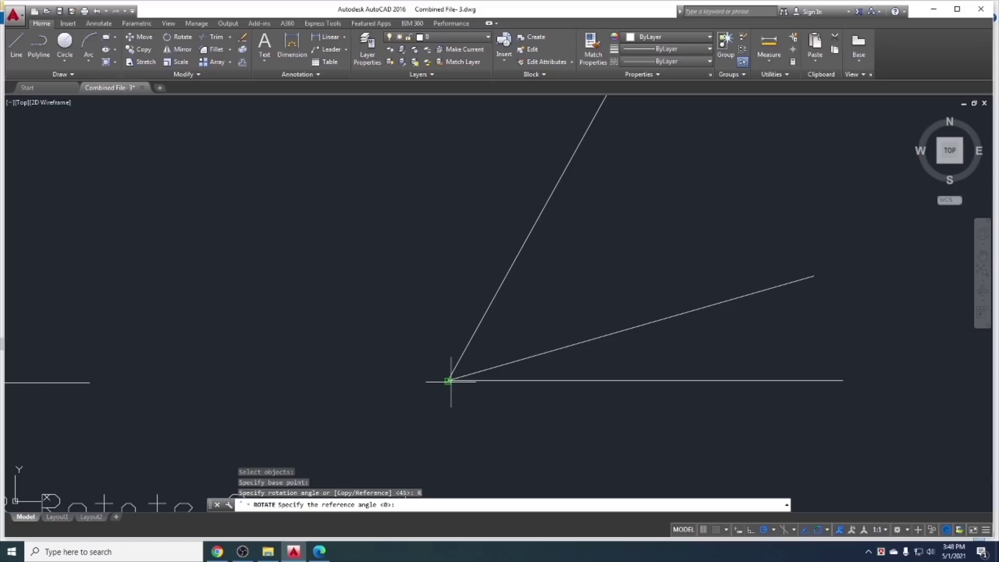
pyautogui.click(843, 382)
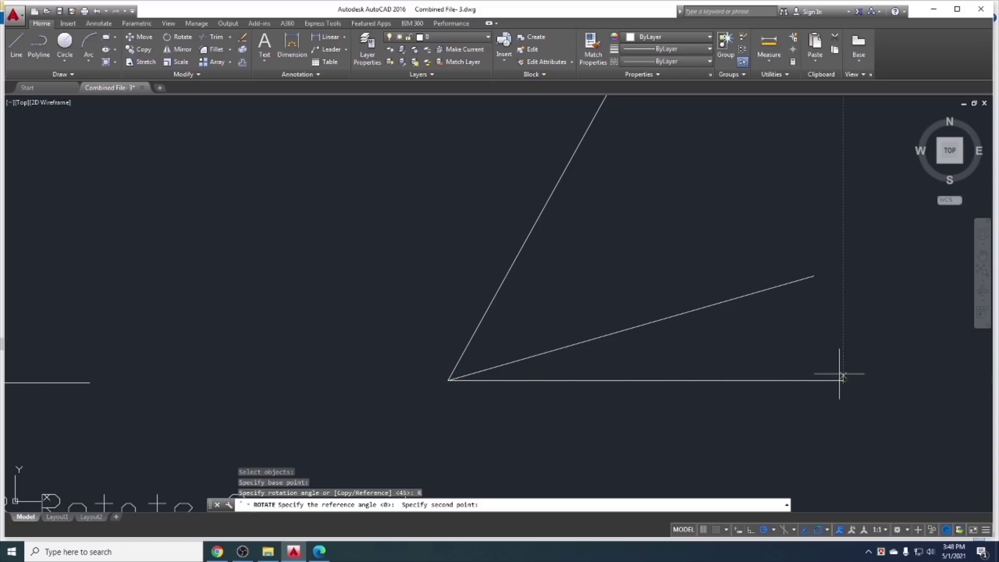
pyautogui.click(449, 379)
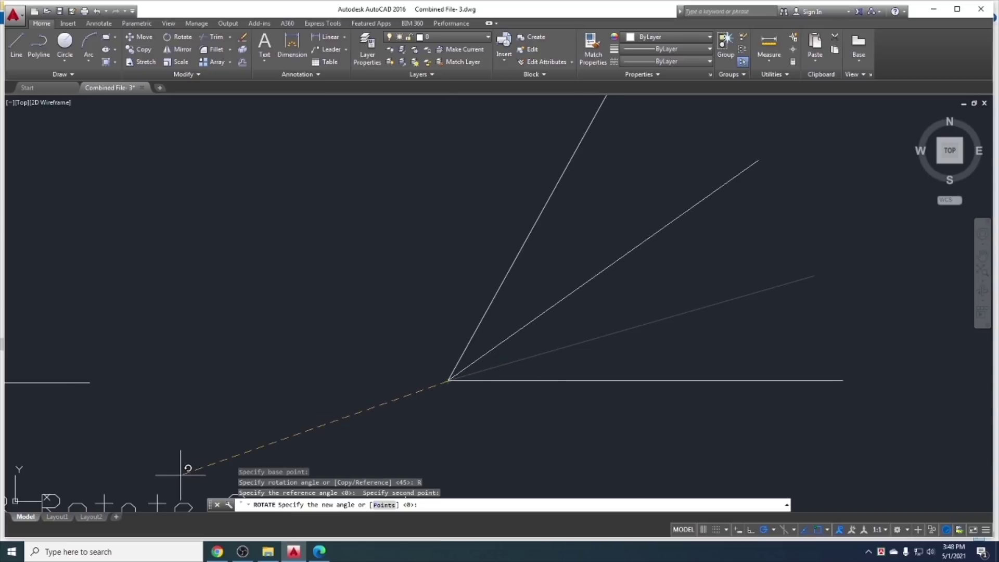
pyautogui.write('45')
pyautogui.press('Return')
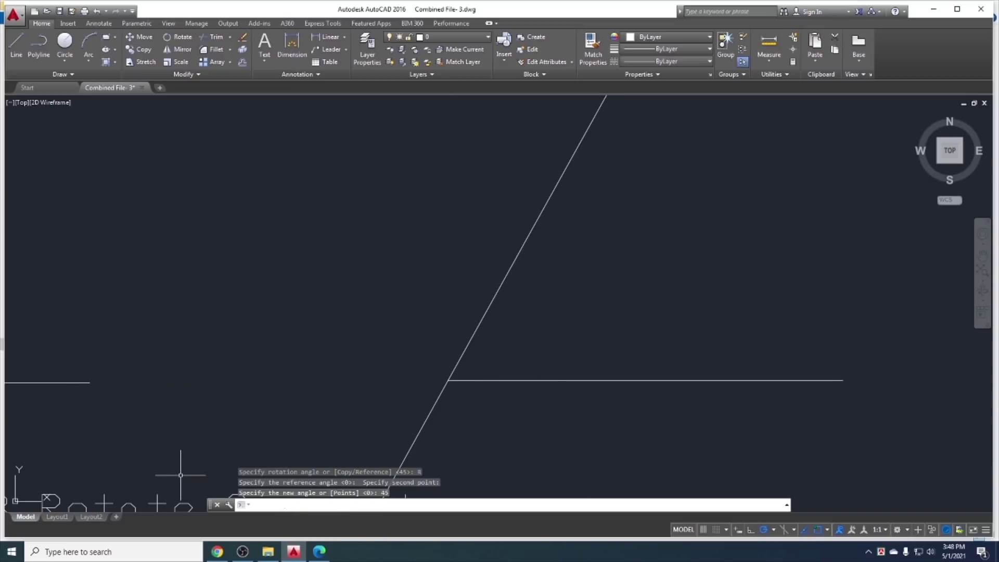
# Undo that rotation, then rotate the shallow line to 45° by reference from the vertex
pyautogui.hotkey('ctrl', 'z')
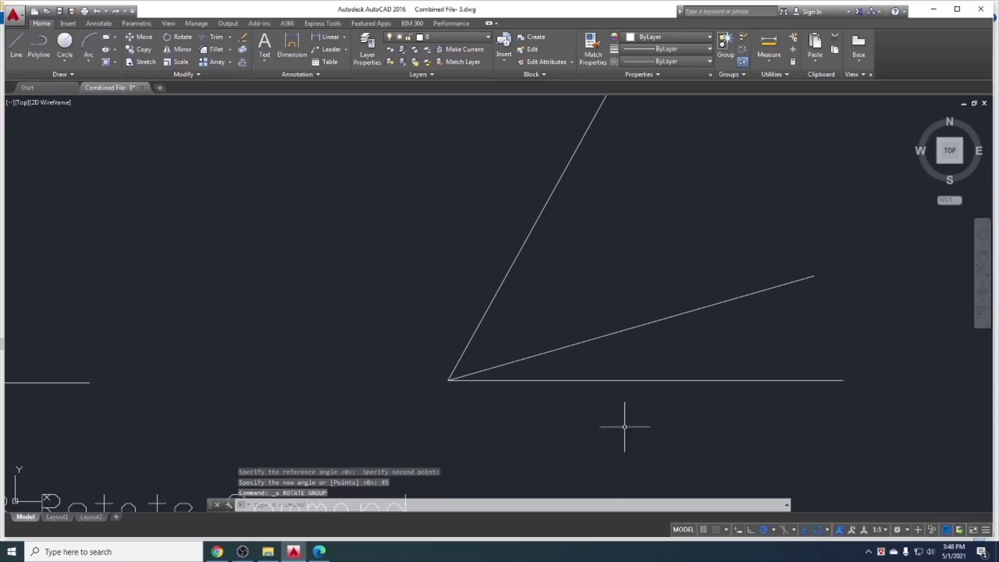
pyautogui.click(500, 371)
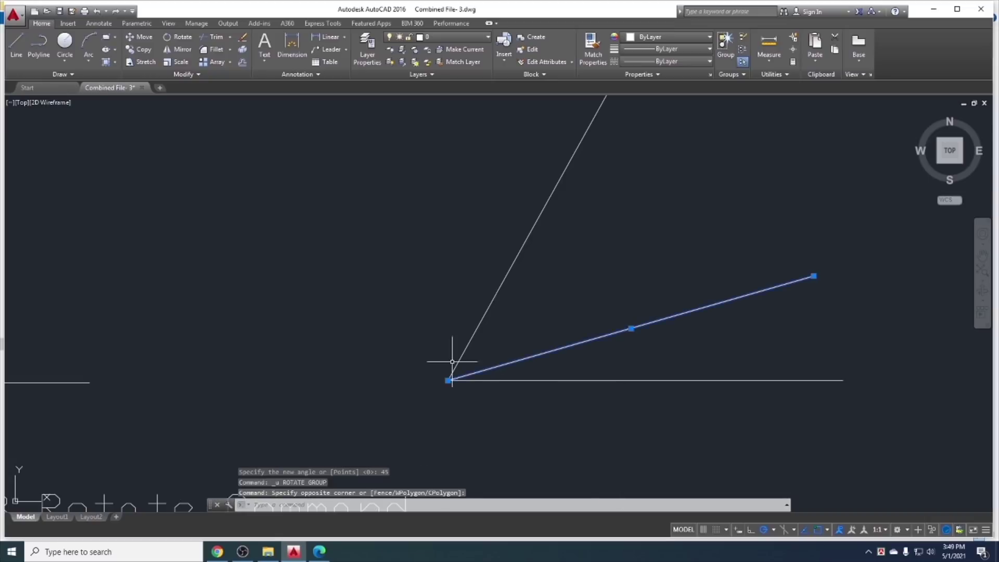
pyautogui.write('ro')
pyautogui.press('Return')
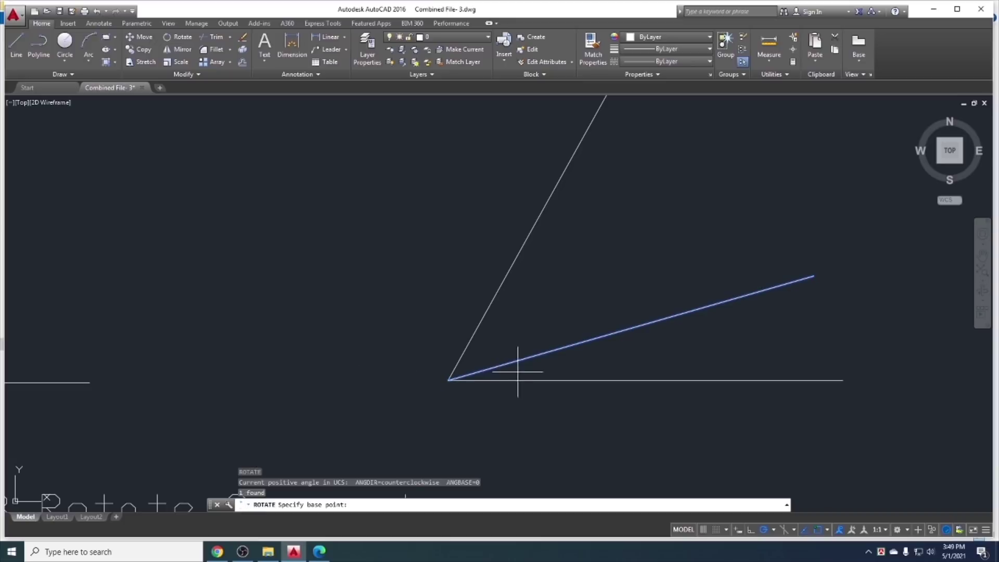
pyautogui.click(447, 380)
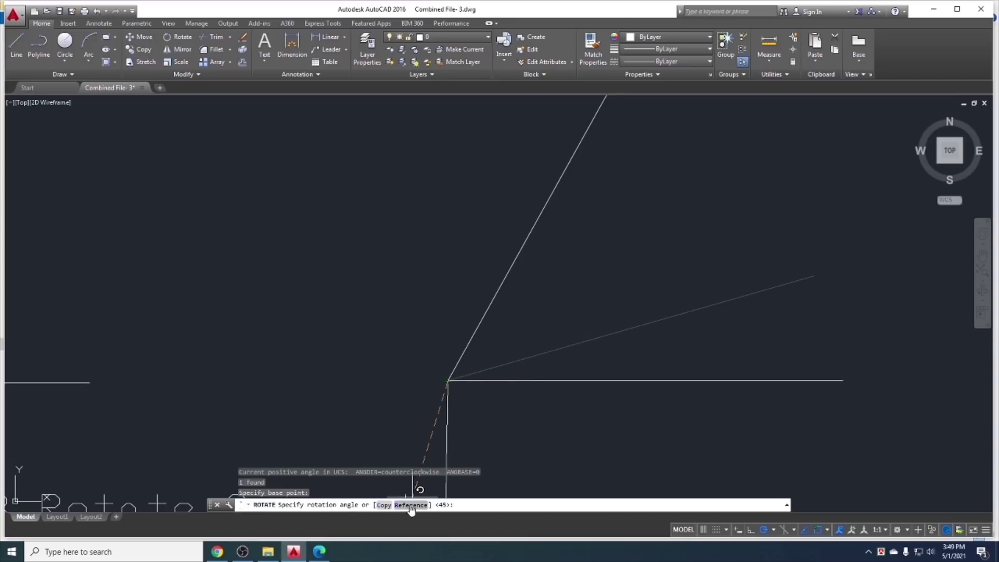
pyautogui.write('R')
pyautogui.press('Return')
pyautogui.click(447, 381)
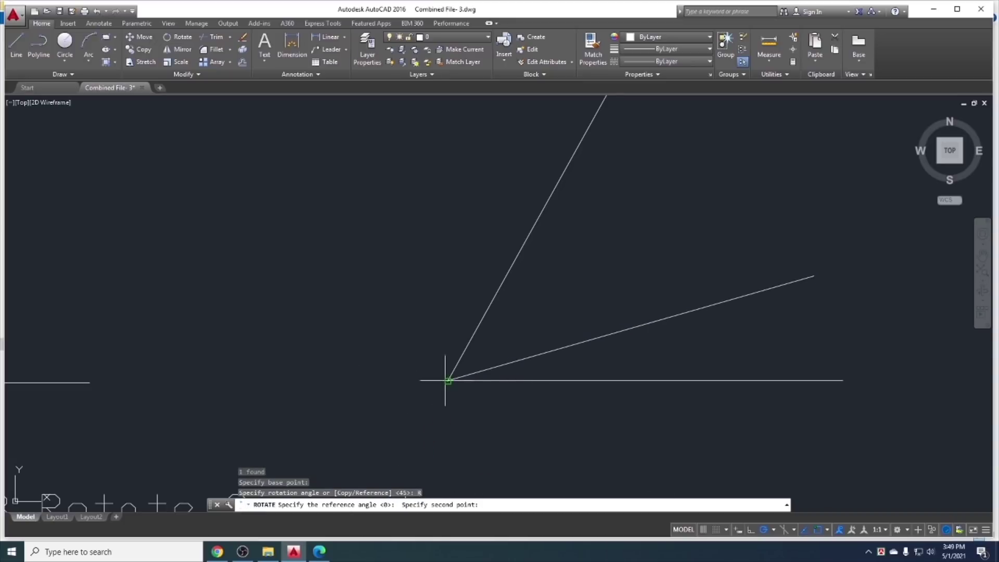
pyautogui.click(842, 380)
pyautogui.write('4')
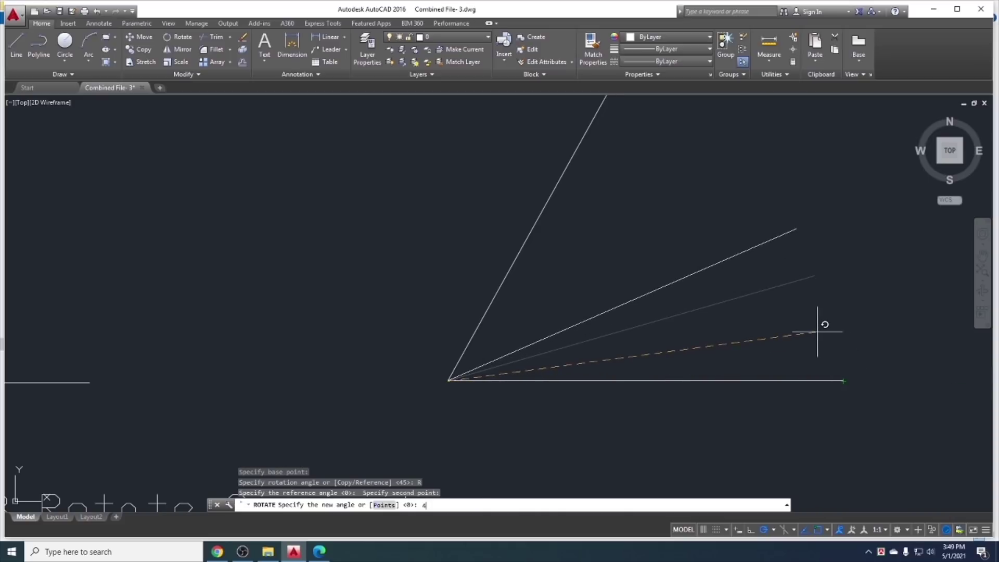
pyautogui.write('5')
pyautogui.press('Return')
# Cut the overlapping slanted line of the Rotate example to the clipboard
pyautogui.scroll(-3, 807, 336)
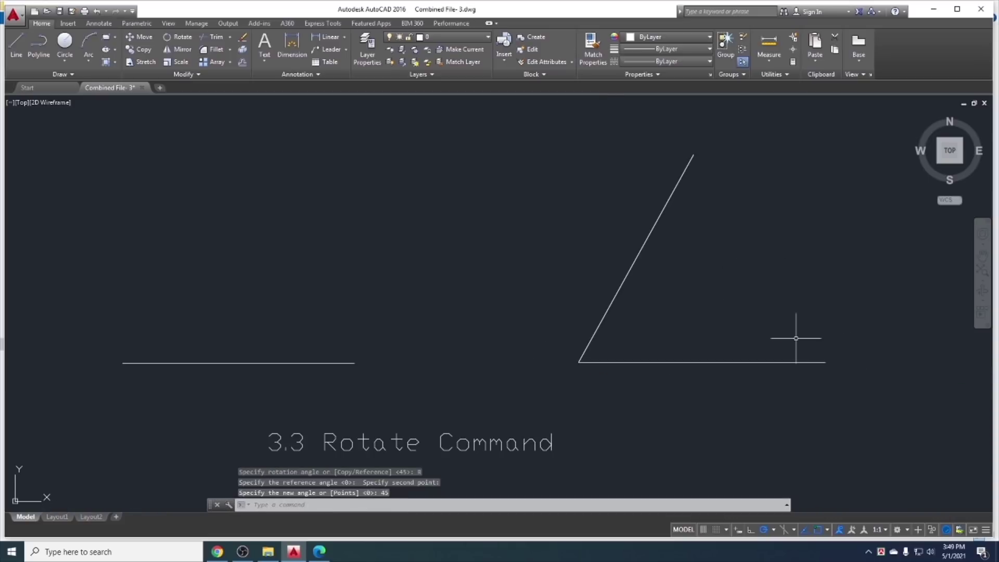
pyautogui.scroll(-3, 794, 313)
pyautogui.scroll(2, 791, 313)
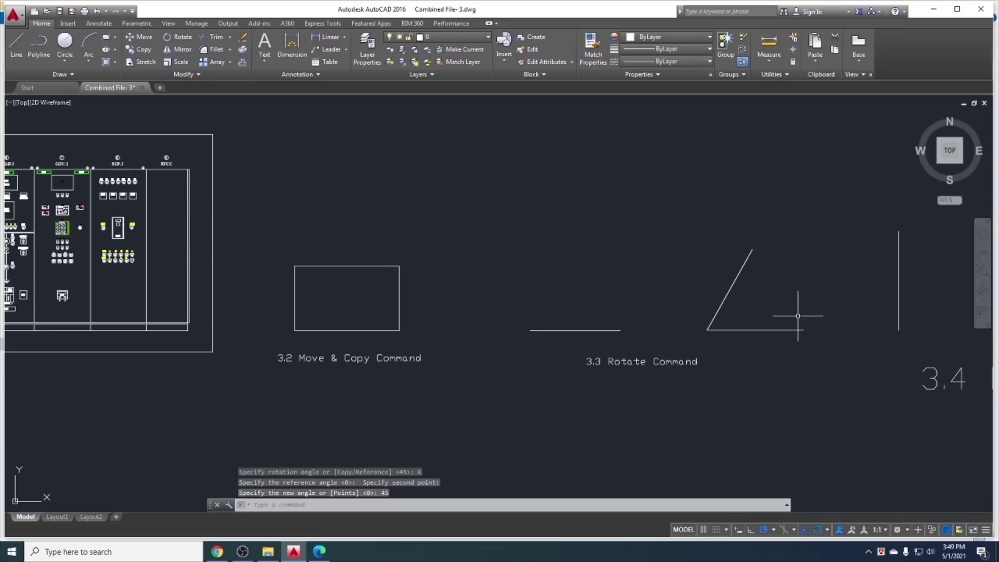
pyautogui.moveTo(798, 316); pyautogui.dragTo(607, 316, button='middle')
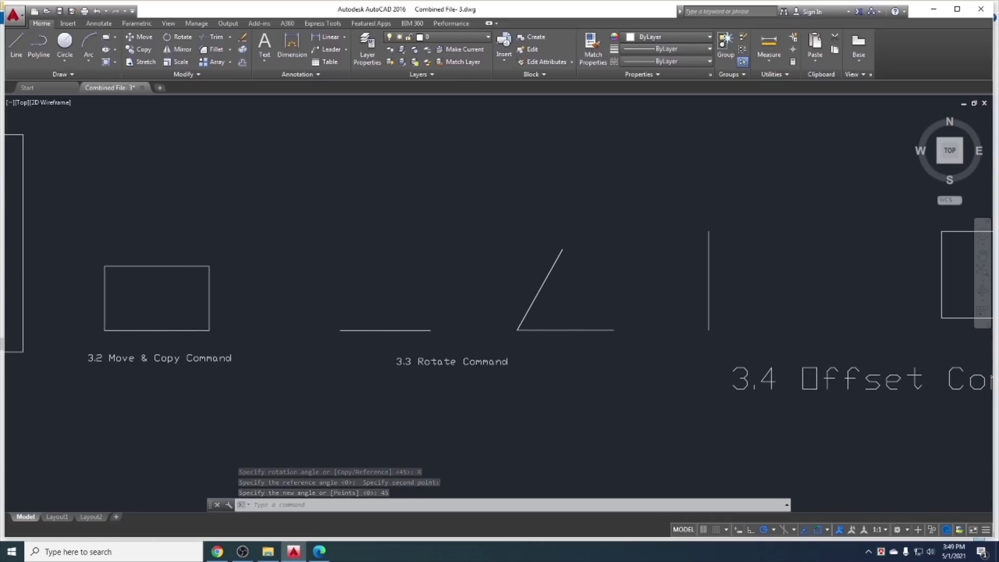
pyautogui.scroll(5, 567, 294)
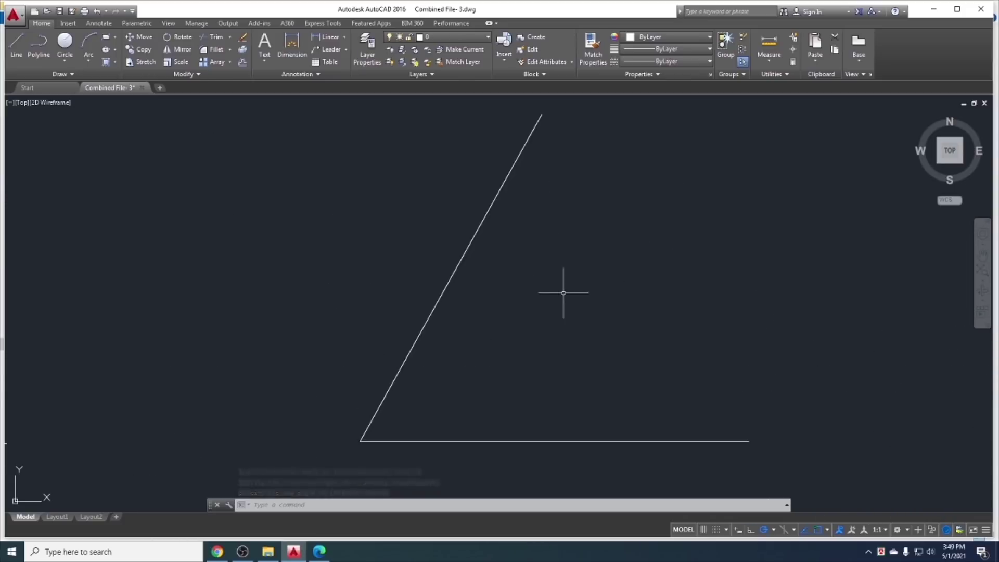
pyautogui.click(448, 281)
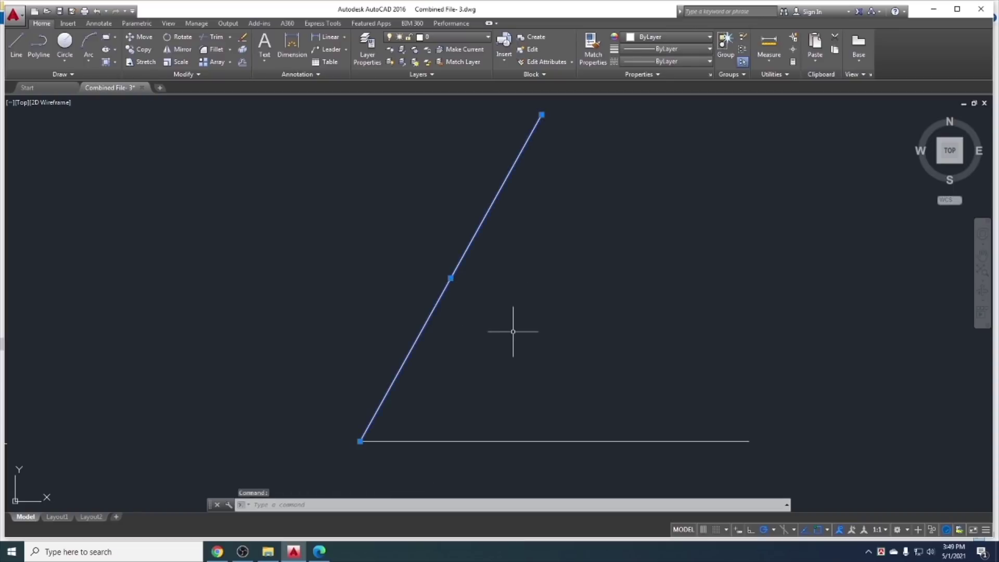
pyautogui.hotkey('ctrl', 'x')
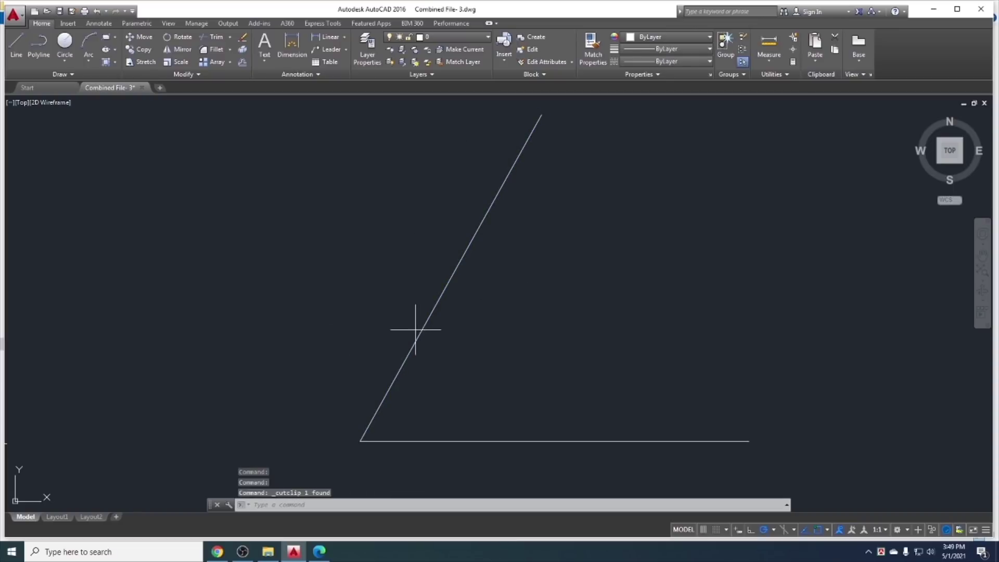
# Paste the line back, then undo the paste, cut and earlier rotation
pyautogui.hotkey('ctrl', 'v')
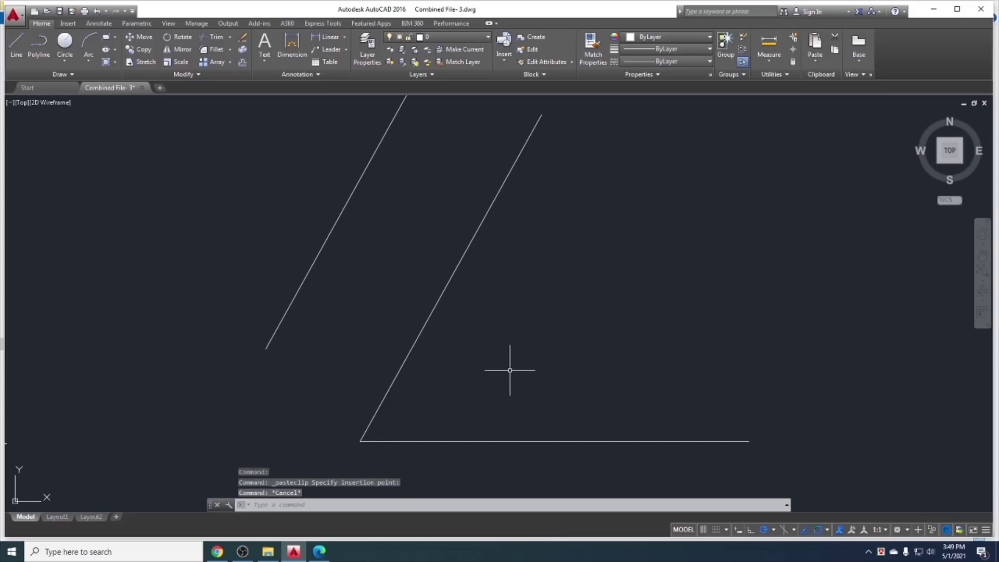
pyautogui.hotkey('ctrl', 'z')
pyautogui.hotkey('ctrl', 'z')
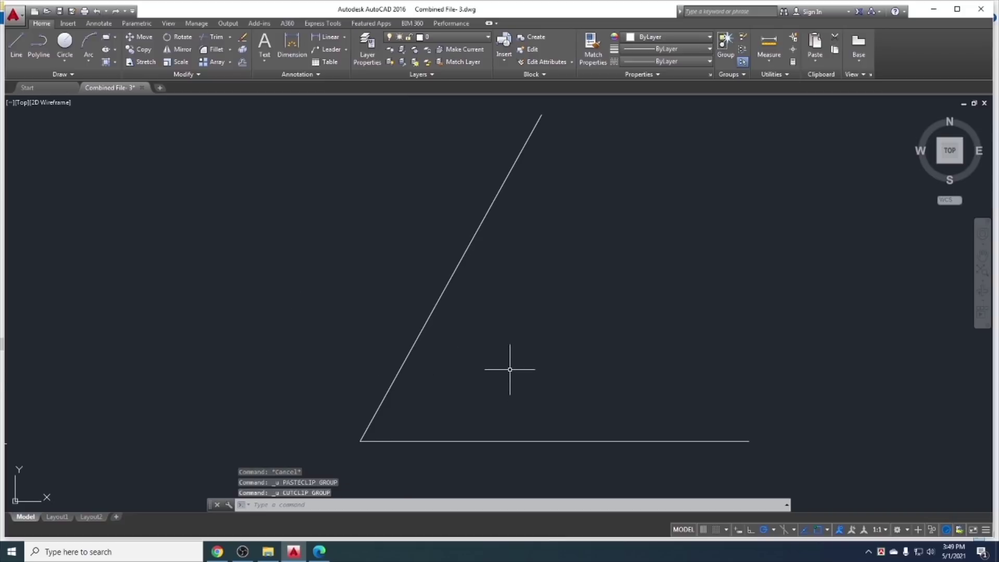
pyautogui.hotkey('ctrl', 'z')
pyautogui.hotkey('ctrl', 'z')
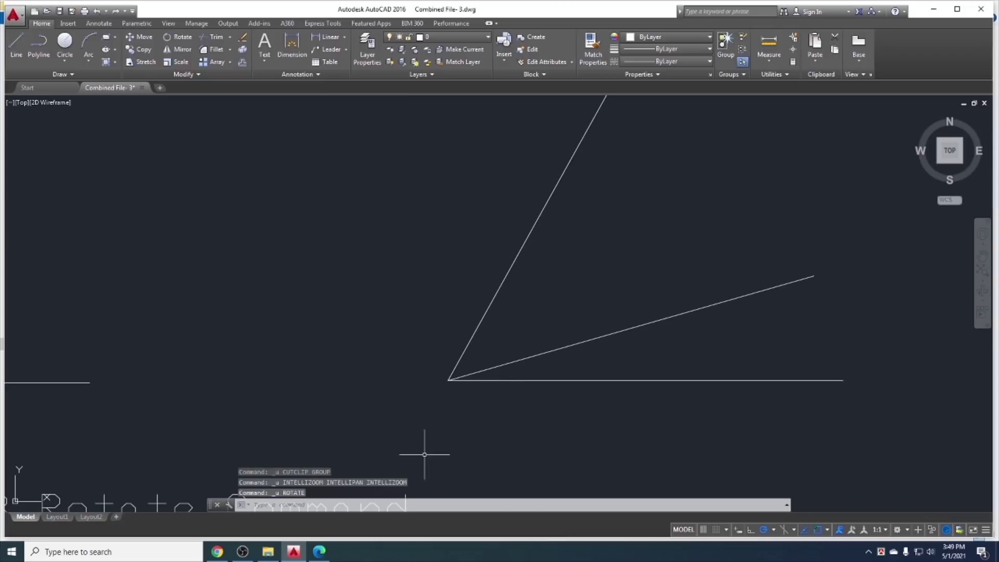
pyautogui.click(242, 552)
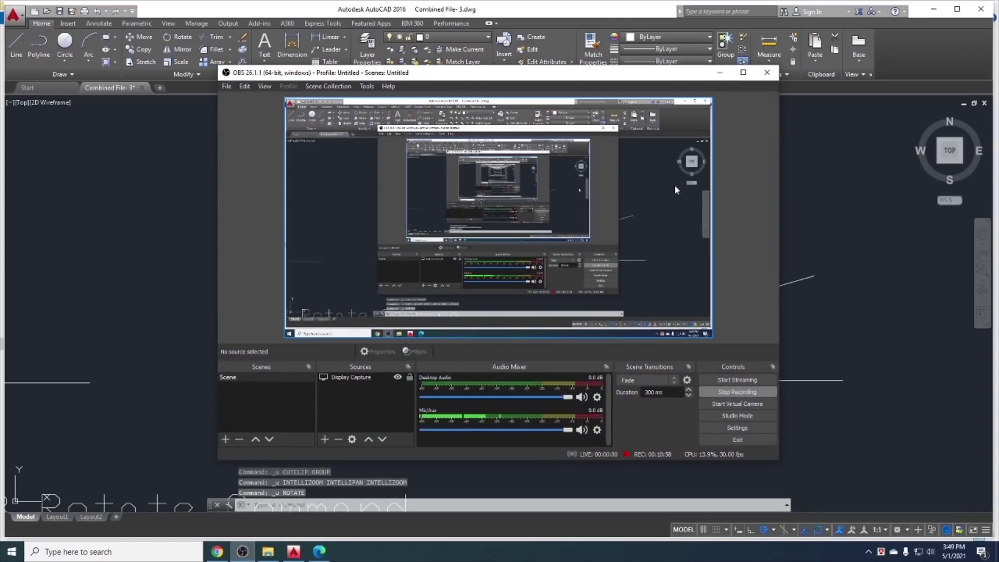
pyautogui.click(719, 73)
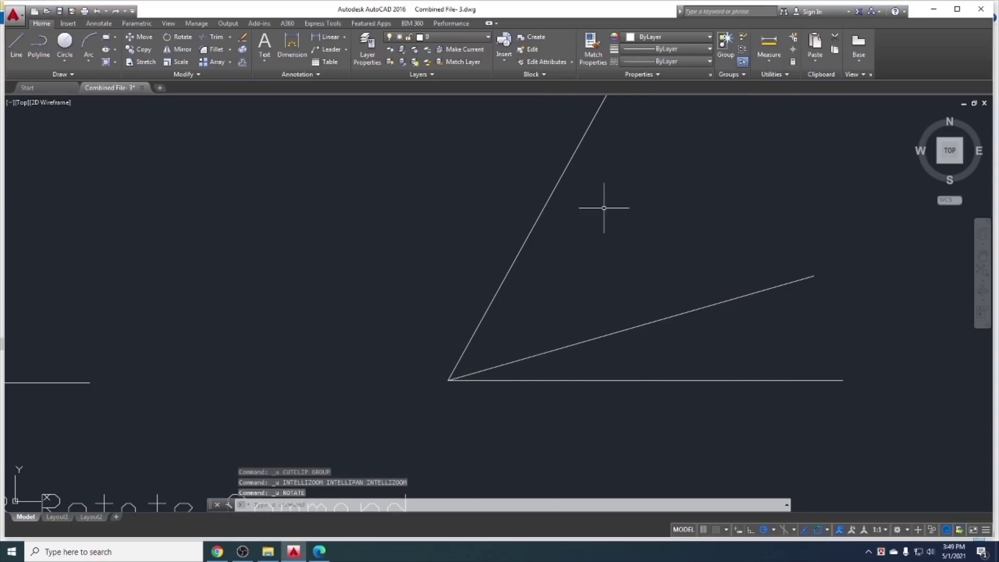
pyautogui.scroll(-2, 604, 267)
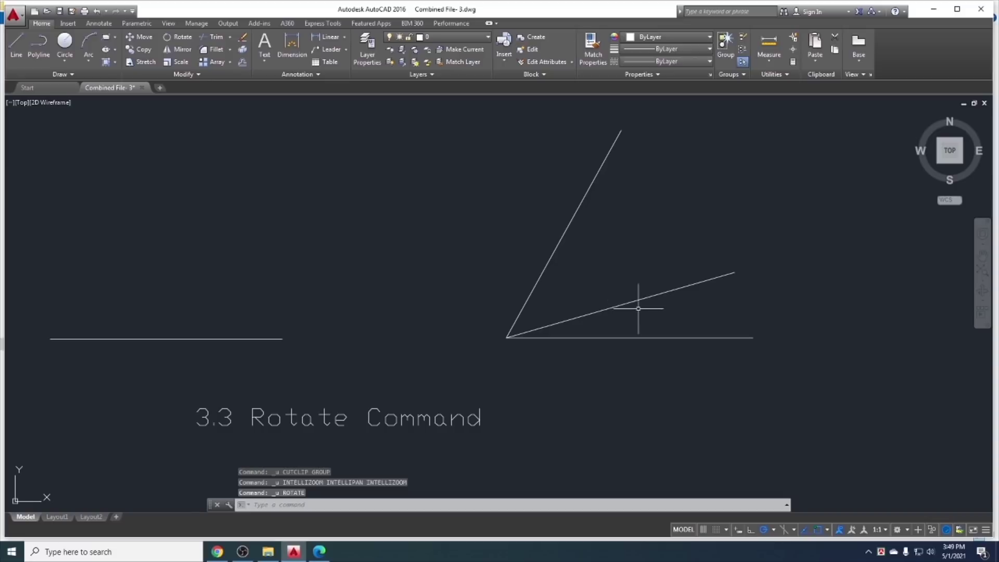
# Rotate the shallow line to 45° about the vertex using Rotate's Reference option
pyautogui.click(652, 323)
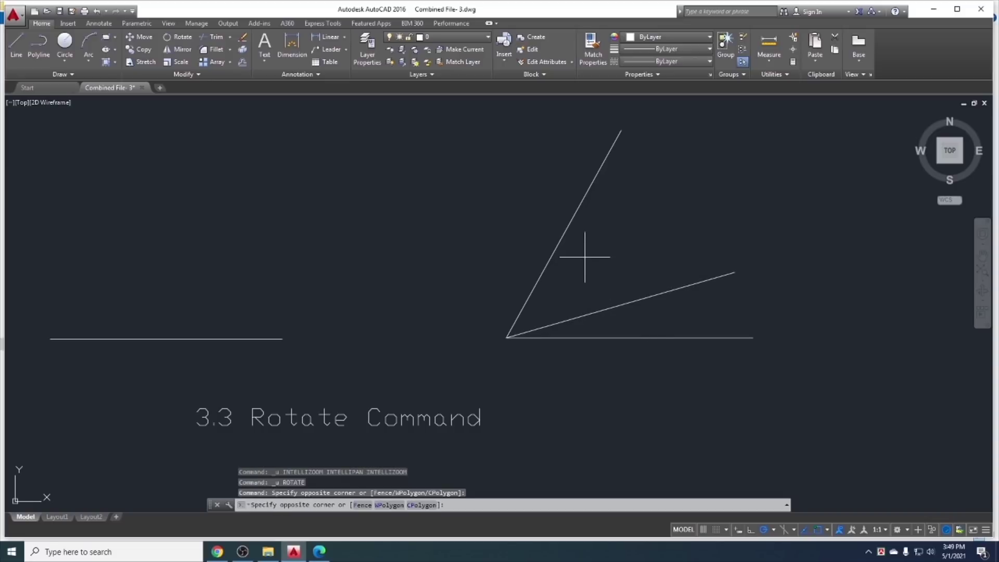
pyautogui.click(546, 229)
pyautogui.press('Escape')
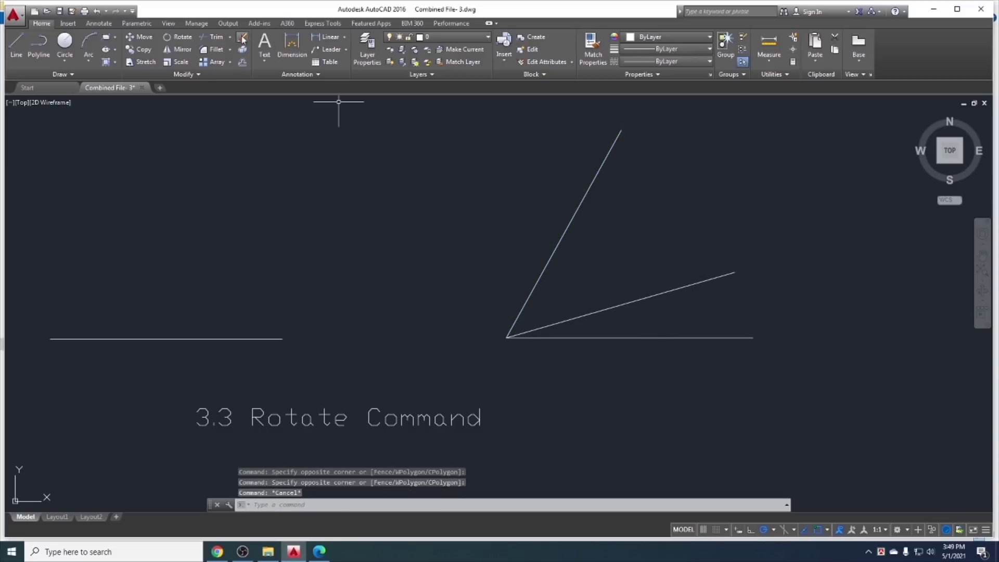
pyautogui.click(178, 37)
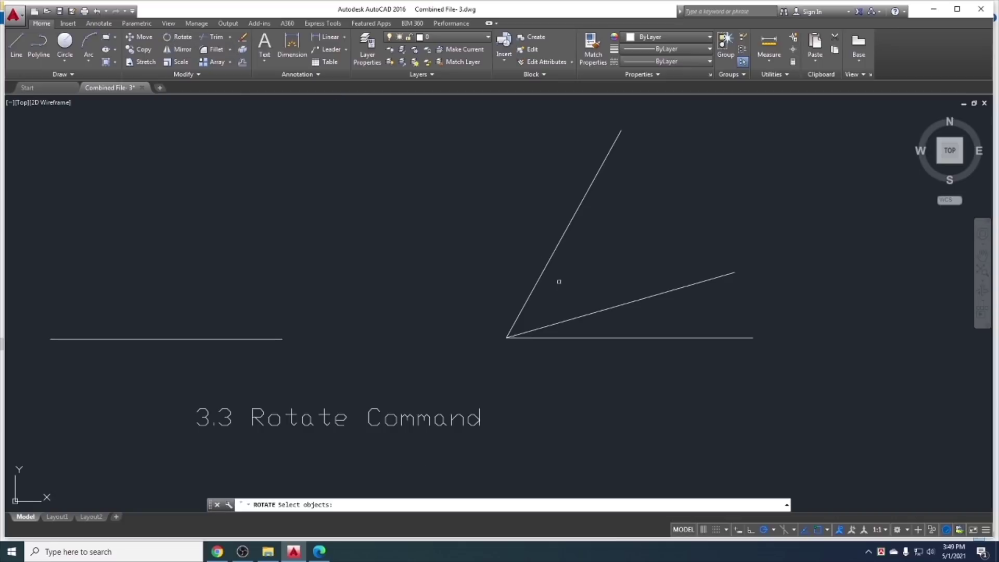
pyautogui.click(595, 317)
pyautogui.press('Return')
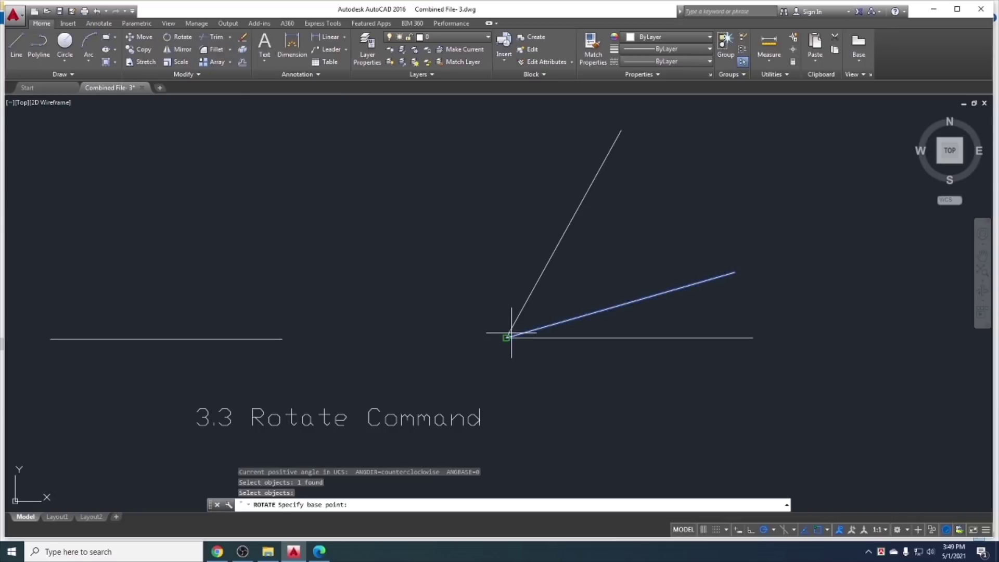
pyautogui.click(505, 337)
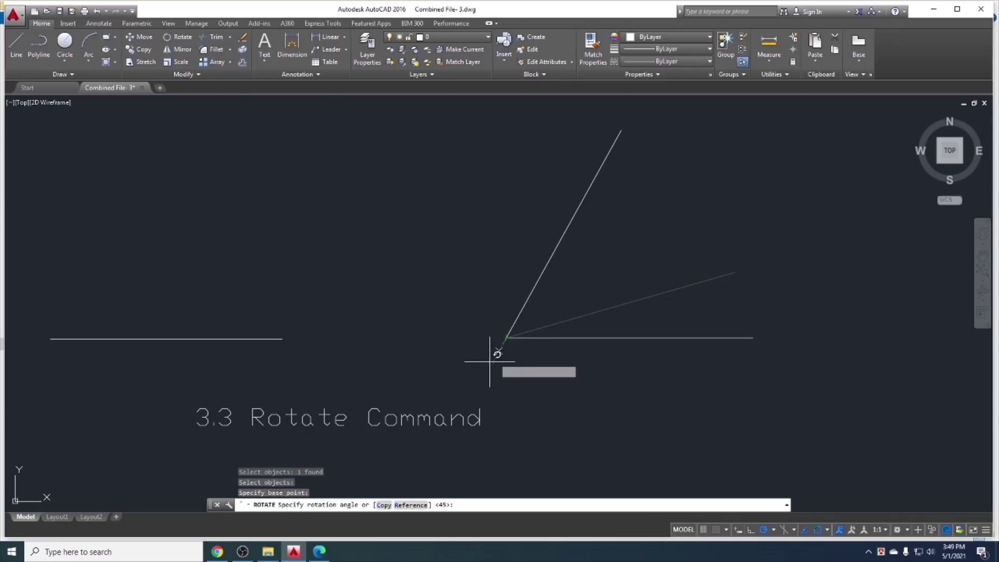
pyautogui.click(410, 504)
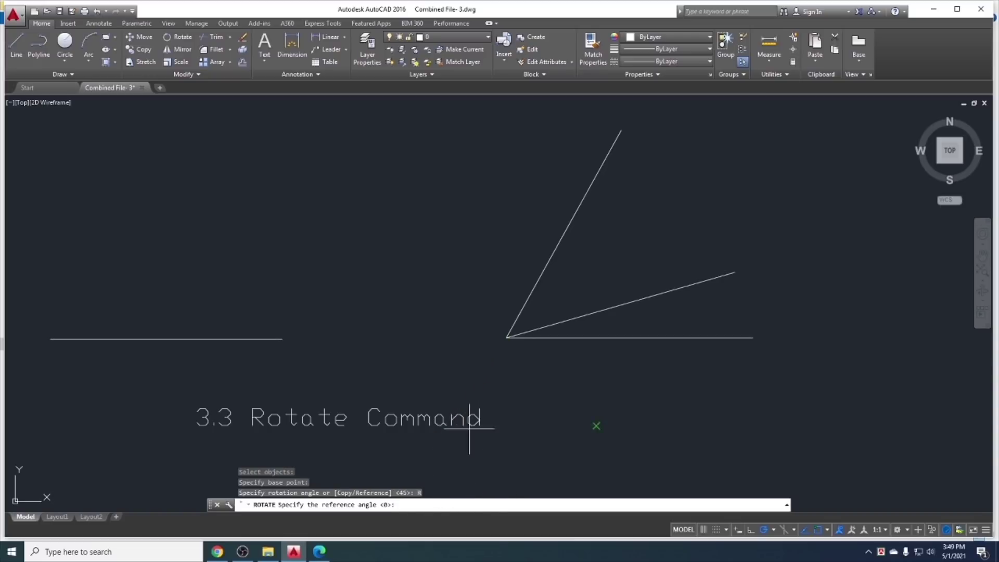
pyautogui.click(505, 337)
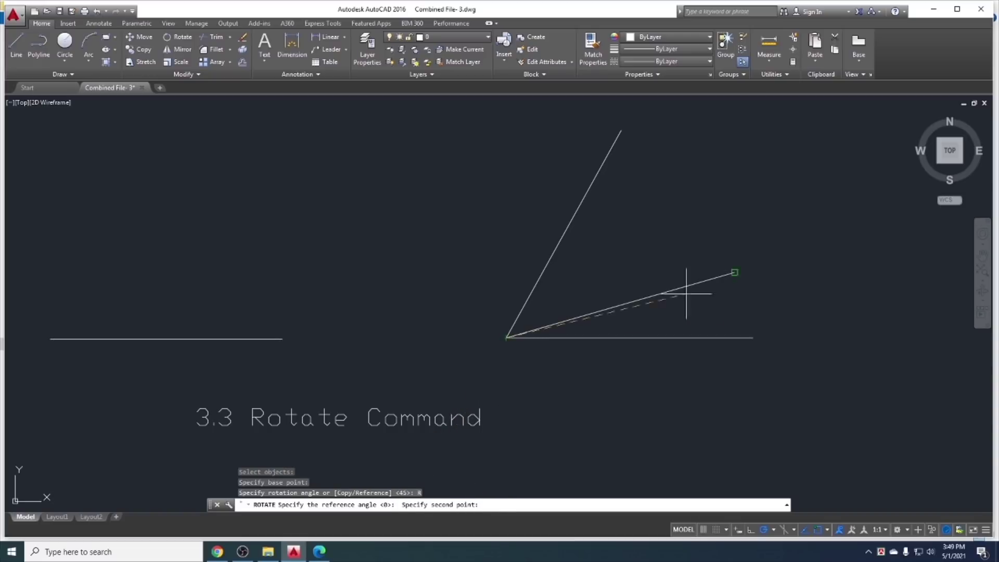
pyautogui.click(734, 271)
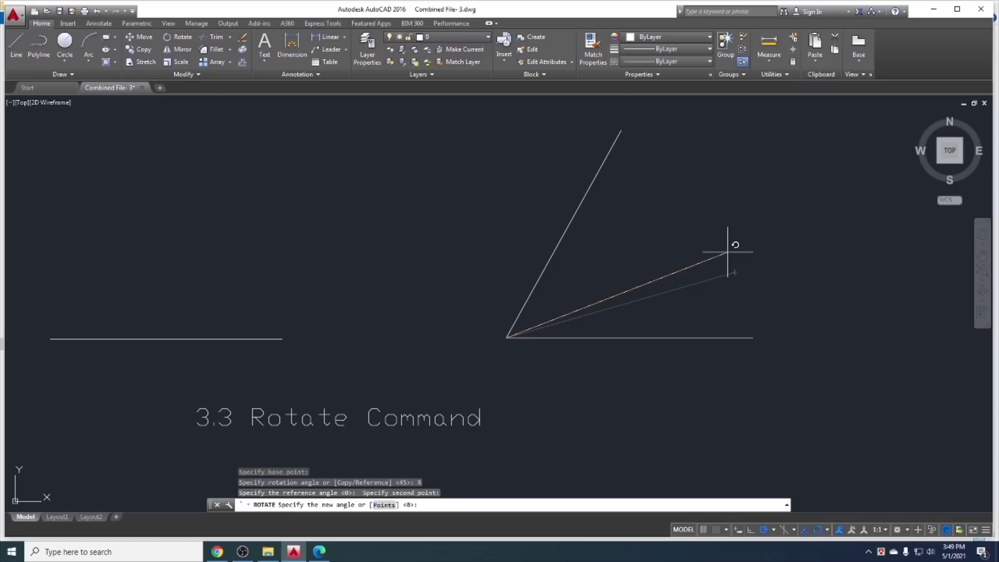
pyautogui.write('45')
pyautogui.press('Return')
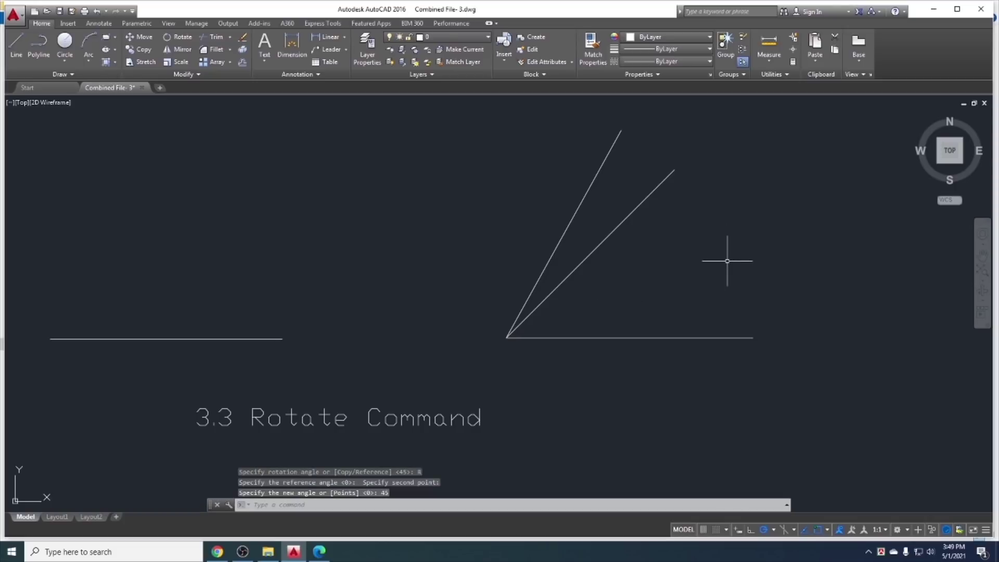
# Add a 45° angular dimension between the rotated line and the horizontal line
pyautogui.click(290, 45)
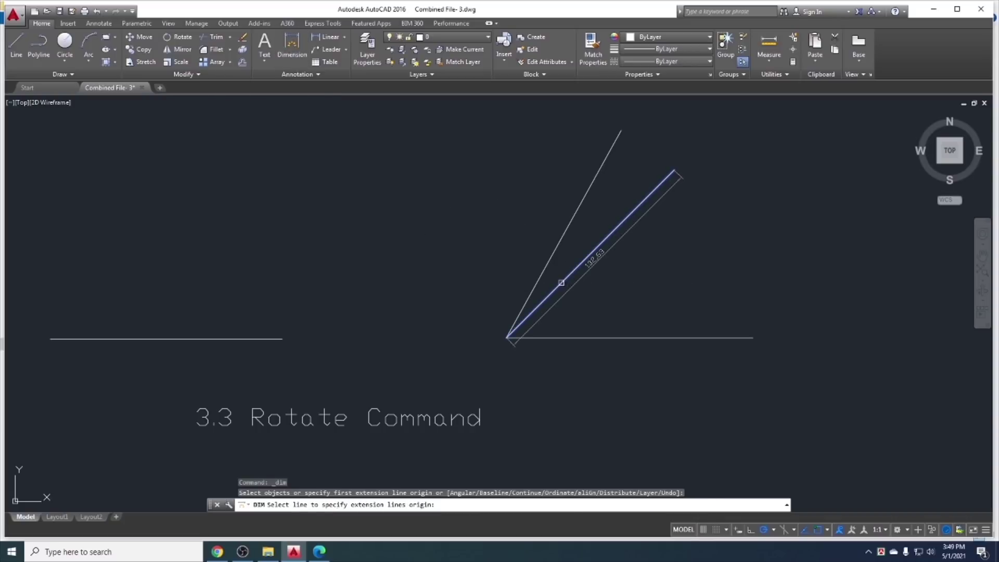
pyautogui.click(564, 280)
pyautogui.click(580, 338)
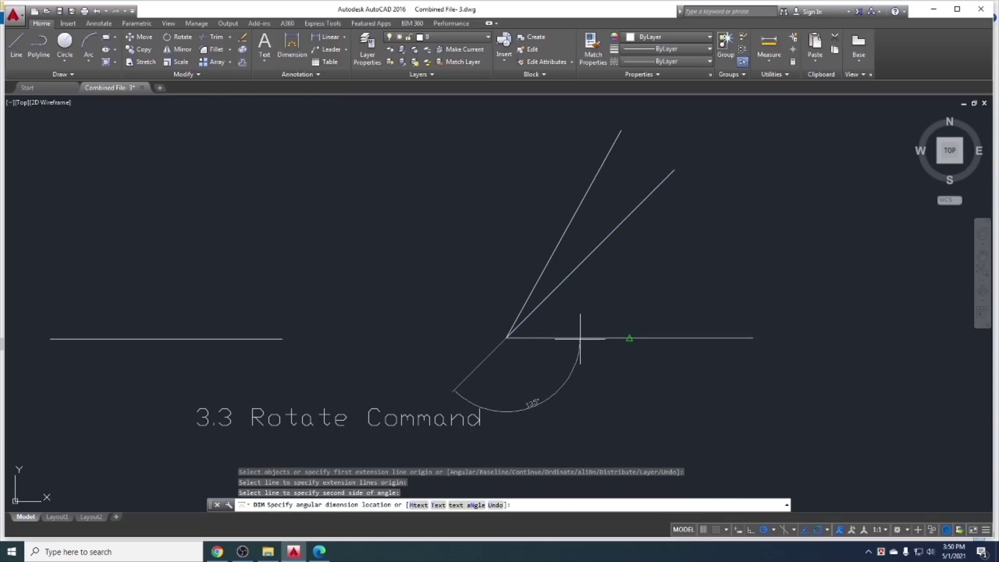
pyautogui.click(595, 293)
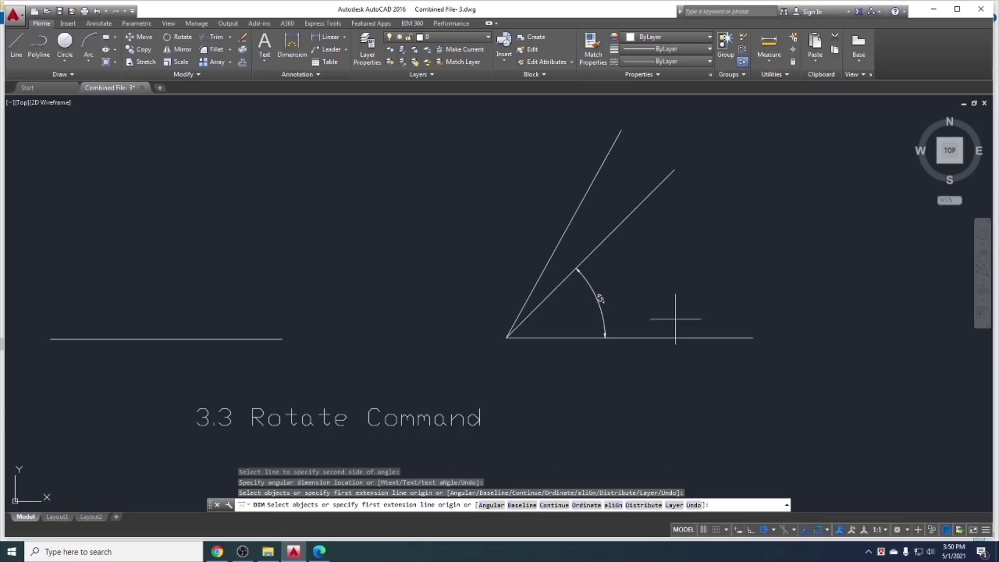
# Undo the dimension and earlier rotations, then pan the square into view
pyautogui.hotkey('ctrl', 'z')
pyautogui.hotkey('ctrl', 'z')
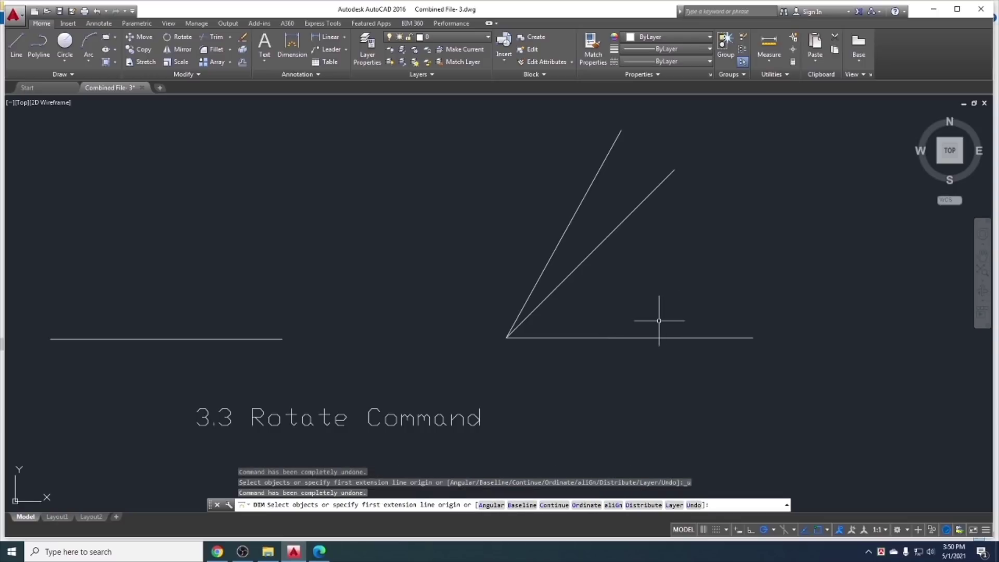
pyautogui.press('Escape')
pyautogui.hotkey('ctrl', 'z')
pyautogui.hotkey('ctrl', 'z')
pyautogui.hotkey('ctrl', 'z')
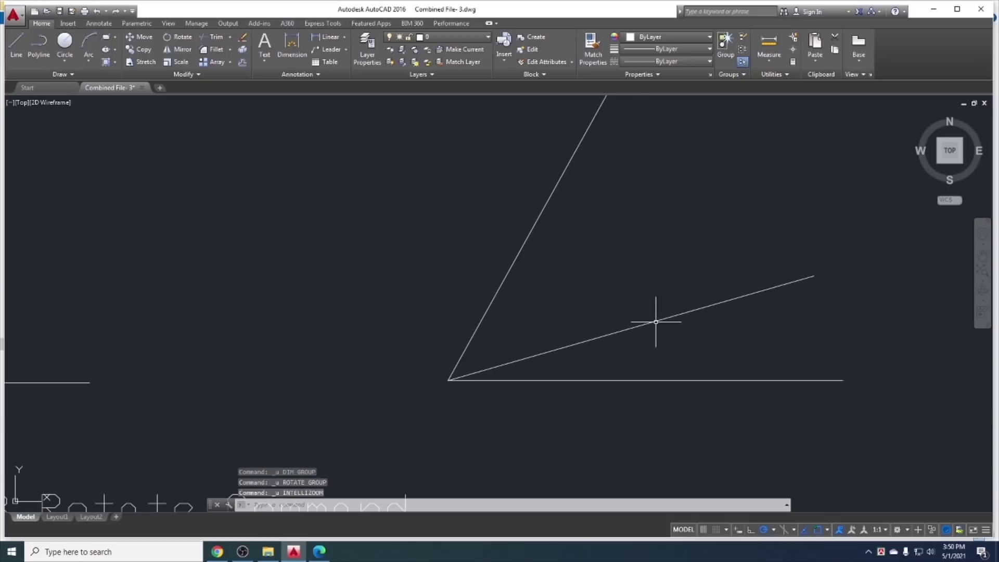
pyautogui.hotkey('ctrl', 'z')
pyautogui.hotkey('ctrl', 'z')
pyautogui.hotkey('ctrl', 'z')
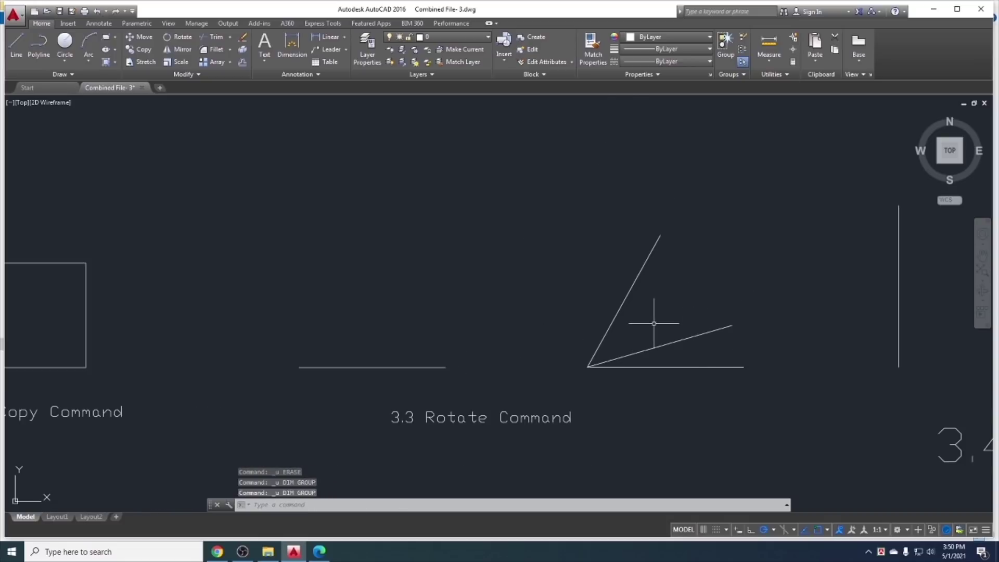
pyautogui.hotkey('ctrl', 'z')
pyautogui.moveTo(369, 370); pyautogui.dragTo(471, 381, button='middle')
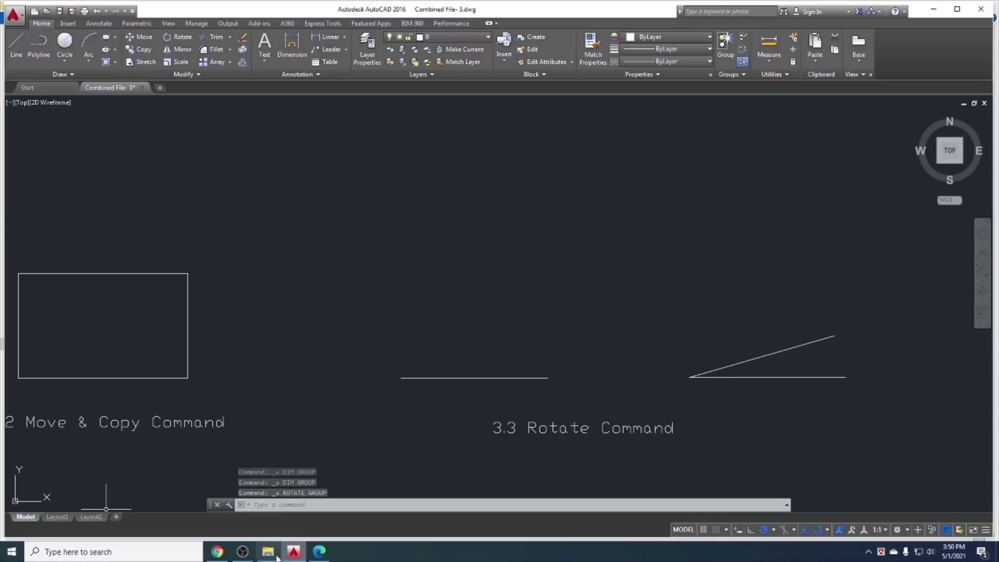
# Highlight 'Rotate command' in the course outline PDF in Edge, then minimize the browser
pyautogui.click(318, 552)
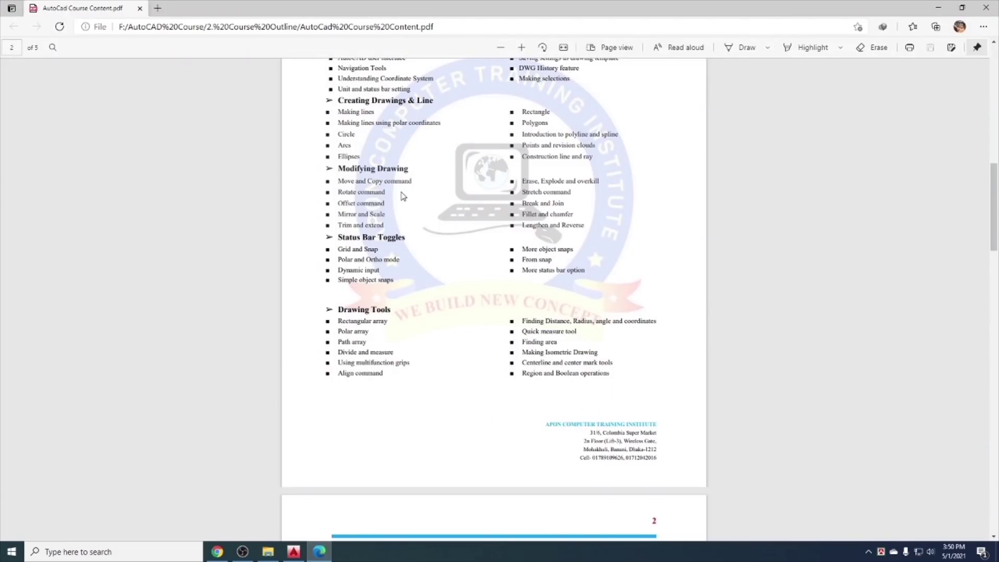
pyautogui.tripleClick(356, 192)
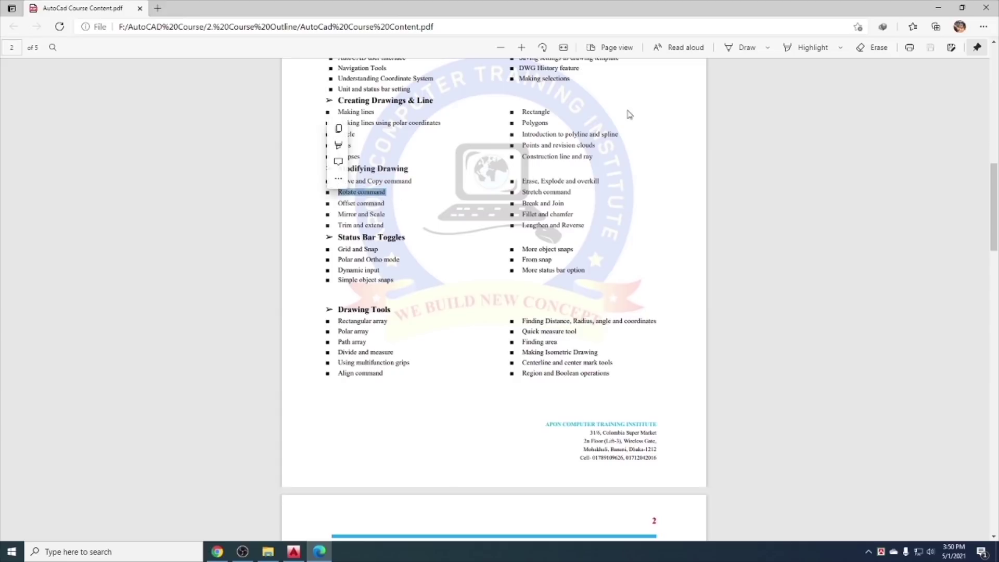
pyautogui.click(938, 7)
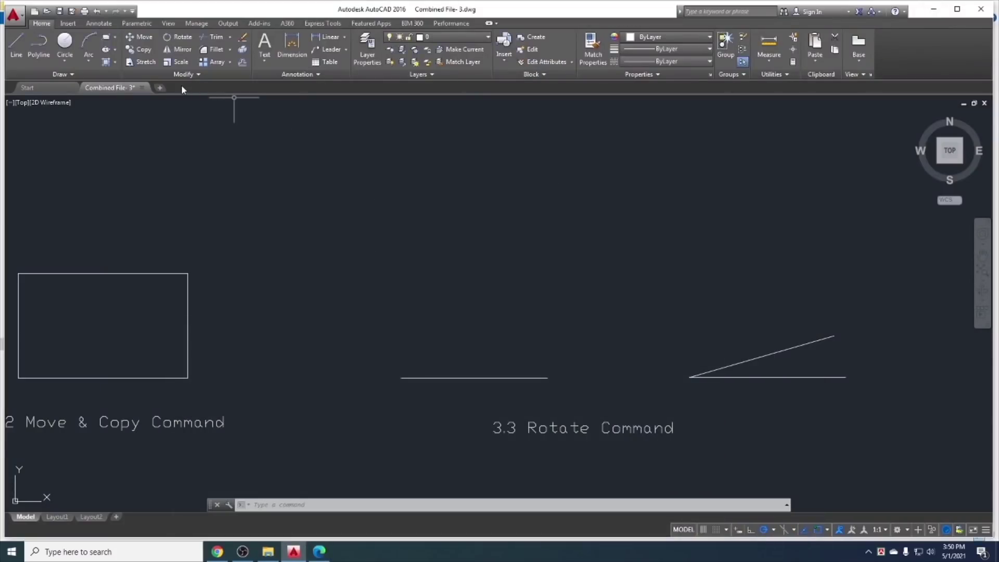
# Rotate the plain horizontal line 45° about its left endpoint
pyautogui.click(168, 39)
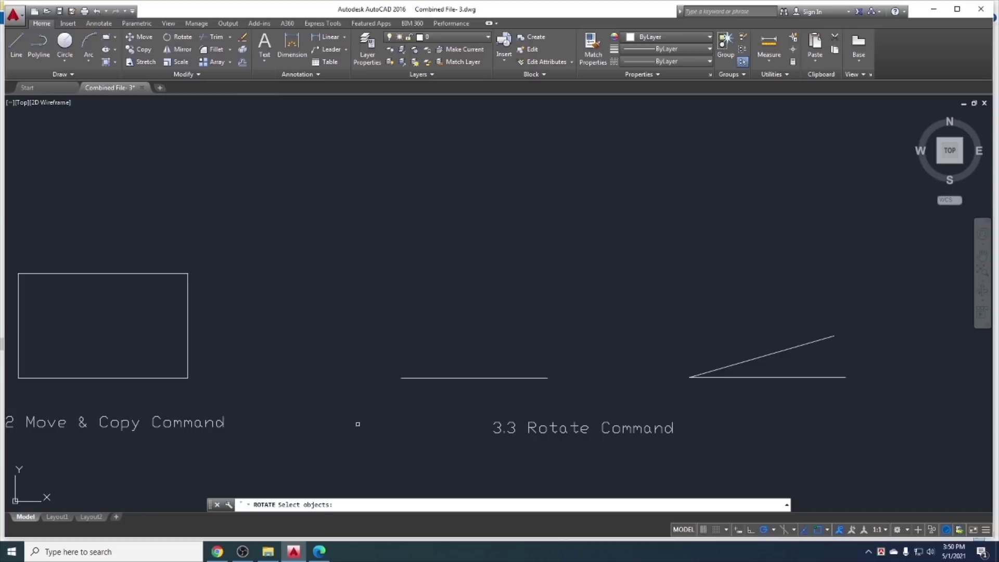
pyautogui.press('Escape')
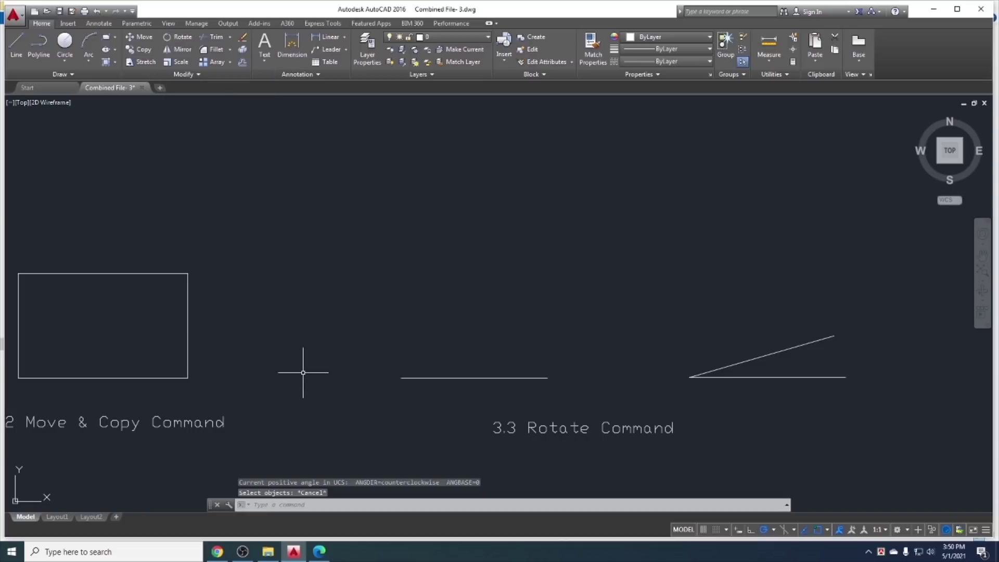
pyautogui.write('ro')
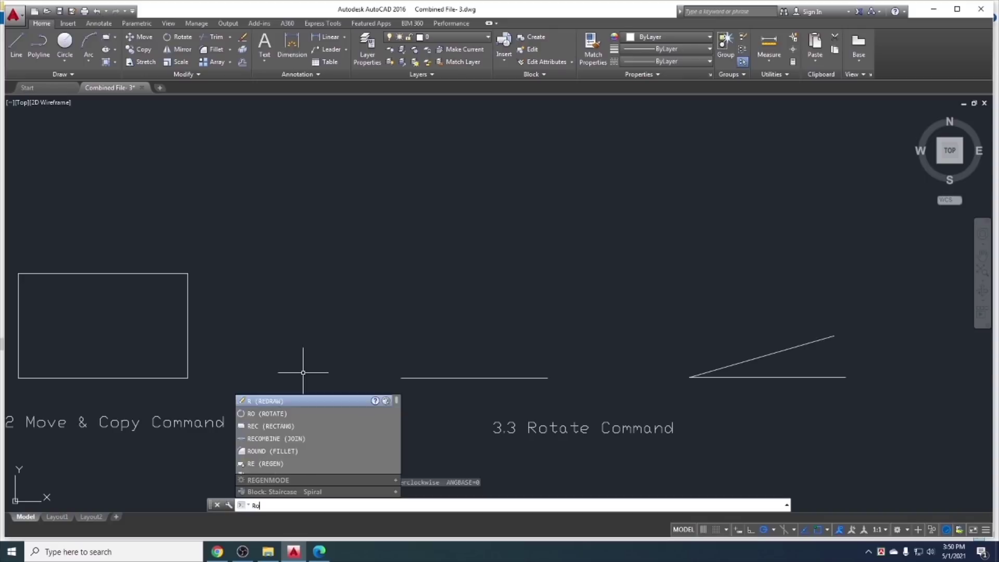
pyautogui.press('Return')
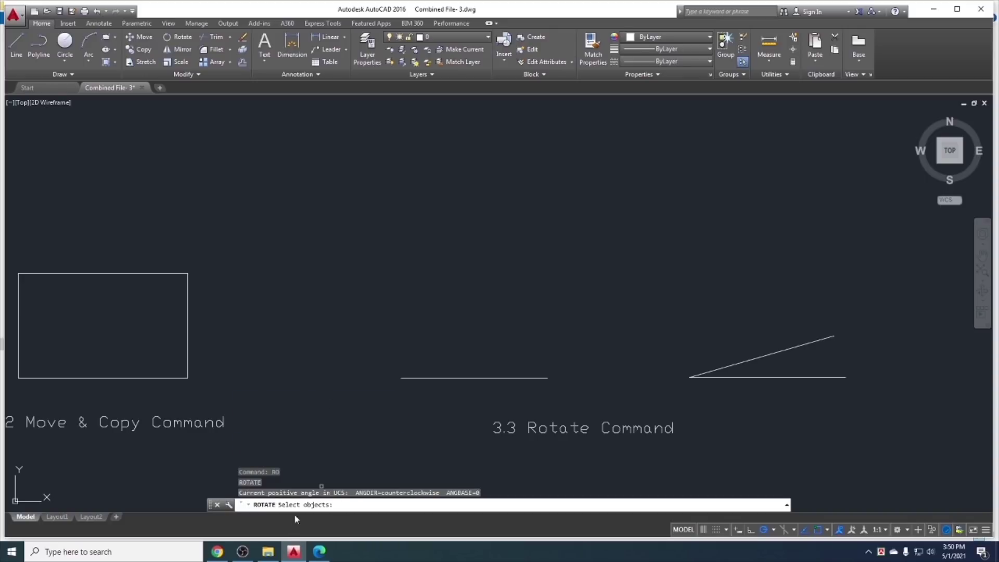
pyautogui.click(420, 378)
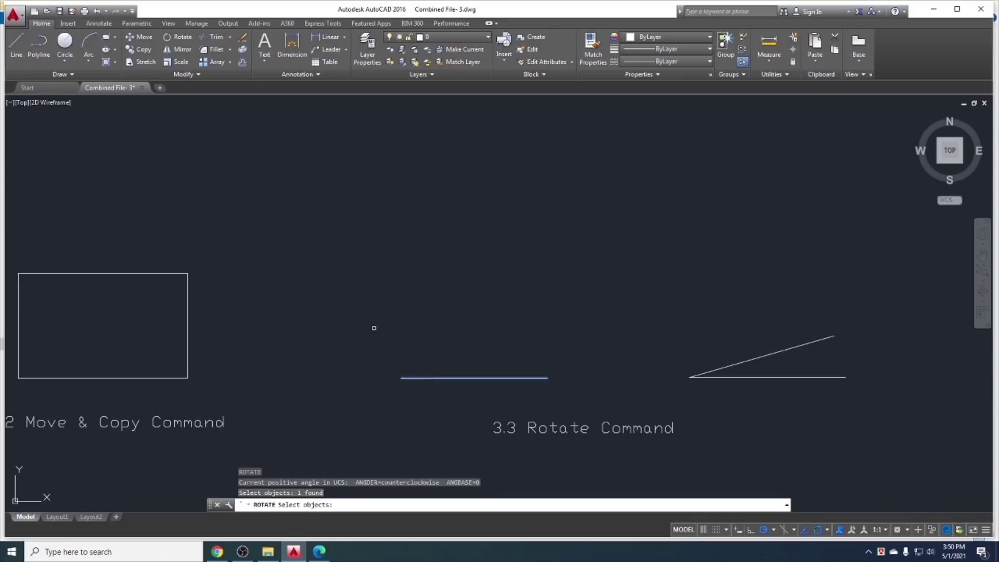
pyautogui.press('Return')
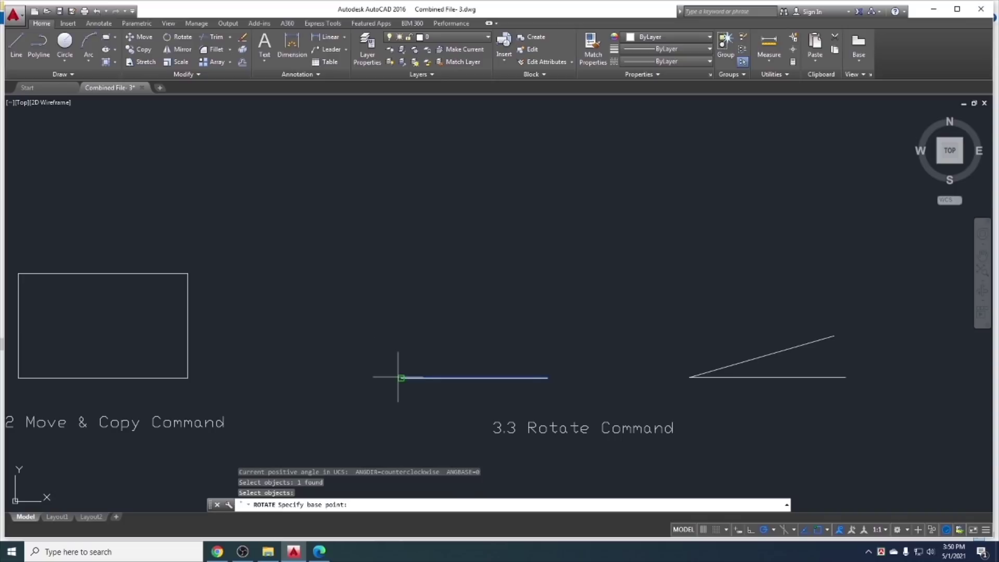
pyautogui.click(402, 377)
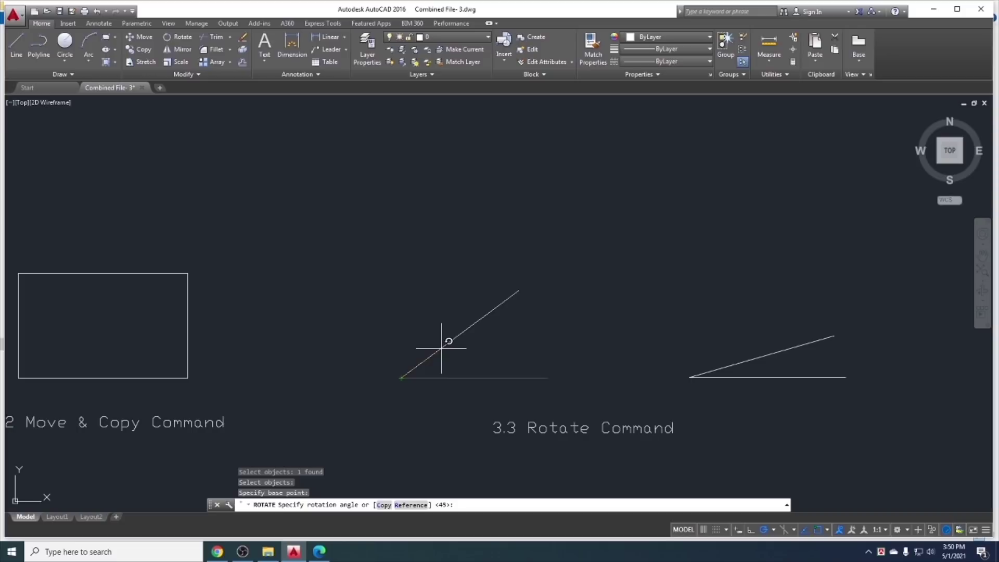
pyautogui.write('45')
pyautogui.press('Return')
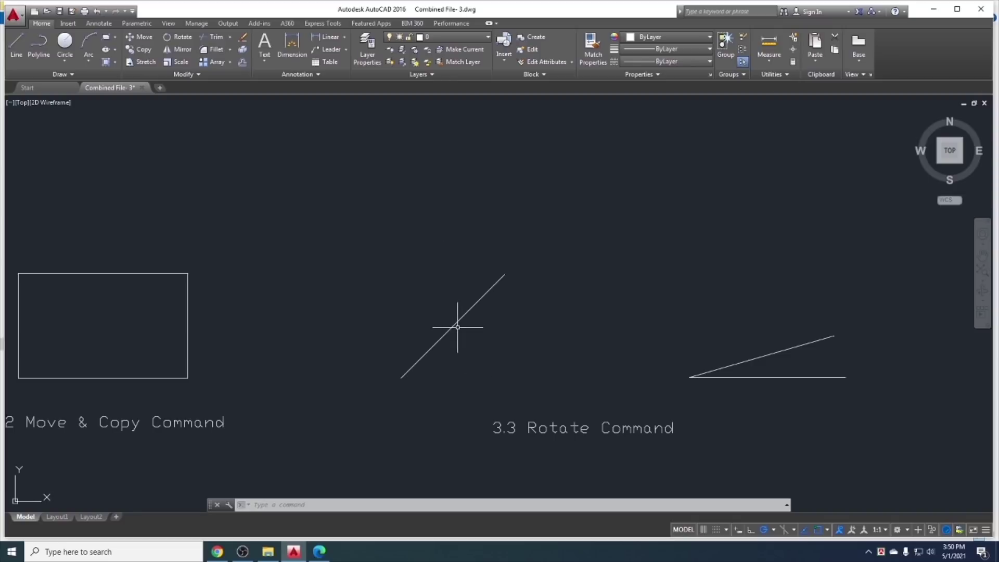
# Undo the rotation, then make a 45° rotated copy of the horizontal line about its left endpoint
pyautogui.hotkey('ctrl', 'z')
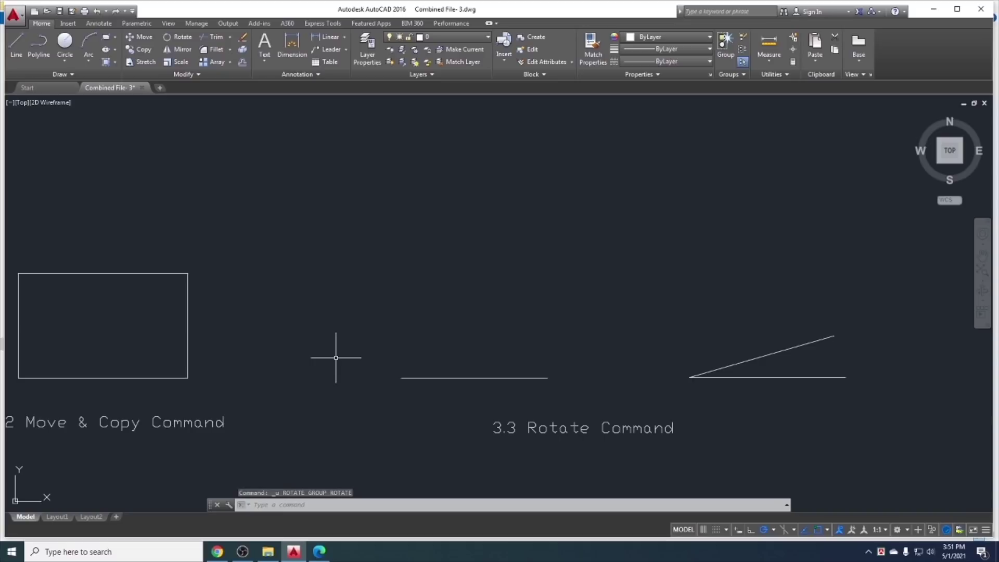
pyautogui.write('ro')
pyautogui.press('Return')
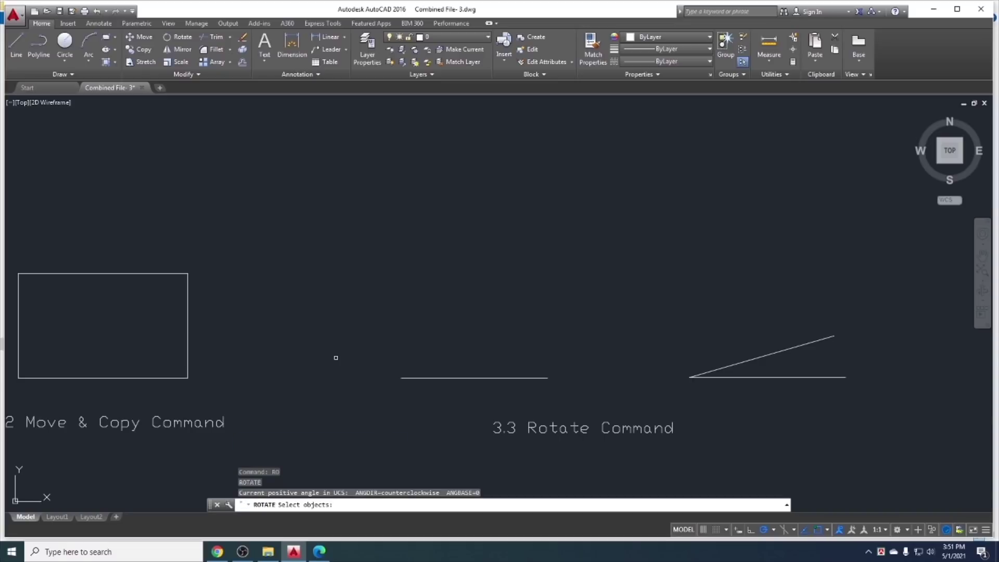
pyautogui.click(419, 378)
pyautogui.press('Return')
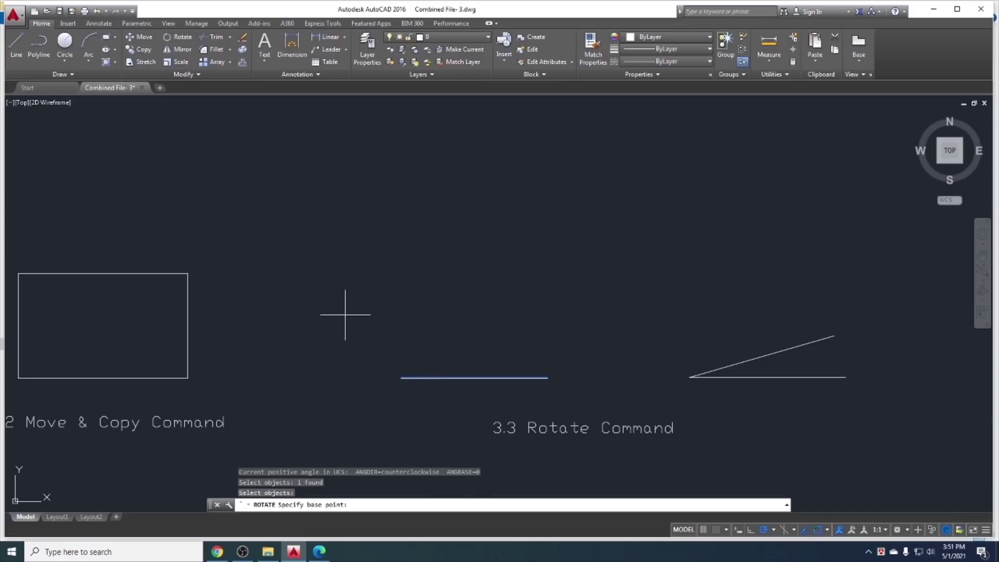
pyautogui.click(401, 378)
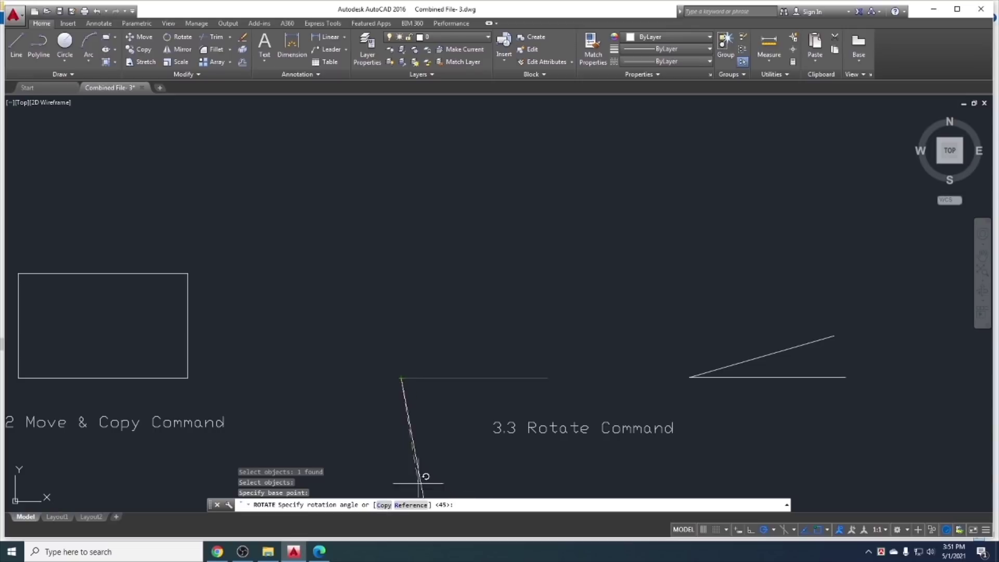
pyautogui.click(385, 505)
pyautogui.write('4')
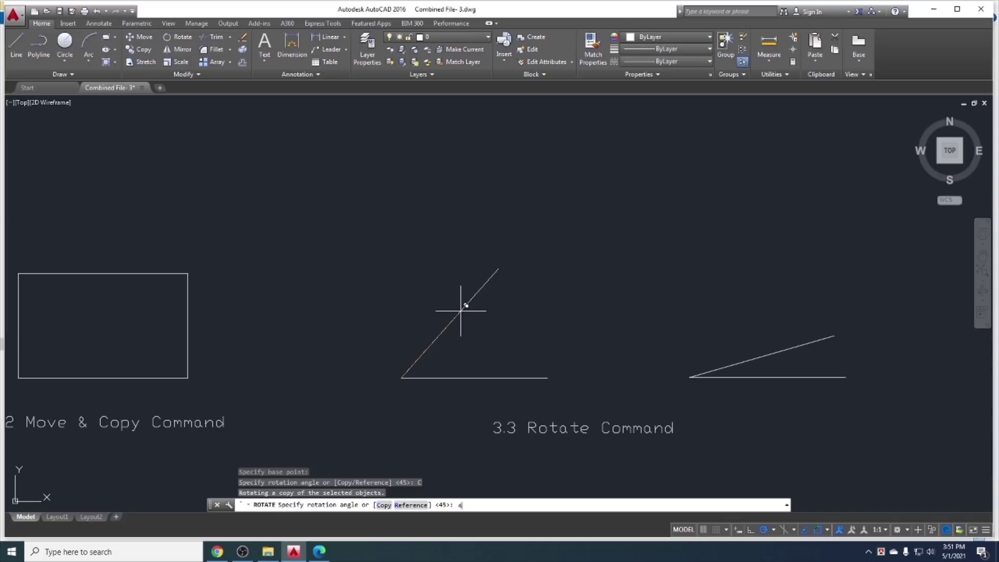
pyautogui.write('5')
pyautogui.press('Return')
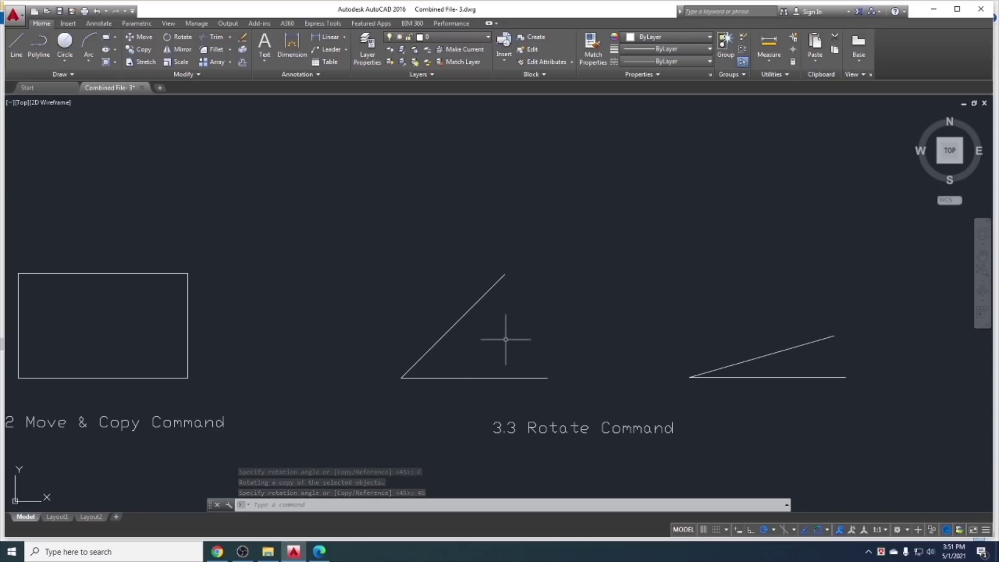
pyautogui.moveTo(457, 319); pyautogui.dragTo(421, 315, button='middle')
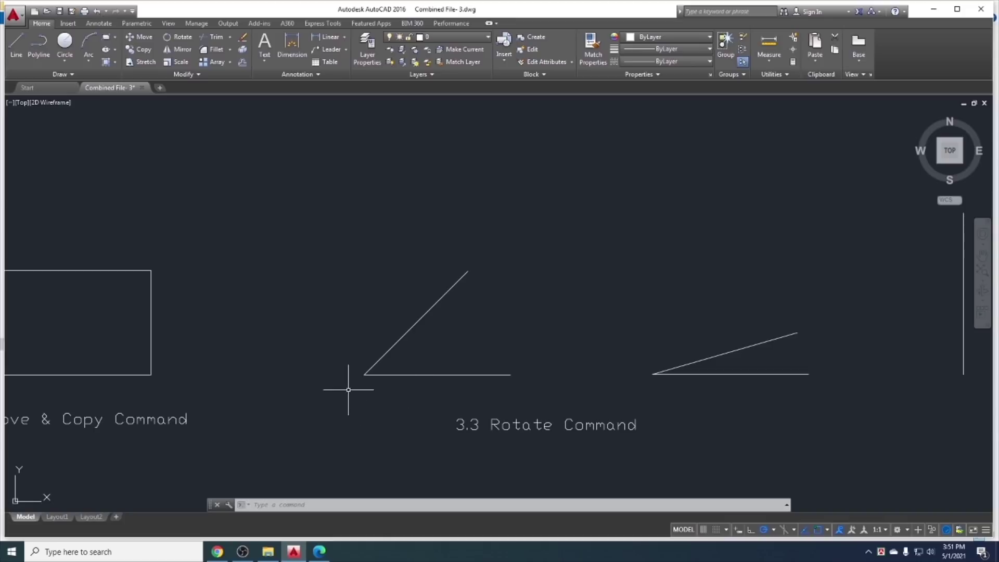
# Rotate a copy of the shallow slanted line a further 45° about the shared endpoint
pyautogui.moveTo(401, 335); pyautogui.dragTo(264, 311, button='middle')
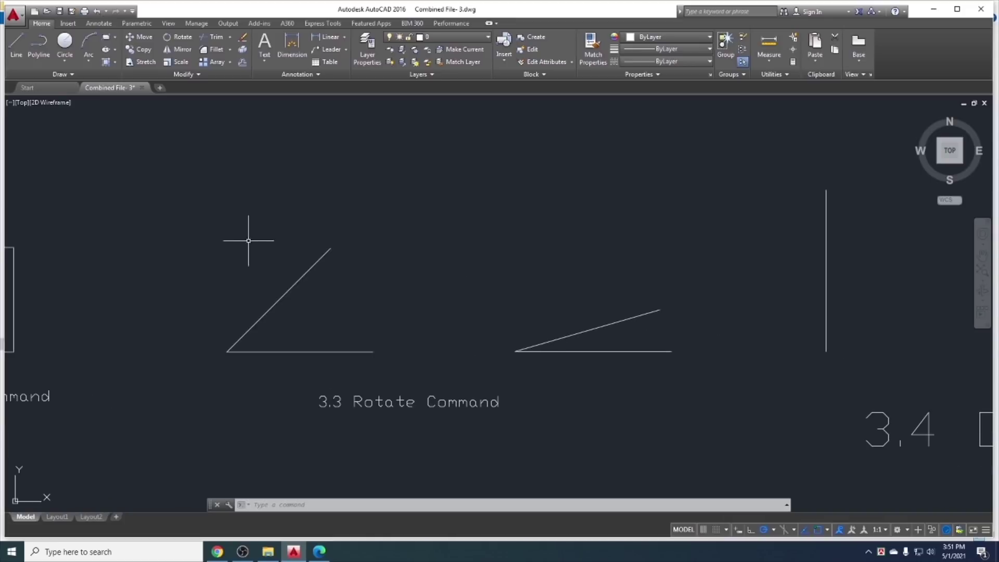
pyautogui.click(178, 37)
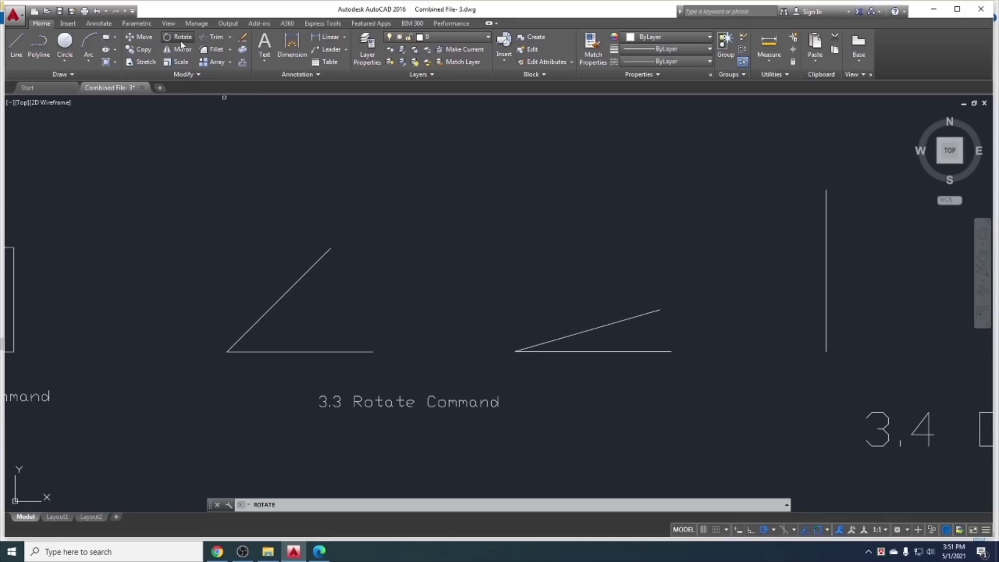
pyautogui.click(550, 340)
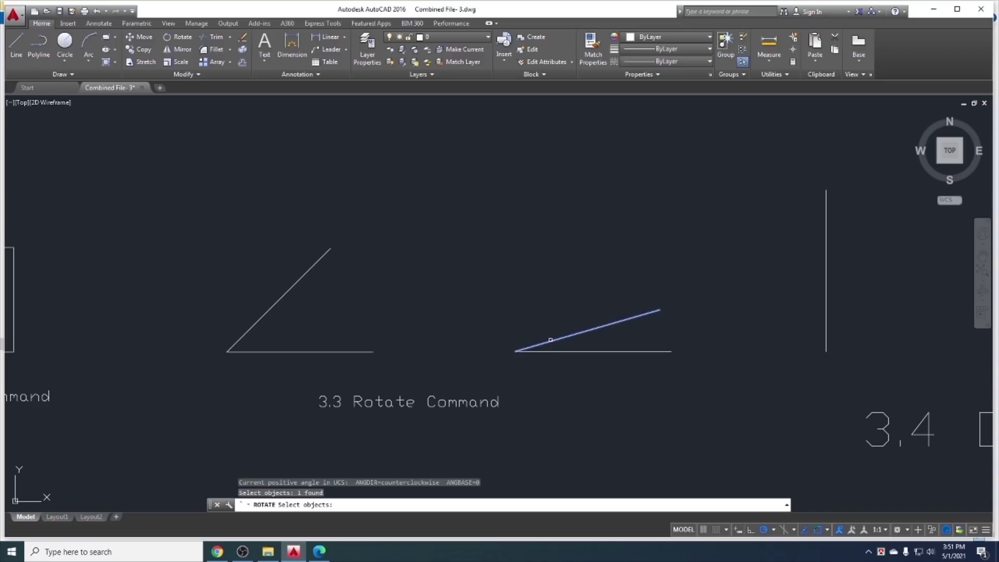
pyautogui.press('Return')
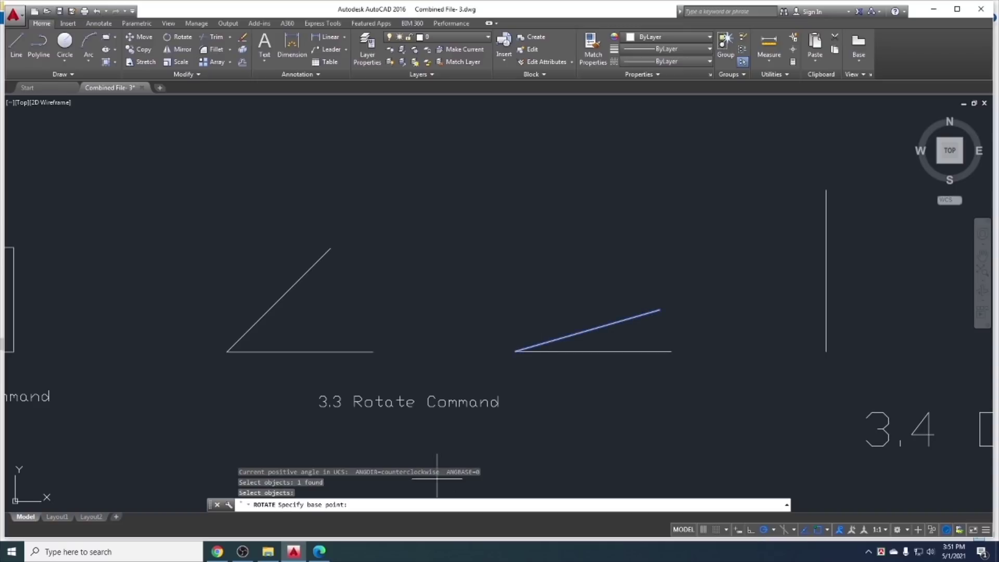
pyautogui.click(515, 351)
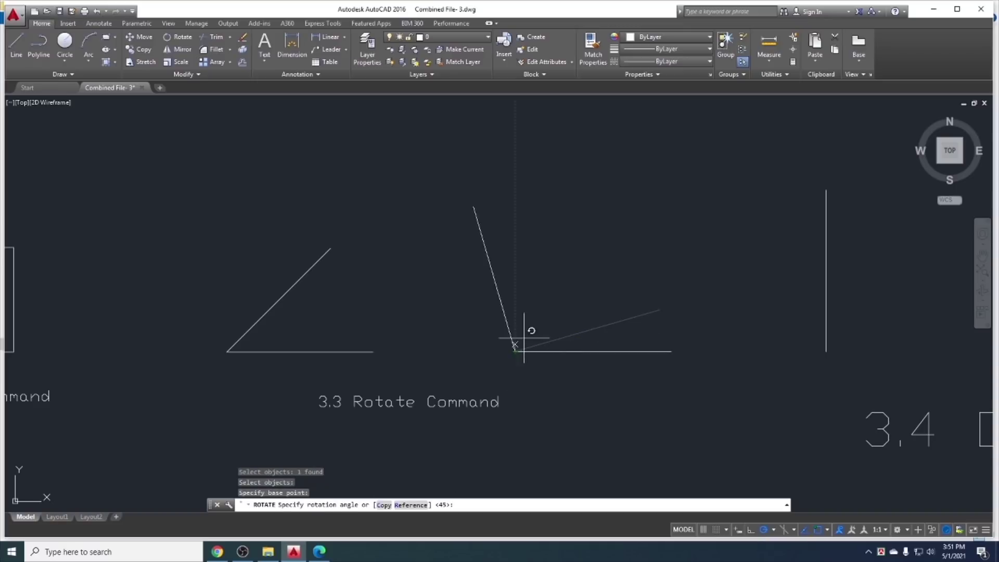
pyautogui.click(384, 505)
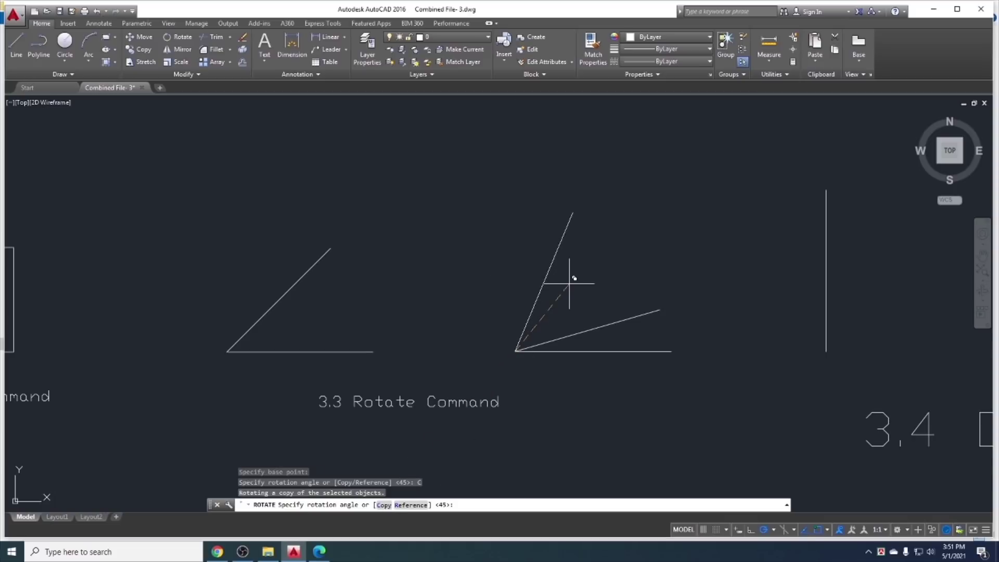
pyautogui.write('45')
pyautogui.press('Return')
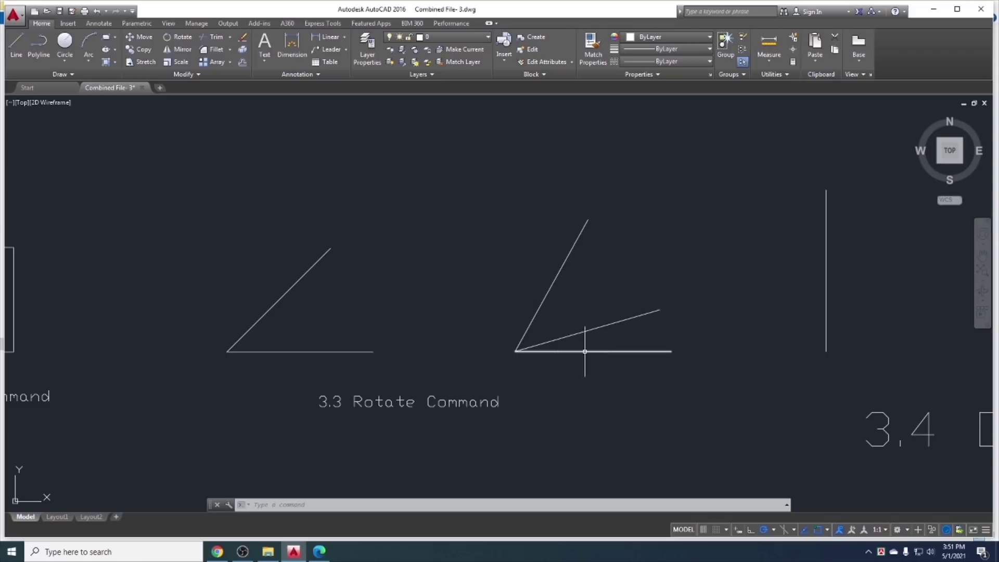
# Dimension the angles between the three lines: 16° slanted-to-horizontal and 45° steep-to-slanted
pyautogui.click(292, 46)
pyautogui.click(561, 336)
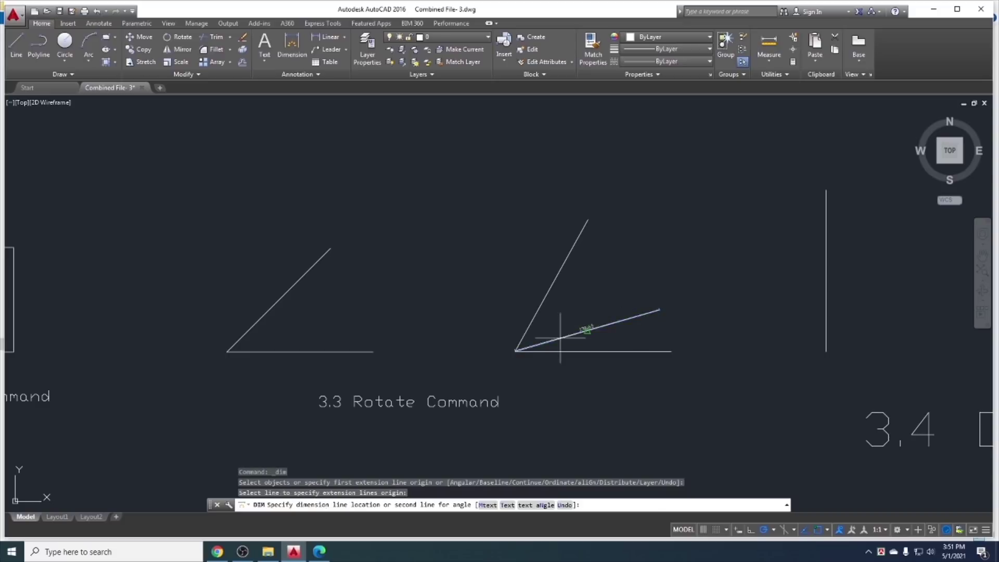
pyautogui.click(570, 351)
pyautogui.click(597, 343)
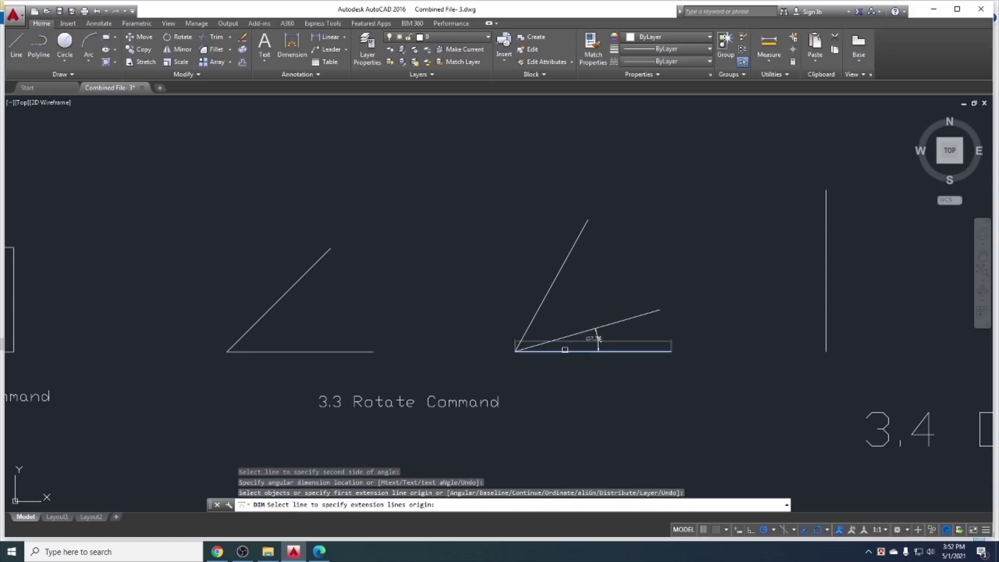
pyautogui.click(298, 44)
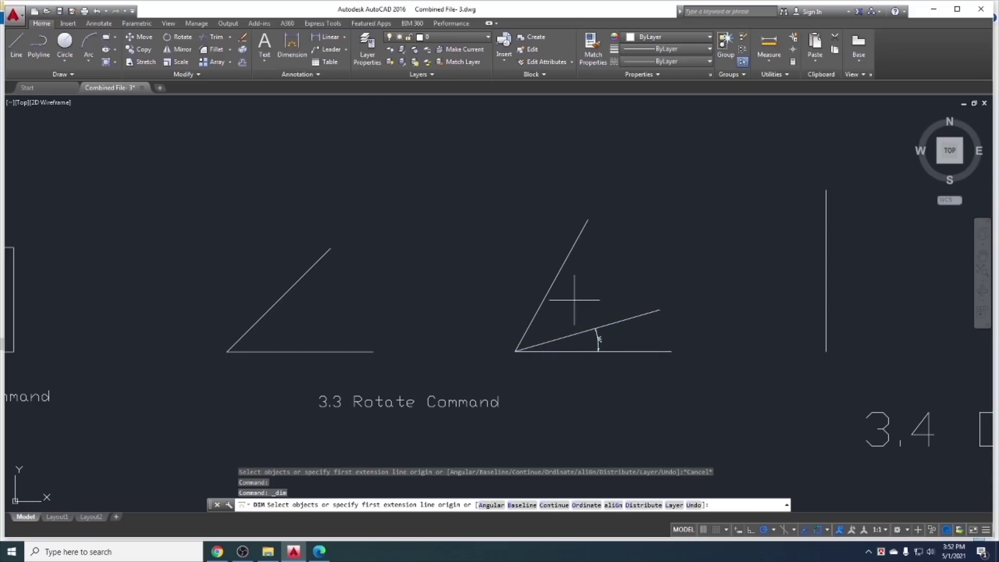
pyautogui.click(546, 295)
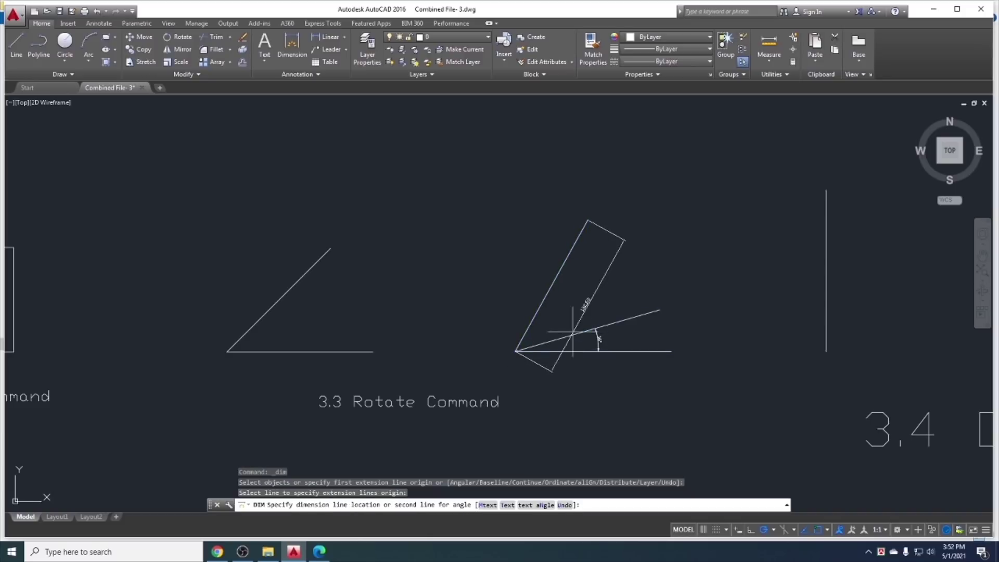
pyautogui.click(574, 335)
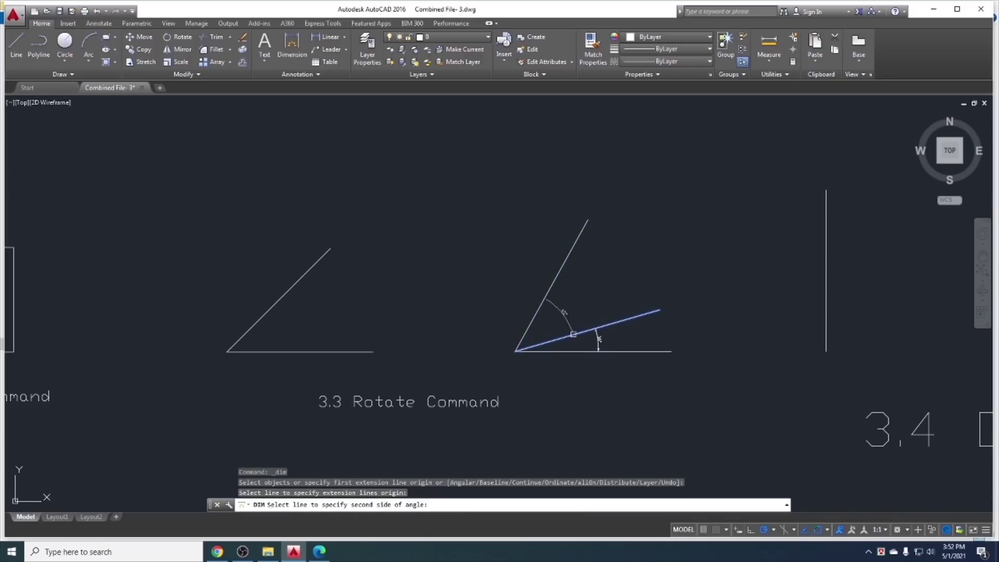
pyautogui.click(543, 302)
pyautogui.click(575, 312)
pyautogui.scroll(4, 604, 326)
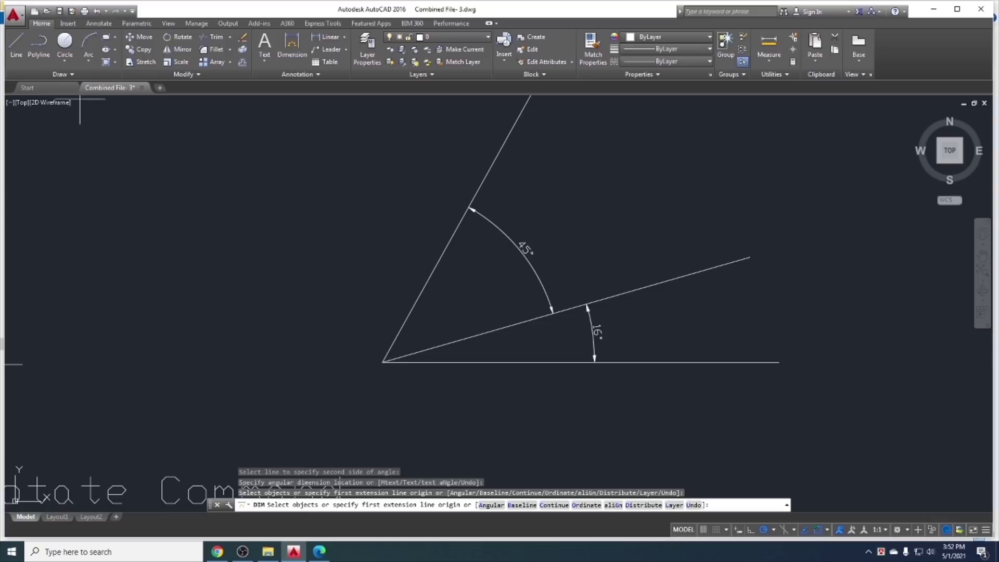
pyautogui.press('Escape')
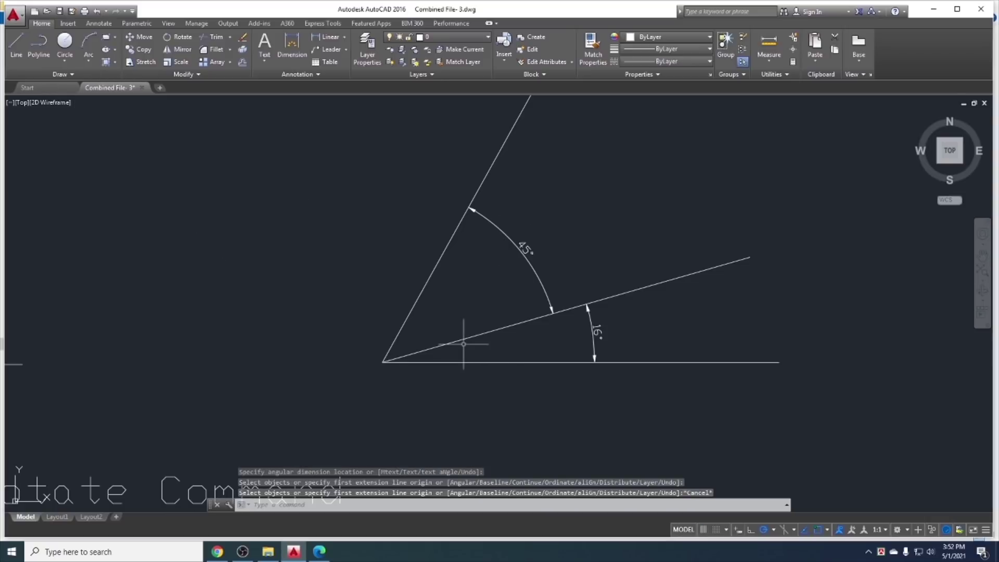
# Rotate the slanted line about the shared vertex by reference to a 45° angle
pyautogui.click(457, 340)
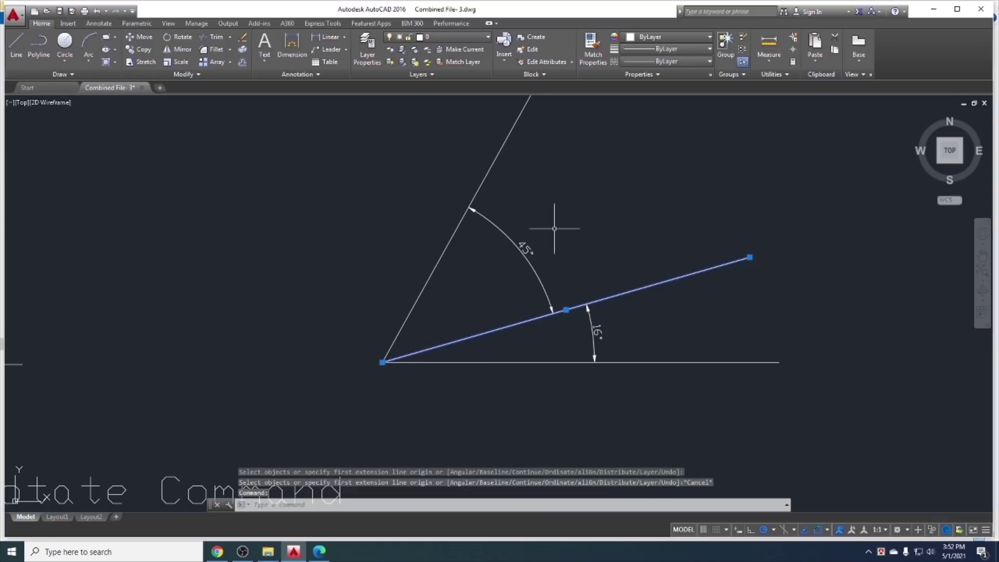
pyautogui.write('ro')
pyautogui.press('Return')
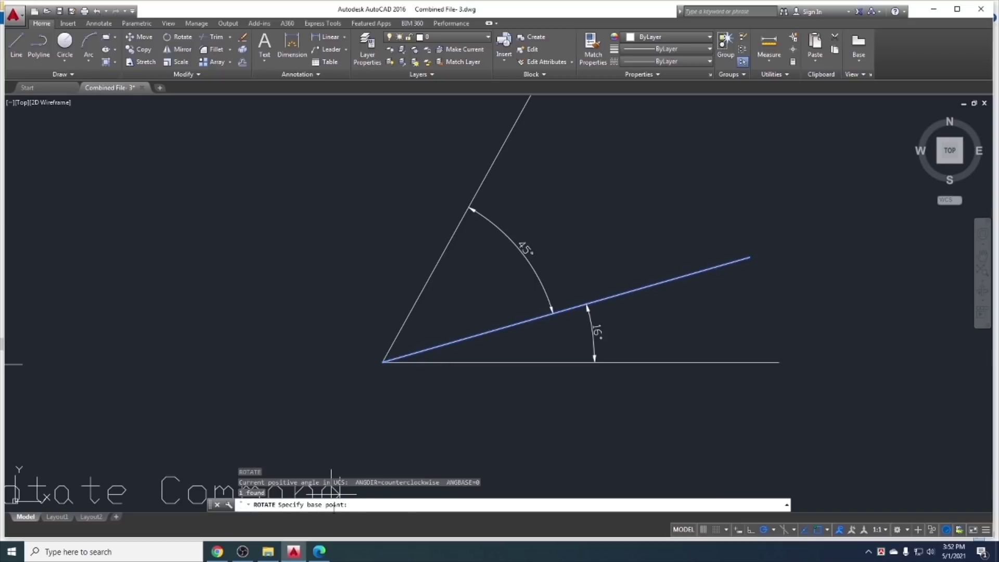
pyautogui.click(382, 362)
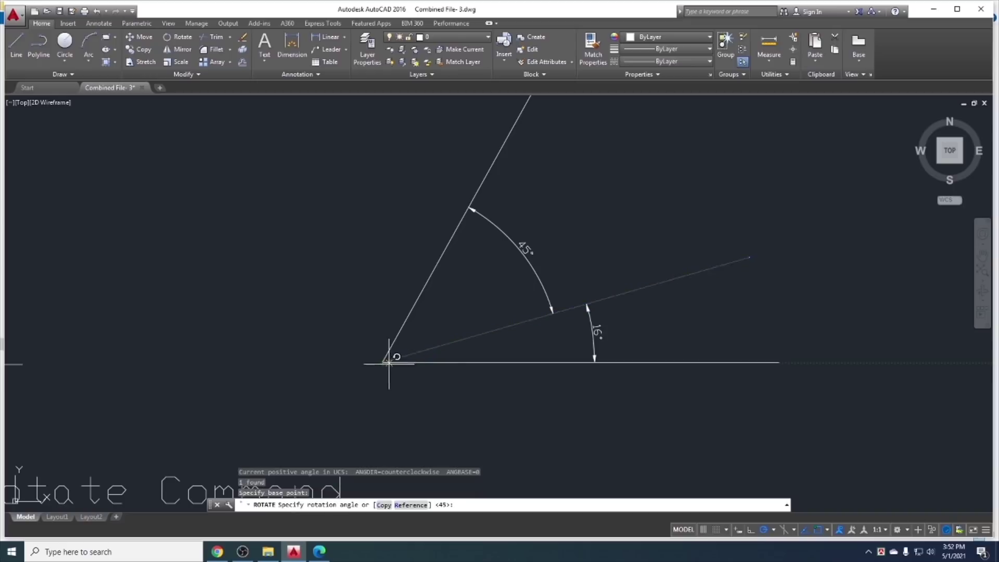
pyautogui.click(412, 505)
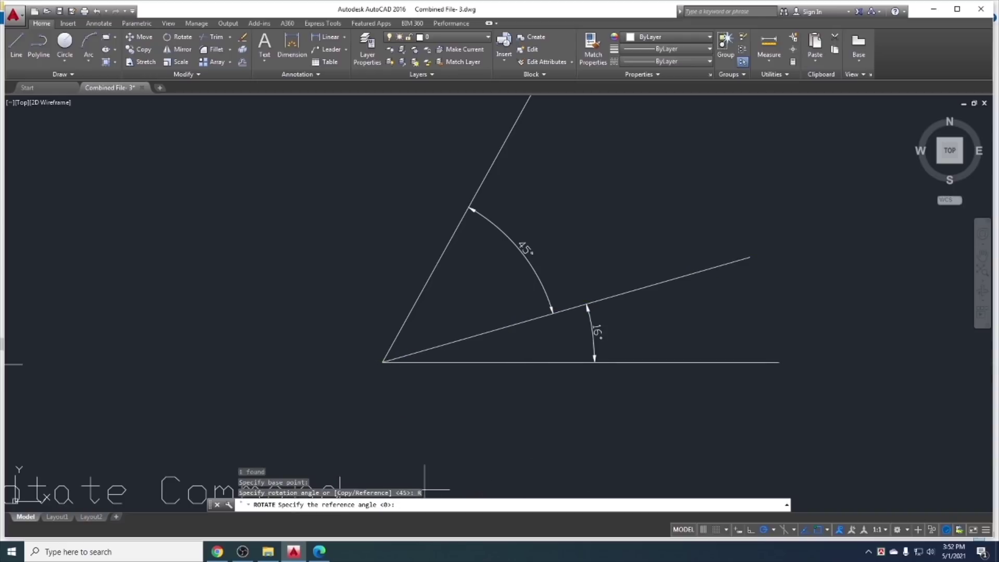
pyautogui.click(382, 362)
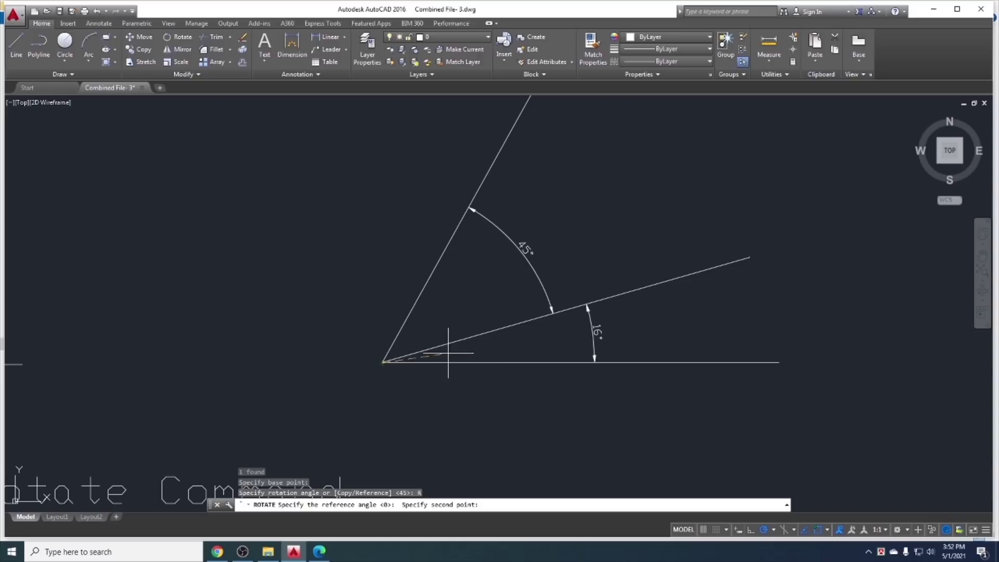
pyautogui.click(749, 257)
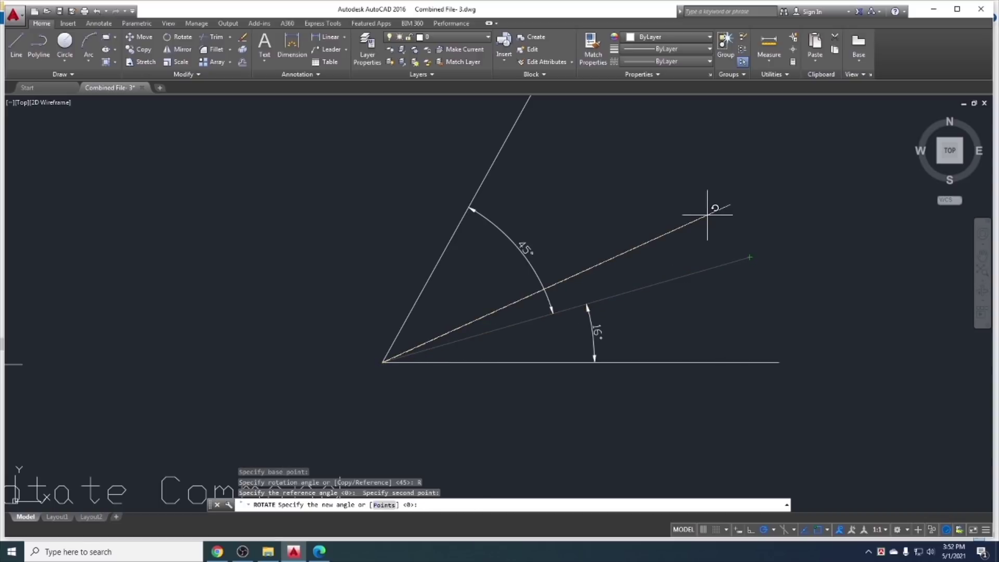
pyautogui.write('45')
pyautogui.press('Return')
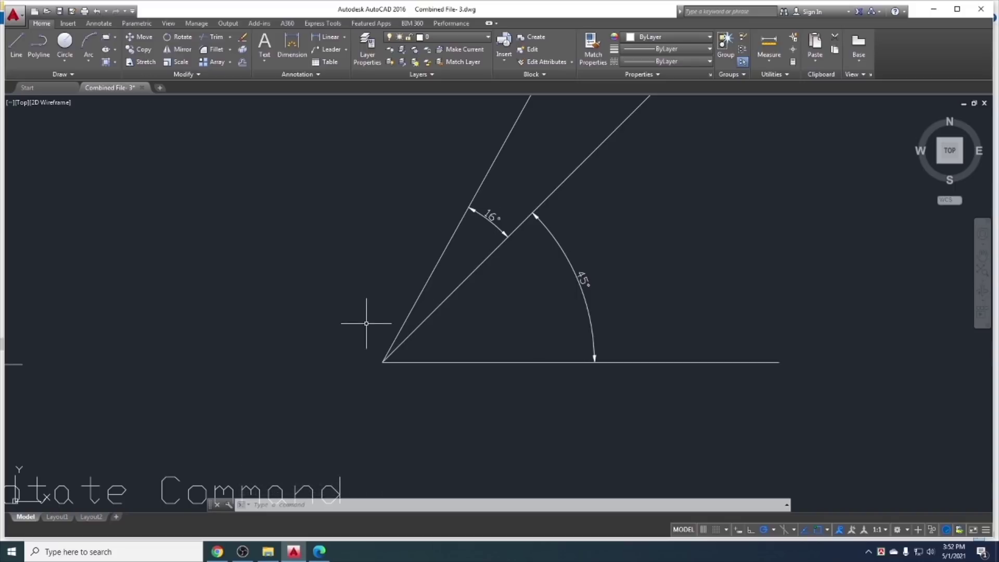
pyautogui.click(320, 552)
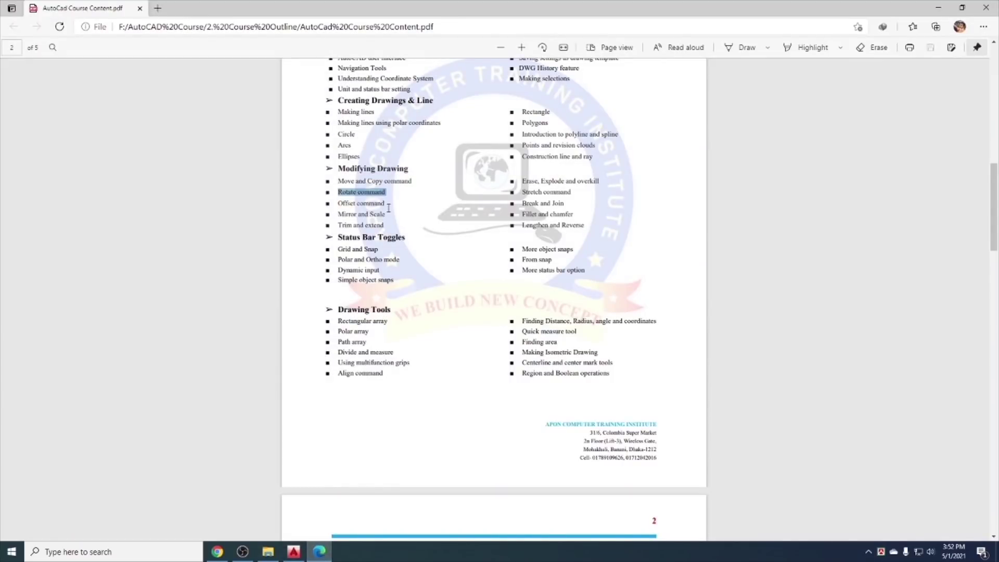
# Mark 'Offset command' in the course outline PDF and pan AutoCAD to the Offset example
pyautogui.moveTo(388, 209); pyautogui.dragTo(374, 211)
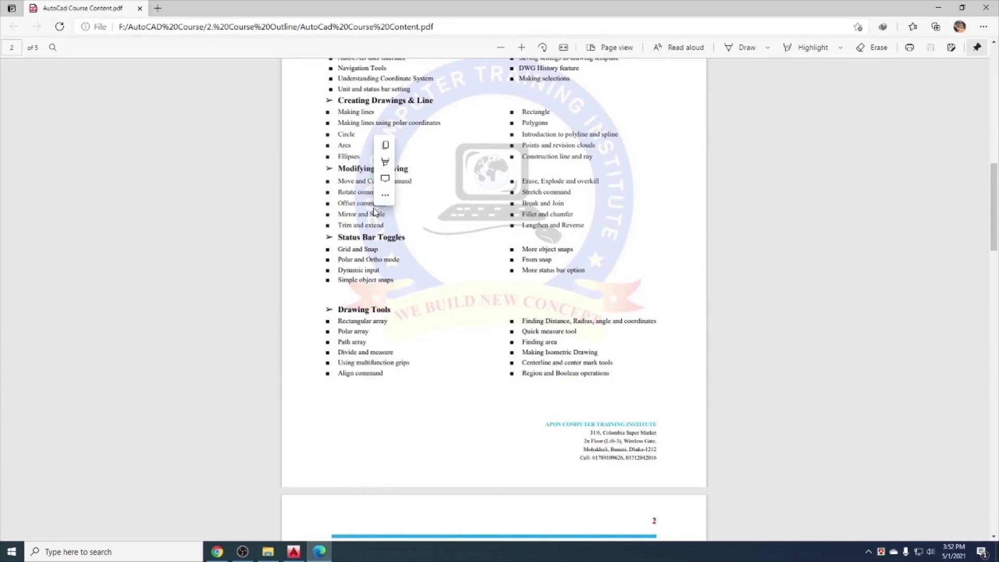
pyautogui.click(385, 194)
pyautogui.click(398, 146)
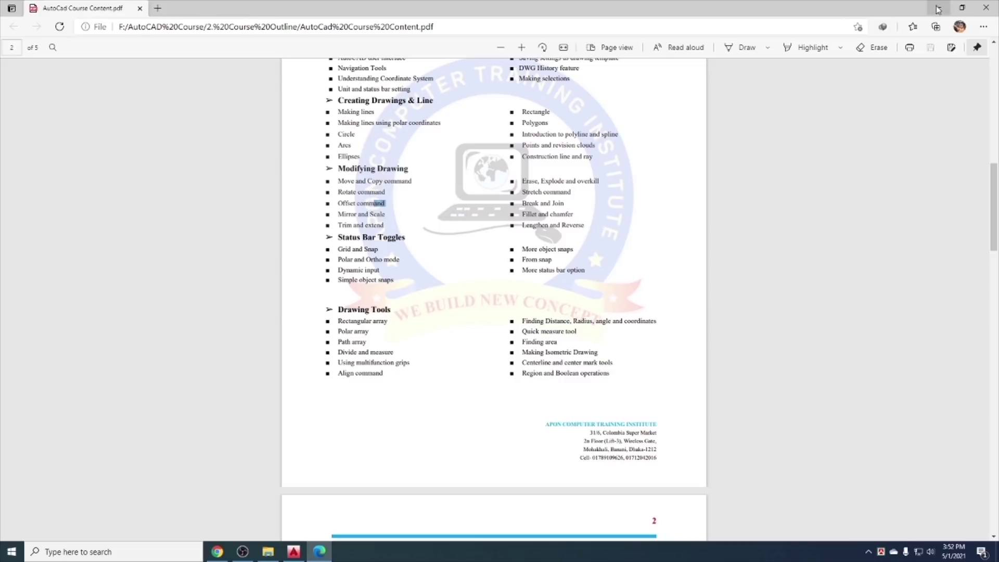
pyautogui.click(938, 9)
pyautogui.scroll(-5, 445, 263)
pyautogui.moveTo(535, 323); pyautogui.dragTo(395, 348, button='middle')
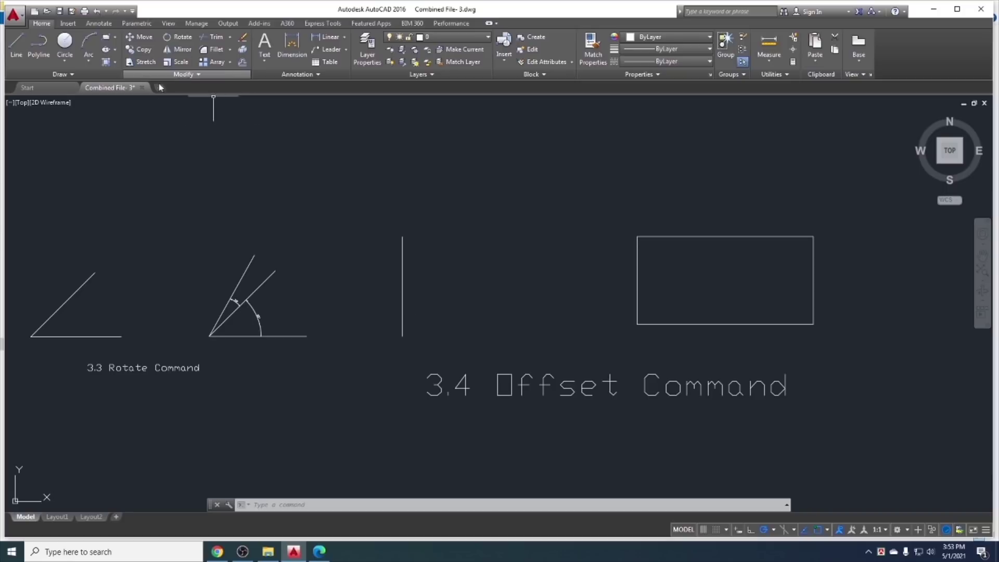
pyautogui.click(243, 63)
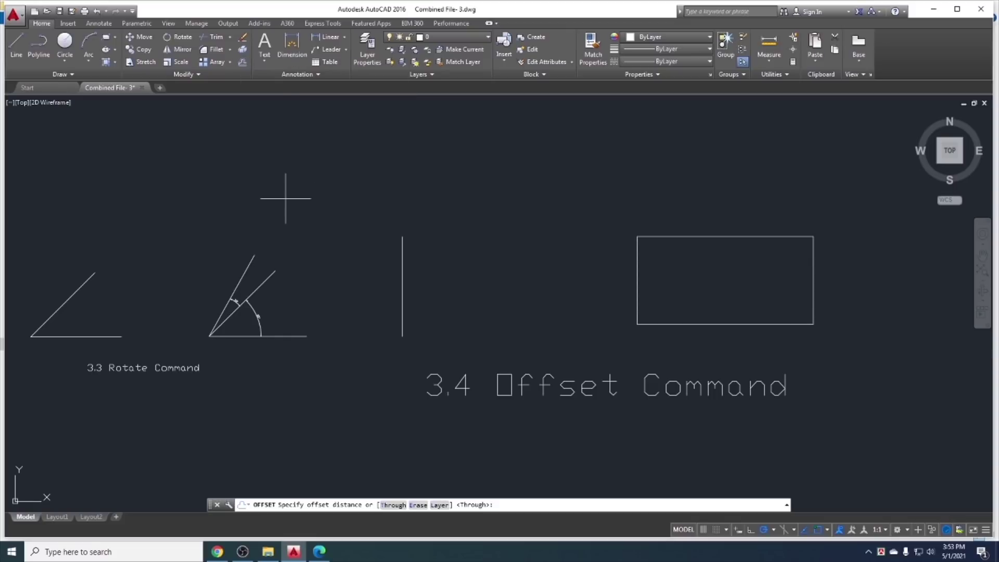
pyautogui.press('Escape')
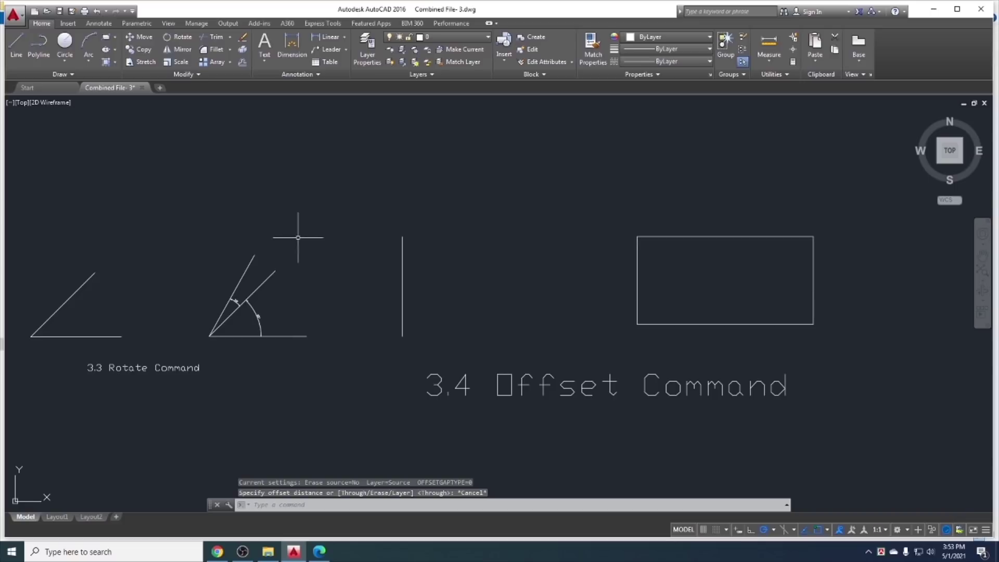
pyautogui.write('o')
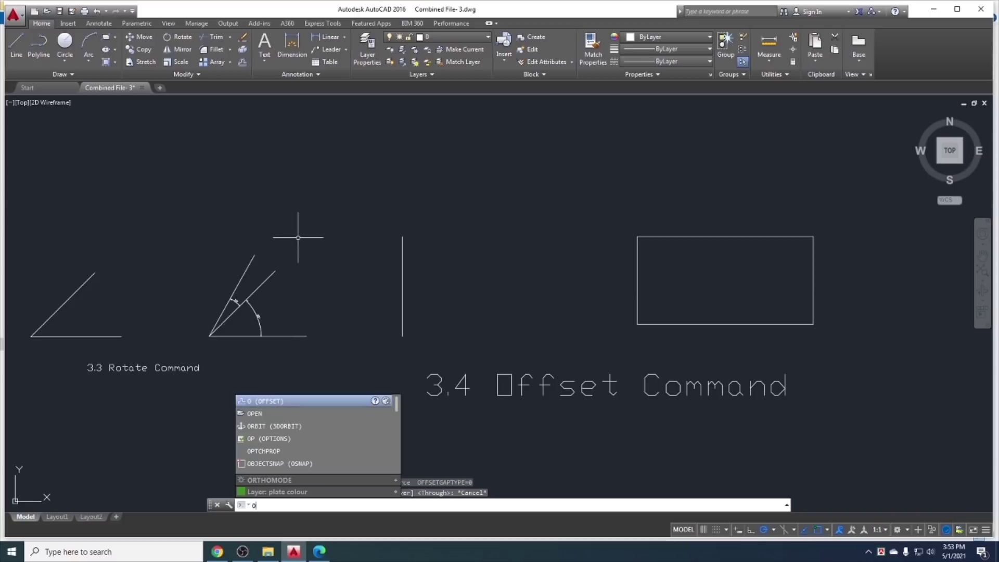
pyautogui.press('Return')
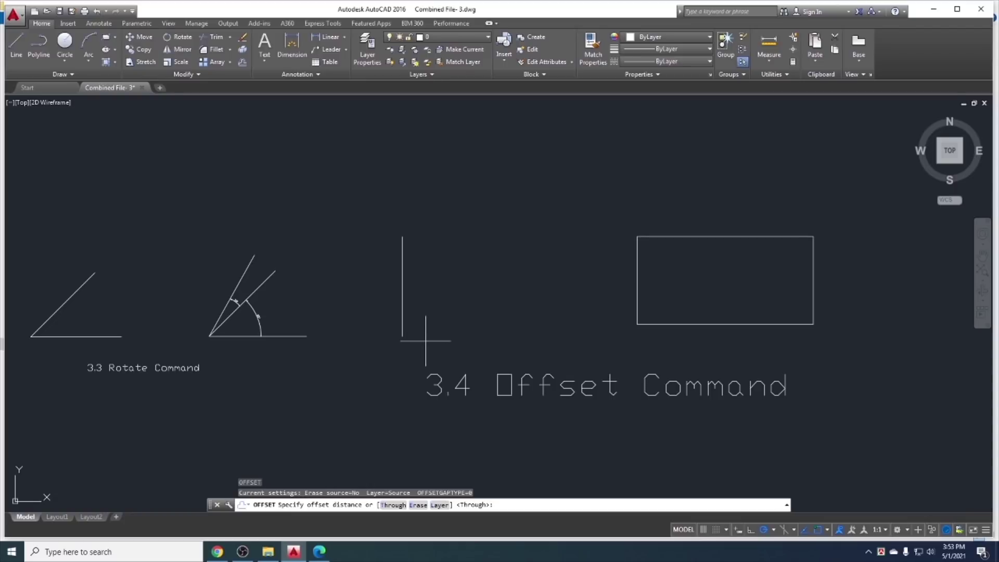
pyautogui.write('2')
pyautogui.press('Return')
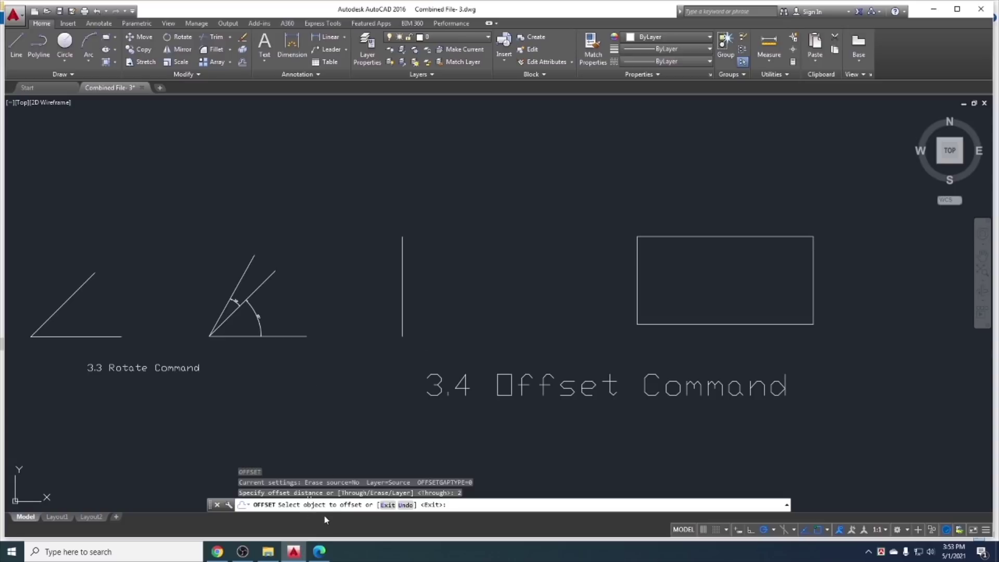
pyautogui.click(403, 288)
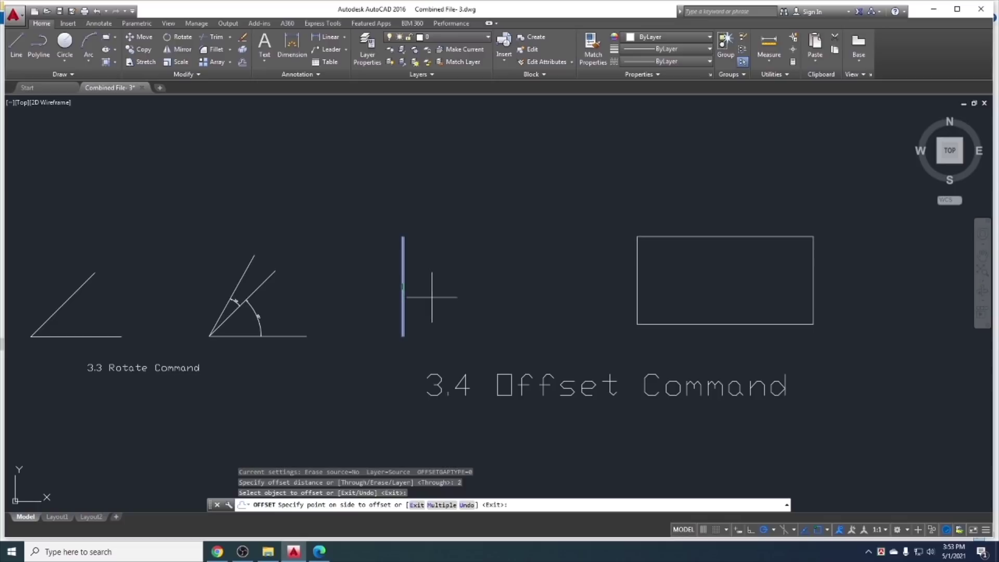
pyautogui.scroll(5, 401, 286)
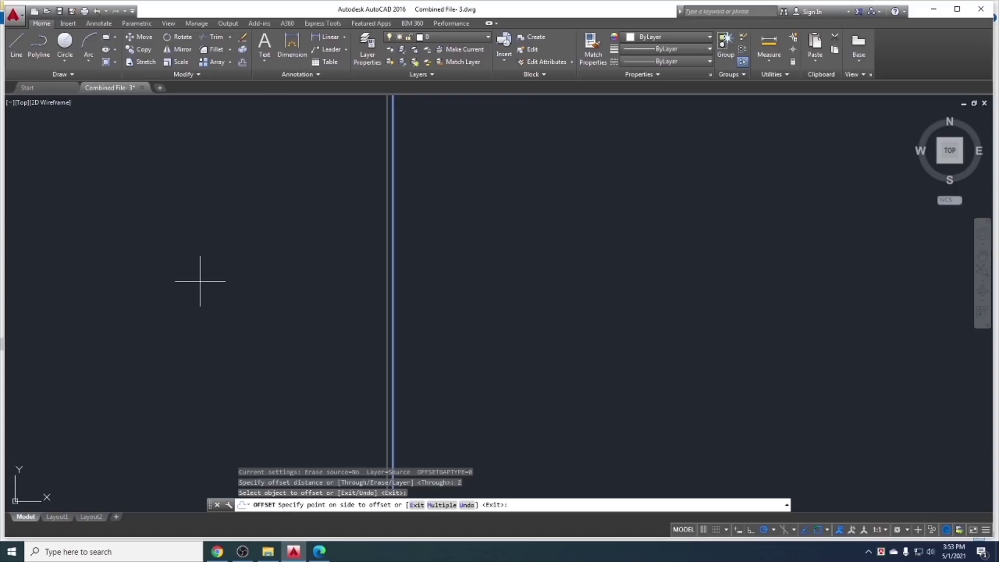
# Offset the vertical line 20 units to the right
pyautogui.press('Escape')
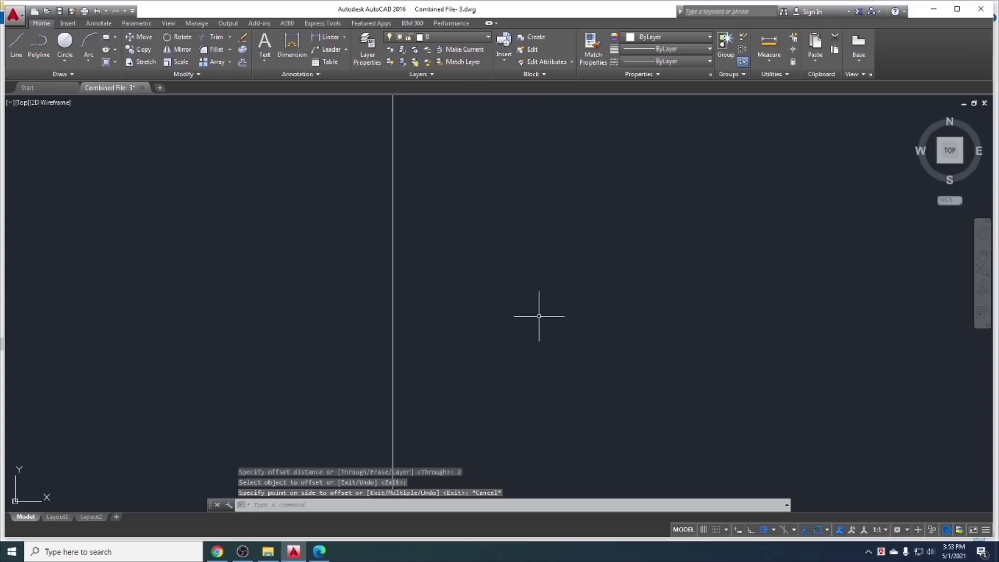
pyautogui.write('o')
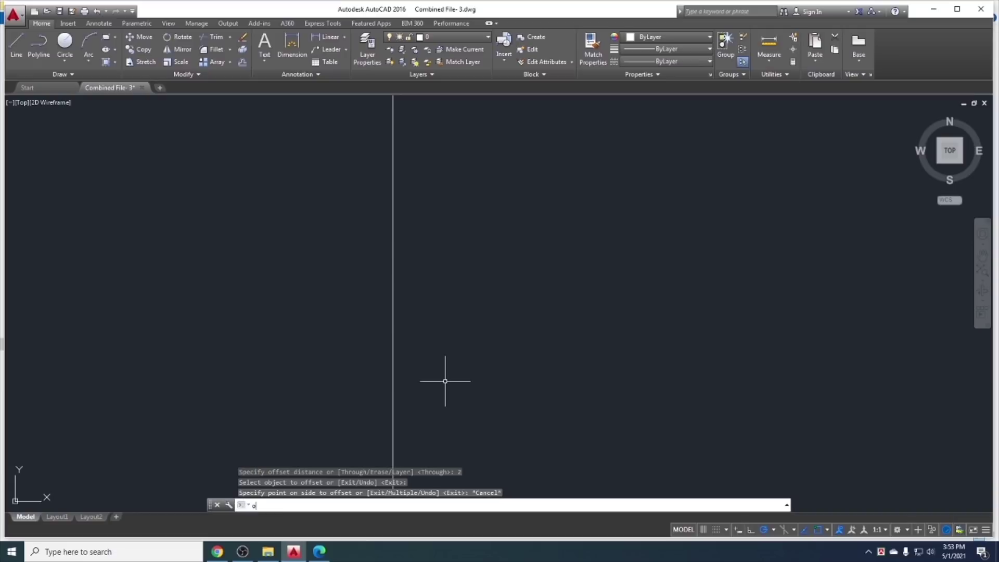
pyautogui.press('Return')
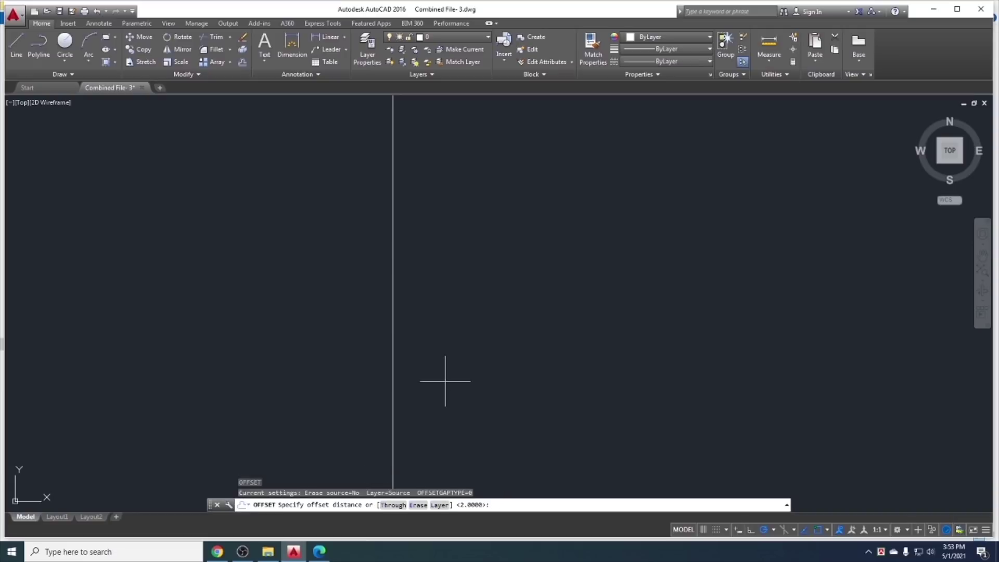
pyautogui.write('20')
pyautogui.press('Return')
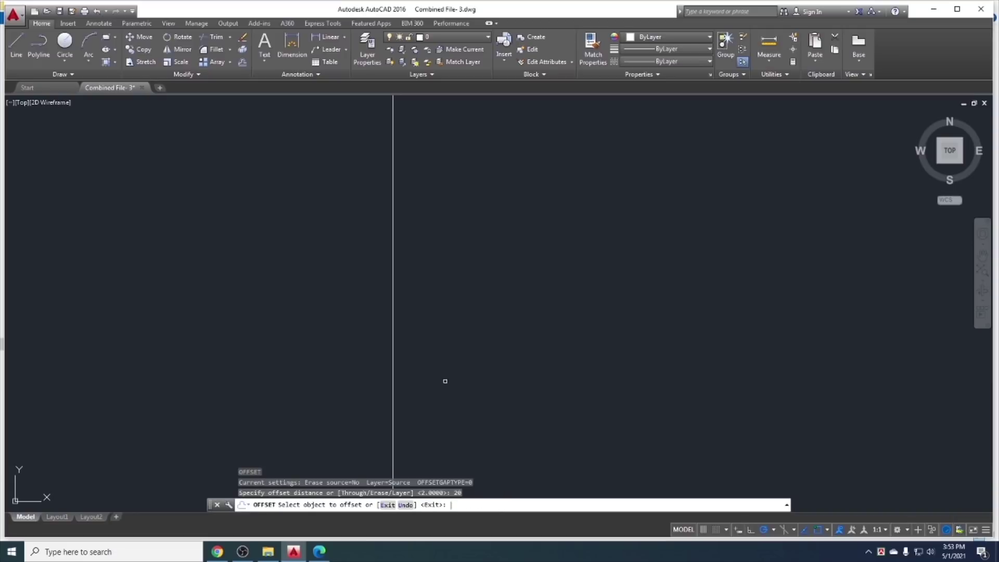
pyautogui.click(394, 403)
pyautogui.scroll(-4, 547, 402)
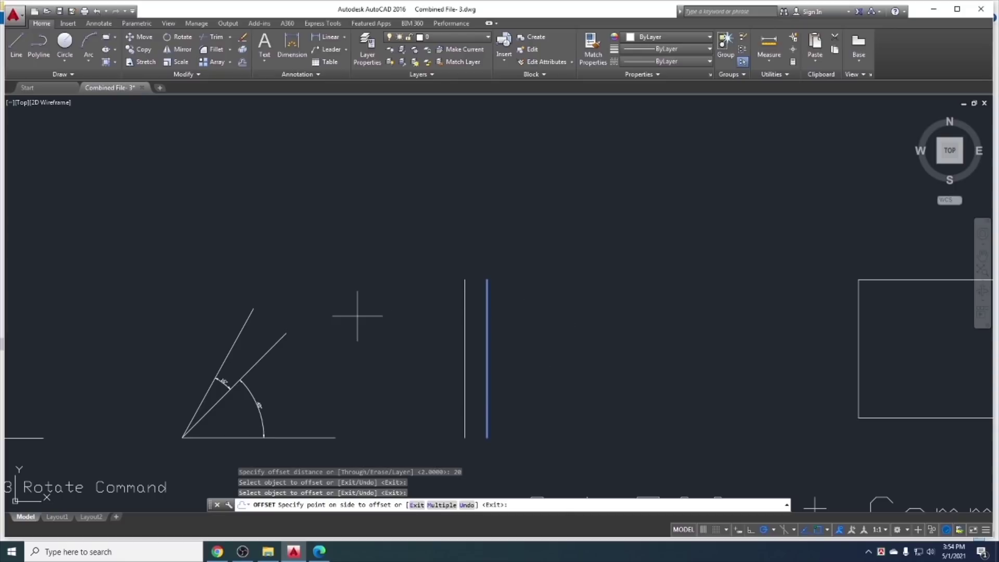
pyautogui.click(618, 357)
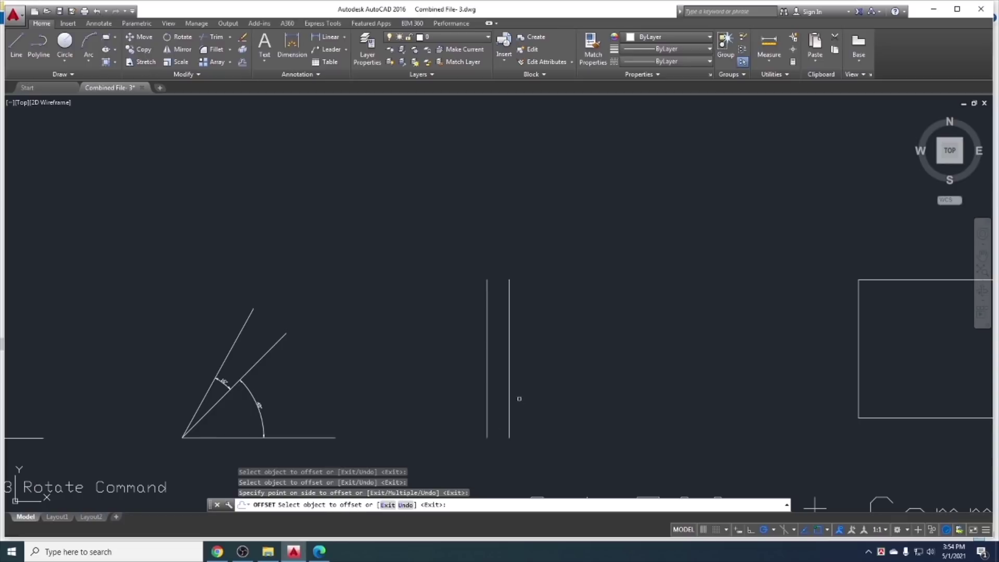
# Chain three more 20-unit parallel copies further to the right
pyautogui.click(511, 392)
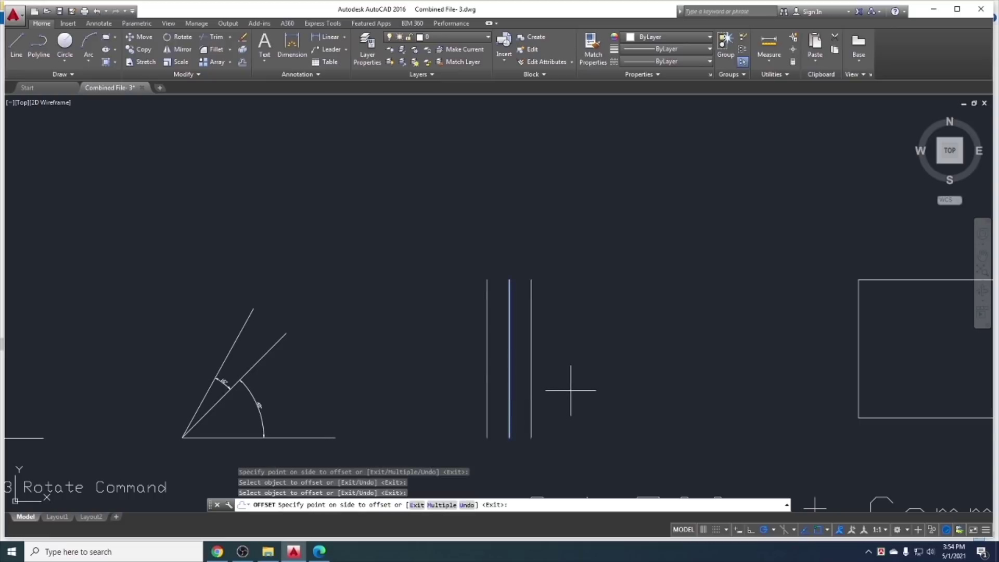
pyautogui.click(537, 387)
pyautogui.click(531, 381)
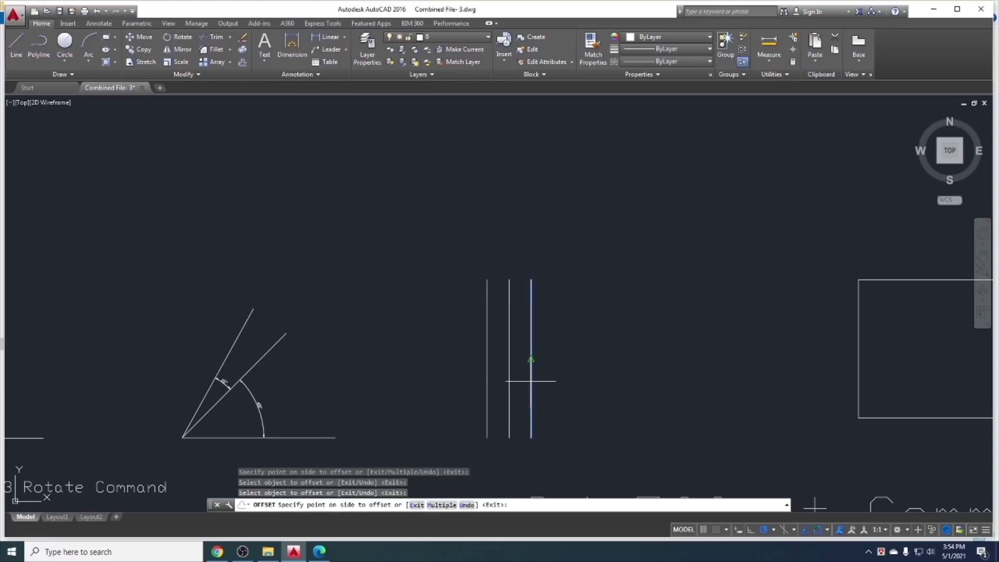
pyautogui.click(554, 375)
pyautogui.click(595, 378)
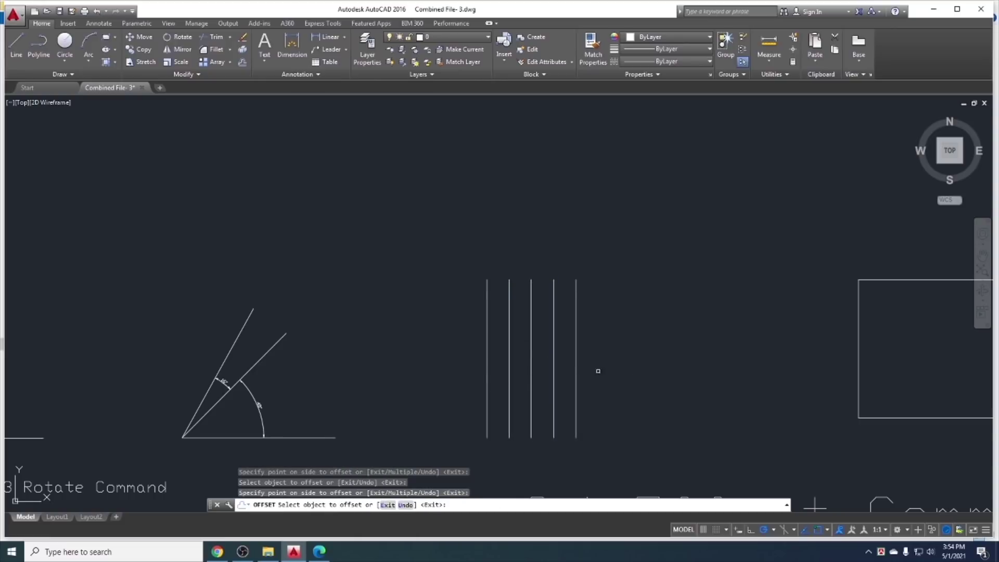
pyautogui.press('Escape')
# Erase the four offset copies using a crossing selection
pyautogui.click(601, 421)
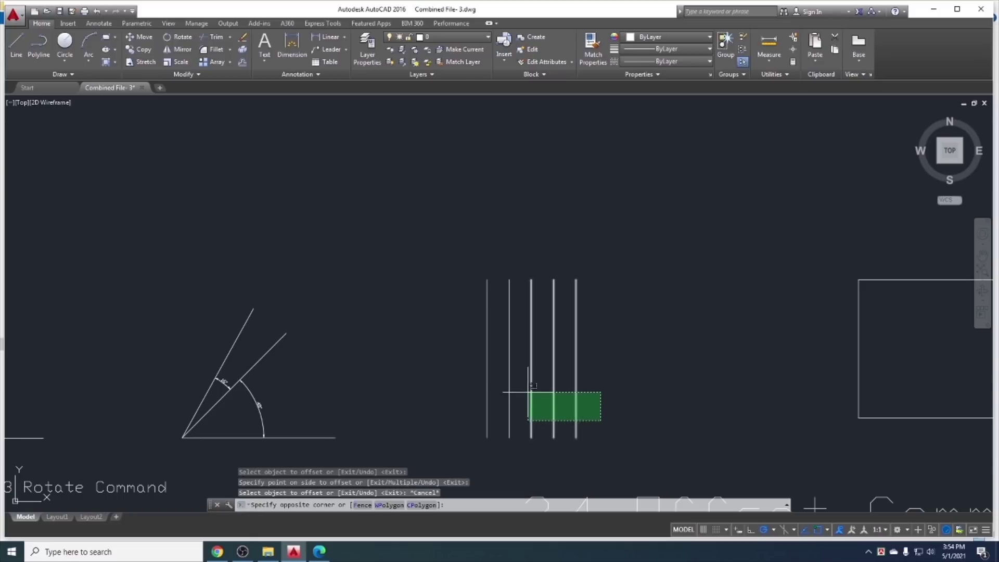
pyautogui.click(507, 387)
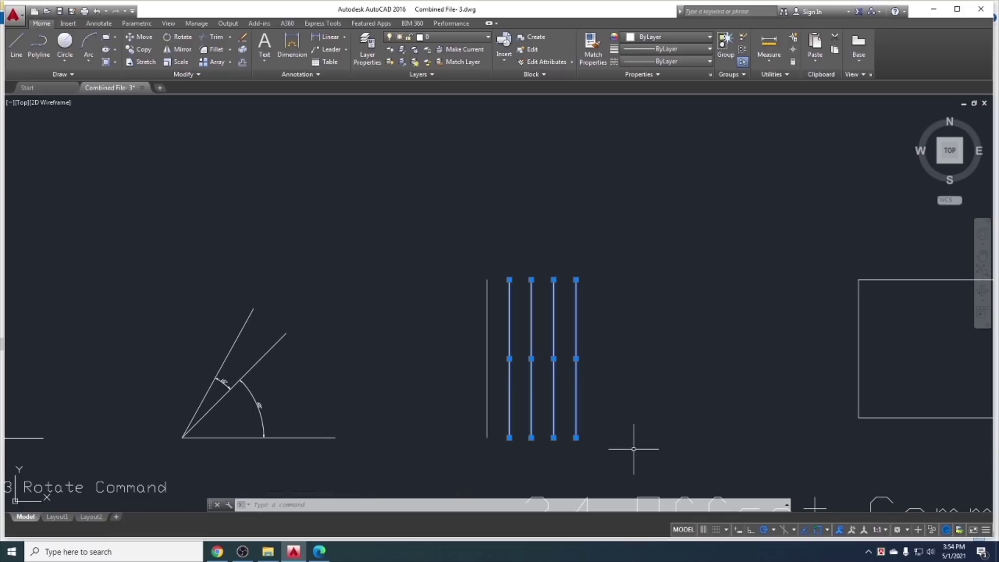
pyautogui.press('Delete')
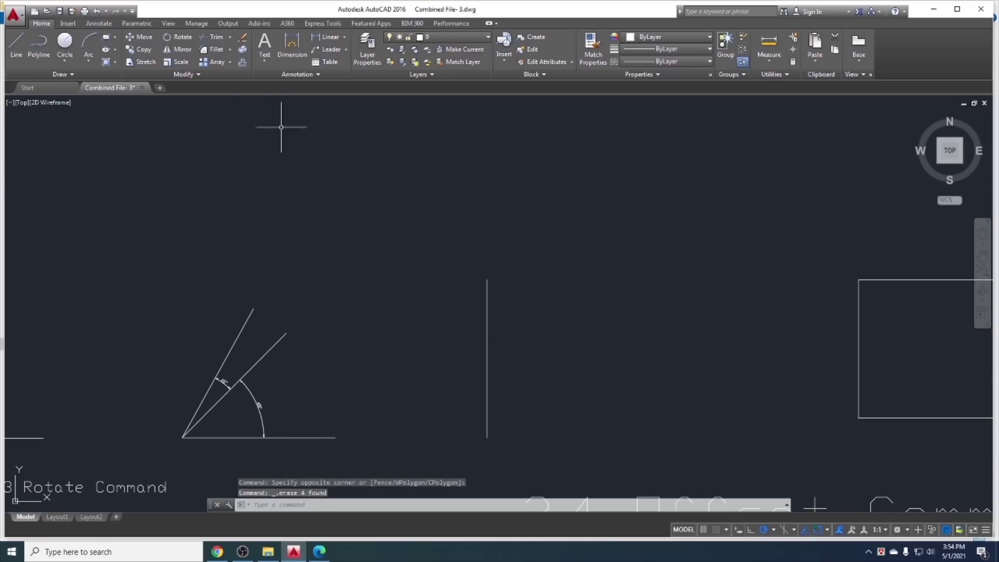
# Start an offset with distance 35, then undo it and exit without offsetting
pyautogui.click(242, 62)
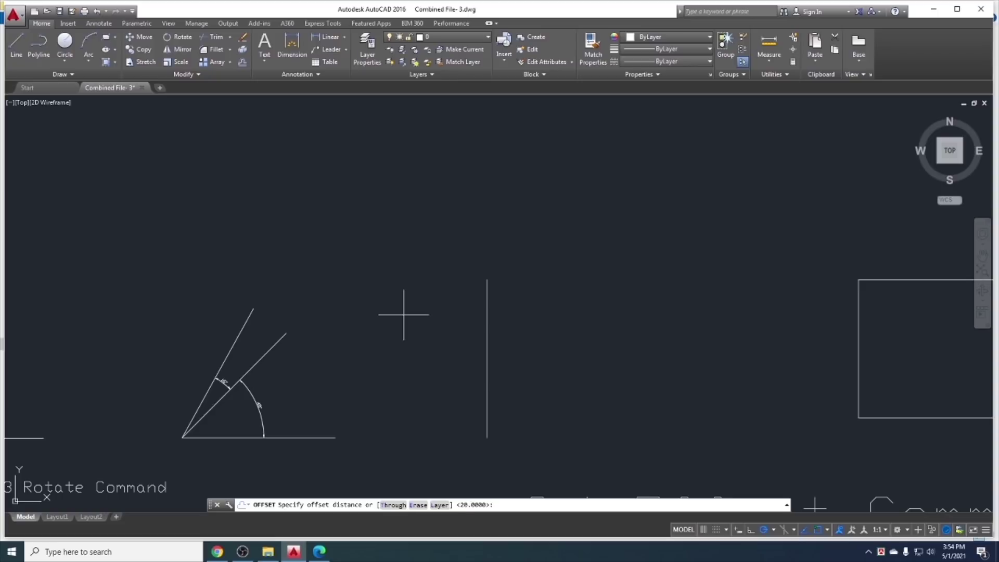
pyautogui.write('35')
pyautogui.press('Return')
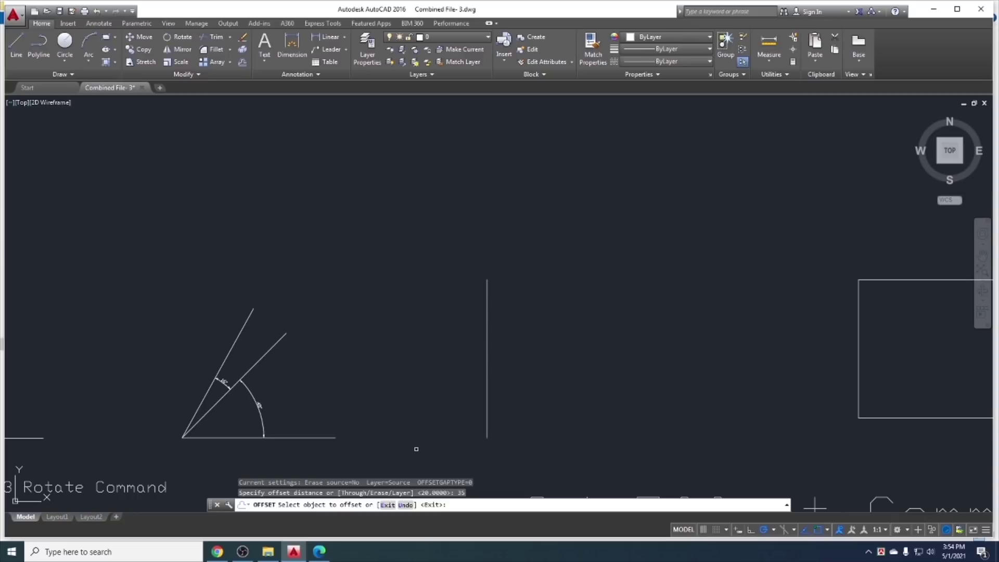
pyautogui.click(409, 504)
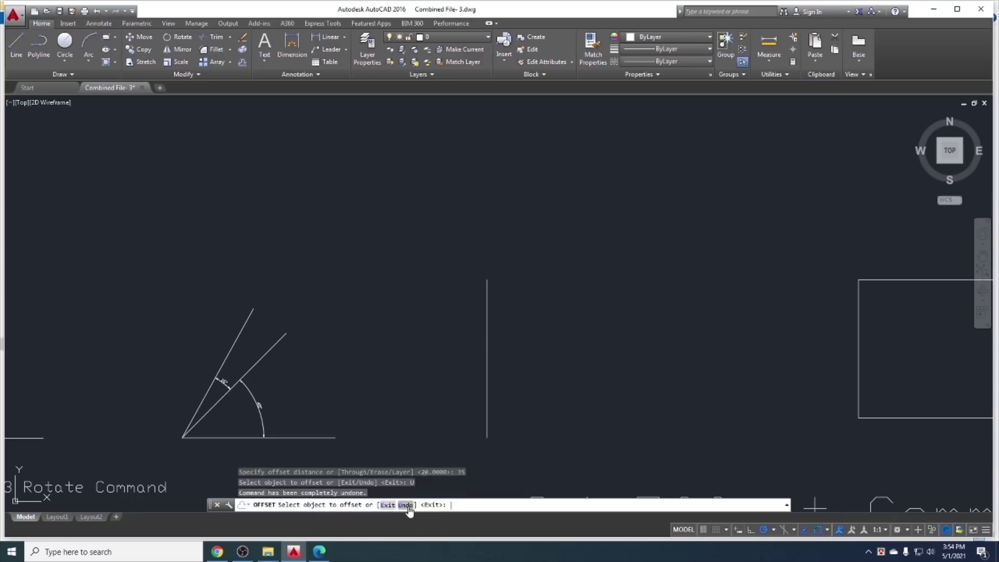
pyautogui.click(386, 505)
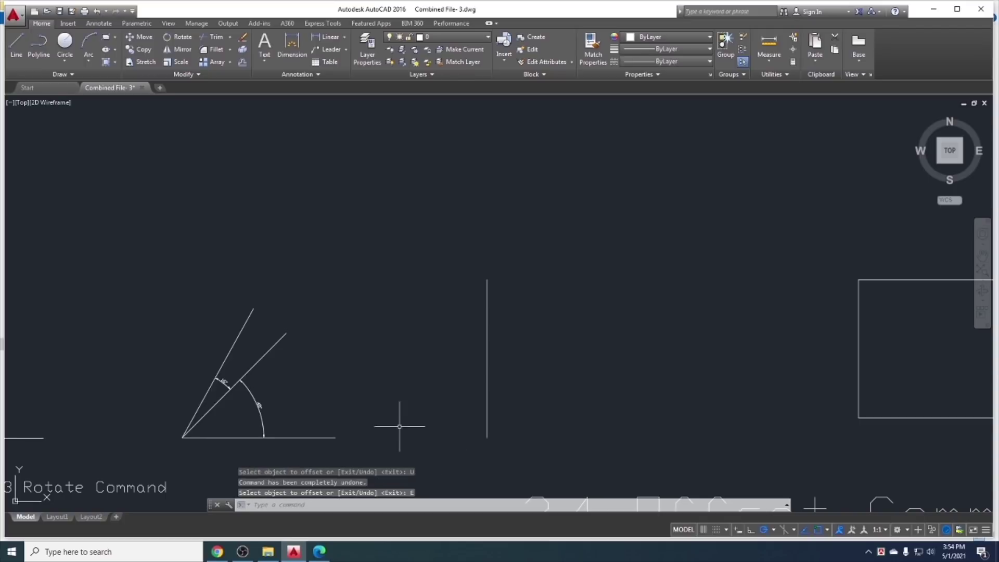
# Set Offset to keep copies on the source layer and default to Through
pyautogui.write('o')
pyautogui.press('Return')
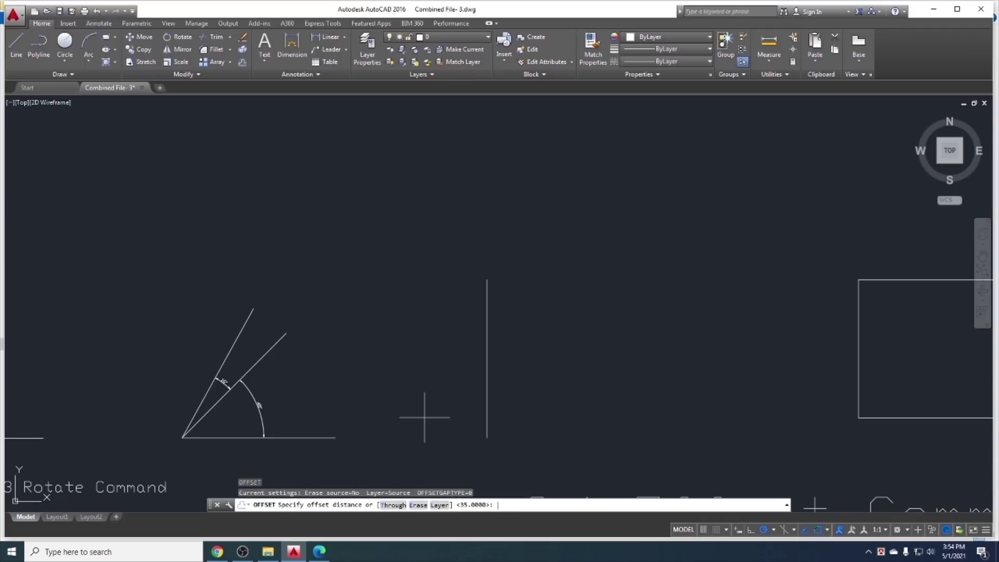
pyautogui.click(439, 506)
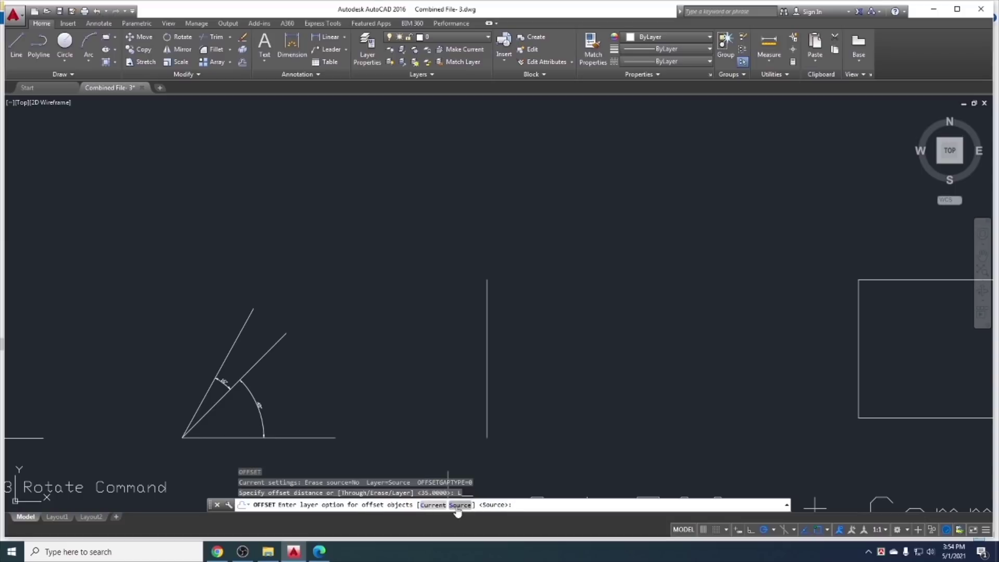
pyautogui.click(460, 506)
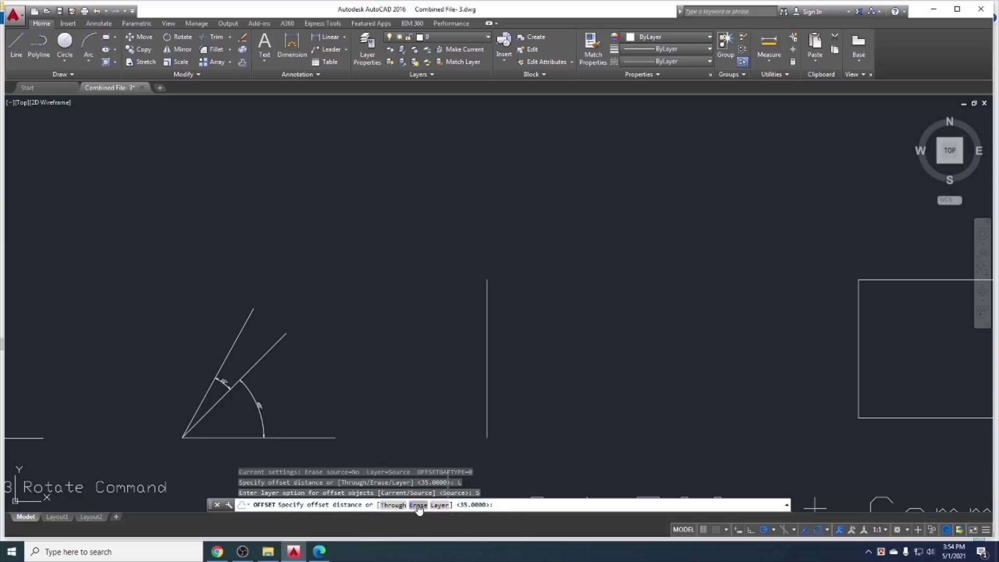
pyautogui.click(392, 505)
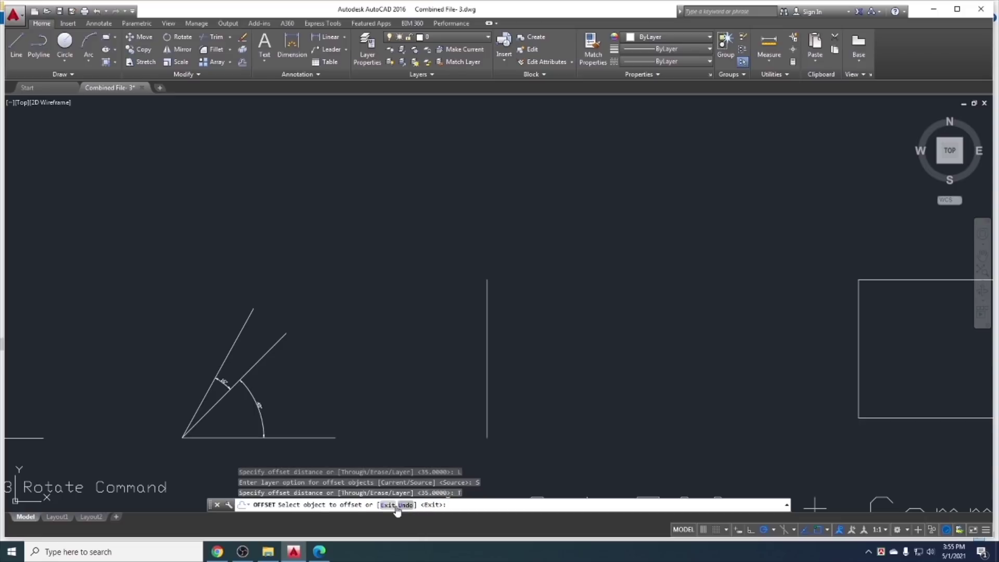
pyautogui.click(396, 505)
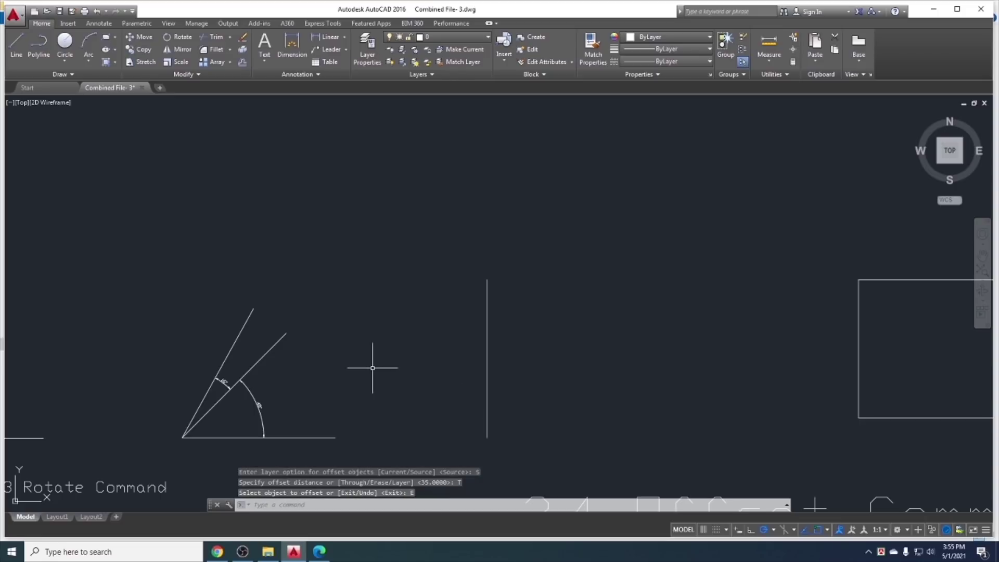
pyautogui.press('Return')
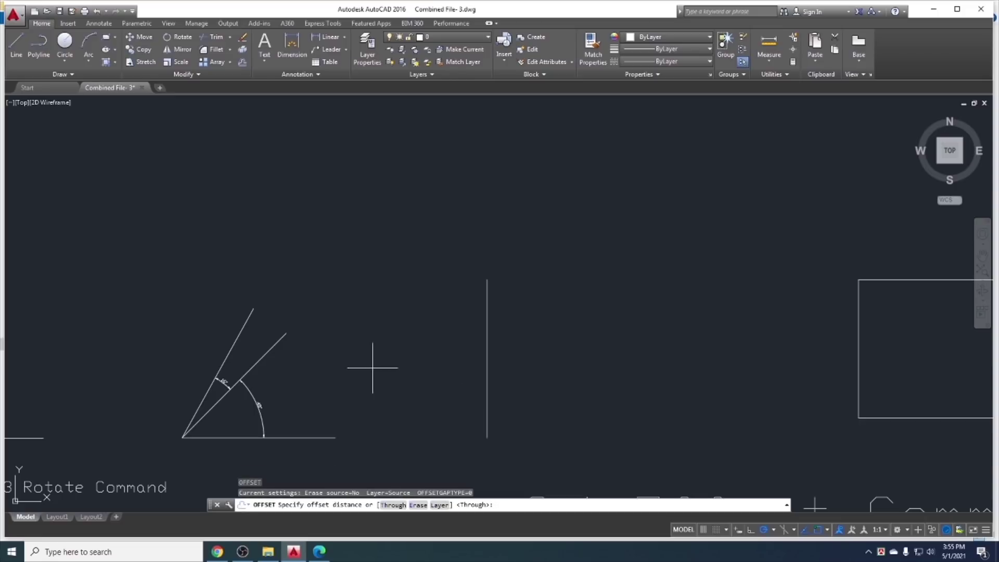
pyautogui.write('35')
pyautogui.press('Return')
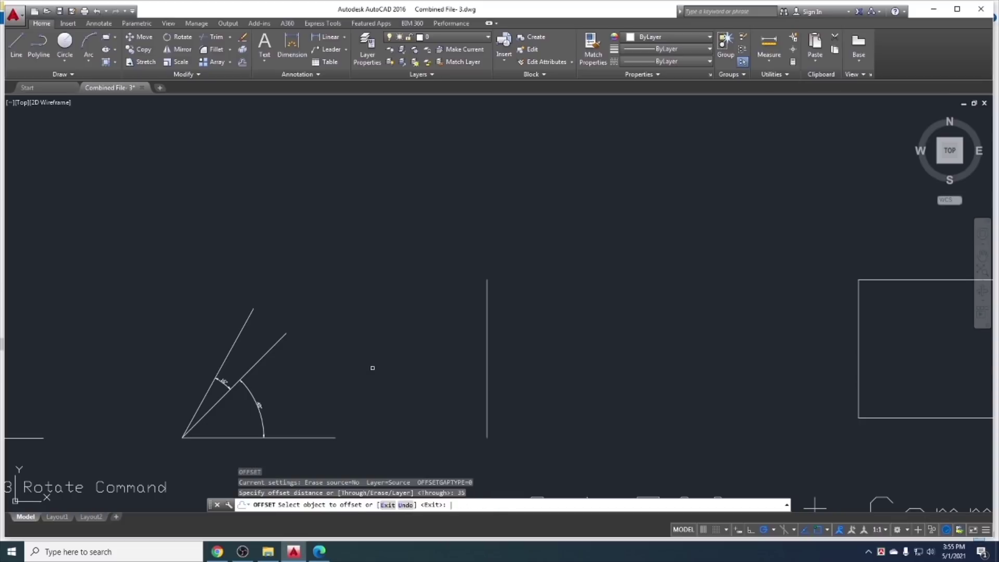
pyautogui.click(488, 387)
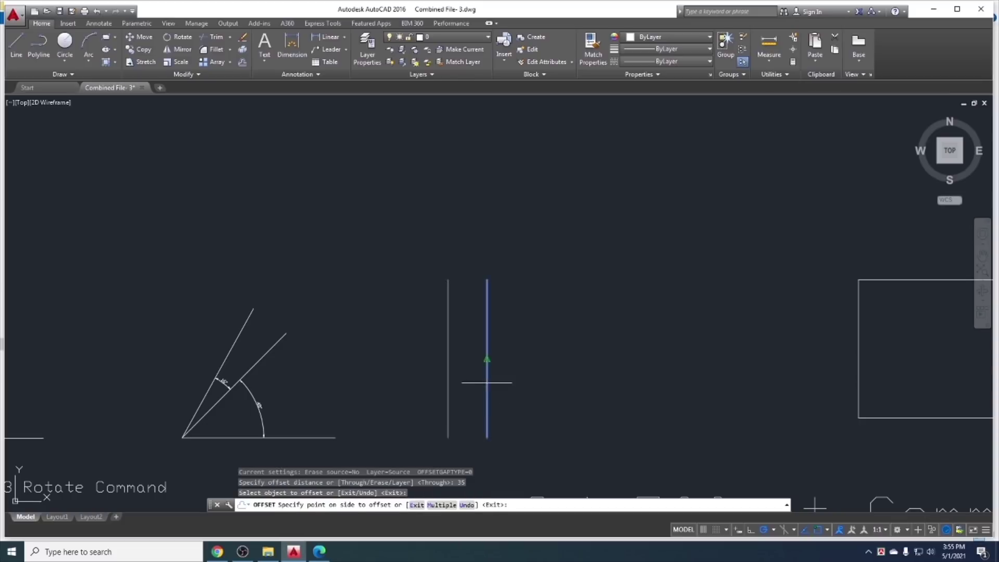
pyautogui.click(442, 505)
pyautogui.click(570, 391)
pyautogui.click(602, 379)
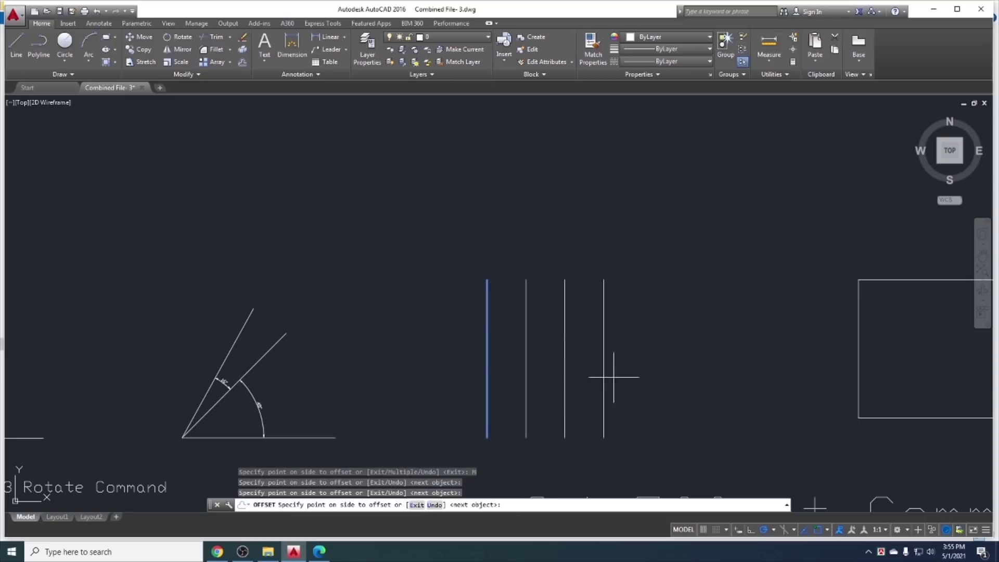
pyautogui.click(739, 354)
pyautogui.click(416, 333)
pyautogui.click(313, 332)
pyautogui.click(234, 312)
pyautogui.click(172, 291)
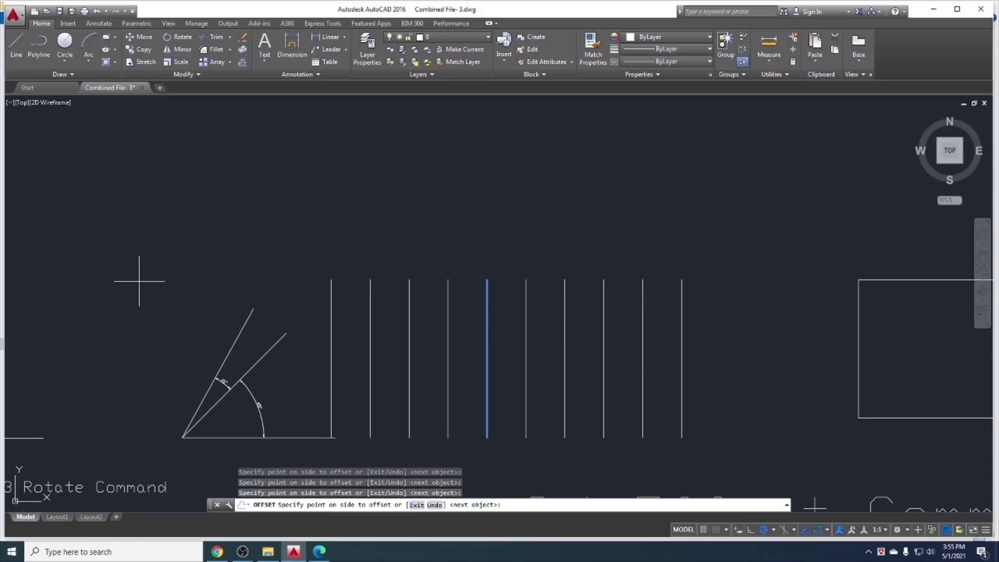
pyautogui.click(710, 321)
pyautogui.click(754, 328)
pyautogui.click(884, 336)
pyautogui.click(918, 338)
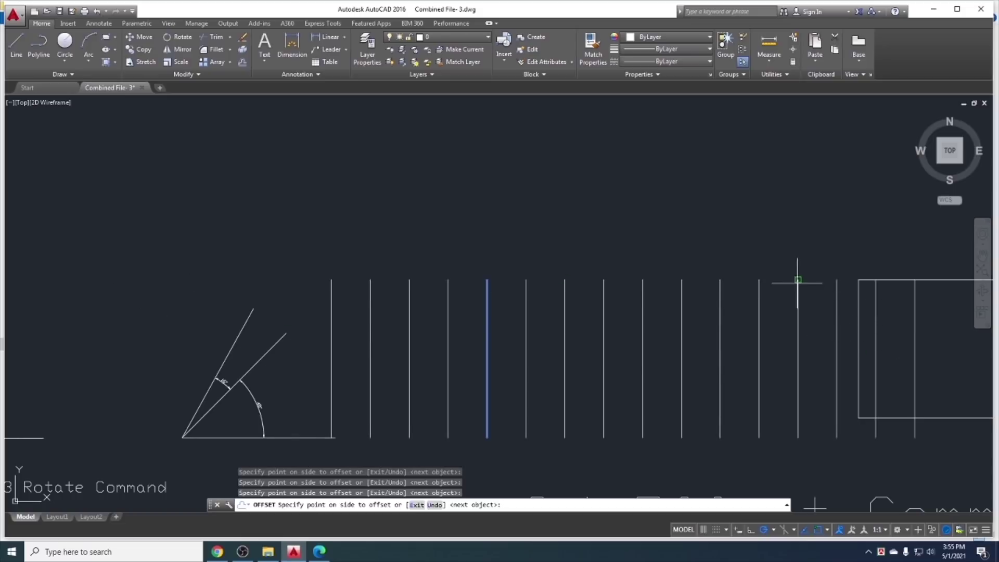
pyautogui.click(236, 304)
pyautogui.click(172, 300)
pyautogui.click(79, 290)
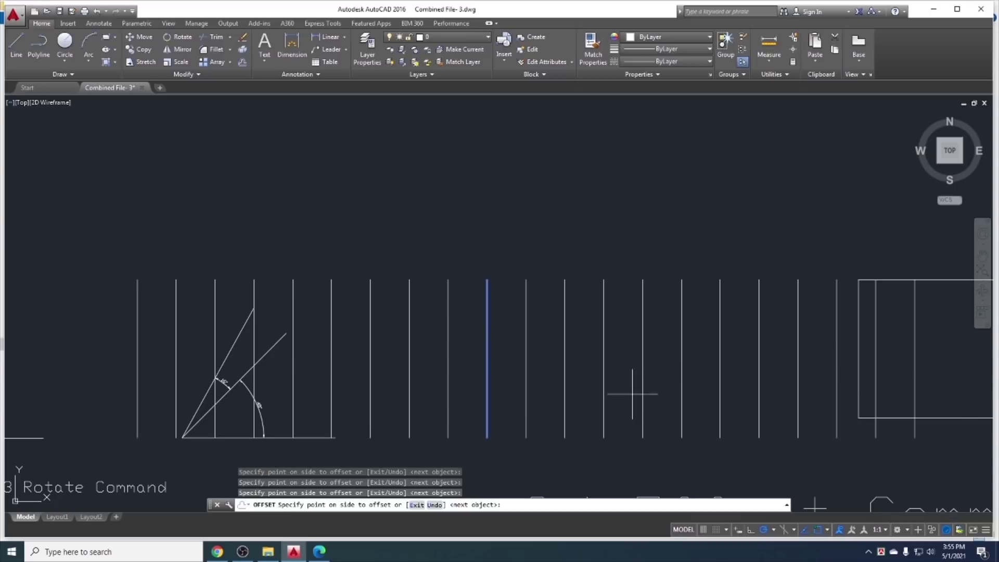
pyautogui.press('Escape')
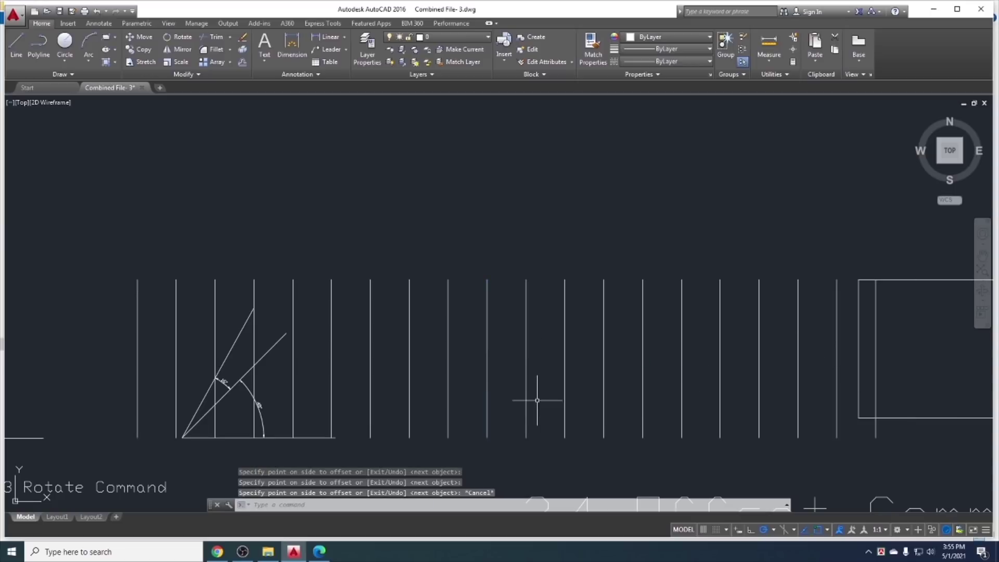
pyautogui.hotkey('ctrl', 'z')
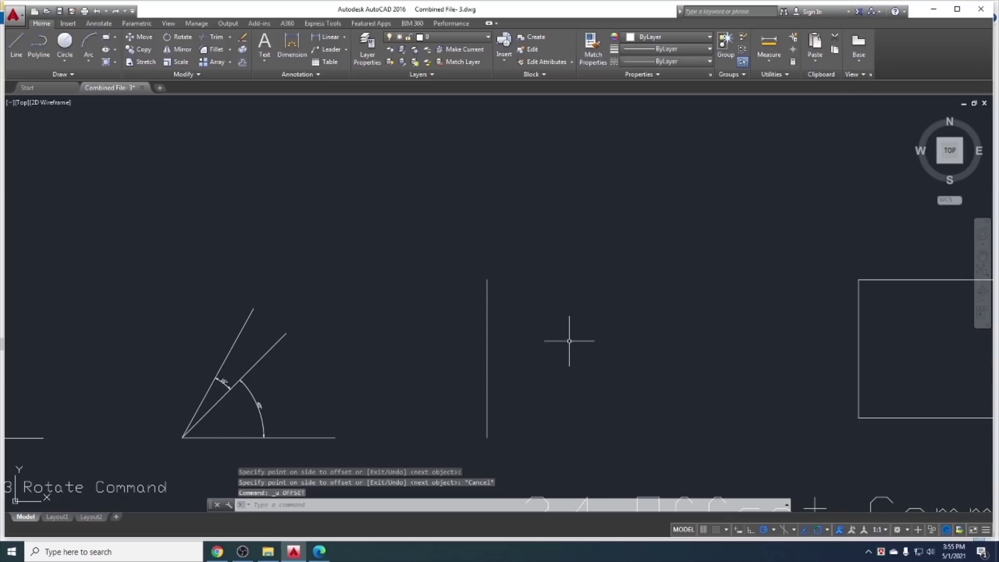
pyautogui.click(242, 62)
pyautogui.write('3')
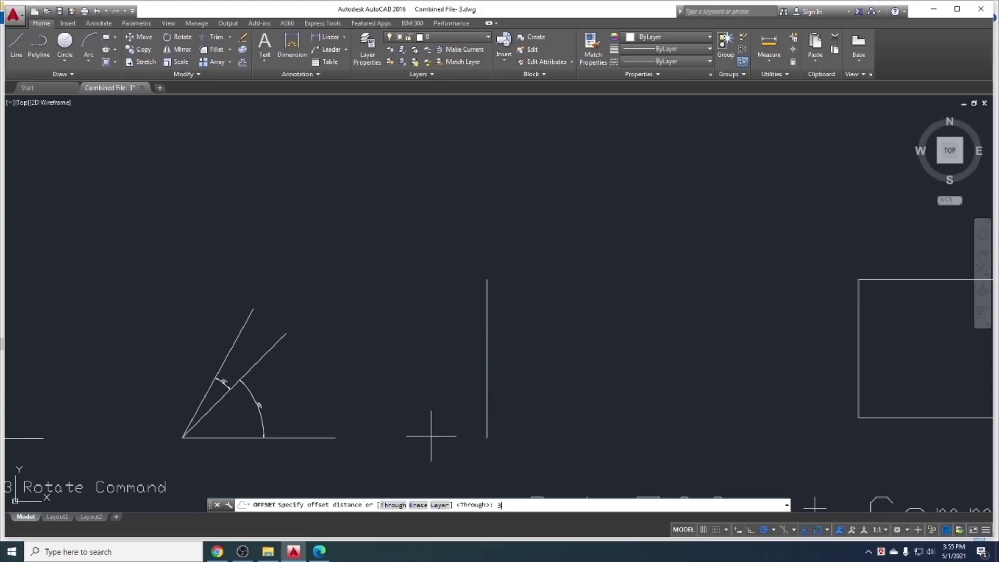
pyautogui.write('5')
pyautogui.press('Return')
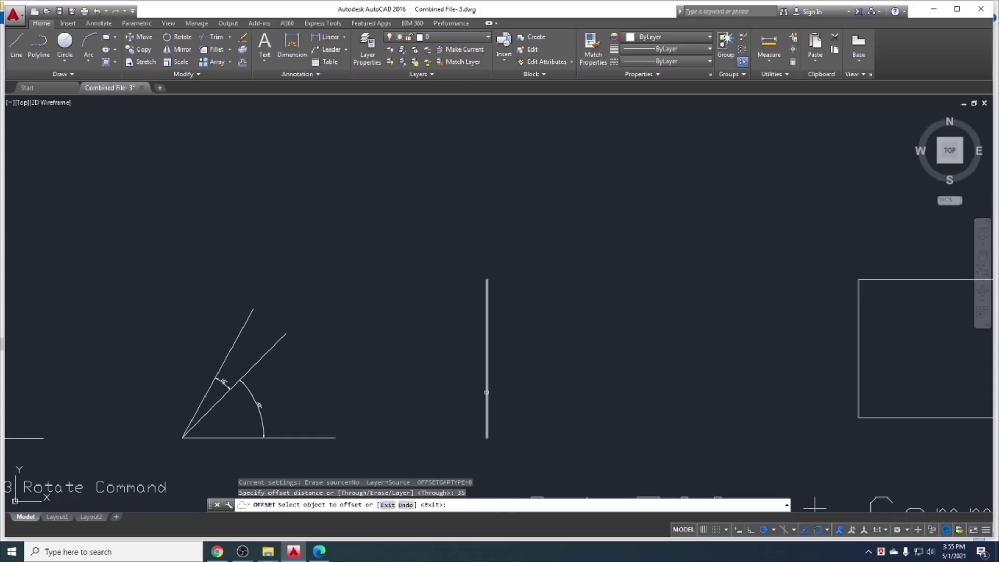
pyautogui.click(487, 390)
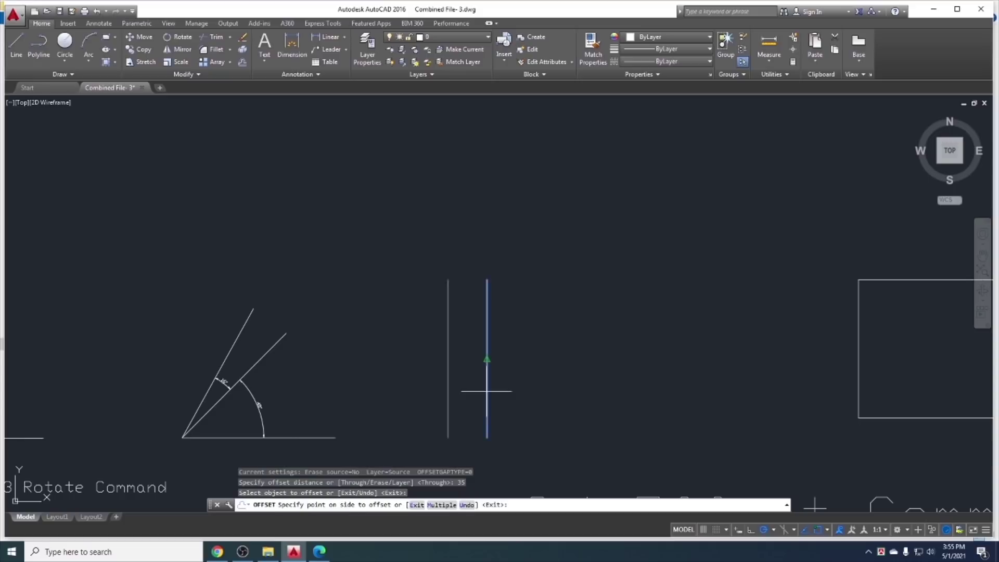
pyautogui.click(441, 505)
pyautogui.click(614, 417)
pyautogui.click(729, 393)
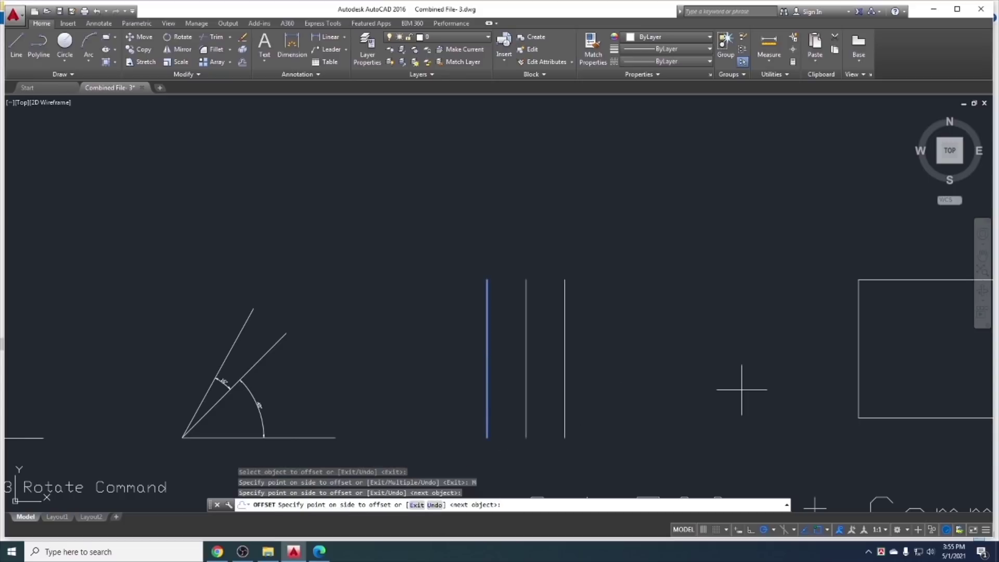
pyautogui.click(780, 389)
pyautogui.click(858, 385)
pyautogui.doubleClick(928, 375)
pyautogui.click(359, 366)
pyautogui.click(281, 349)
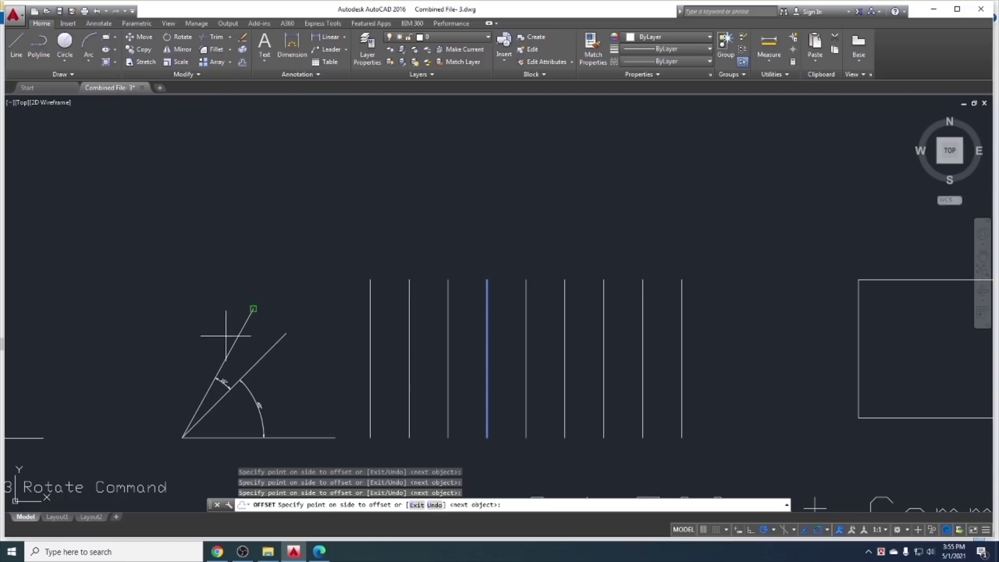
pyautogui.click(203, 330)
pyautogui.click(166, 320)
pyautogui.click(141, 314)
pyautogui.press('Escape')
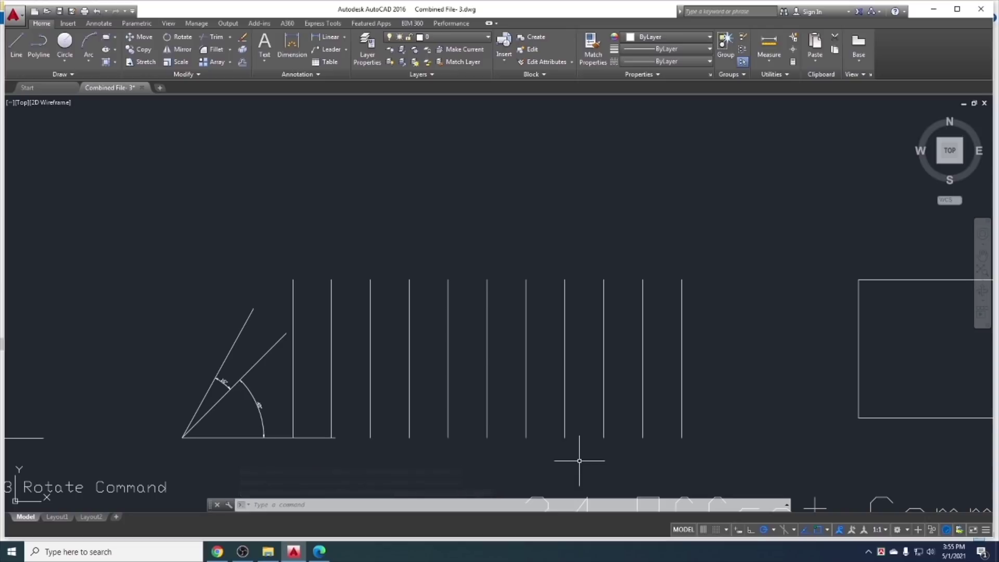
pyautogui.hotkey('ctrl', 'z')
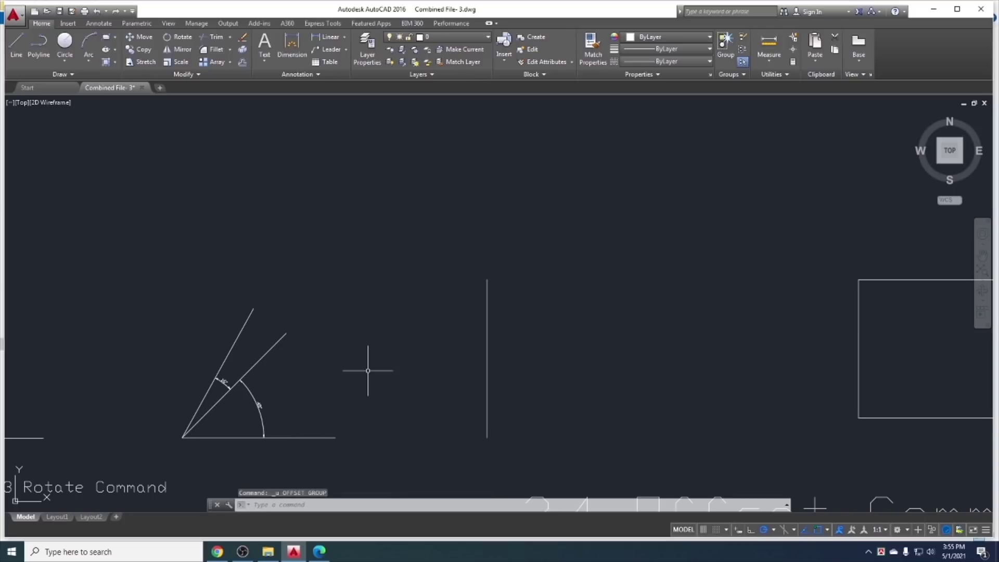
# Offset the rectangle 25 units outward, creating a sharp-cornered outer copy
pyautogui.scroll(-3, 258, 364)
pyautogui.moveTo(424, 379); pyautogui.dragTo(381, 372, button='middle')
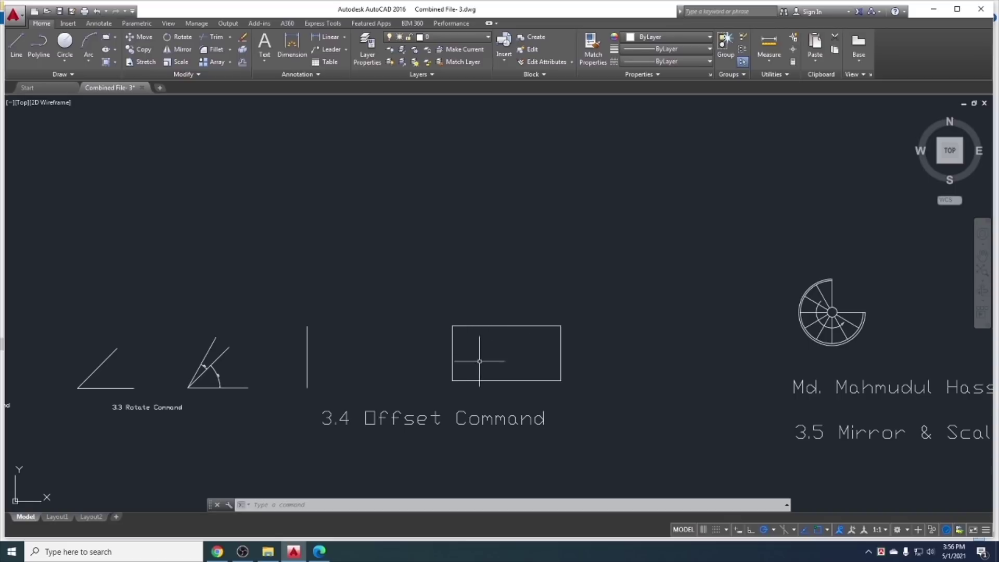
pyautogui.click(475, 345)
pyautogui.click(456, 307)
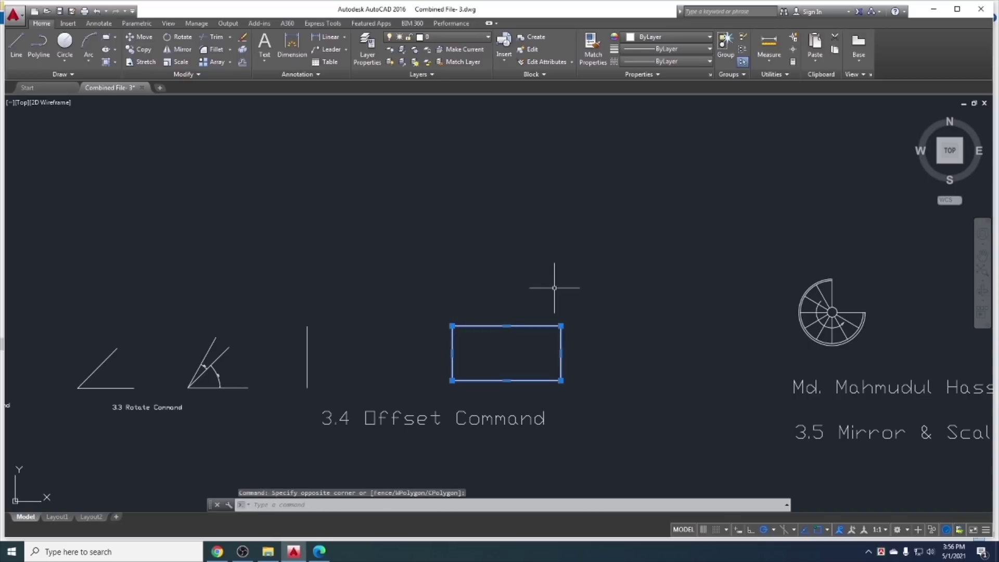
pyautogui.write('o')
pyautogui.press('Return')
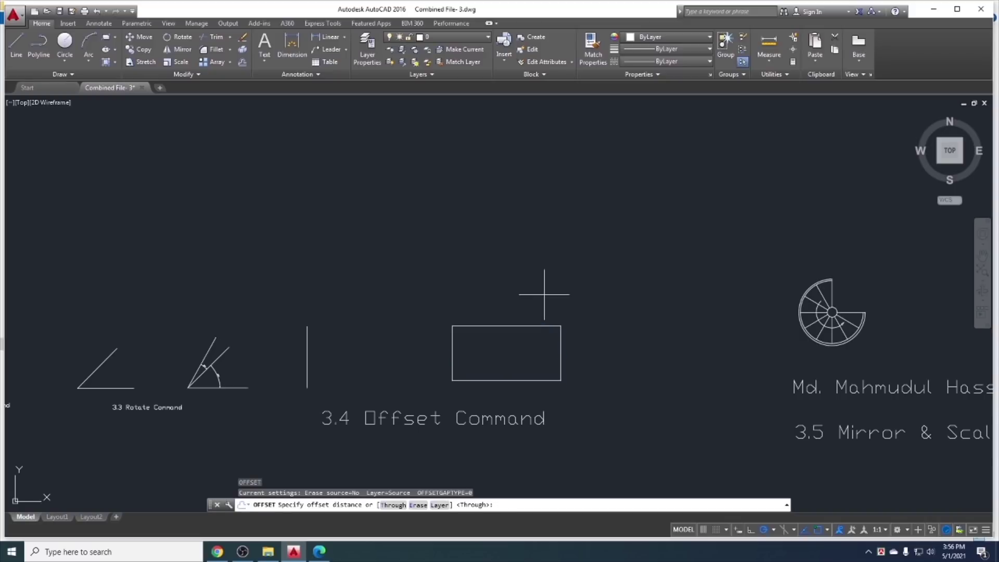
pyautogui.write('5')
pyautogui.press('Return')
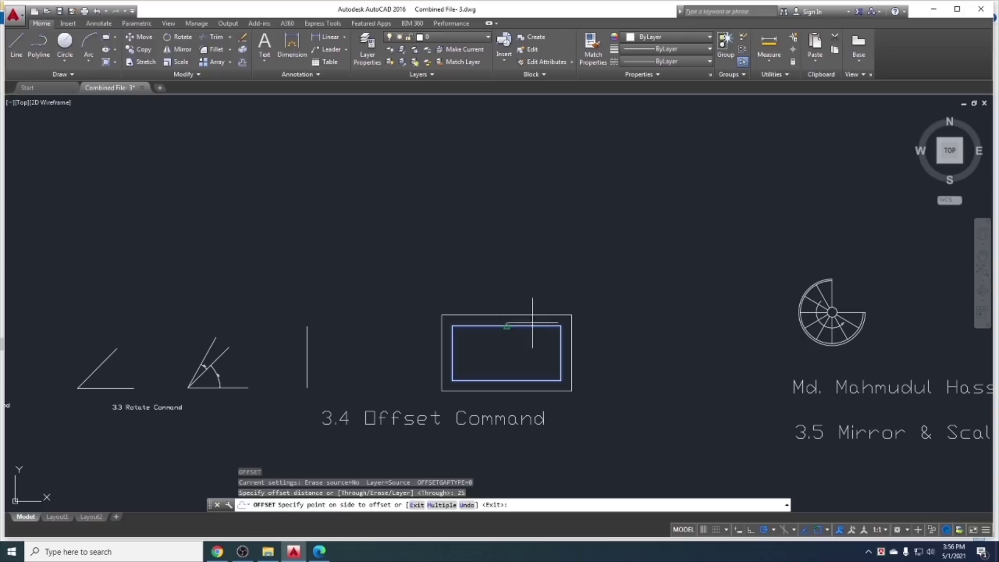
pyautogui.click(595, 285)
pyautogui.scroll(2, 477, 295)
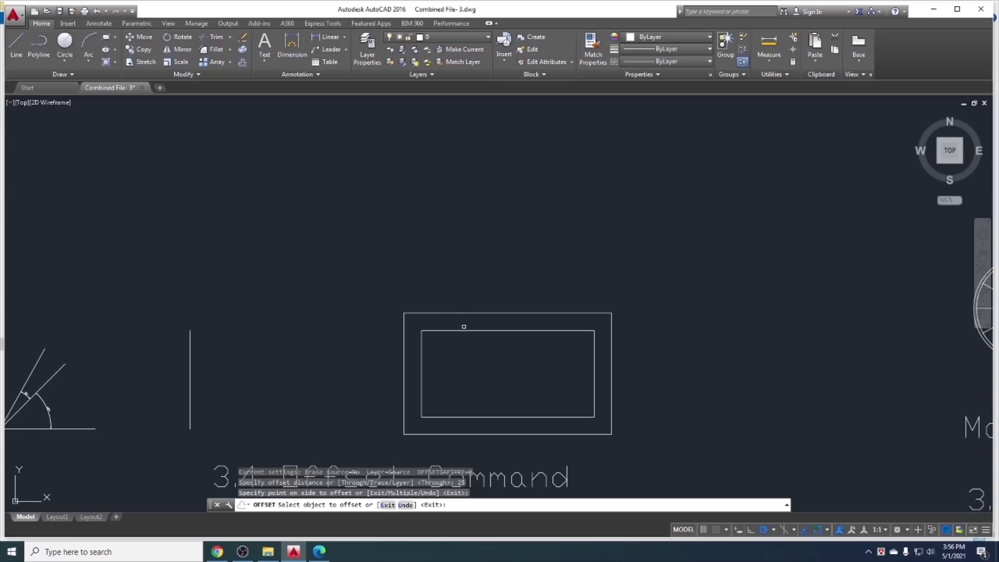
pyautogui.press('Escape')
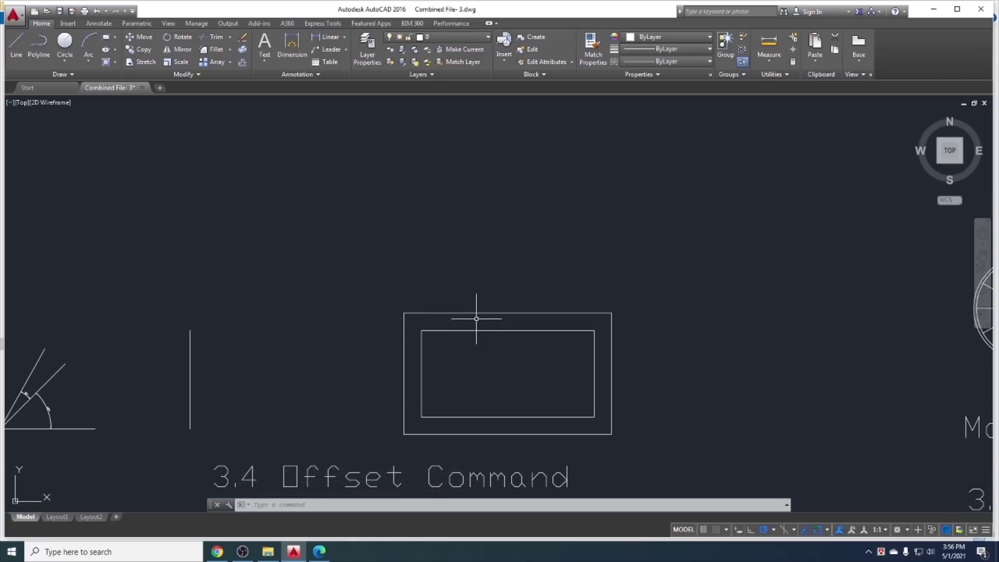
# Delete the outer offset rectangle, then start and cancel another 25-unit rectangle offset
pyautogui.moveTo(476, 319); pyautogui.dragTo(451, 295)
pyautogui.press('Delete')
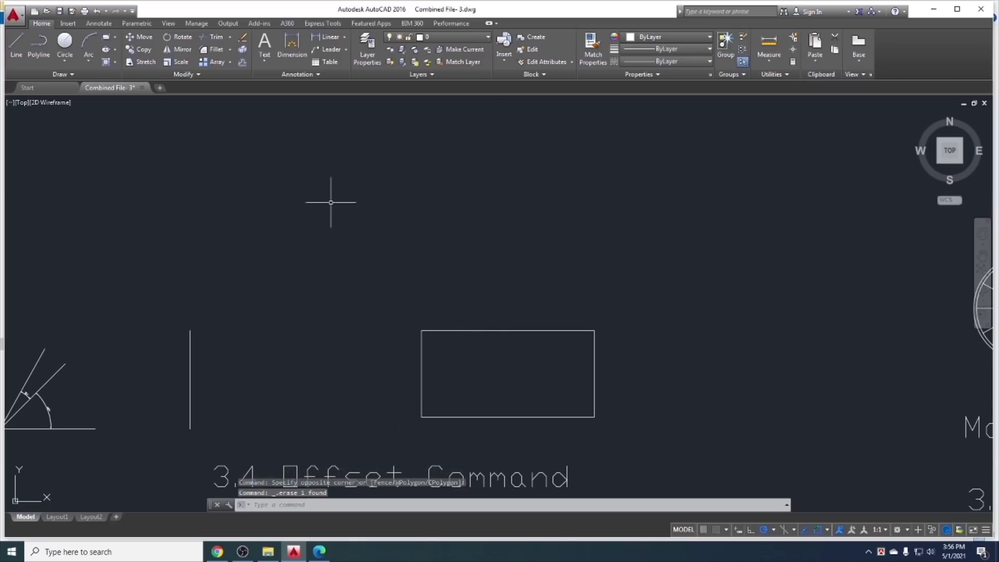
pyautogui.click(242, 64)
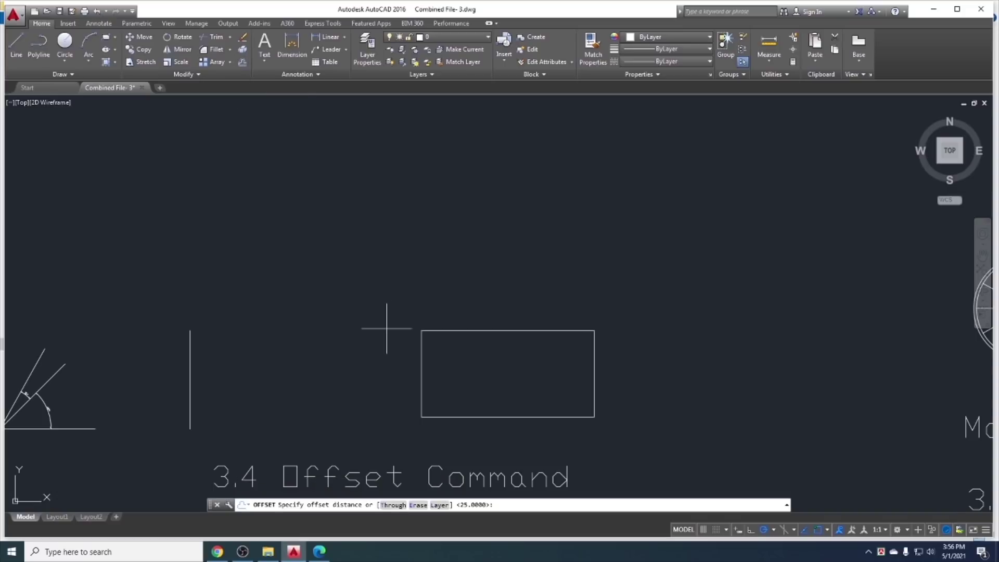
pyautogui.press('Return')
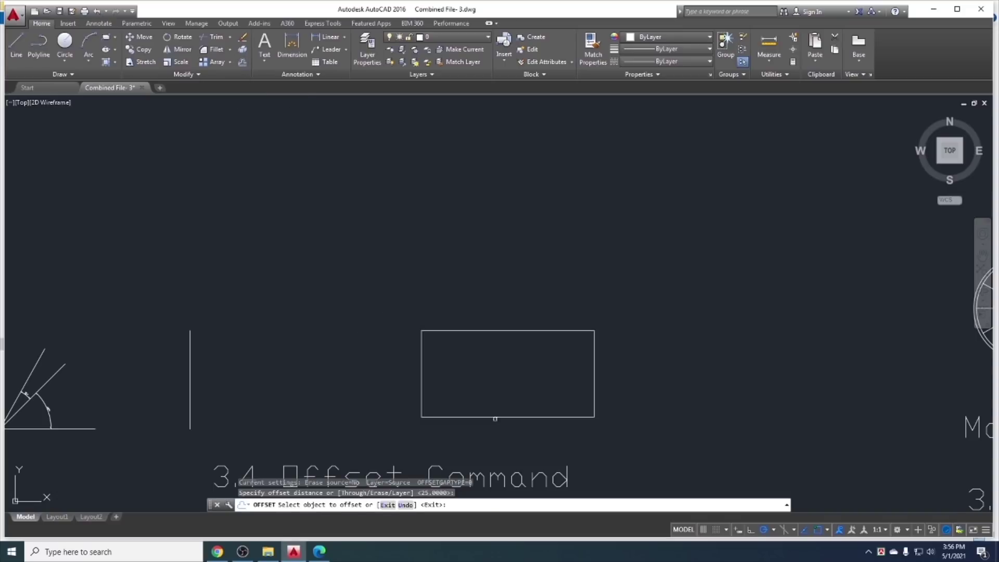
pyautogui.click(476, 331)
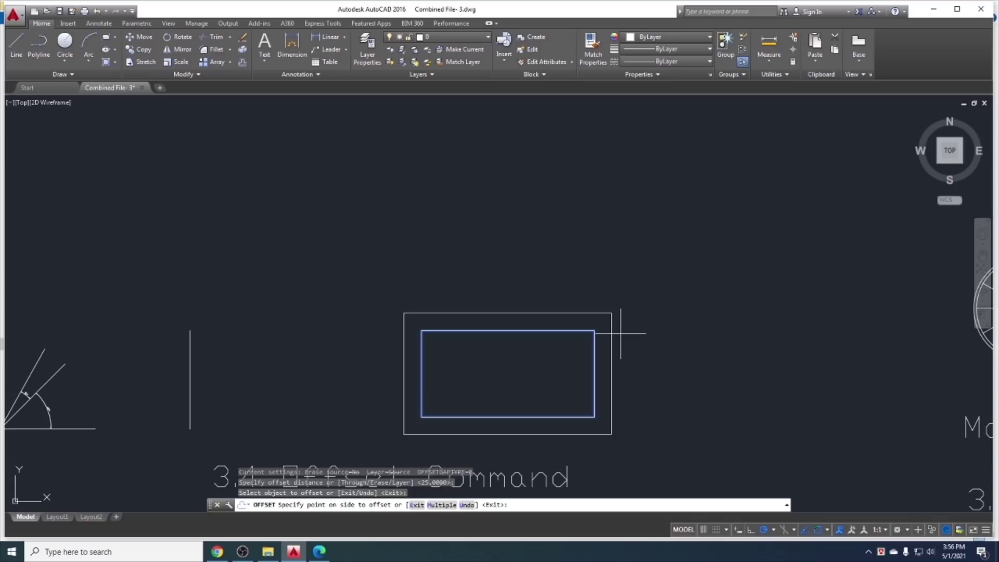
pyautogui.press('Escape')
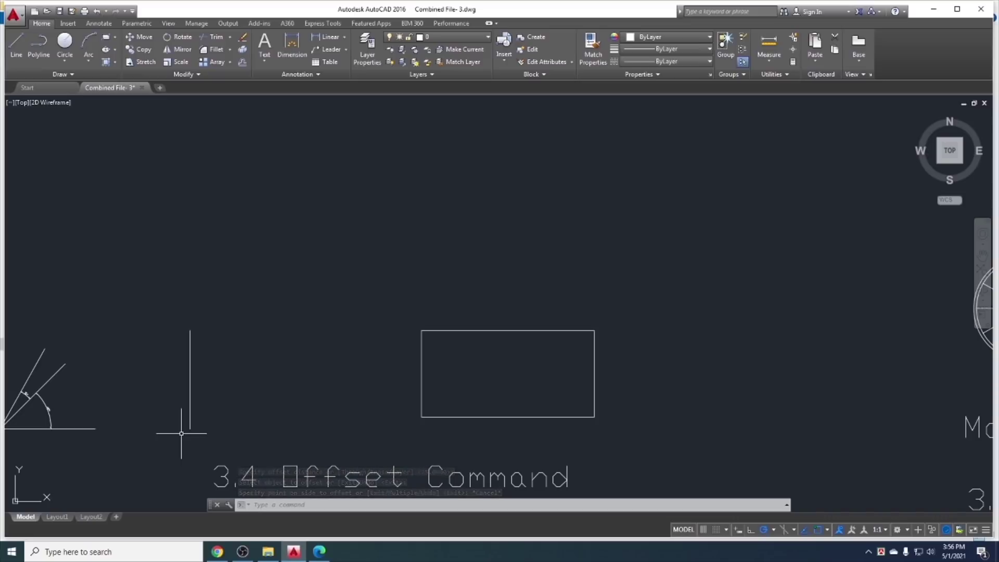
# Set the OFFSETGAPTYPE system variable to 1 for rounded corners
pyautogui.write('off')
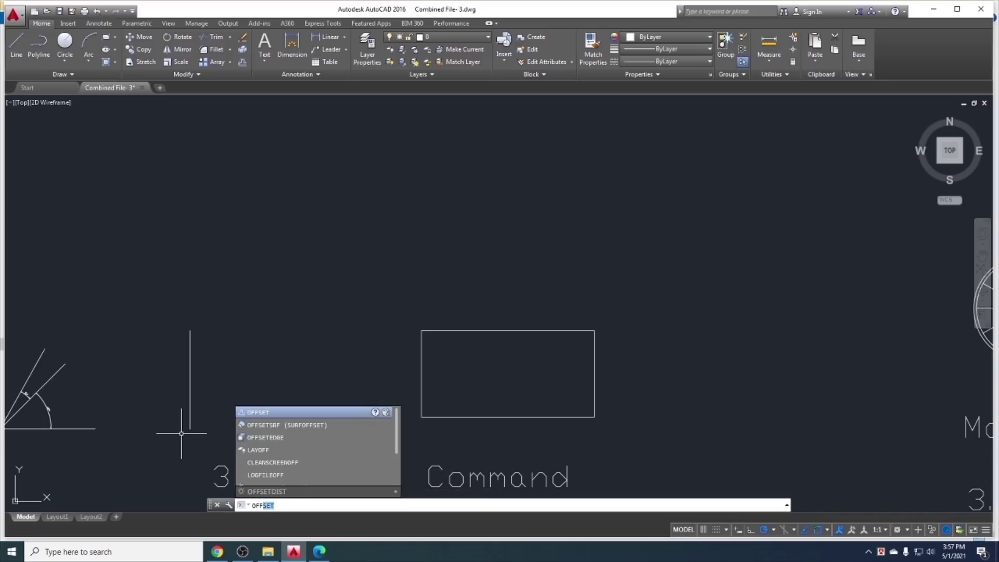
pyautogui.write('sega')
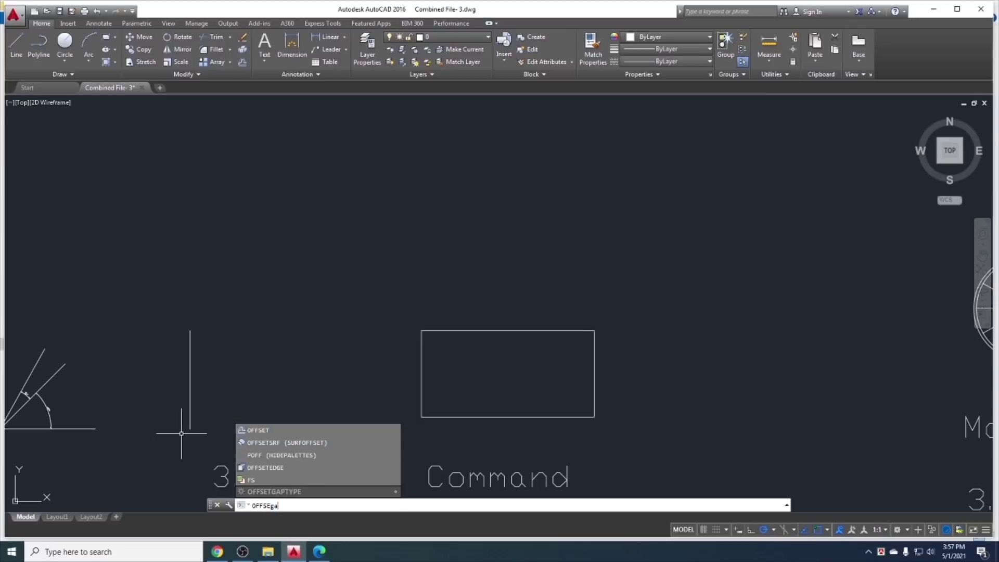
pyautogui.write('ptyp')
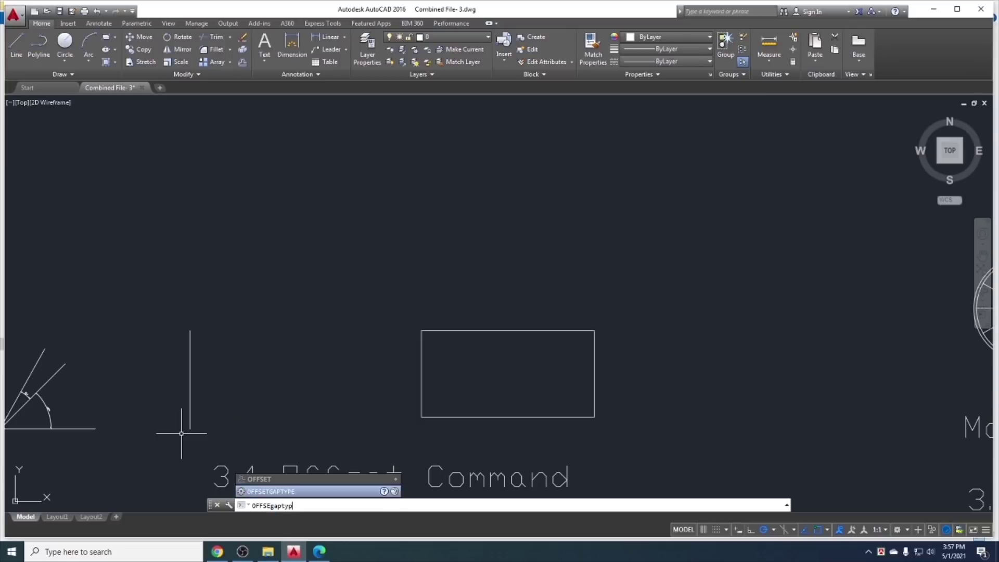
pyautogui.write('e')
pyautogui.write('t')
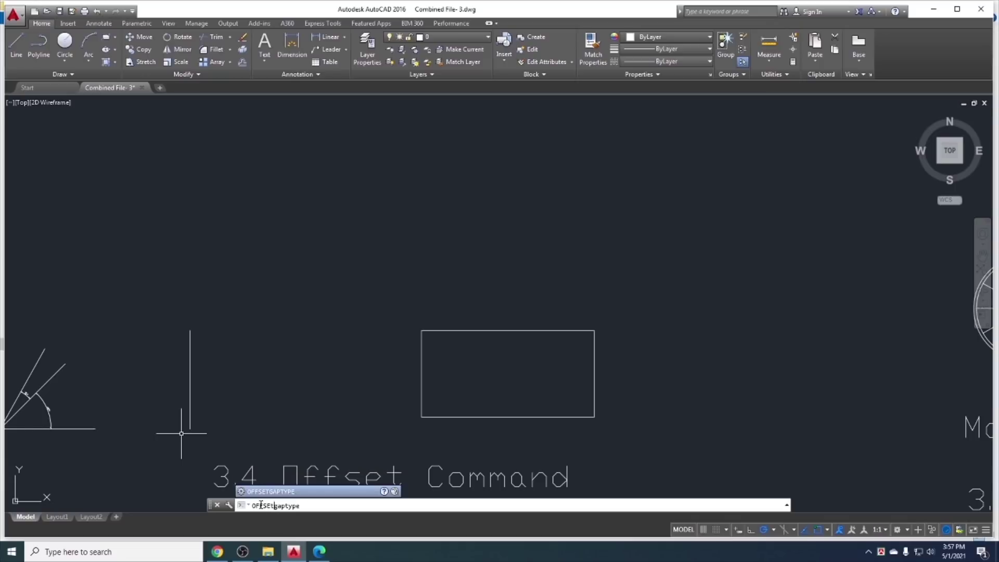
pyautogui.click(305, 506)
pyautogui.press('Return')
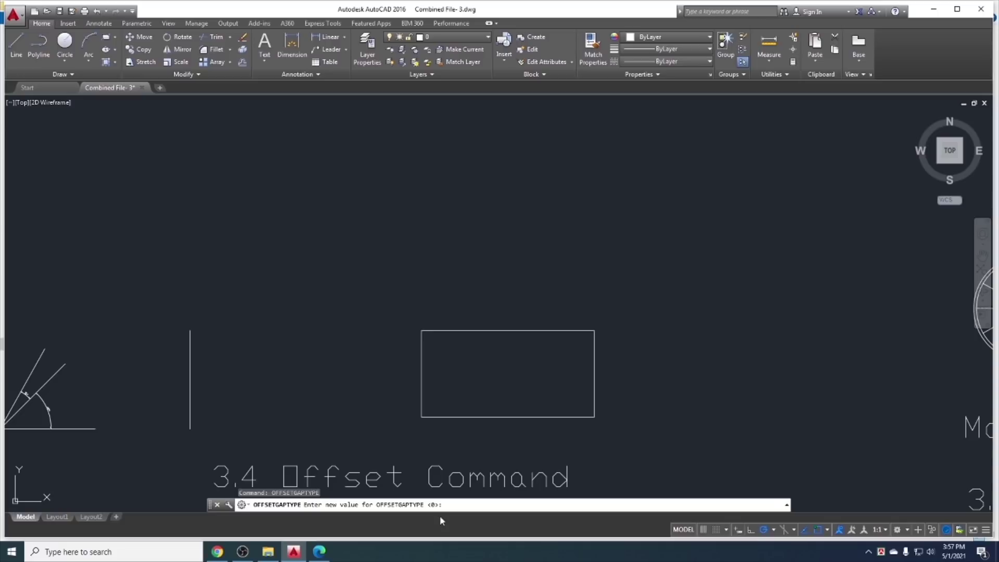
pyautogui.write('1')
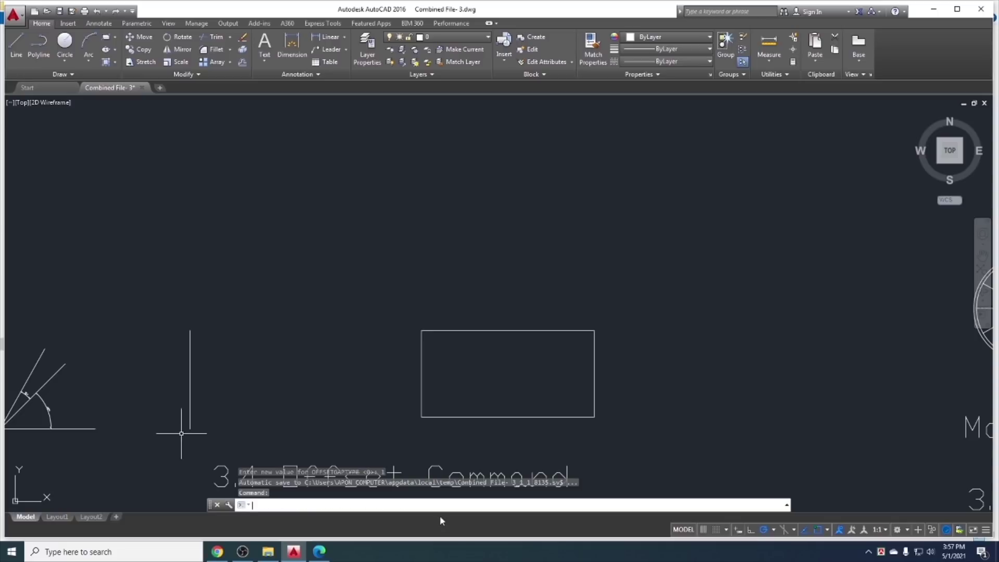
pyautogui.press('Return')
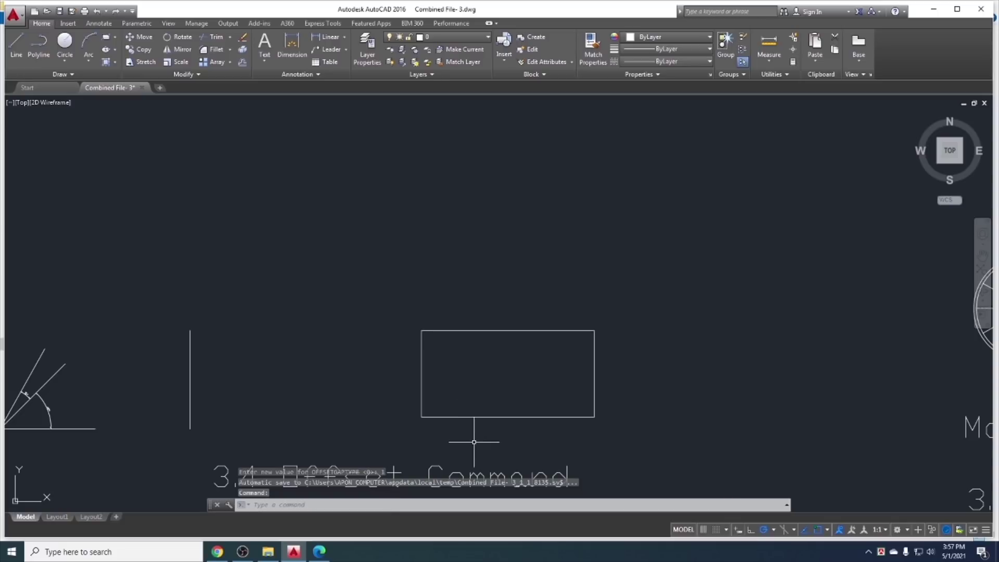
# Offset the rectangle outward by 25, producing a rounded-corner outline
pyautogui.click(242, 61)
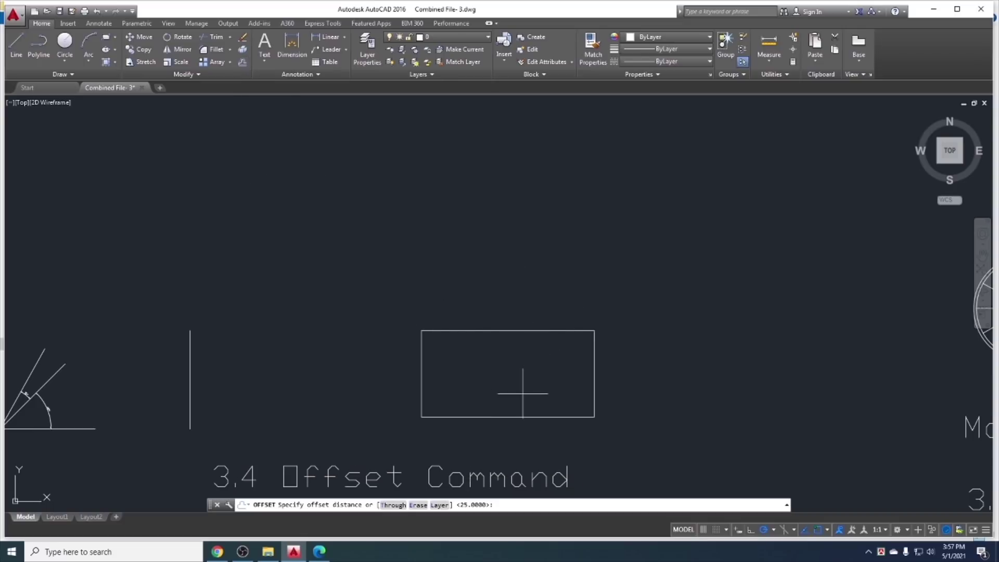
pyautogui.write('25')
pyautogui.press('Return')
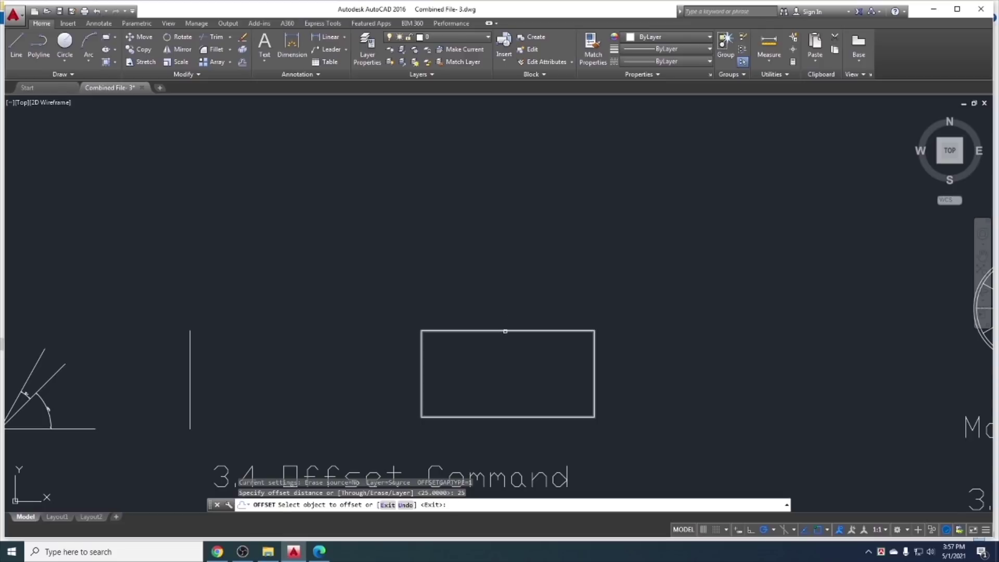
pyautogui.click(507, 330)
pyautogui.click(562, 309)
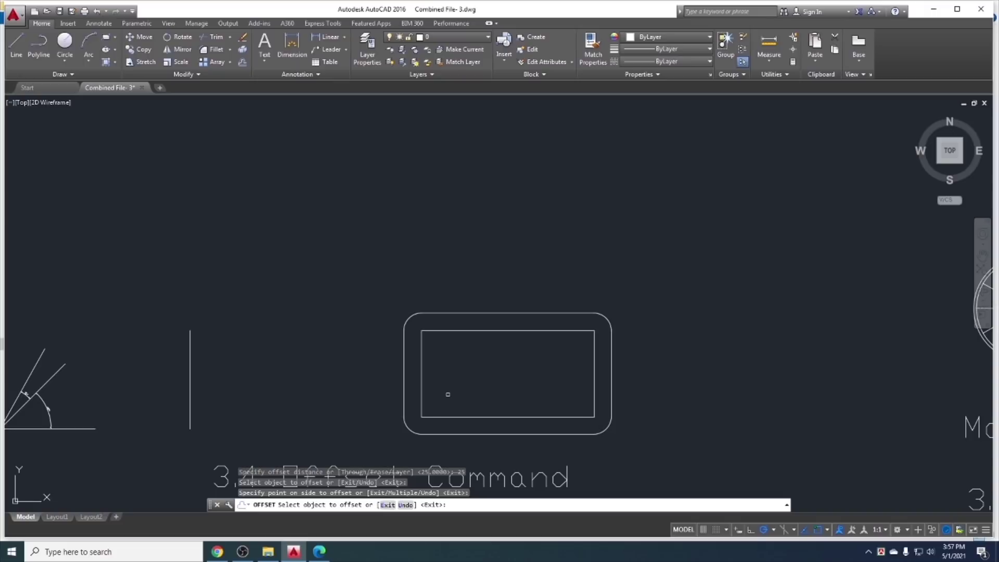
# Undo the rounded offset and set OFFSETGAPTYPE to 2 for chamfered corners
pyautogui.hotkey('ctrl', 'z')
pyautogui.press('Escape')
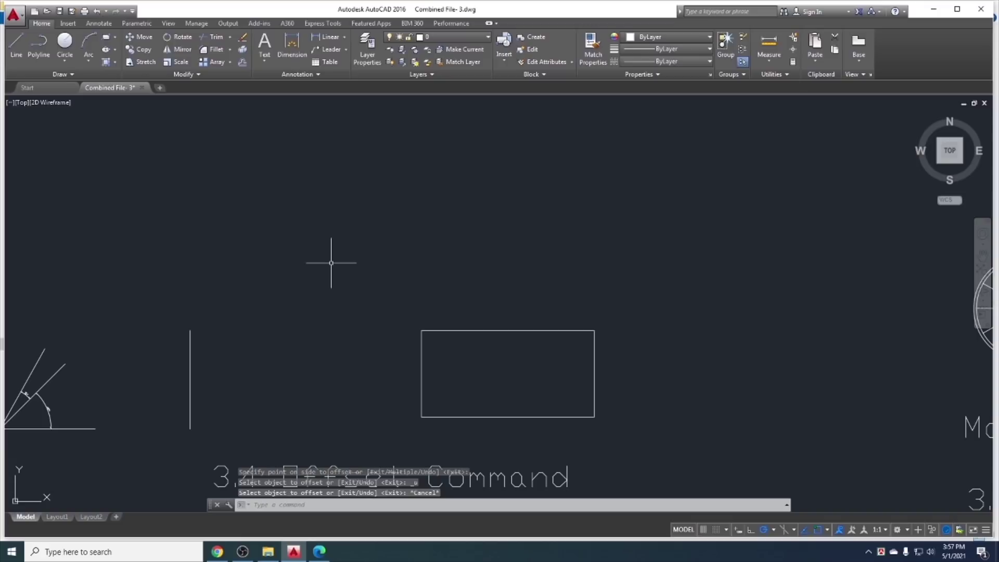
pyautogui.write('offse')
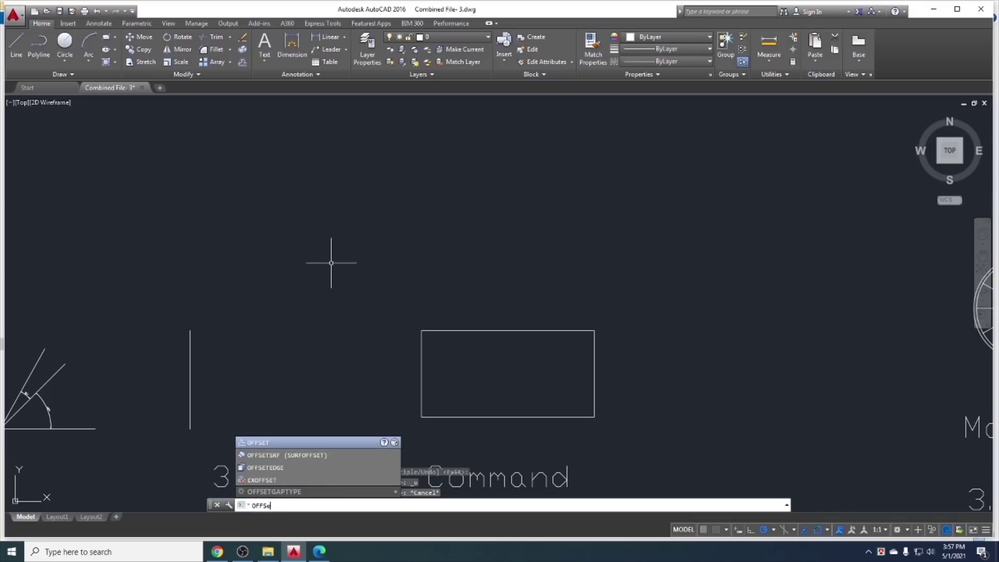
pyautogui.write('tapty')
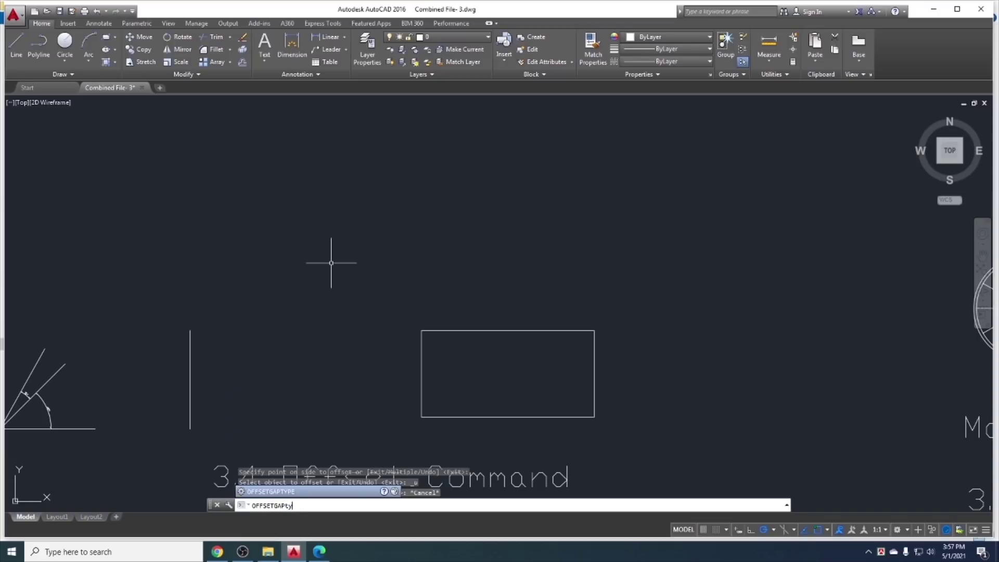
pyautogui.write('p')
pyautogui.press('Return')
pyautogui.write('2')
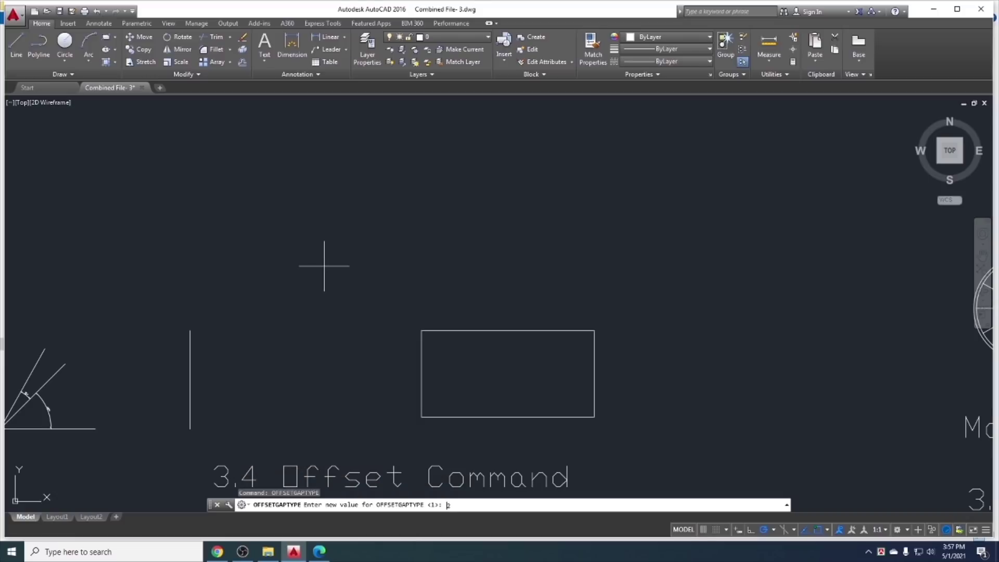
pyautogui.press('Return')
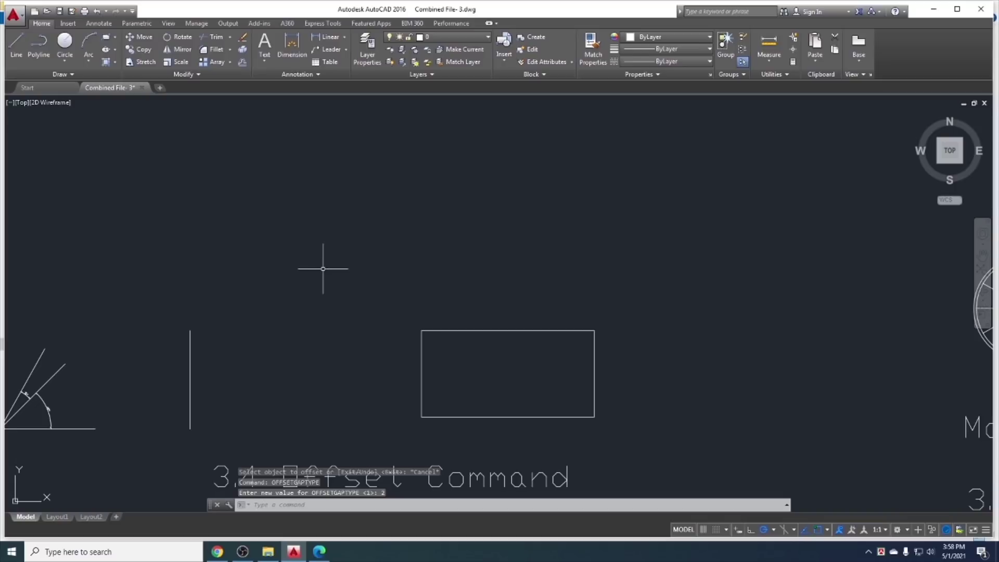
# Offset the rectangle outward by 25, producing a chamfered-corner outline
pyautogui.click(237, 63)
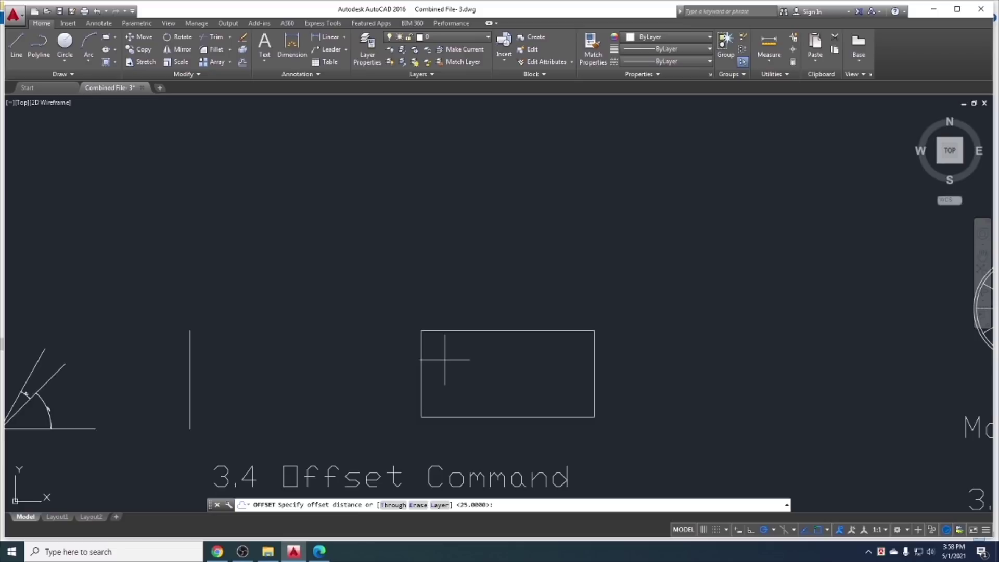
pyautogui.press('Return')
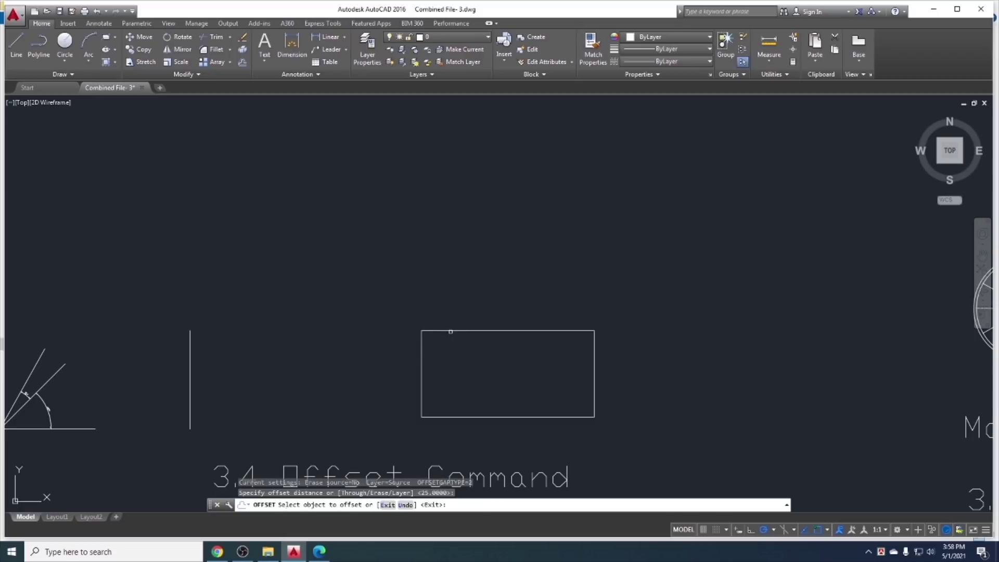
pyautogui.click(451, 331)
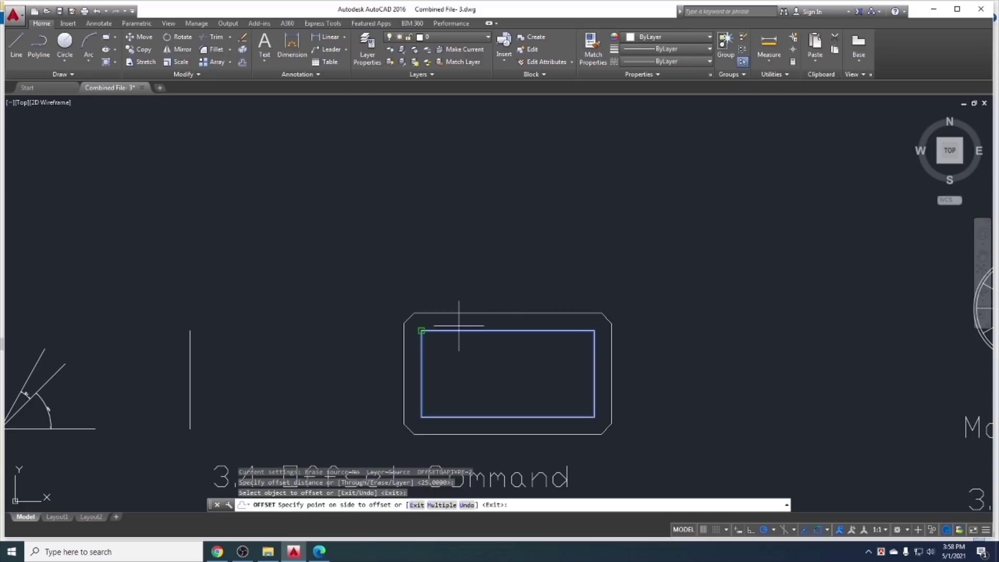
pyautogui.click(562, 286)
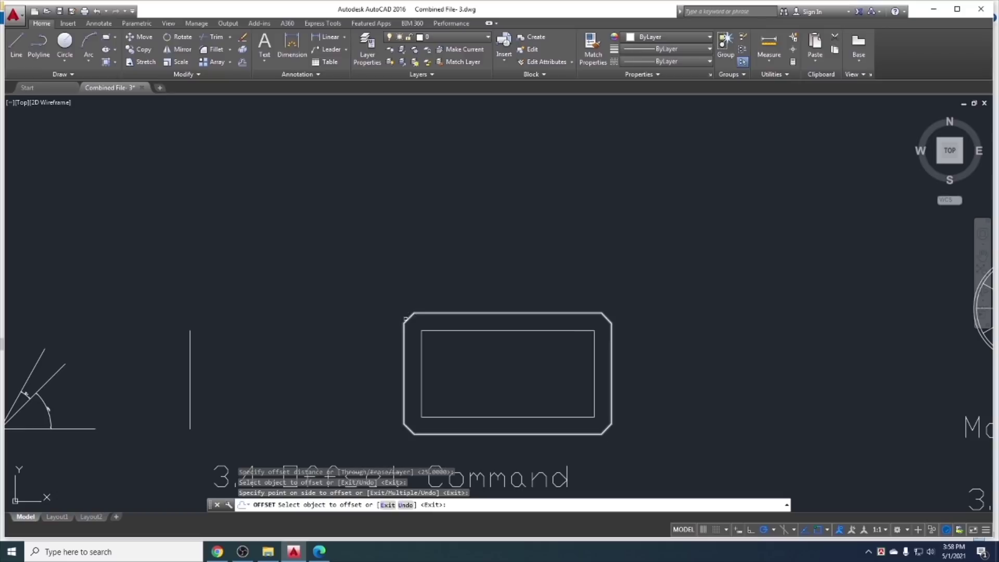
pyautogui.press('Escape')
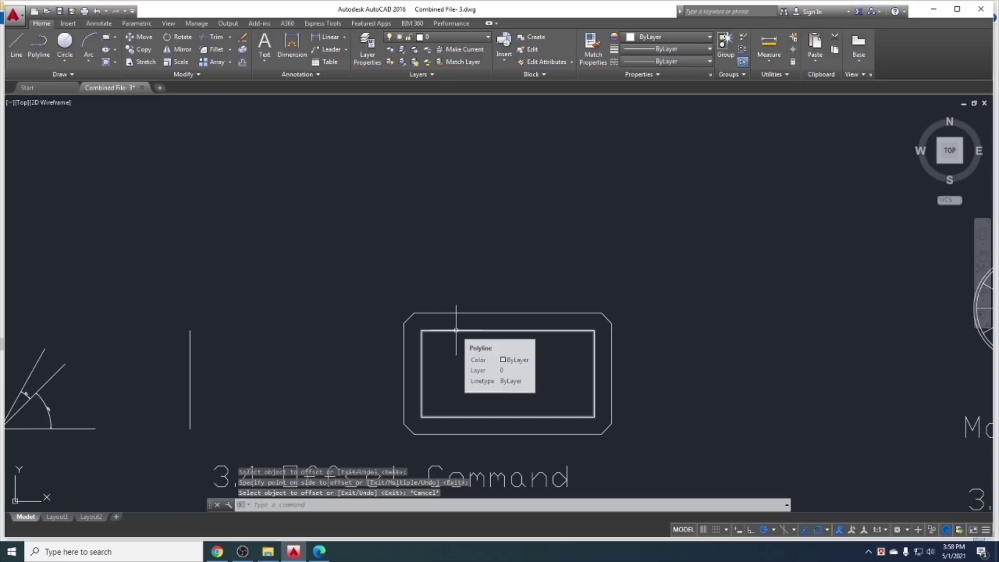
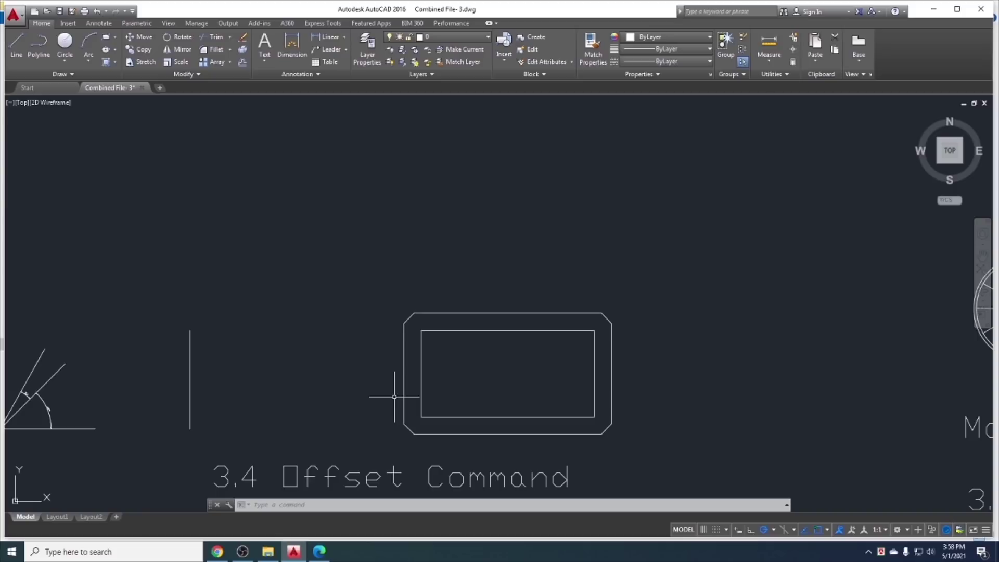
# Set OFFSETGAPTYPE to 0 so offset corners stay sharp
pyautogui.write('OFFS')
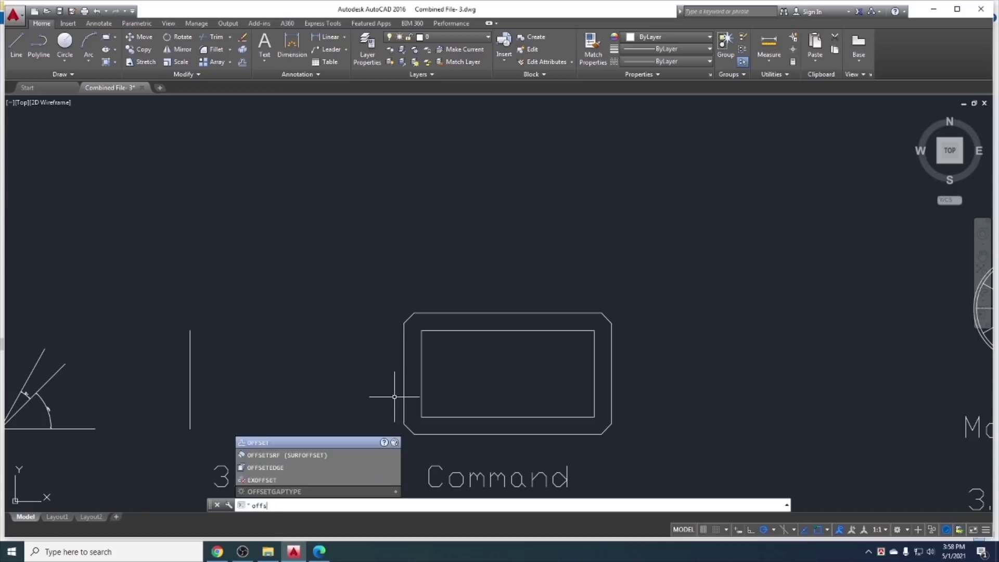
pyautogui.write('eTGAP')
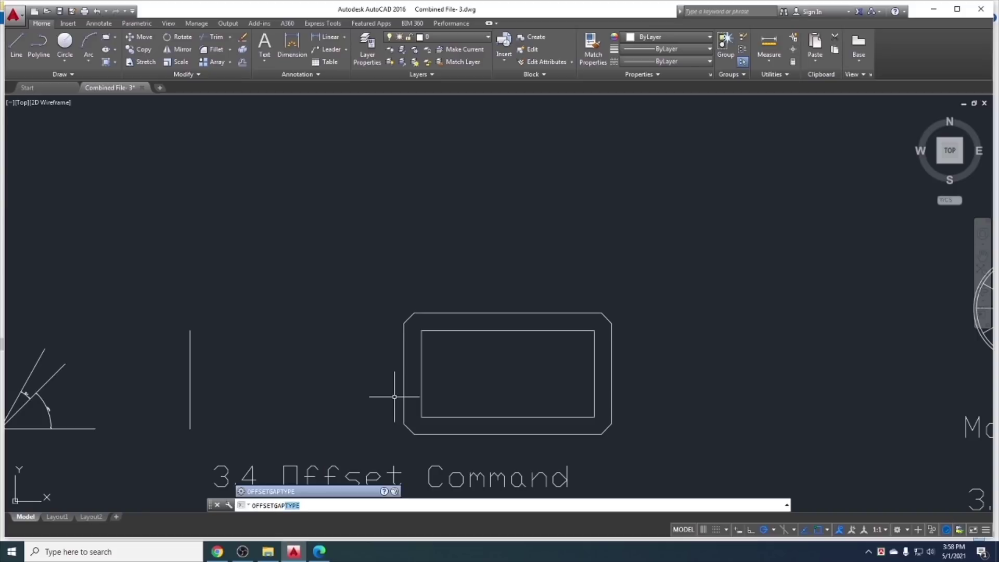
pyautogui.press('Return')
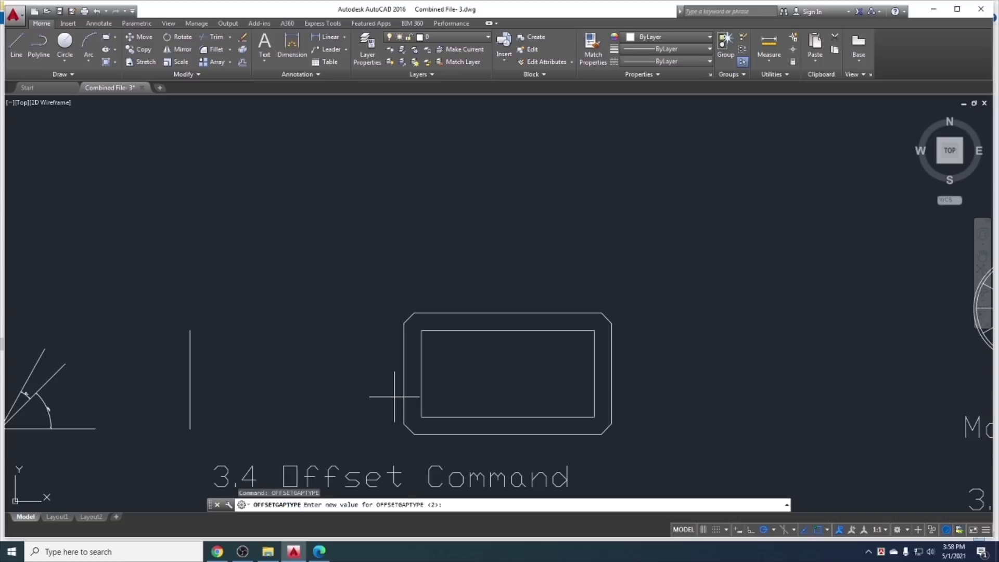
pyautogui.write('0')
pyautogui.press('Return')
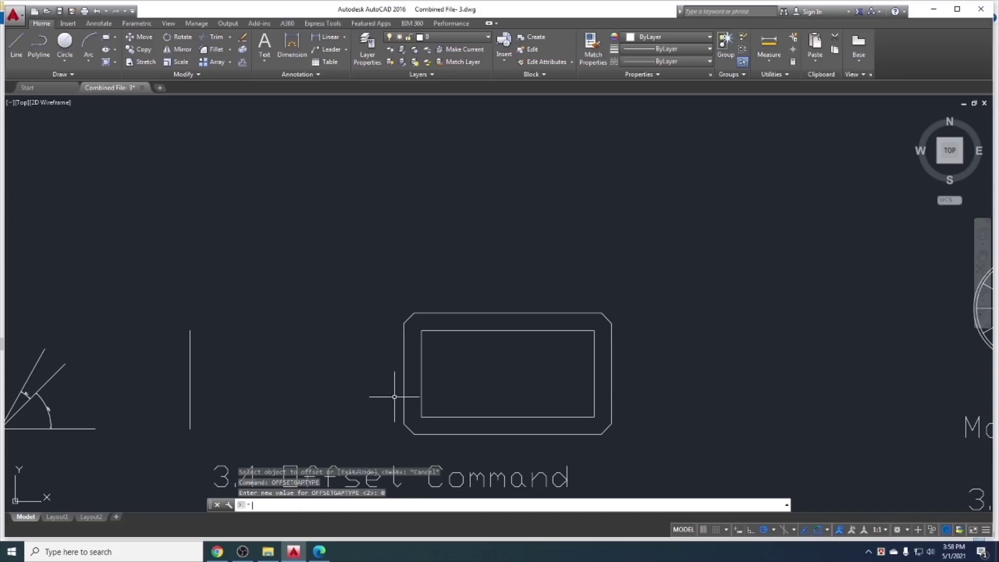
# Offset the inner rectangle outward by 25 and erase the old chamfered outline
pyautogui.click(241, 62)
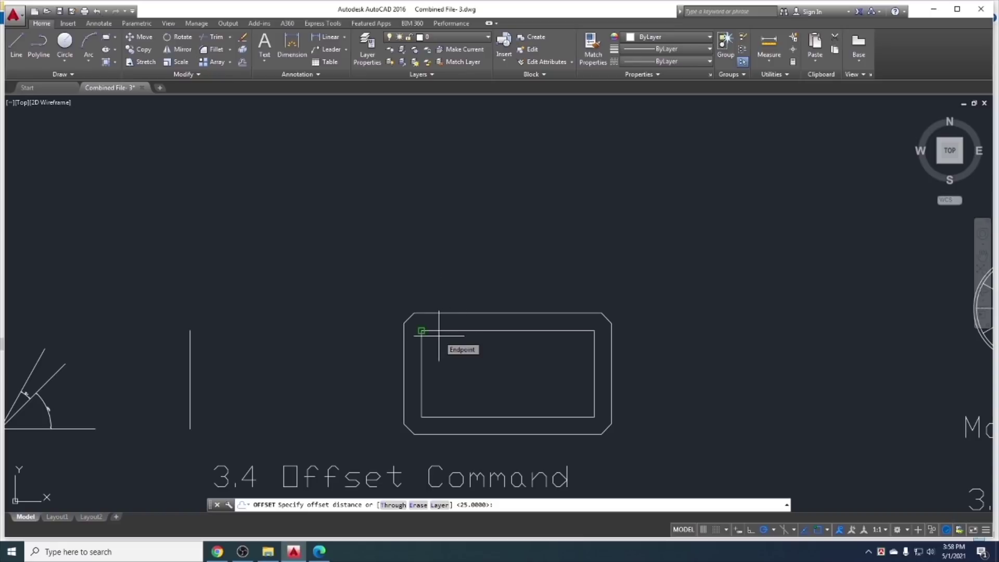
pyautogui.press('Return')
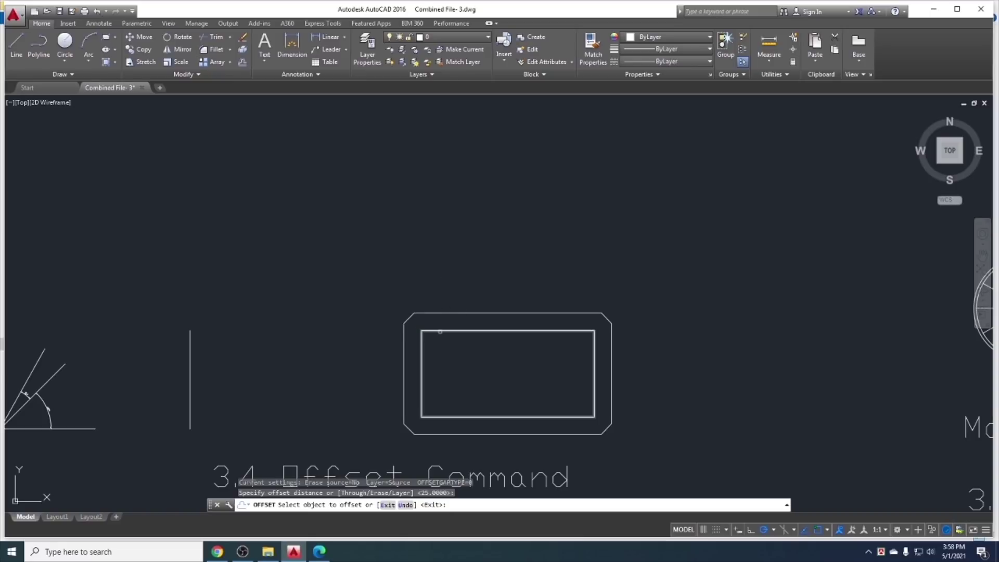
pyautogui.click(439, 329)
pyautogui.click(448, 267)
pyautogui.press('Escape')
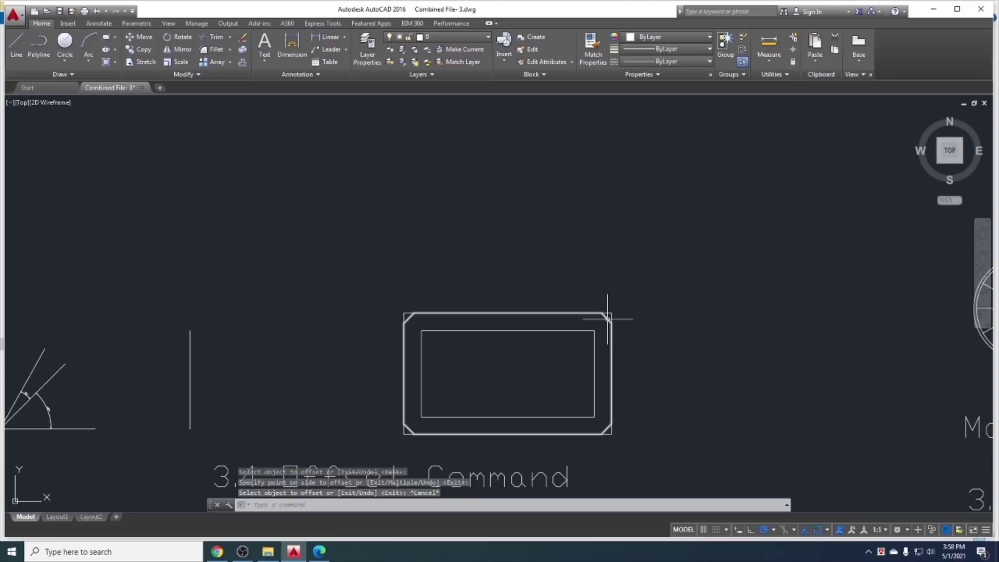
pyautogui.click(611, 312)
pyautogui.press('Delete')
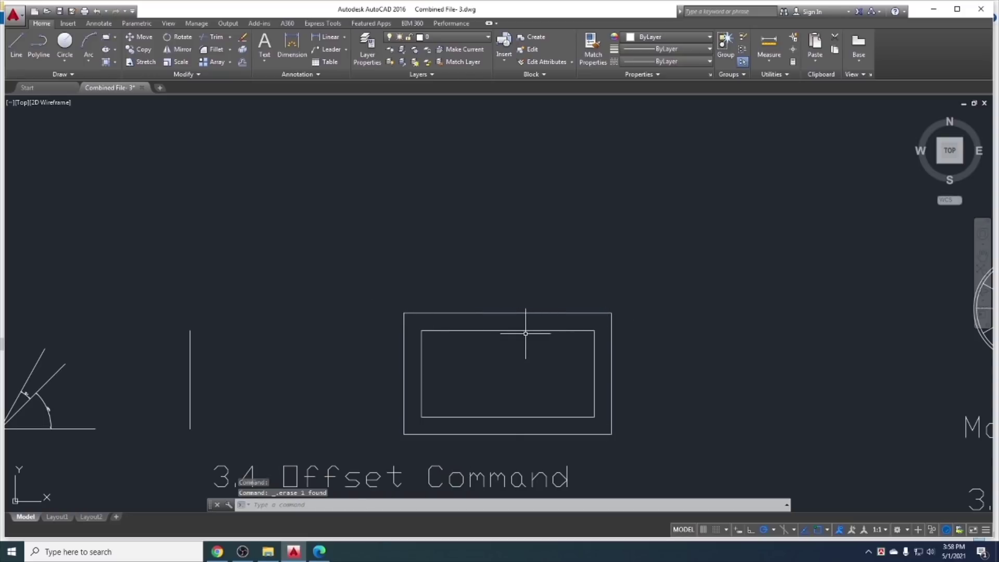
# Bring up the course outline PDF and mark the Offset, Mirror and Scale topics
pyautogui.click(319, 550)
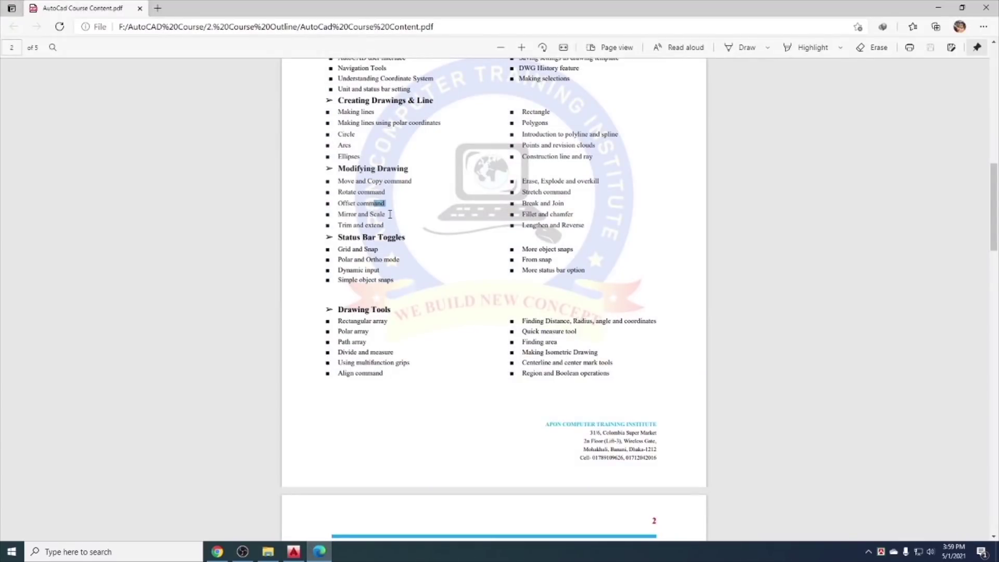
pyautogui.moveTo(387, 215); pyautogui.dragTo(315, 208)
pyautogui.click(315, 208)
# Return to the drawing and center the spiral staircase in view
pyautogui.click(938, 5)
pyautogui.scroll(-1, 546, 323)
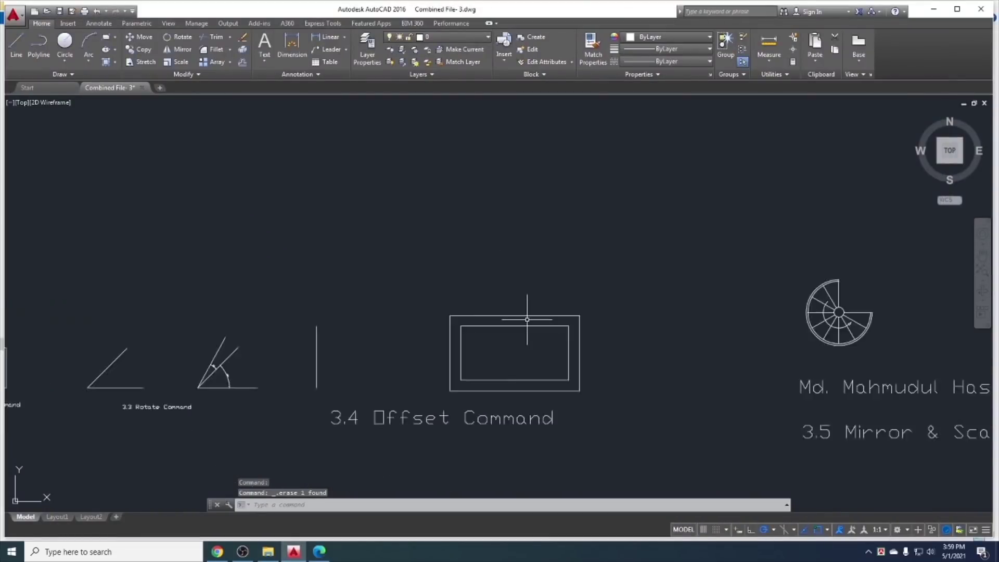
pyautogui.scroll(-3, 527, 331)
pyautogui.moveTo(575, 332); pyautogui.dragTo(486, 346, button='middle')
pyautogui.scroll(3, 576, 346)
pyautogui.moveTo(575, 346); pyautogui.dragTo(486, 323, button='middle')
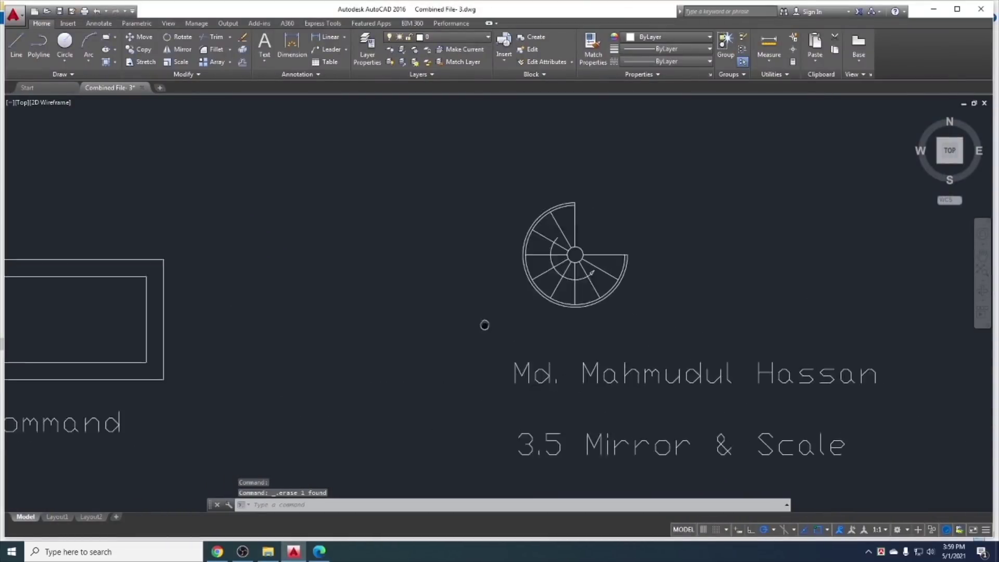
pyautogui.scroll(1, 430, 286)
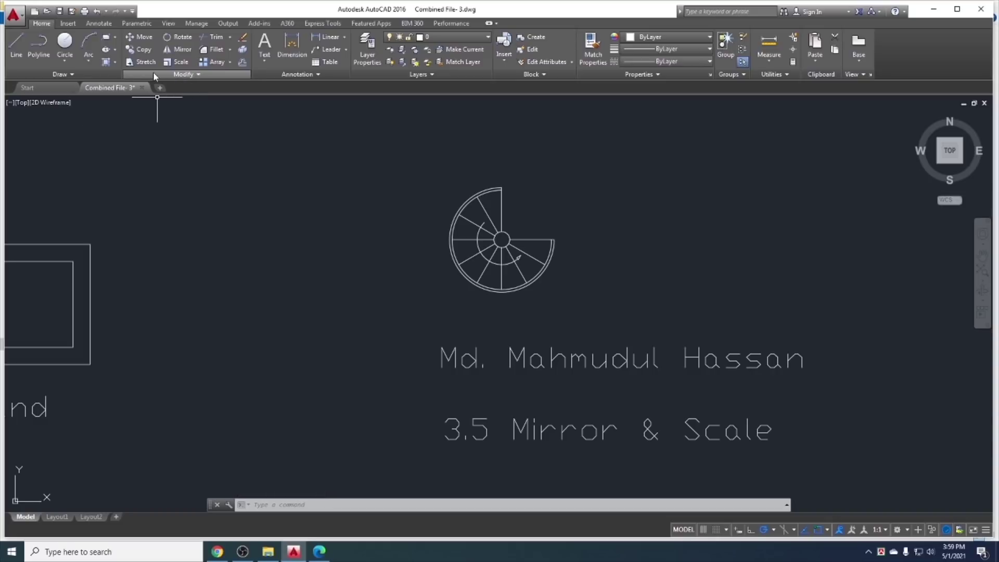
# Mirror the staircase with MI across a vertical line, keeping the original
pyautogui.click(182, 52)
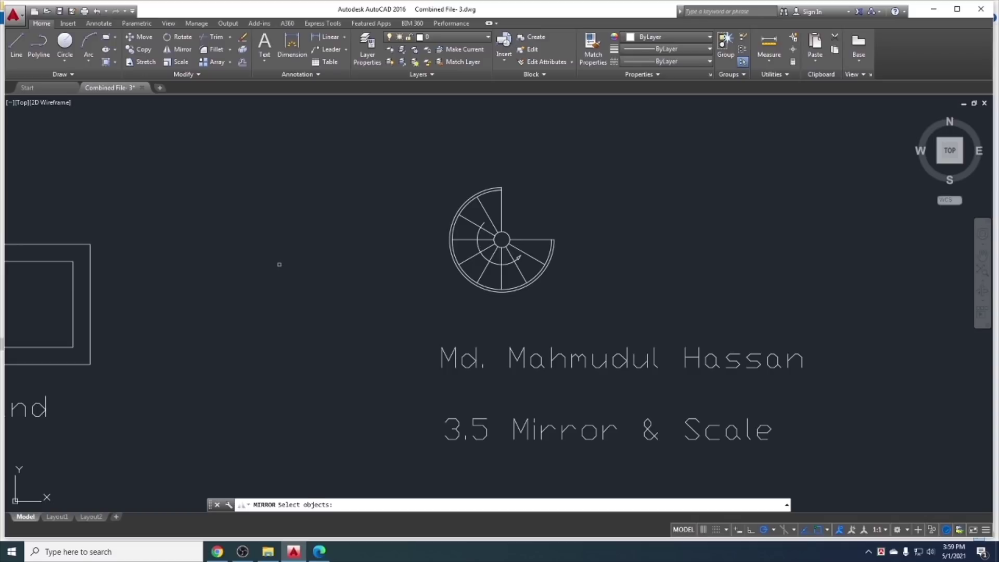
pyautogui.press('Escape')
pyautogui.write('m')
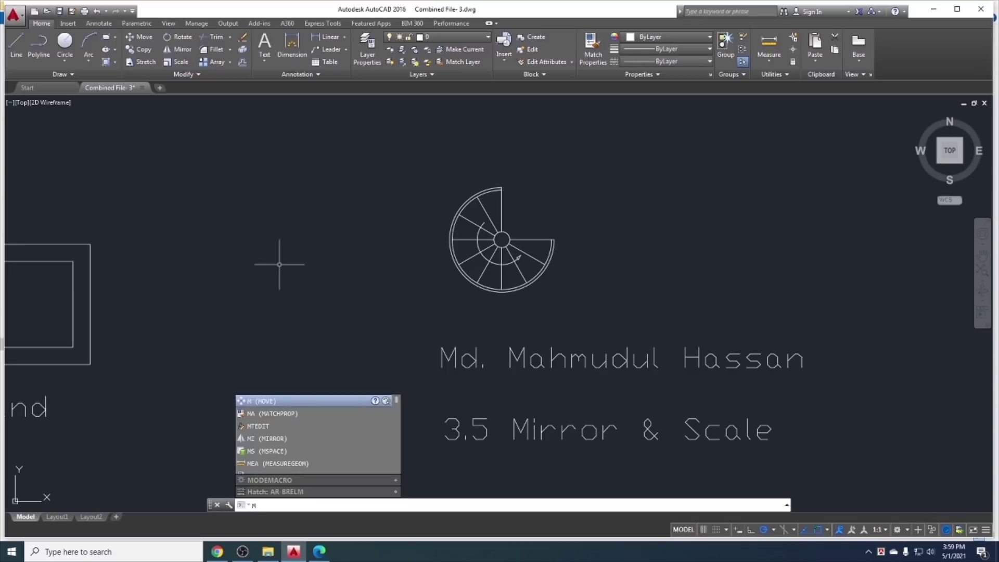
pyautogui.write('I')
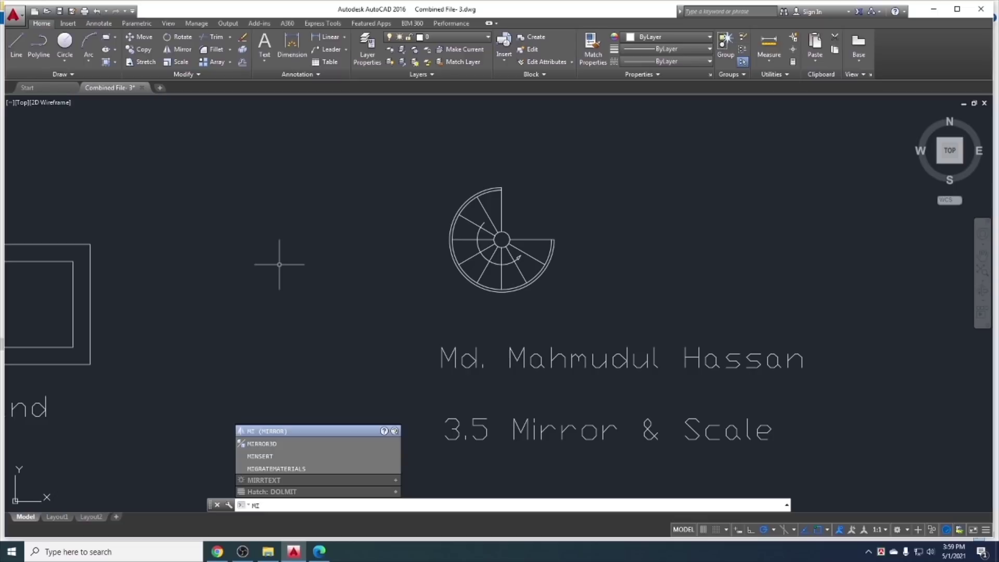
pyautogui.press('Return')
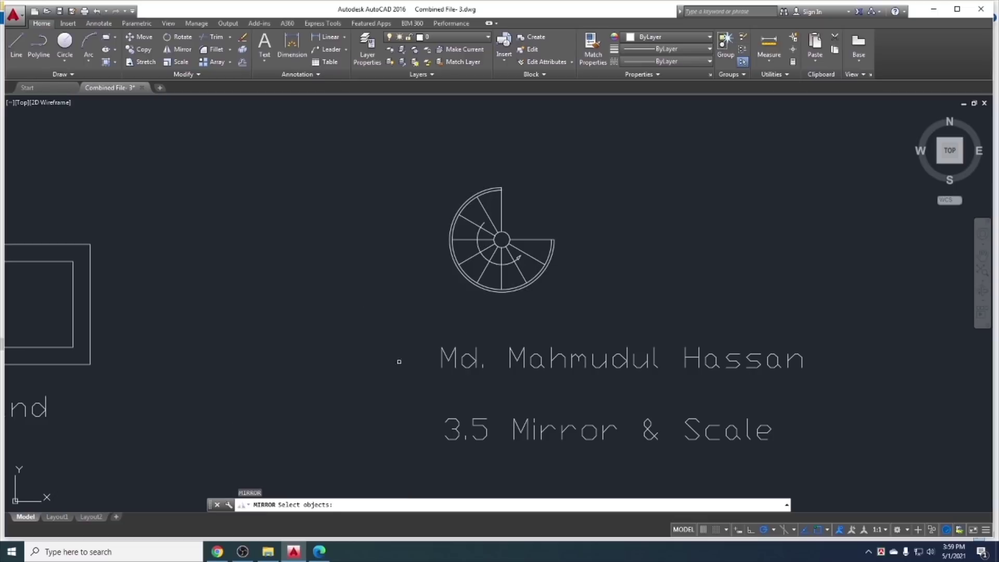
pyautogui.click(499, 277)
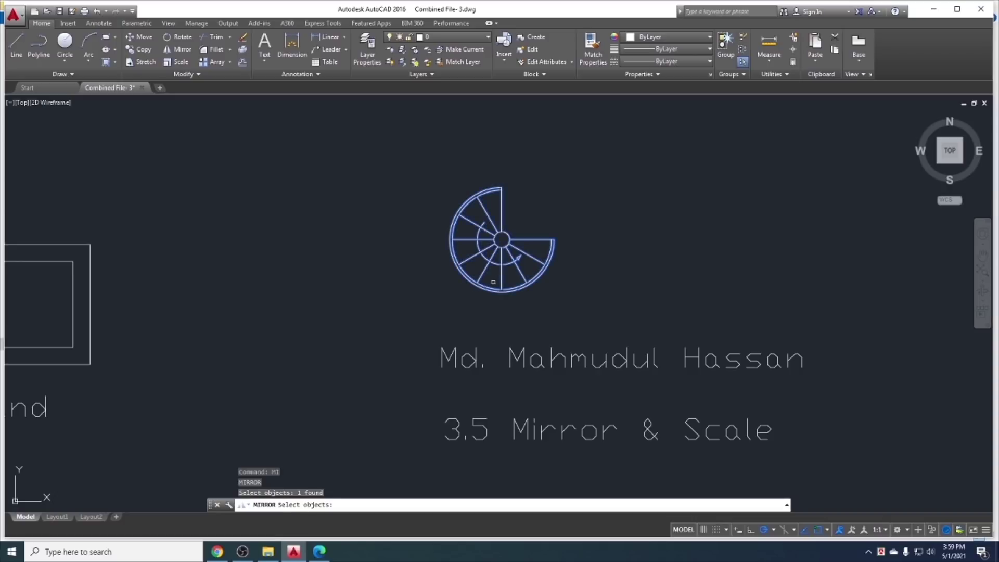
pyautogui.press('Return')
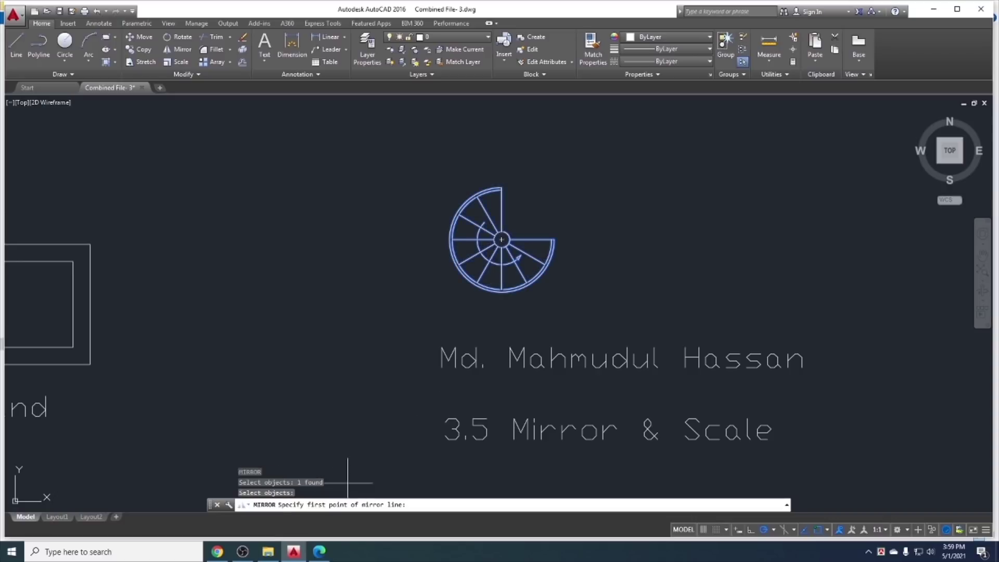
pyautogui.click(599, 180)
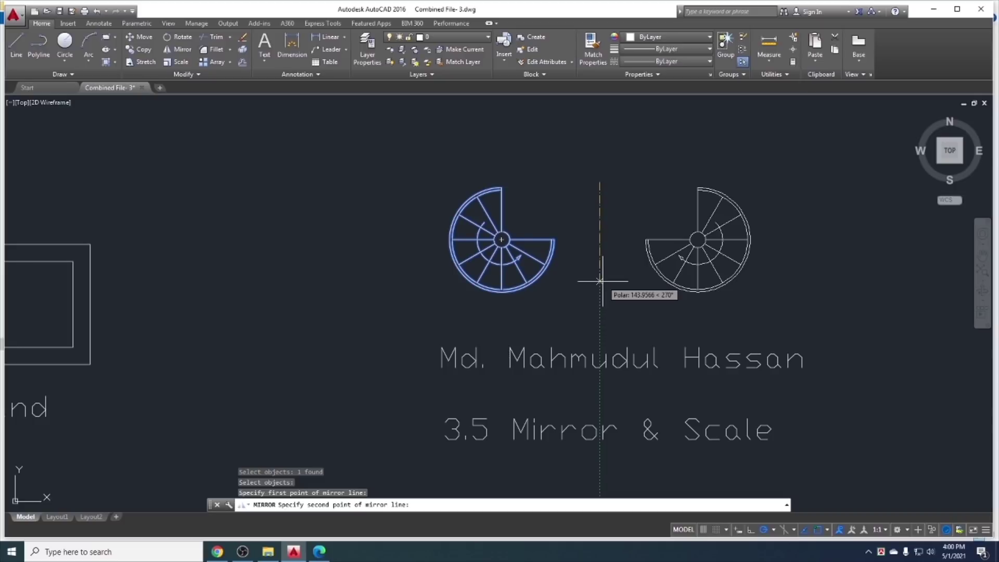
pyautogui.click(600, 281)
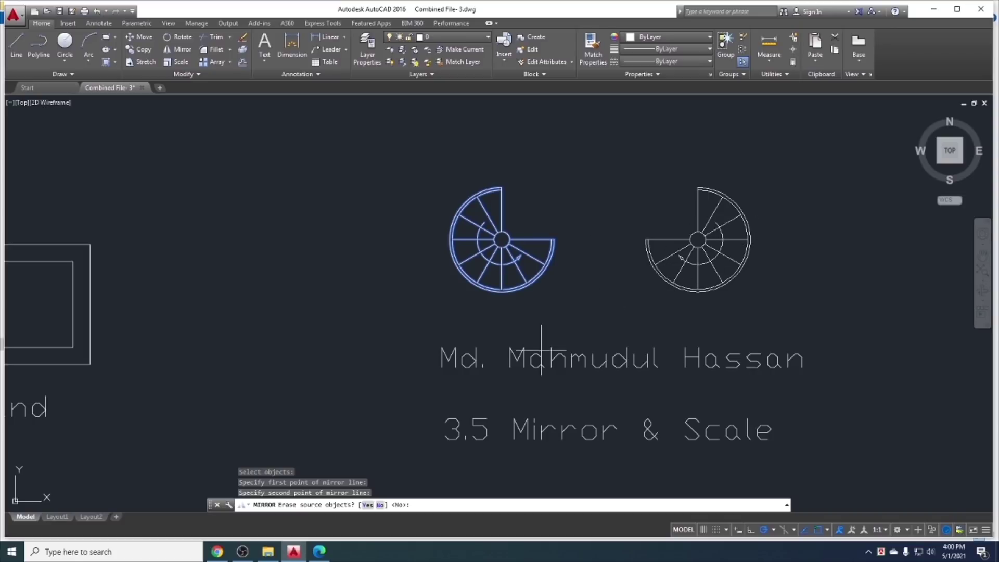
pyautogui.press('Return')
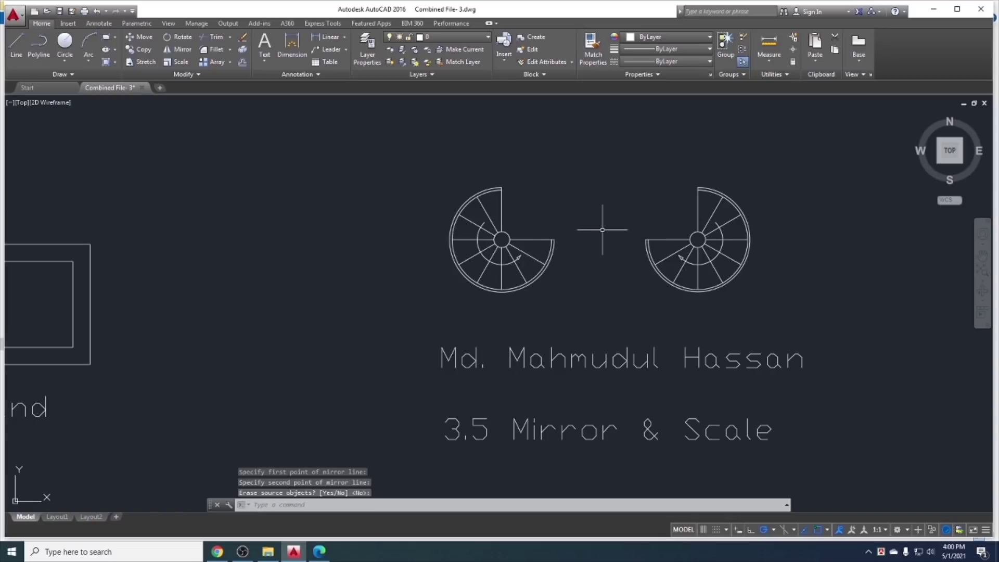
pyautogui.scroll(-2, 599, 228)
# Mirror both staircases downward across a horizontal line, keeping the originals, for four staircases
pyautogui.click(720, 256)
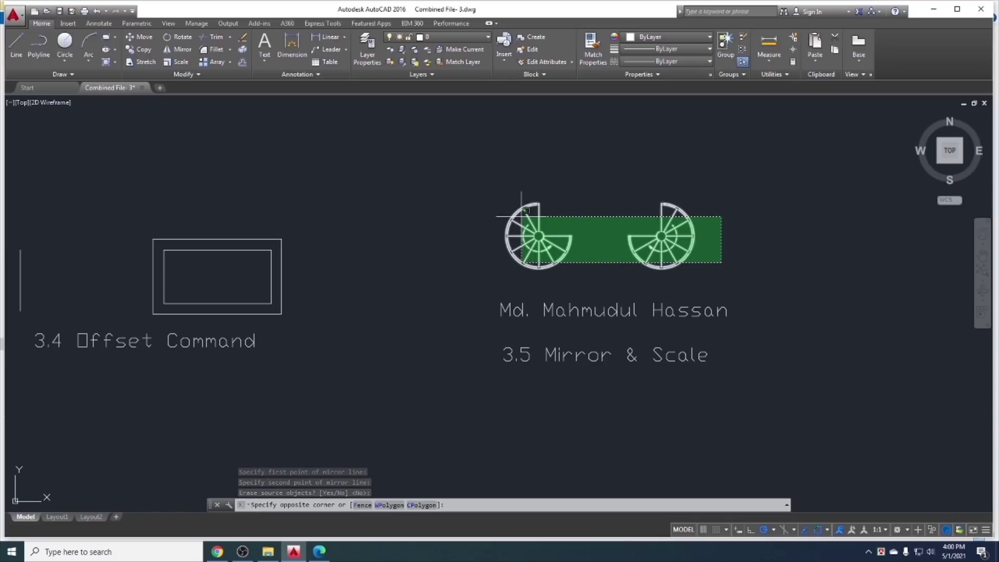
pyautogui.click(720, 249)
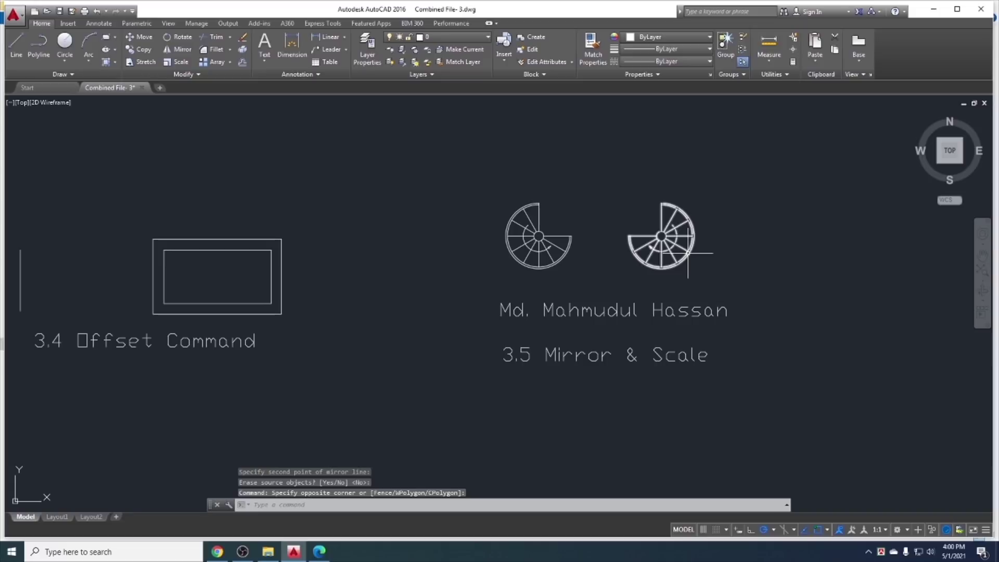
pyautogui.write('mi')
pyautogui.press('Return')
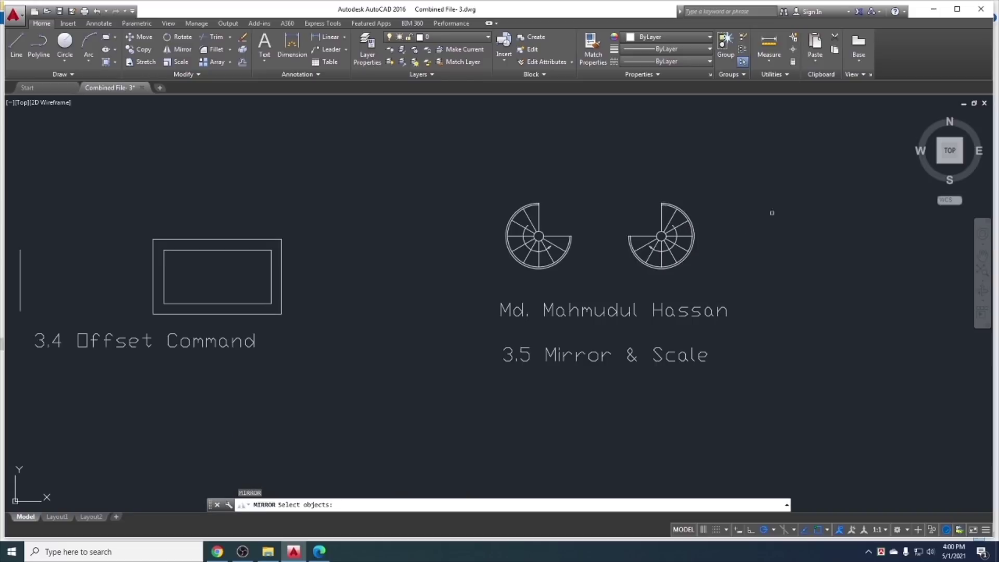
pyautogui.click(723, 268)
pyautogui.click(507, 224)
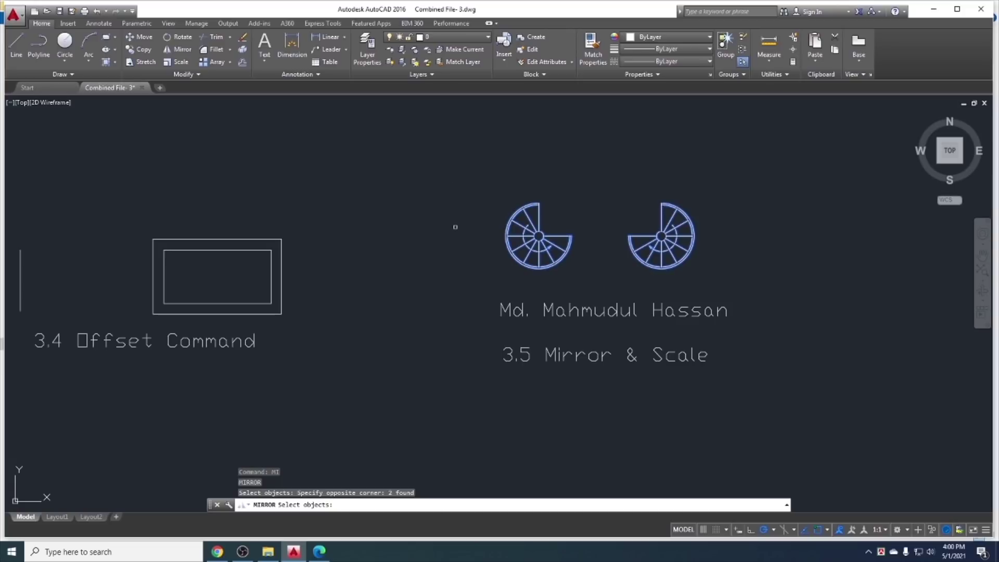
pyautogui.press('Return')
pyautogui.scroll(-2, 479, 206)
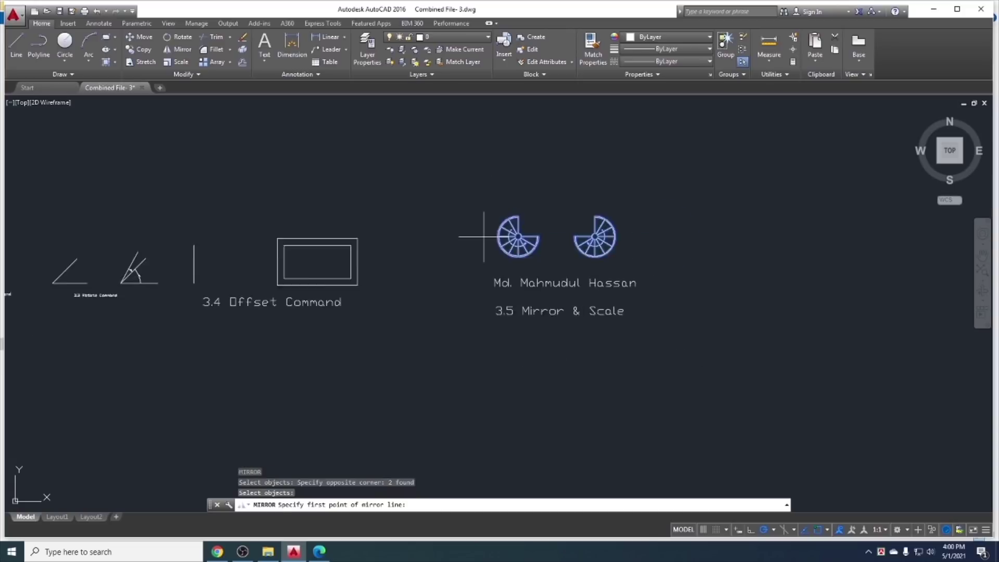
pyautogui.scroll(-3, 482, 212)
pyautogui.click(483, 211)
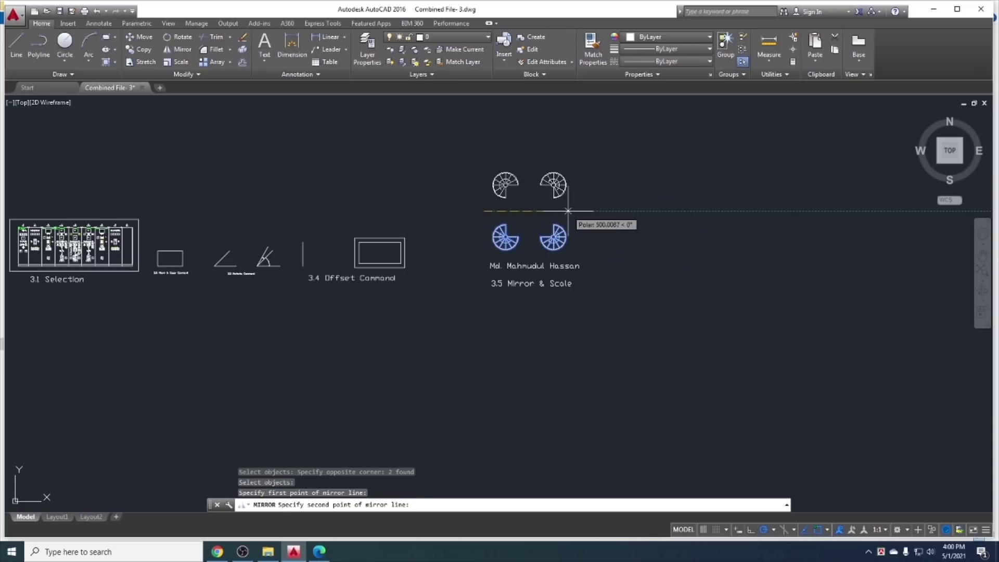
pyautogui.click(567, 211)
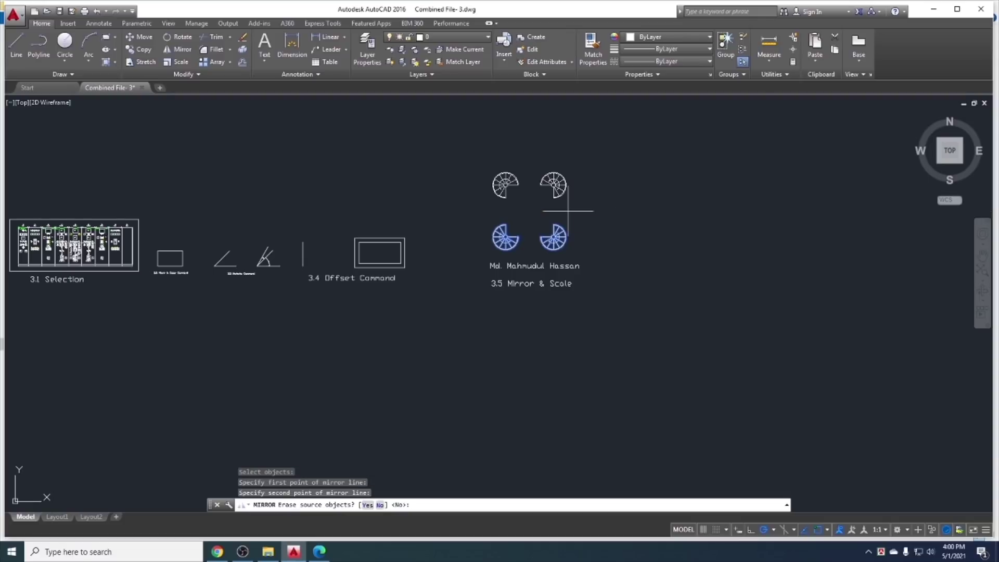
pyautogui.press('Return')
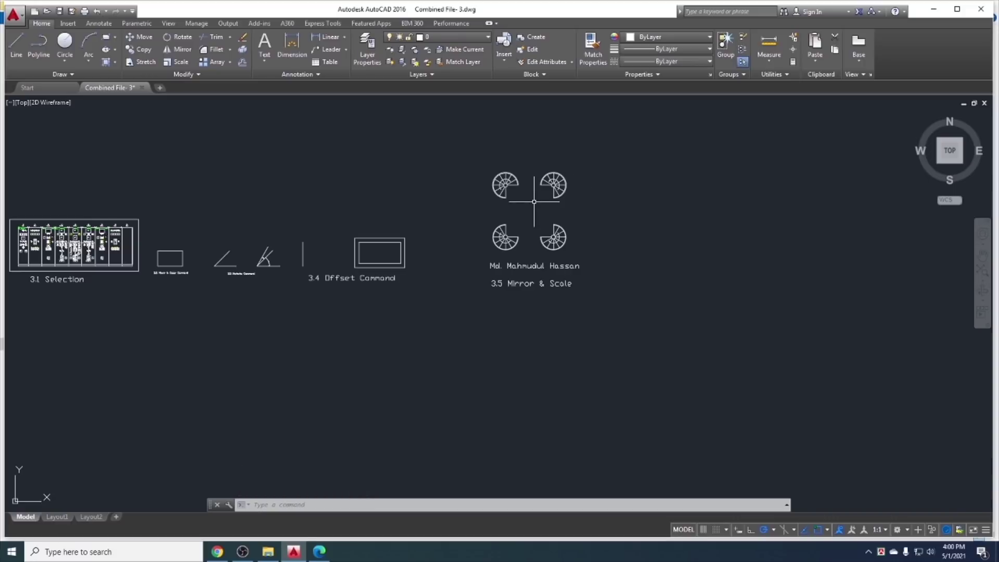
# Undo the copies, then mirror the staircase across a vertical line, erasing the original
pyautogui.hotkey('ctrl', 'z')
pyautogui.hotkey('ctrl', 'z')
pyautogui.hotkey('ctrl', 'z')
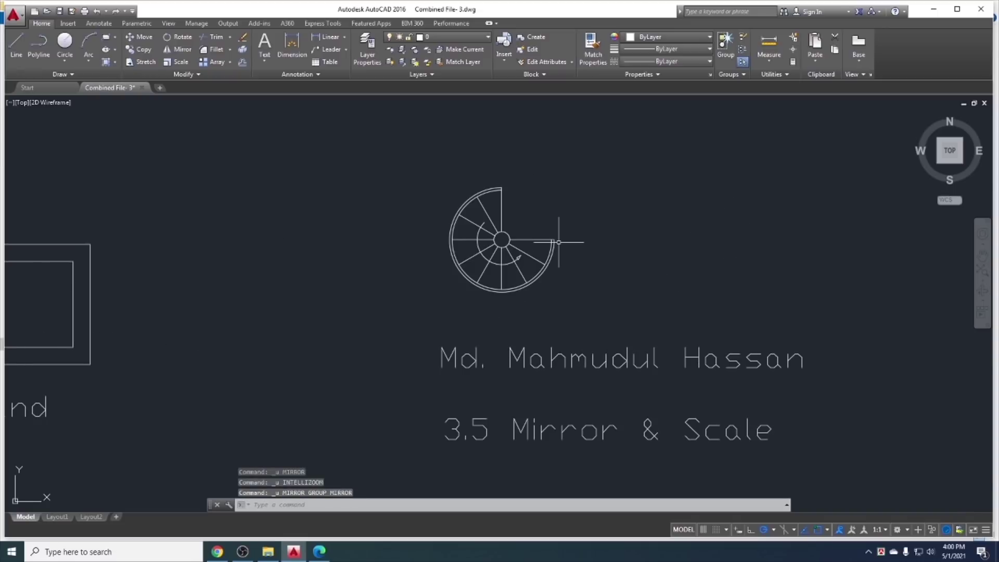
pyautogui.click(178, 50)
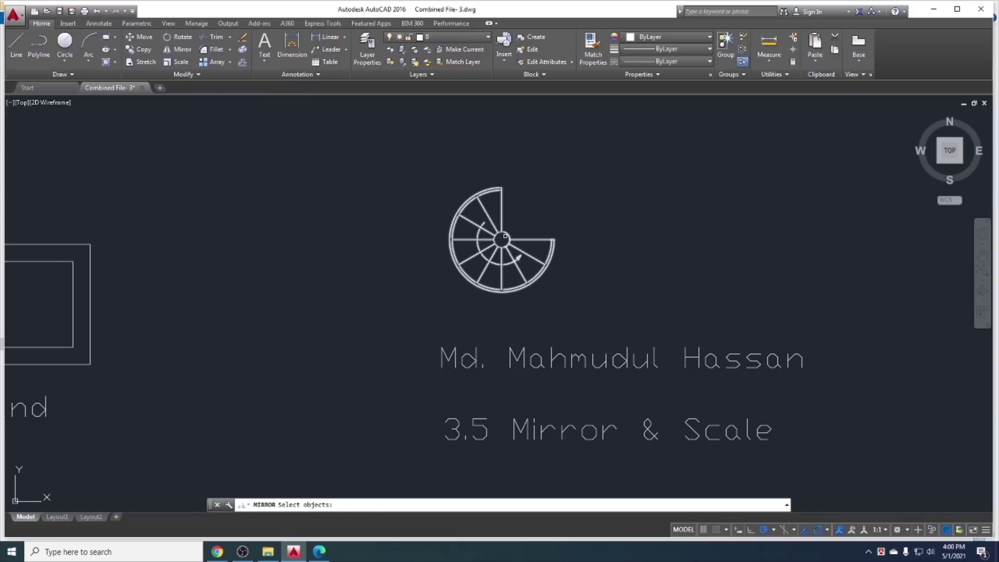
pyautogui.click(504, 235)
pyautogui.press('Return')
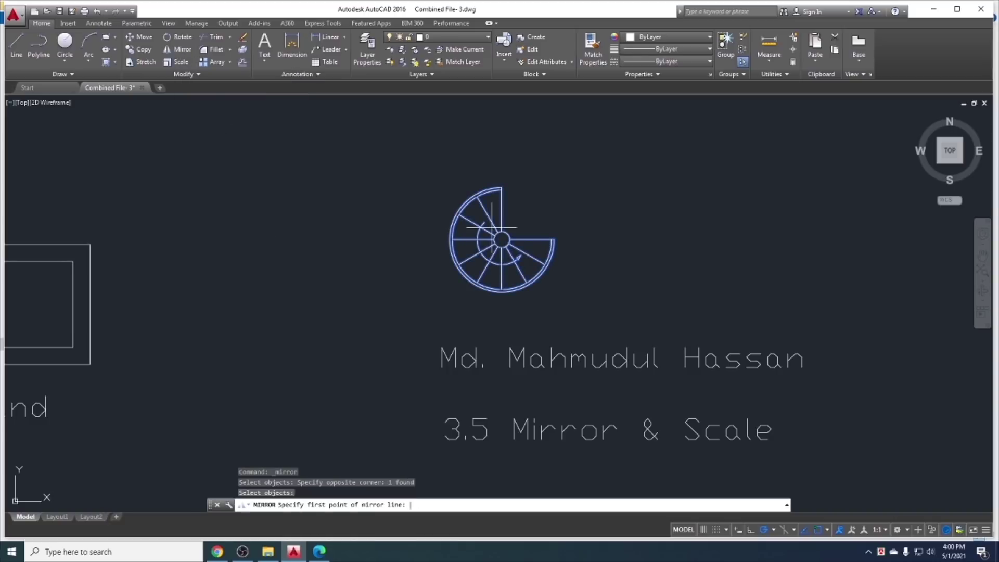
pyautogui.click(623, 158)
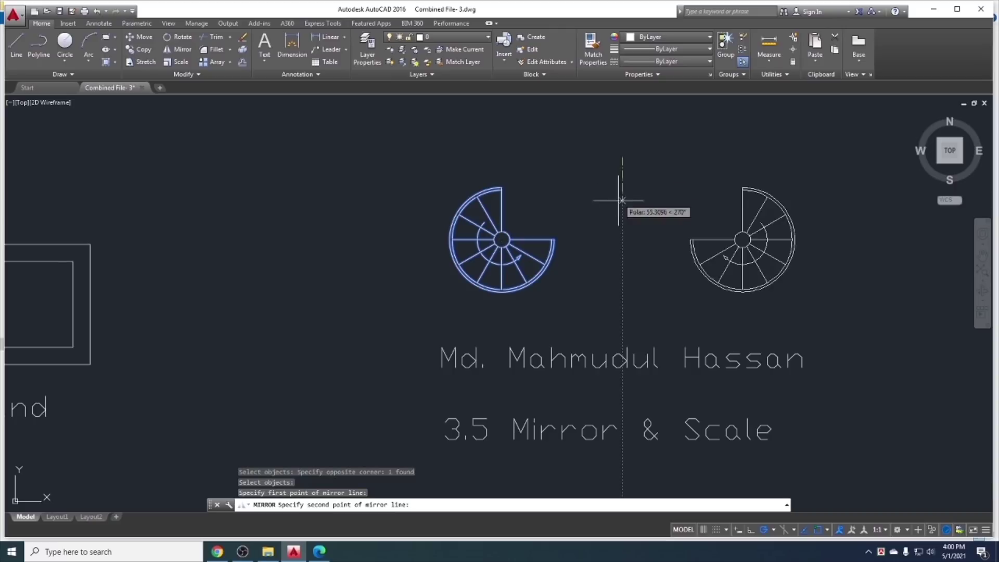
pyautogui.click(622, 317)
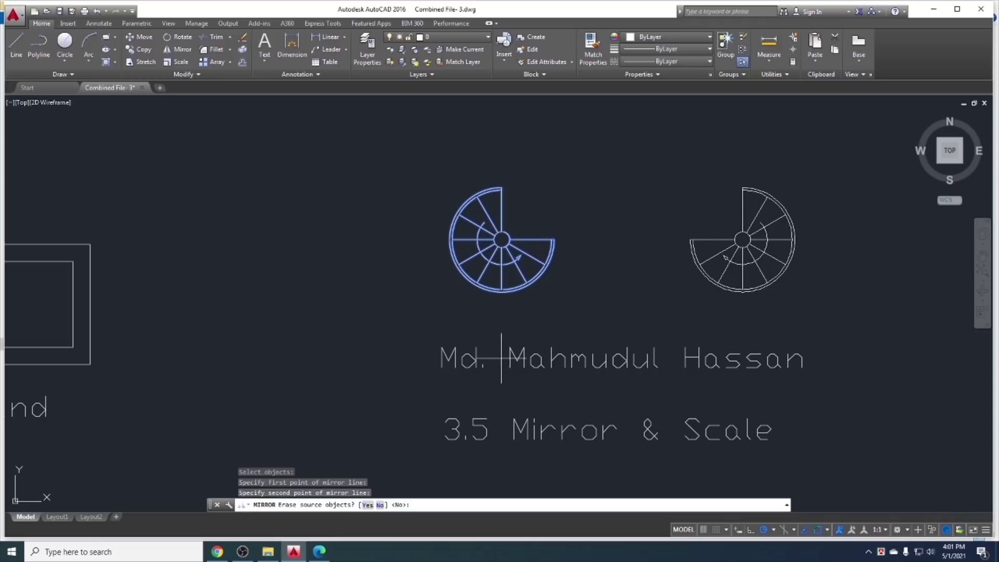
pyautogui.click(368, 504)
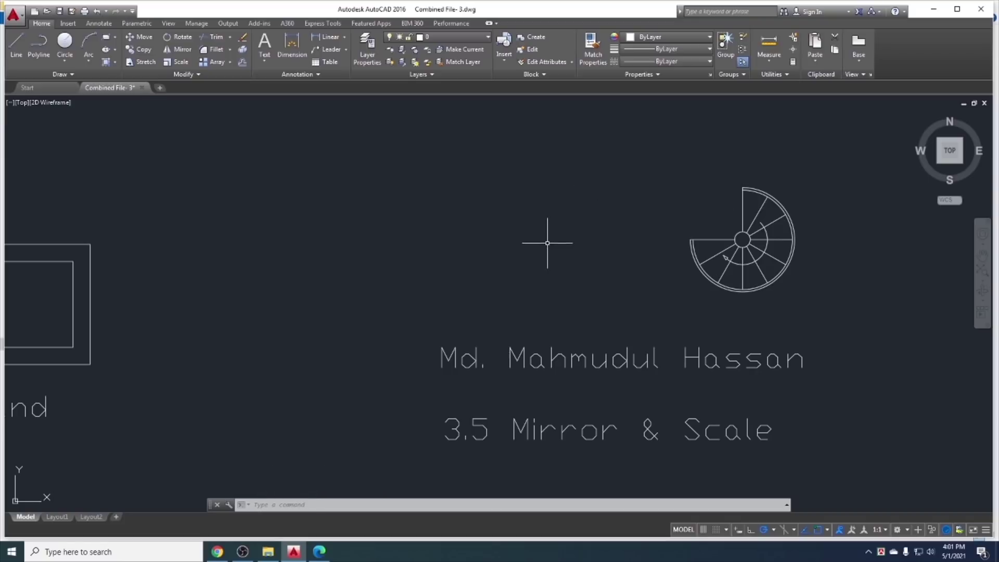
# Undo the staircase mirror and center the view on the staircase and name text
pyautogui.hotkey('ctrl', 'z')
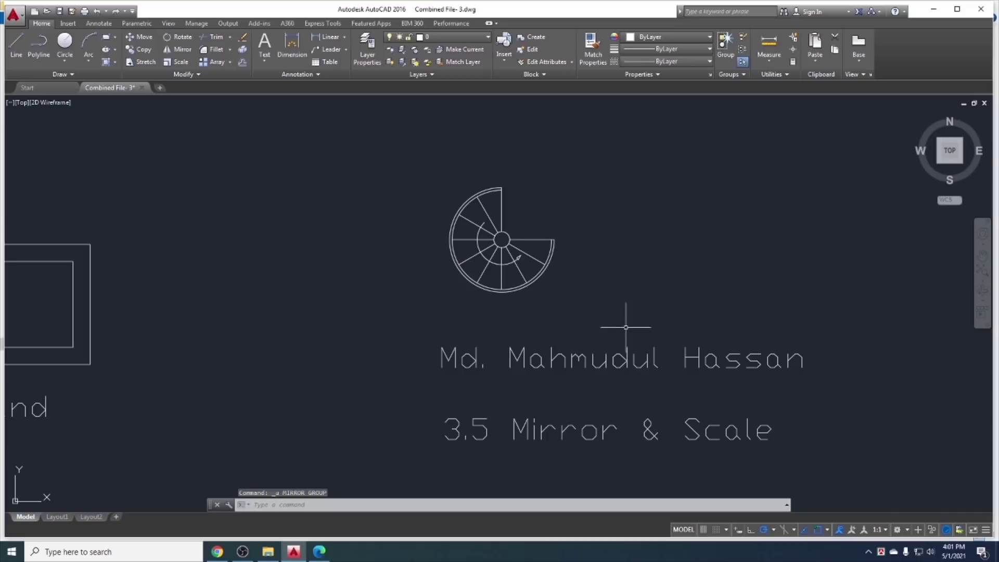
pyautogui.moveTo(631, 325); pyautogui.dragTo(512, 300, button='middle')
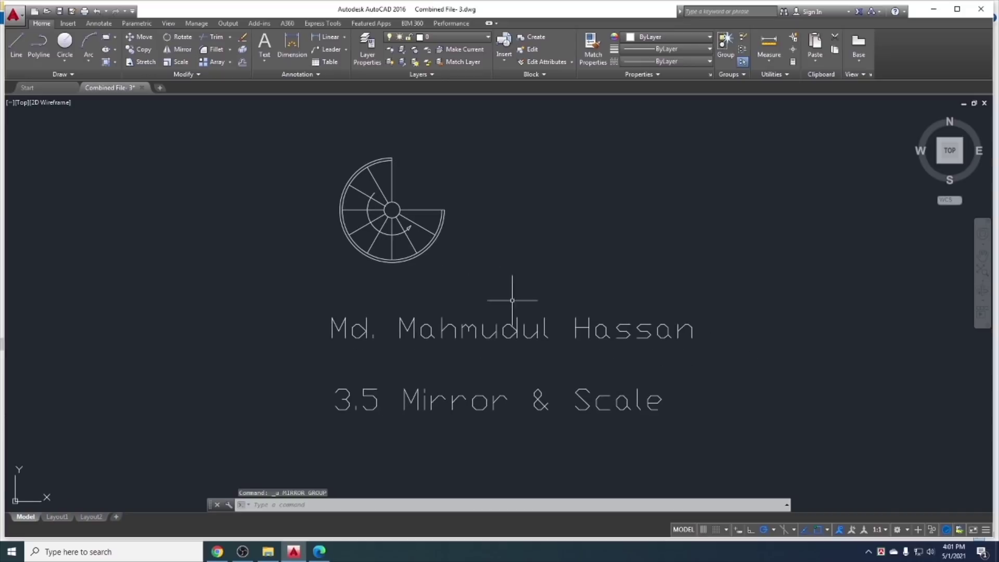
pyautogui.click(481, 327)
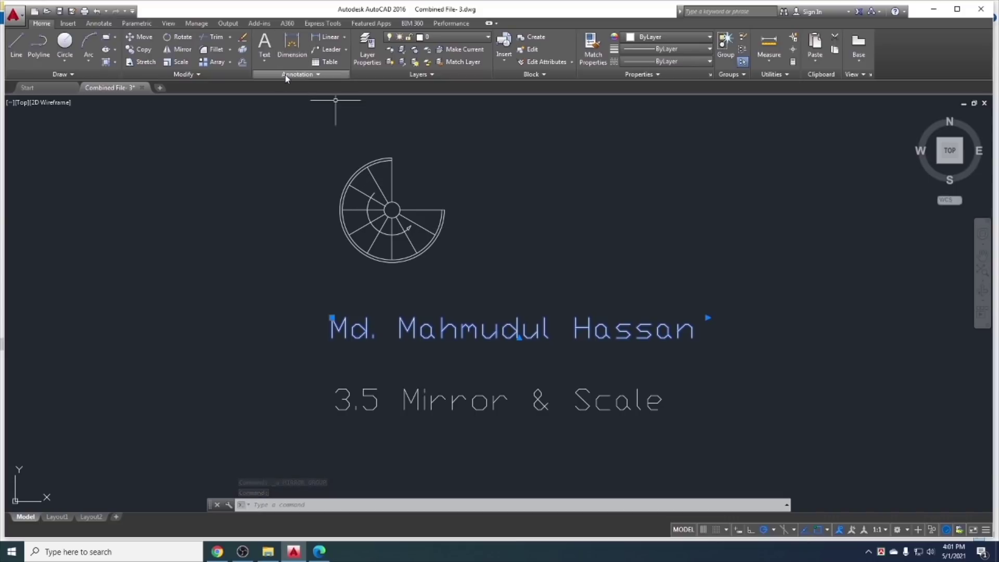
pyautogui.press('Escape')
# Begin mirroring the name text across a vertical line, then cancel it
pyautogui.click(176, 49)
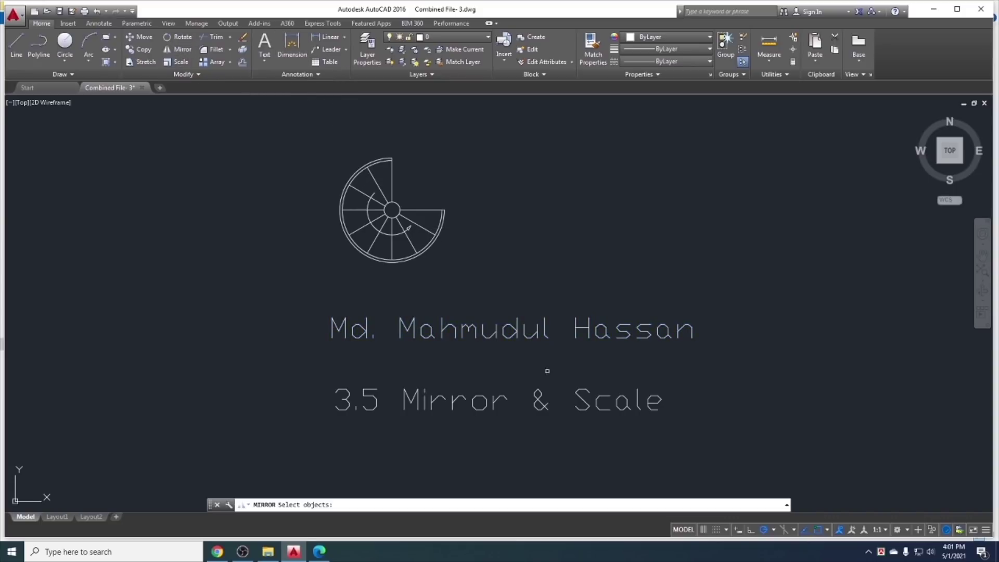
pyautogui.click(515, 330)
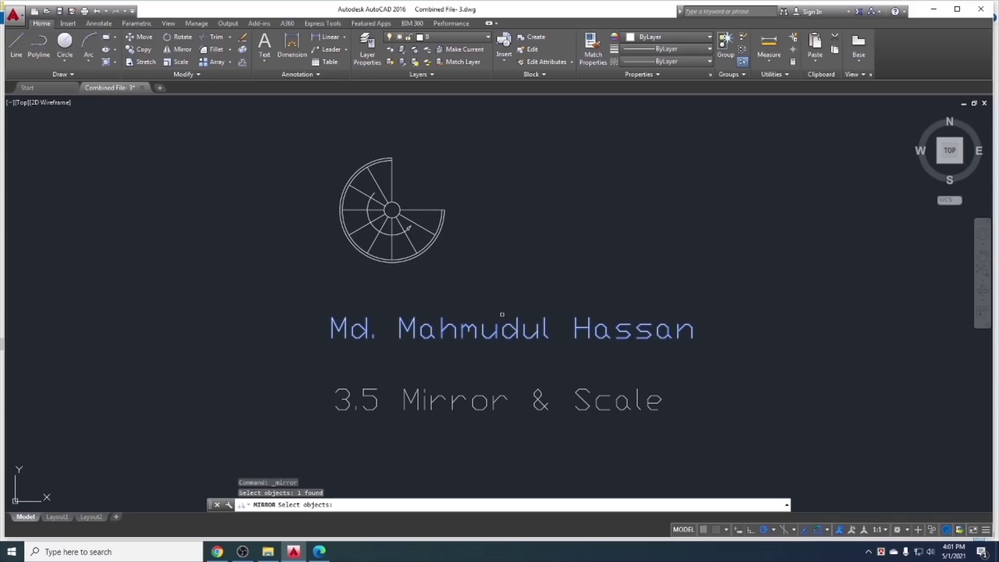
pyautogui.press('Return')
pyautogui.click(726, 302)
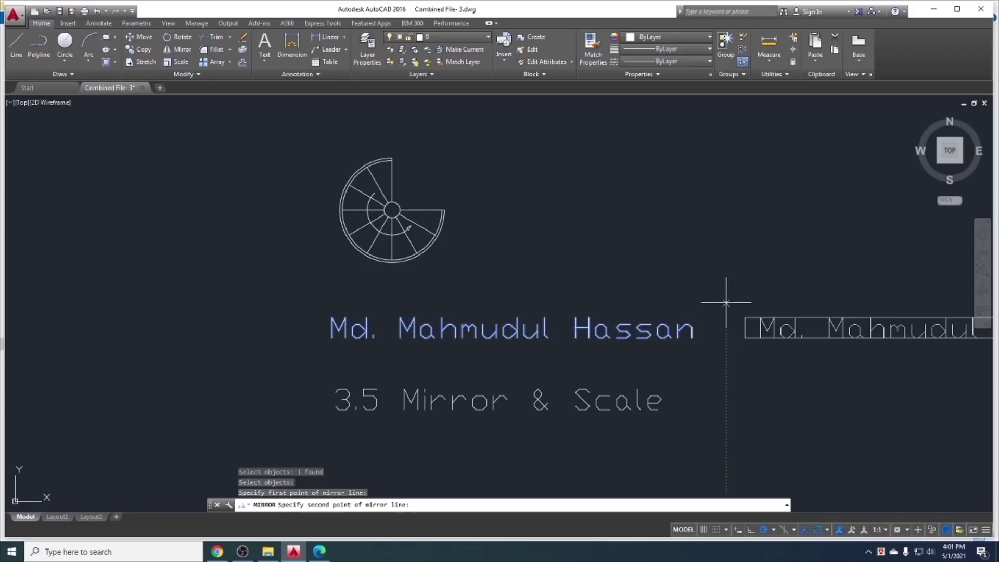
pyautogui.click(726, 371)
pyautogui.scroll(-1, 536, 302)
pyautogui.scroll(-3, 594, 348)
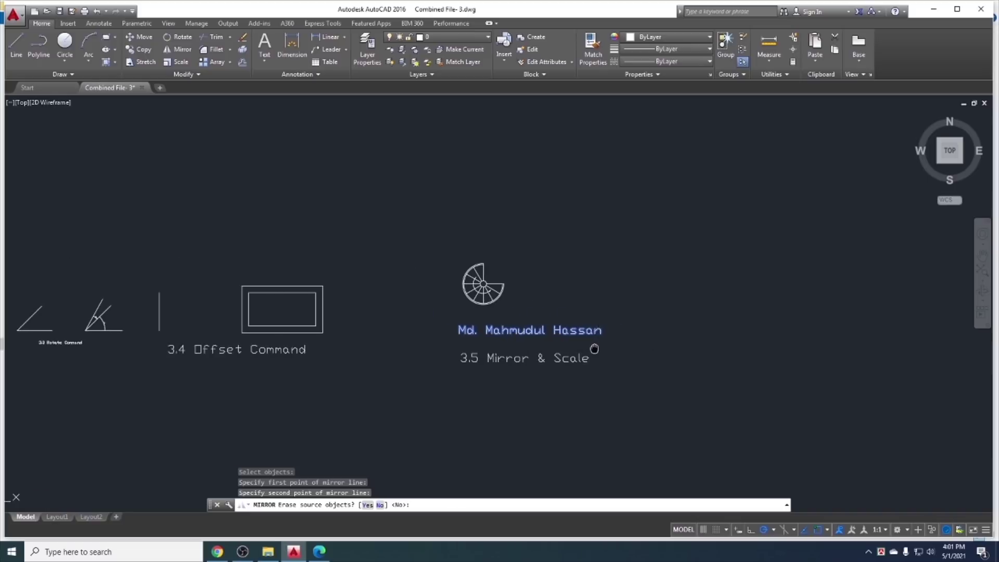
pyautogui.scroll(2, 625, 338)
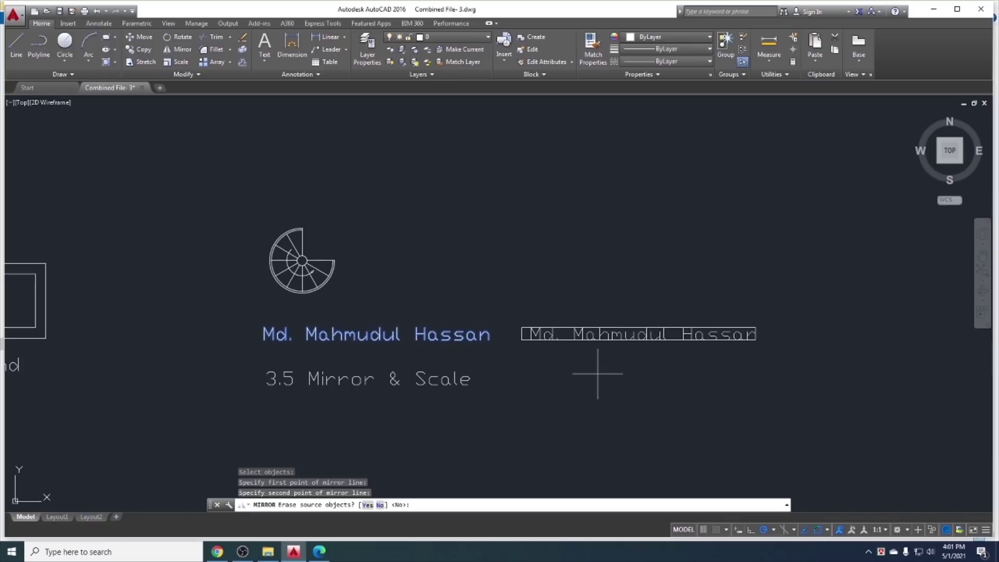
pyautogui.press('Escape')
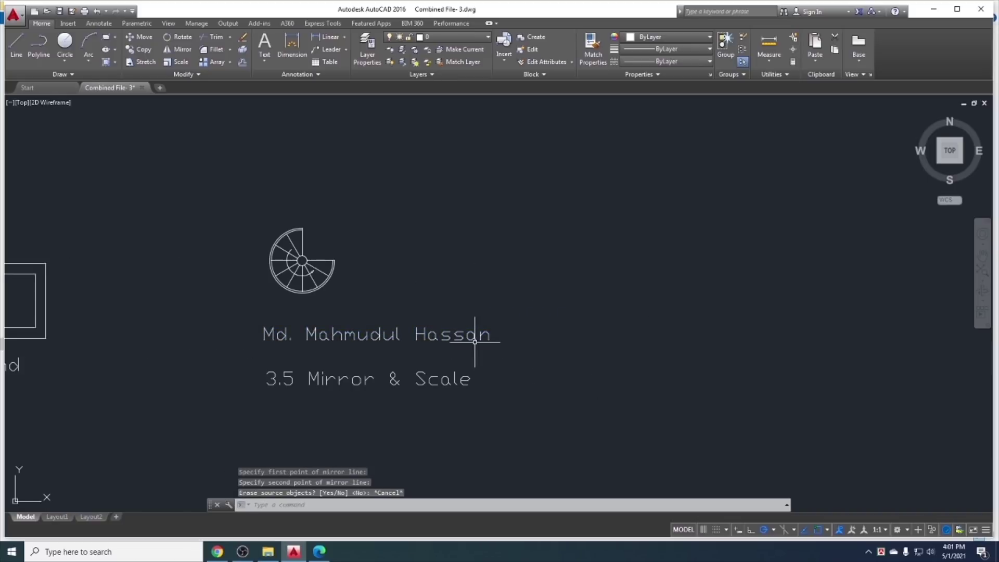
# Mirror the name text across a vertical line, keeping the original
pyautogui.click(171, 54)
pyautogui.click(347, 333)
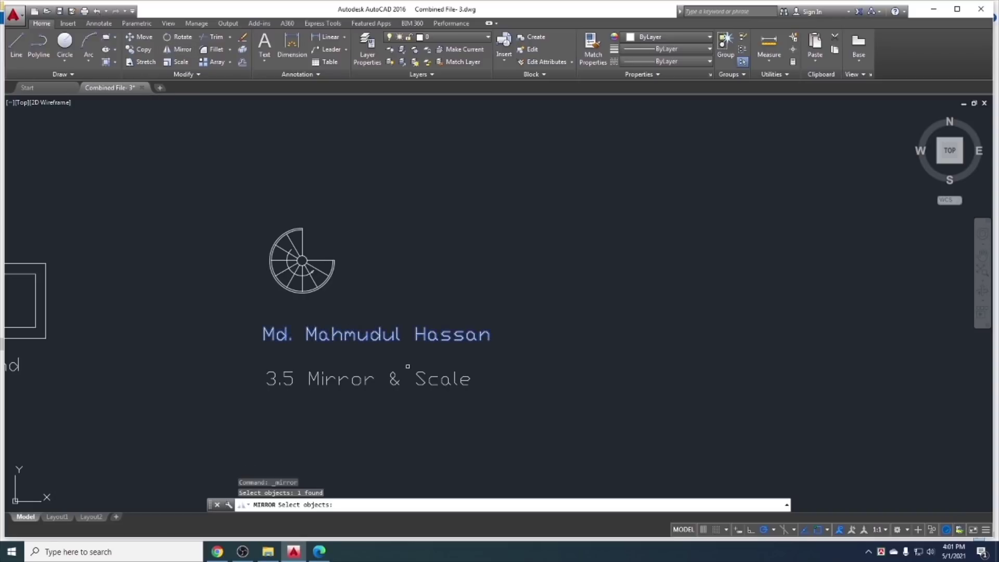
pyautogui.press('Return')
pyautogui.click(502, 300)
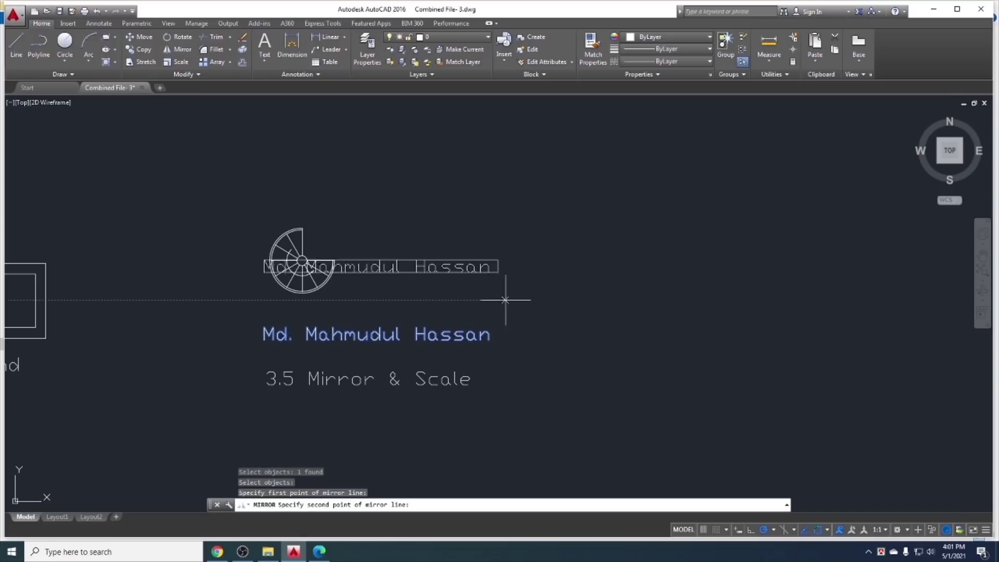
pyautogui.click(504, 379)
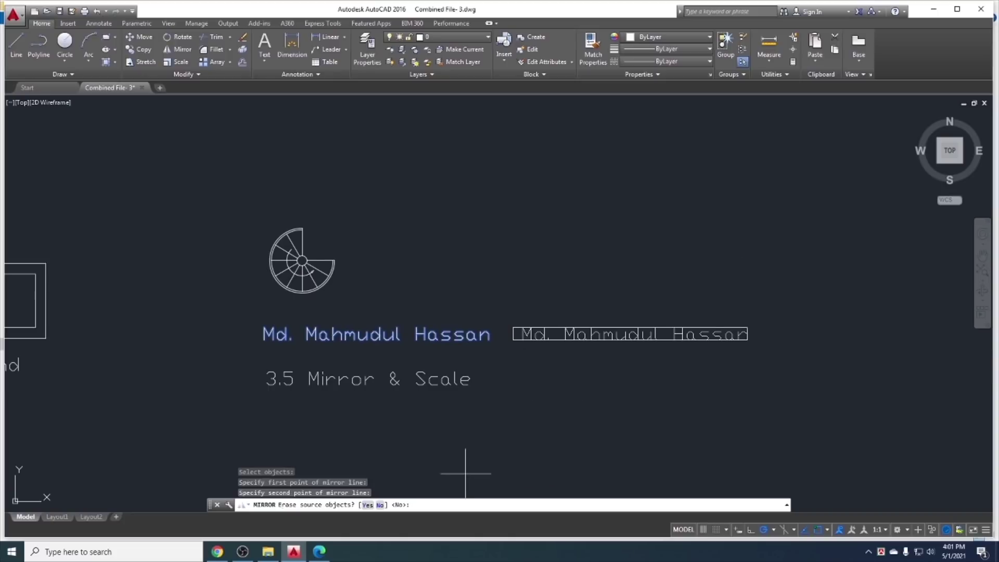
pyautogui.click(379, 505)
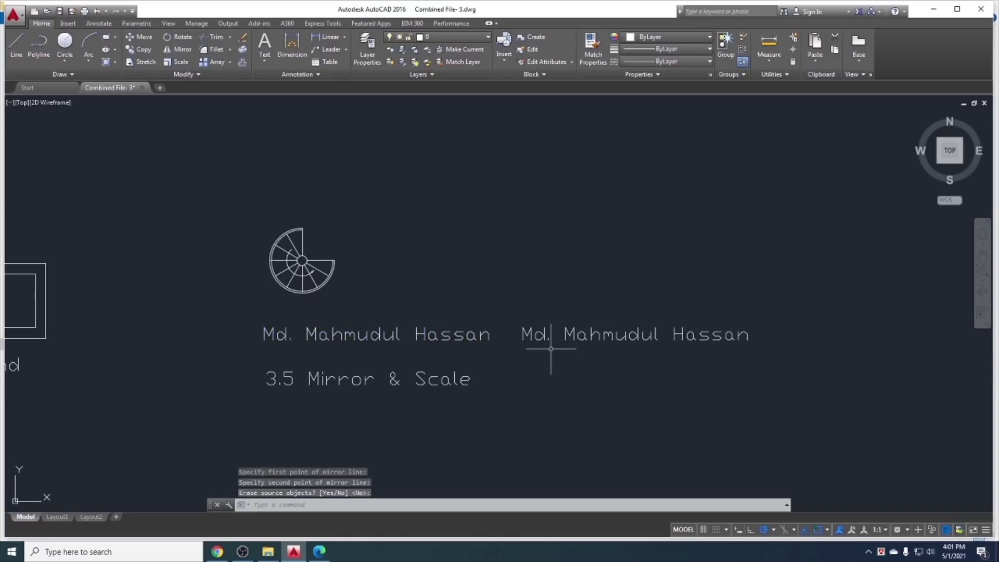
pyautogui.moveTo(546, 345); pyautogui.dragTo(501, 350, button='middle')
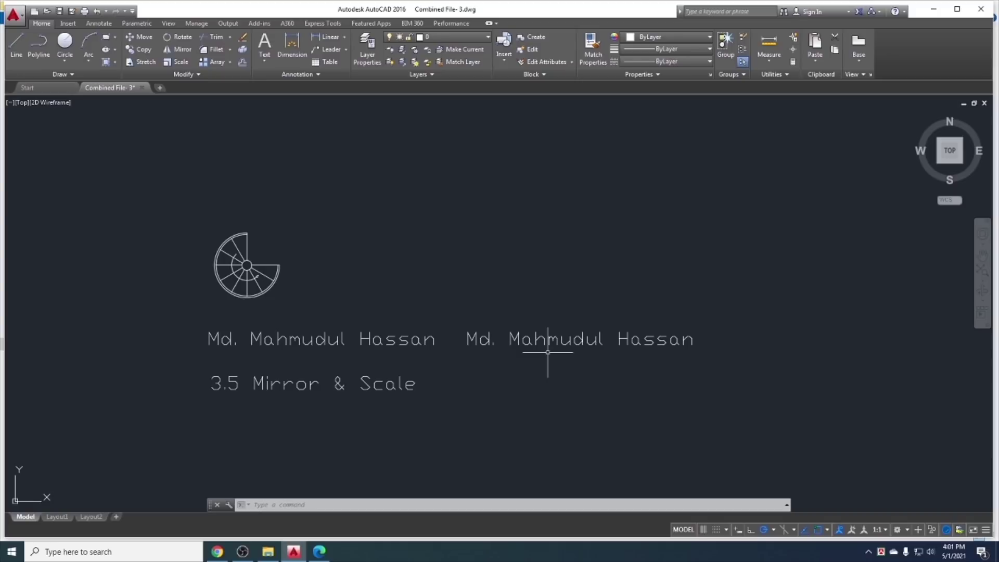
# Set MIRRTEXT to 1 and erase the mirrored name-text copy on the right
pyautogui.write('mi')
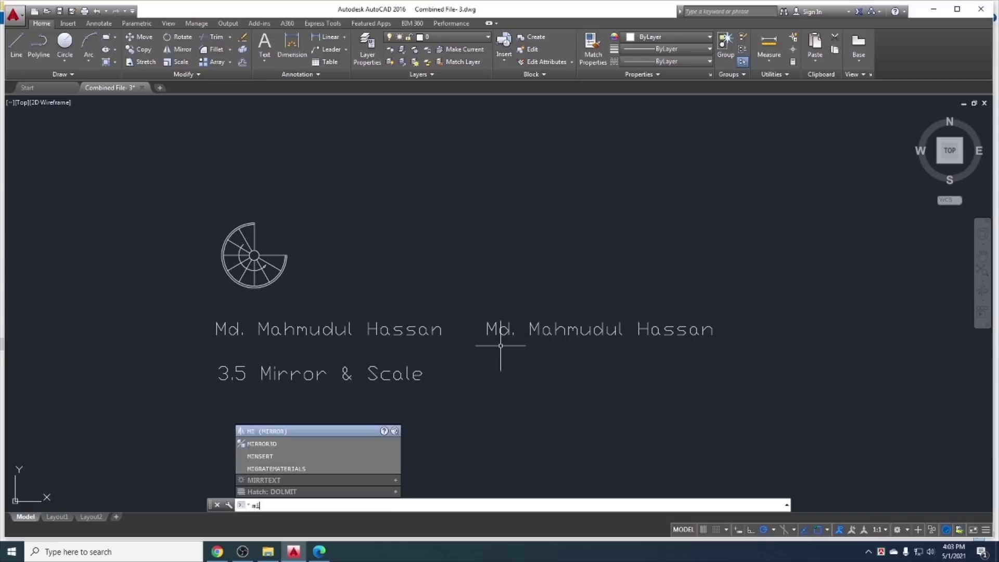
pyautogui.write('rrt')
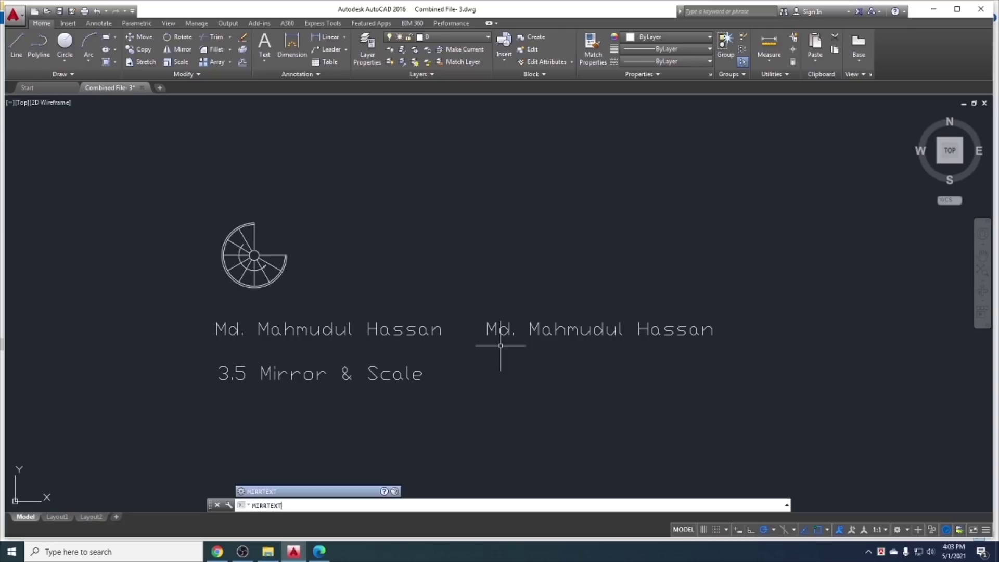
pyautogui.press('Return')
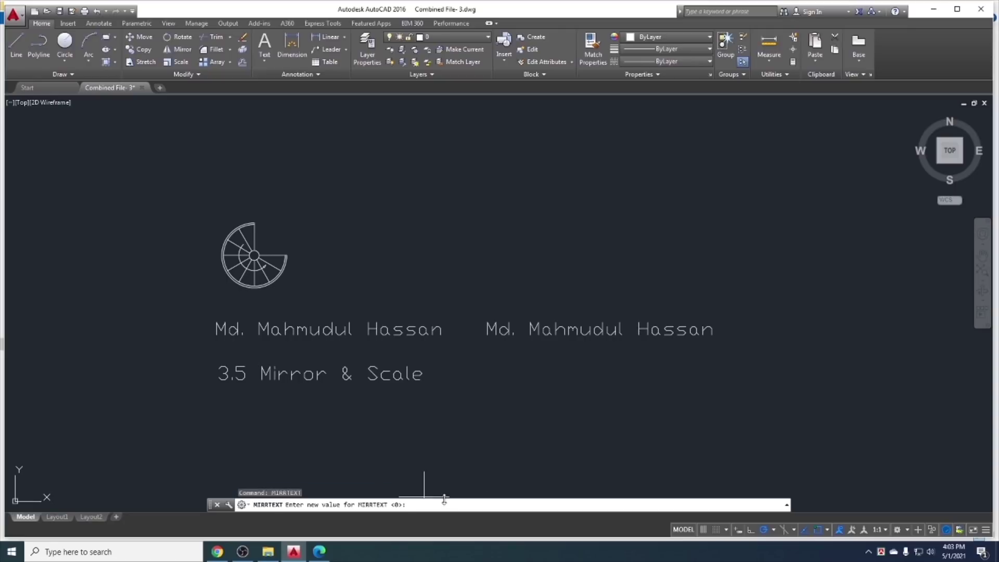
pyautogui.write('1')
pyautogui.press('Return')
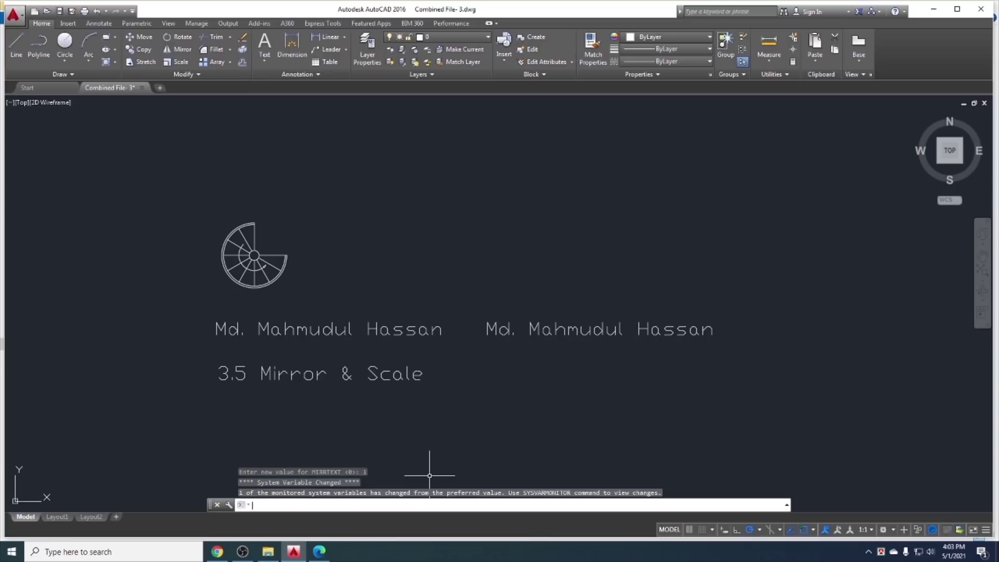
pyautogui.click(504, 328)
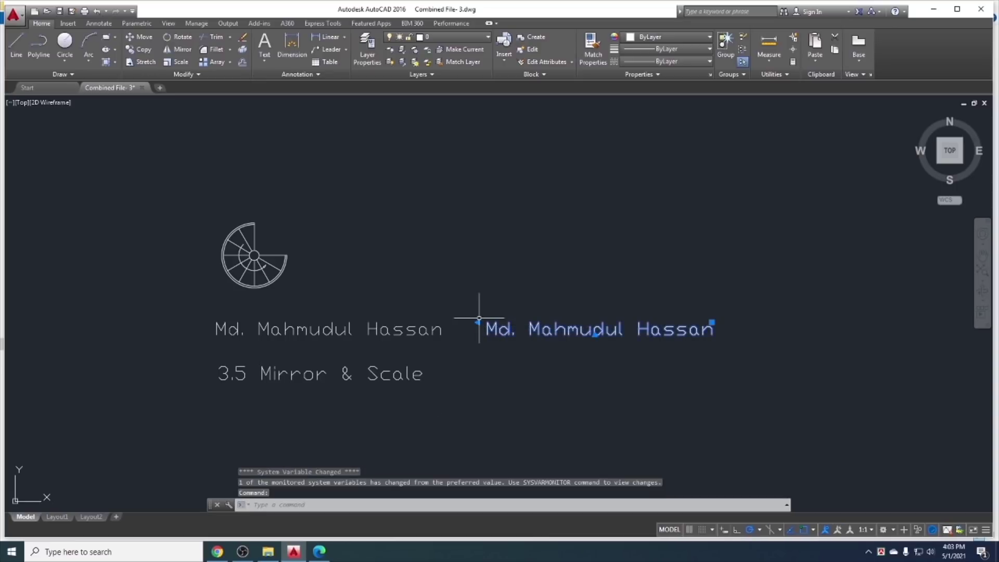
pyautogui.press('Delete')
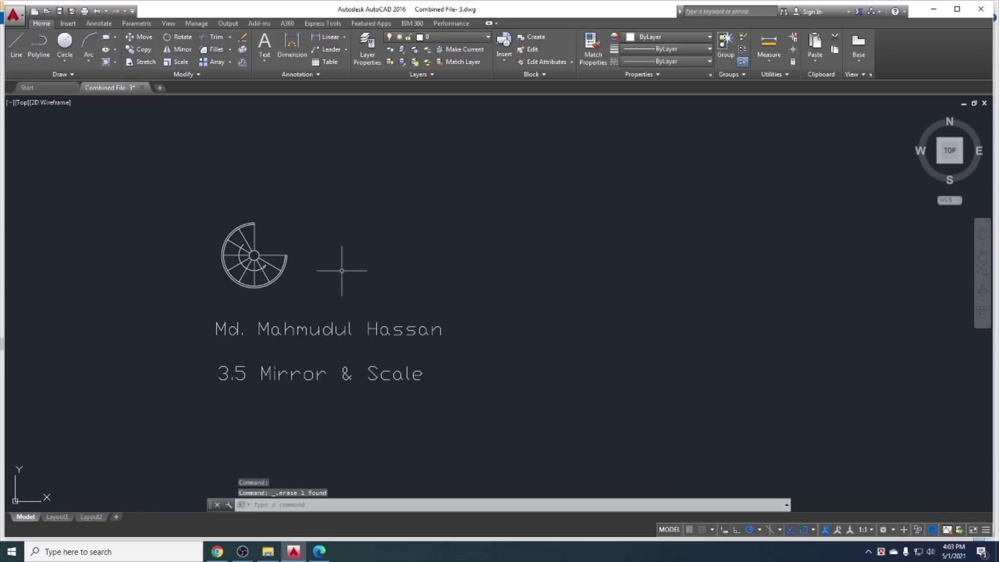
pyautogui.write('mi')
pyautogui.press('Return')
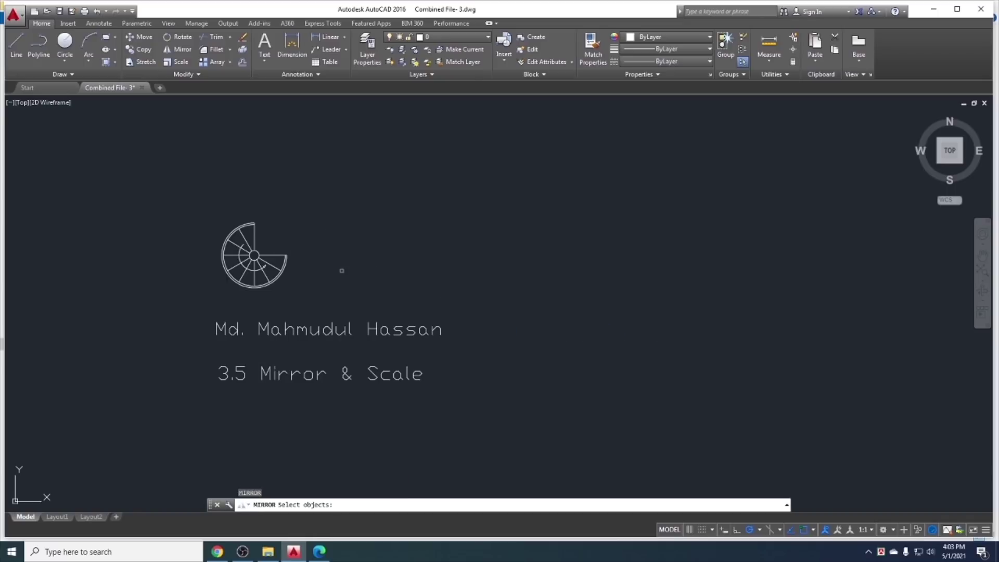
pyautogui.click(319, 330)
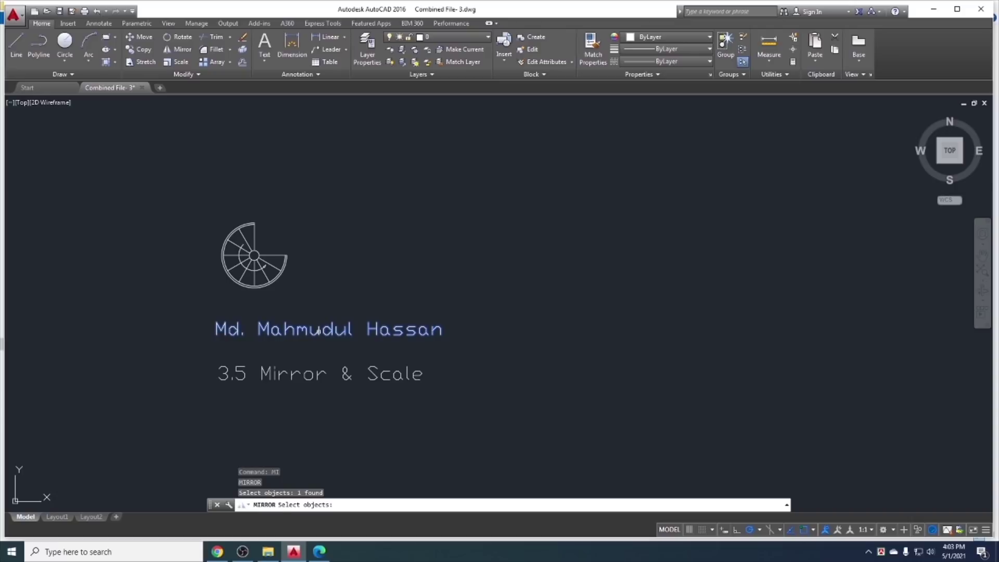
pyautogui.press('Return')
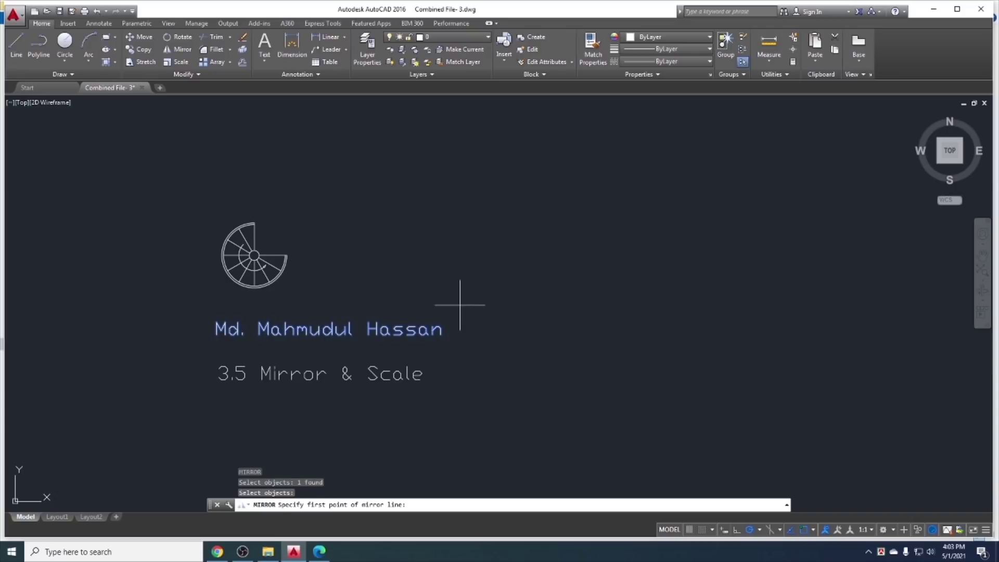
pyautogui.click(460, 305)
pyautogui.click(461, 355)
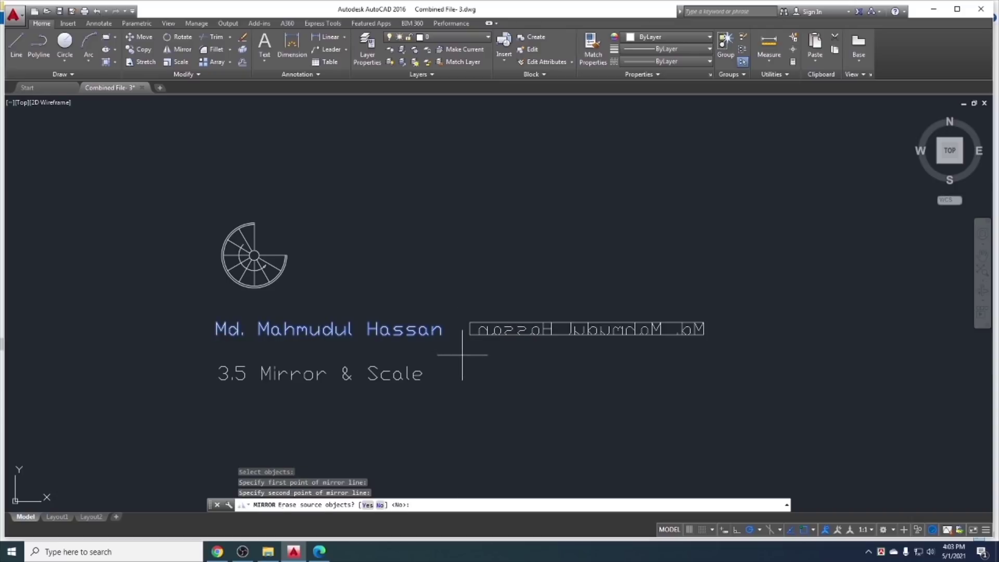
pyautogui.press('Return')
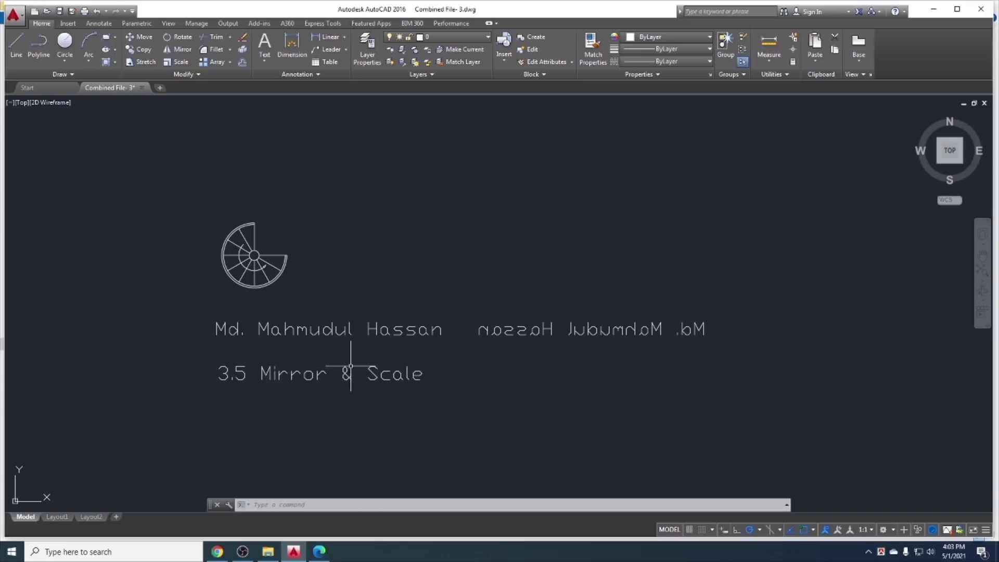
pyautogui.click(548, 322)
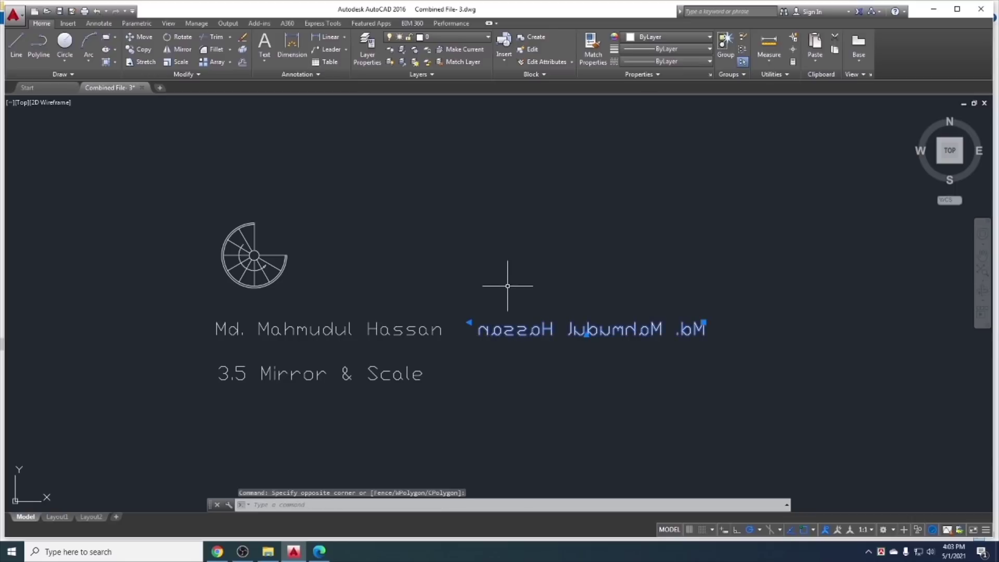
pyautogui.press('Delete')
pyautogui.scroll(-2, 463, 291)
pyautogui.scroll(-2, 462, 300)
pyautogui.scroll(2, 462, 300)
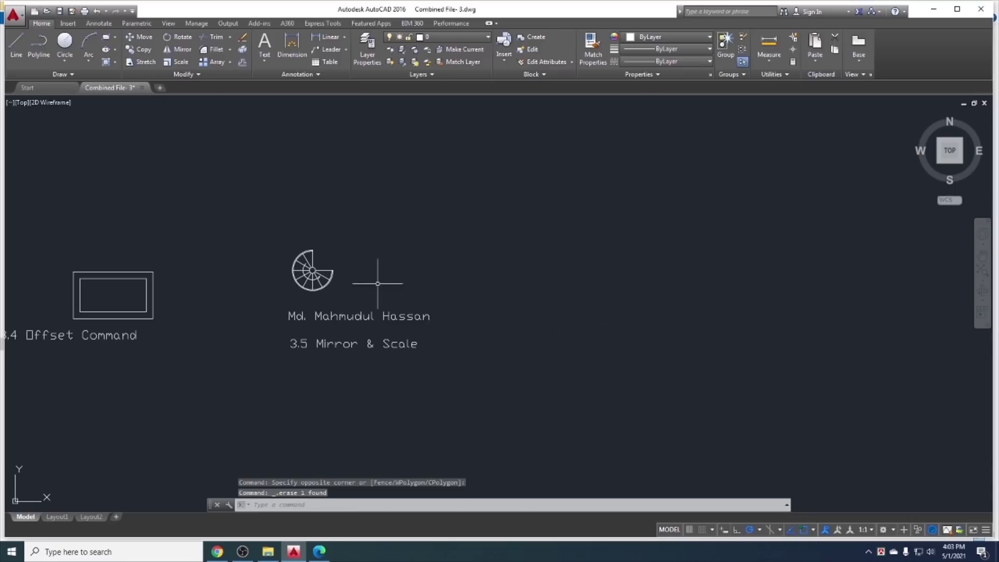
pyautogui.moveTo(384, 279); pyautogui.dragTo(437, 319, button='middle')
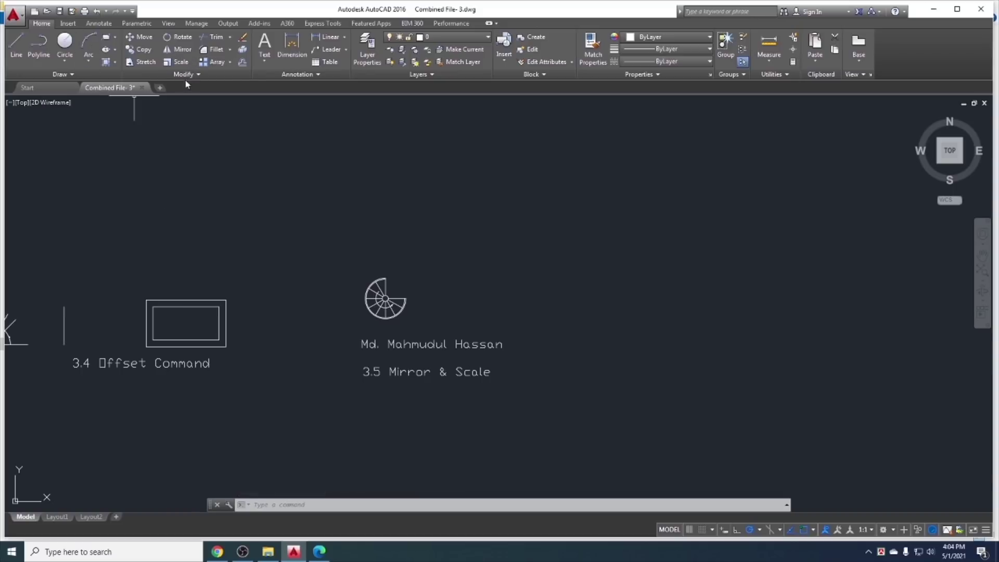
pyautogui.click(182, 64)
pyautogui.press('Escape')
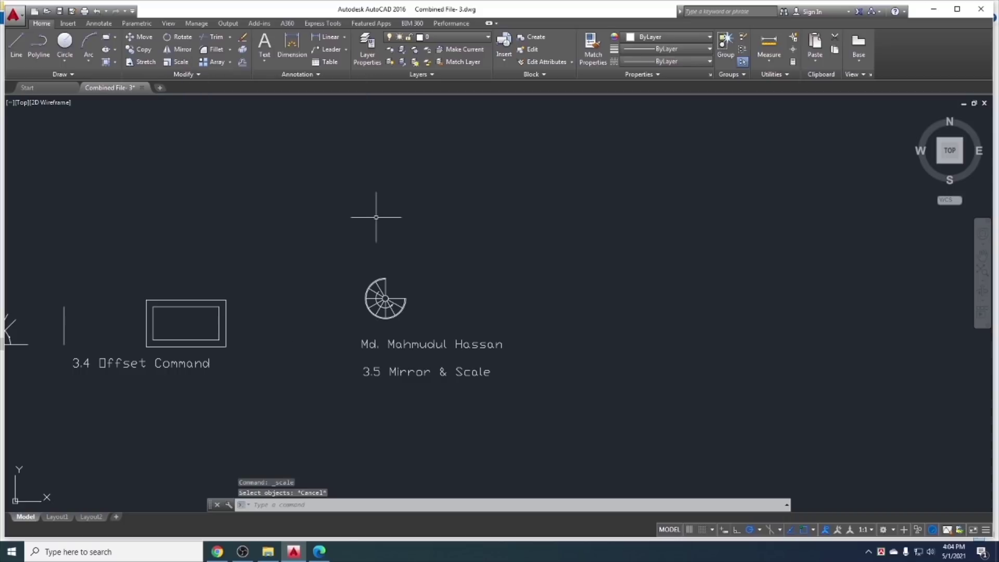
pyautogui.write('sc')
pyautogui.press('Return')
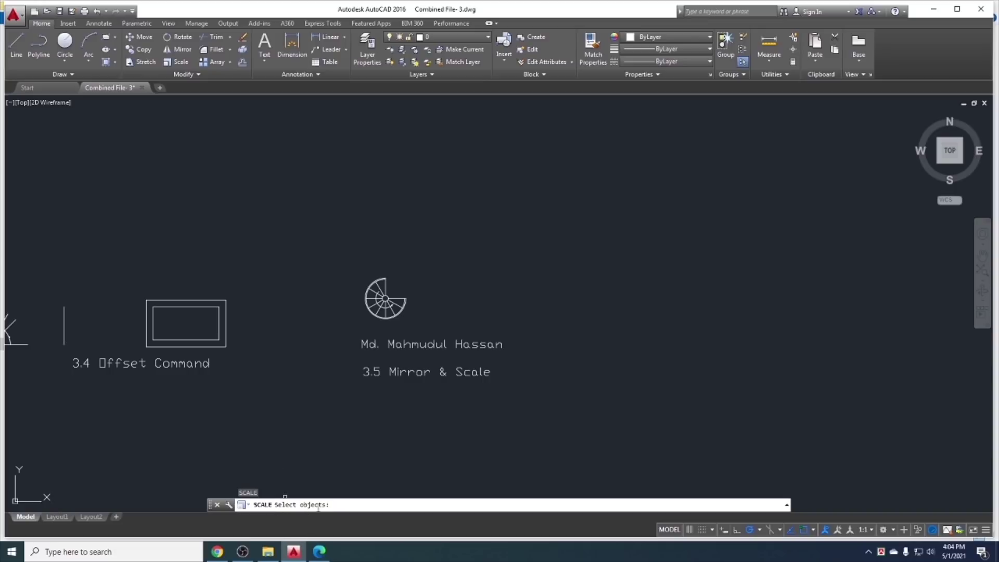
pyautogui.click(386, 301)
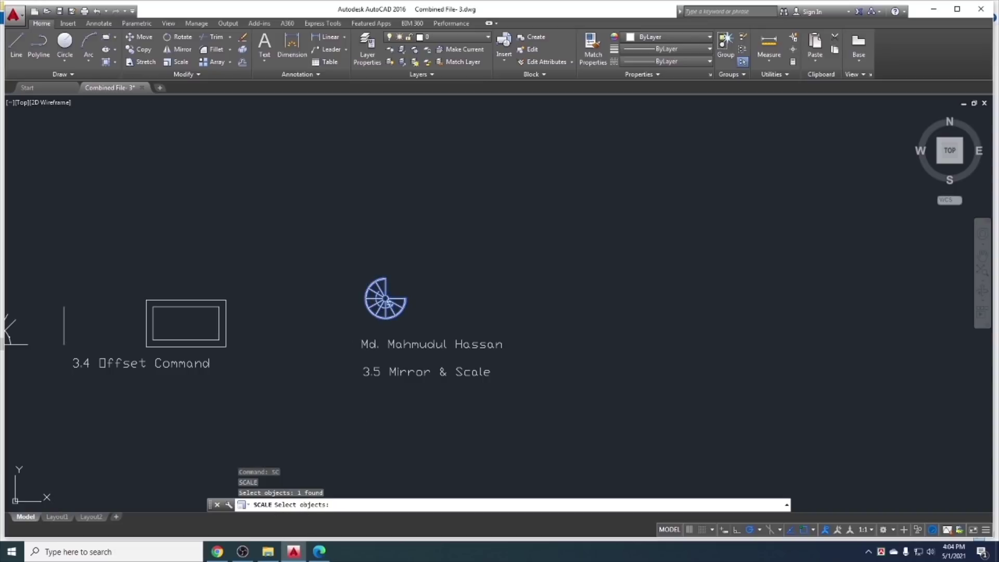
pyautogui.press('Return')
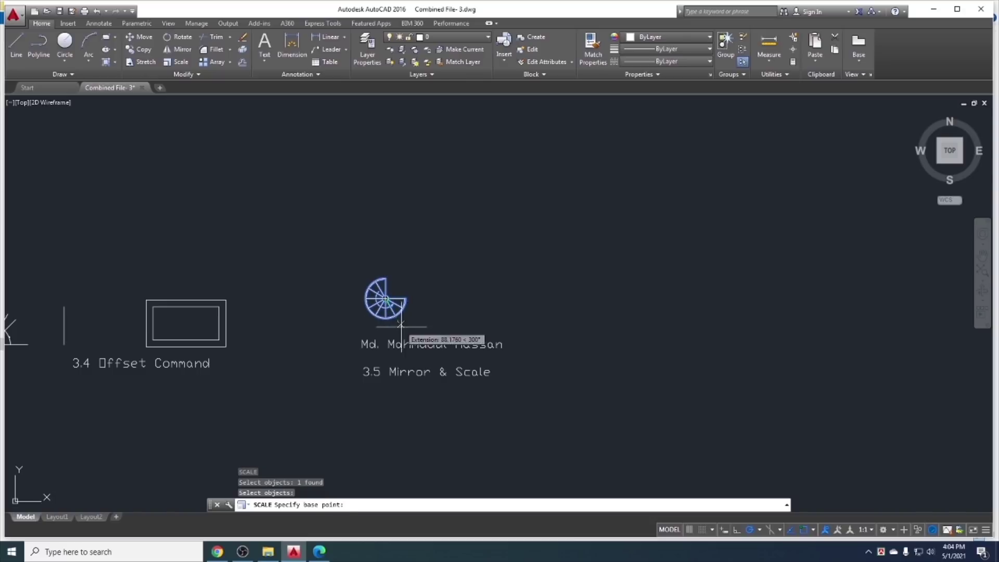
pyautogui.scroll(4, 418, 301)
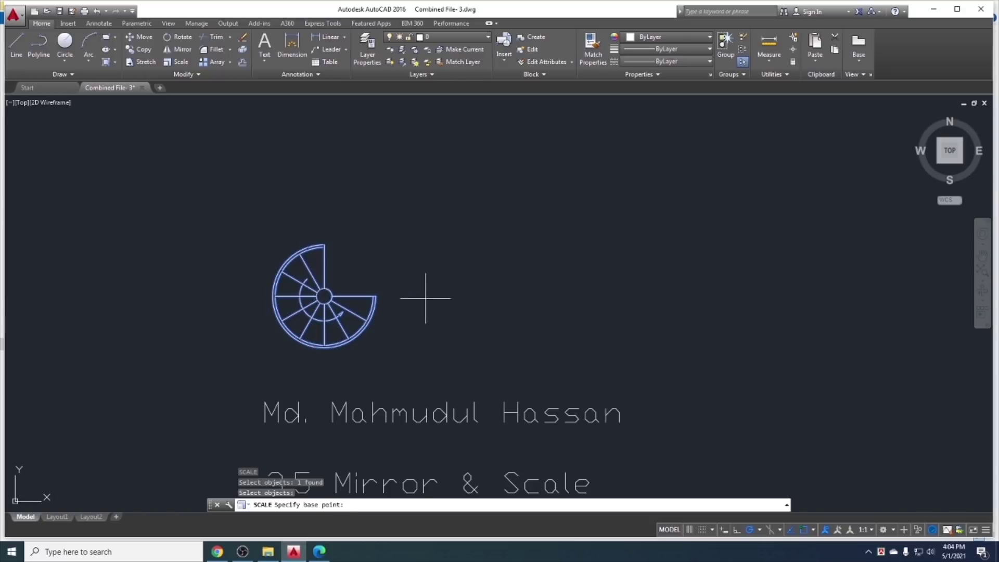
pyautogui.click(300, 339)
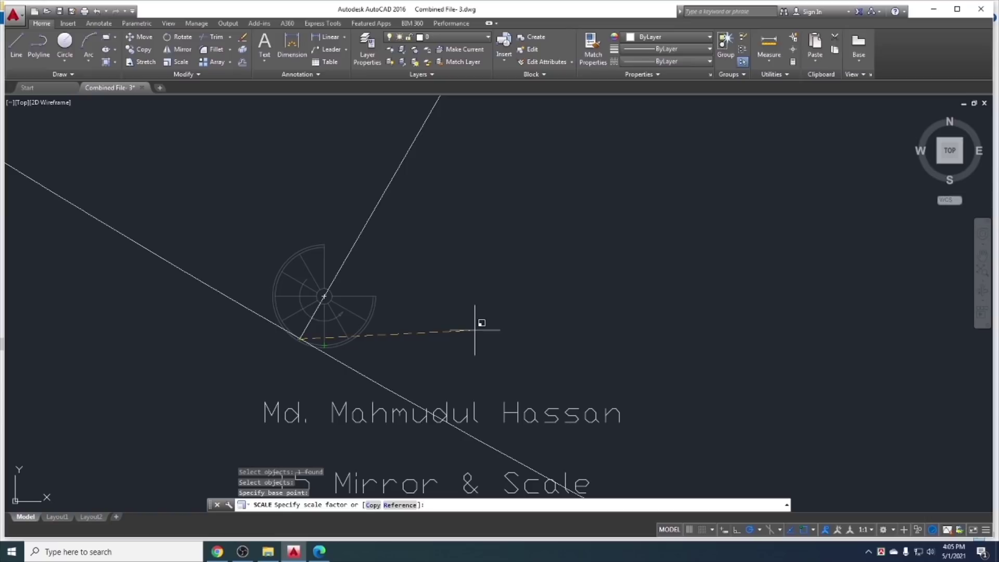
# Abandon the stair scaling and draw a rectangle beside the spiral stair
pyautogui.press('Escape')
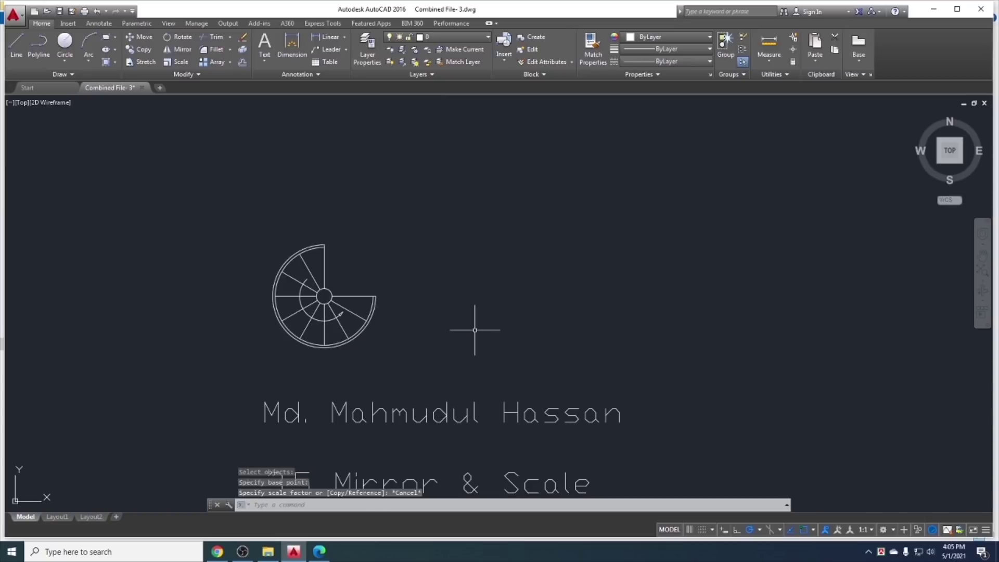
pyautogui.click(106, 37)
pyautogui.click(488, 224)
pyautogui.click(710, 316)
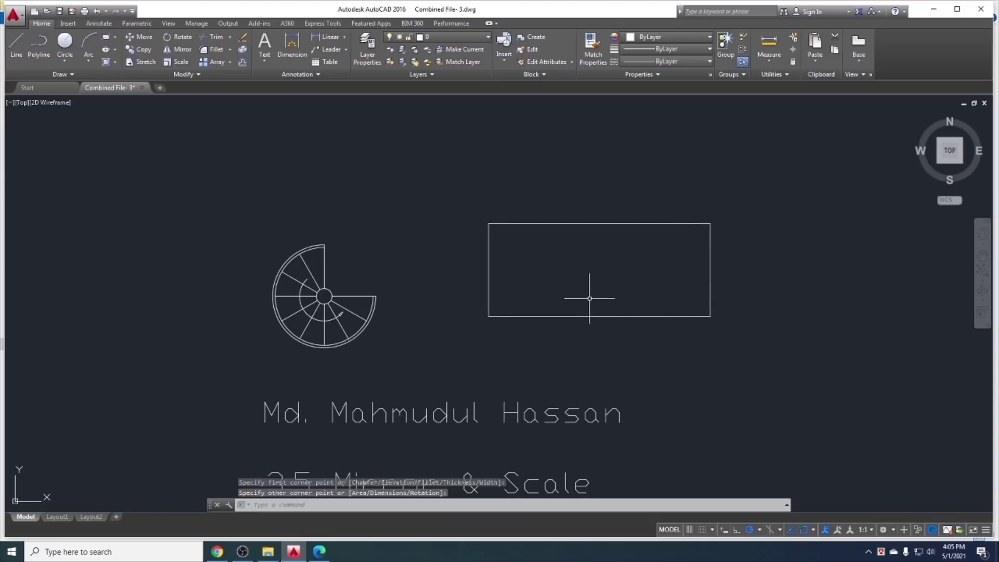
pyautogui.moveTo(590, 296); pyautogui.dragTo(519, 287, button='middle')
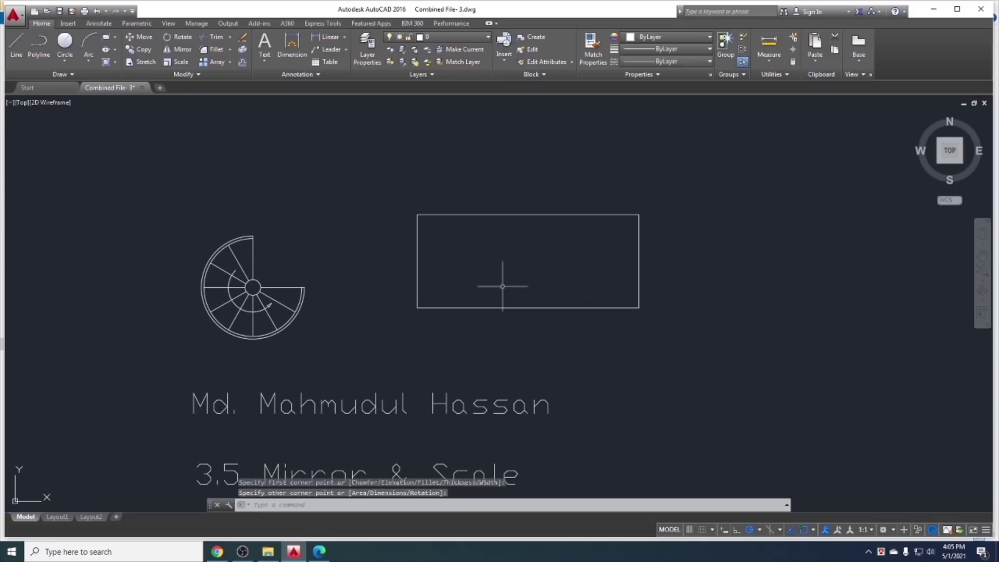
# Add a 328.2 linear dimension along the rectangle's bottom edge
pyautogui.click(291, 45)
pyautogui.click(417, 307)
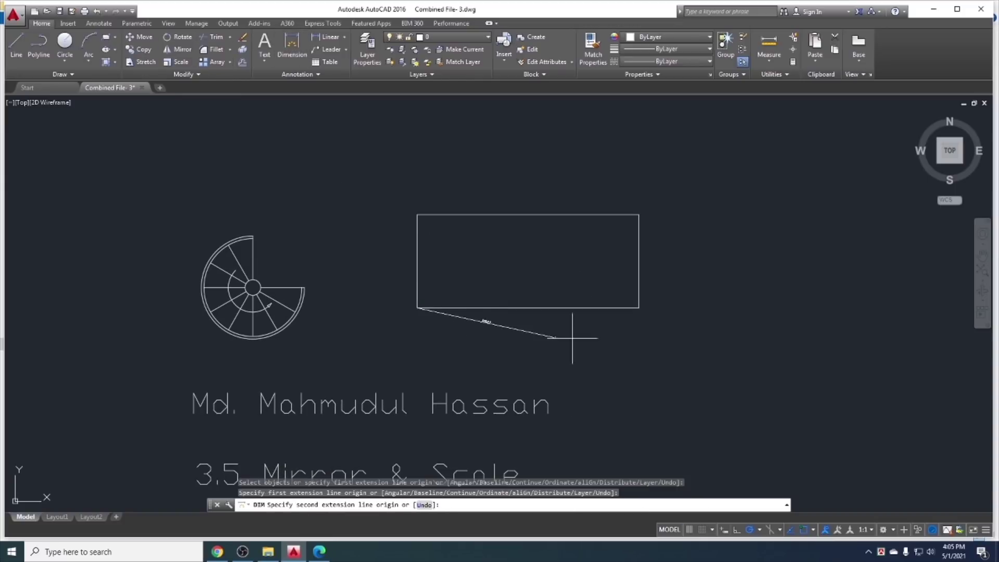
pyautogui.click(641, 308)
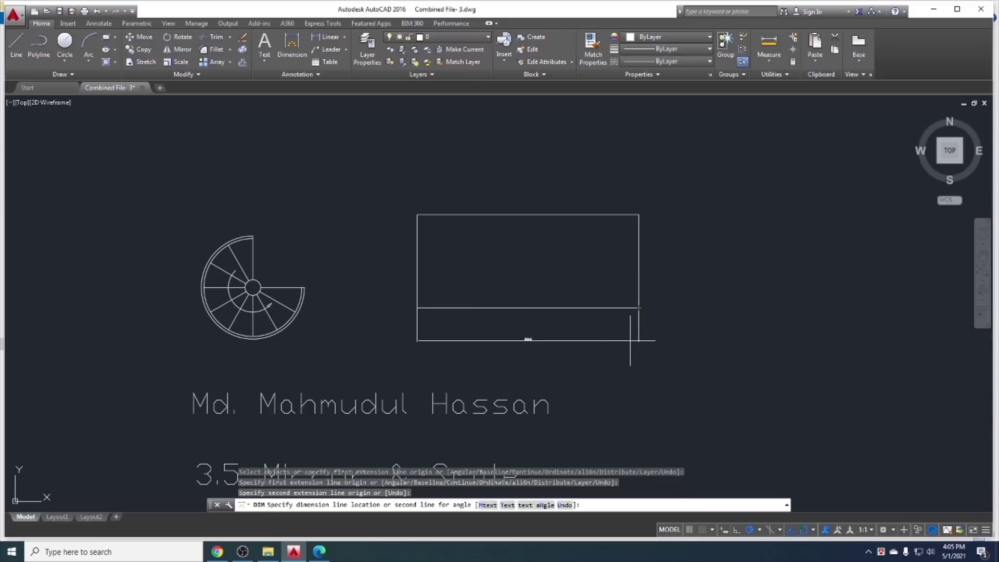
pyautogui.click(631, 340)
pyautogui.scroll(4, 550, 347)
pyautogui.scroll(2, 549, 347)
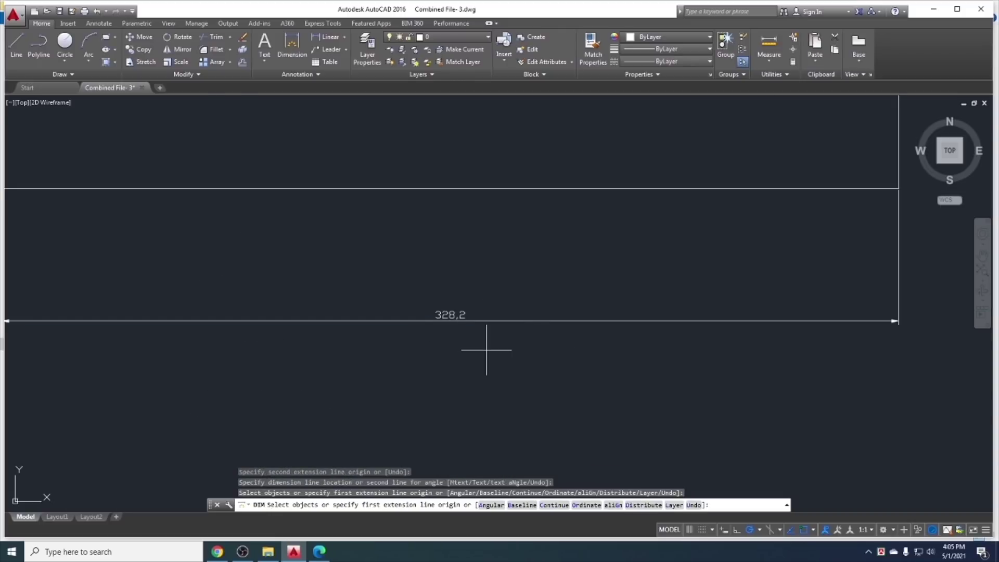
pyautogui.scroll(-4, 456, 322)
pyautogui.moveTo(537, 337); pyautogui.dragTo(470, 347, button='middle')
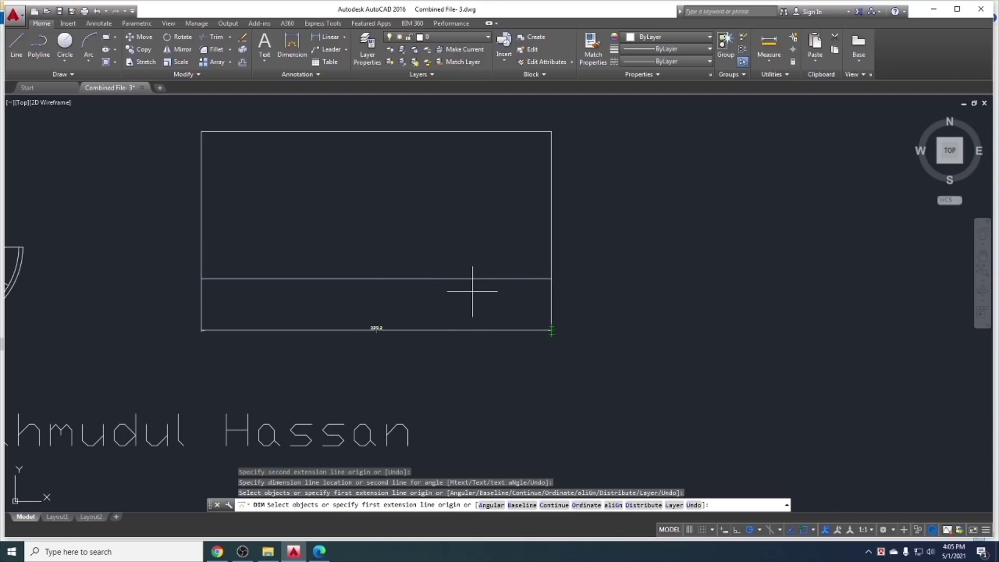
pyautogui.press('Escape')
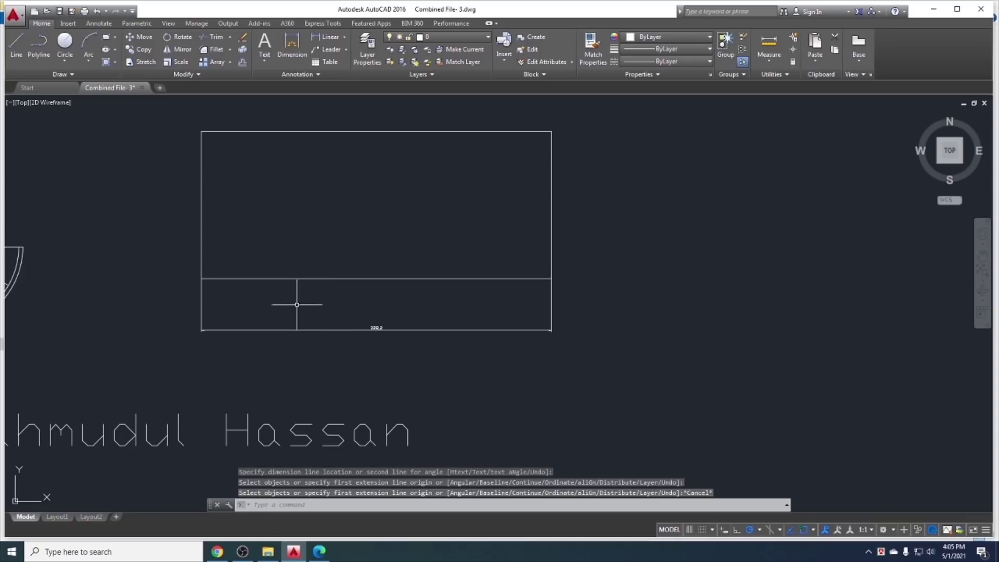
# Calculate 500/328.2 in Chrome and highlight the leading digits 1.5234
pyautogui.click(218, 551)
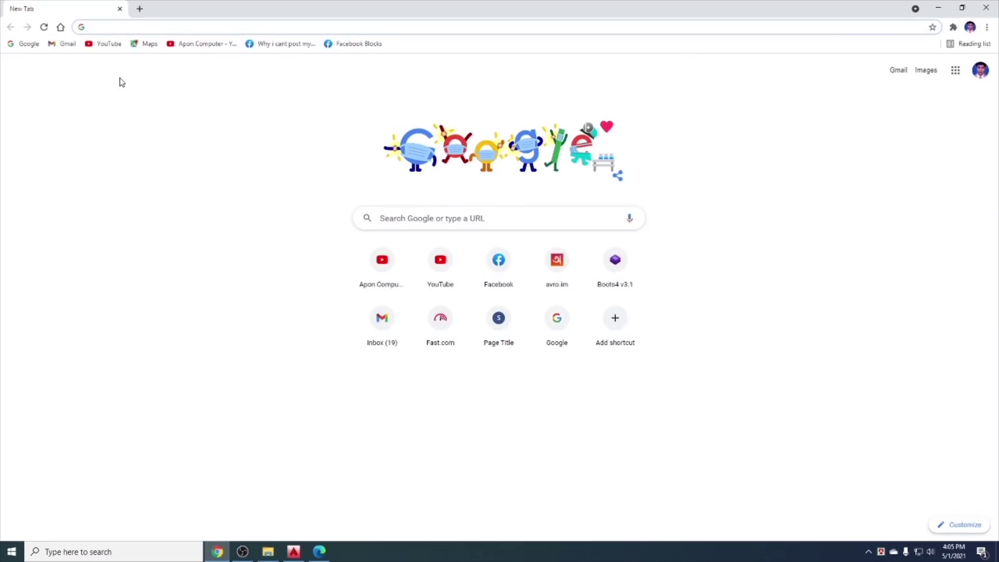
pyautogui.write('3')
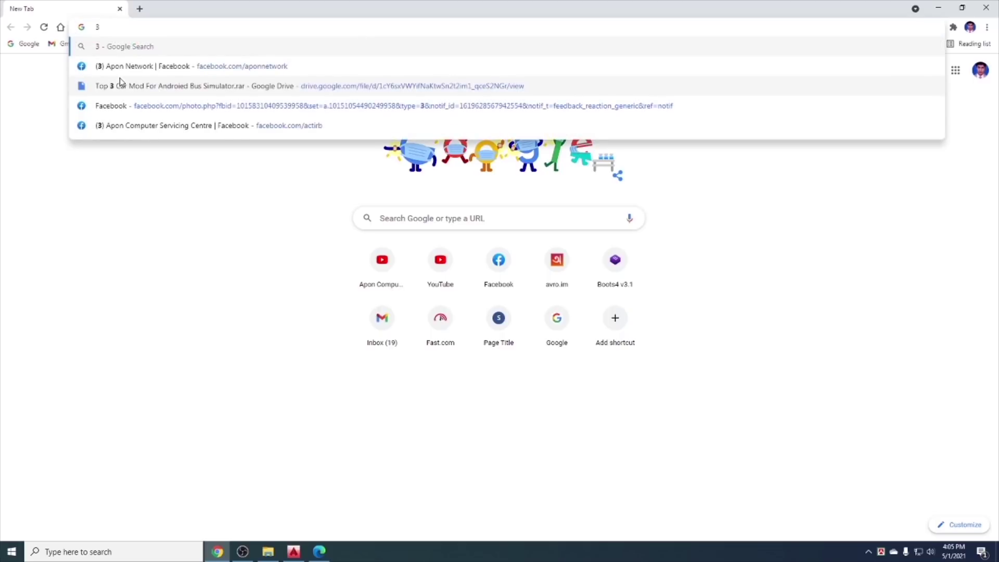
pyautogui.write('8')
pyautogui.press('BackSpace')
pyautogui.press('BackSpace')
pyautogui.write('5')
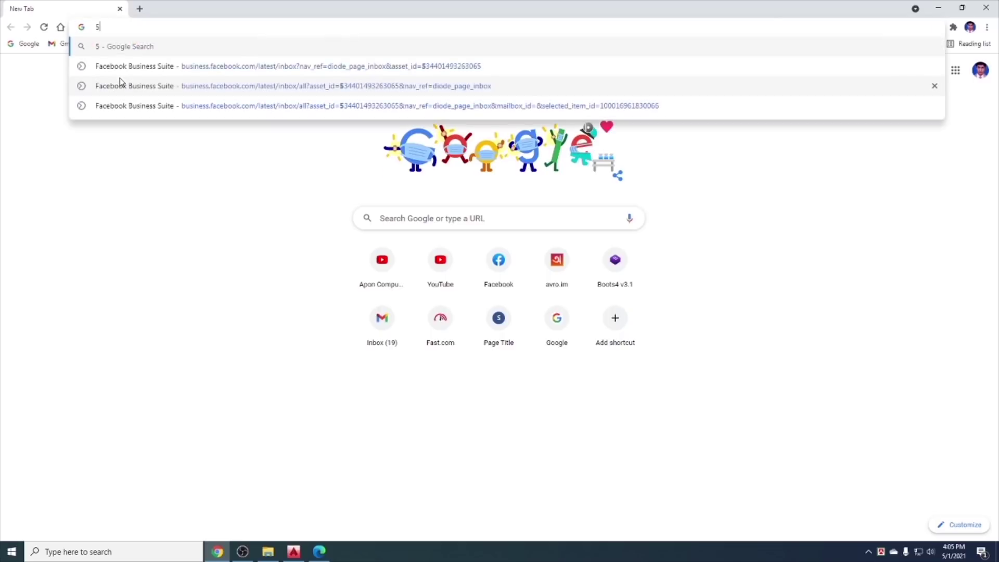
pyautogui.write('00/')
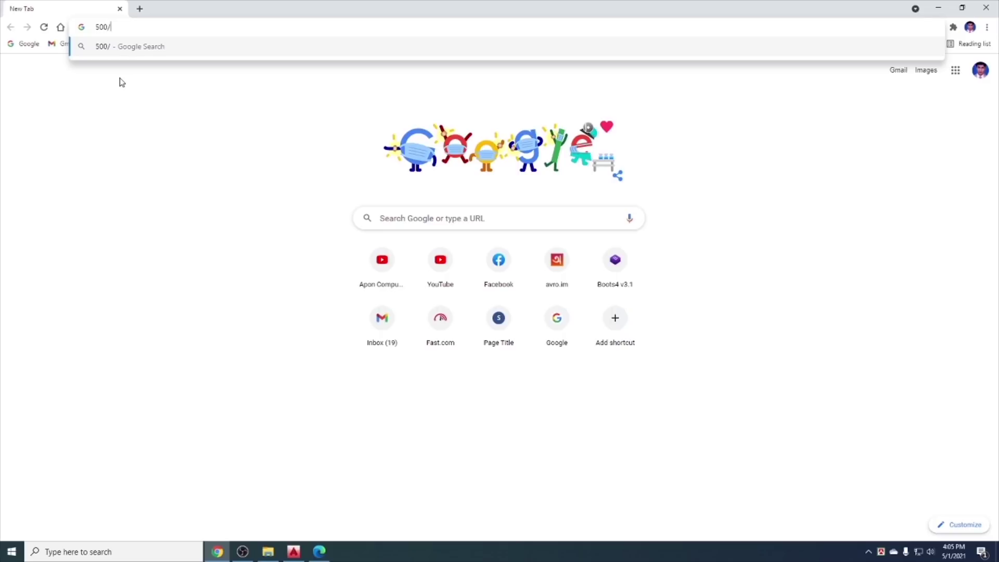
pyautogui.write('3282')
pyautogui.press('BackSpace')
pyautogui.write('.')
pyautogui.write('2')
pyautogui.press('Return')
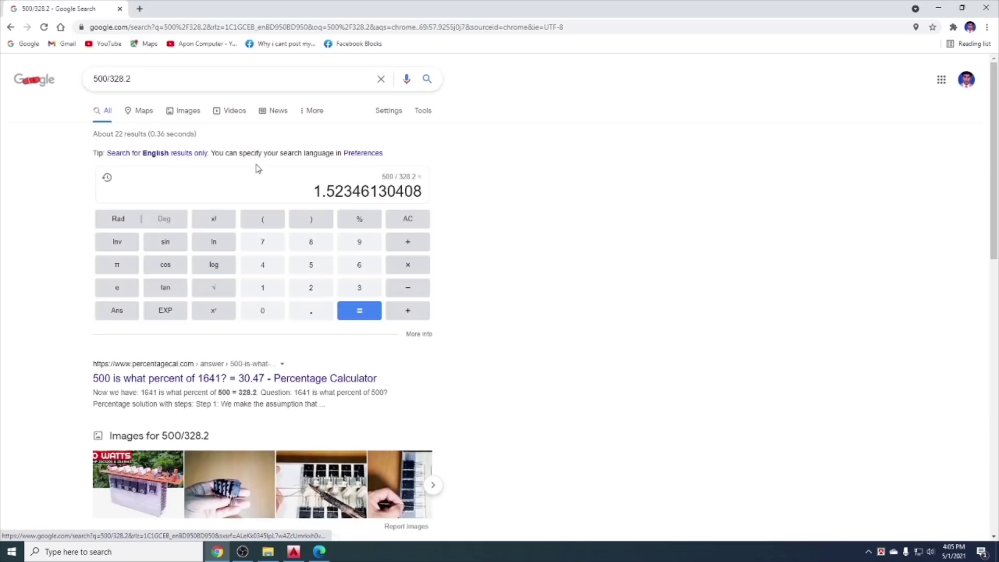
pyautogui.moveTo(313, 192); pyautogui.dragTo(360, 191)
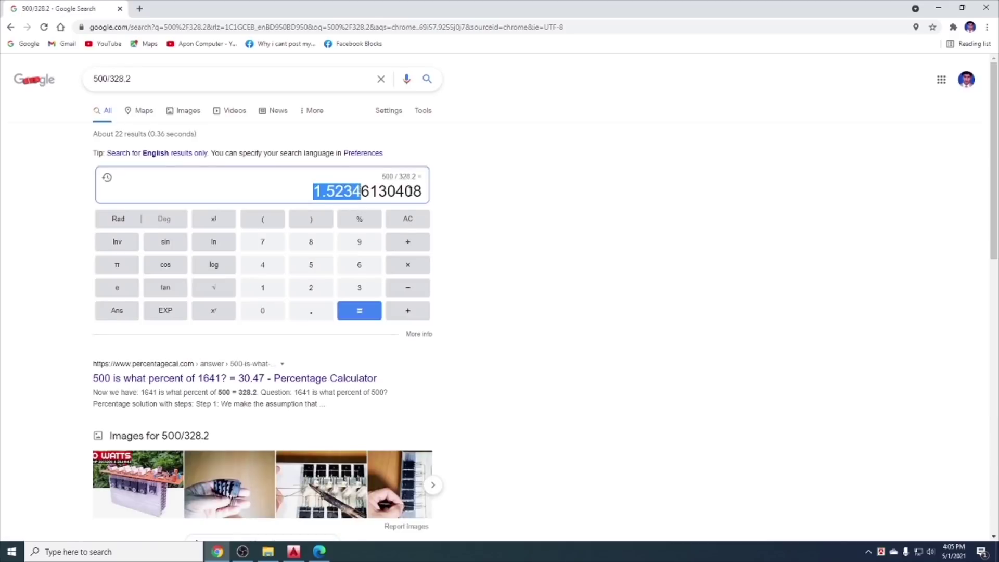
# Return to AutoCAD and bring the rectangle and spiral into view
pyautogui.click(938, 8)
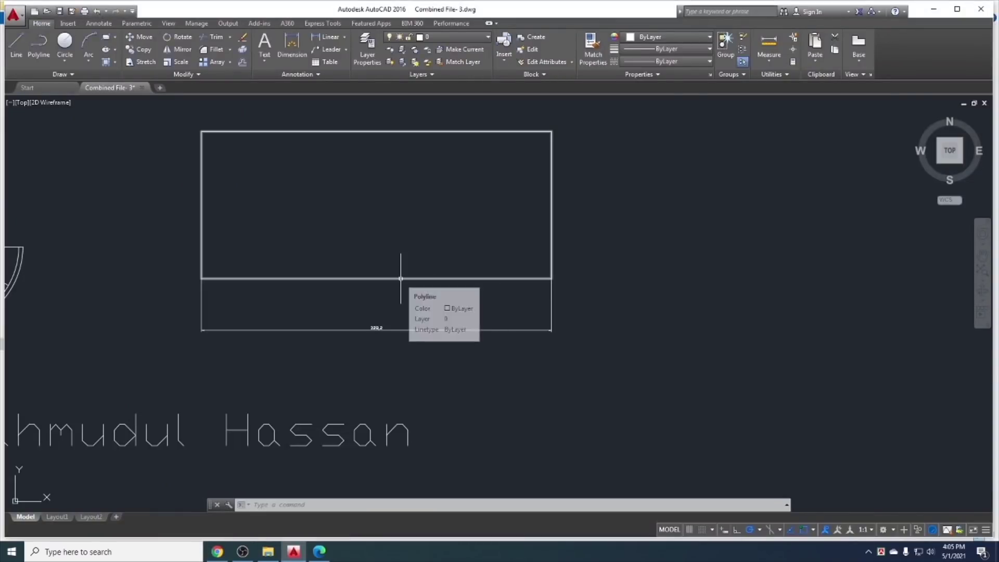
pyautogui.scroll(-2, 401, 278)
pyautogui.moveTo(411, 286); pyautogui.dragTo(341, 305, button='middle')
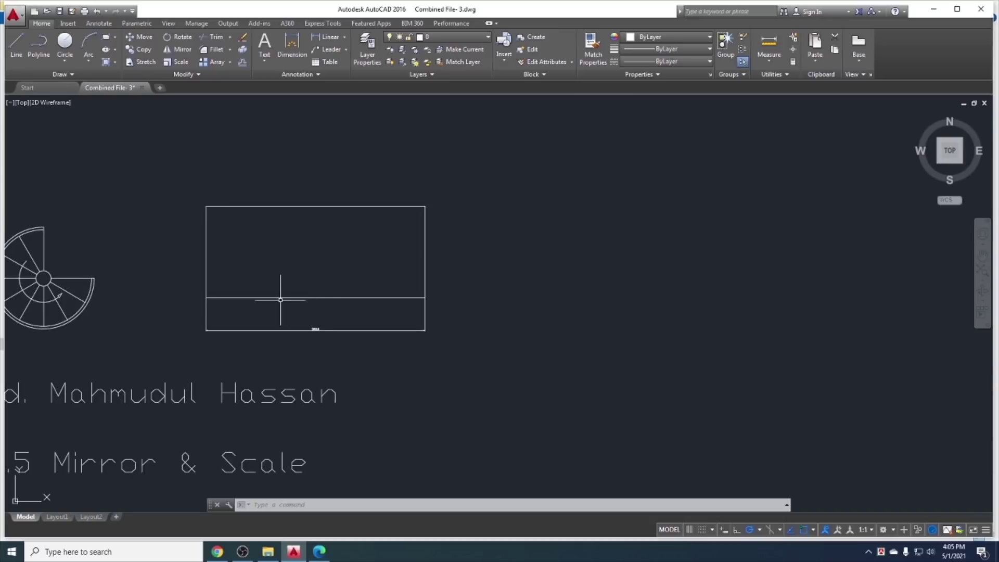
pyautogui.click(277, 297)
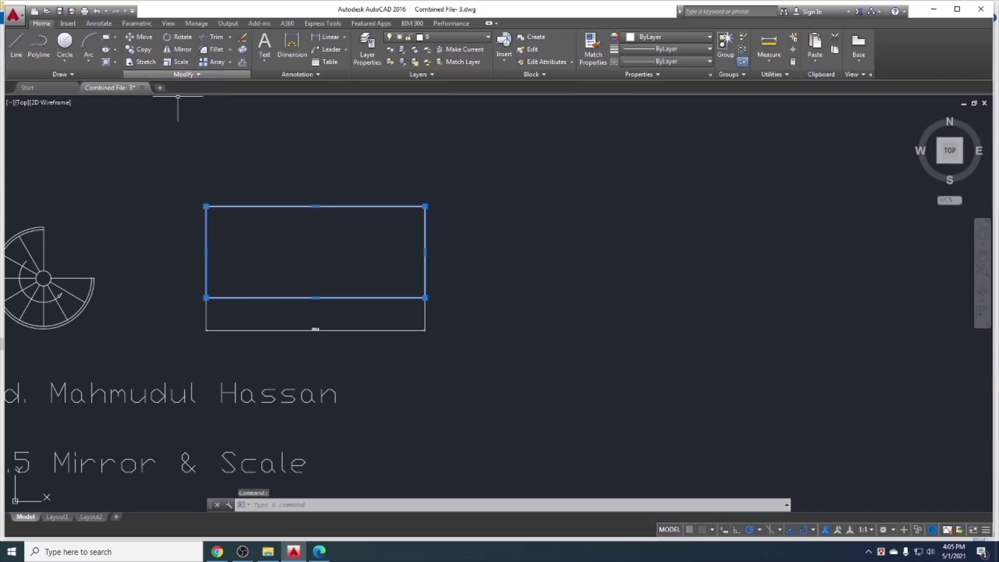
pyautogui.press('Escape')
# Scale the rectangle by 1.52 from its lower-left corner, making its width 498.86
pyautogui.click(177, 62)
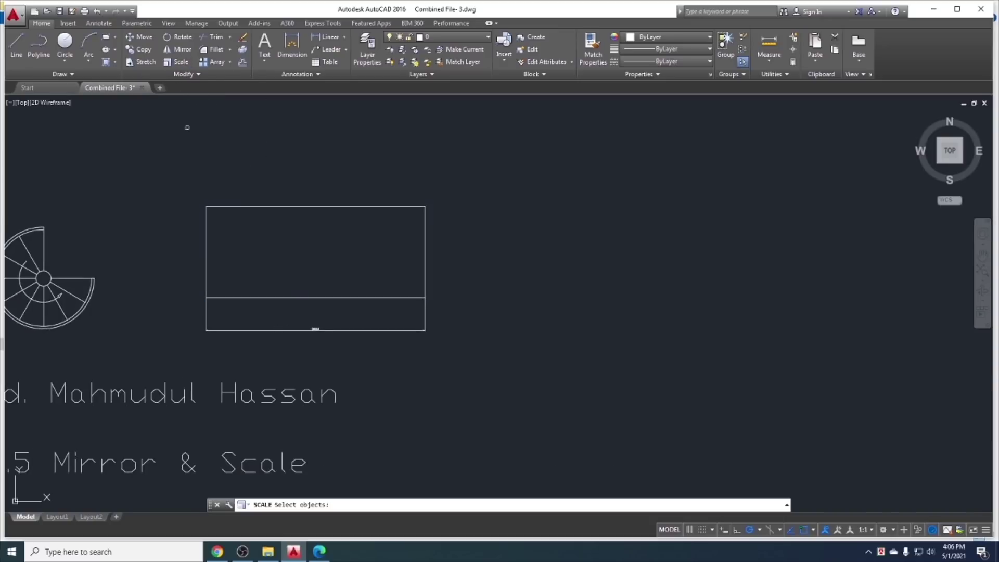
pyautogui.click(241, 299)
pyautogui.press('Return')
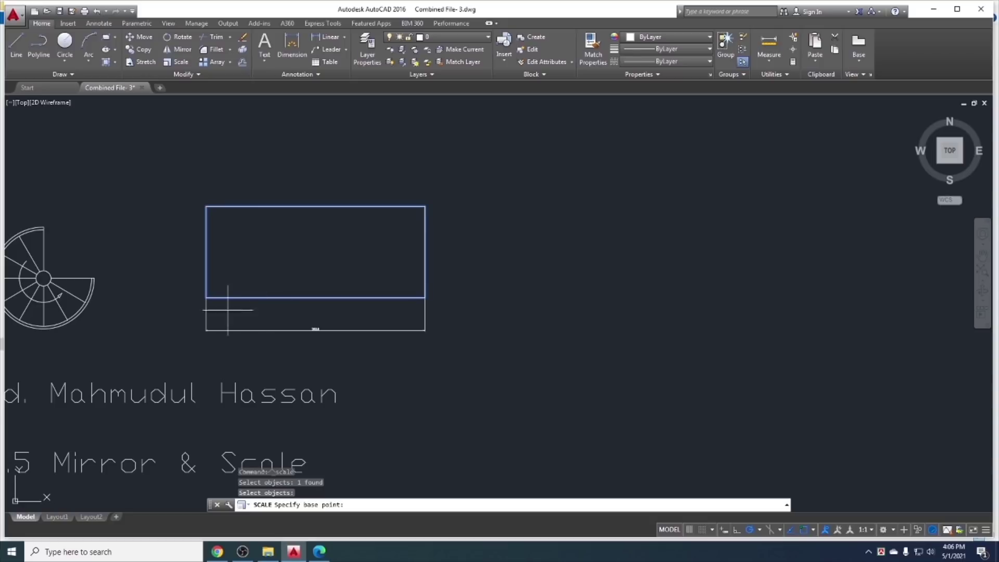
pyautogui.click(207, 297)
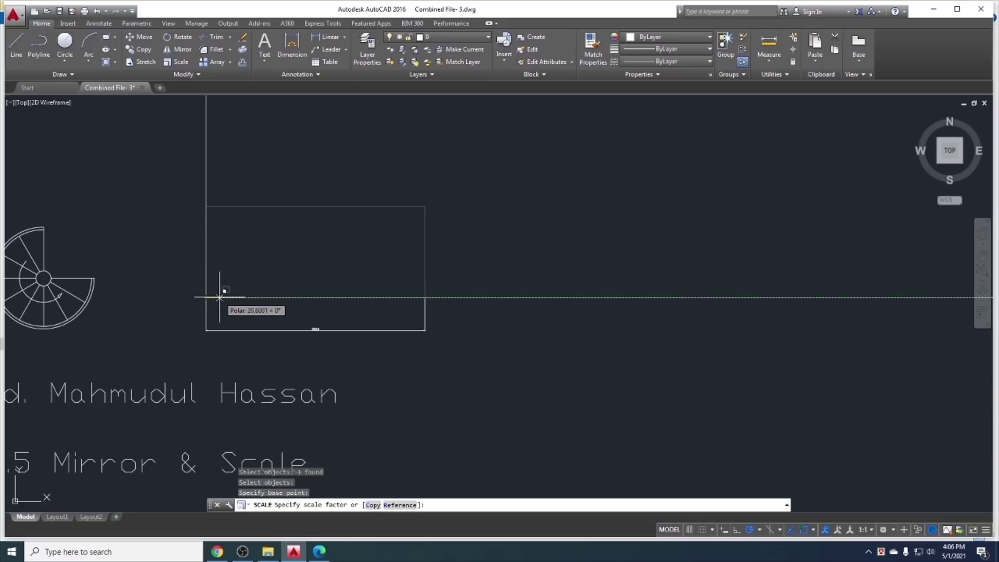
pyautogui.write('1.52')
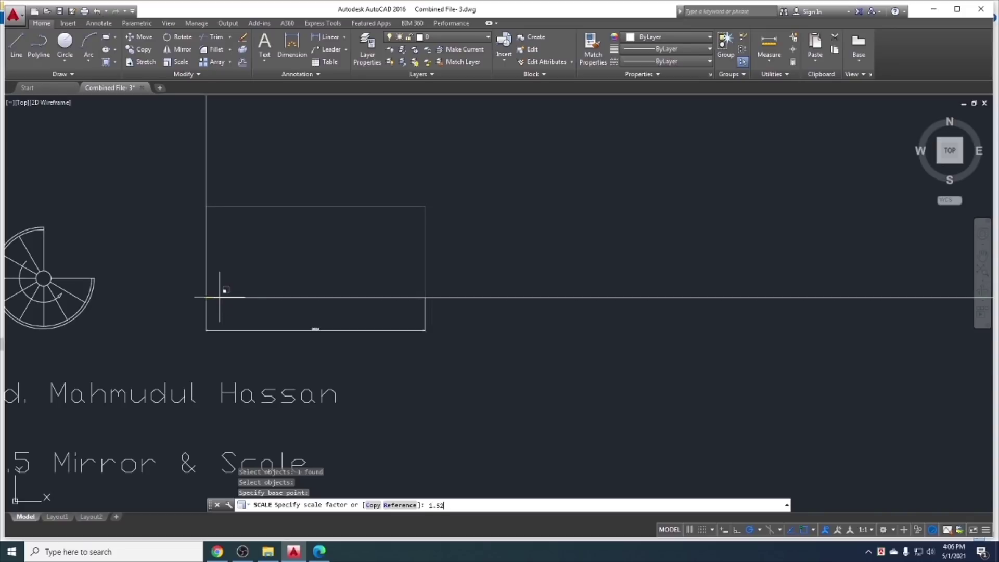
pyautogui.press('Return')
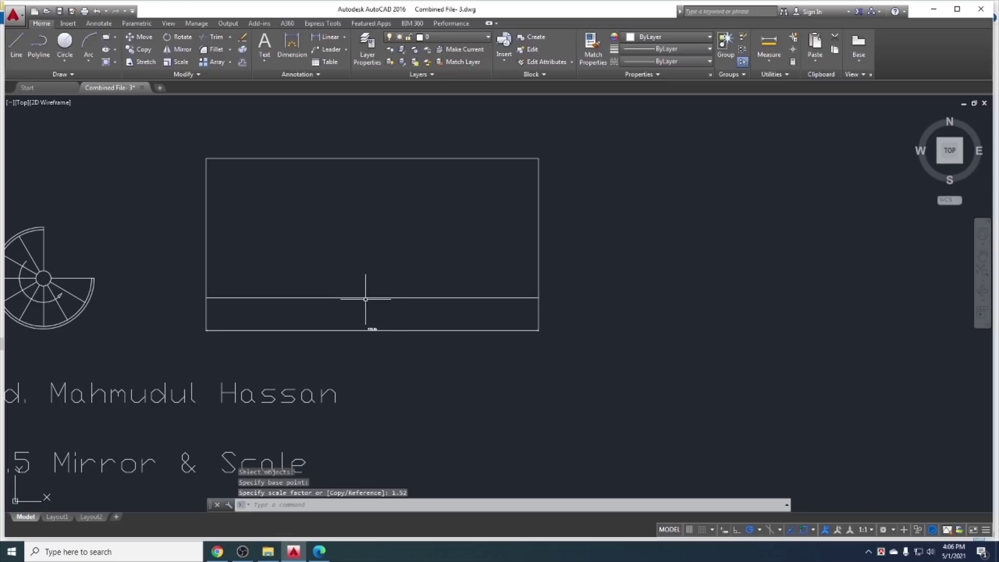
pyautogui.scroll(4, 370, 328)
pyautogui.scroll(2, 369, 328)
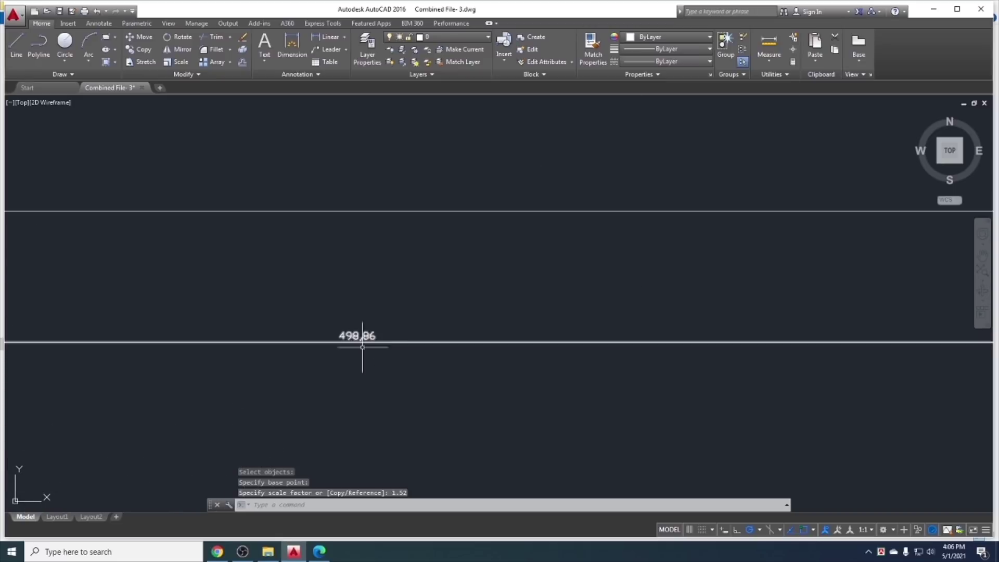
pyautogui.click(218, 551)
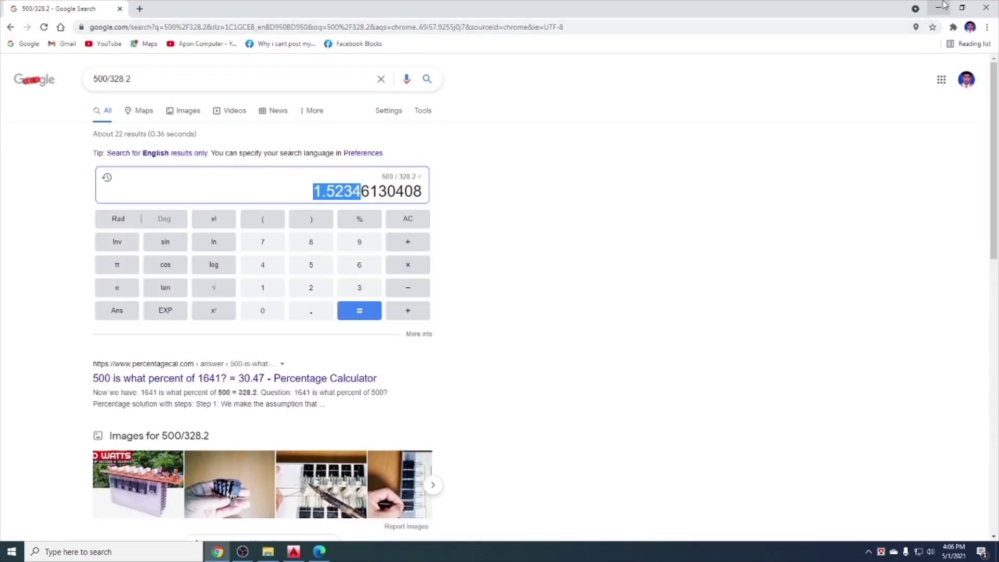
pyautogui.click(938, 8)
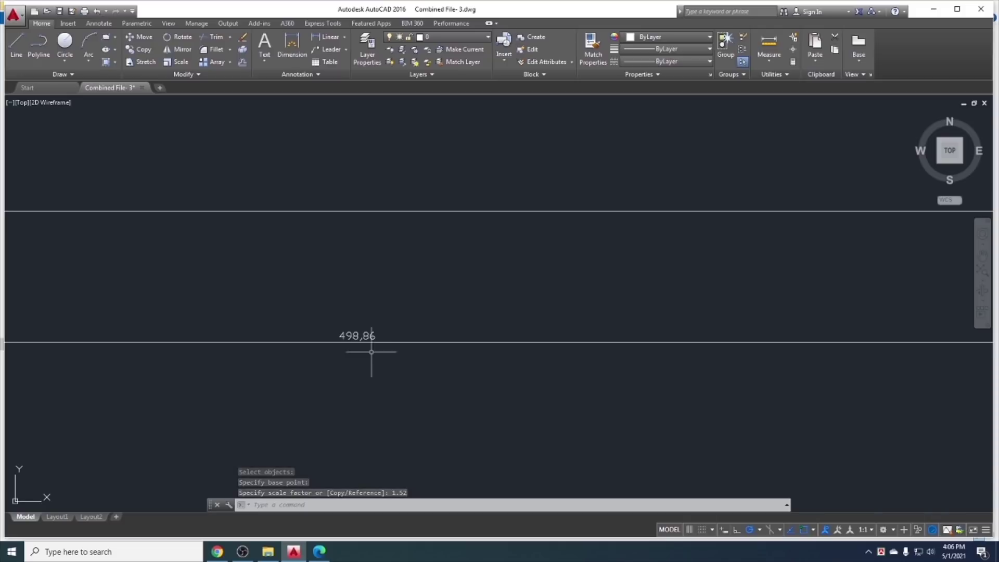
# Crossing-select and erase the lower box
pyautogui.scroll(-2, 363, 345)
pyautogui.scroll(-2, 444, 319)
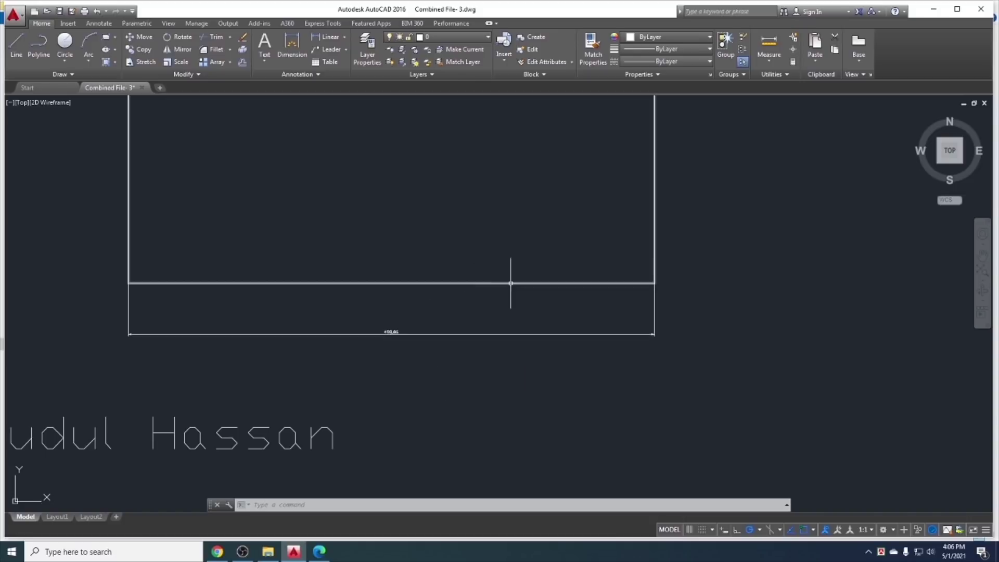
pyautogui.moveTo(464, 349); pyautogui.dragTo(437, 319)
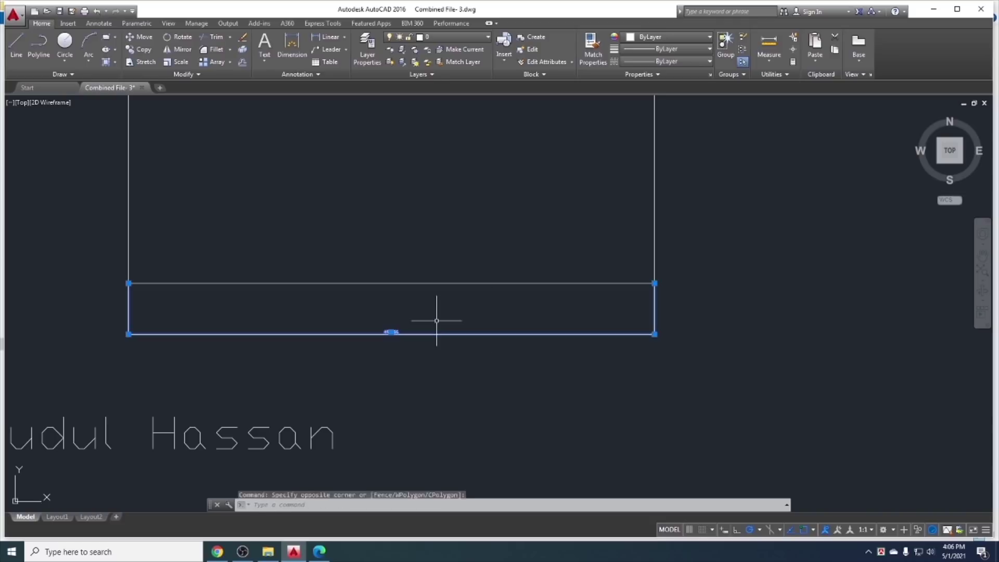
pyautogui.press('Delete')
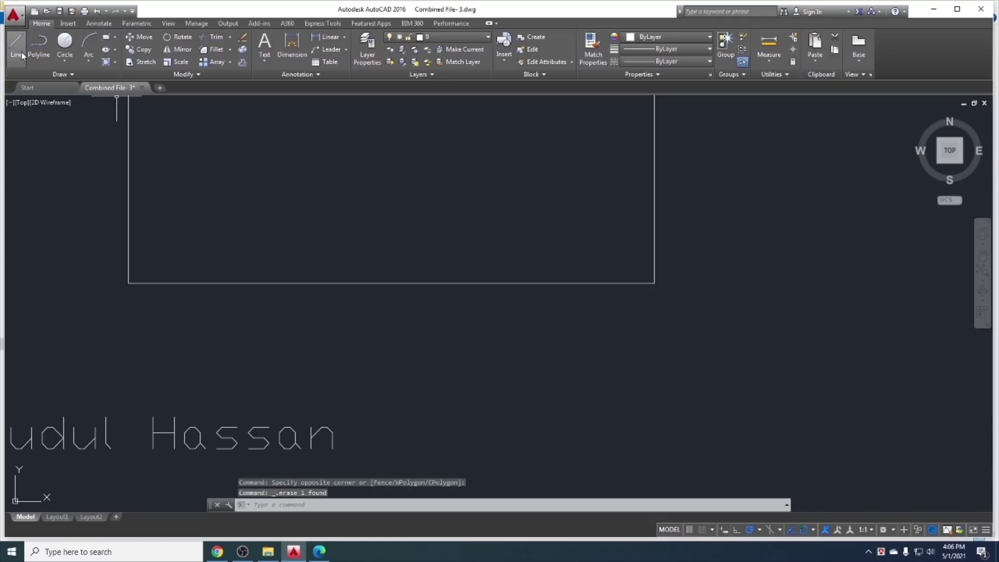
# Draw a horizontal line from the rectangle's lower-left corner well past its right side
pyautogui.click(16, 43)
pyautogui.click(128, 283)
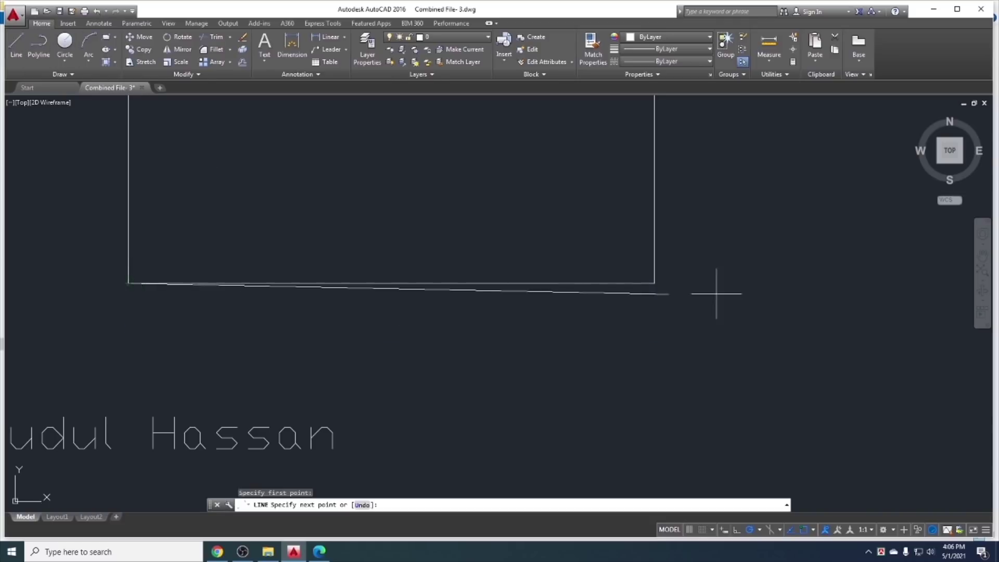
pyautogui.click(852, 283)
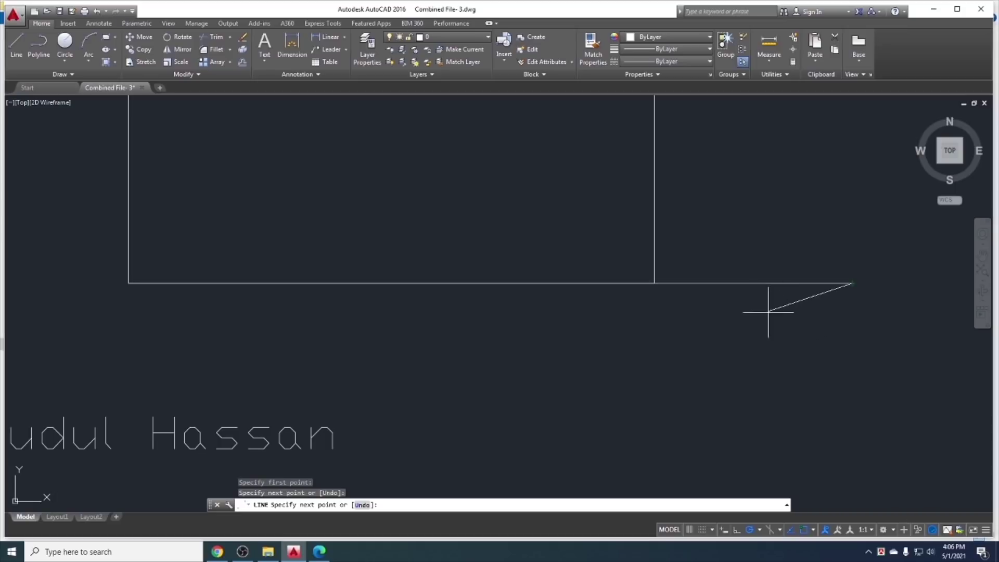
pyautogui.press('Escape')
pyautogui.click(783, 284)
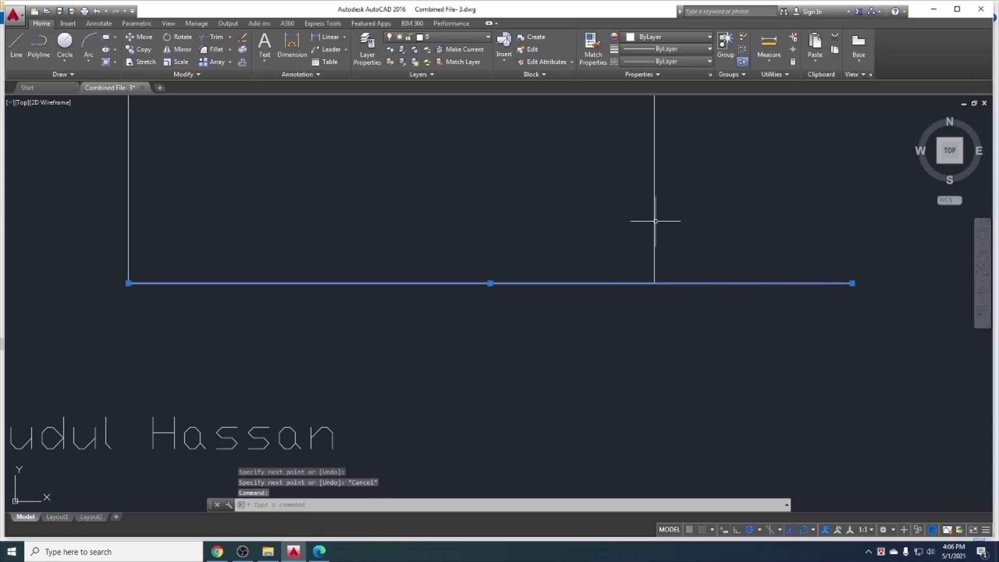
pyautogui.press('Escape')
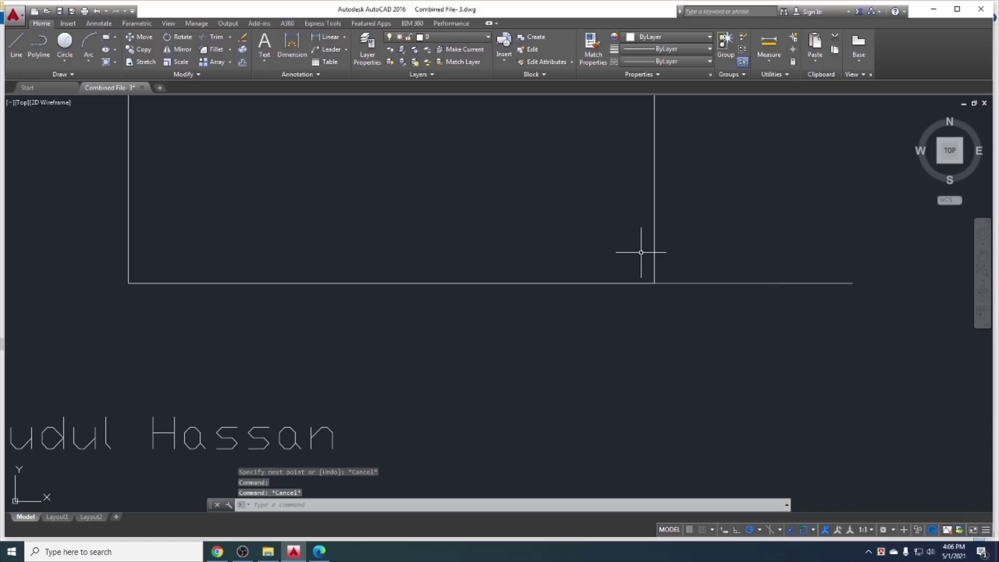
# Try scaling the rectangle by reference along the line, then cancel
pyautogui.click(663, 259)
pyautogui.click(626, 222)
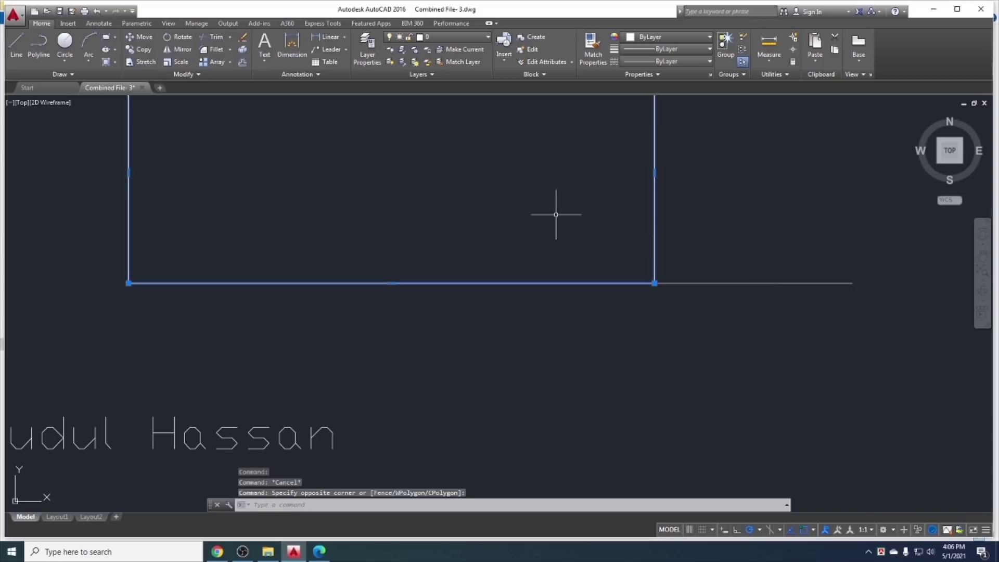
pyautogui.write('sc')
pyautogui.press('Return')
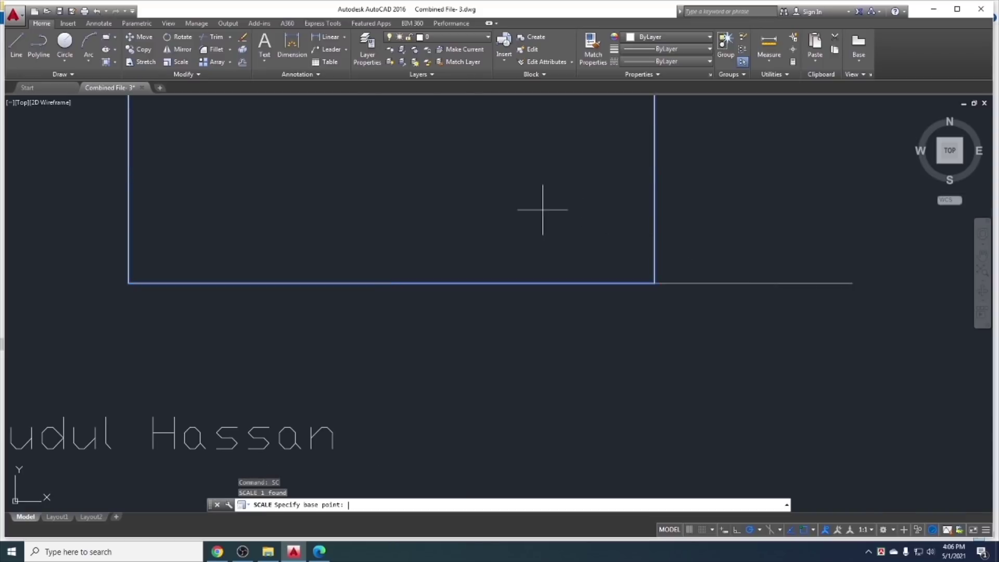
pyautogui.click(128, 284)
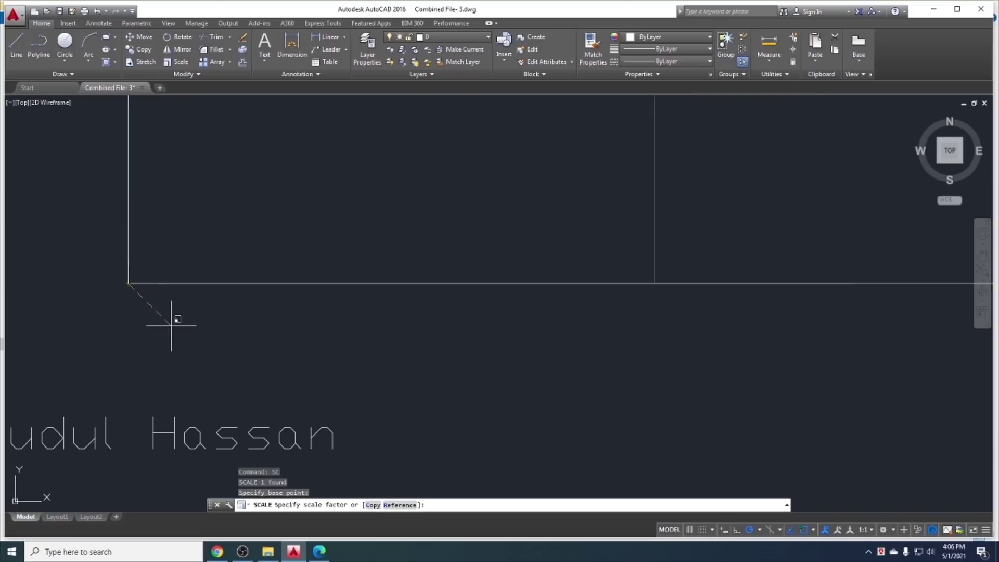
pyautogui.click(399, 505)
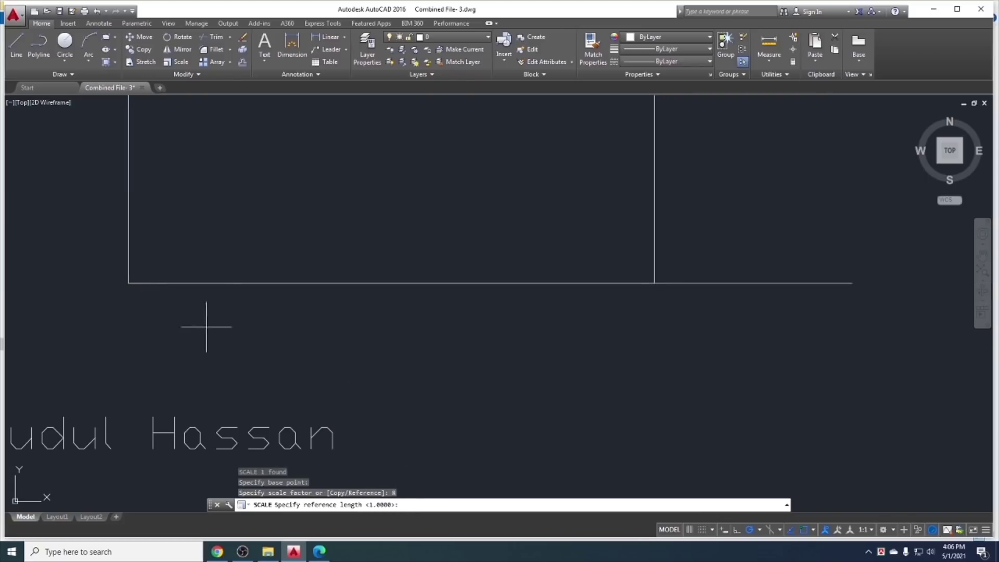
pyautogui.click(128, 284)
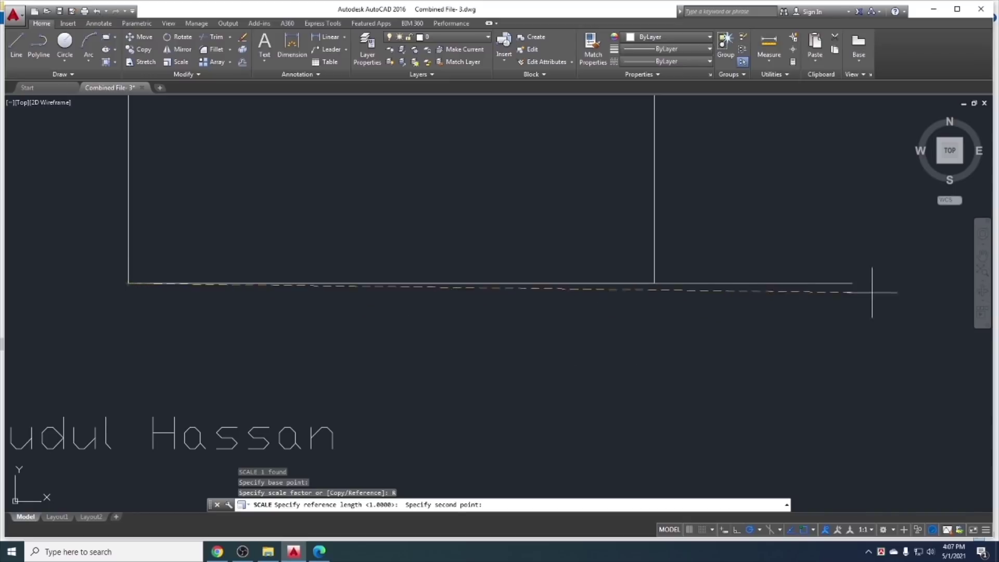
pyautogui.click(851, 283)
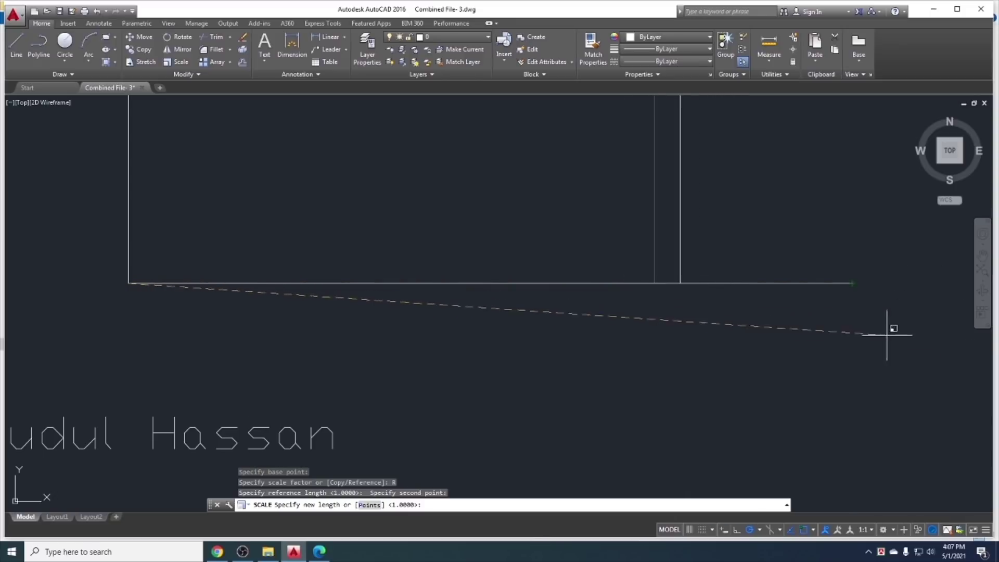
pyautogui.scroll(-5, 678, 329)
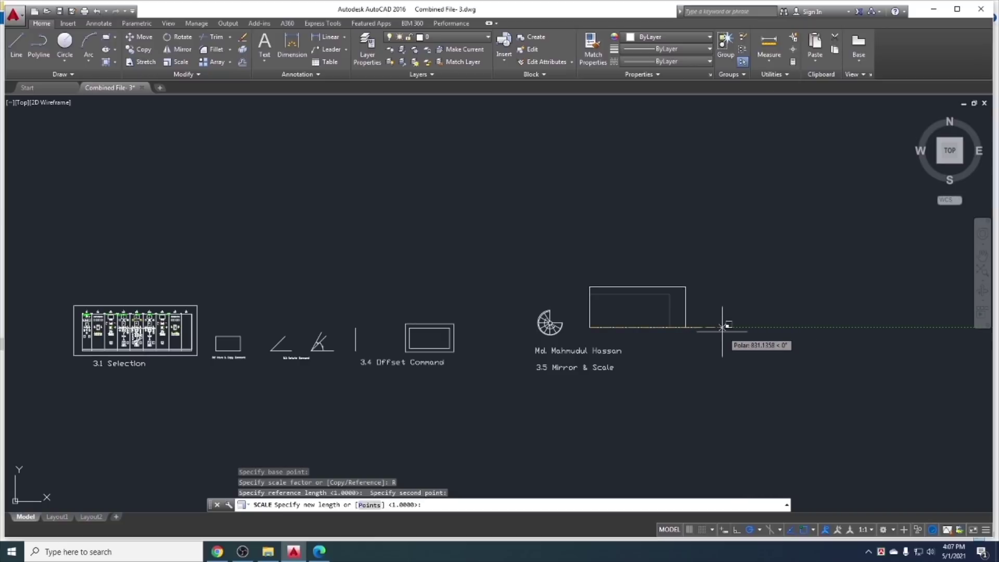
pyautogui.scroll(5, 698, 335)
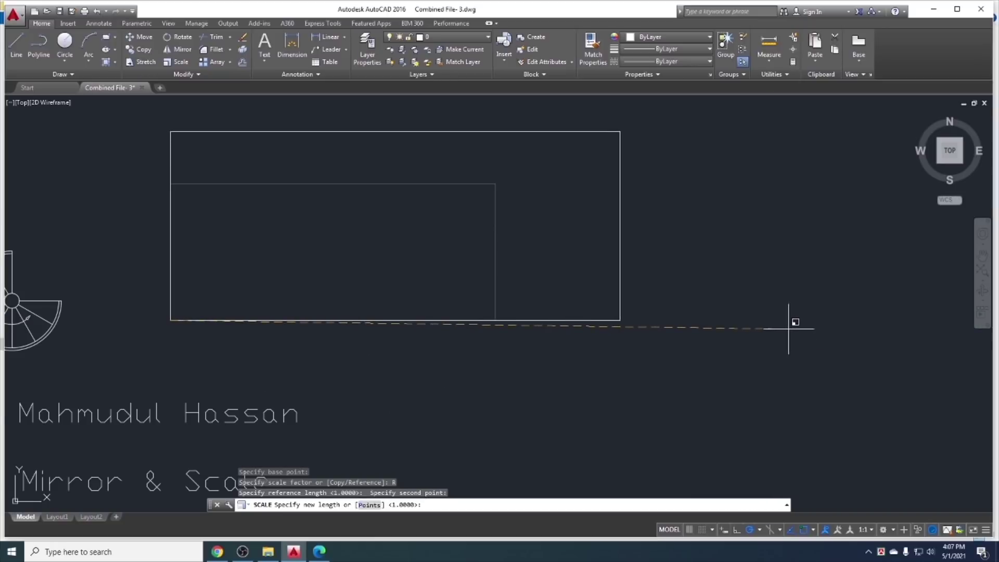
pyautogui.press('Escape')
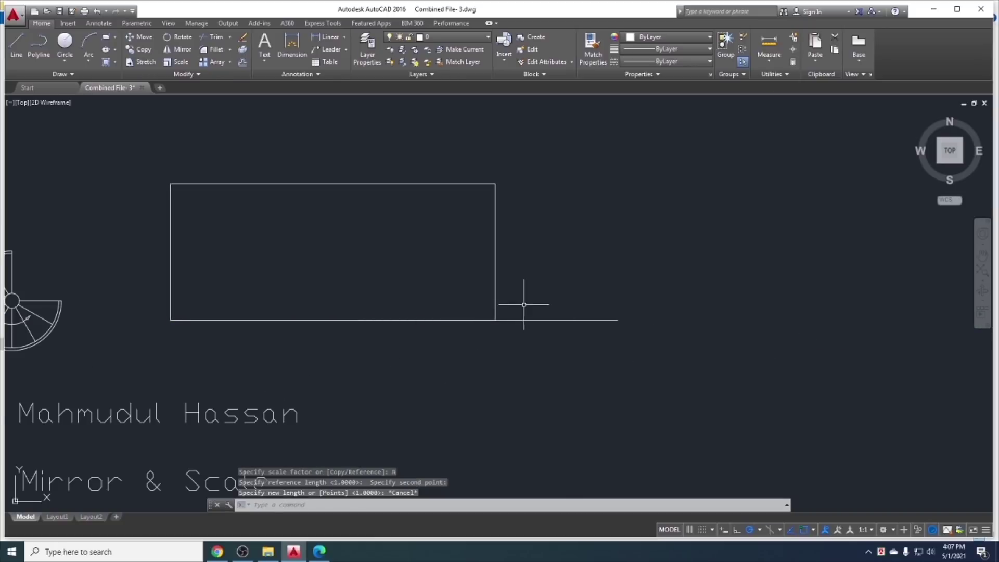
# Select the rectangle and restart the SC scale command
pyautogui.moveTo(524, 301); pyautogui.dragTo(446, 259)
pyautogui.write('sc')
pyautogui.press('Return')
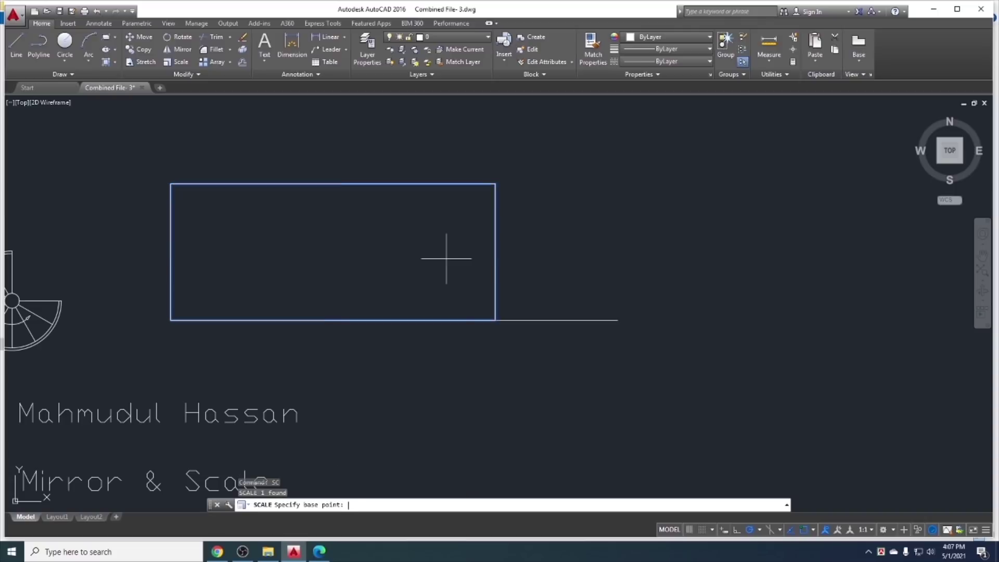
# Scale the rectangle by reference so its width reaches the guide line's end, then erase the line
pyautogui.click(170, 320)
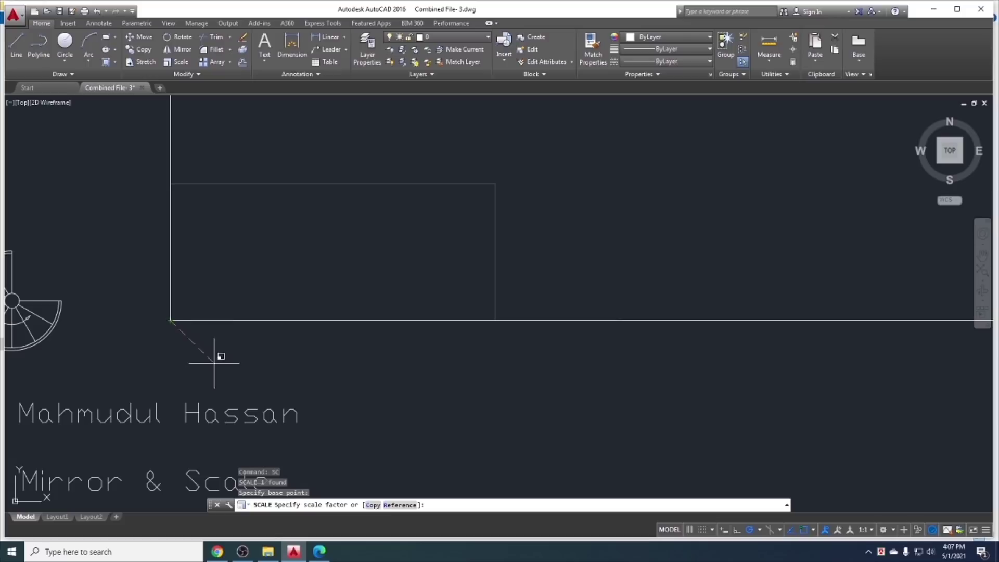
pyautogui.click(398, 505)
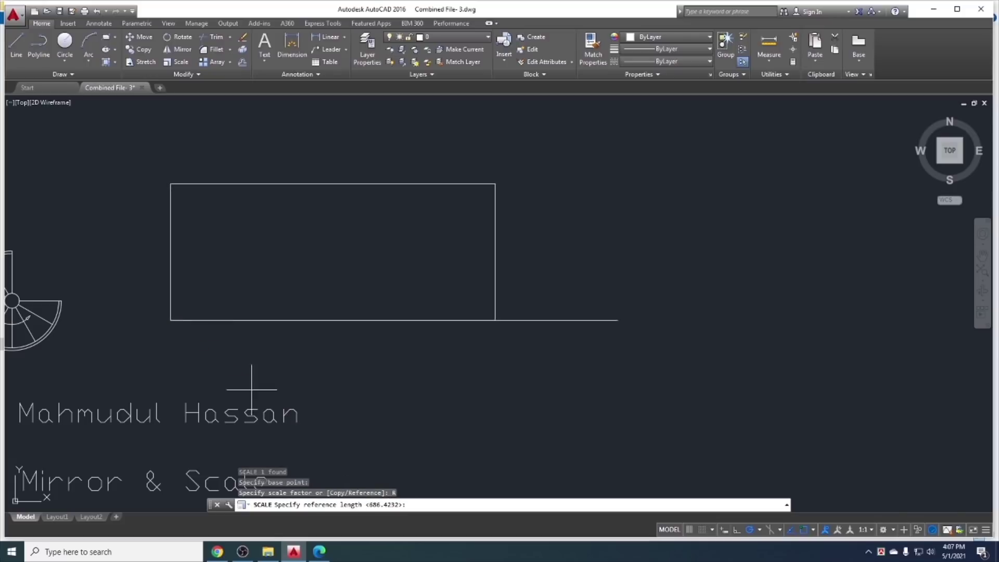
pyautogui.click(170, 320)
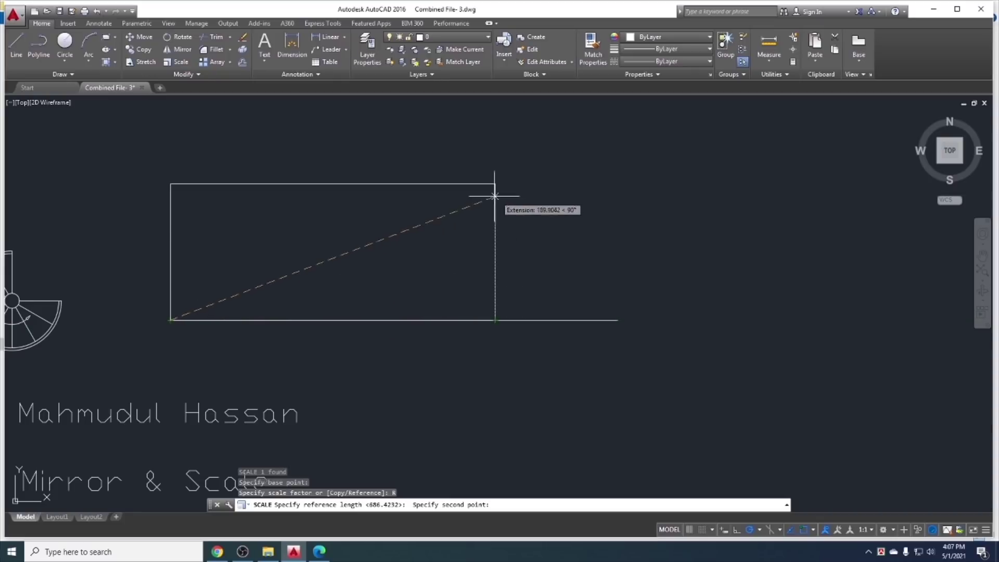
pyautogui.click(495, 320)
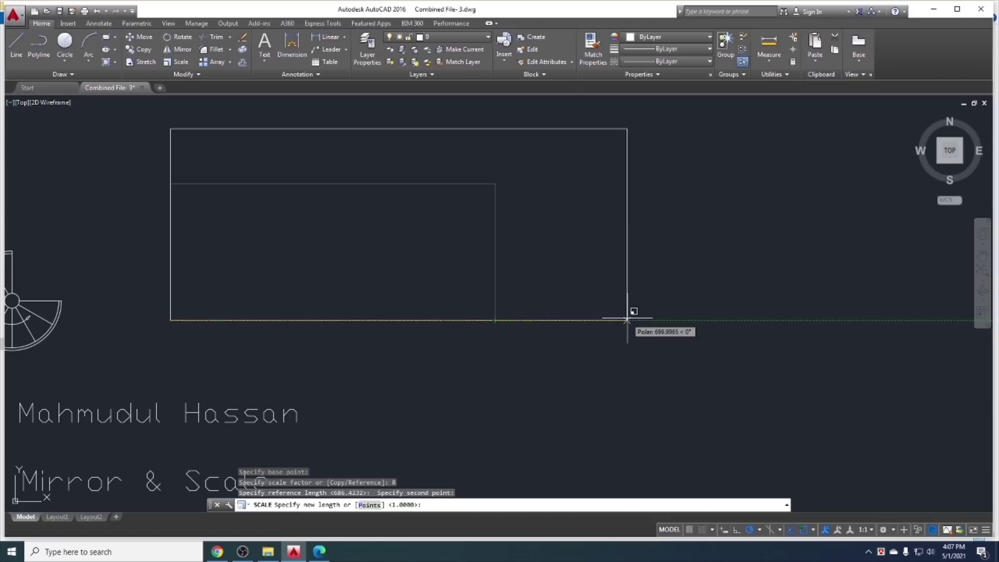
pyautogui.click(617, 320)
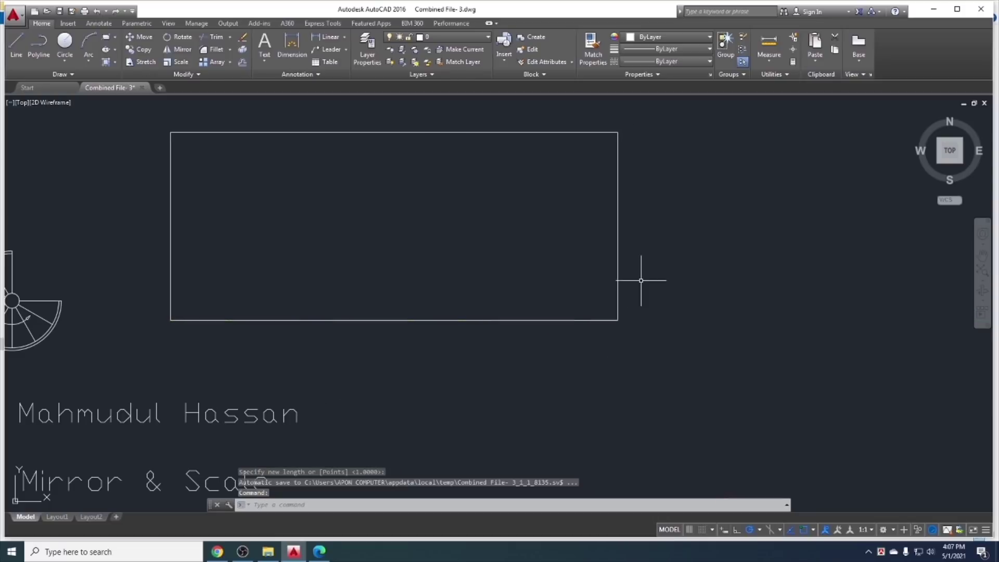
pyautogui.click(544, 323)
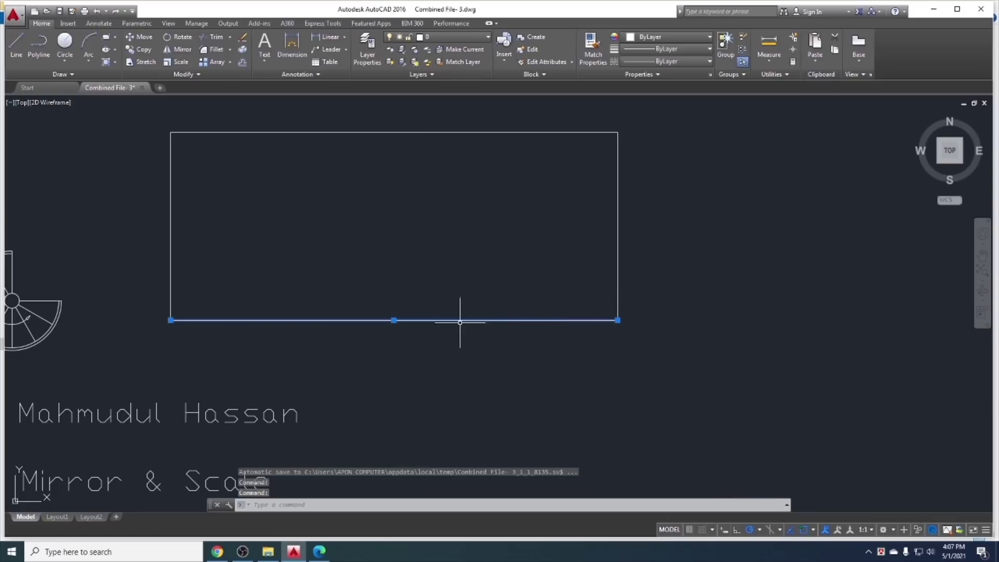
pyautogui.press('Delete')
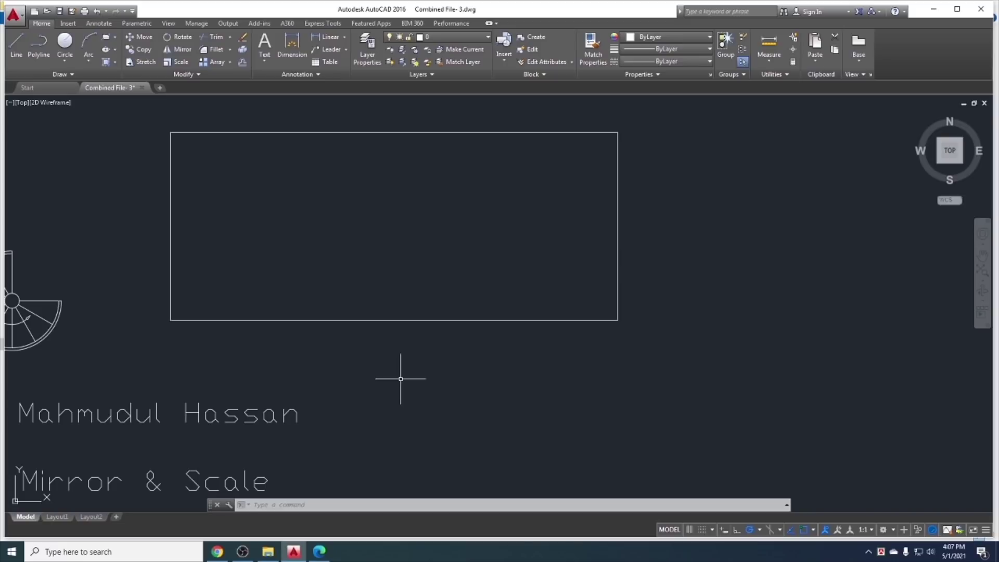
# Highlight the Trim and extend topic in the course PDF, then bring up the 500/328.2 calculator result
pyautogui.click(319, 552)
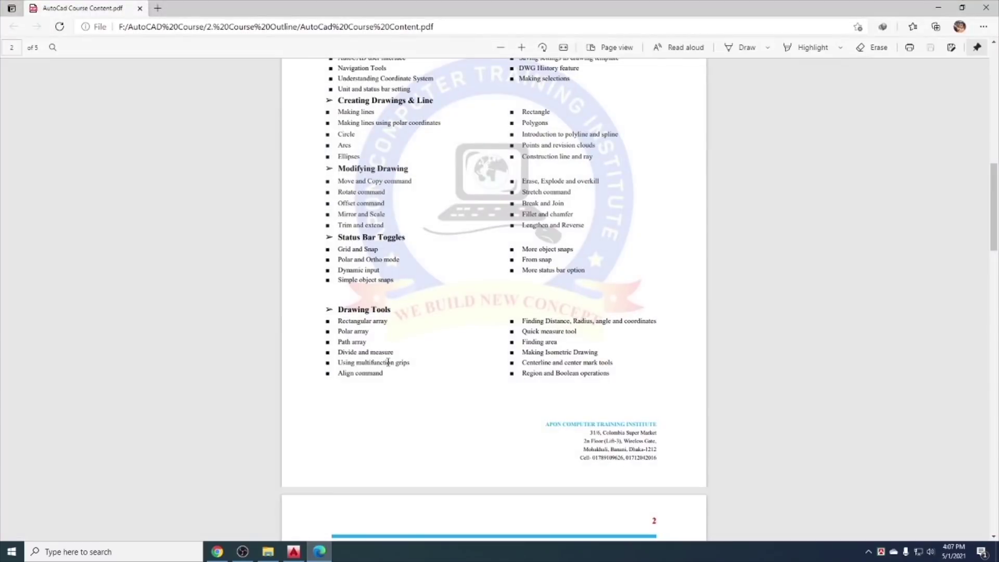
pyautogui.moveTo(385, 227); pyautogui.dragTo(341, 232)
pyautogui.click(294, 551)
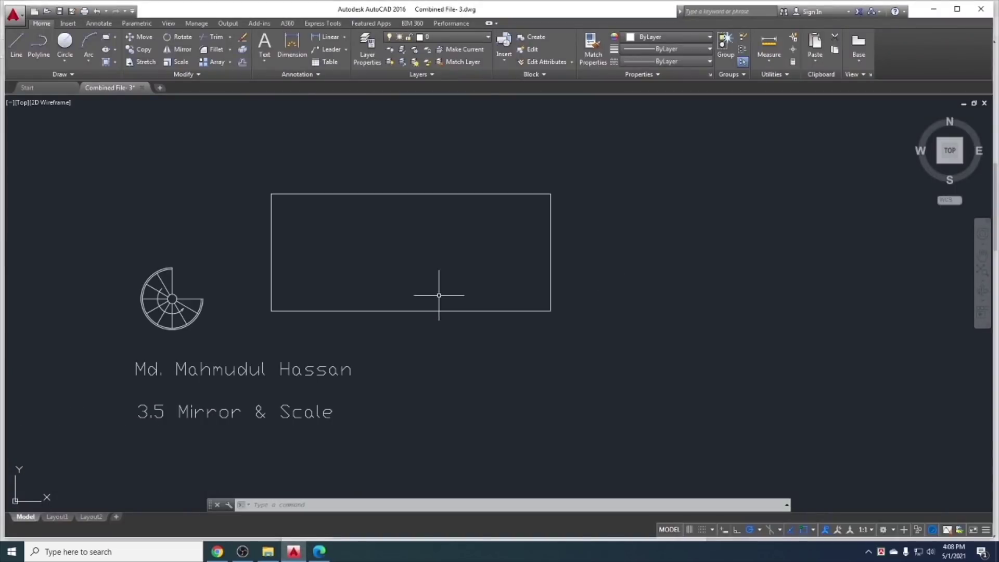
pyautogui.scroll(-4, 460, 294)
pyautogui.moveTo(548, 336); pyautogui.dragTo(591, 337, button='middle')
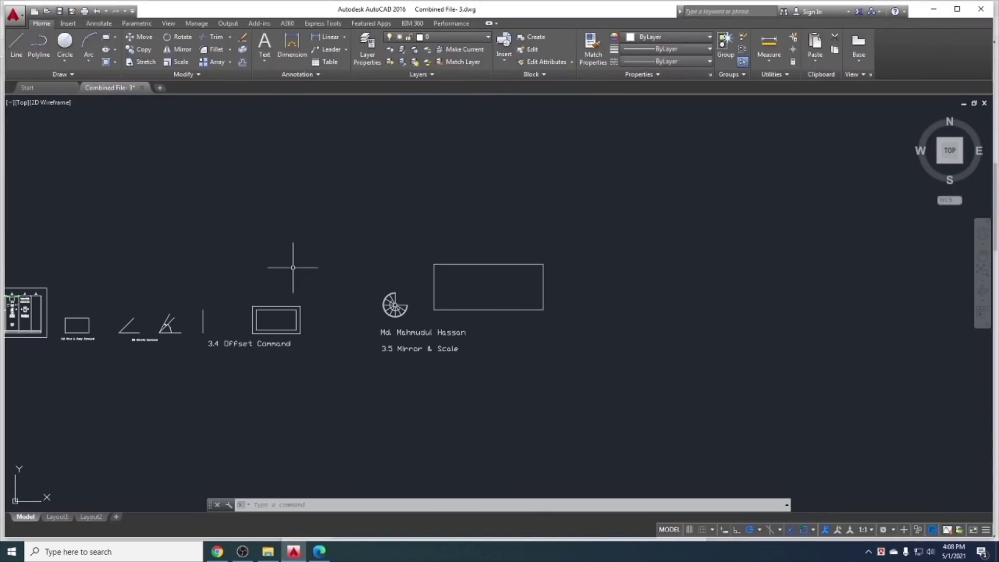
pyautogui.click(218, 551)
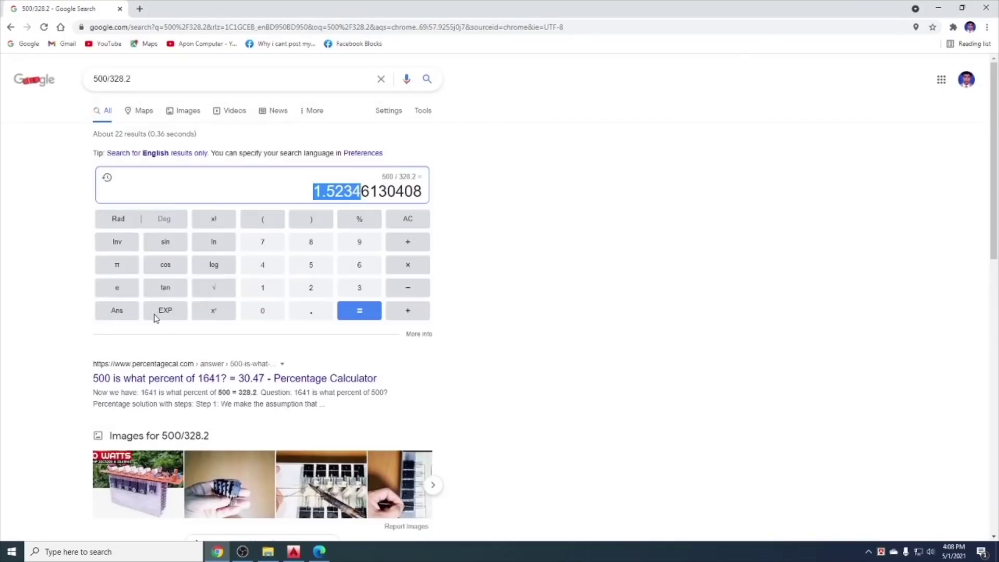
# Open '3.6 Trim and extend.dwg' from the Cad File folder
pyautogui.click(268, 551)
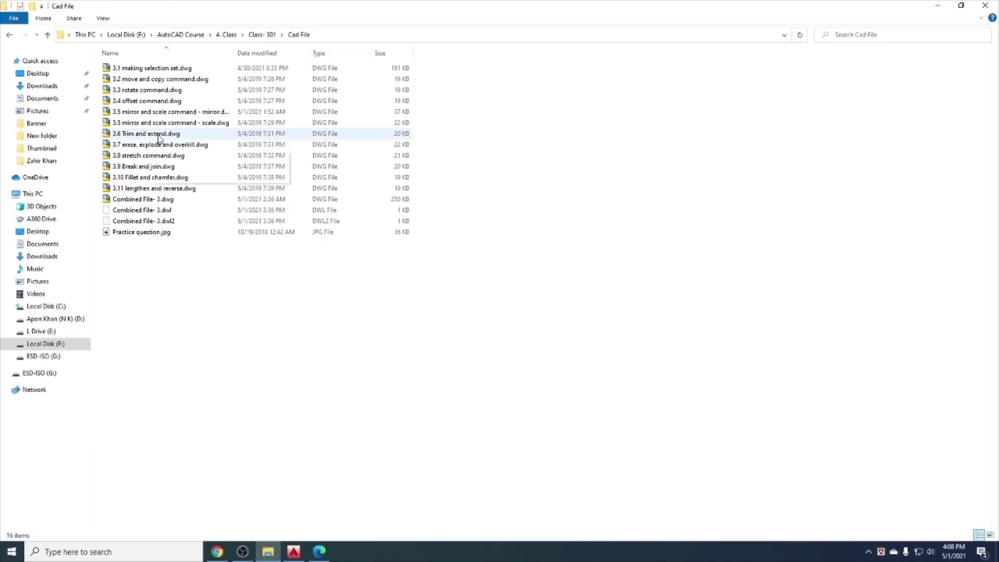
pyautogui.doubleClick(158, 134)
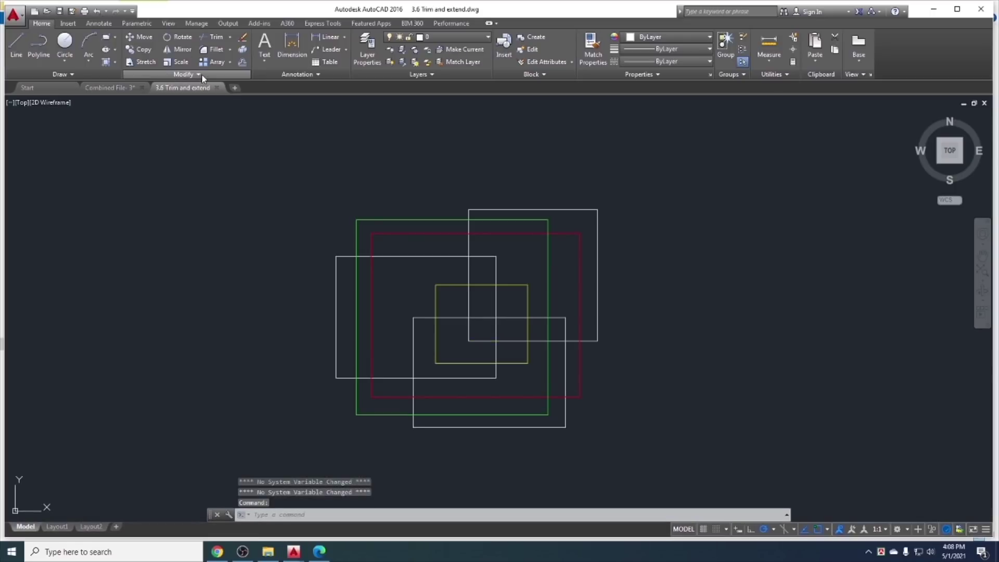
# Glance at the trim and extend options, pan the overlapping rectangles left, and start Trim
pyautogui.click(230, 39)
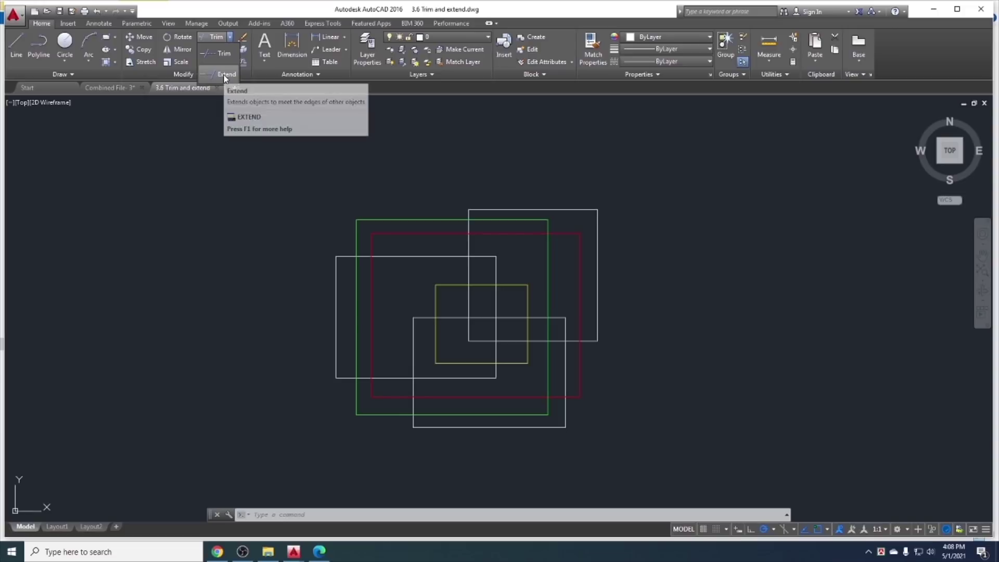
pyautogui.click(230, 41)
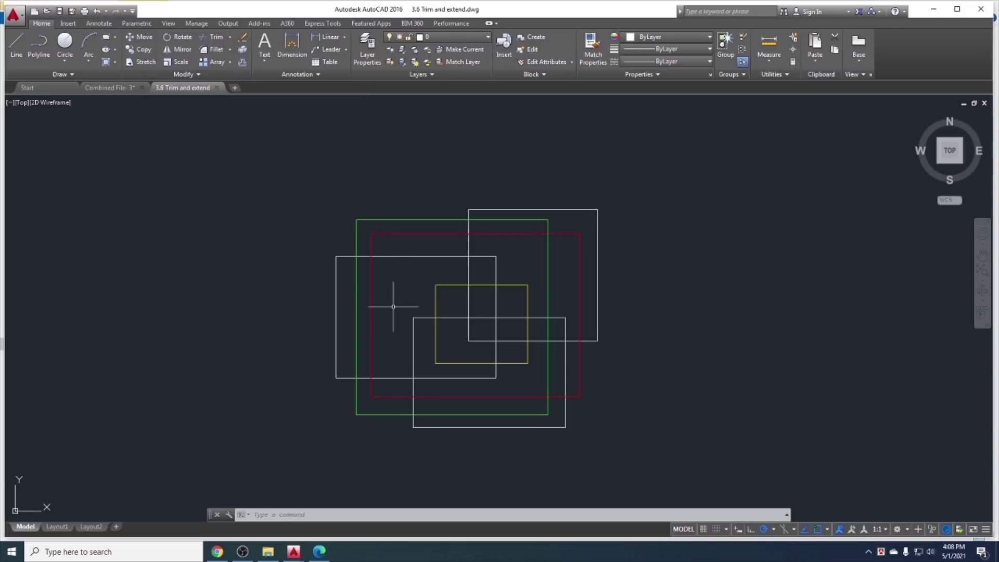
pyautogui.moveTo(392, 301); pyautogui.dragTo(292, 300, button='middle')
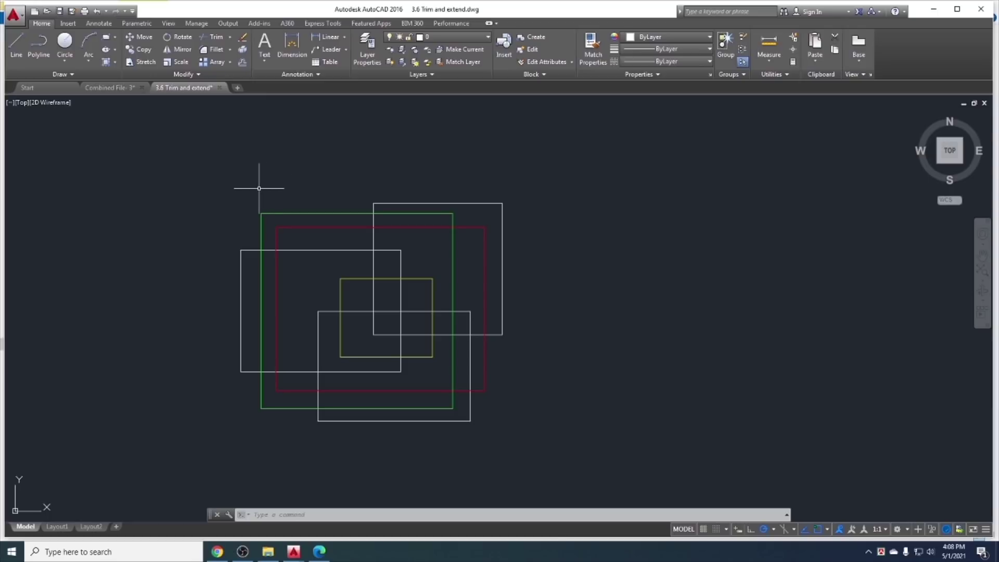
pyautogui.click(205, 42)
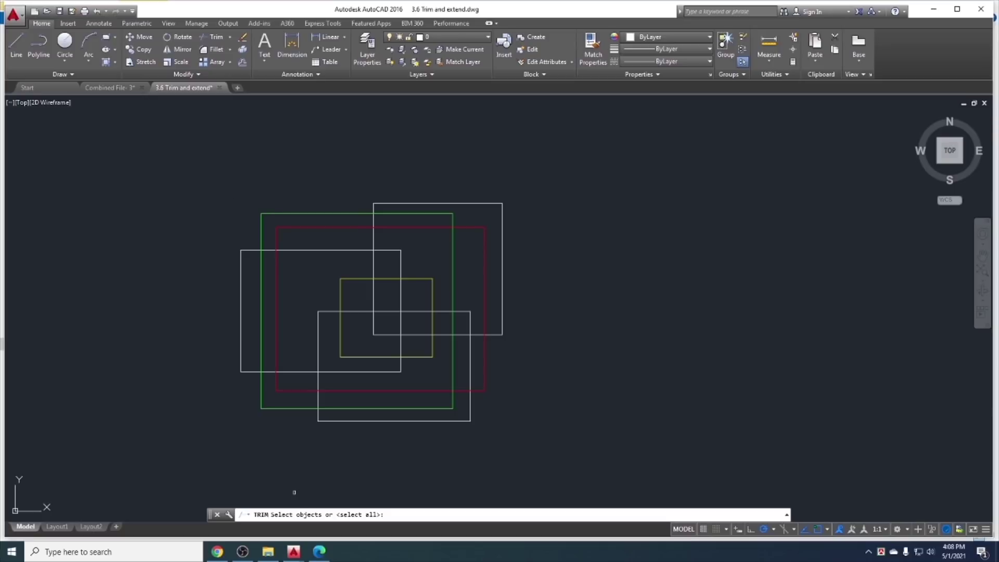
pyautogui.press('Escape')
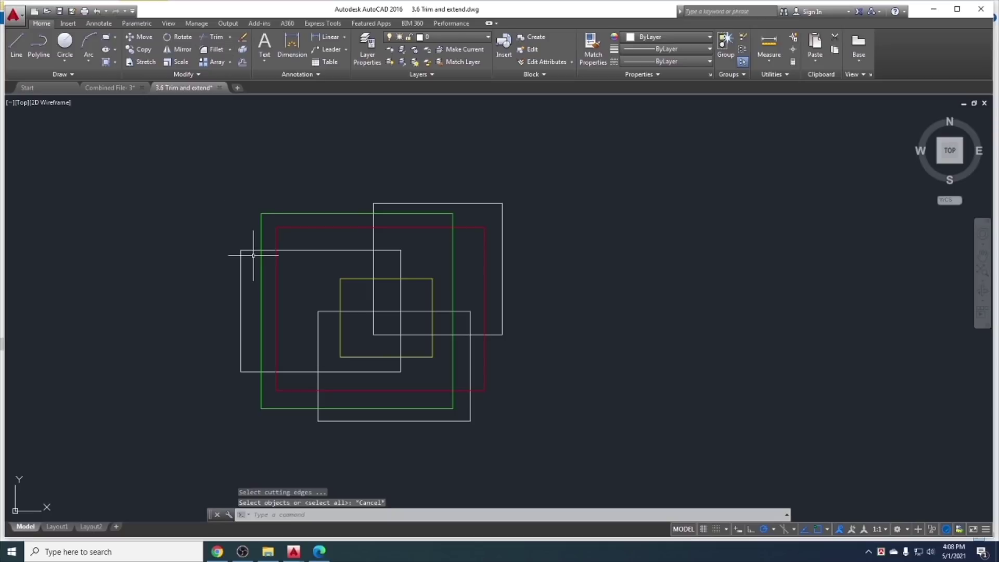
pyautogui.write('tr')
pyautogui.press('Return')
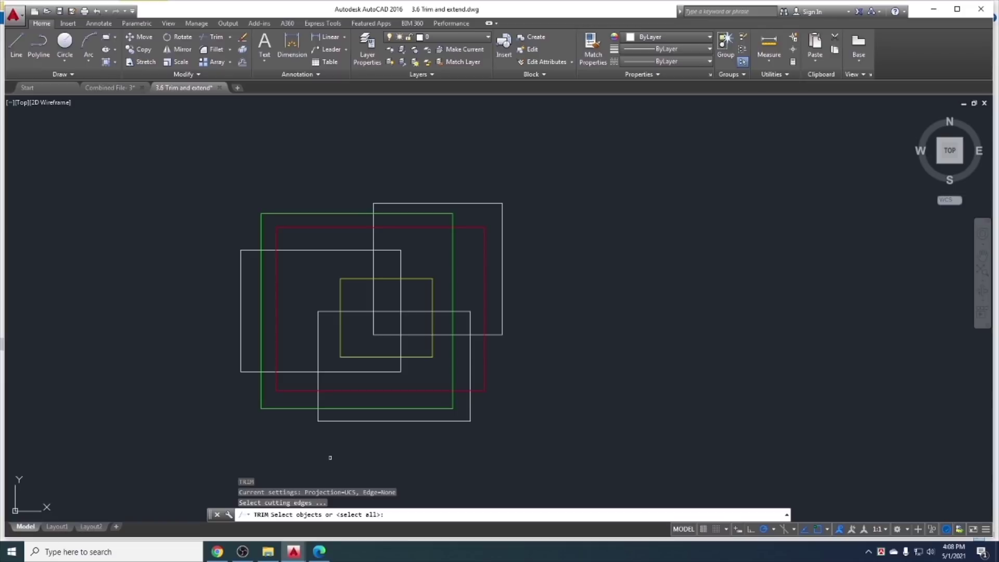
pyautogui.press('Return')
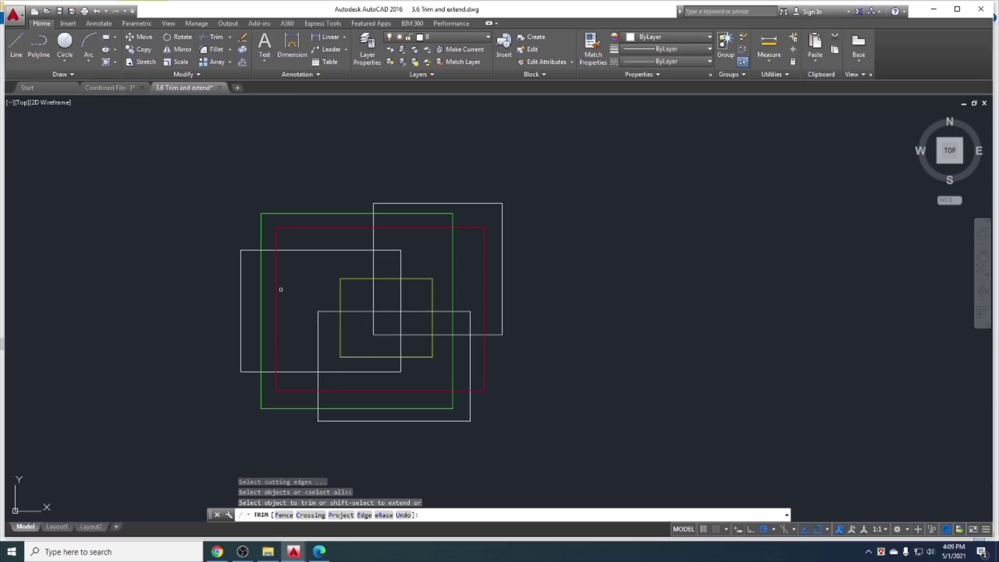
pyautogui.click(287, 301)
pyautogui.click(258, 284)
pyautogui.click(350, 262)
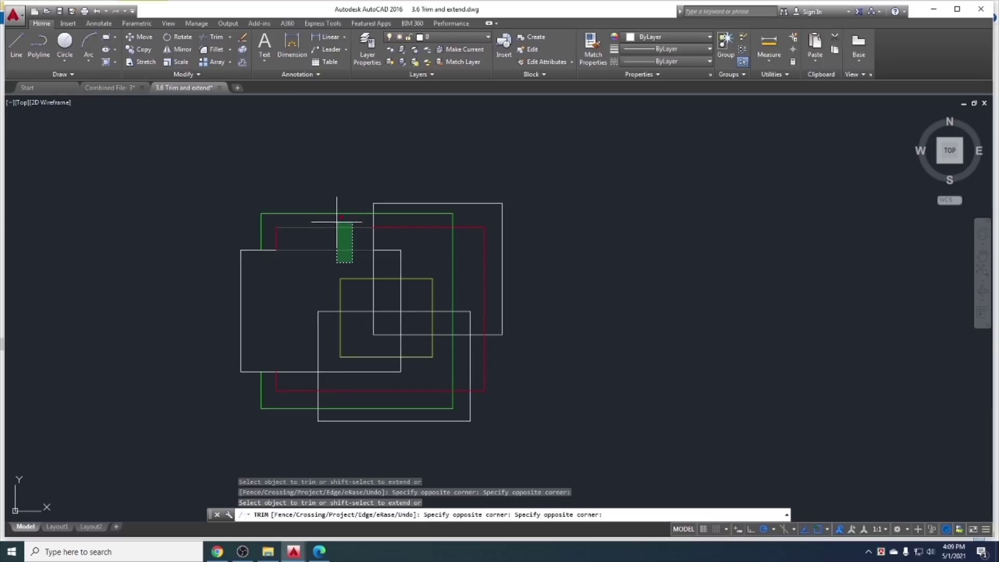
pyautogui.click(338, 224)
pyautogui.click(287, 242)
pyautogui.click(262, 230)
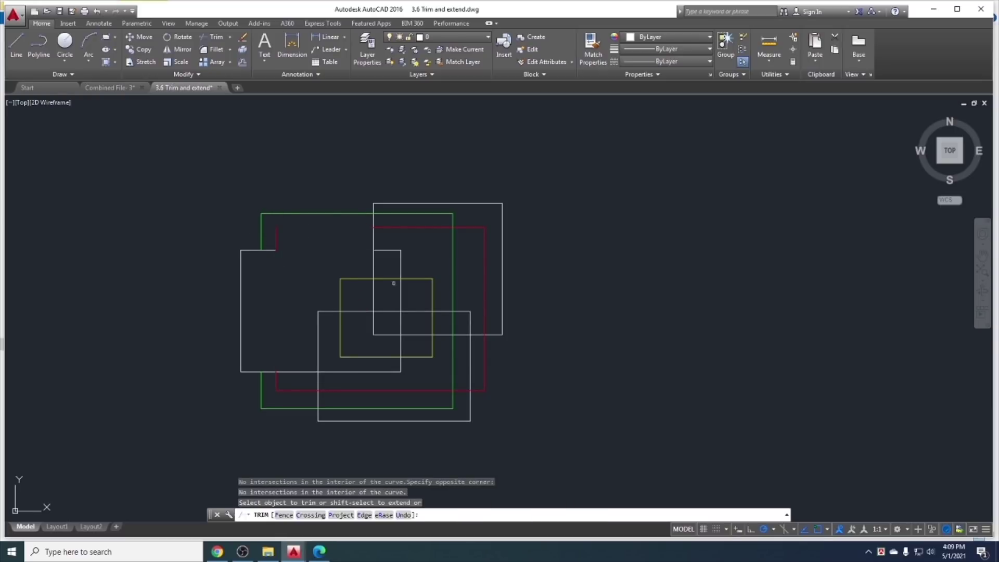
pyautogui.click(390, 293)
pyautogui.click(366, 267)
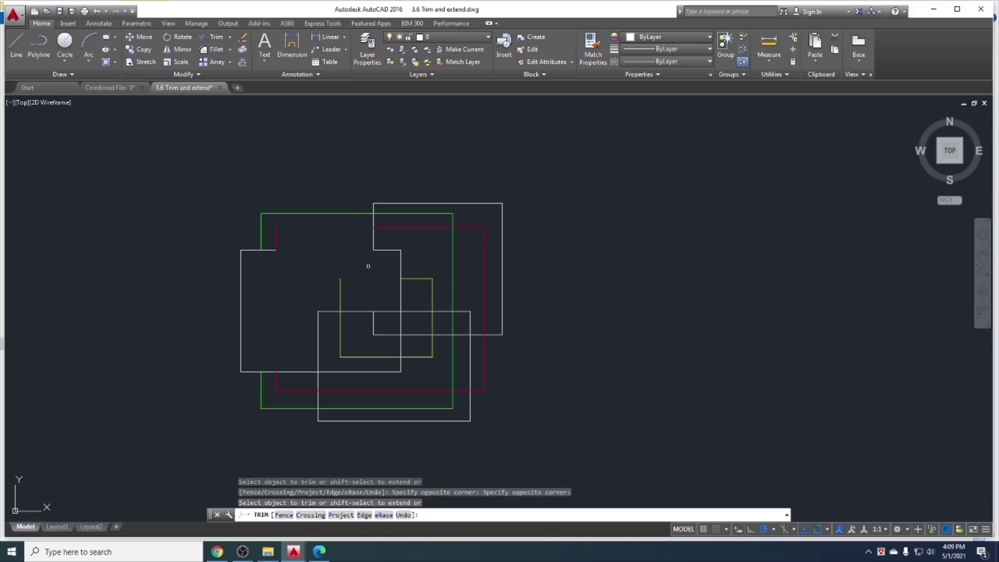
pyautogui.click(468, 297)
pyautogui.click(425, 287)
pyautogui.click(441, 343)
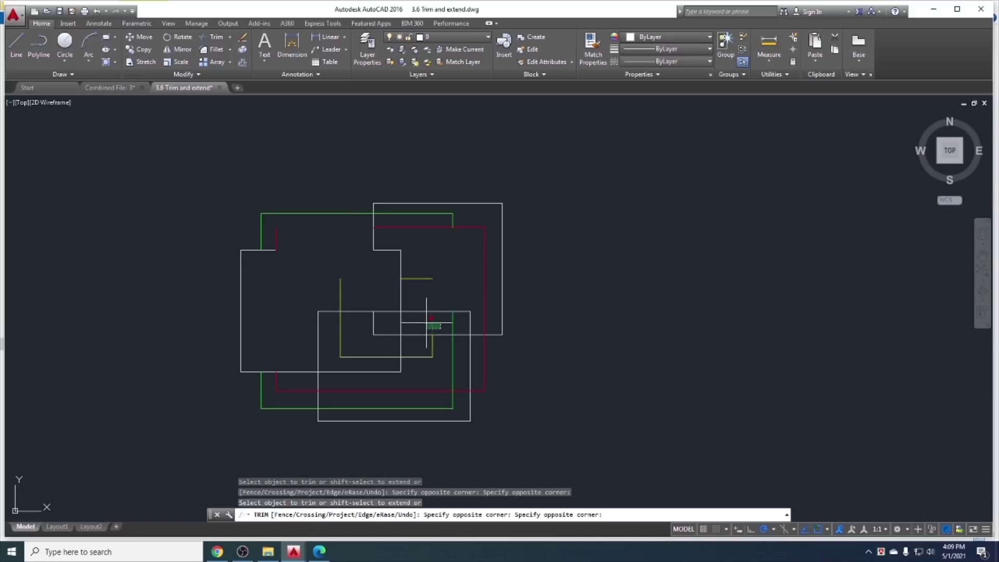
pyautogui.click(372, 290)
pyautogui.click(422, 280)
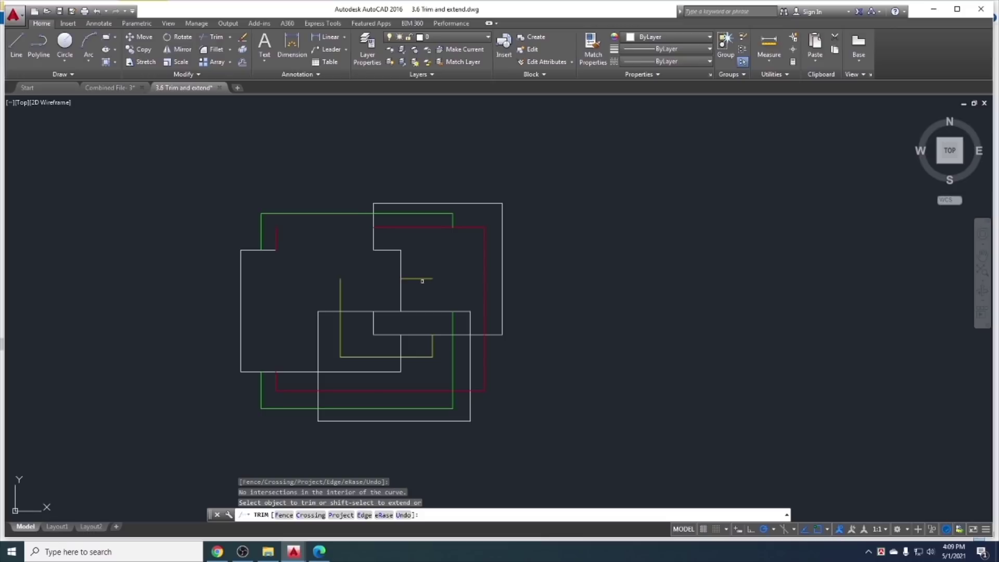
pyautogui.scroll(4, 424, 278)
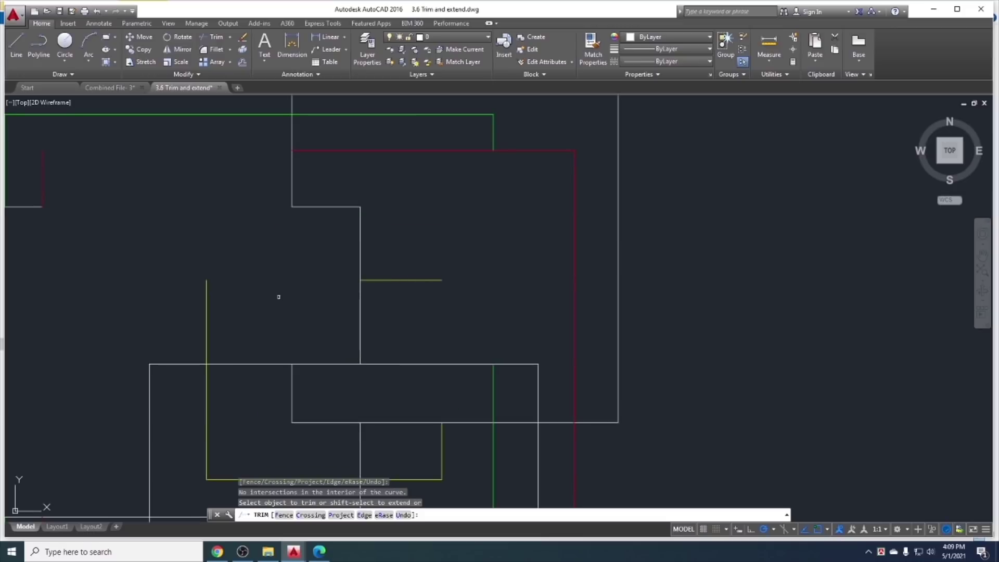
pyautogui.moveTo(278, 297); pyautogui.dragTo(256, 283, button='middle')
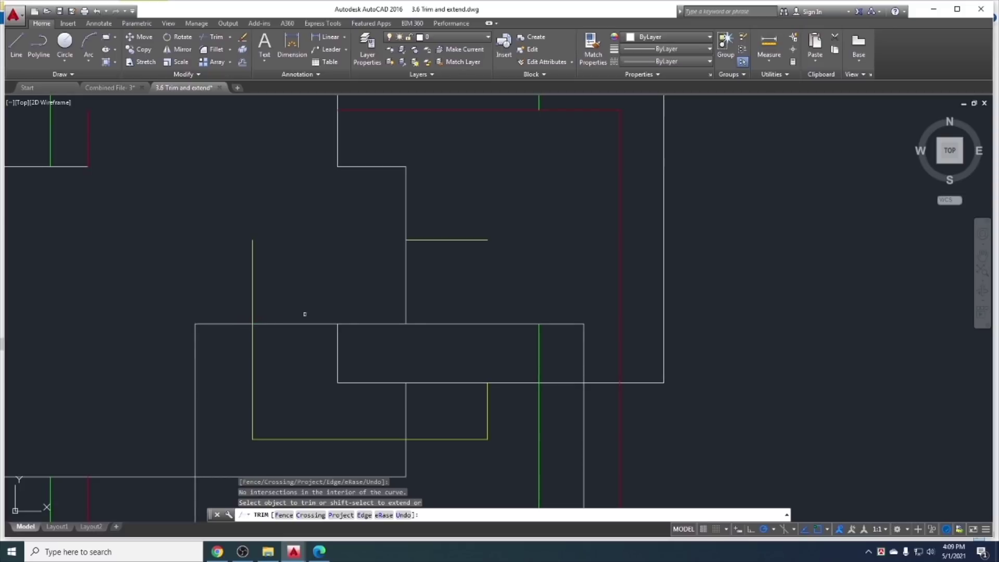
pyautogui.click(269, 285)
pyautogui.click(210, 250)
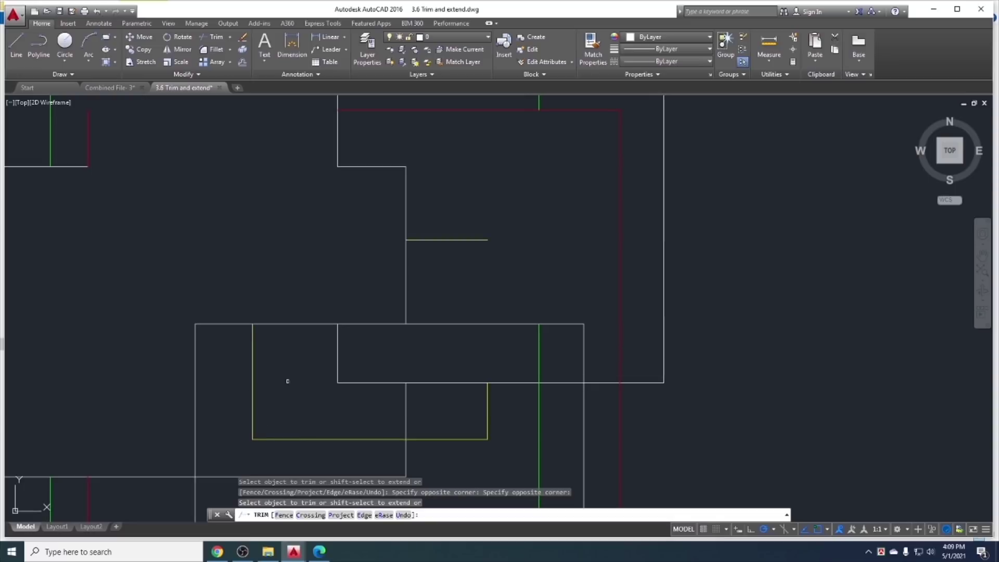
pyautogui.click(276, 411)
pyautogui.click(215, 357)
pyautogui.press('Escape')
pyautogui.write('tr')
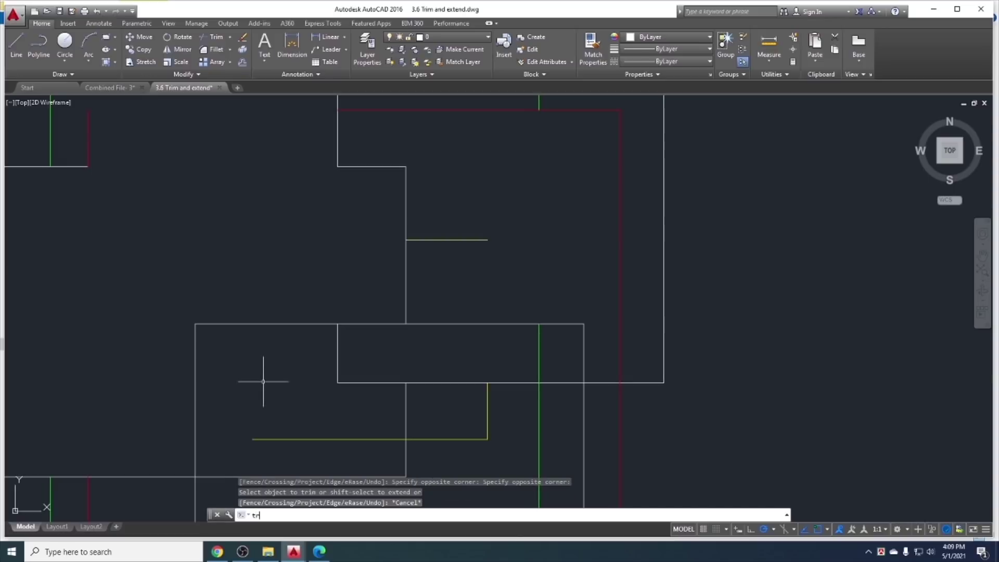
pyautogui.press('Return')
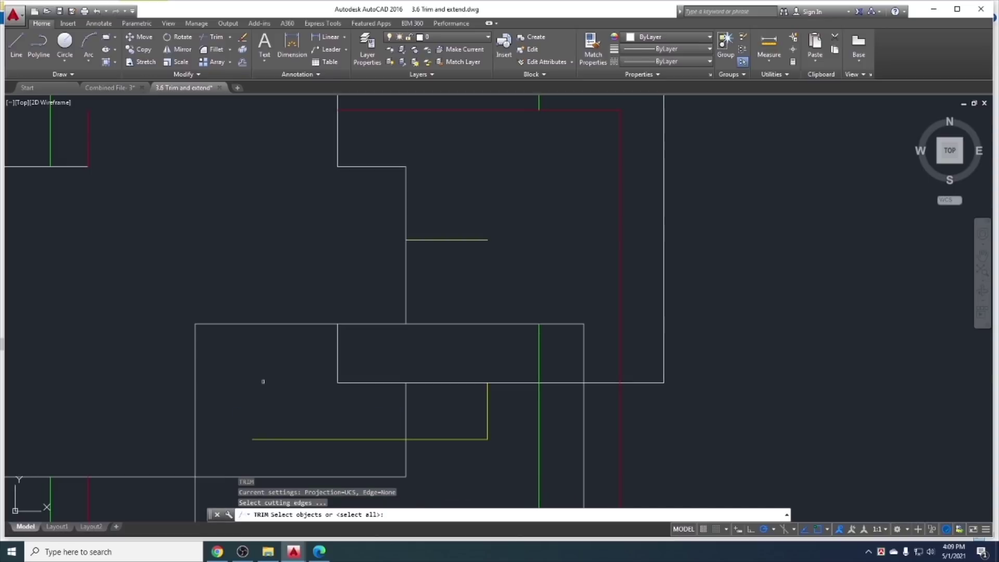
pyautogui.press('Return')
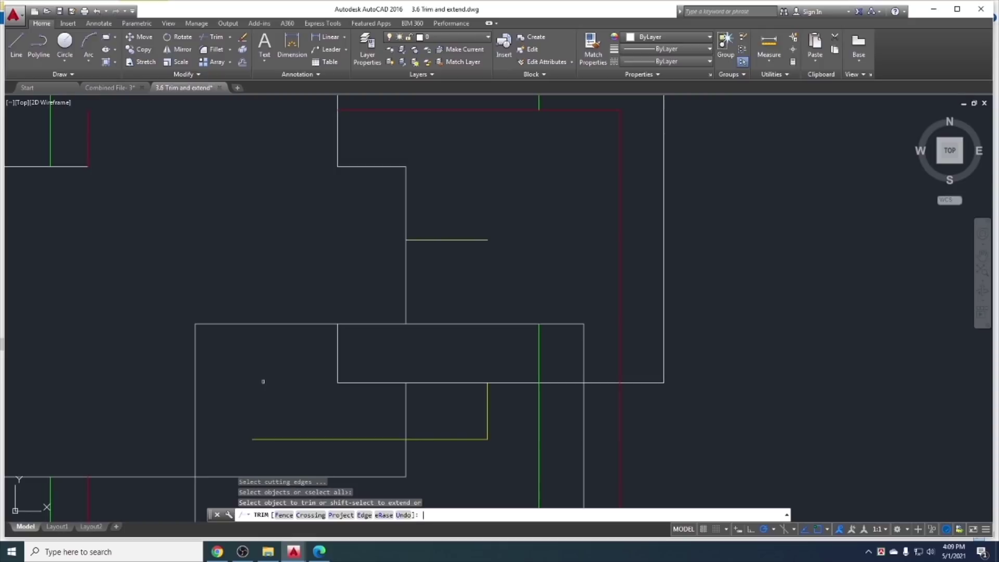
pyautogui.click(399, 351)
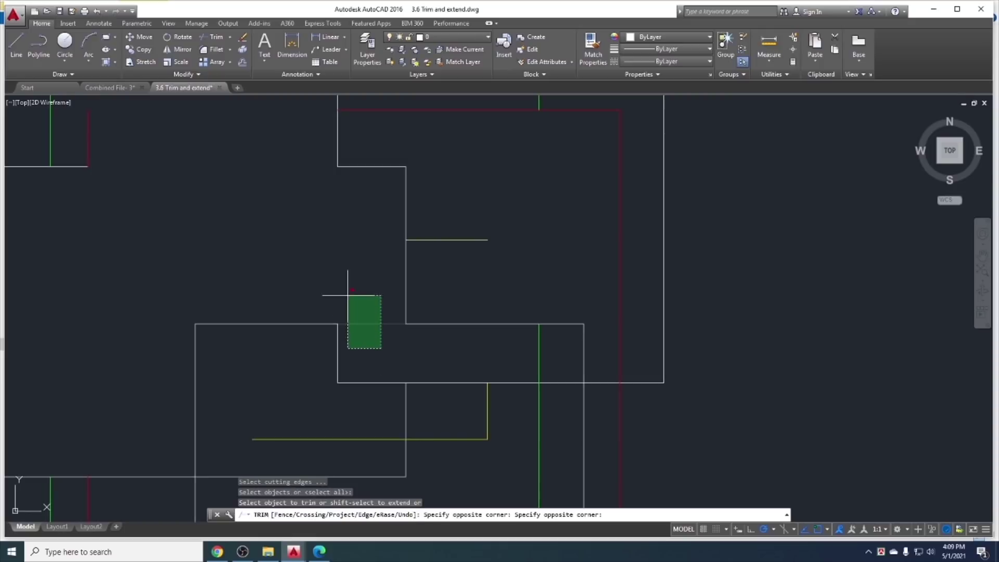
pyautogui.click(322, 270)
pyautogui.click(562, 360)
pyautogui.click(482, 312)
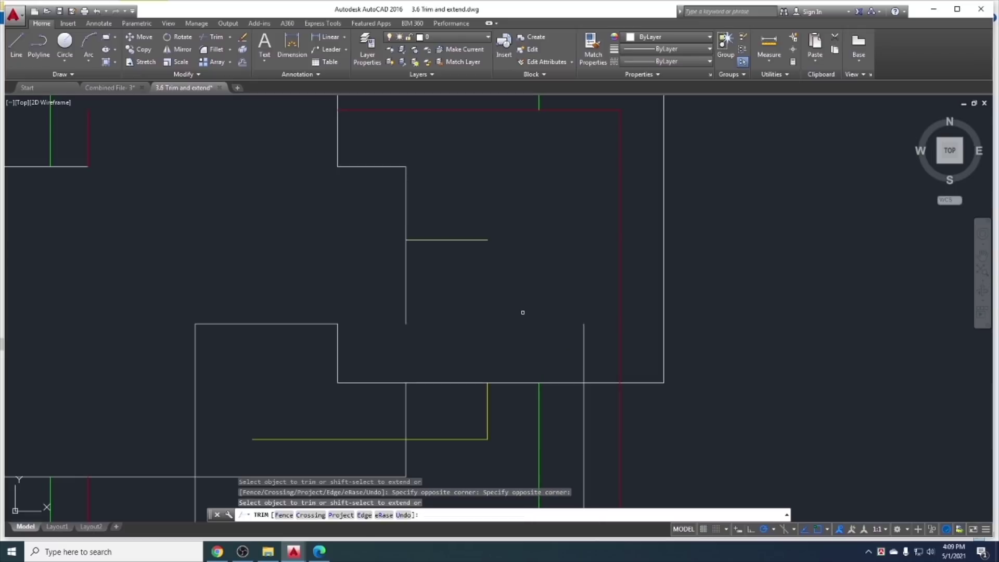
pyautogui.hotkey('ctrl', 'z')
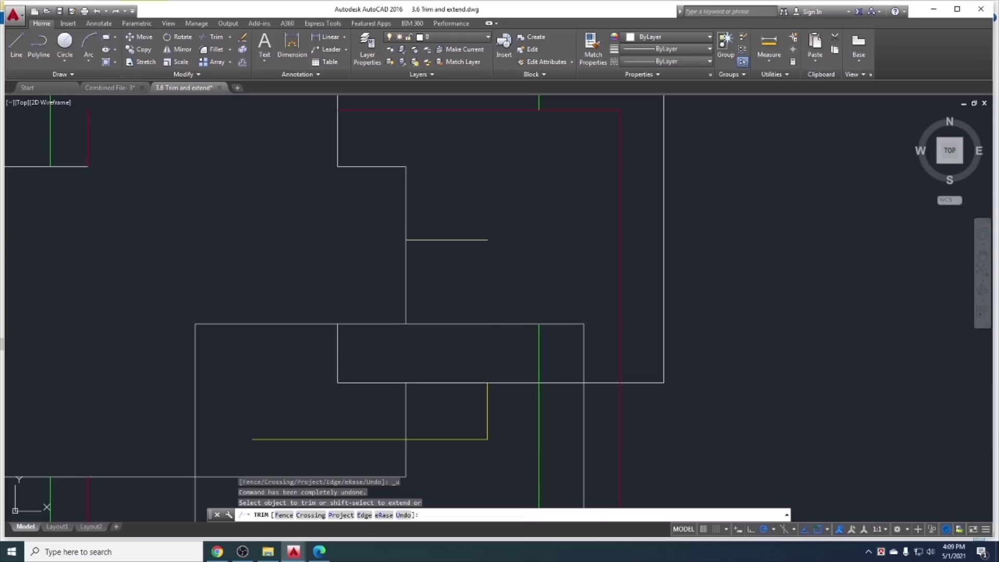
pyautogui.press('Escape')
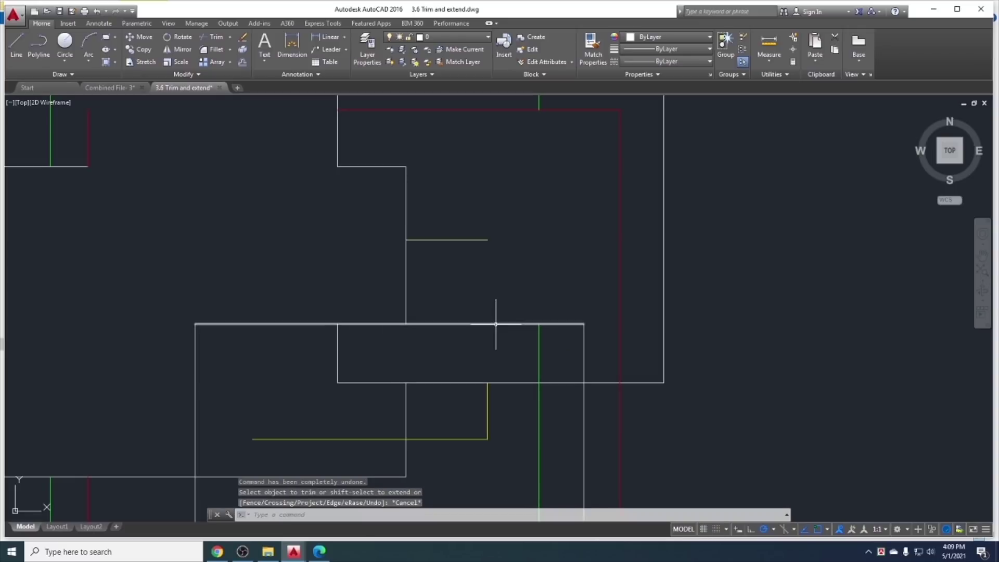
pyautogui.hotkey('ctrl', 'z')
pyautogui.hotkey('ctrl', 'z')
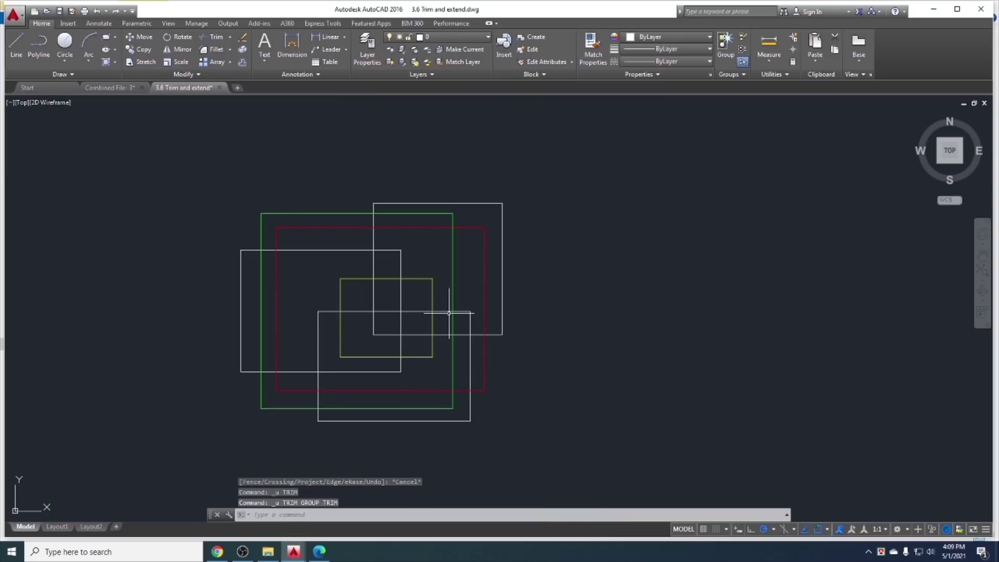
pyautogui.moveTo(339, 291); pyautogui.dragTo(257, 282, button='middle')
pyautogui.click(16, 44)
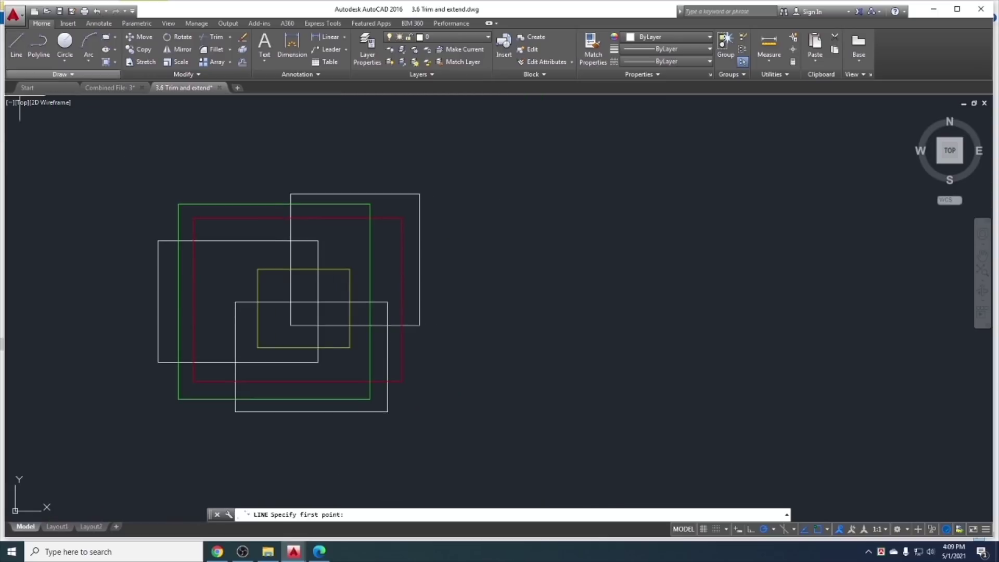
pyautogui.press('Escape')
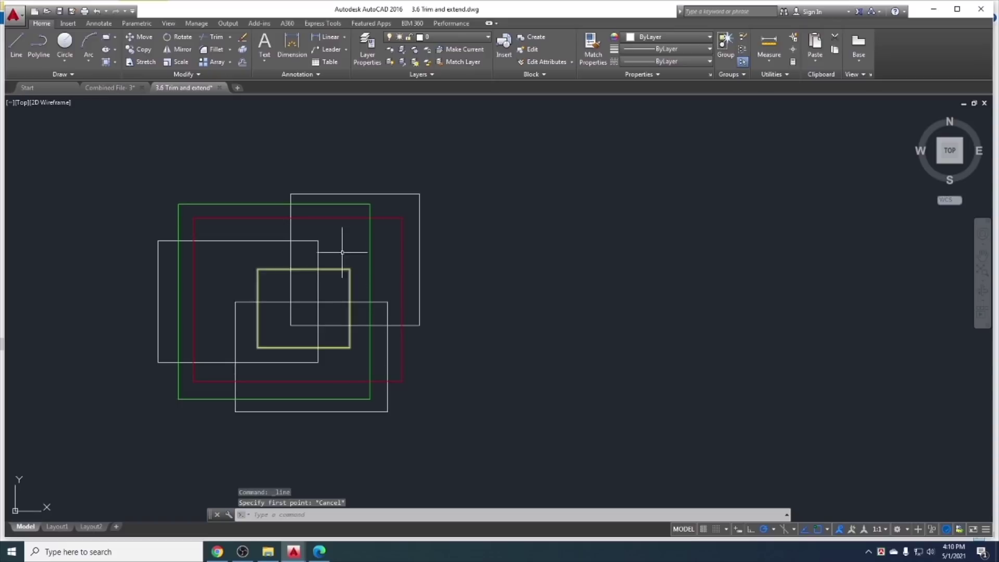
pyautogui.scroll(2, 360, 225)
pyautogui.scroll(4, 398, 211)
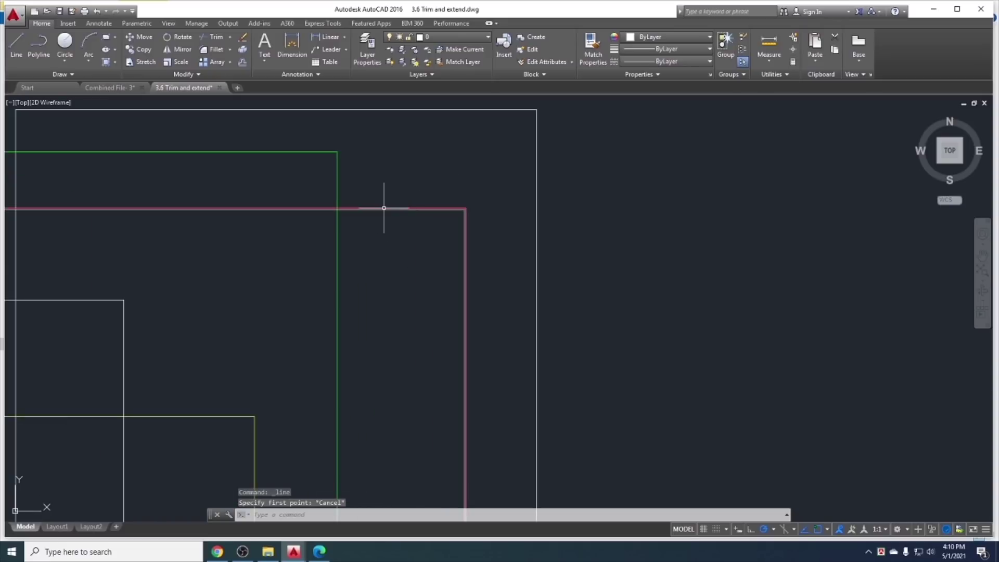
pyautogui.scroll(-4, 363, 216)
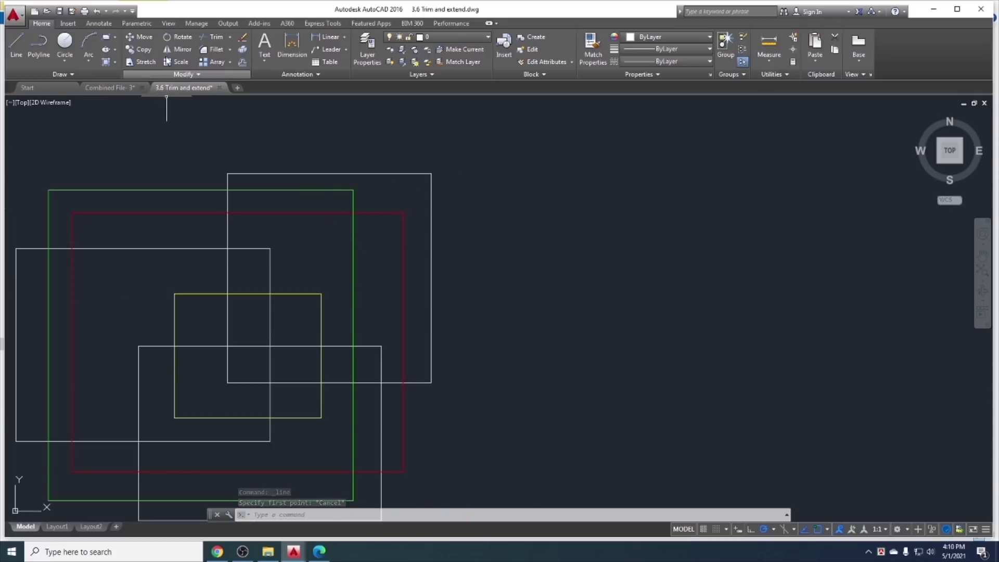
pyautogui.click(215, 37)
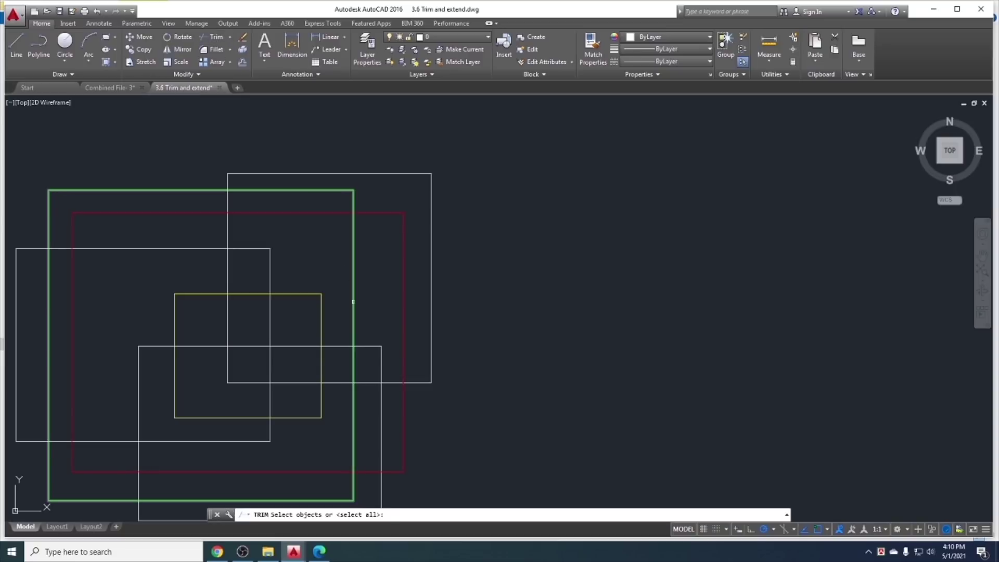
pyautogui.click(353, 302)
pyautogui.press('Return')
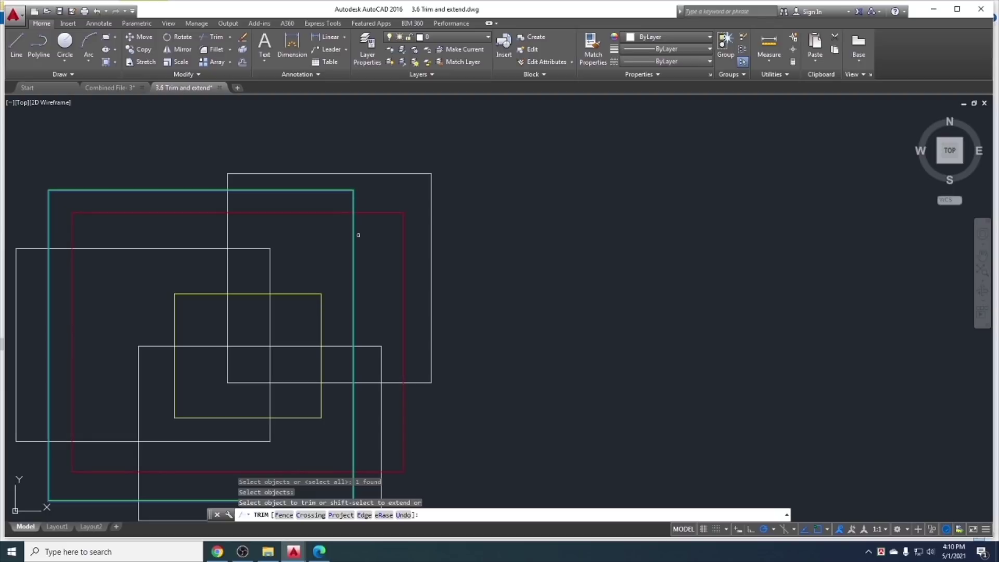
pyautogui.moveTo(376, 283); pyautogui.dragTo(372, 234, button='middle')
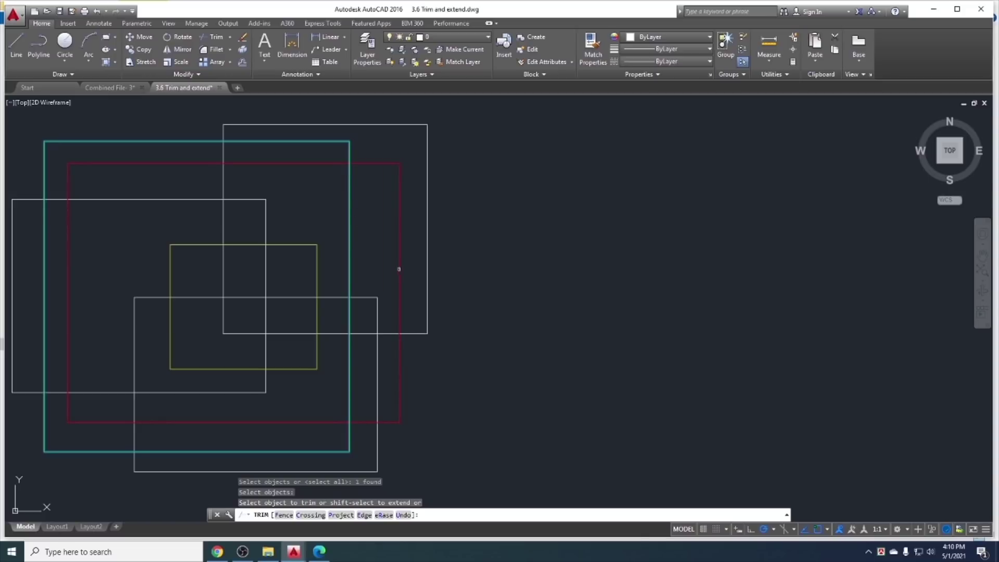
pyautogui.click(399, 281)
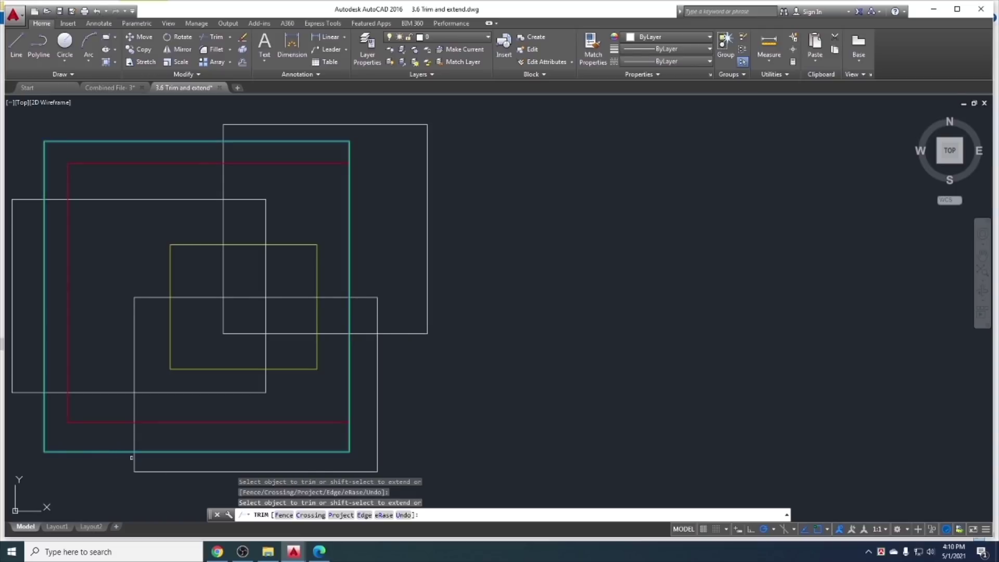
pyautogui.click(134, 452)
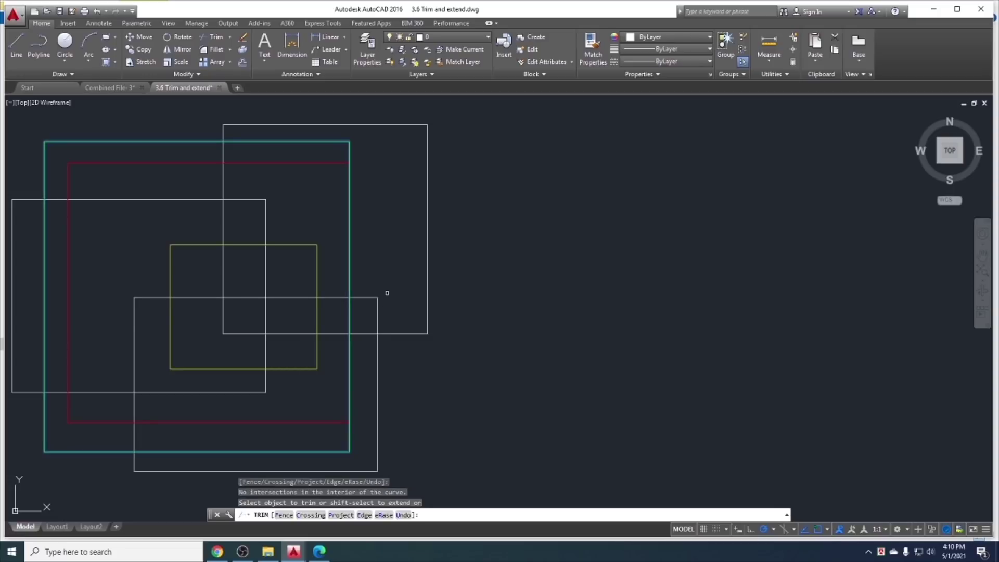
pyautogui.click(377, 304)
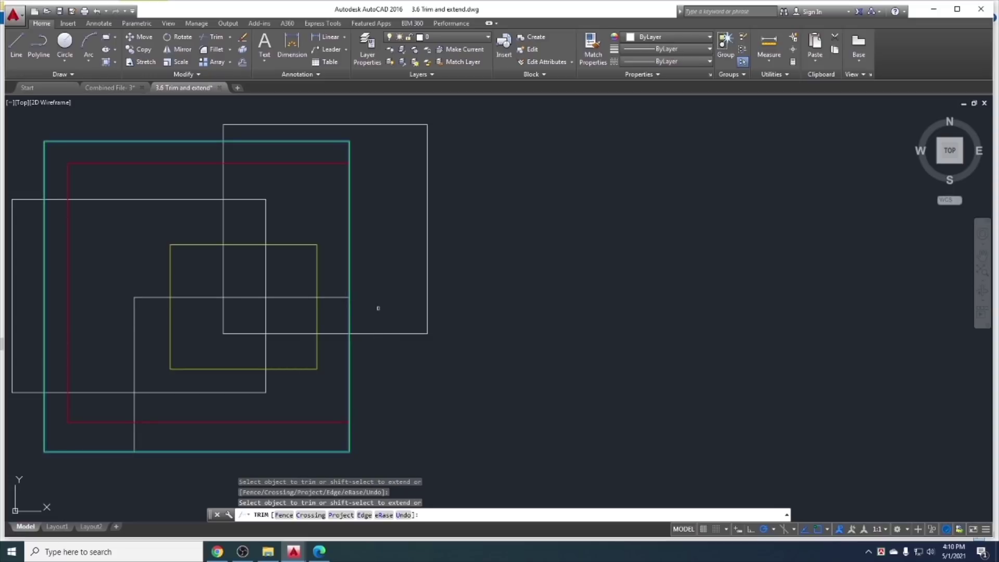
pyautogui.click(386, 333)
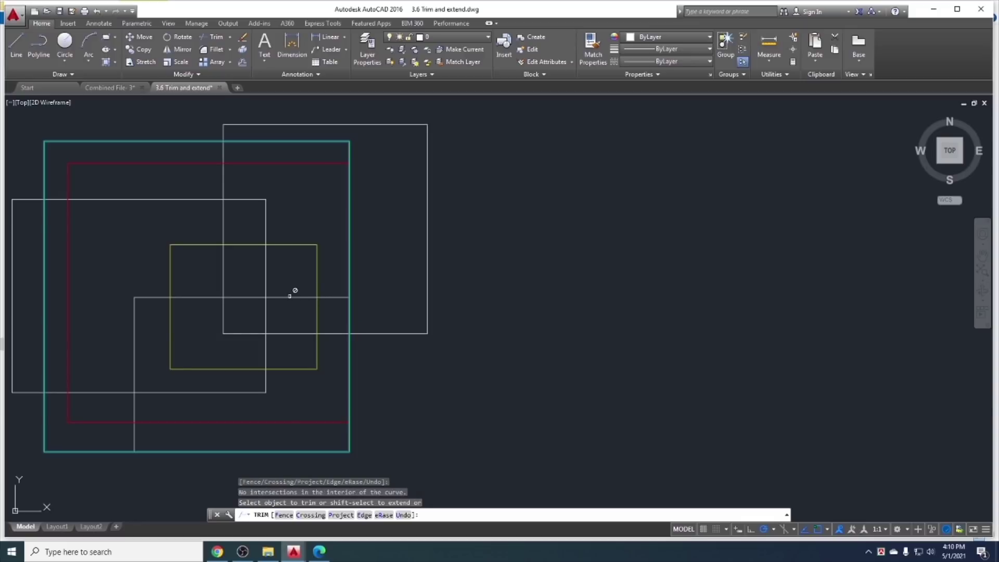
pyautogui.click(325, 296)
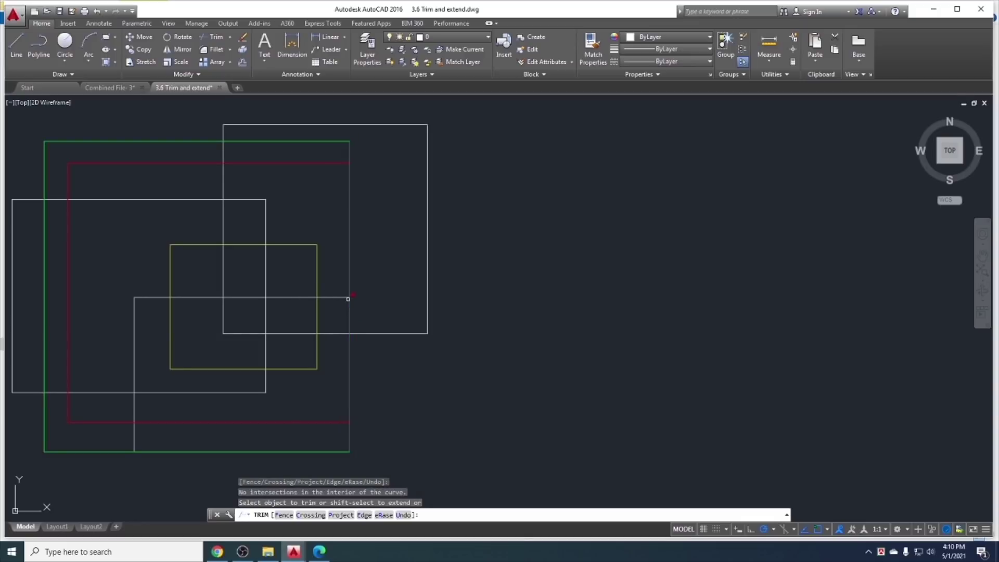
pyautogui.click(134, 454)
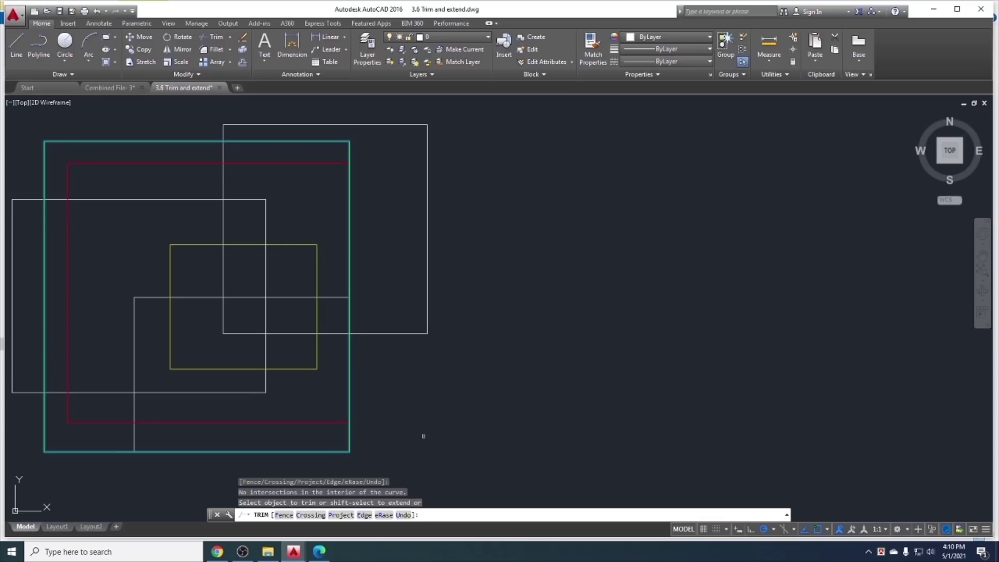
pyautogui.press('Escape')
pyautogui.hotkey('ctrl', 'z')
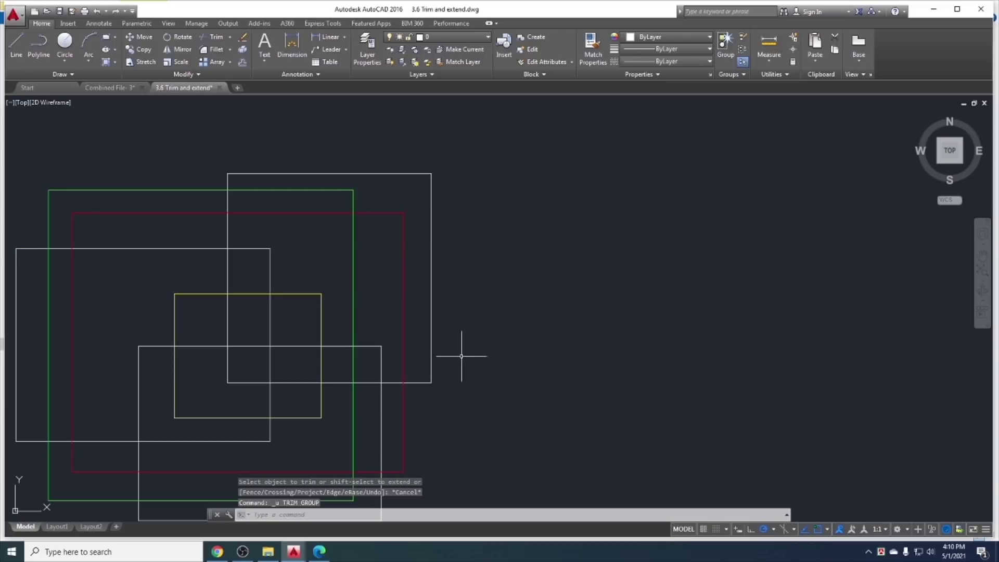
pyautogui.moveTo(462, 353)
pyautogui.mouseDown(button='middle')
pyautogui.moveTo(504, 268)
pyautogui.moveTo(498, 260)
pyautogui.moveTo(512, 297)
pyautogui.mouseUp(button='middle')
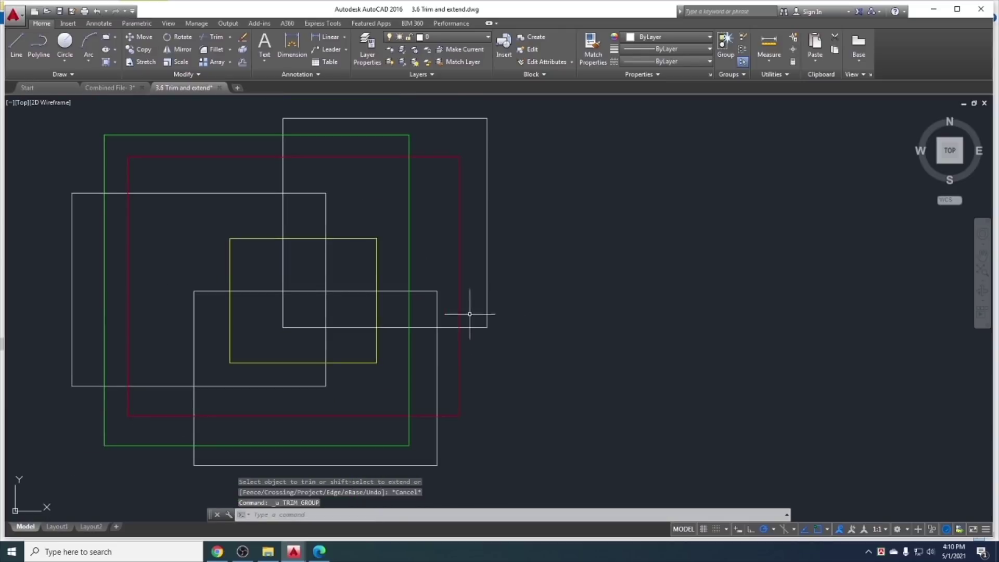
pyautogui.write('tr')
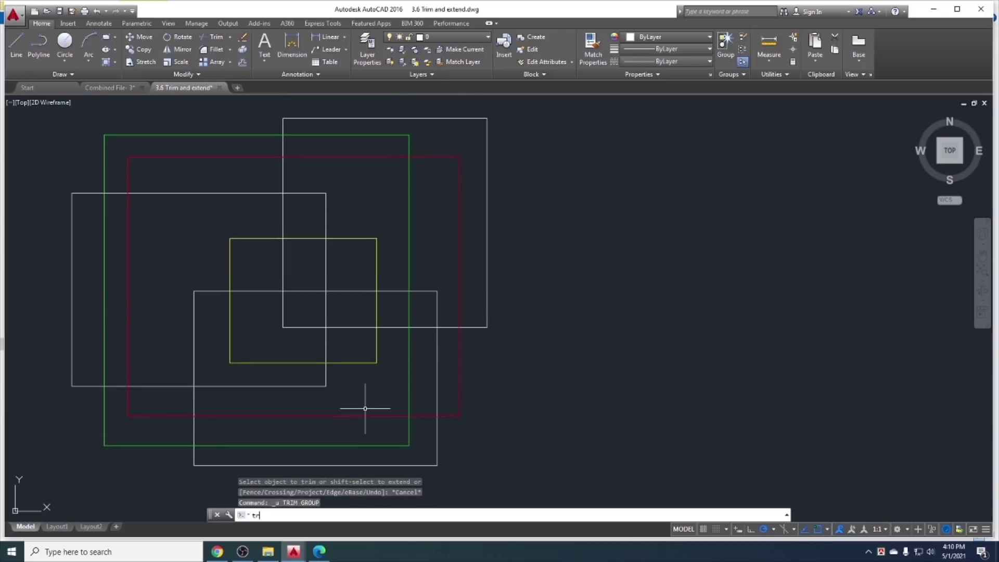
pyautogui.press('Return')
pyautogui.press('Return')
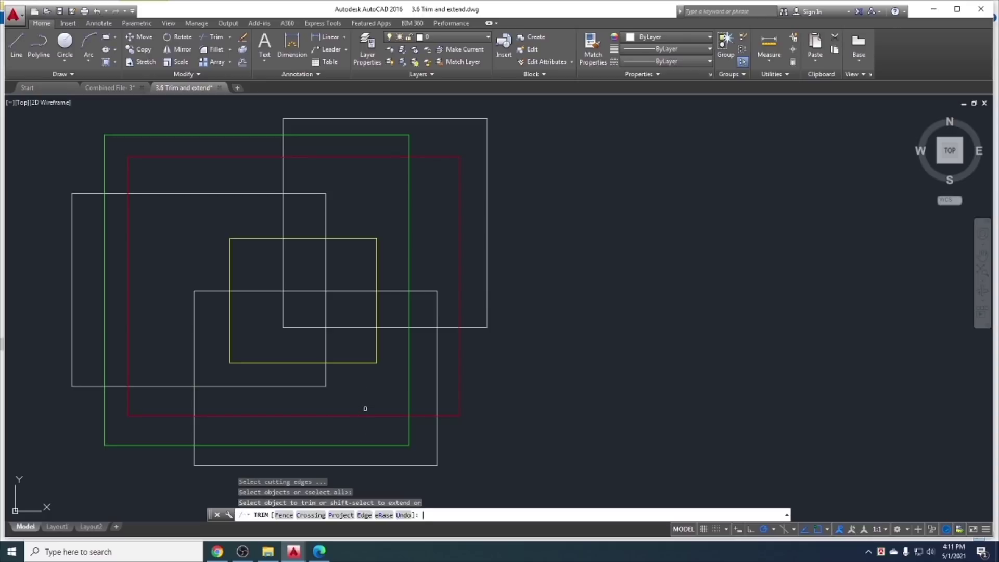
pyautogui.click(284, 517)
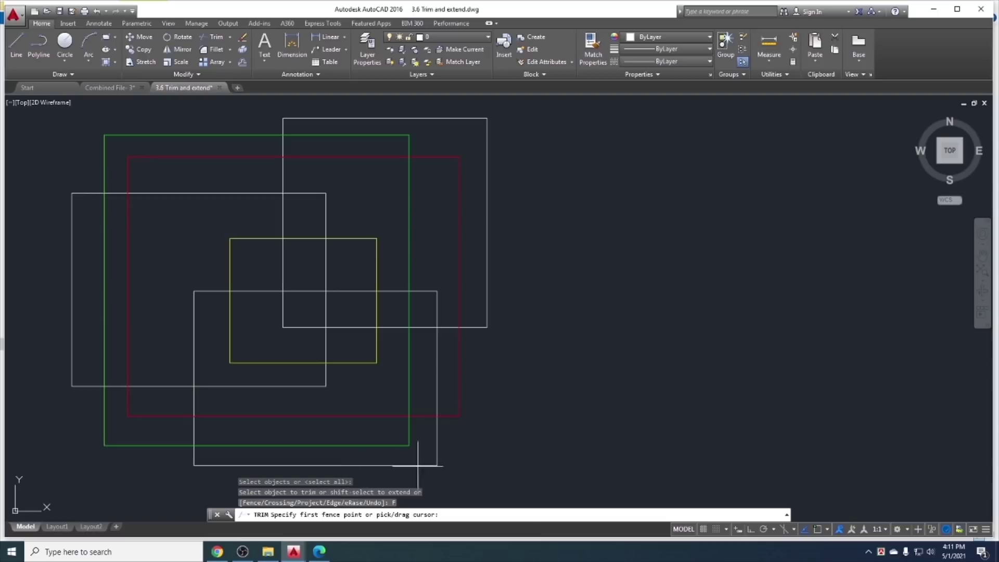
pyautogui.click(457, 447)
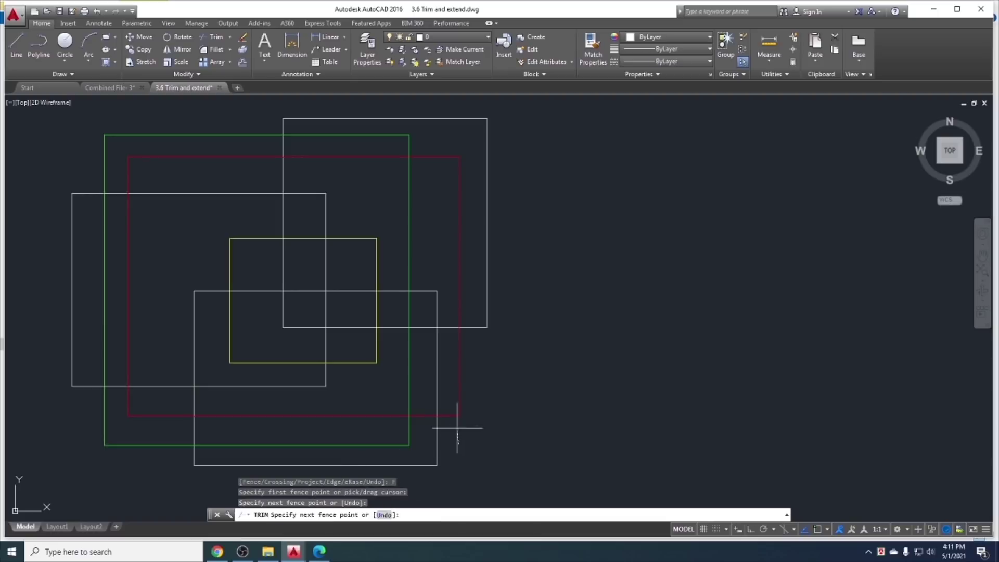
pyautogui.click(450, 280)
pyautogui.click(404, 235)
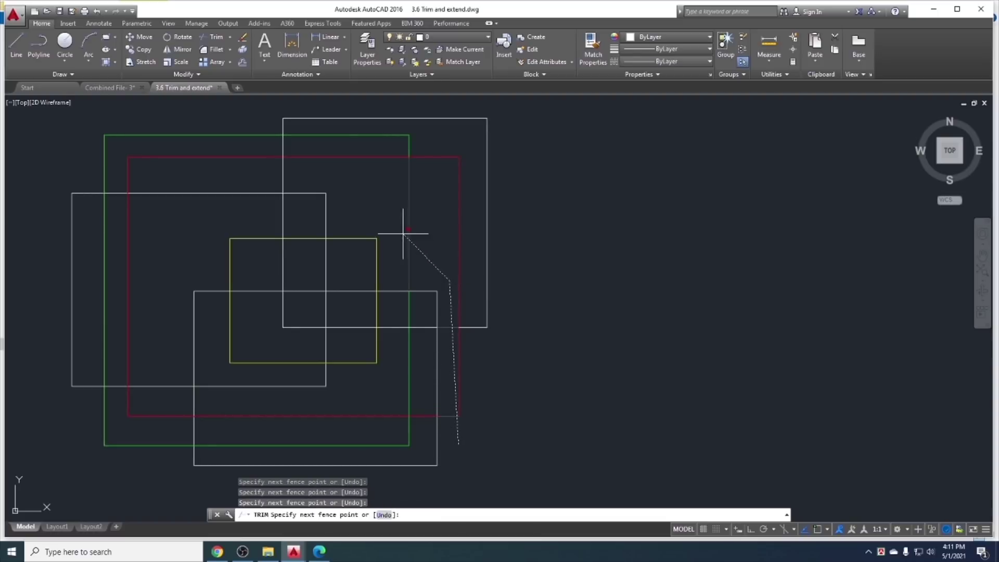
pyautogui.click(376, 258)
pyautogui.click(323, 266)
pyautogui.click(309, 234)
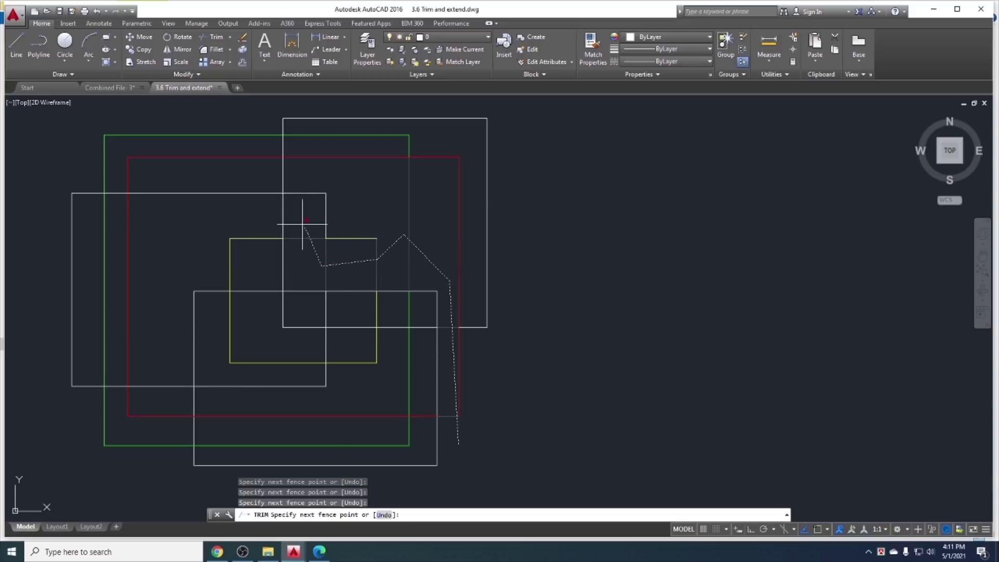
pyautogui.click(269, 206)
pyautogui.click(207, 232)
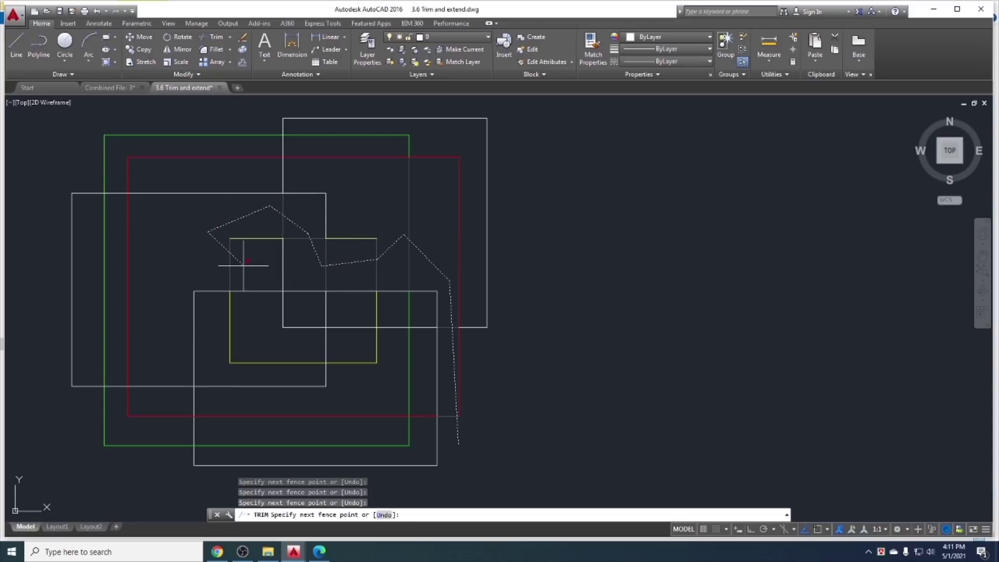
pyautogui.click(242, 265)
pyautogui.click(259, 307)
pyautogui.click(230, 337)
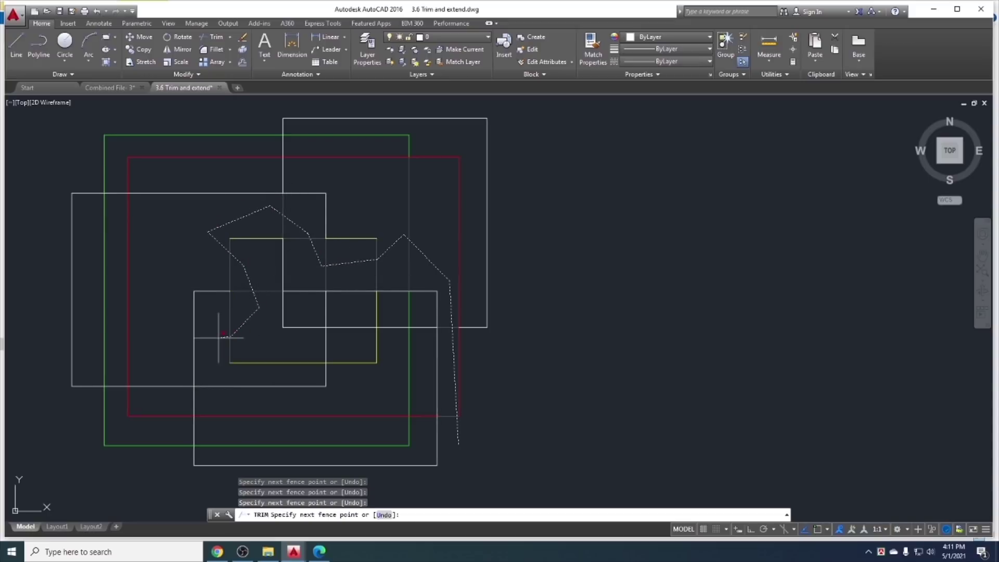
pyautogui.click(210, 385)
pyautogui.click(215, 417)
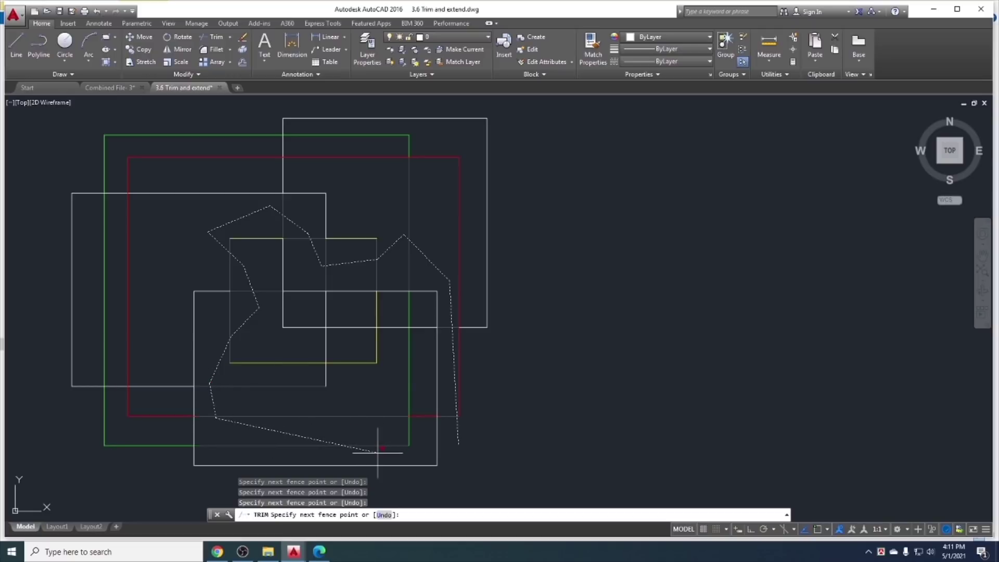
pyautogui.press('Escape')
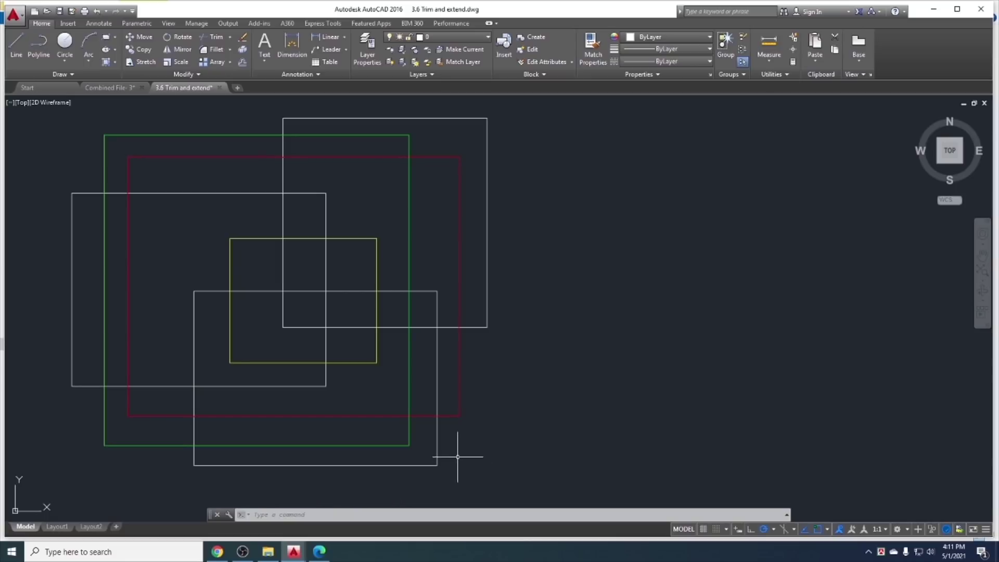
pyautogui.click(229, 39)
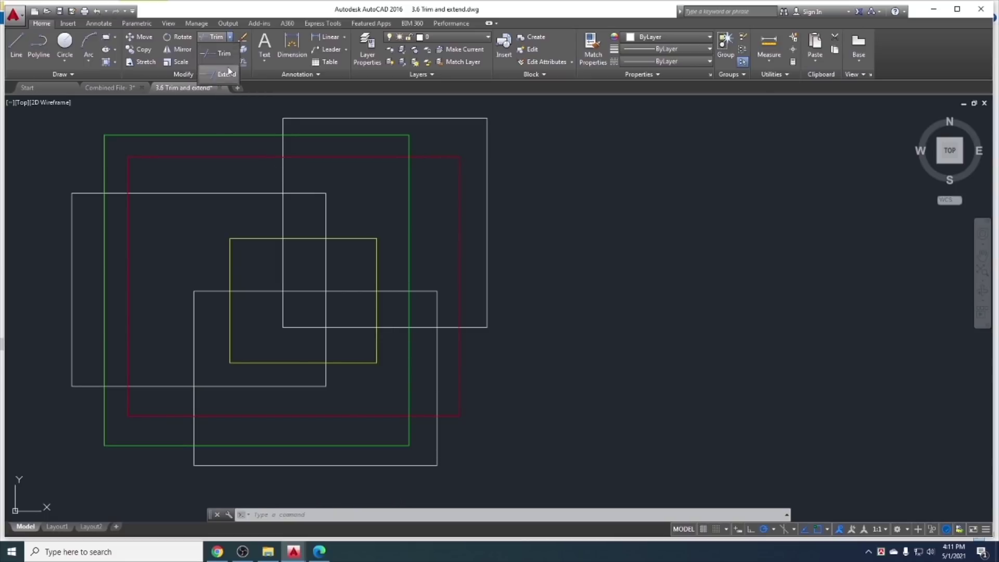
pyautogui.click(223, 76)
pyautogui.press('Escape')
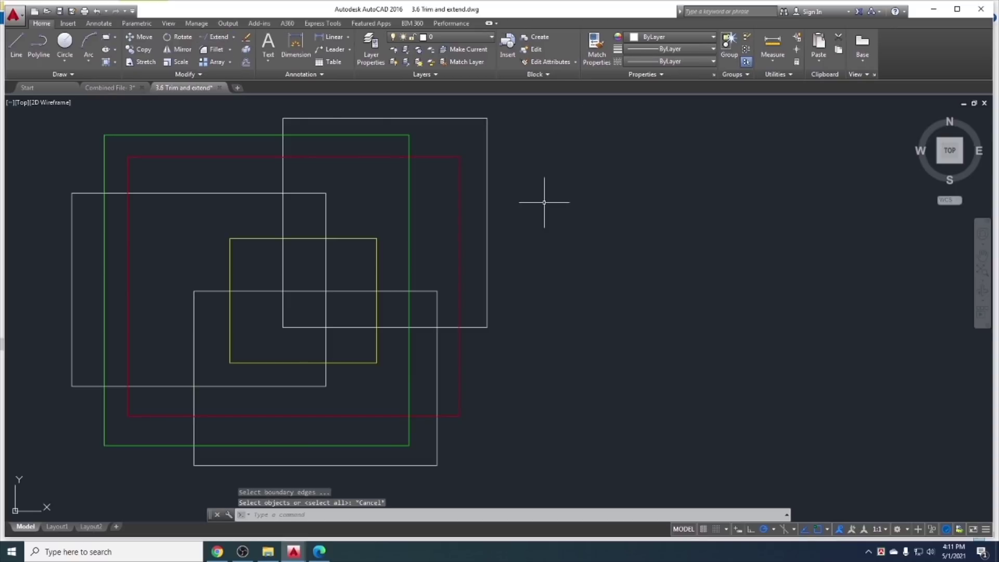
# Cancel an EX attempt and draw a horizontal line to the right of the rectangles
pyautogui.write('Ex')
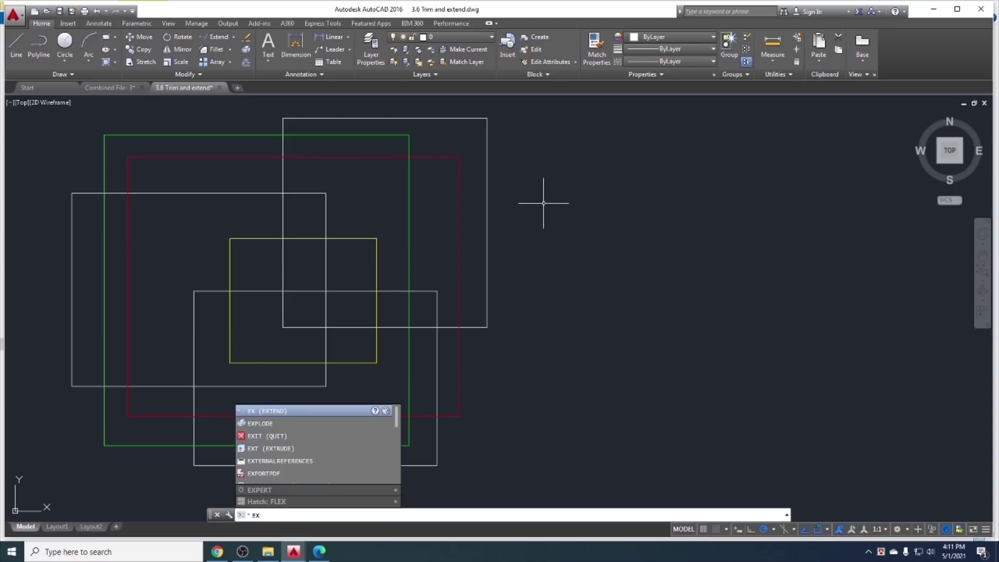
pyautogui.press('Return')
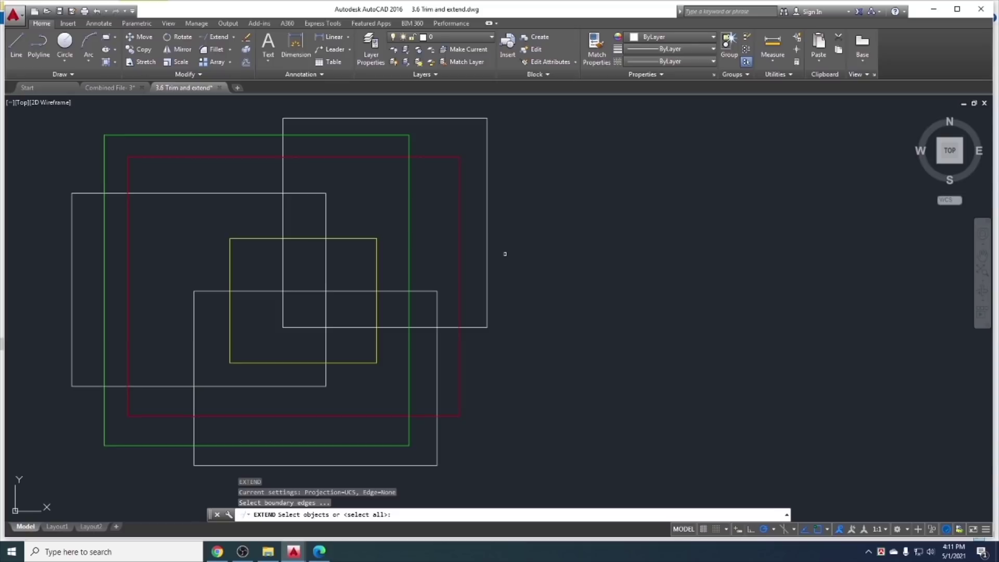
pyautogui.press('Escape')
pyautogui.click(16, 44)
pyautogui.click(801, 280)
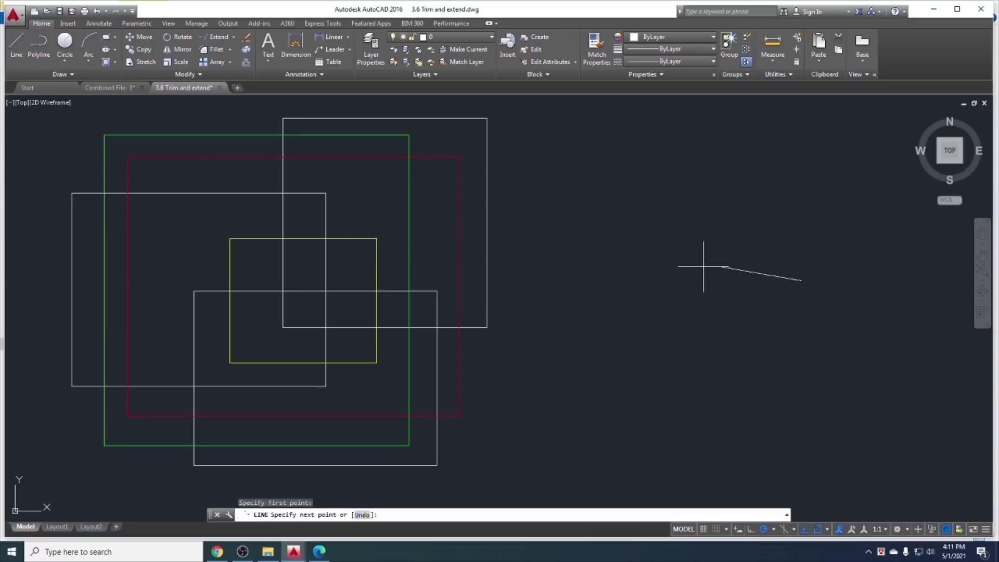
pyautogui.click(574, 280)
pyautogui.press('Escape')
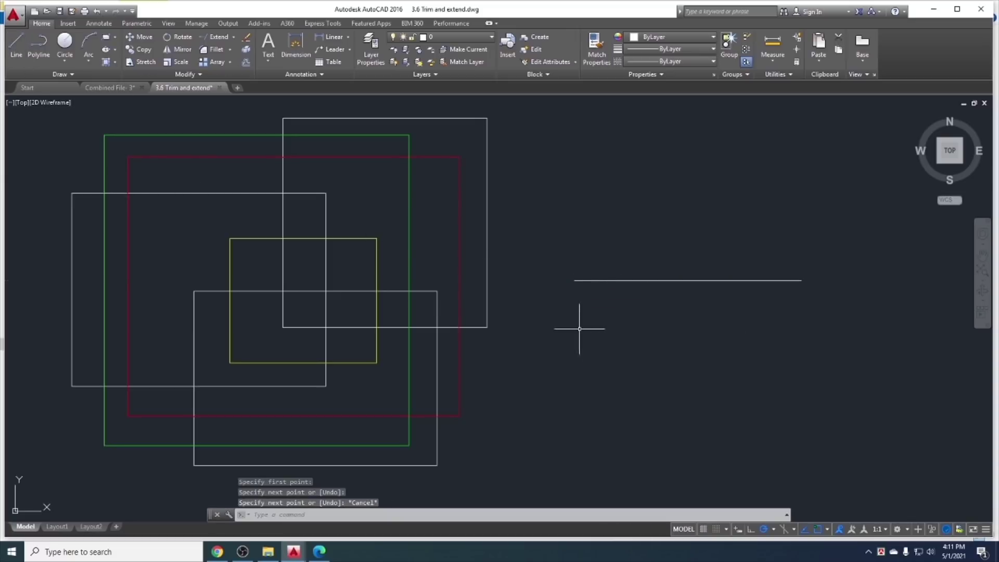
# Draw a separate vertical line left of the horizontal line and pan slightly left
pyautogui.click(21, 48)
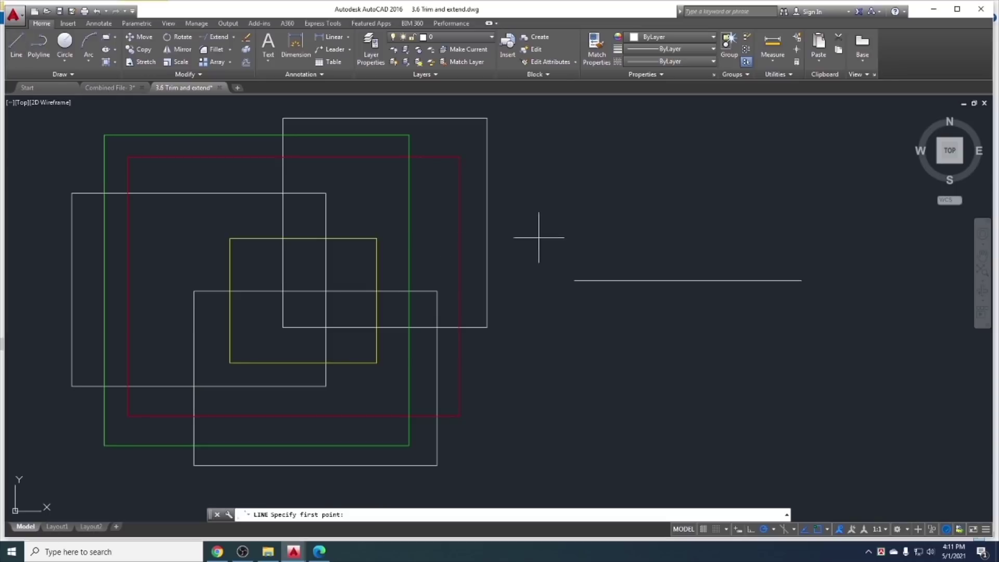
pyautogui.click(544, 167)
pyautogui.click(544, 394)
pyautogui.press('Escape')
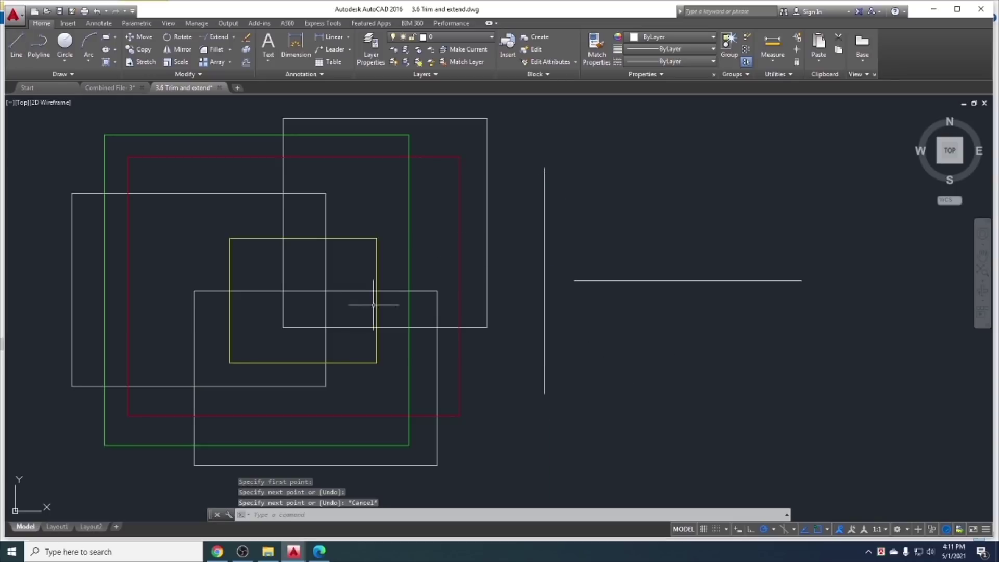
pyautogui.moveTo(345, 292); pyautogui.dragTo(261, 290, button='middle')
# Try Extend with the horizontal line as boundary, then cancel and restart EXTEND
pyautogui.click(220, 38)
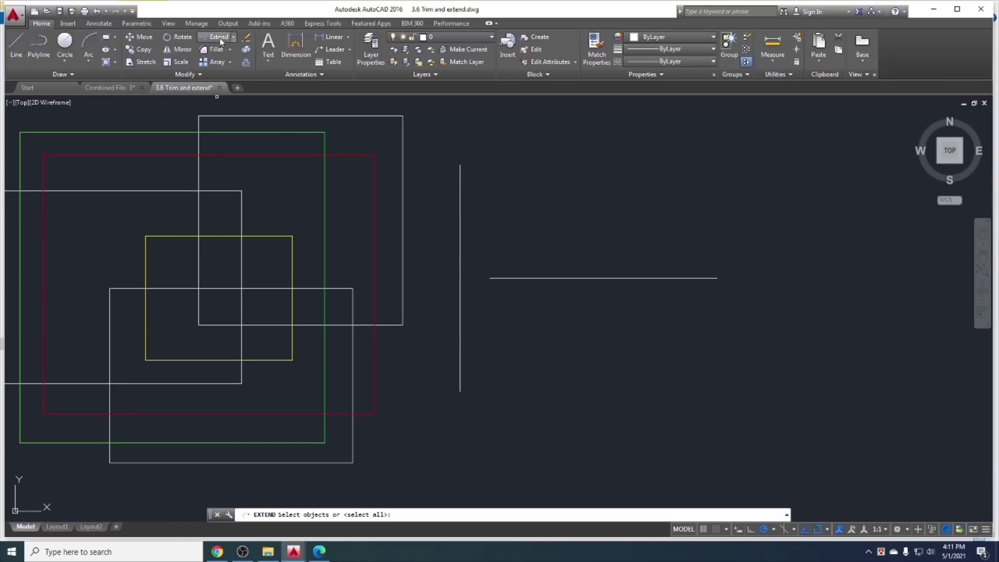
pyautogui.click(594, 279)
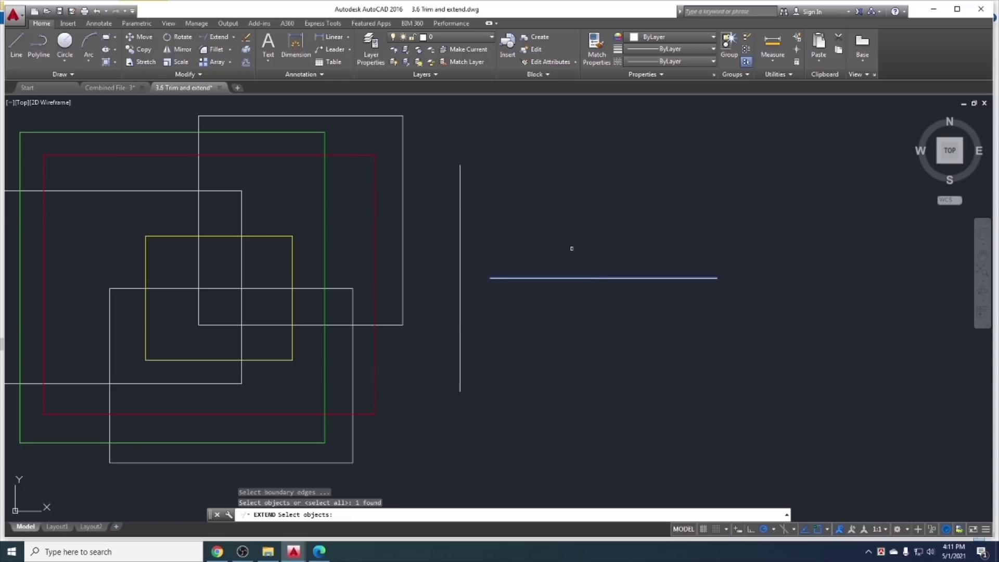
pyautogui.press('Return')
pyautogui.click(586, 274)
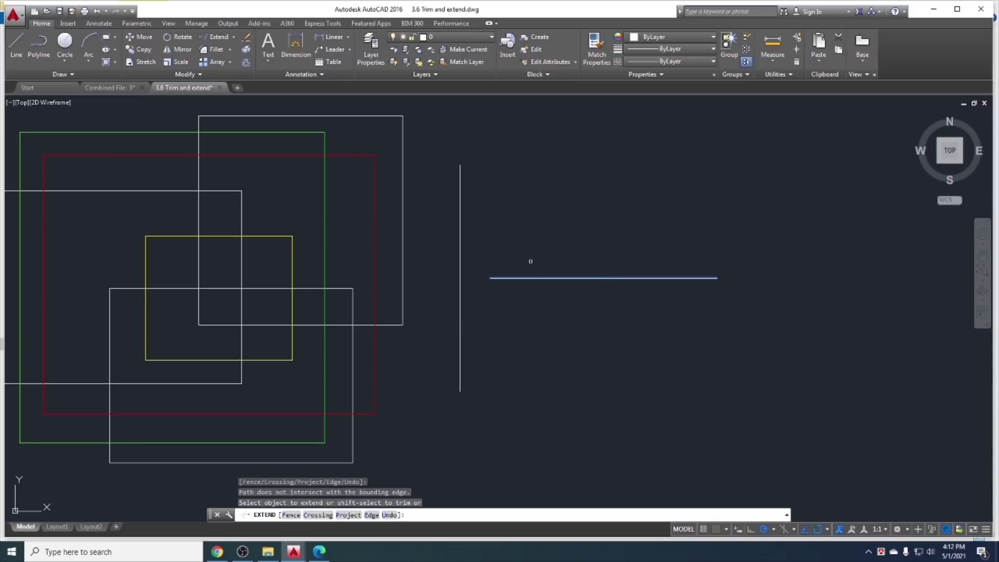
pyautogui.press('Escape')
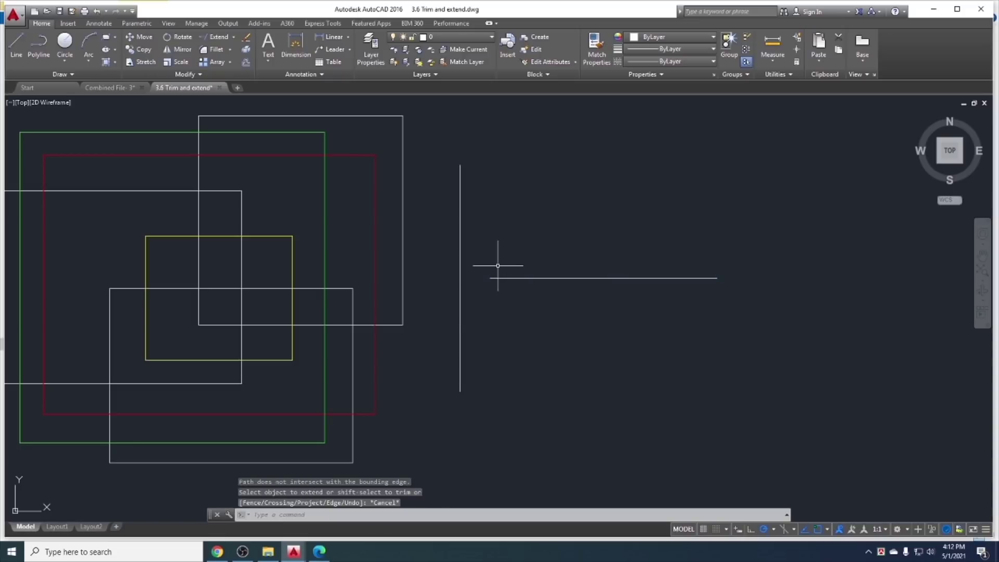
pyautogui.write('ex')
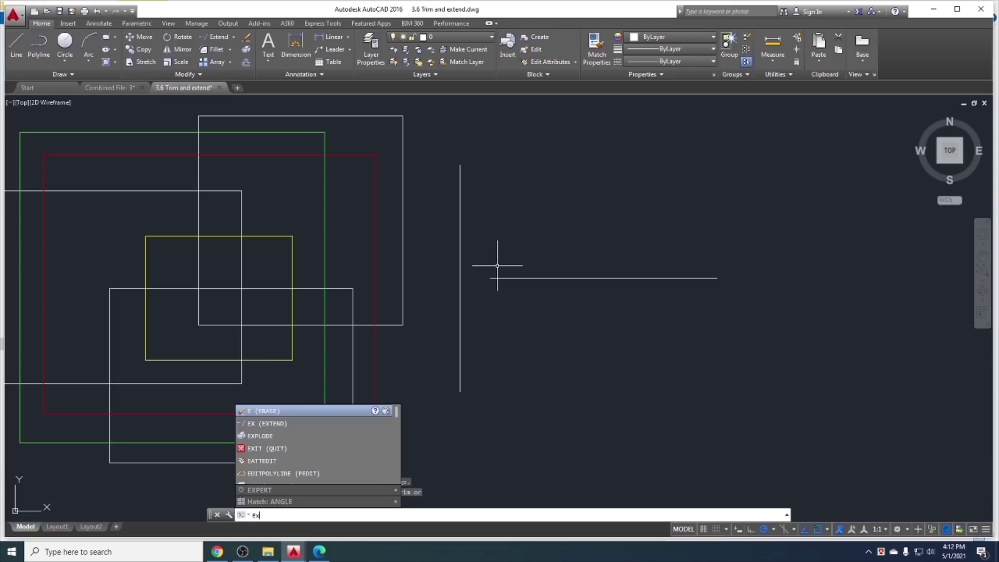
pyautogui.press('Return')
pyautogui.press('Return')
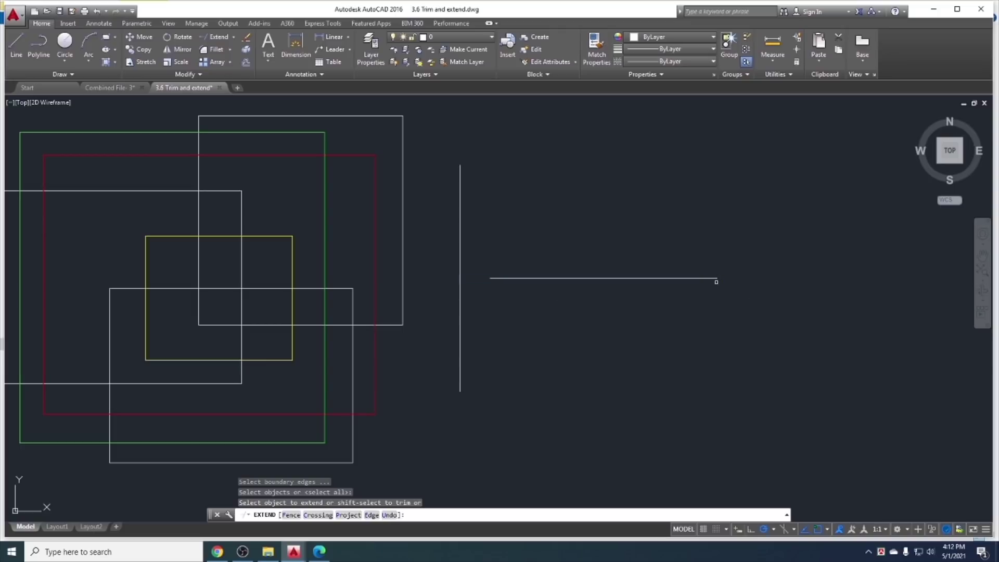
# Extend the horizontal line leftward past the vertical line to the green rectangle's right edge
pyautogui.scroll(-5, 698, 287)
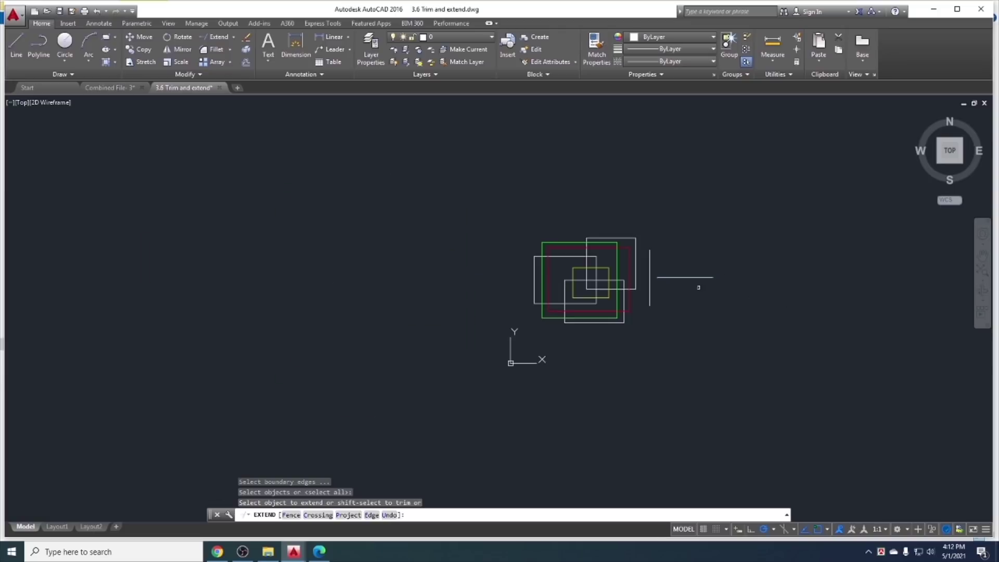
pyautogui.moveTo(698, 287); pyautogui.dragTo(587, 287, button='middle')
pyautogui.moveTo(863, 265); pyautogui.dragTo(655, 276, button='middle')
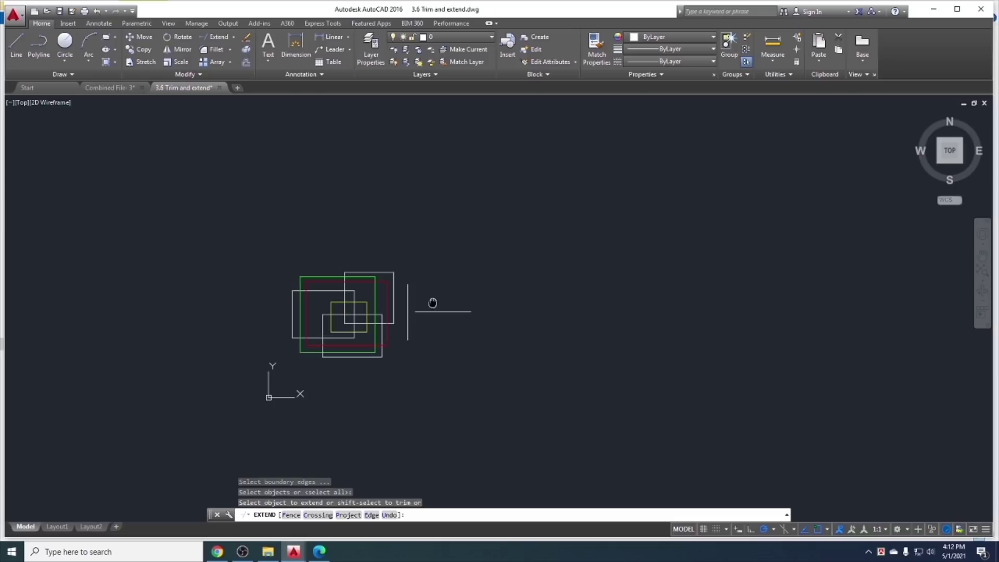
pyautogui.scroll(3, 414, 319)
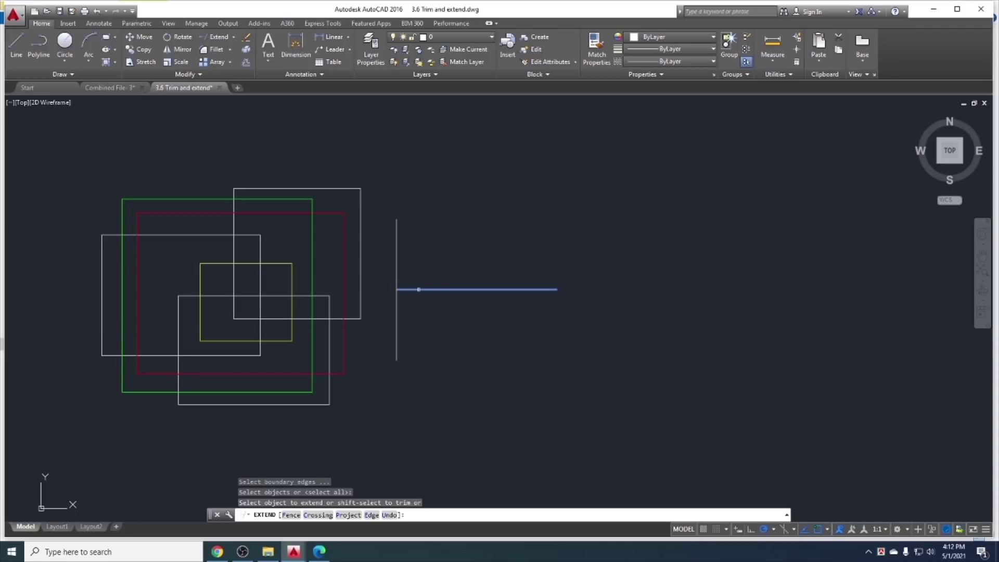
pyautogui.click(418, 289)
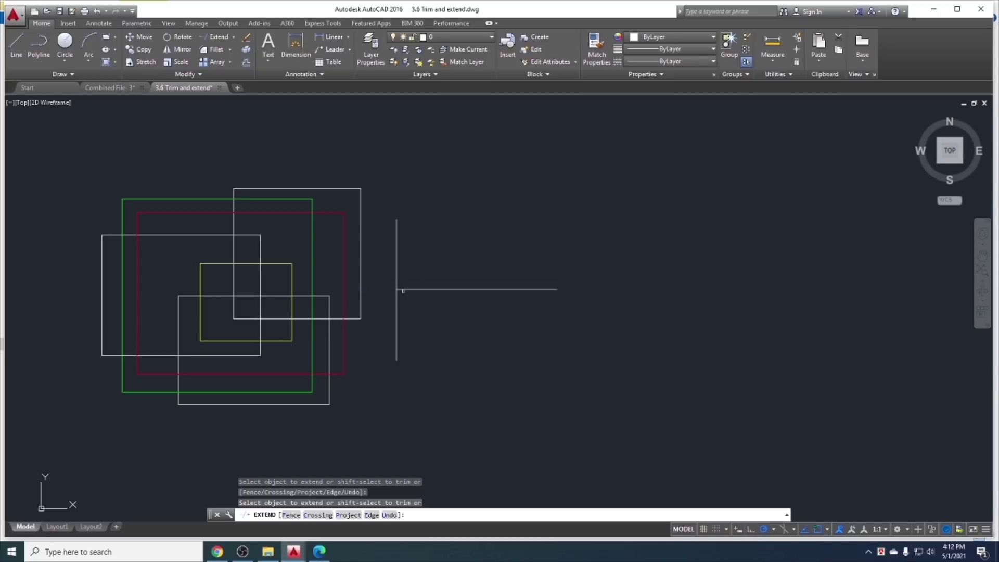
pyautogui.click(403, 289)
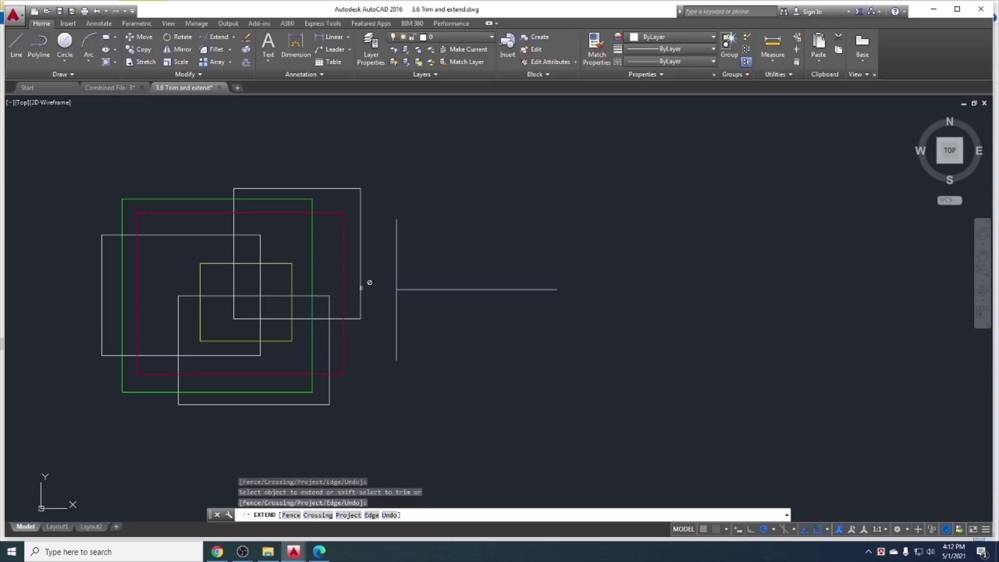
pyautogui.click(404, 290)
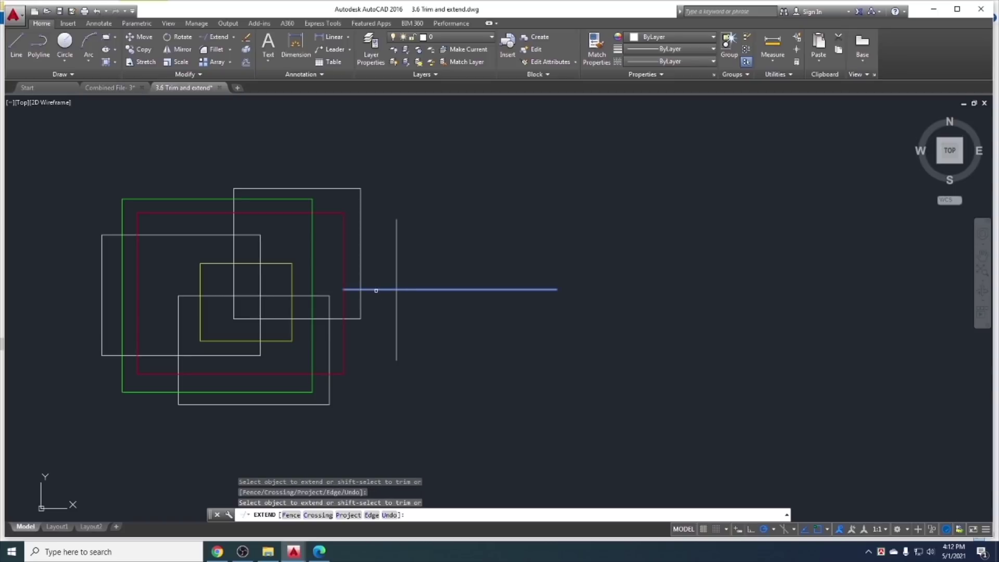
pyautogui.click(374, 290)
pyautogui.click(352, 290)
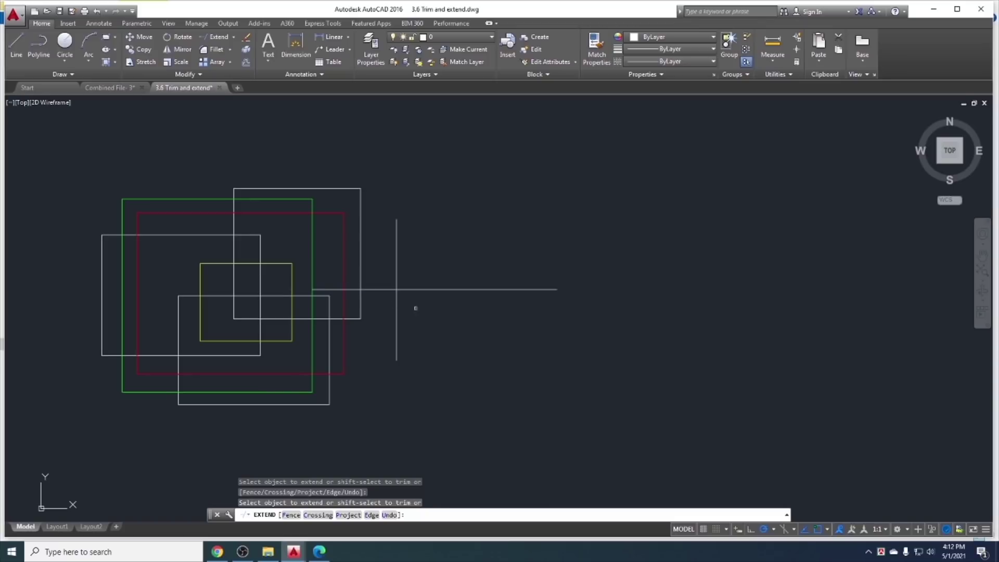
pyautogui.press('Escape')
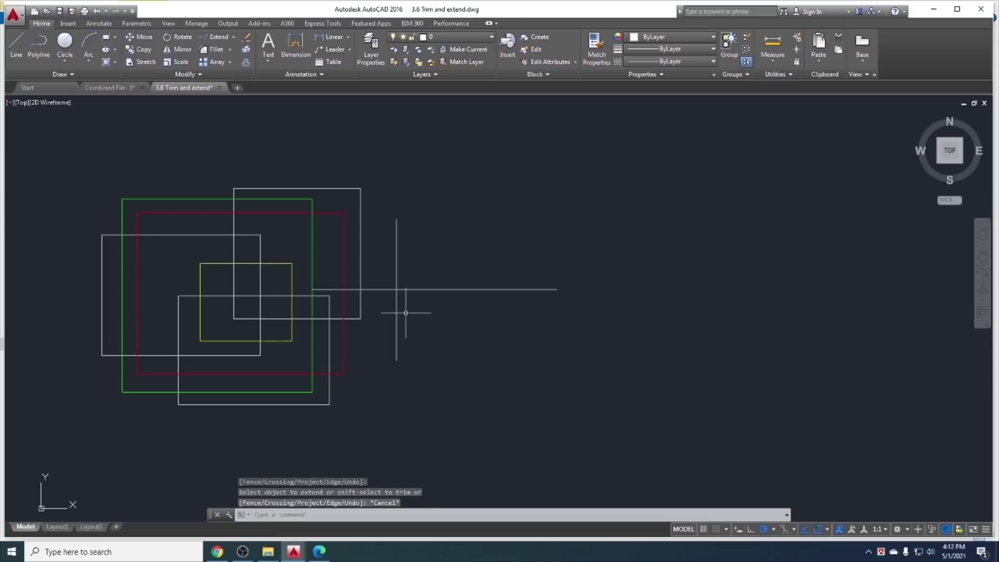
# Undo the extension, start EXTEND with all objects as boundaries, then cancel it
pyautogui.hotkey('ctrl', 'z')
pyautogui.scroll(2, 408, 312)
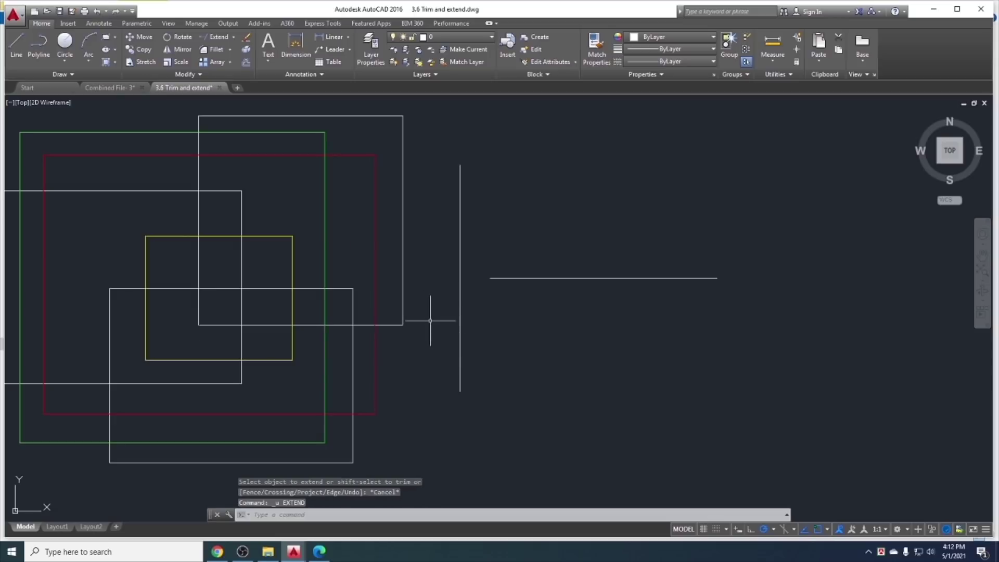
pyautogui.write('ex')
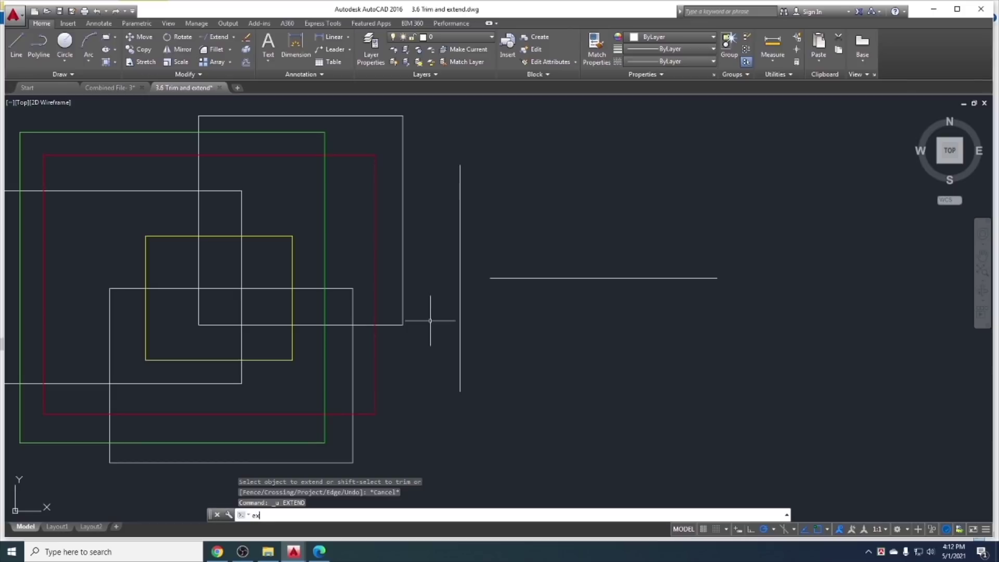
pyautogui.press('Return')
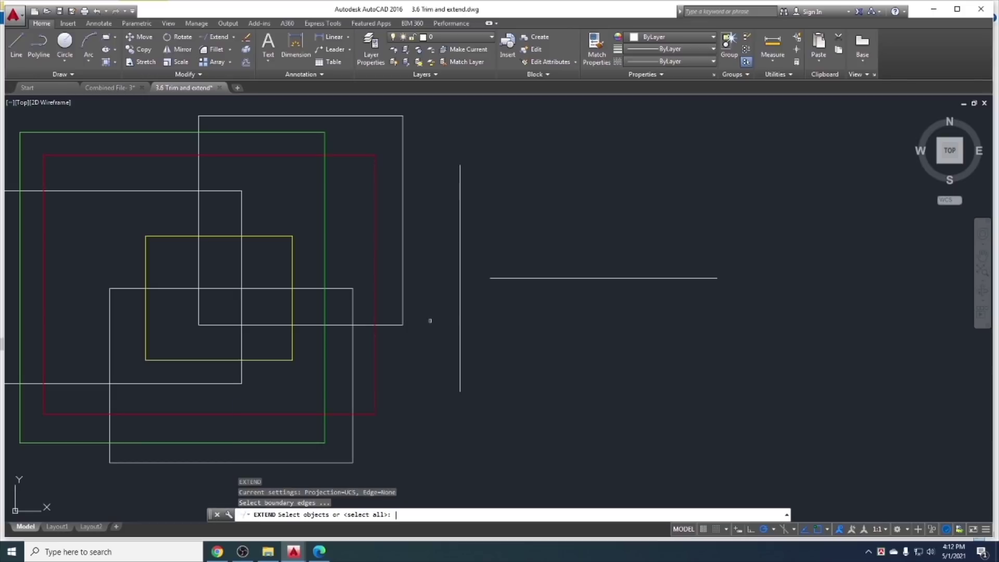
pyautogui.press('Return')
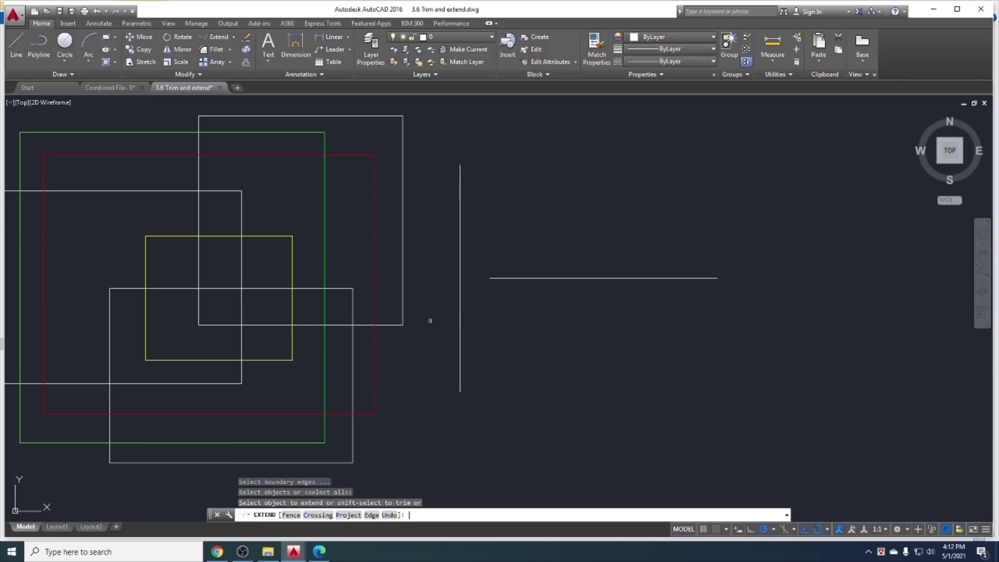
pyautogui.press('Escape')
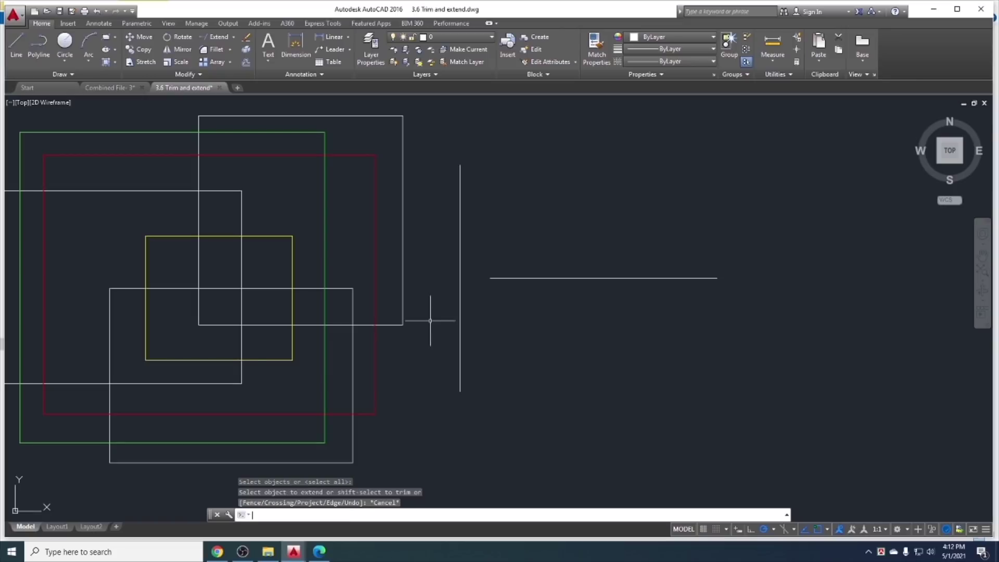
# With the green rectangle as boundary, extend the horizontal line to its far left edge
pyautogui.write('ex')
pyautogui.press('Return')
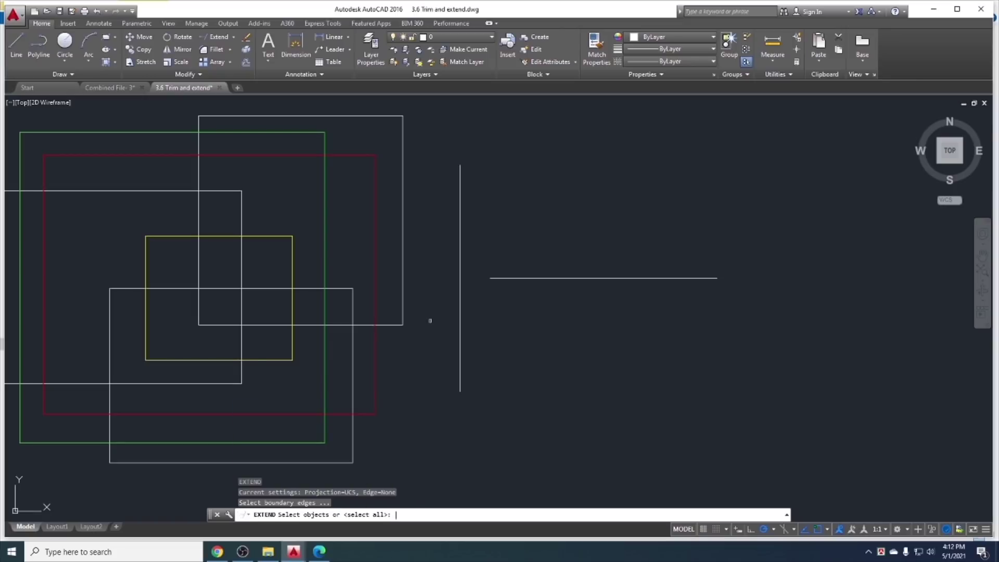
pyautogui.click(324, 256)
pyautogui.press('Return')
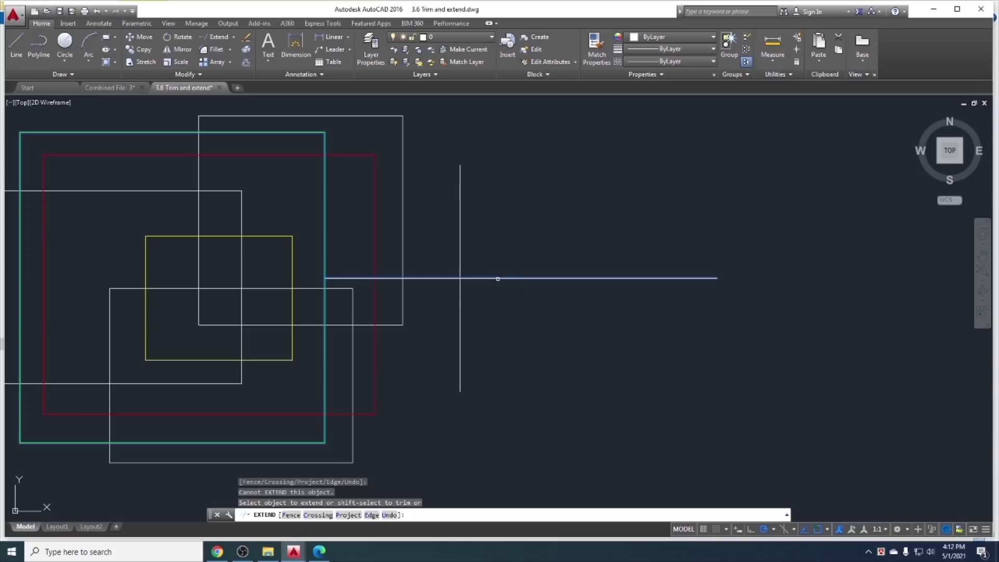
pyautogui.click(463, 278)
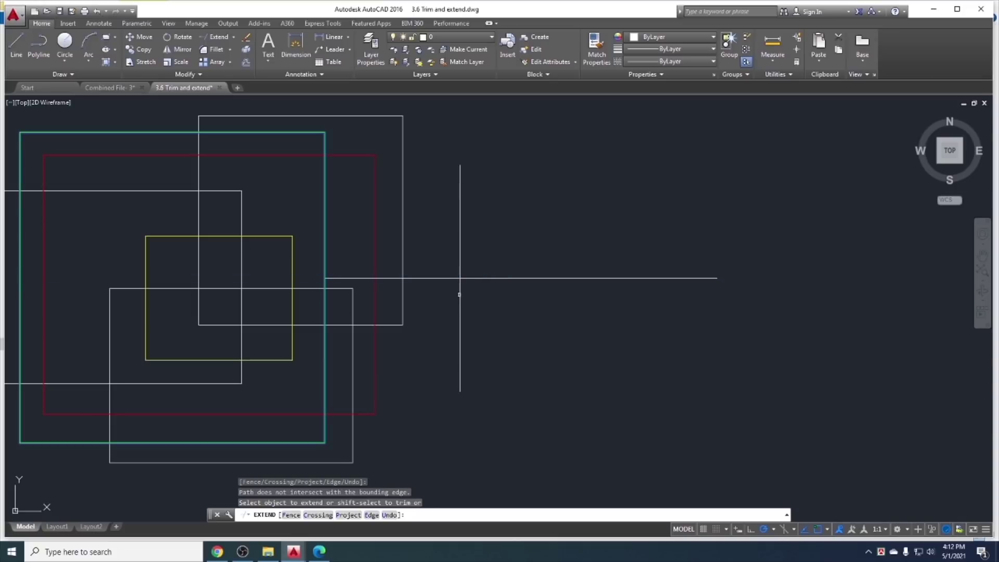
pyautogui.click(372, 290)
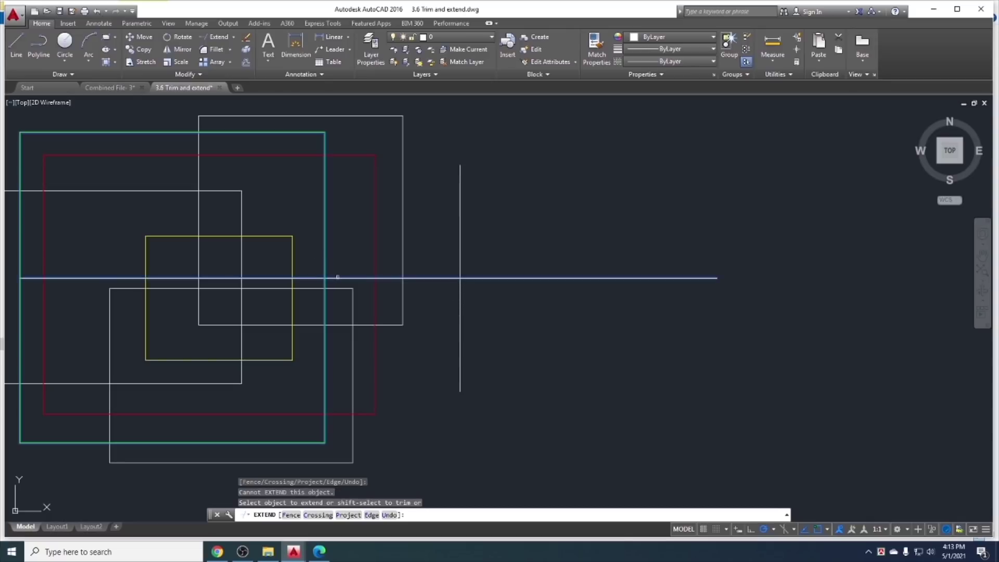
pyautogui.moveTo(345, 276); pyautogui.dragTo(449, 288, button='middle')
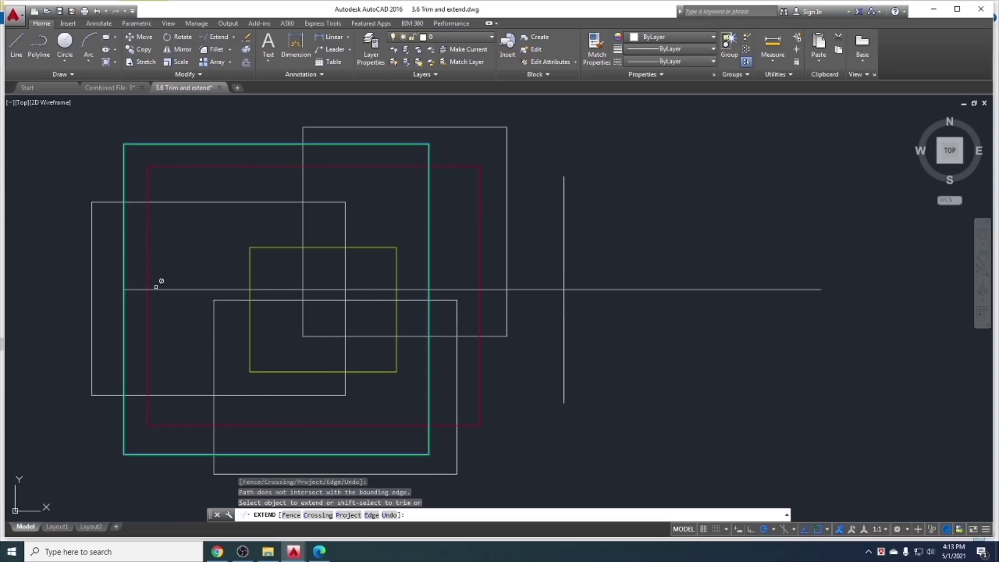
pyautogui.click(182, 288)
pyautogui.click(94, 284)
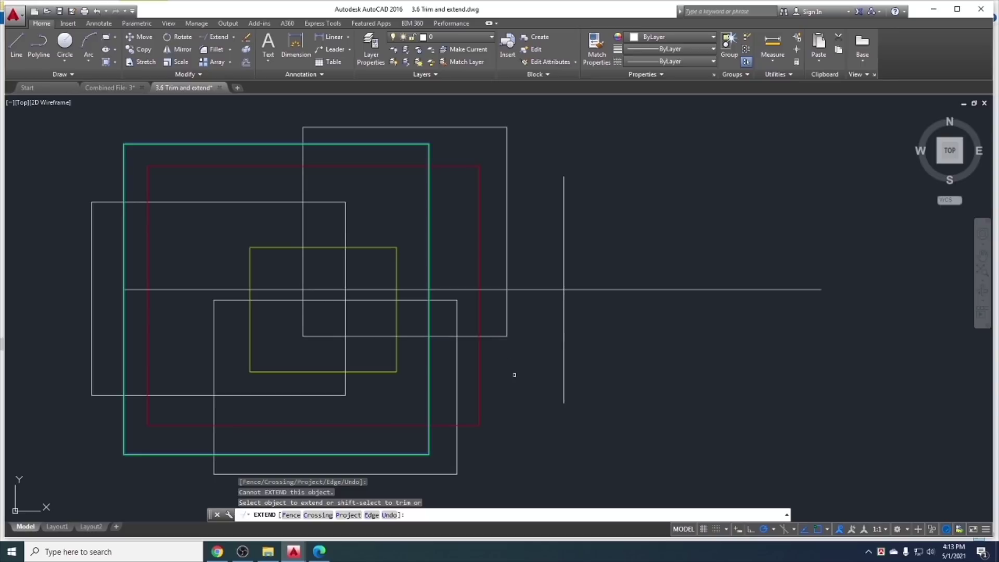
# Undo the last extension so the line stops at the green rectangle's right edge
pyautogui.hotkey('ctrl', 'z')
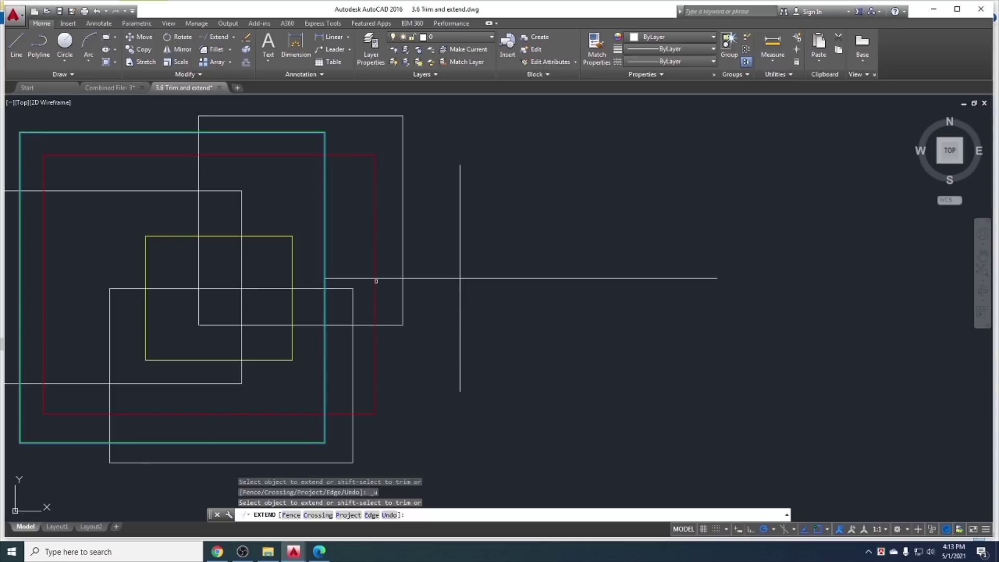
pyautogui.click(375, 279)
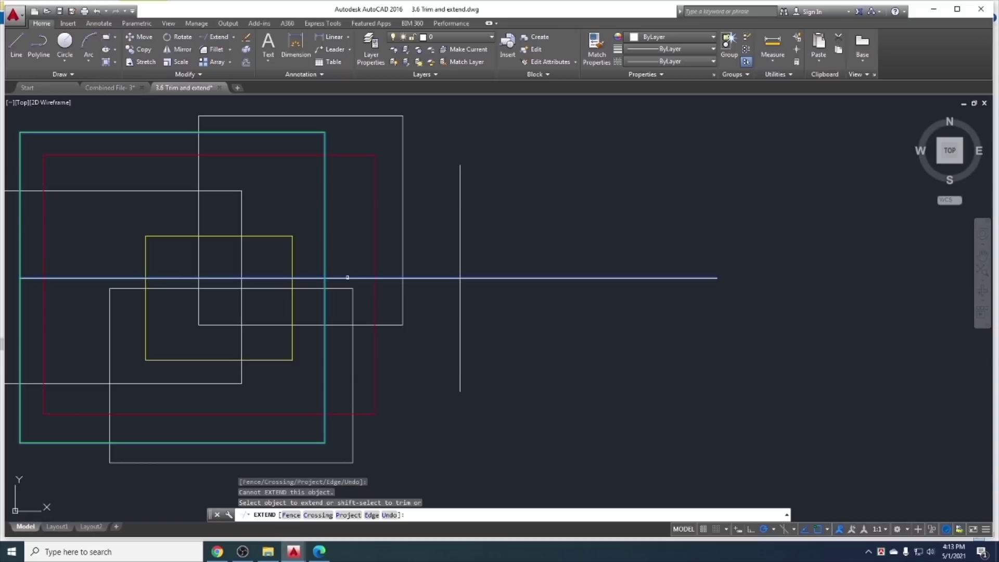
pyautogui.click(348, 277)
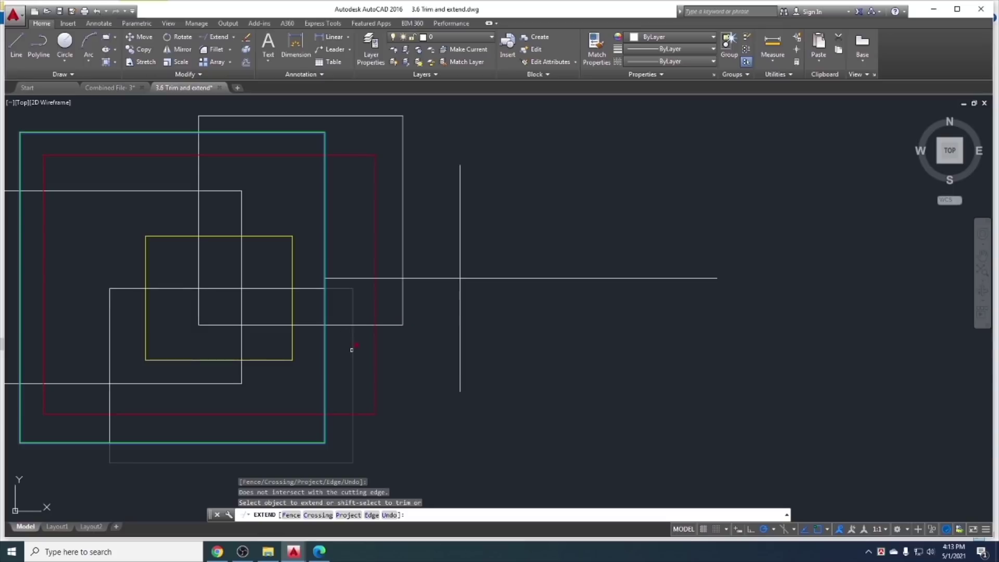
pyautogui.click(401, 270)
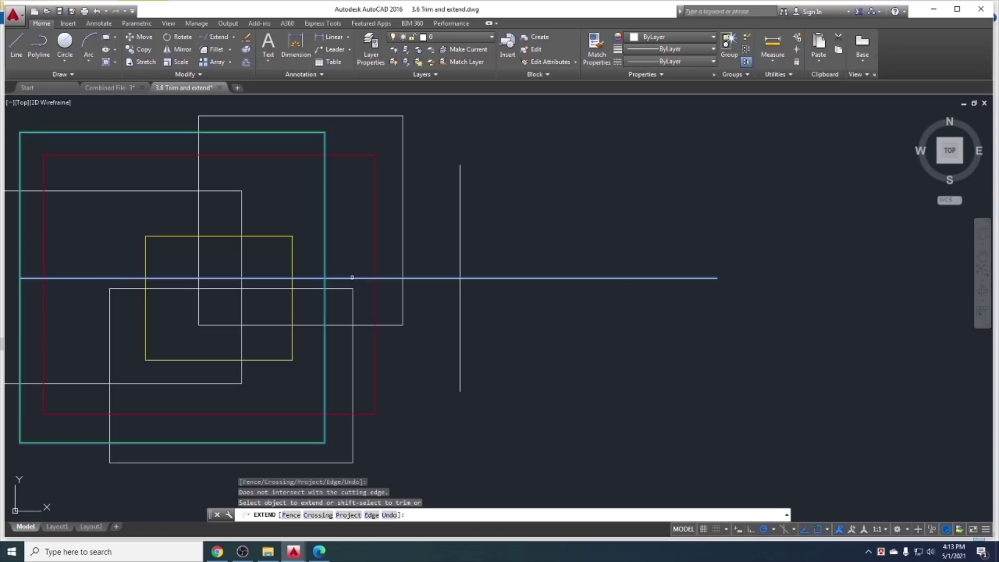
pyautogui.press('Escape')
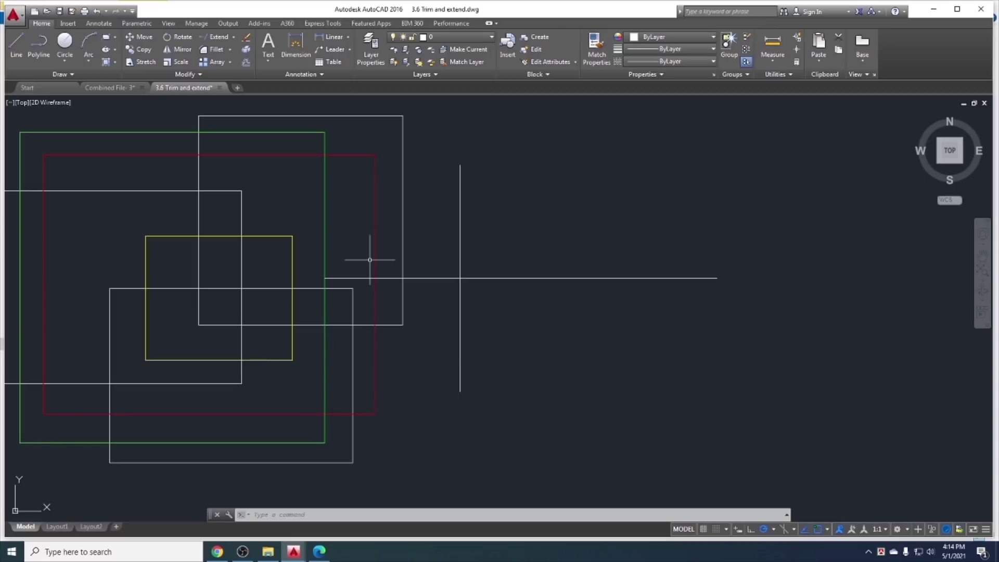
# Open '3.7 erase, explode and overkill.dwg' from the course drawing files folder
pyautogui.click(319, 551)
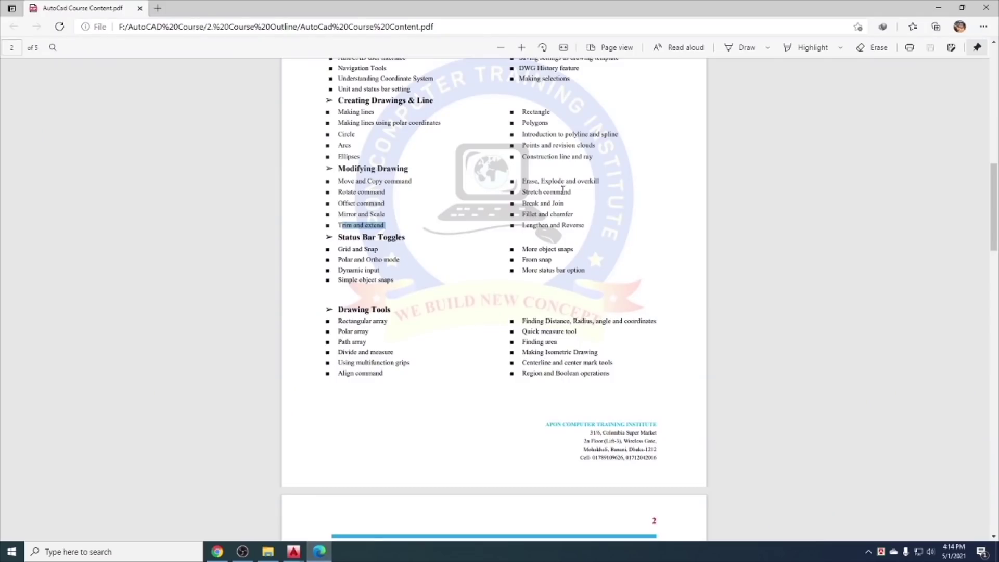
pyautogui.click(938, 7)
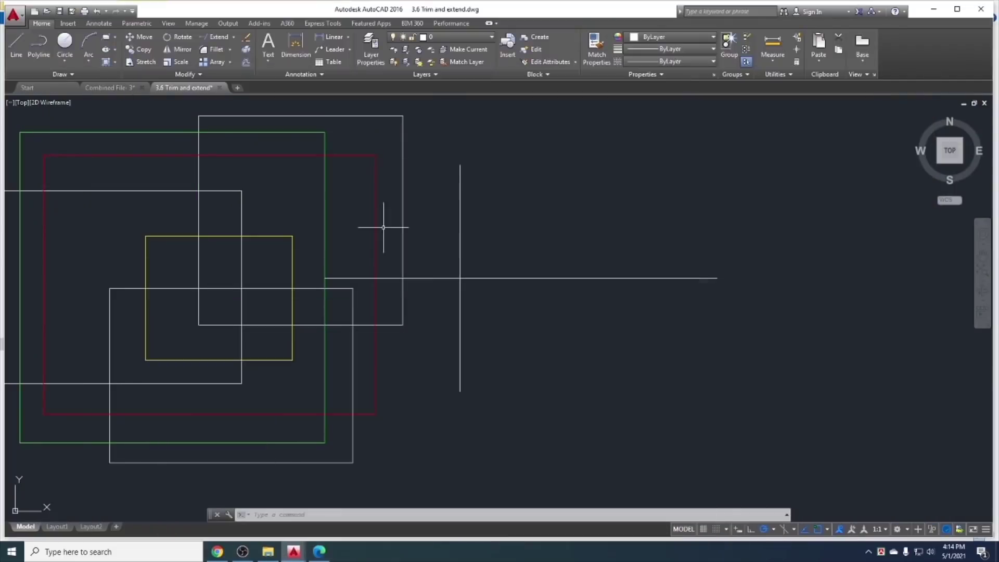
pyautogui.click(267, 551)
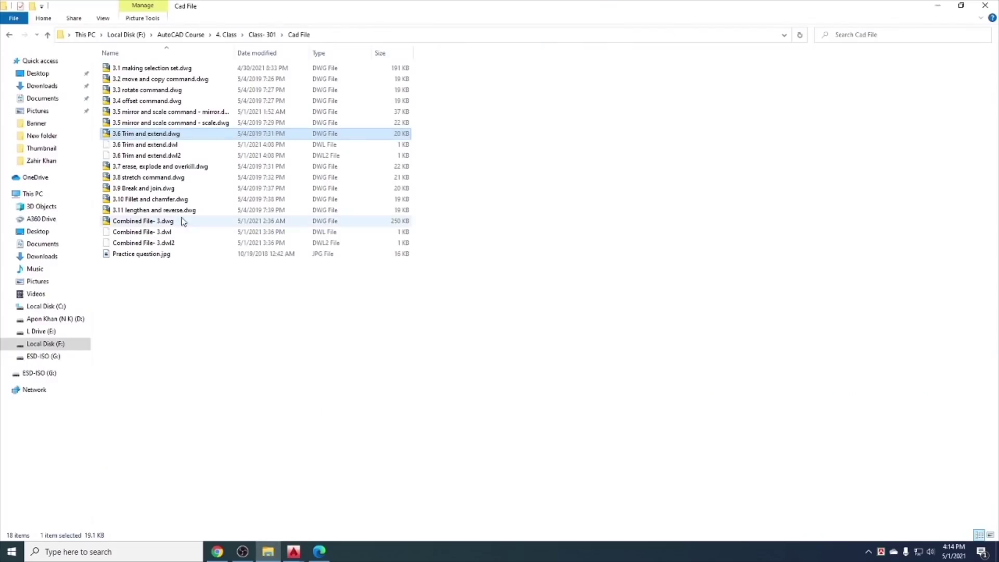
pyautogui.doubleClick(167, 167)
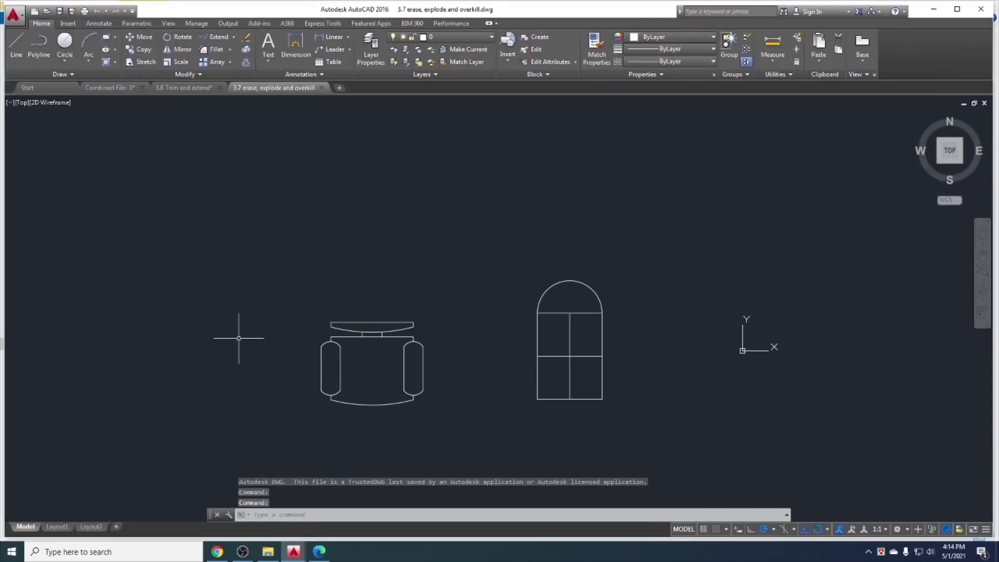
pyautogui.moveTo(287, 375); pyautogui.dragTo(222, 345, button='middle')
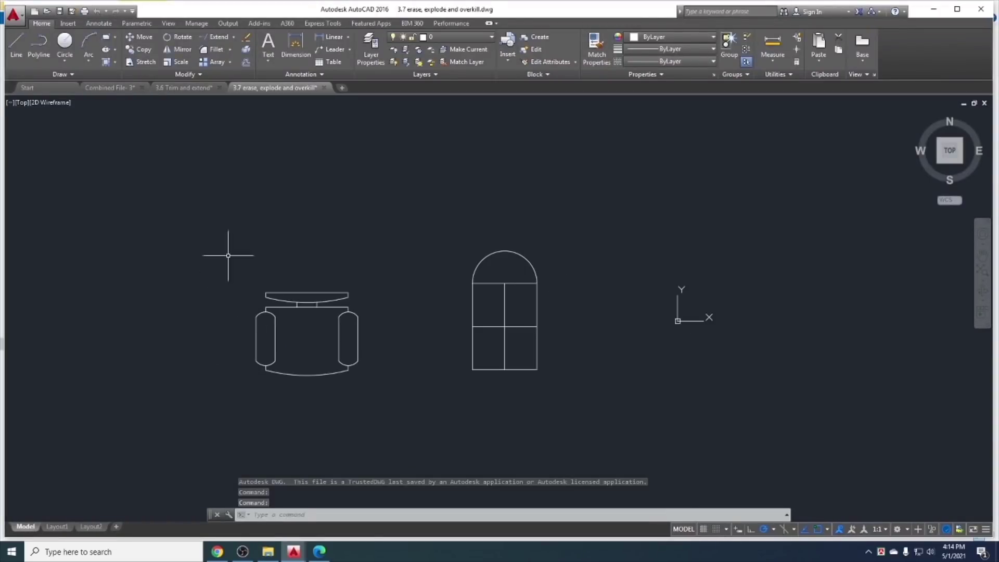
pyautogui.click(247, 41)
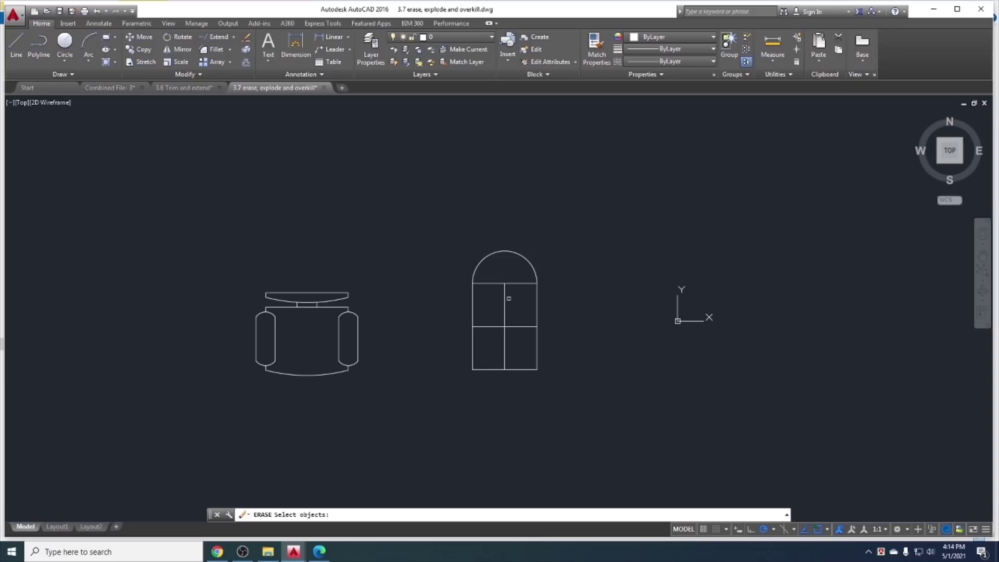
pyautogui.press('Escape')
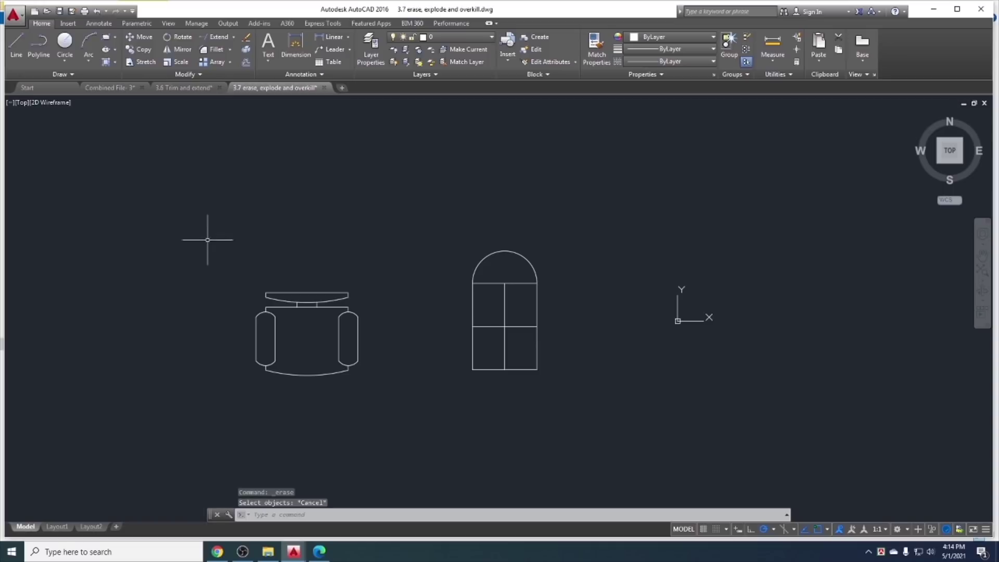
pyautogui.click(294, 293)
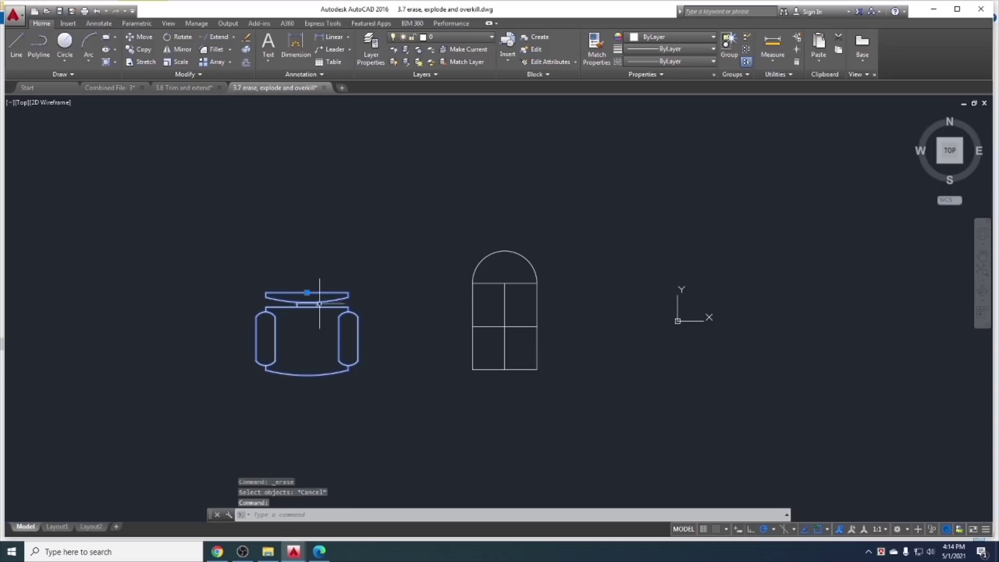
pyautogui.press('Escape')
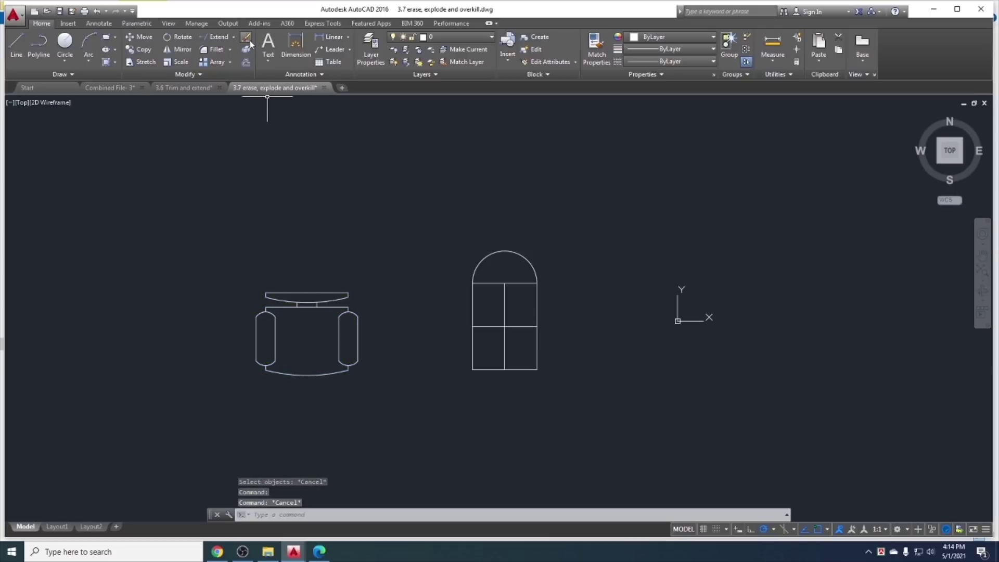
pyautogui.click(246, 37)
pyautogui.click(342, 290)
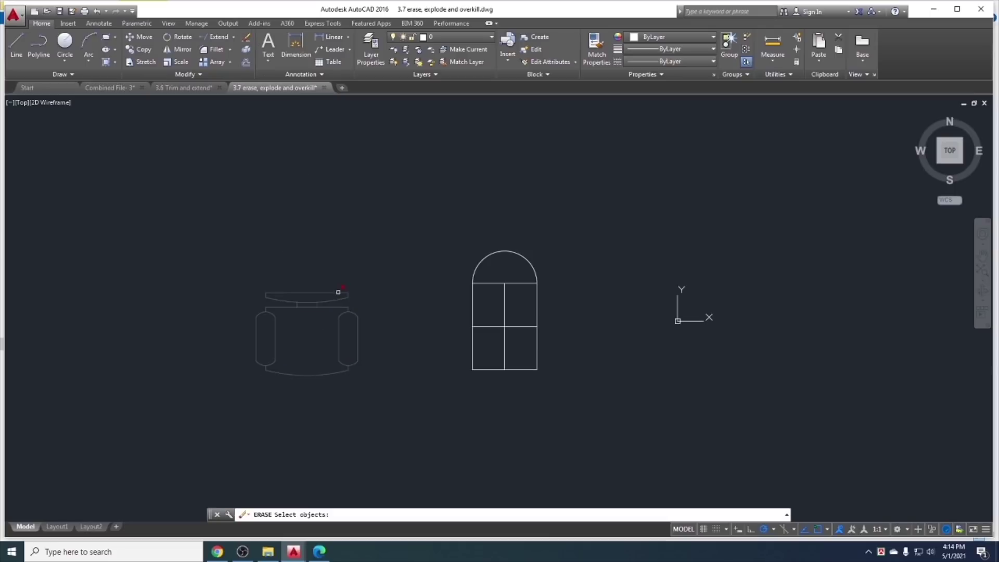
pyautogui.press('Escape')
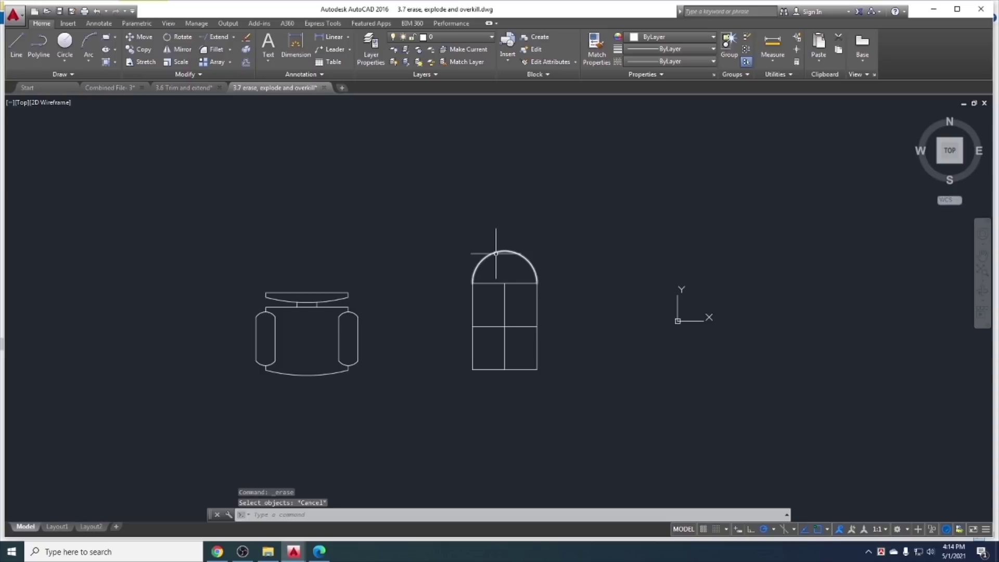
pyautogui.click(496, 253)
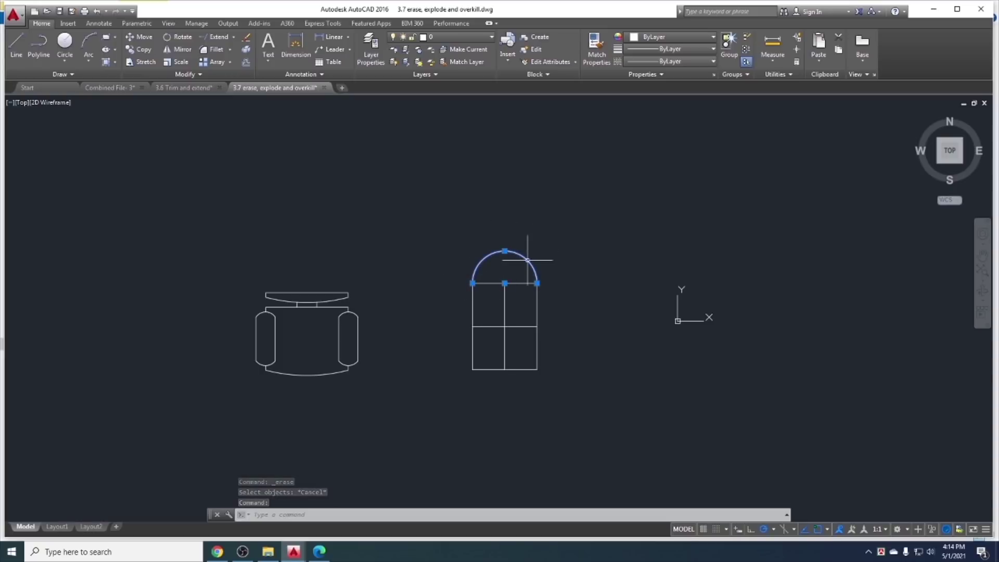
pyautogui.press('Escape')
pyautogui.click(246, 37)
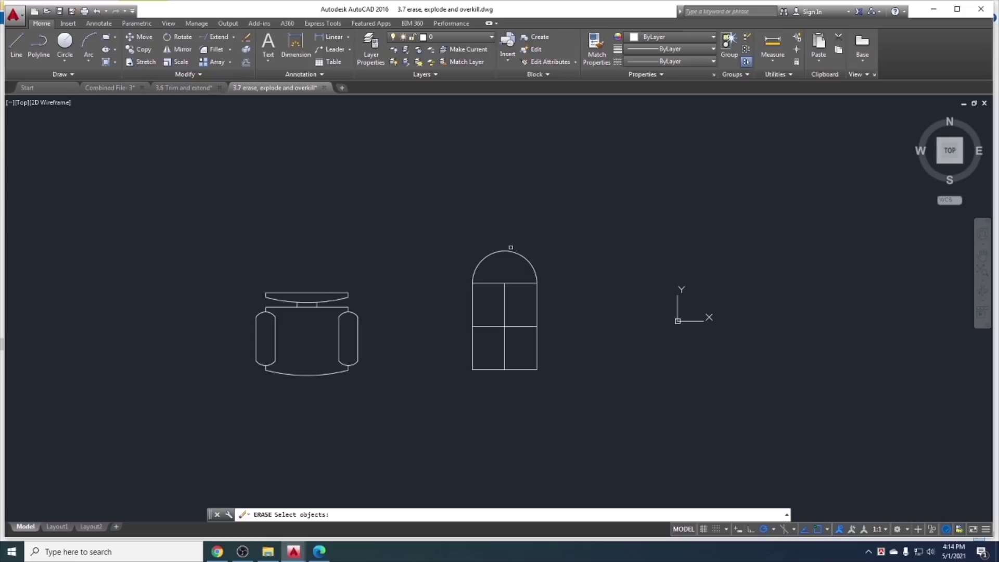
pyautogui.click(511, 253)
pyautogui.press('Escape')
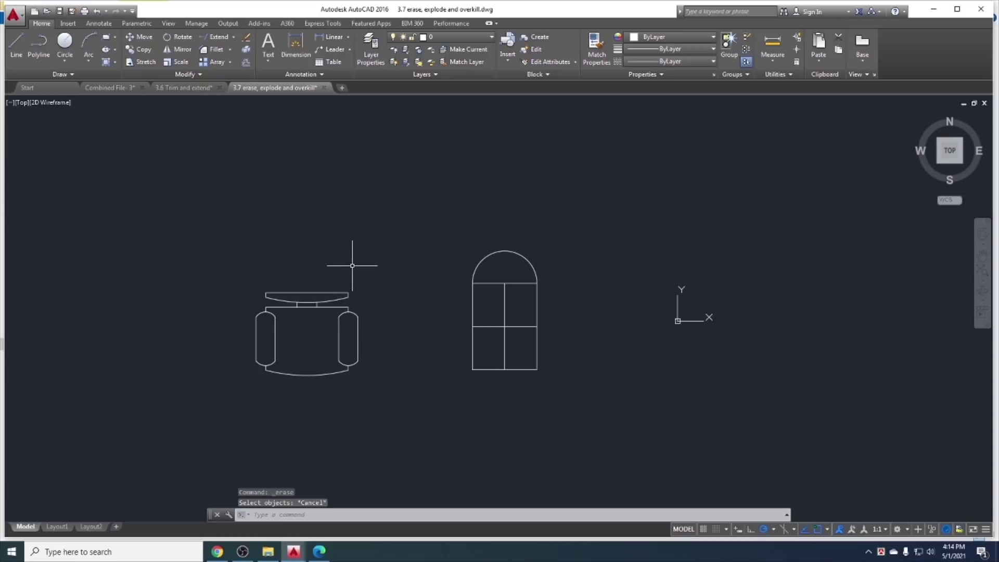
pyautogui.write('e')
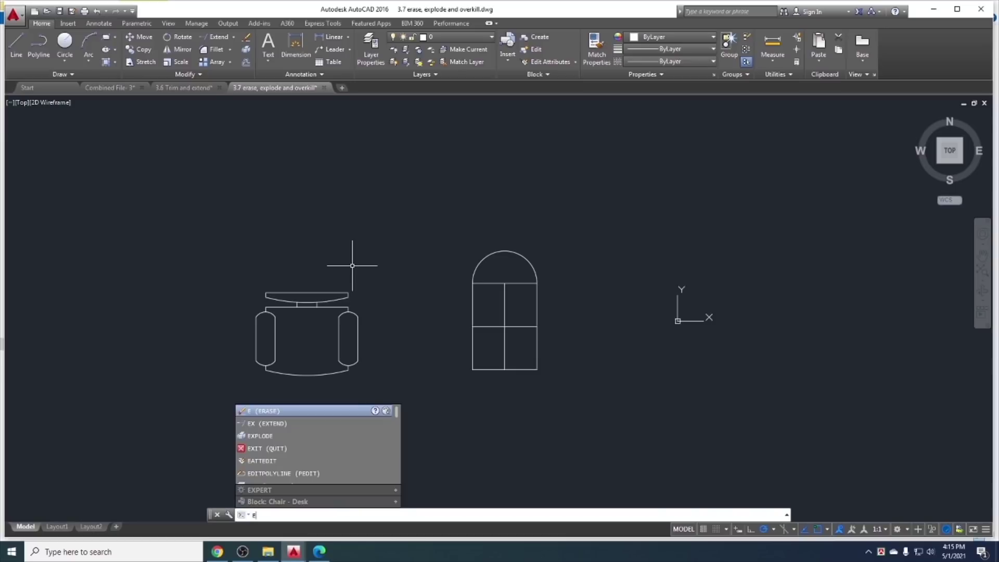
pyautogui.press('Return')
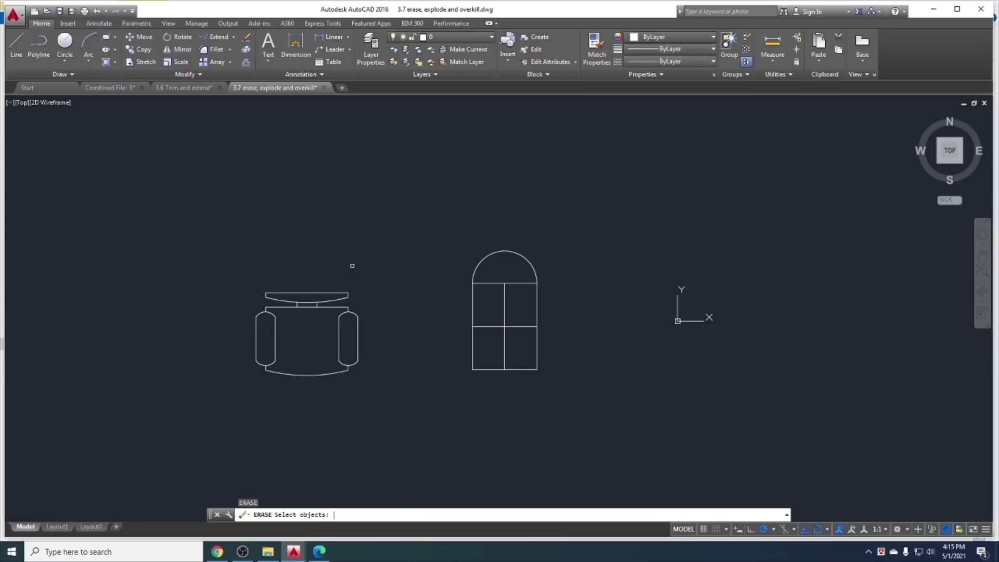
pyautogui.click(339, 295)
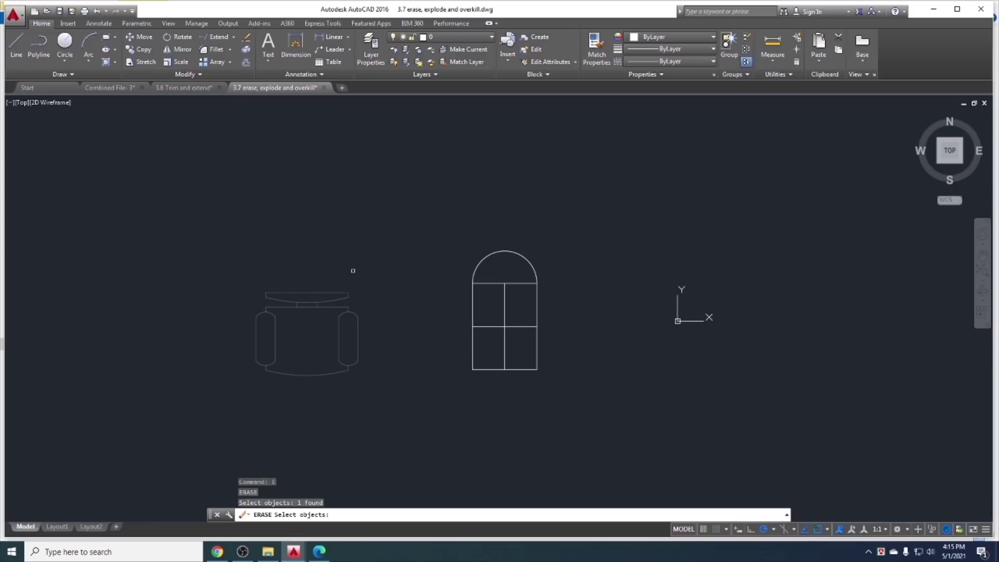
pyautogui.press('Return')
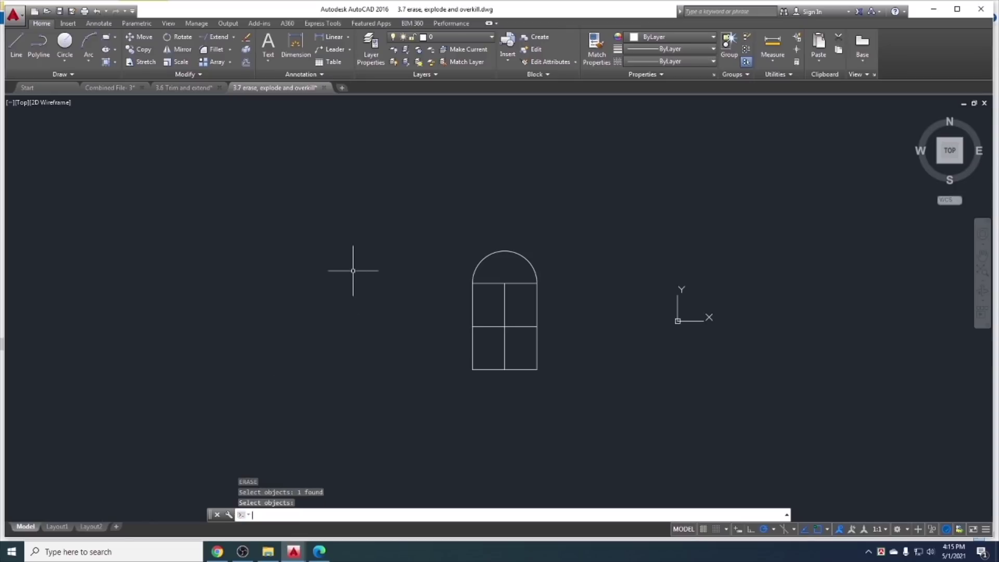
pyautogui.hotkey('ctrl', 'z')
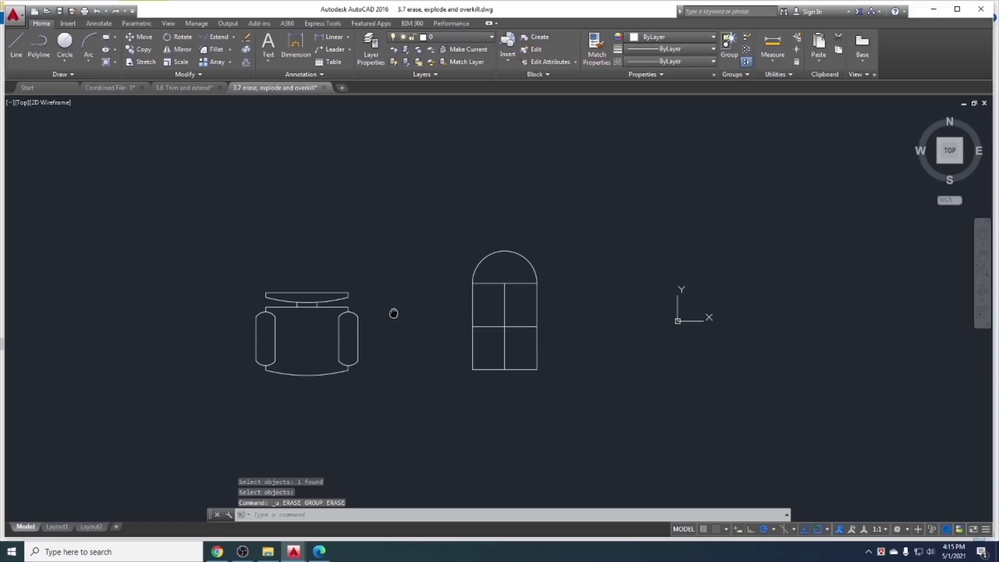
pyautogui.moveTo(393, 313); pyautogui.dragTo(384, 310, button='middle')
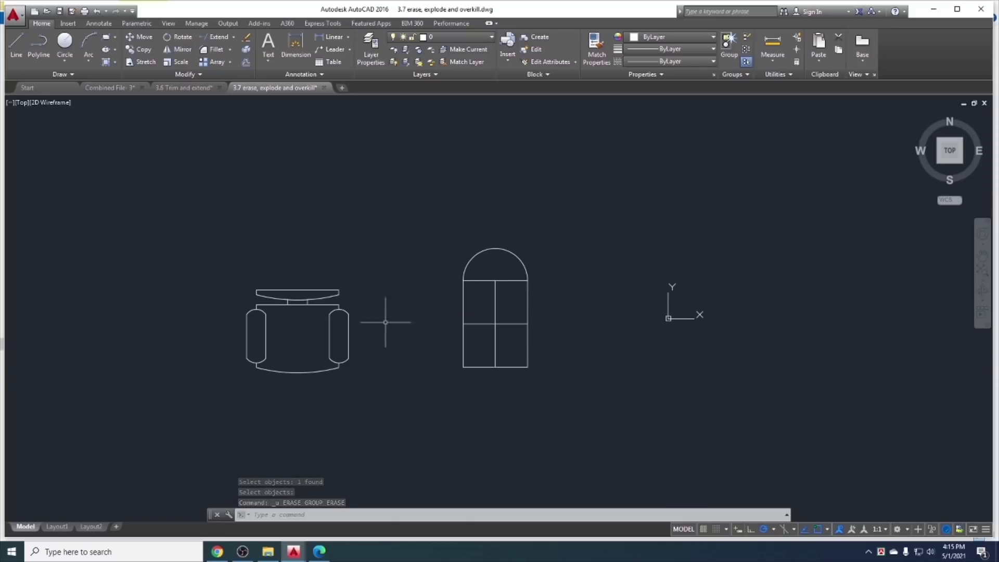
pyautogui.click(324, 291)
pyautogui.rightClick(307, 312)
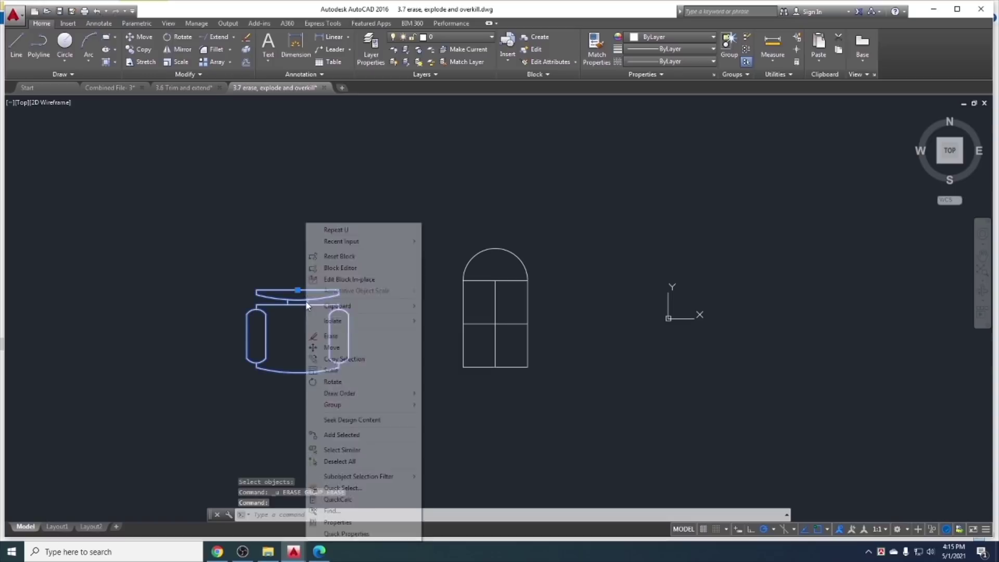
pyautogui.click(345, 337)
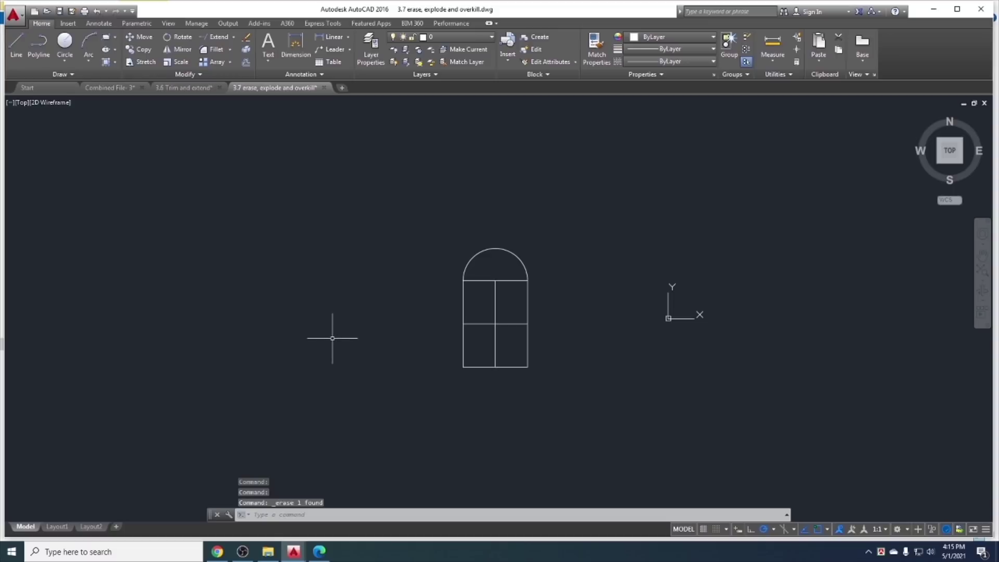
pyautogui.hotkey('ctrl', 'z')
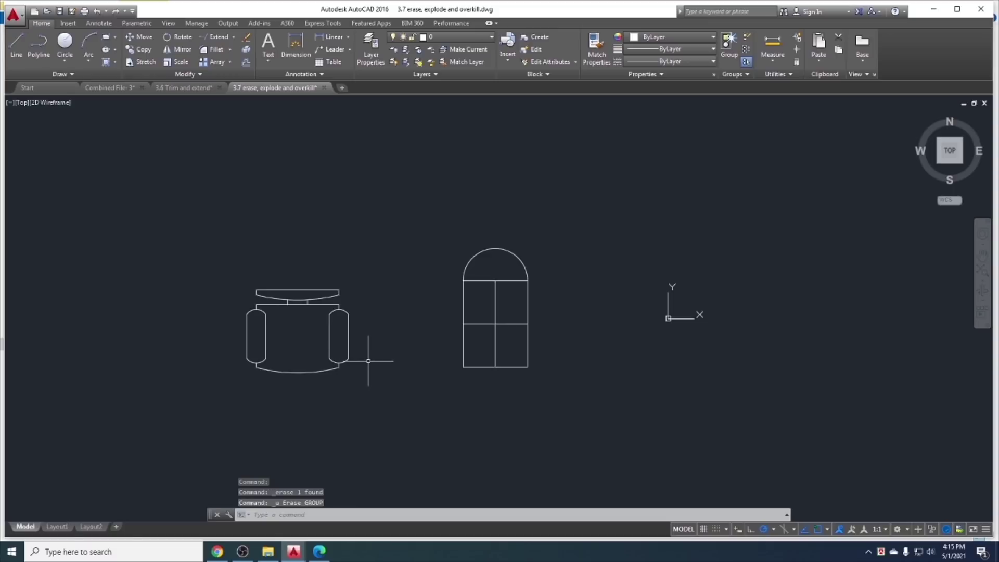
pyautogui.click(362, 377)
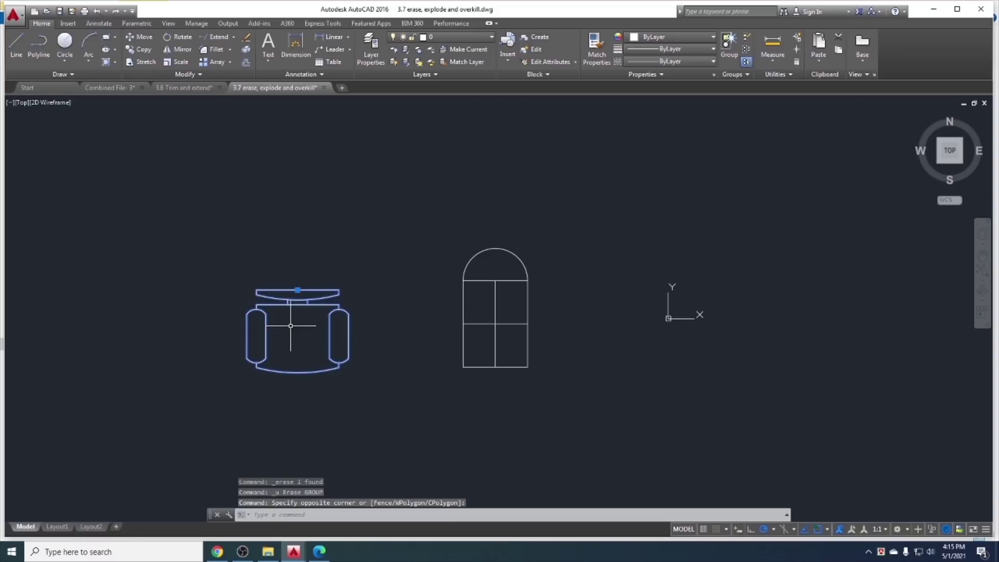
pyautogui.press('Delete')
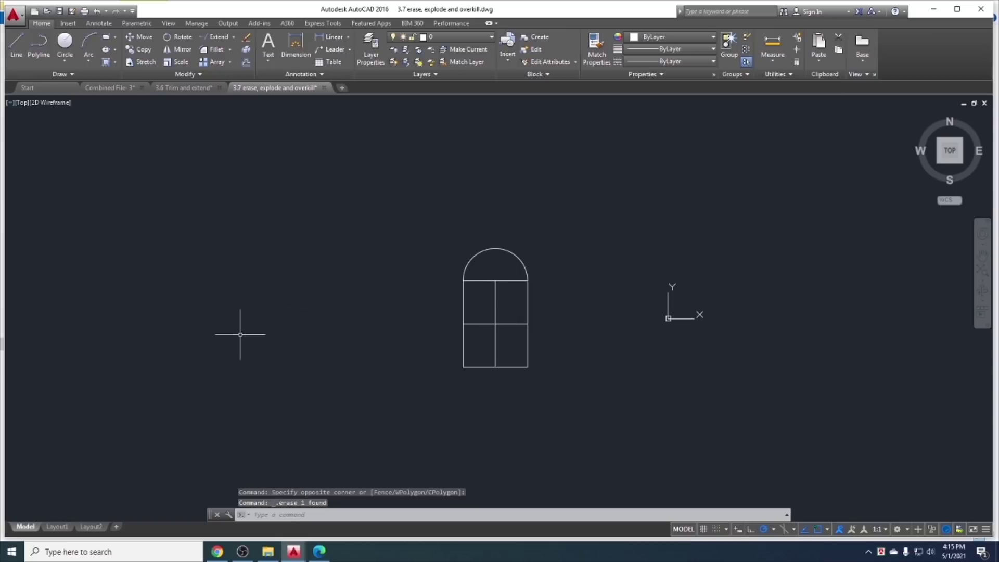
pyautogui.hotkey('ctrl', 'z')
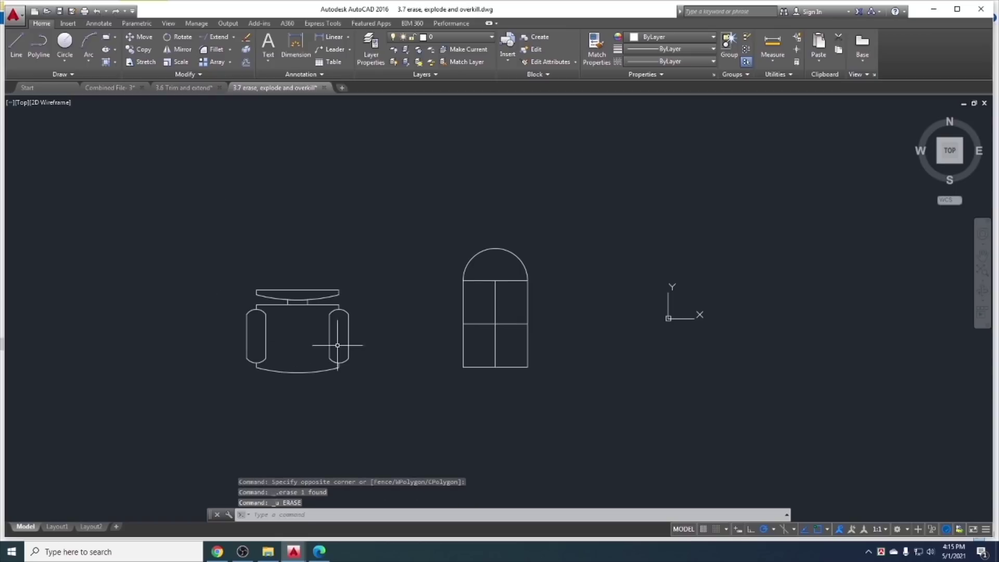
pyautogui.moveTo(338, 345); pyautogui.dragTo(300, 346, button='middle')
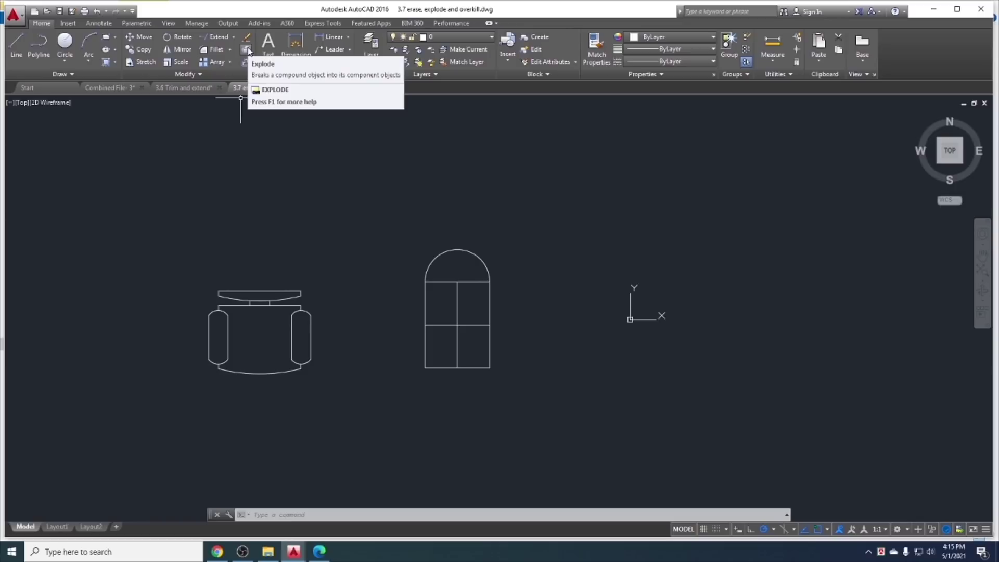
# Explode the chair block and confirm its lines now select individually
pyautogui.click(287, 291)
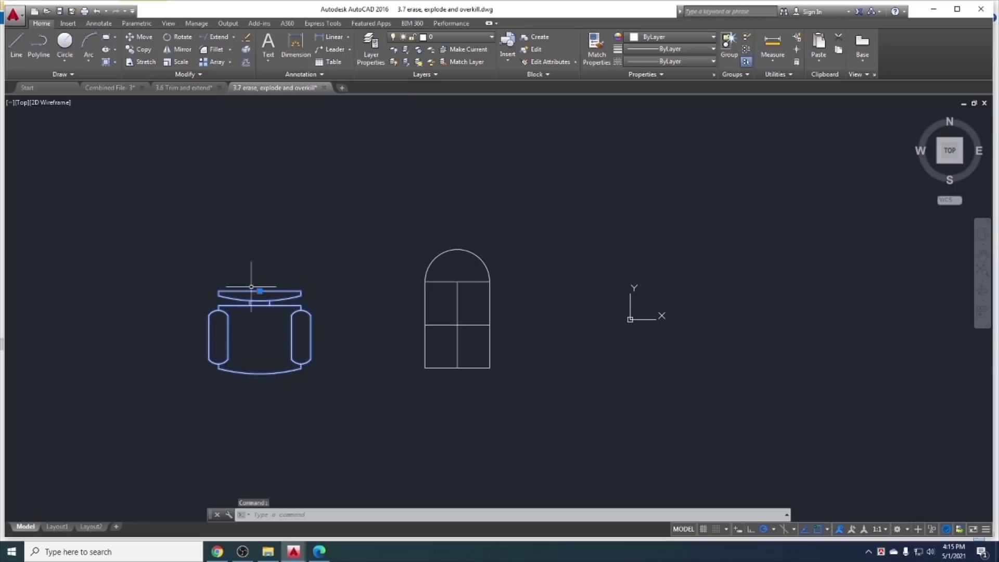
pyautogui.click(247, 53)
pyautogui.click(276, 291)
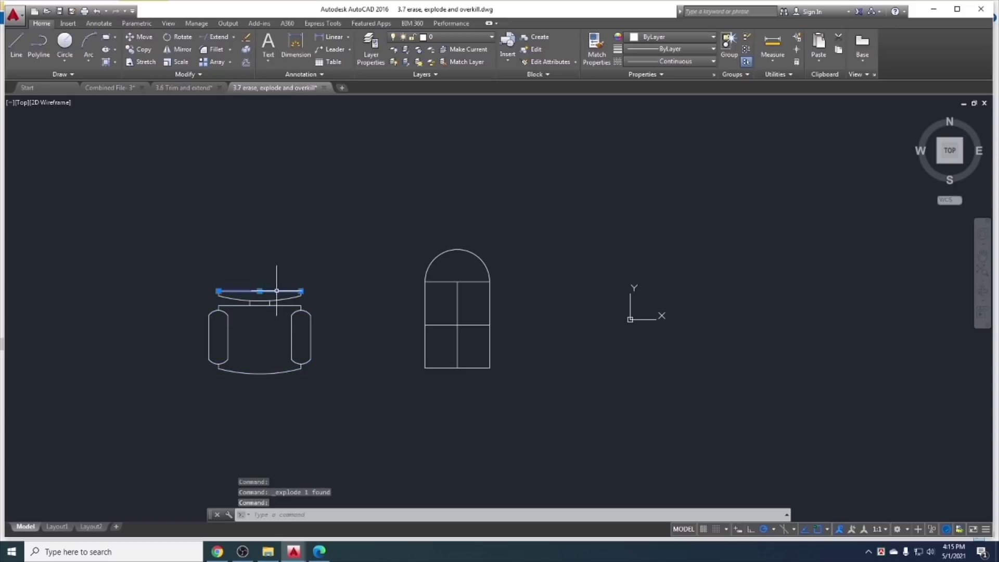
pyautogui.press('Escape')
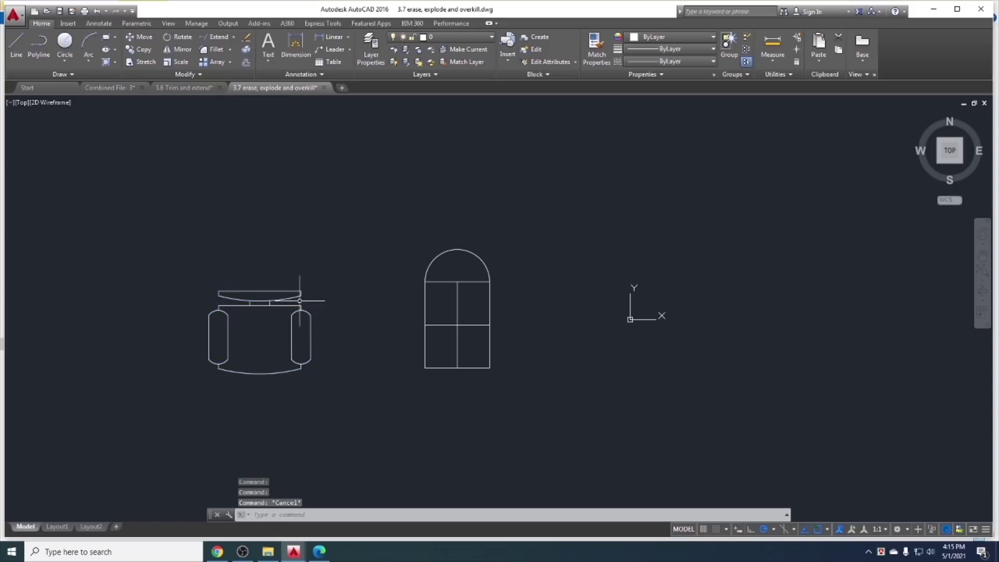
pyautogui.click(300, 291)
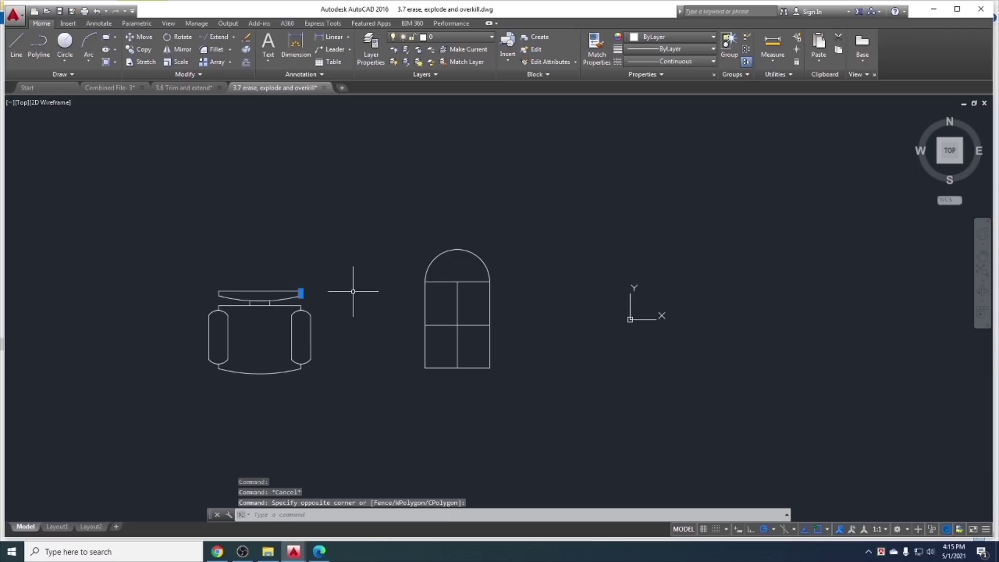
pyautogui.press('Escape')
pyautogui.scroll(2, 276, 318)
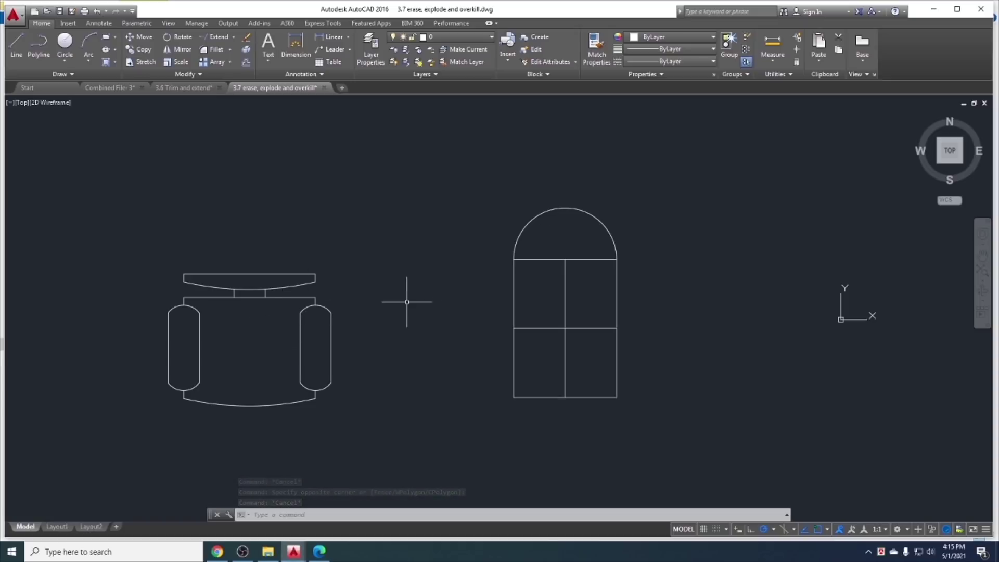
pyautogui.hotkey('ctrl', 'z')
pyautogui.hotkey('ctrl', 'z')
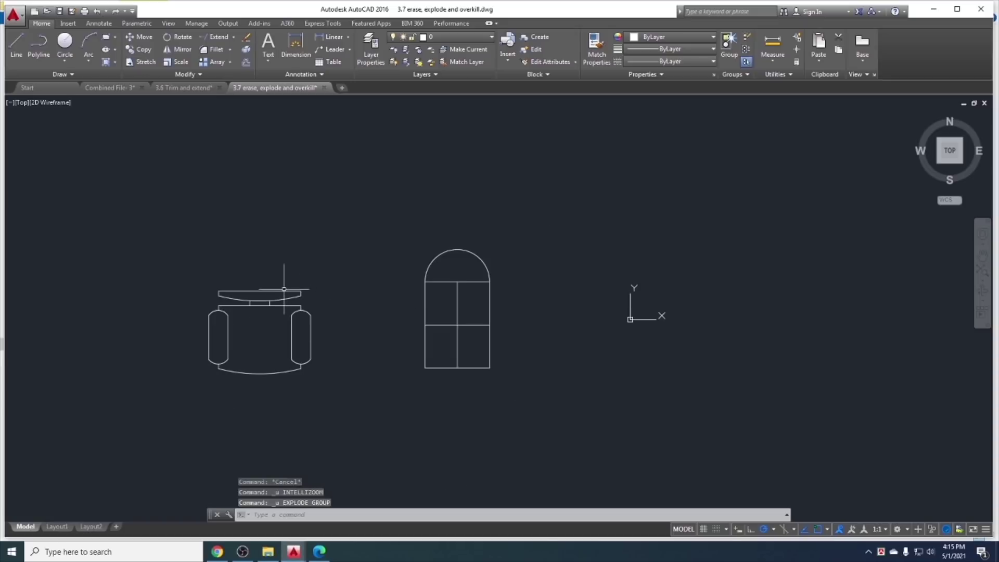
# Explode the arched window's rectangular frame and check its left edge selects alone
pyautogui.click(445, 283)
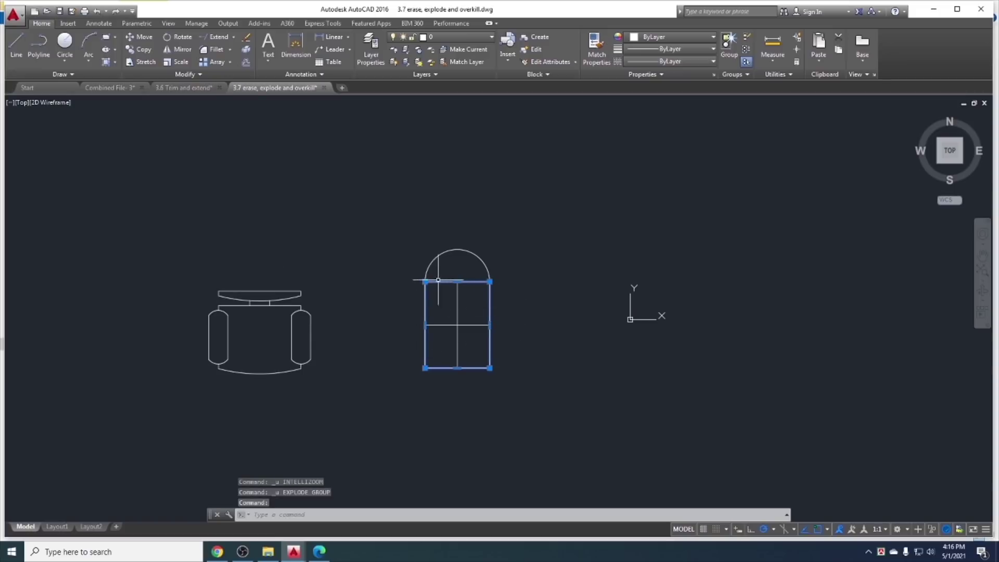
pyautogui.click(247, 50)
pyautogui.click(442, 278)
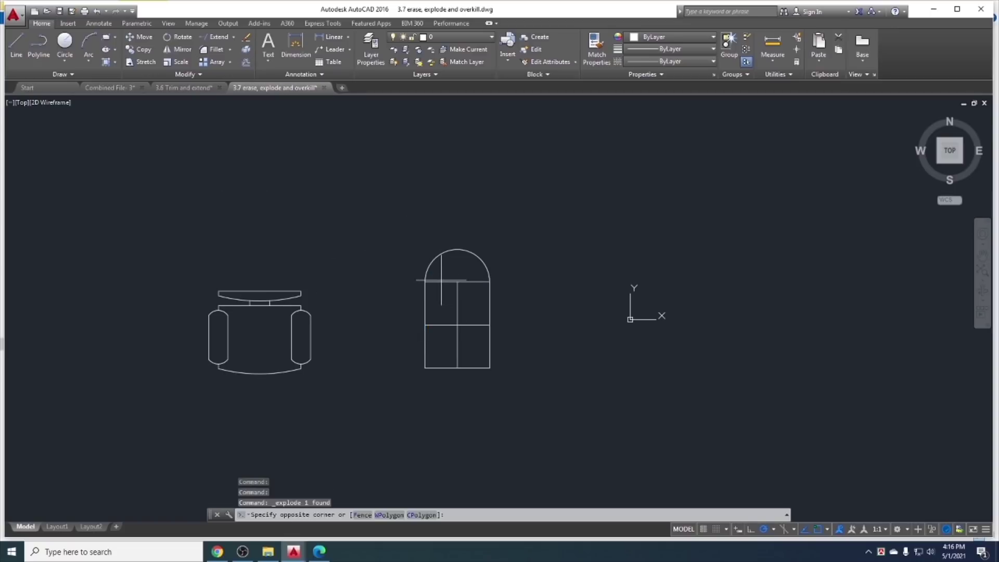
pyautogui.click(426, 304)
pyautogui.press('Escape')
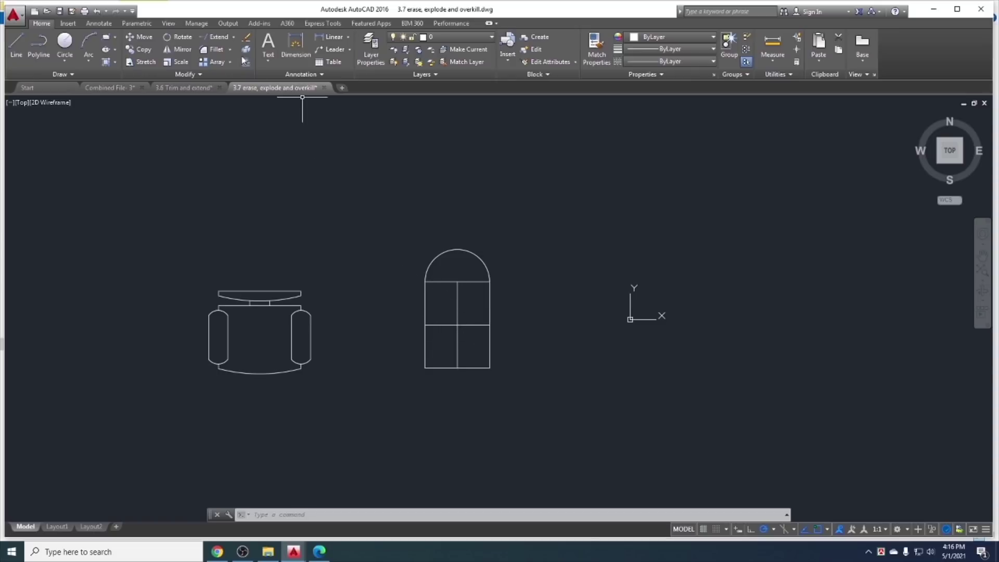
pyautogui.write('eEX')
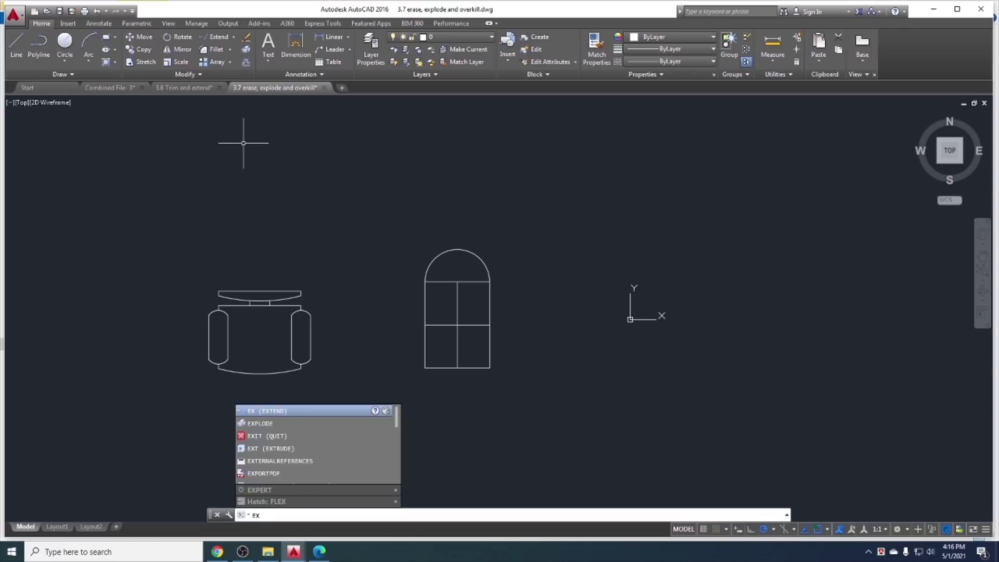
pyautogui.press('Down')
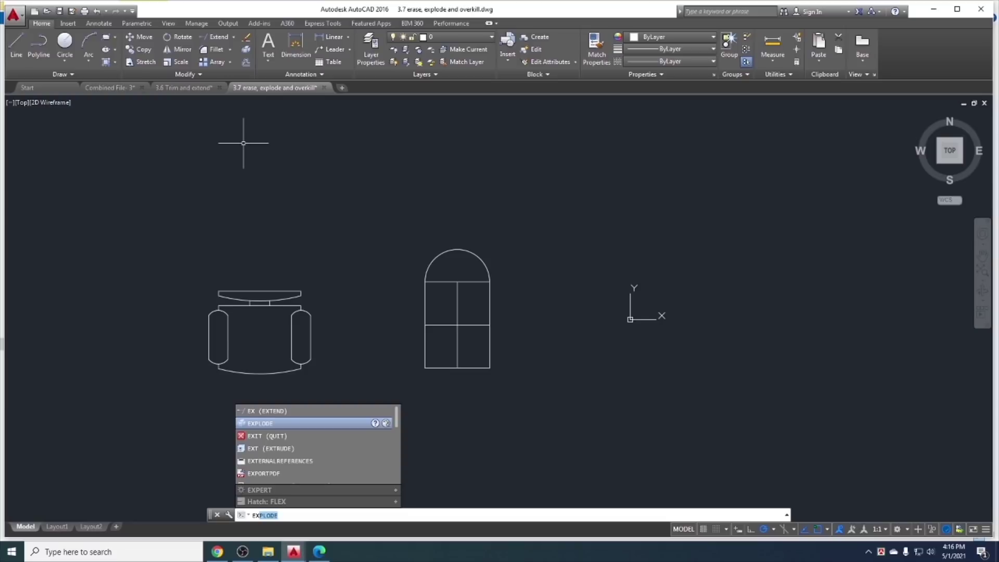
pyautogui.press('Return')
pyautogui.press('Escape')
pyautogui.write('x')
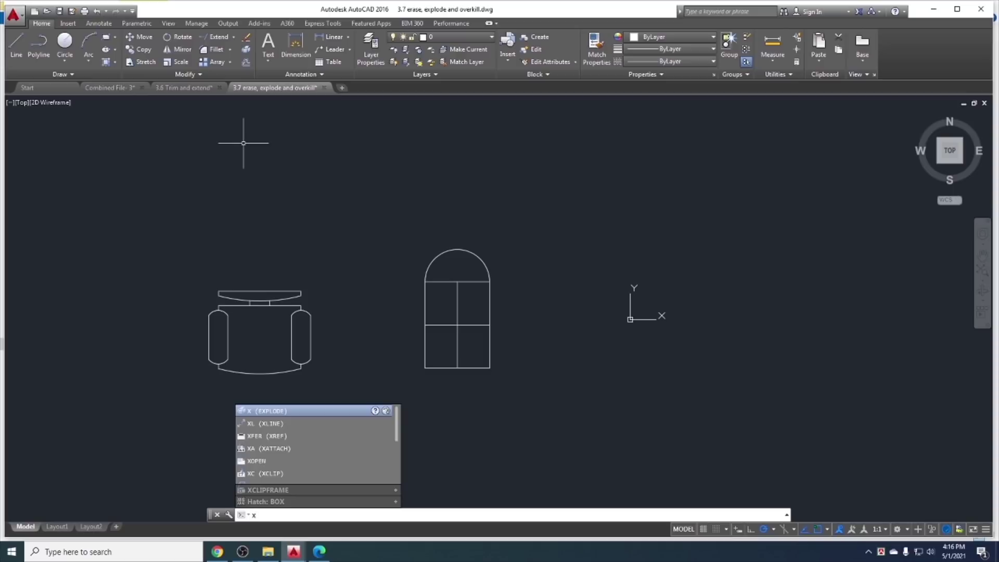
pyautogui.press('Return')
pyautogui.press('Escape')
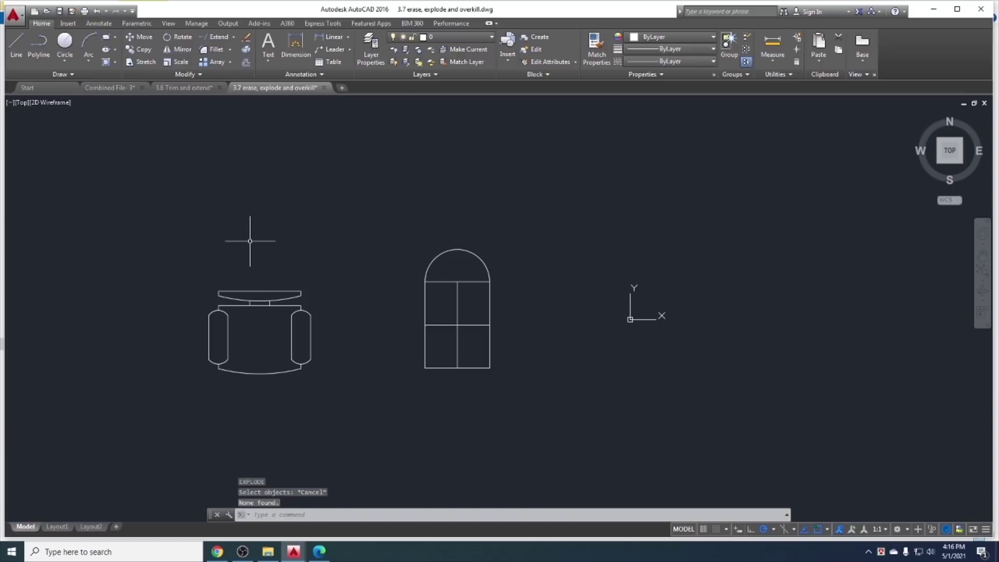
pyautogui.click(246, 49)
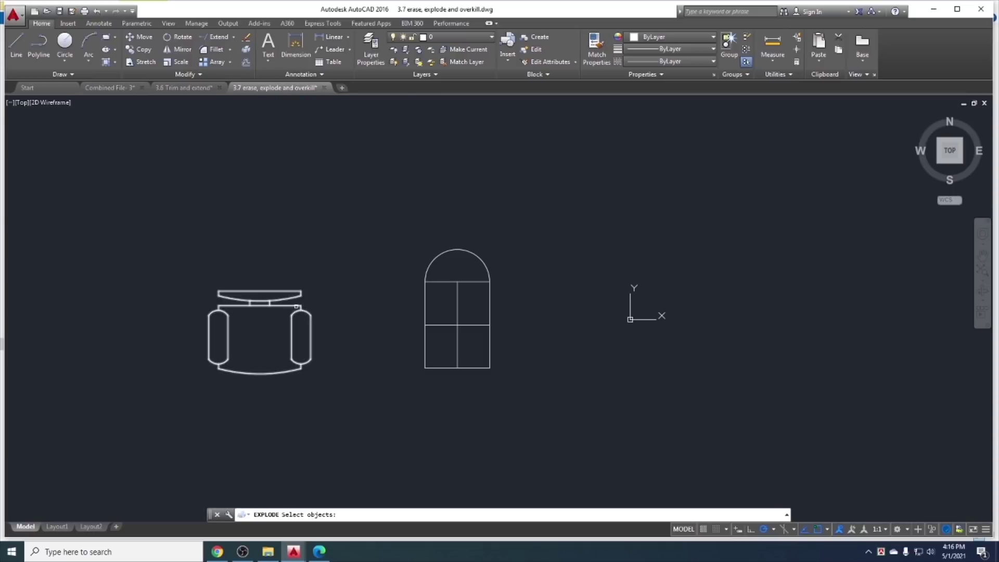
pyautogui.click(296, 306)
pyautogui.press('Return')
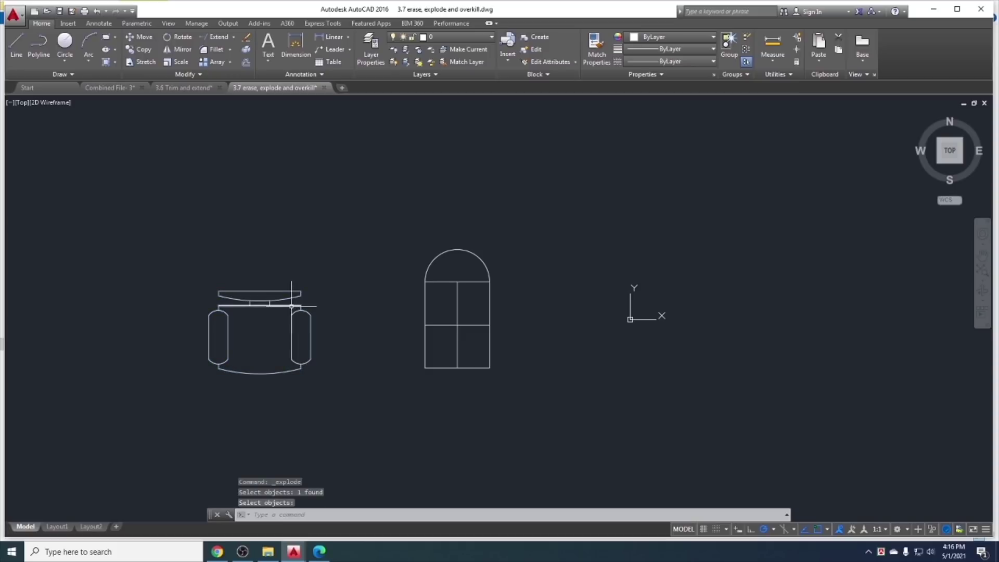
pyautogui.hotkey('ctrl', 'z')
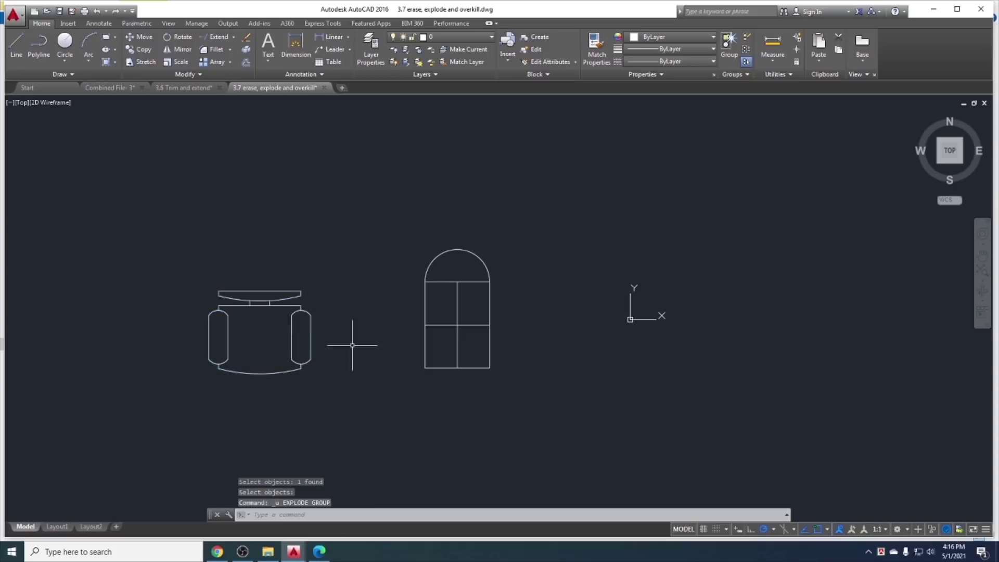
pyautogui.moveTo(314, 405); pyautogui.dragTo(275, 393, button='middle')
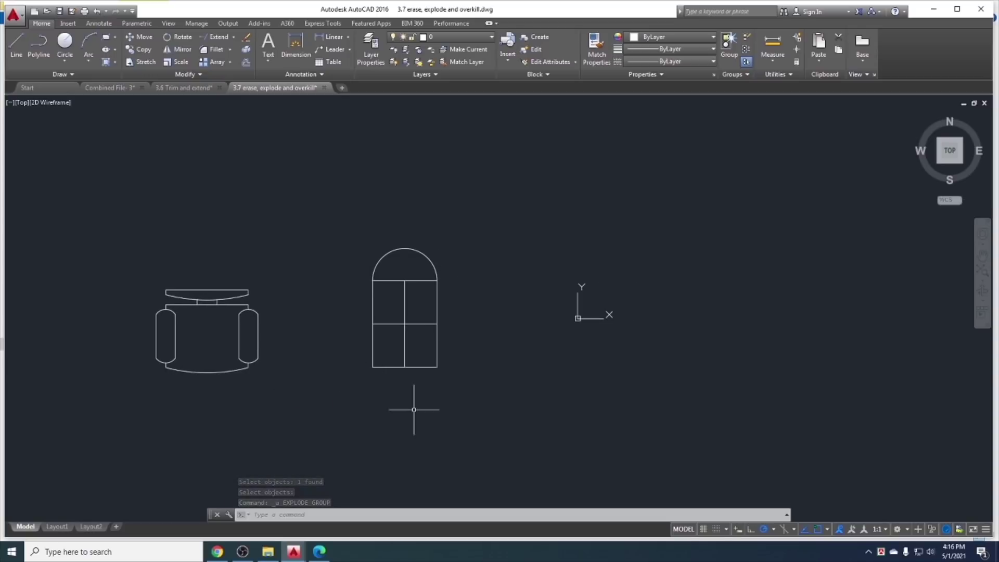
pyautogui.moveTo(416, 412); pyautogui.dragTo(344, 418, button='middle')
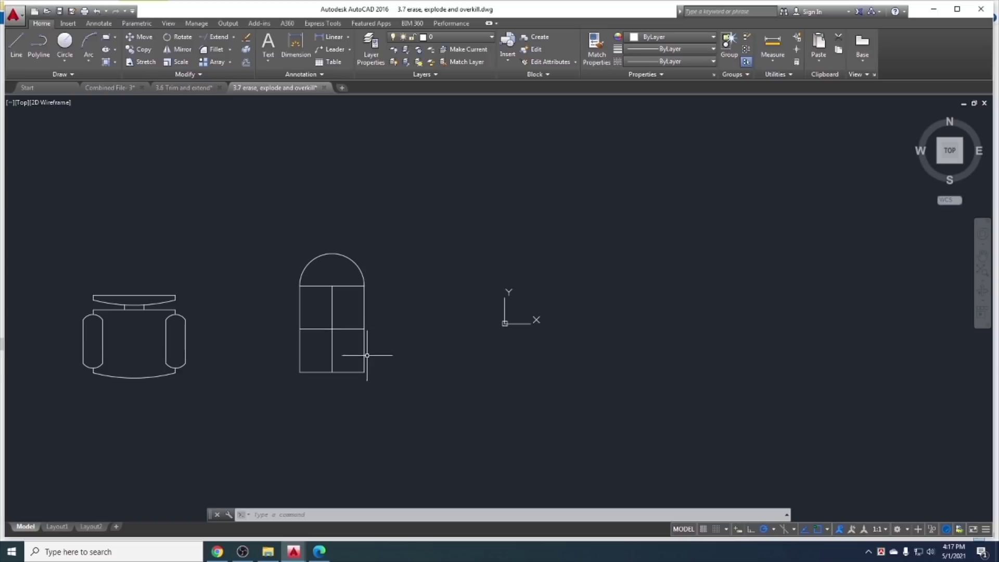
# Draw lines from the window's bottom-left corner along the bottom, up, across, and up the right edge
pyautogui.click(16, 44)
pyautogui.scroll(5, 318, 395)
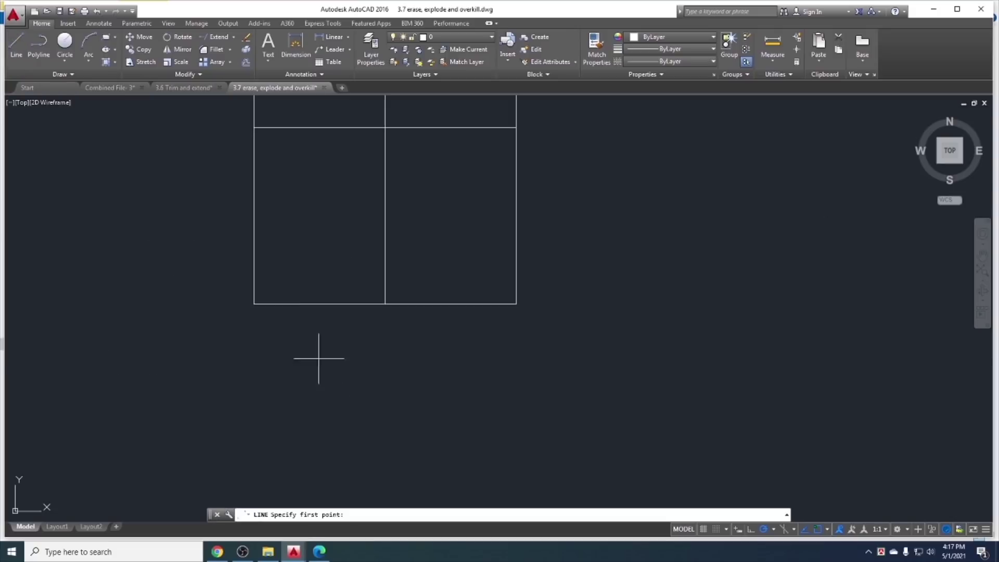
pyautogui.click(254, 303)
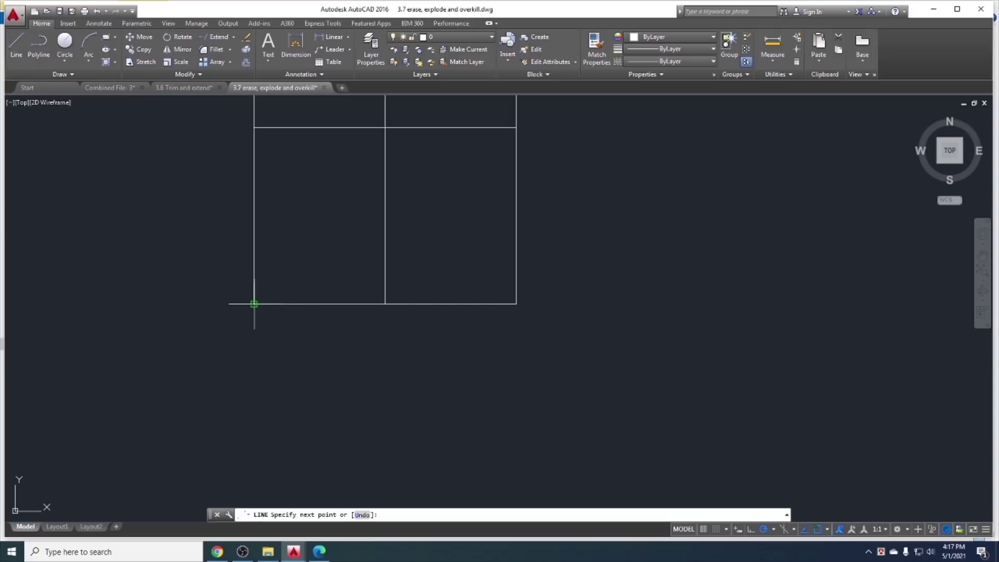
pyautogui.click(318, 304)
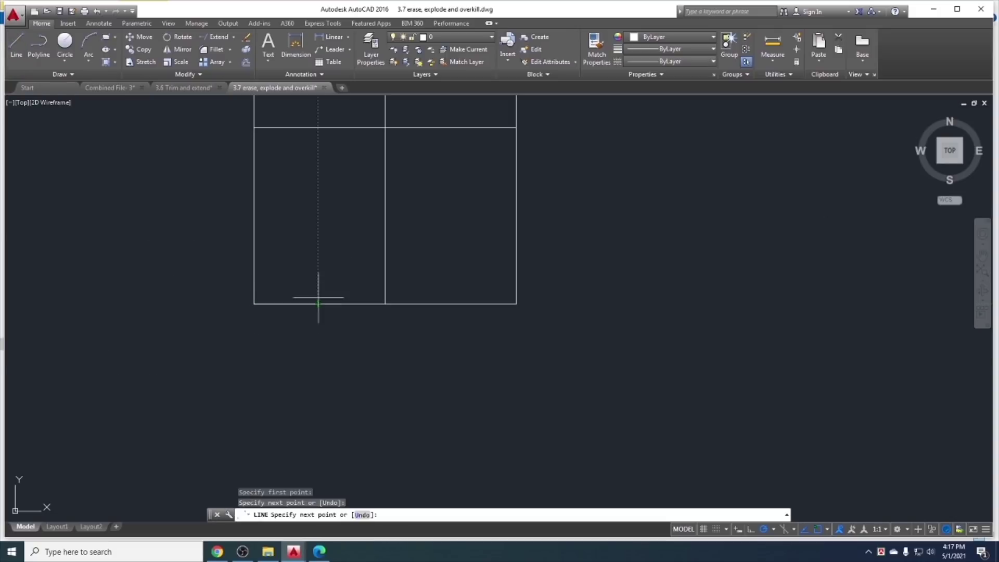
pyautogui.click(318, 221)
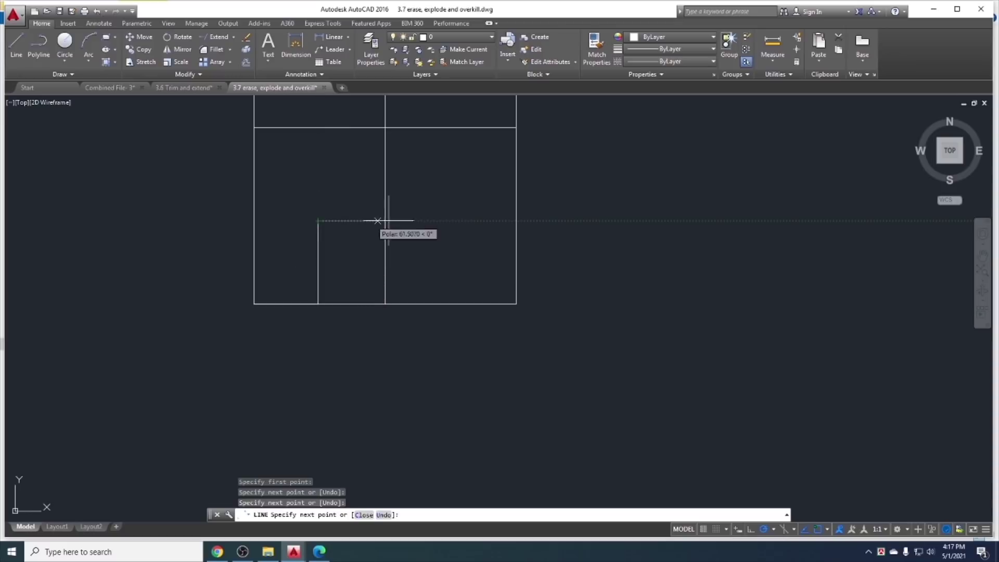
pyautogui.click(516, 220)
pyautogui.click(516, 127)
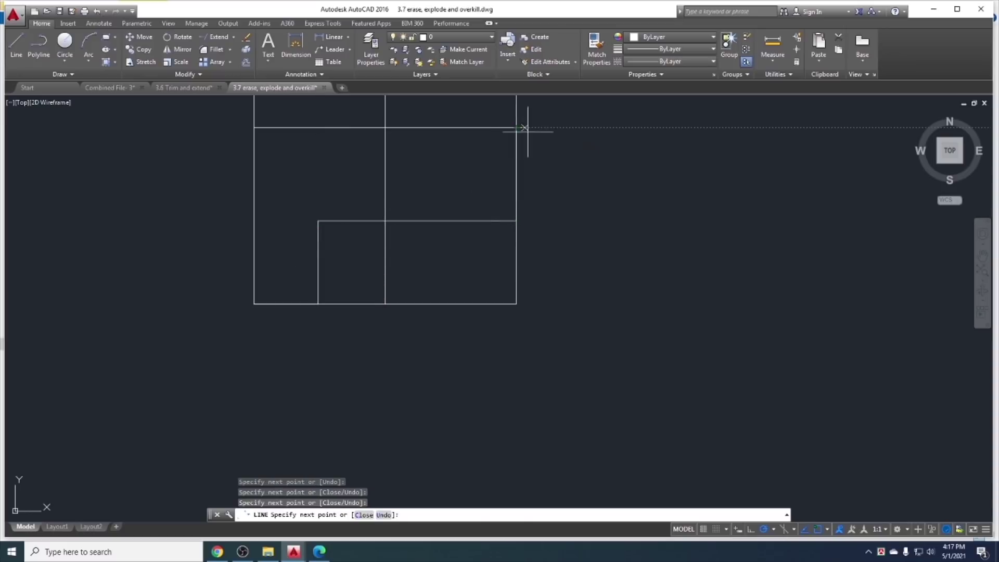
pyautogui.press('Escape')
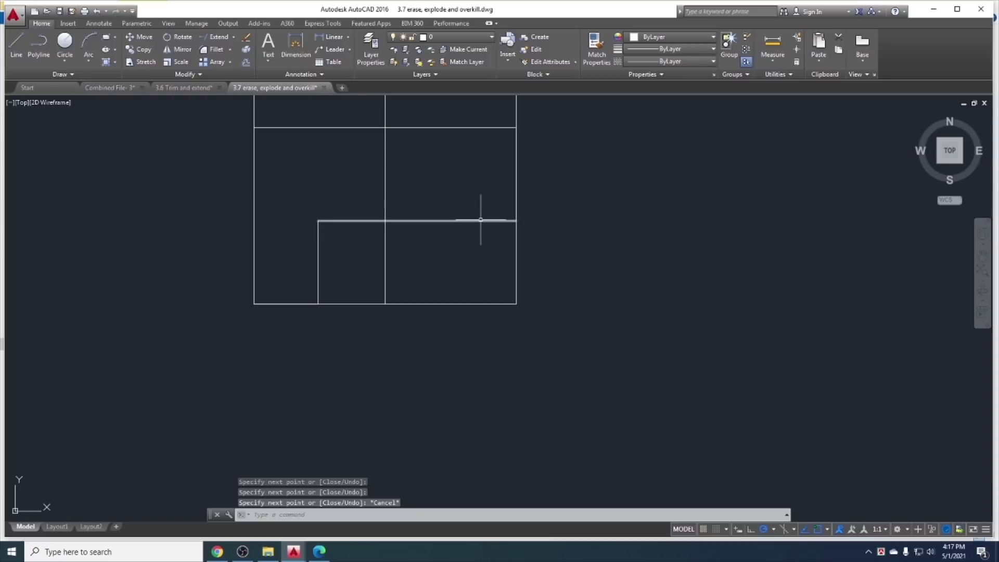
# Select and deselect the new horizontal line, then select the short vertical line in the lower pane
pyautogui.click(484, 221)
pyautogui.press('Escape')
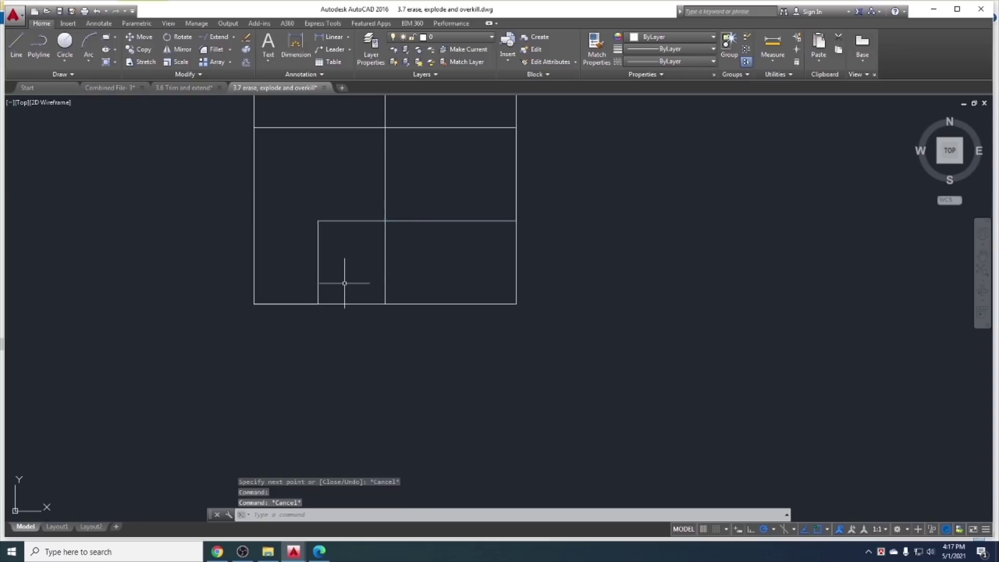
pyautogui.click(328, 279)
# Erase the short vertical line, then inspect the new bottom-edge and right-edge segments
pyautogui.press('Delete')
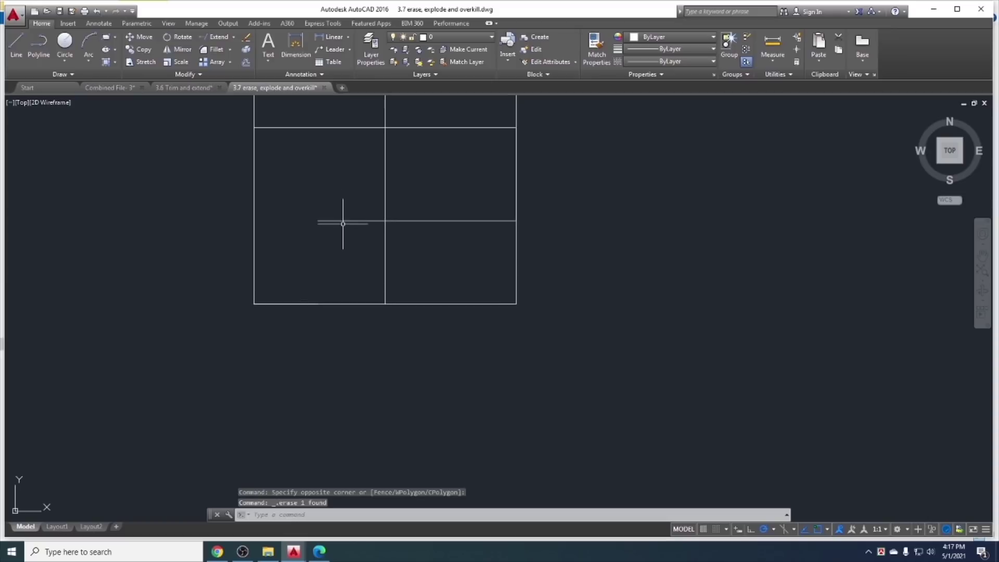
pyautogui.click(301, 304)
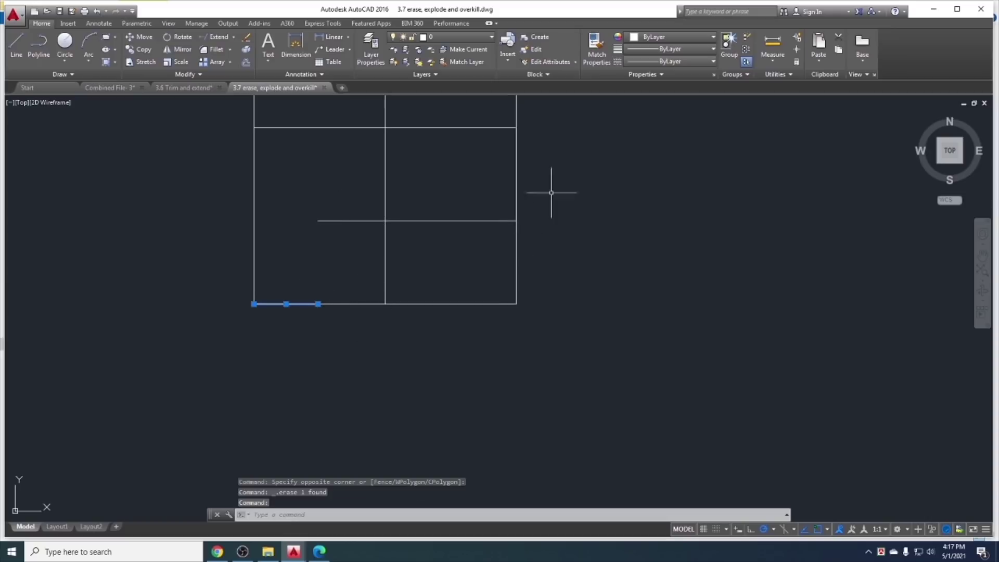
pyautogui.click(517, 169)
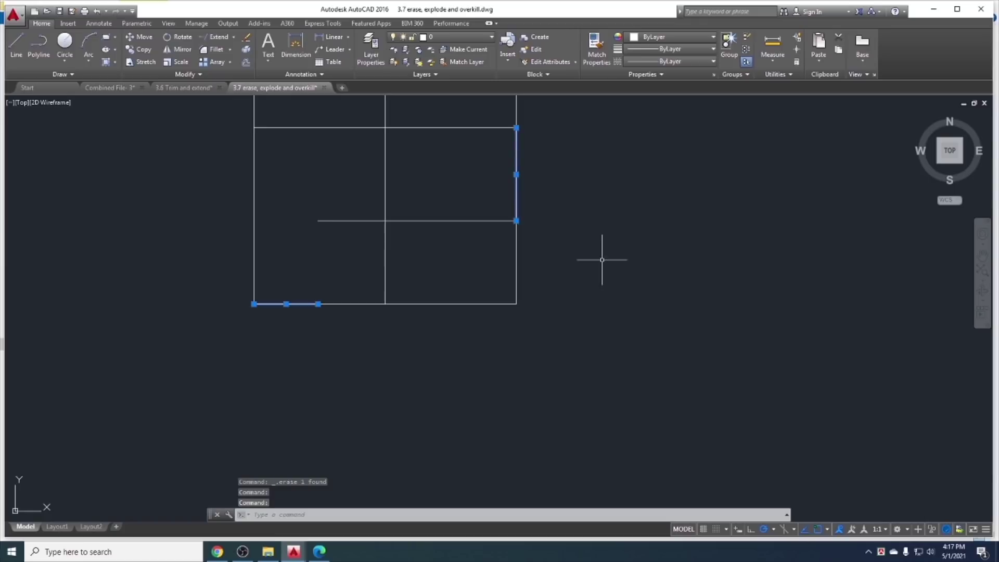
pyautogui.press('Escape')
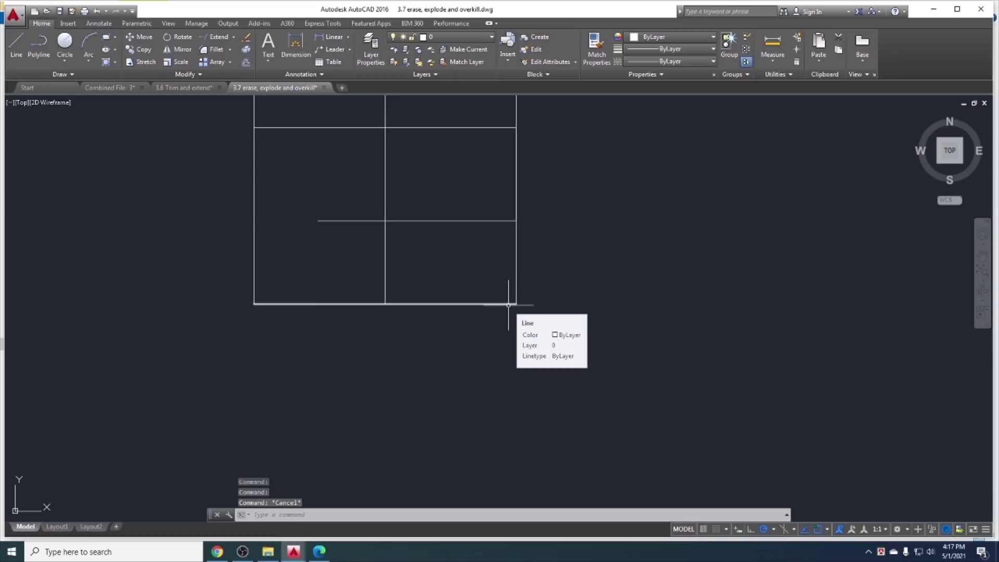
# Run OVERKILL on a window selection covering the whole window drawing
pyautogui.write('ove')
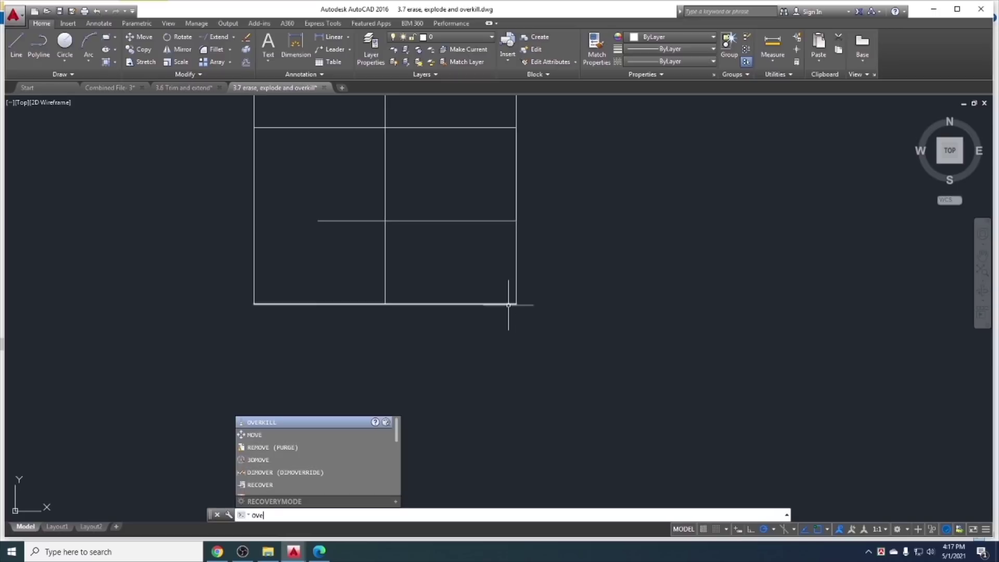
pyautogui.write('rk')
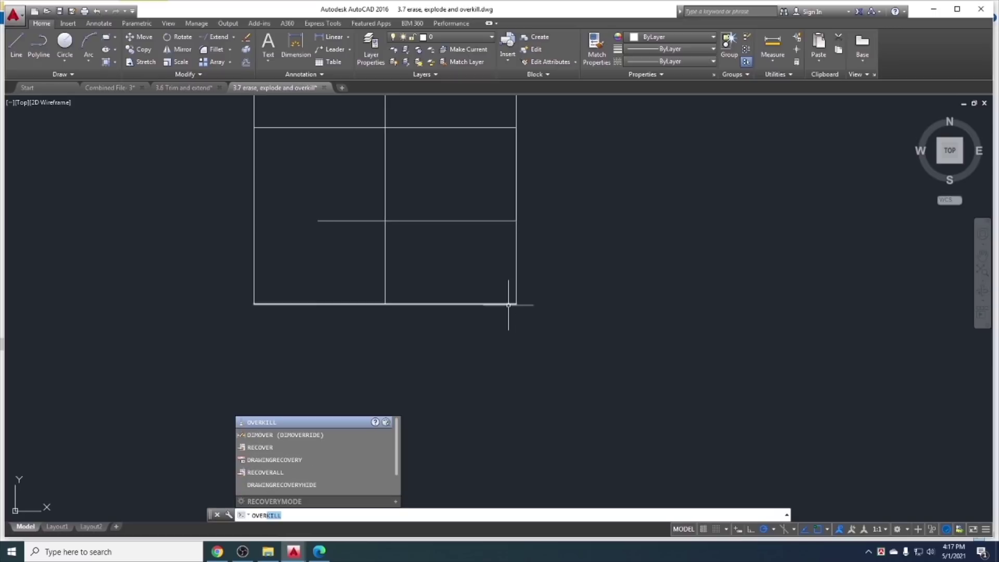
pyautogui.write('il')
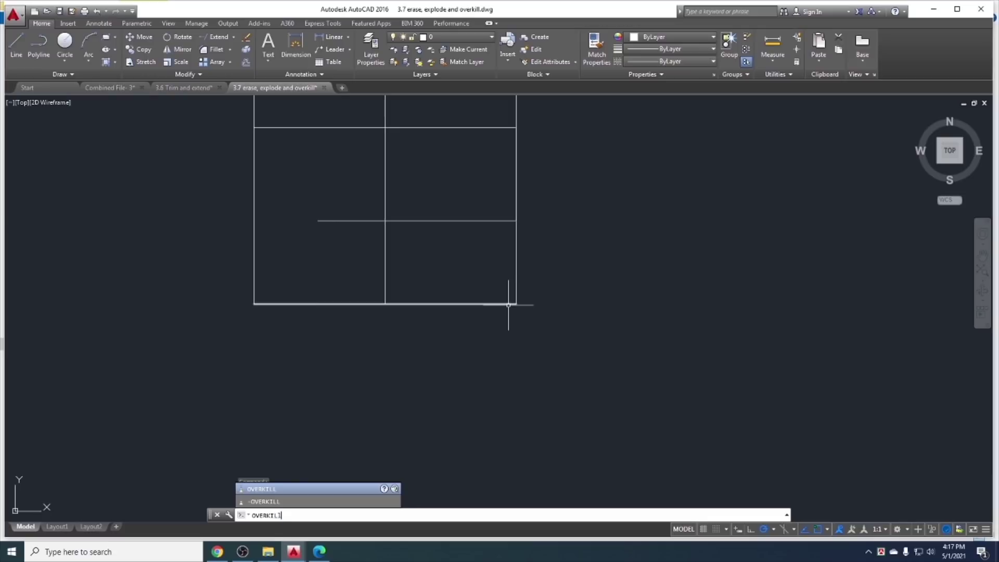
pyautogui.press('Return')
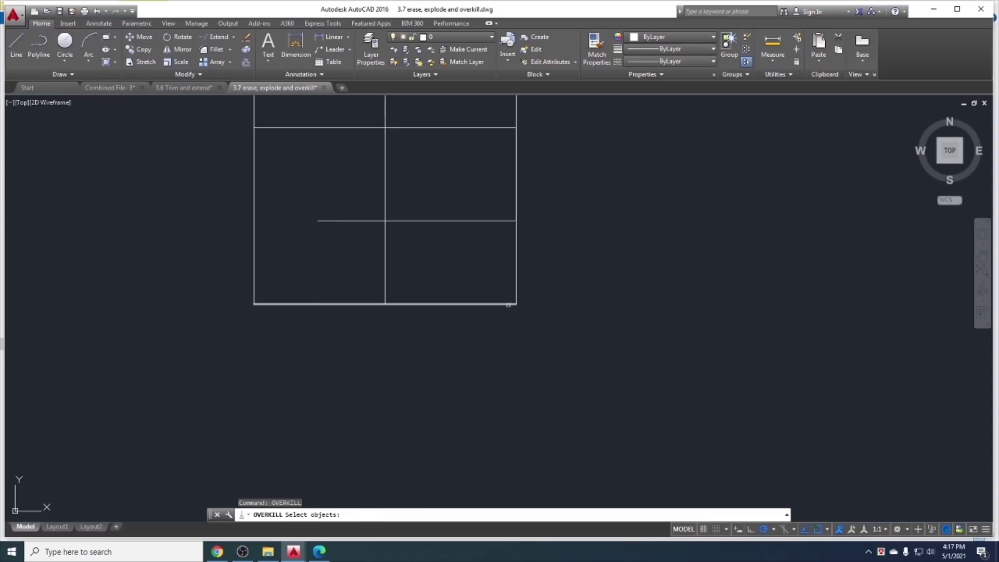
pyautogui.scroll(-5, 572, 317)
pyautogui.click(491, 254)
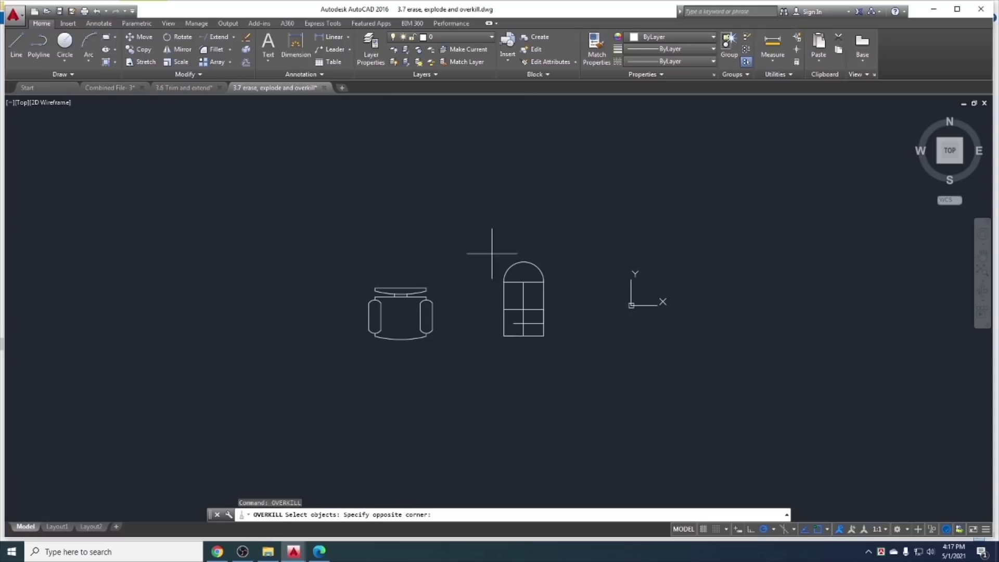
pyautogui.click(551, 345)
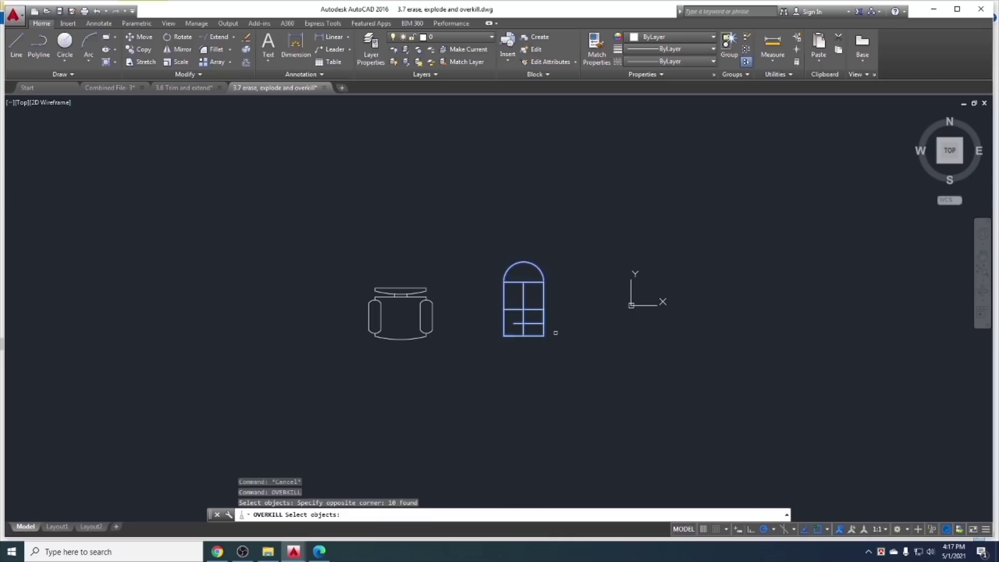
pyautogui.press('Return')
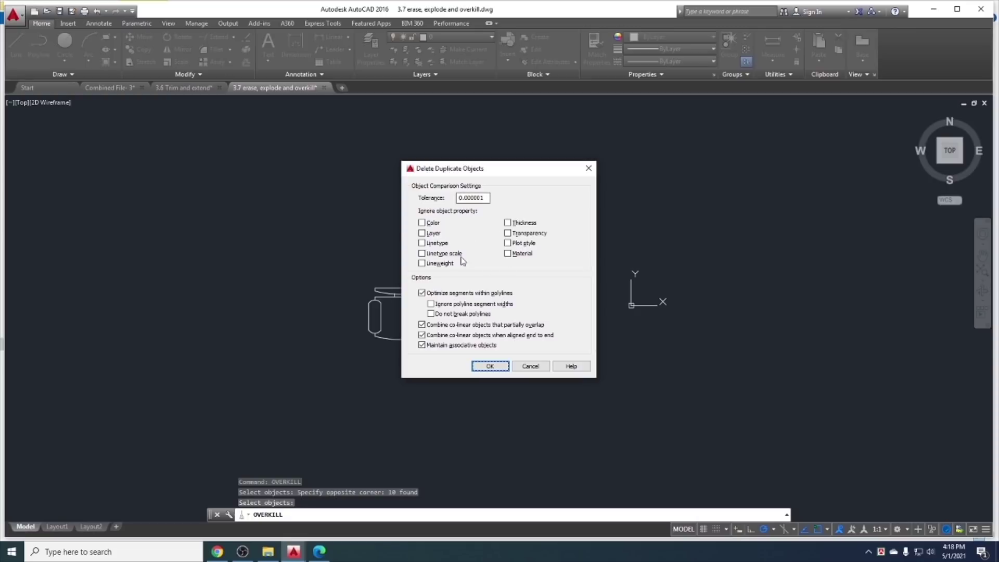
# Confirm deleting the duplicate segments, then undo the cleanup with Ctrl+Z
pyautogui.click(490, 366)
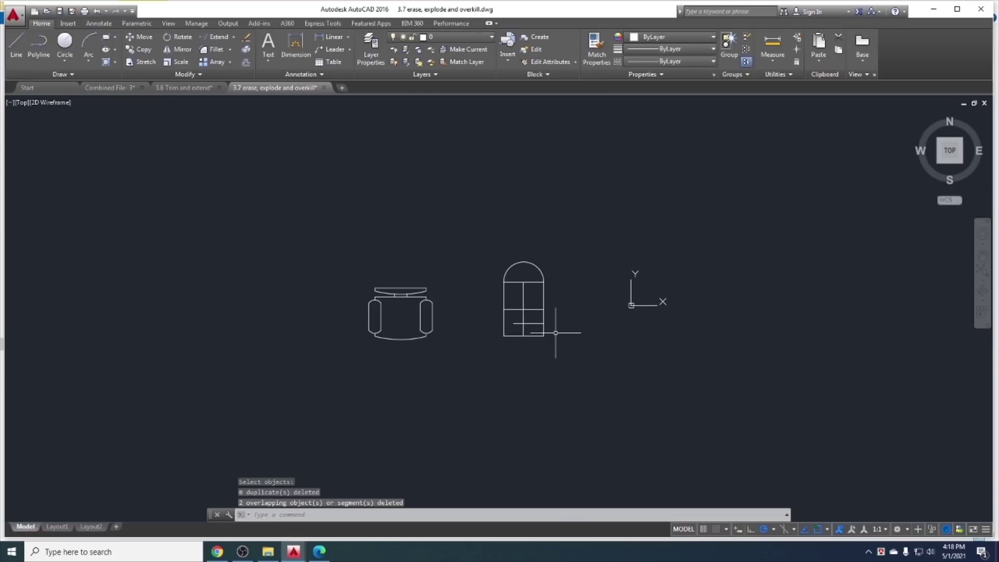
pyautogui.scroll(2, 536, 336)
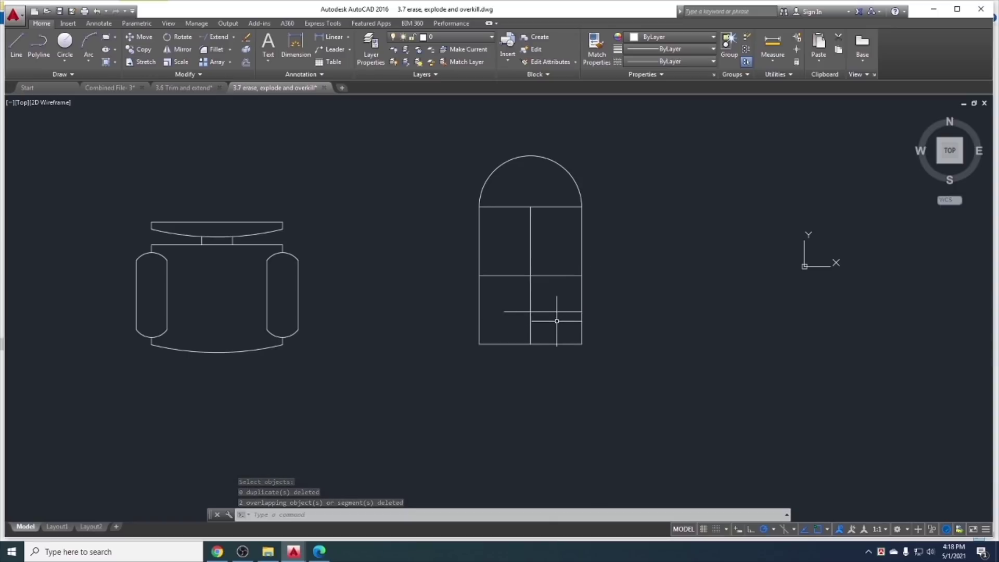
pyautogui.scroll(-3, 515, 346)
pyautogui.hotkey('ctrl', 'z')
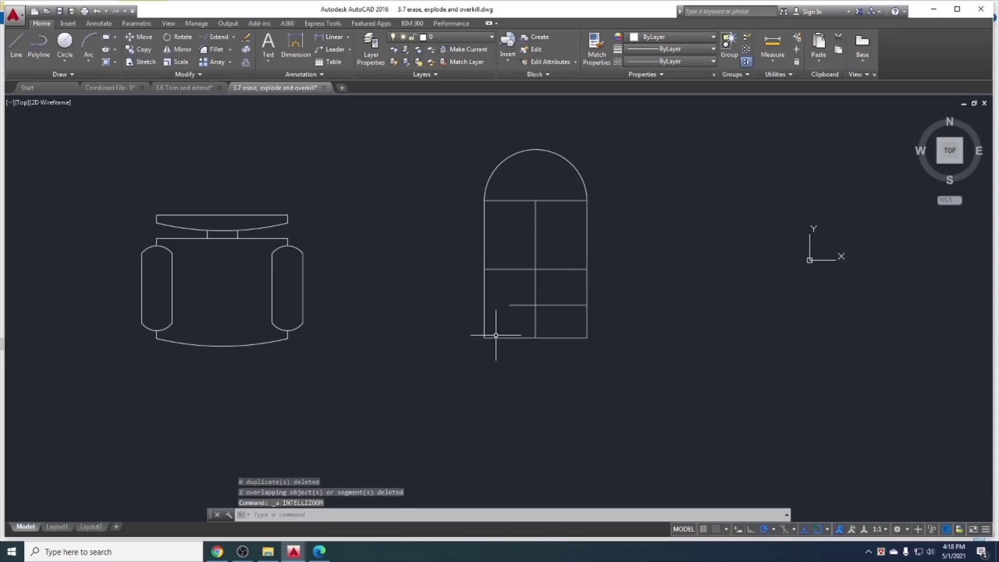
pyautogui.hotkey('ctrl', 'z')
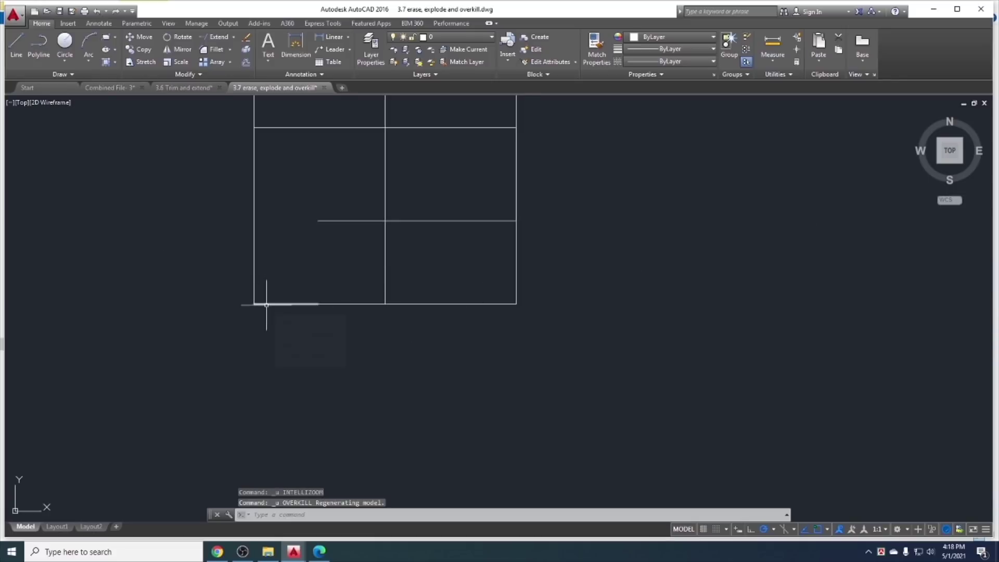
pyautogui.hotkey('ctrl', 'z')
pyautogui.hotkey('ctrl', 'y')
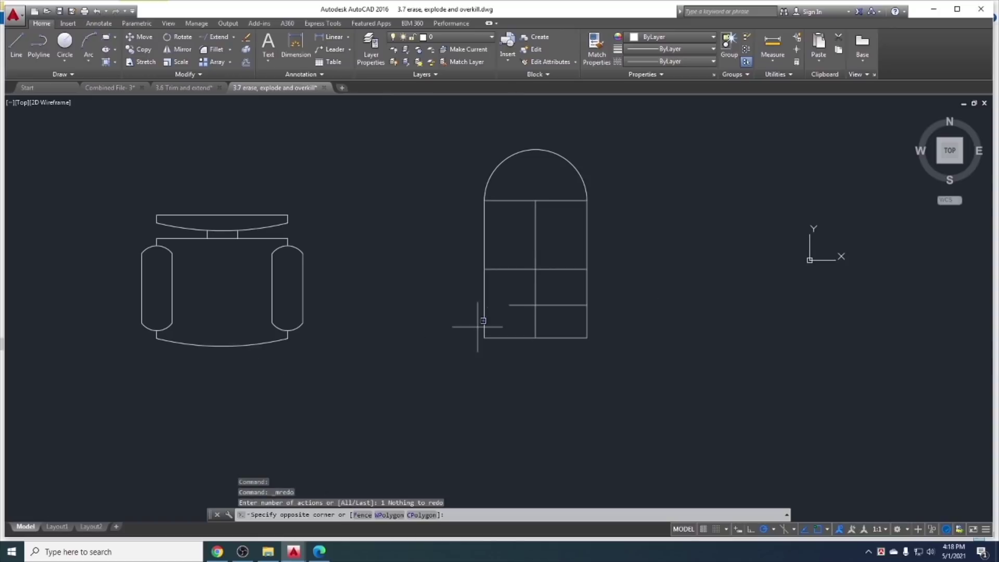
pyautogui.click(523, 353)
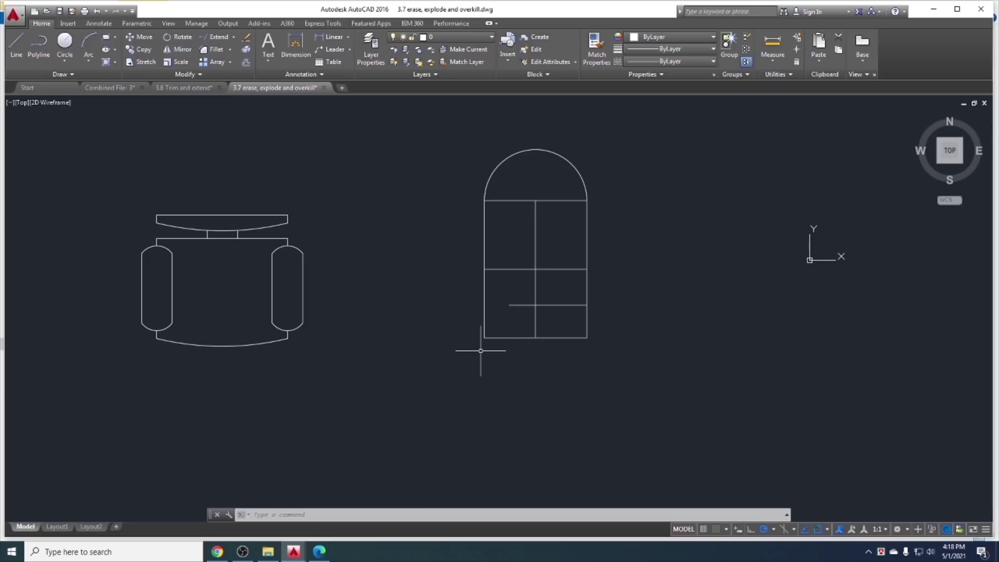
# Mark the Stretch command topic in the course outline PDF and open 3.8 stretch command.dwg
pyautogui.click(319, 552)
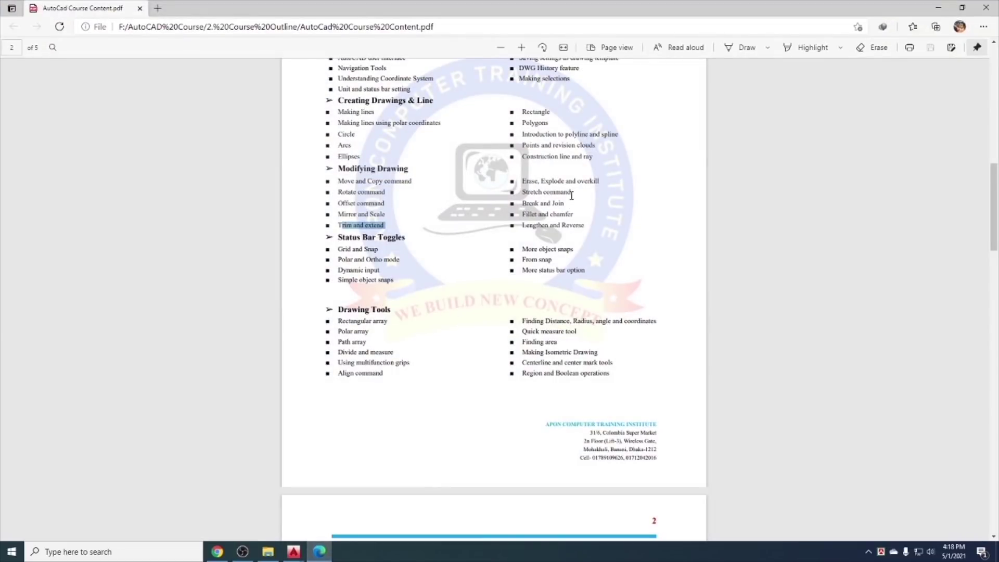
pyautogui.moveTo(571, 195); pyautogui.dragTo(522, 192)
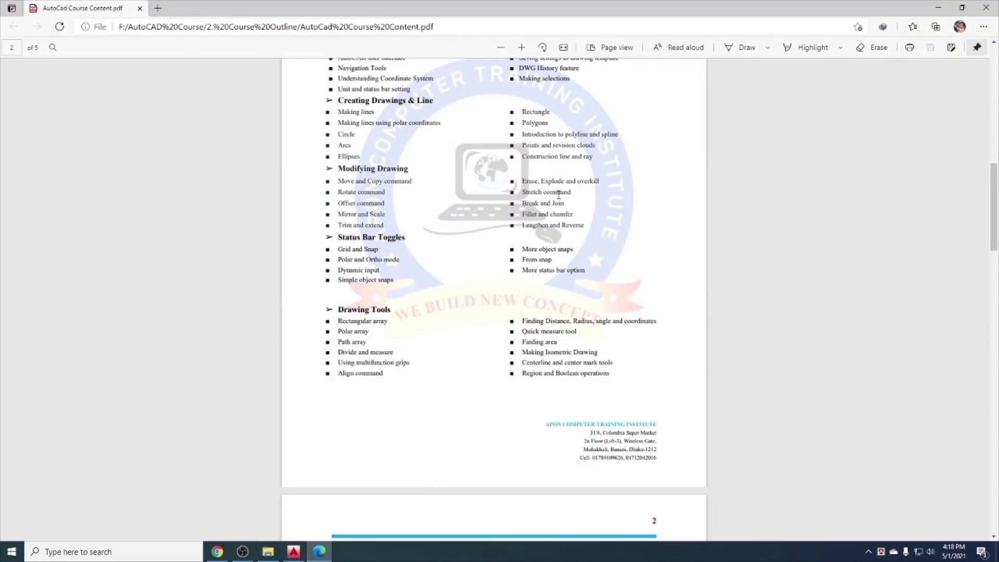
pyautogui.click(276, 555)
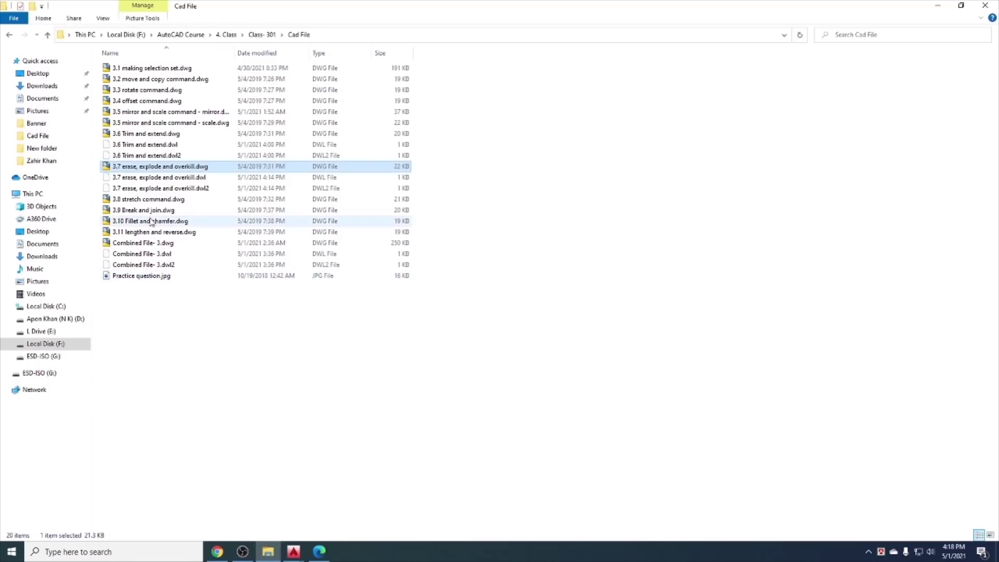
pyautogui.doubleClick(155, 198)
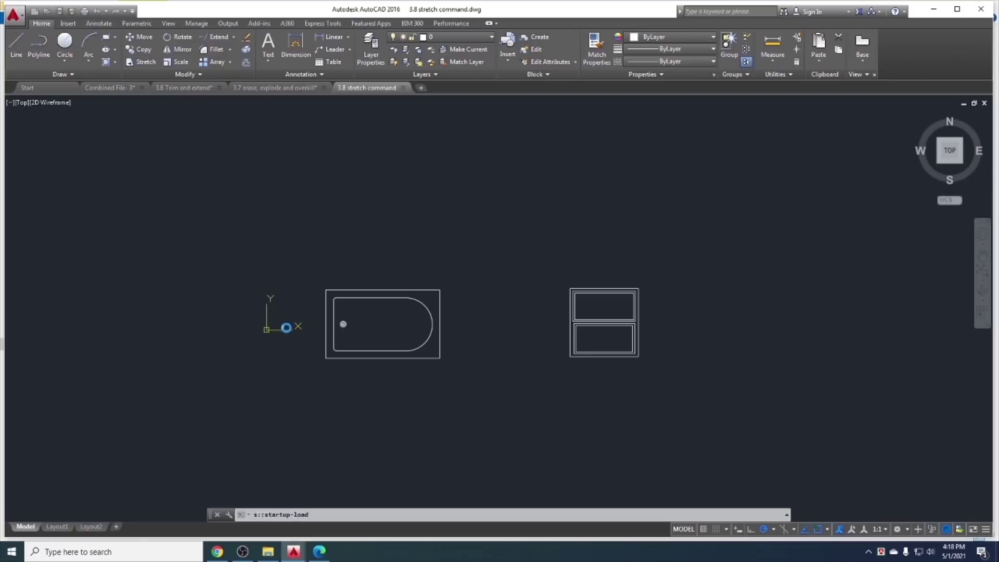
pyautogui.moveTo(438, 368); pyautogui.dragTo(395, 367, button='middle')
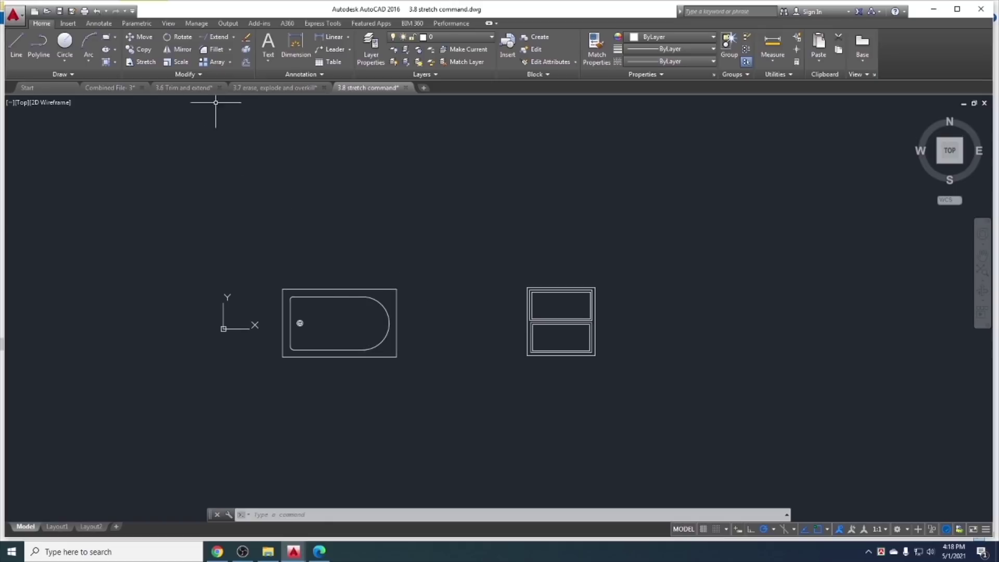
pyautogui.click(204, 76)
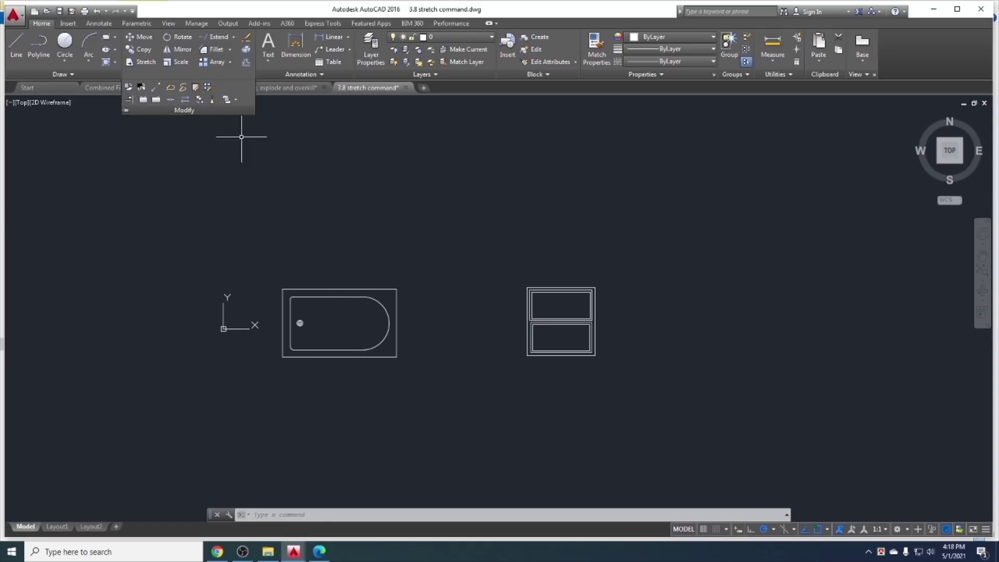
pyautogui.click(417, 385)
pyautogui.click(364, 272)
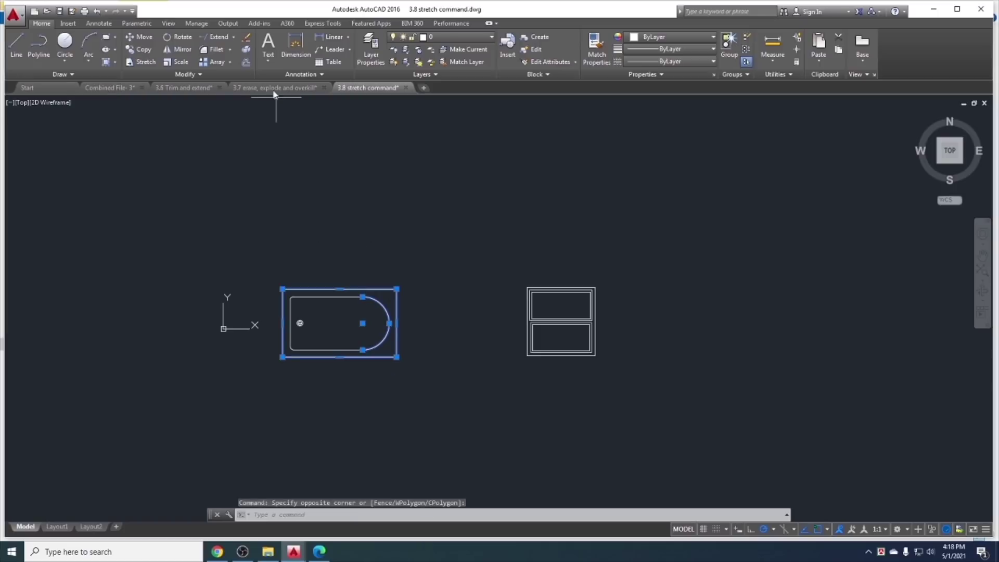
pyautogui.click(216, 76)
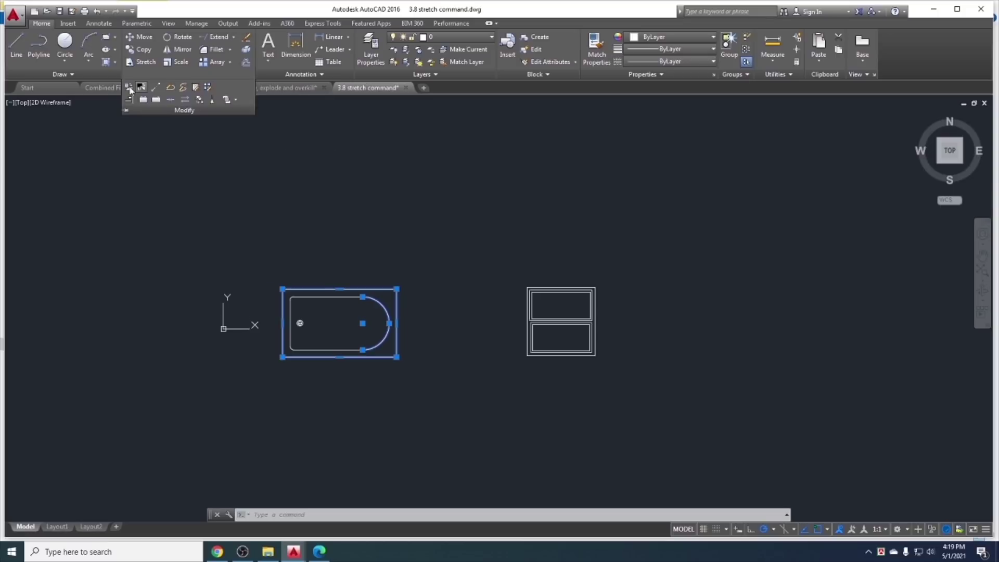
pyautogui.click(154, 216)
pyautogui.click(114, 192)
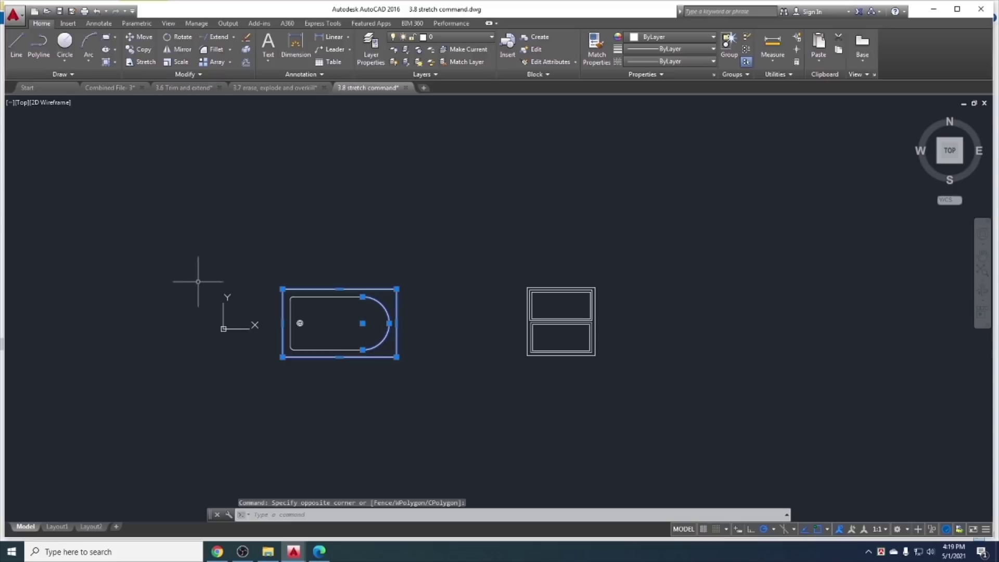
pyautogui.press('Escape')
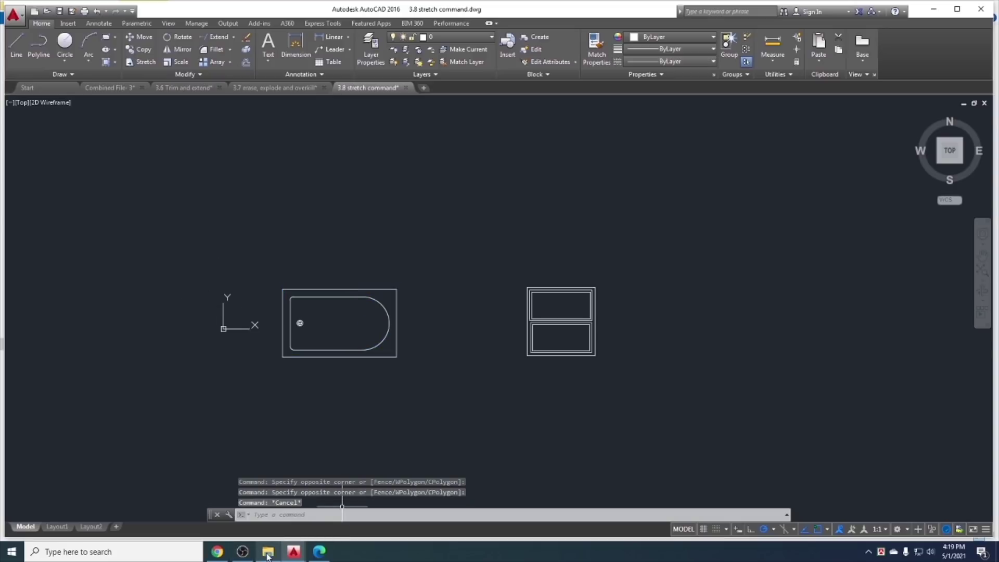
# Glance at the 3.7 erase, explode and overkill drawing, minimize OBS, and bring up the course outline PDF
pyautogui.click(264, 90)
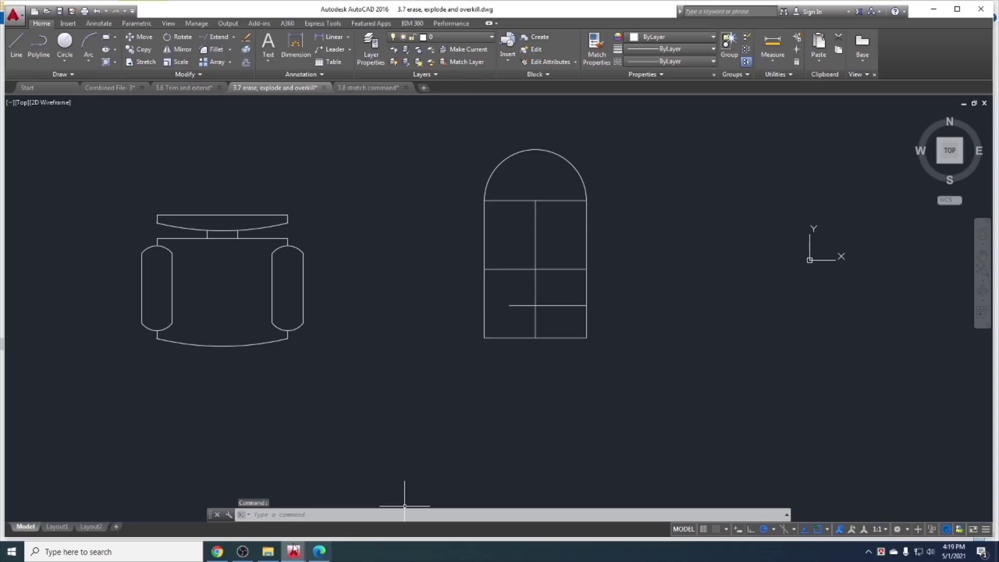
pyautogui.click(243, 552)
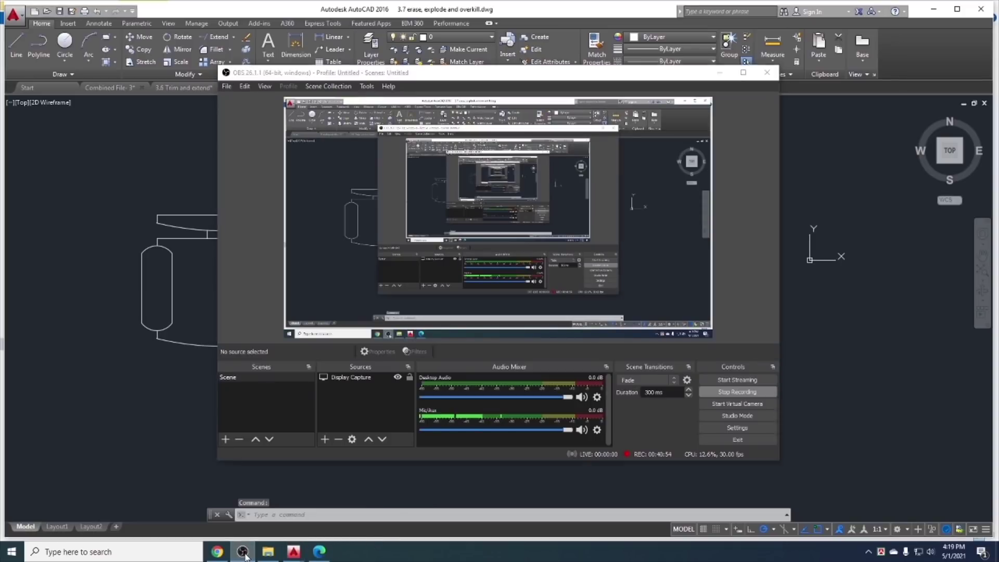
pyautogui.click(243, 553)
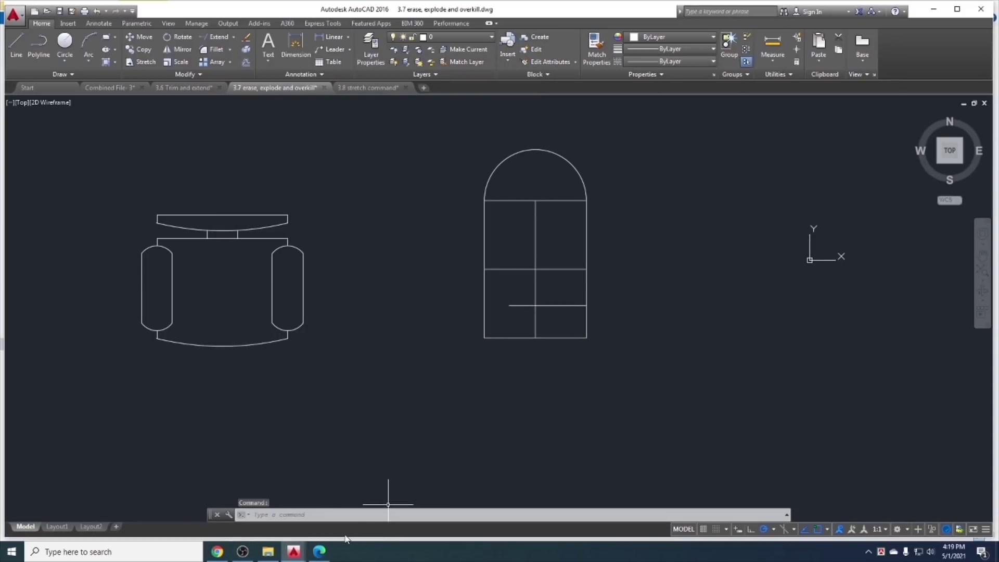
pyautogui.click(319, 552)
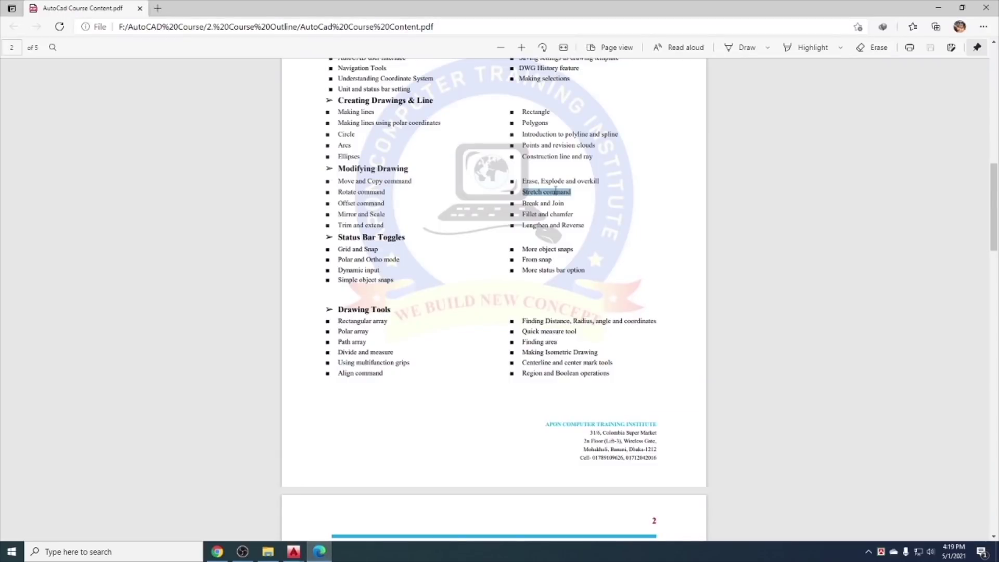
# Highlight 'Stretch command' in the outline and return to the 3.8 stretch command drawing
pyautogui.moveTo(574, 192); pyautogui.dragTo(521, 192)
pyautogui.click(268, 552)
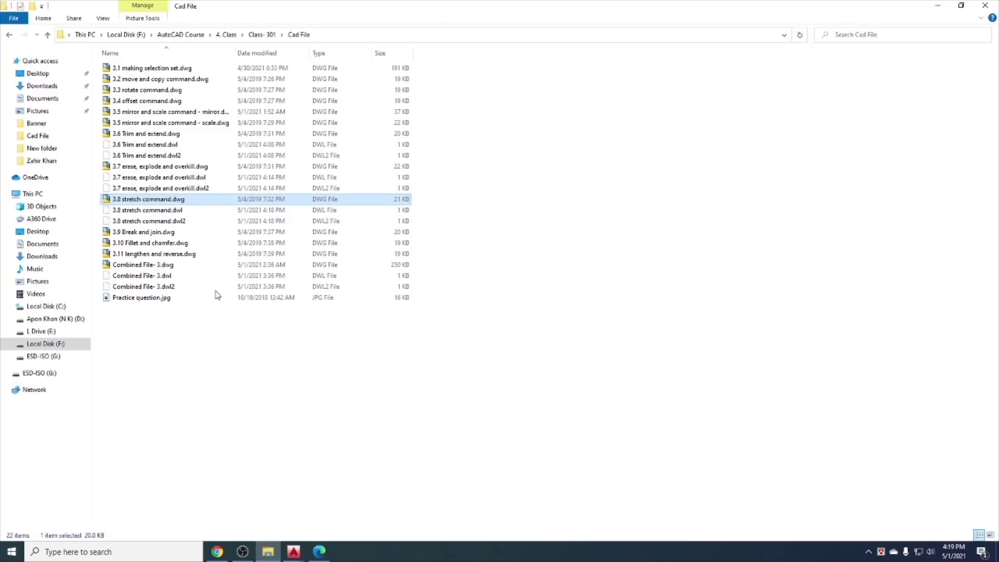
pyautogui.moveTo(294, 552)
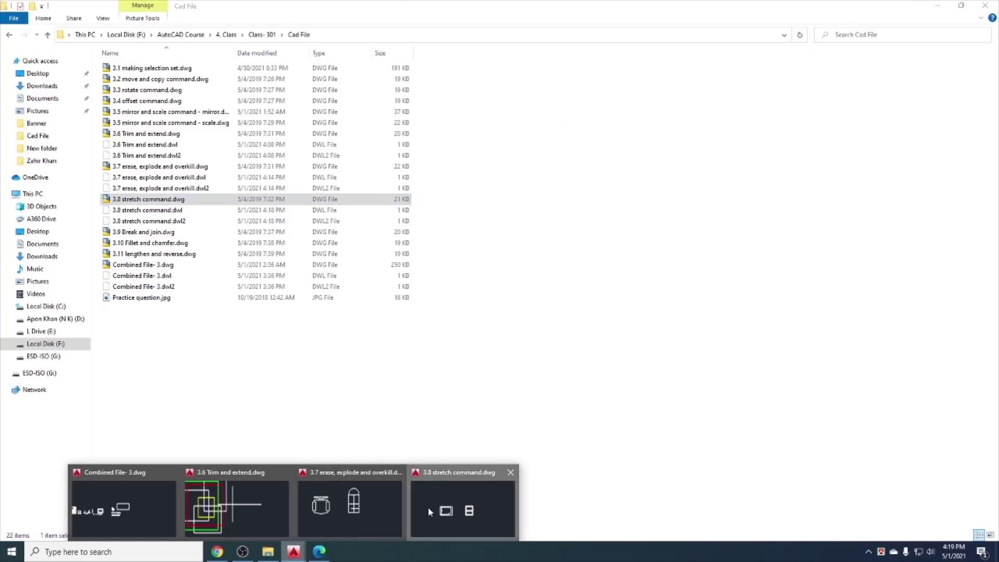
pyautogui.click(428, 507)
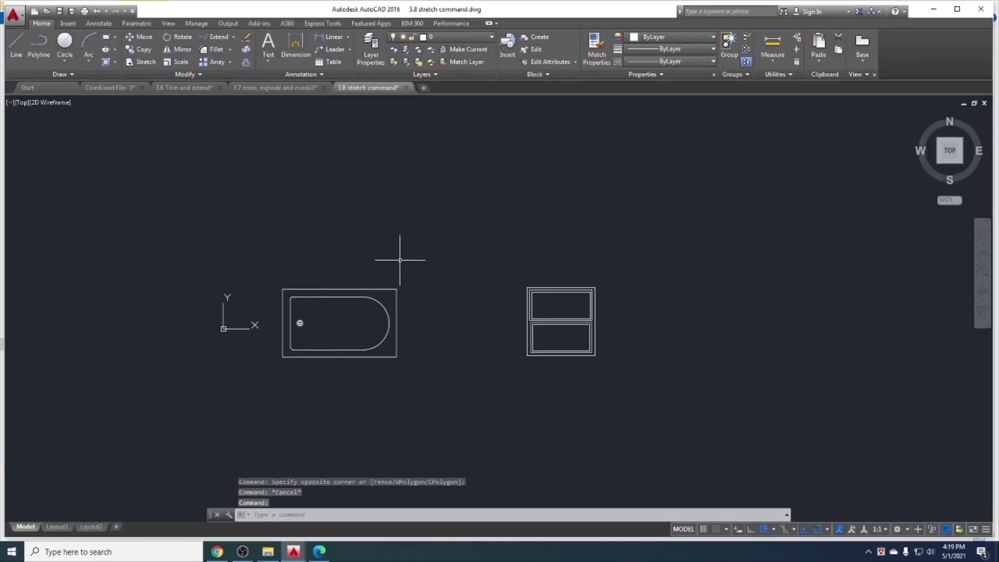
# Stretch the bathtub's right end farther right using a crossing window and its lower-right corner as base point
pyautogui.moveTo(357, 263); pyautogui.dragTo(334, 249, button='middle')
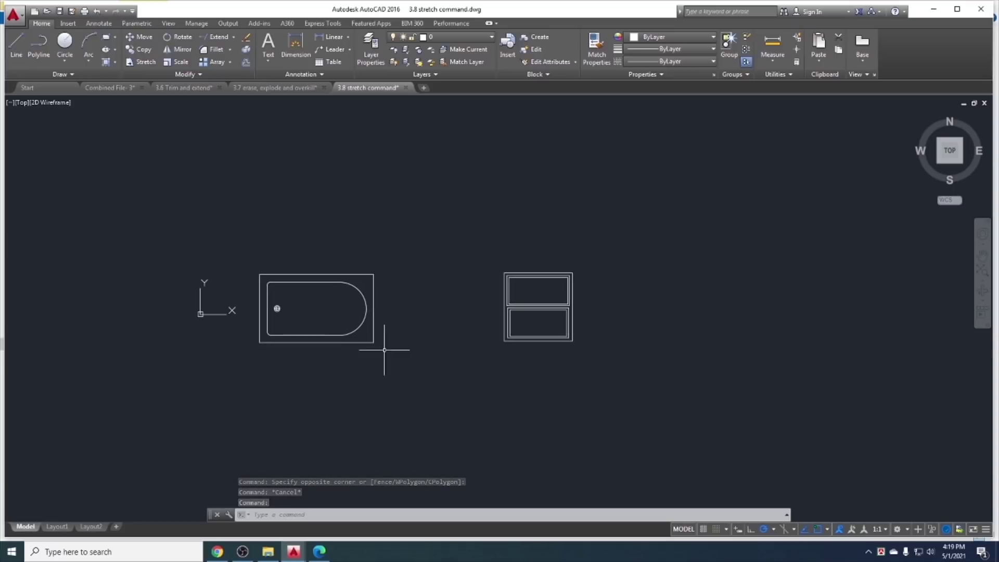
pyautogui.write('s')
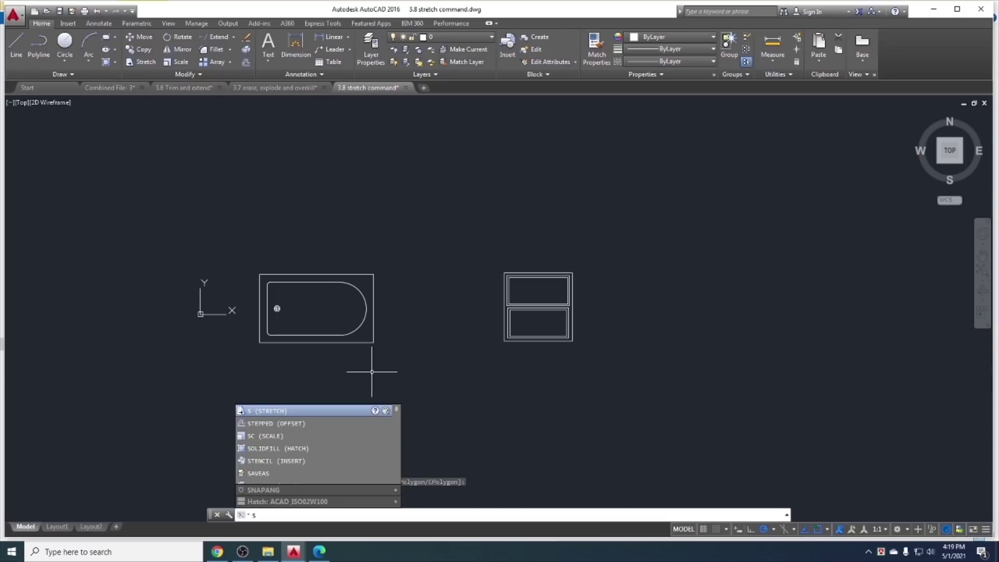
pyautogui.write('r')
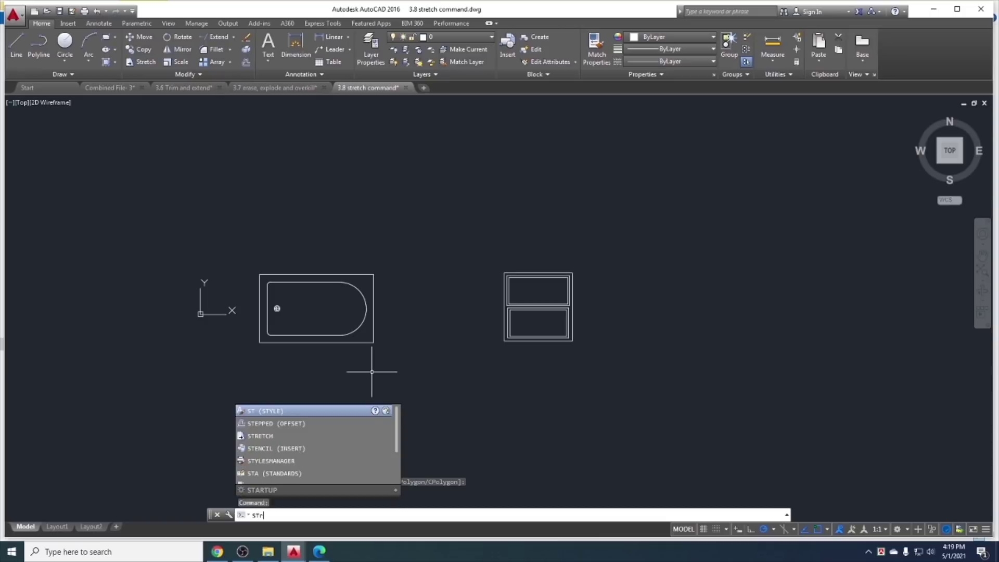
pyautogui.write('e')
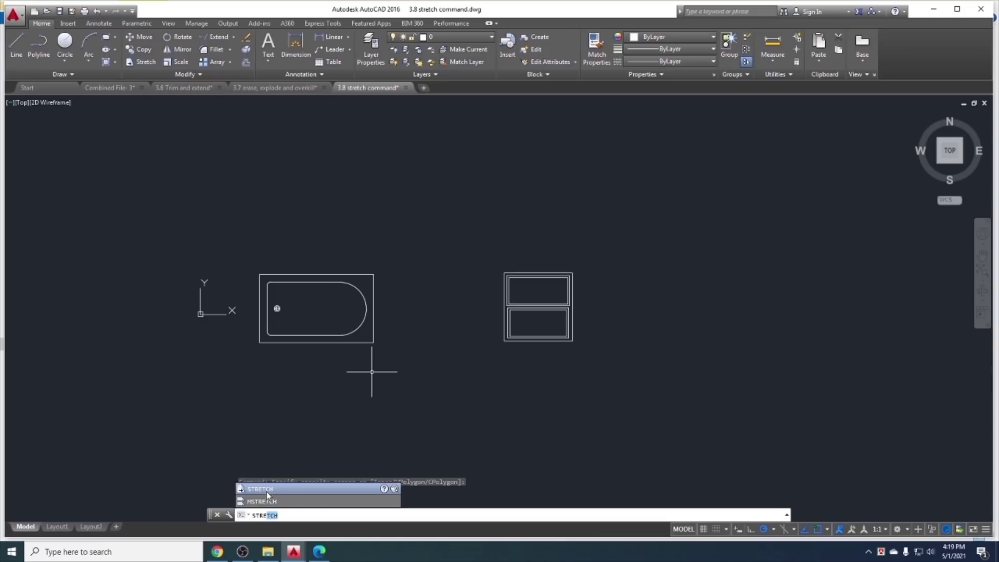
pyautogui.click(268, 493)
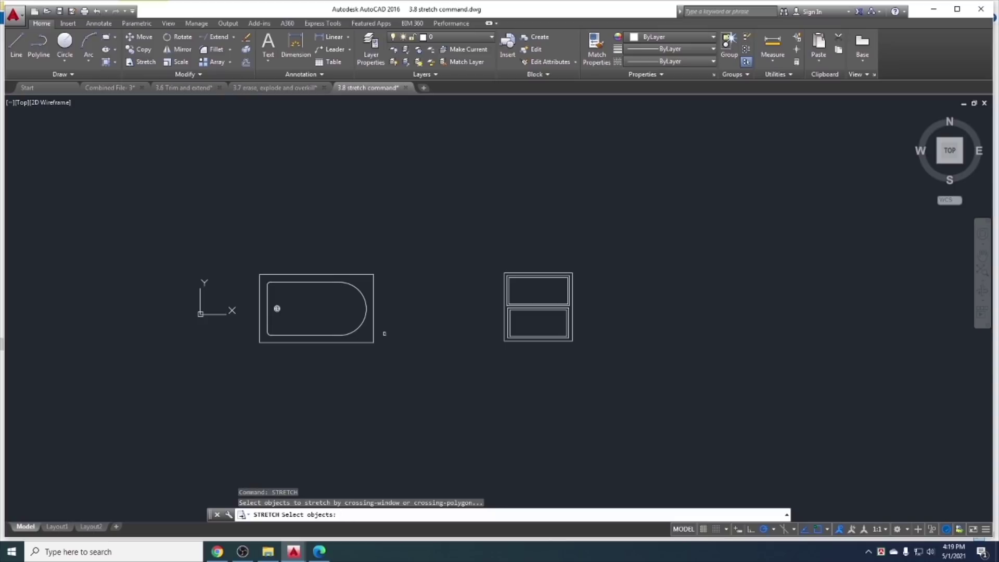
pyautogui.click(380, 370)
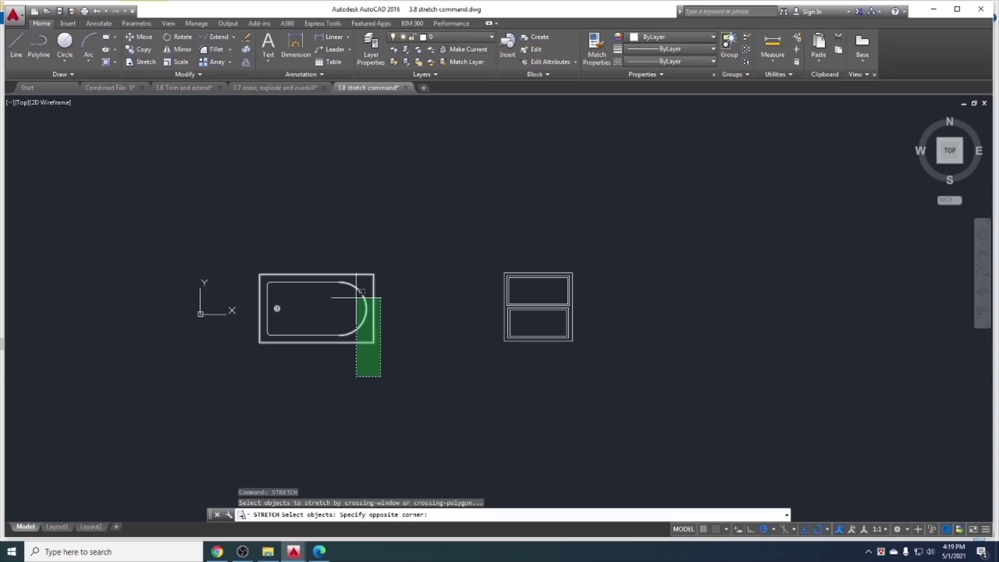
pyautogui.click(334, 262)
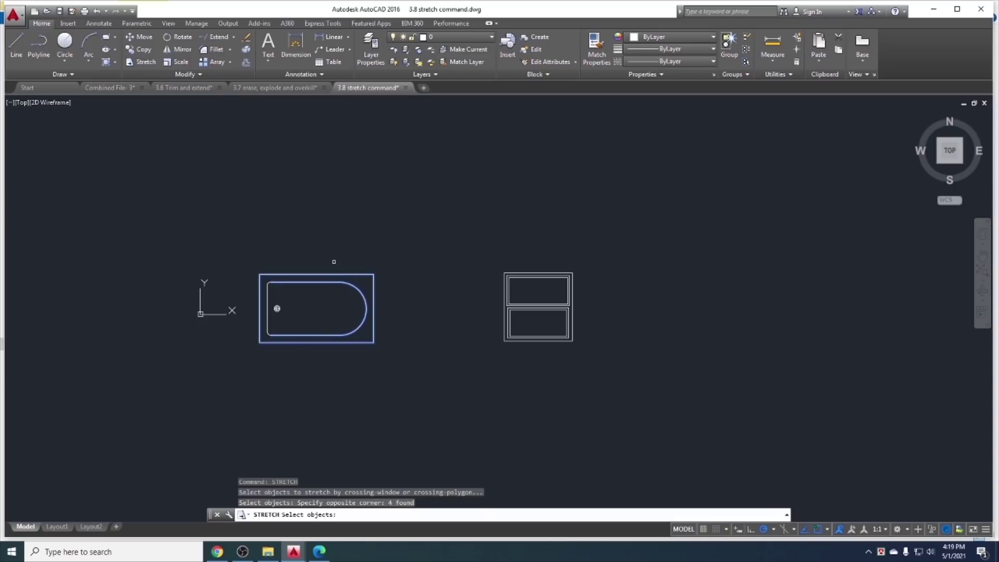
pyautogui.press('Return')
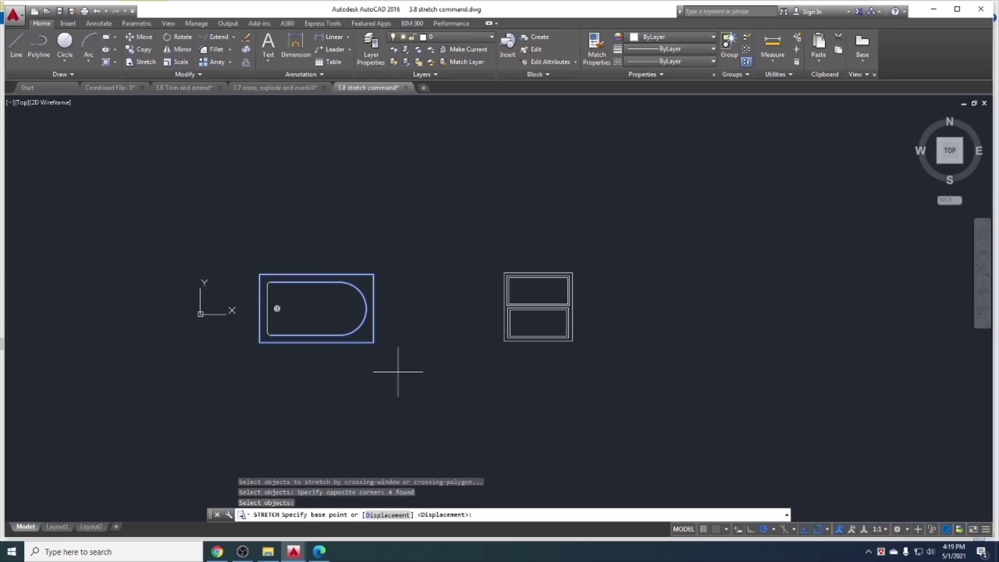
pyautogui.click(373, 343)
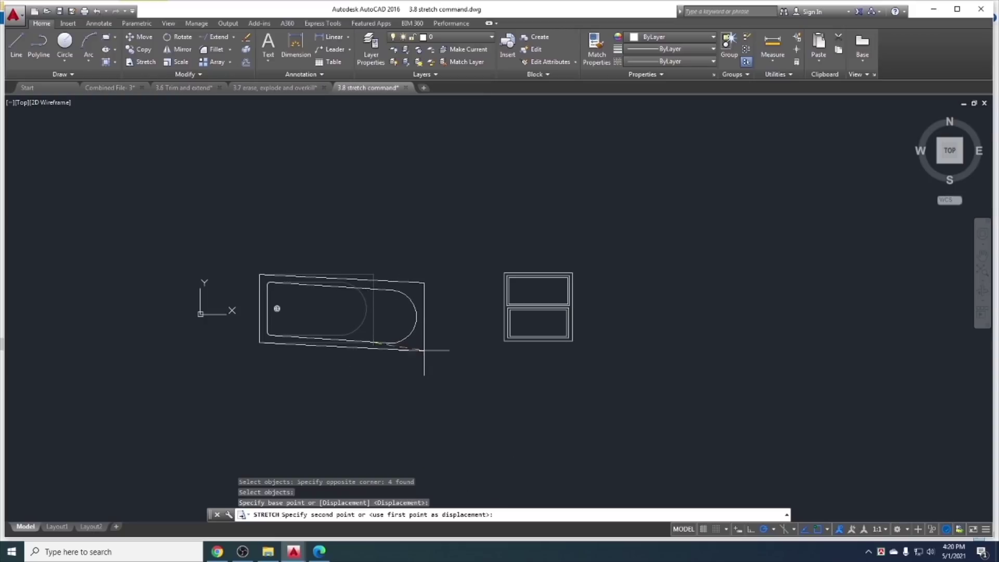
pyautogui.click(442, 342)
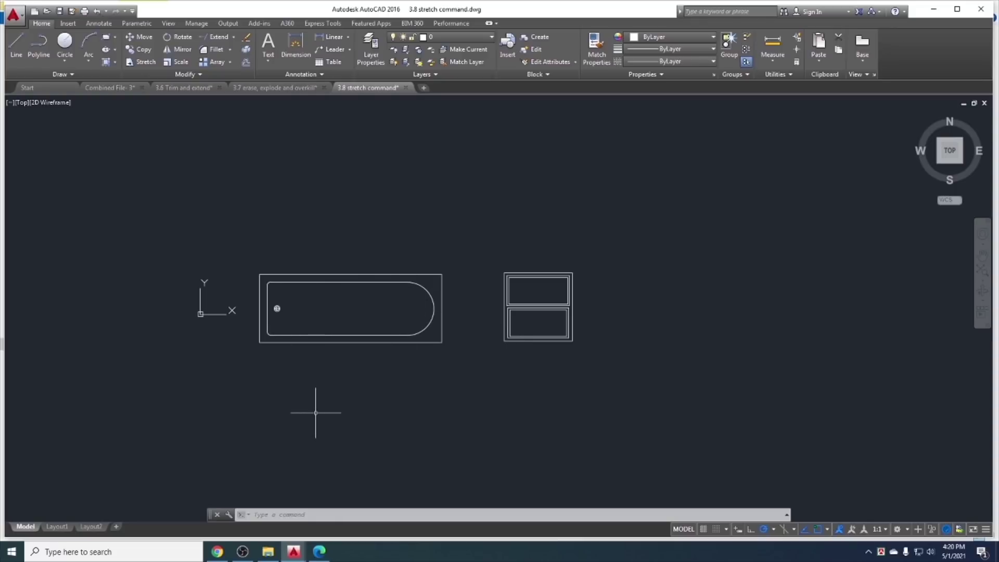
# Stretch the tub's top edge upward, then undo both stretches to restore the original tub
pyautogui.write('s')
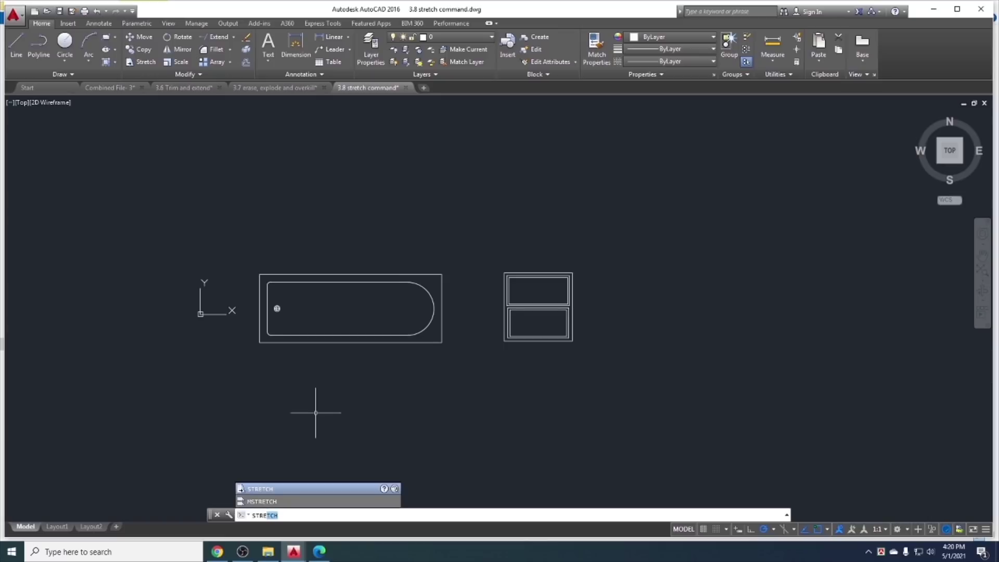
pyautogui.press('Return')
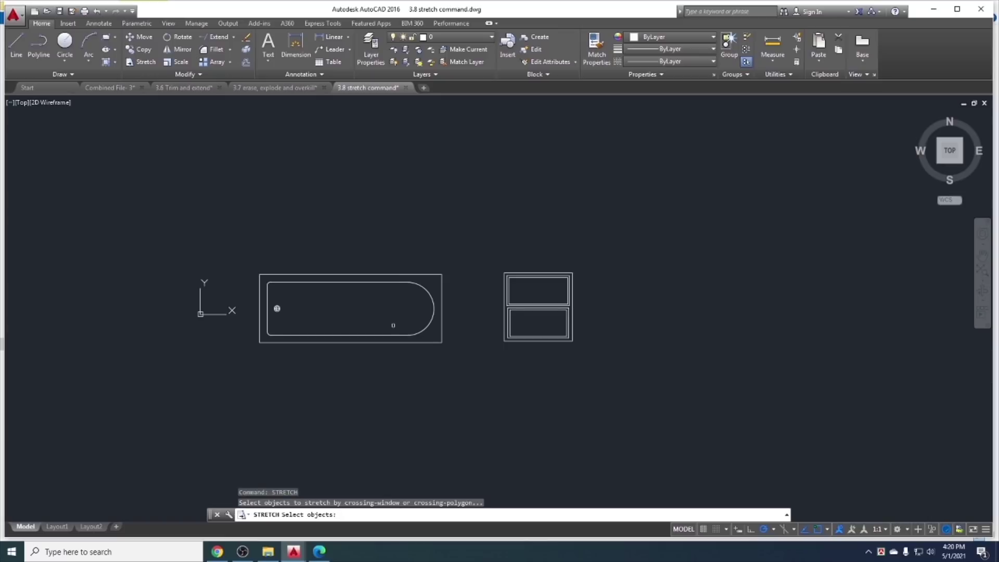
pyautogui.click(457, 285)
pyautogui.click(239, 257)
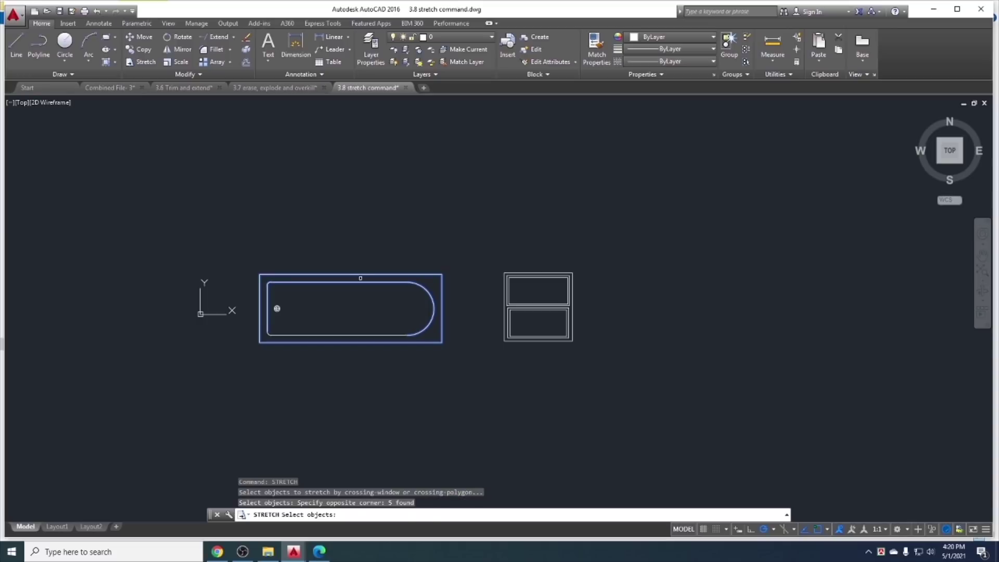
pyautogui.press('Return')
pyautogui.click(259, 274)
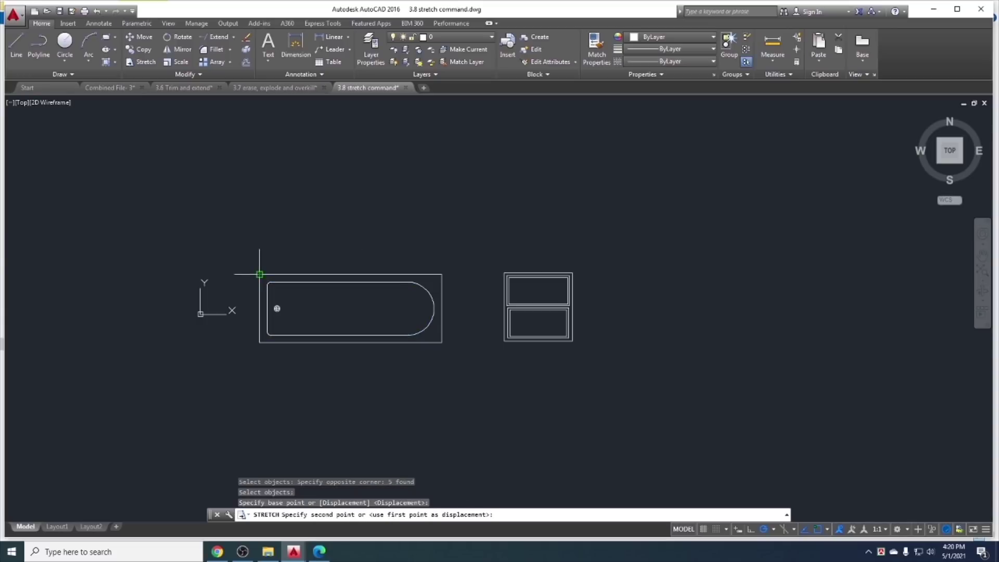
pyautogui.click(266, 201)
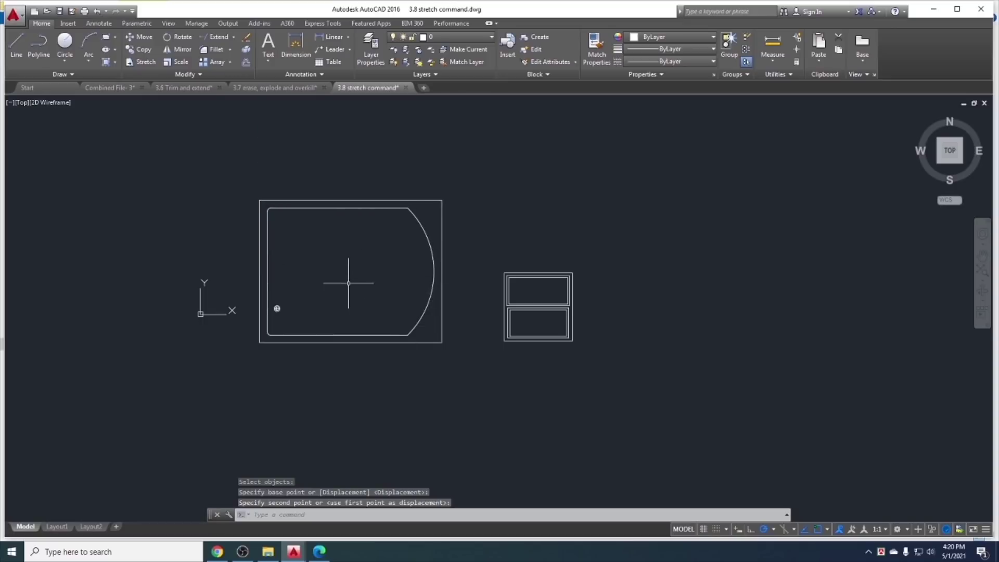
pyautogui.hotkey('ctrl', 'z')
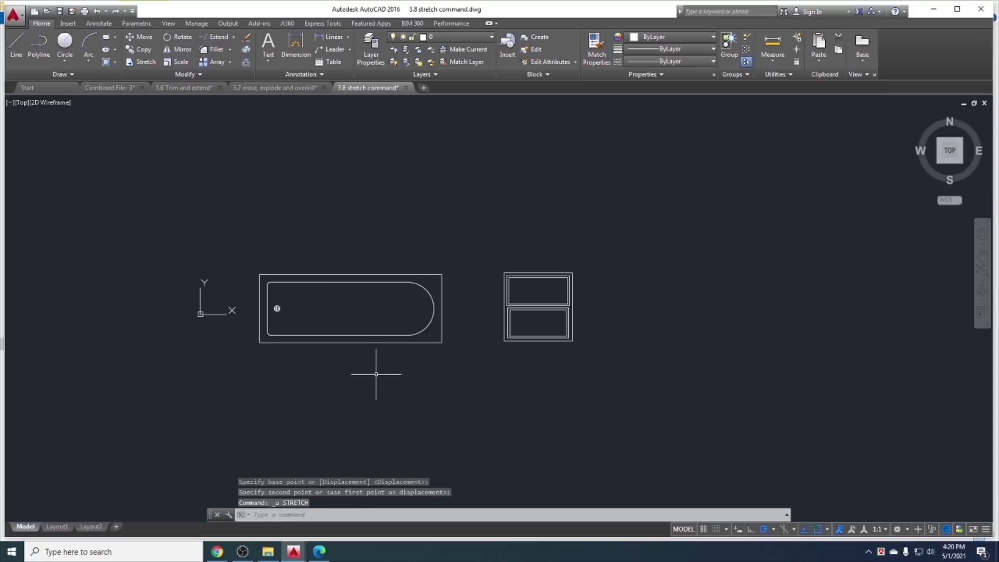
pyautogui.hotkey('ctrl', 'z')
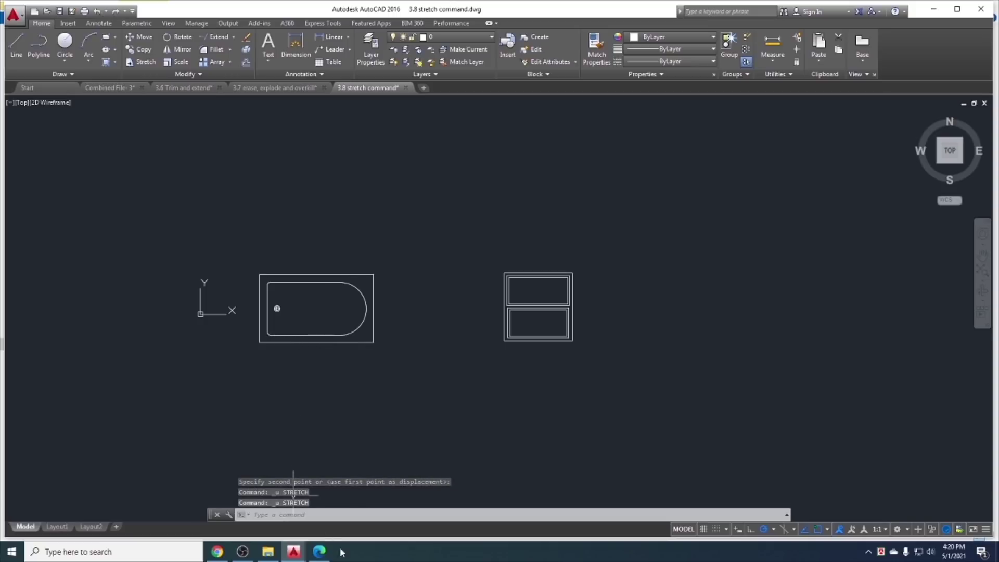
# Mark the Break and Join topic in the PDF outline and open 3.9 Break and join.dwg
pyautogui.click(319, 552)
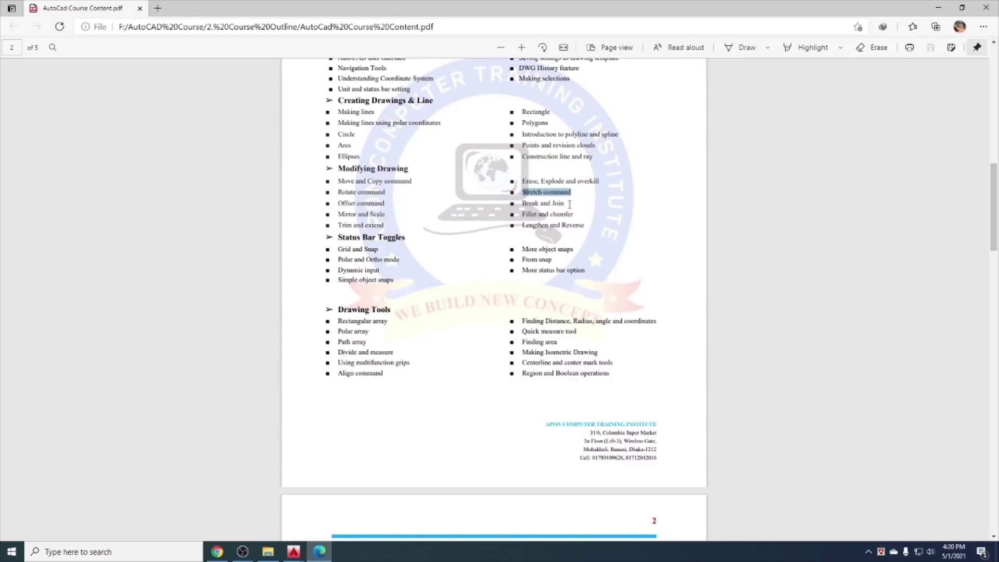
pyautogui.moveTo(567, 204); pyautogui.dragTo(521, 204)
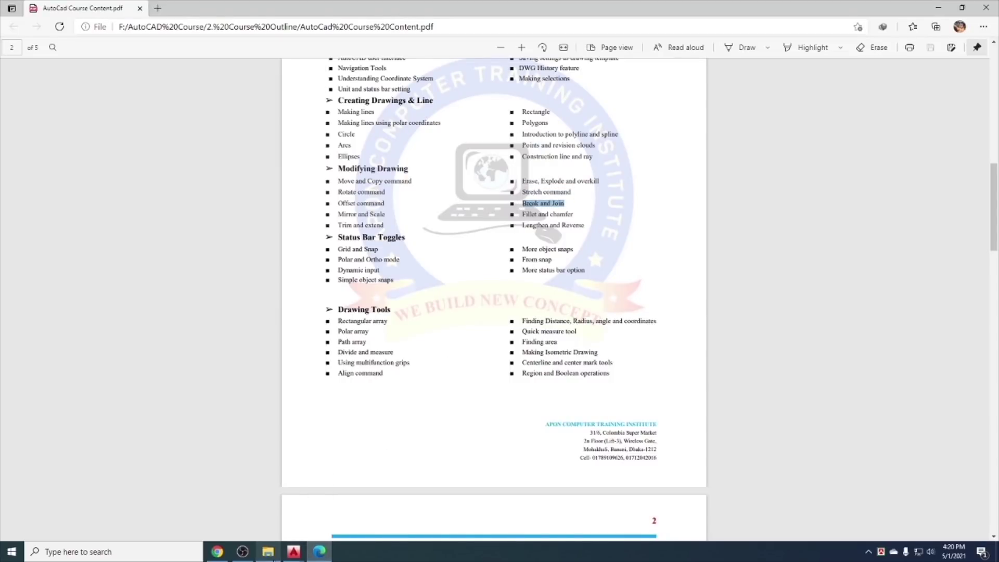
pyautogui.click(268, 552)
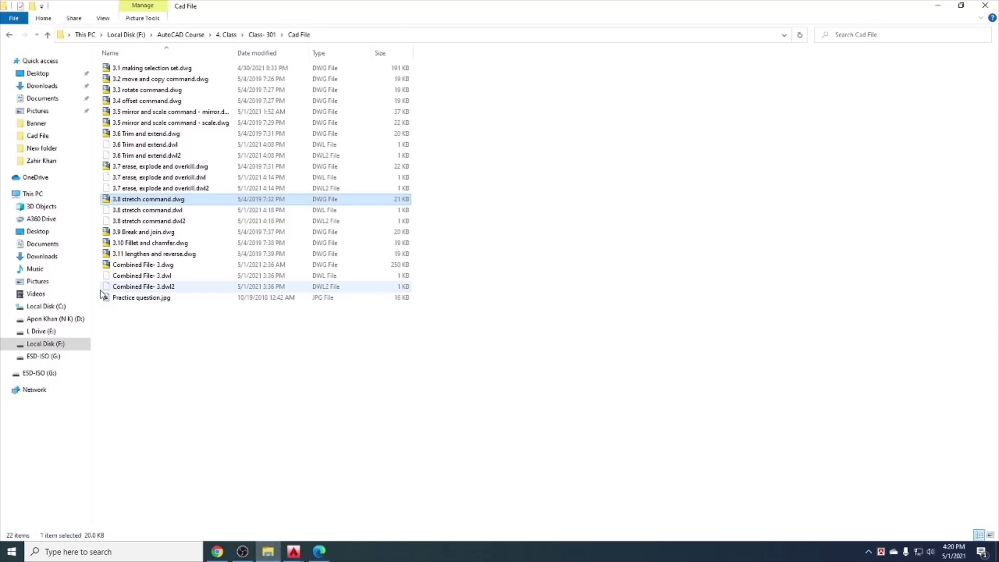
pyautogui.doubleClick(143, 233)
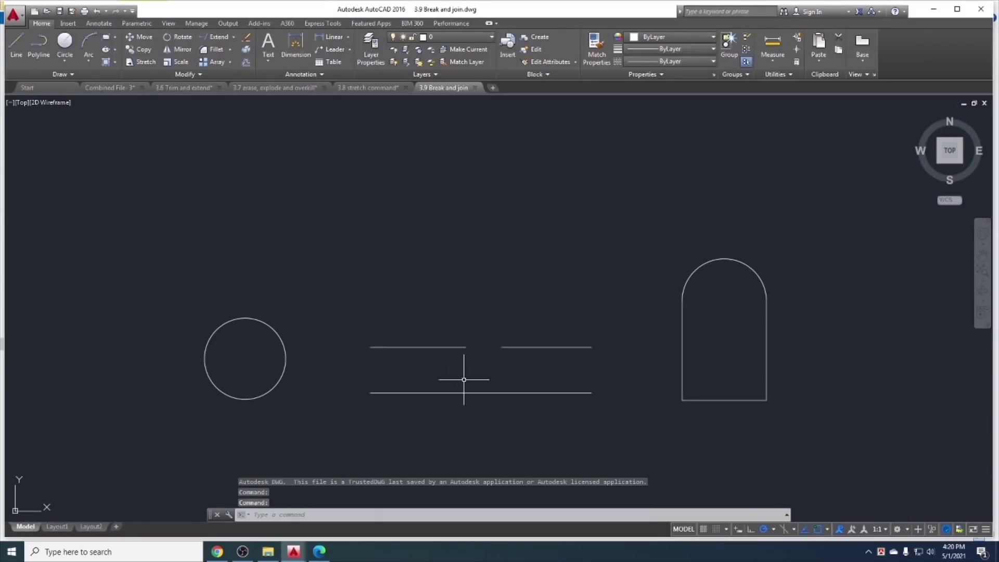
pyautogui.moveTo(466, 371); pyautogui.dragTo(400, 344, button='middle')
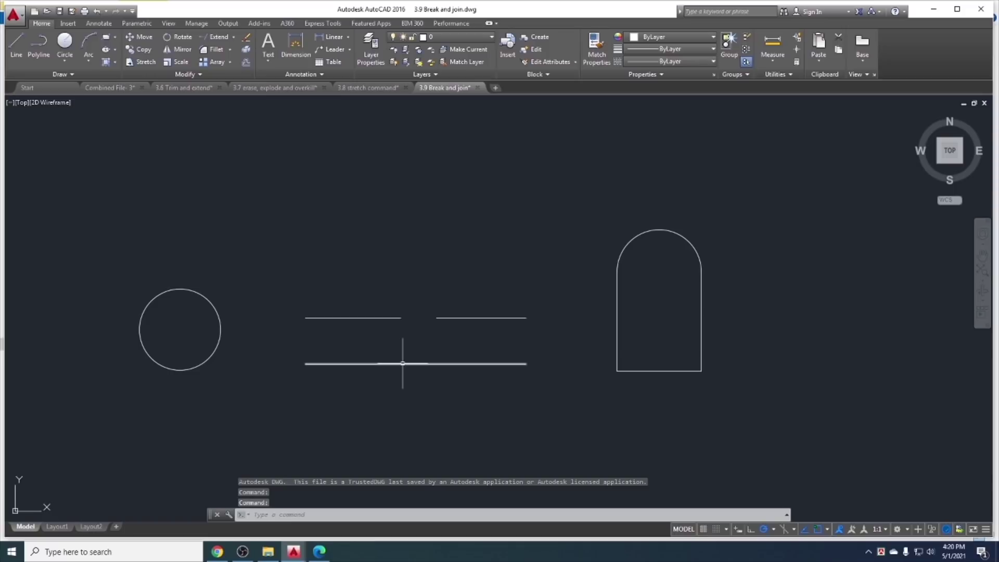
pyautogui.click(192, 78)
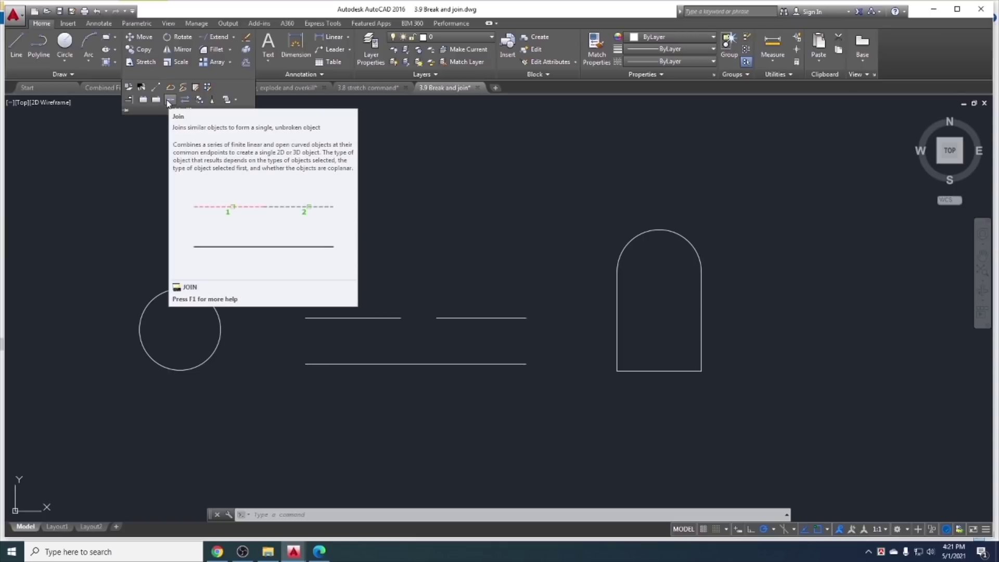
pyautogui.click(168, 102)
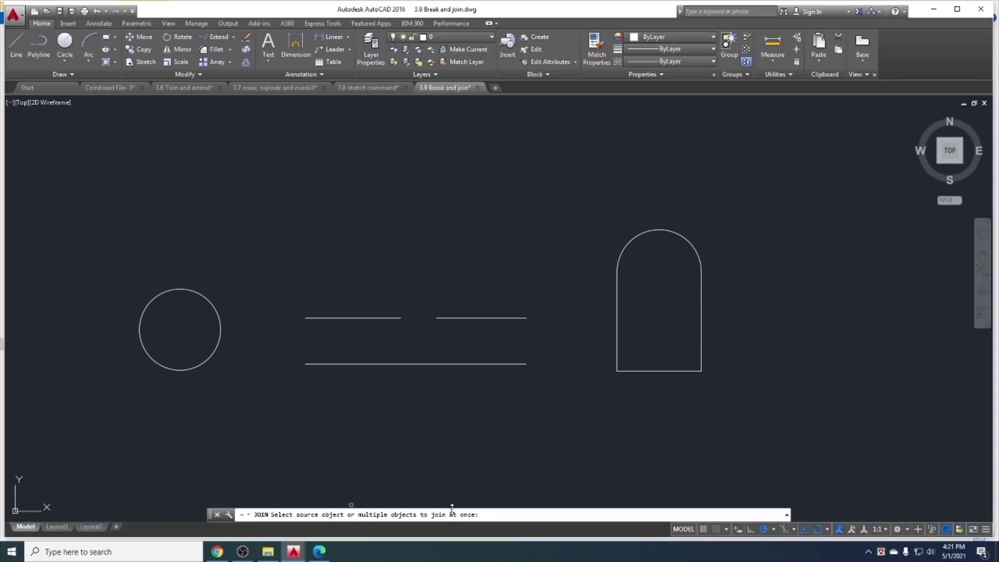
pyautogui.click(372, 319)
pyautogui.click(445, 318)
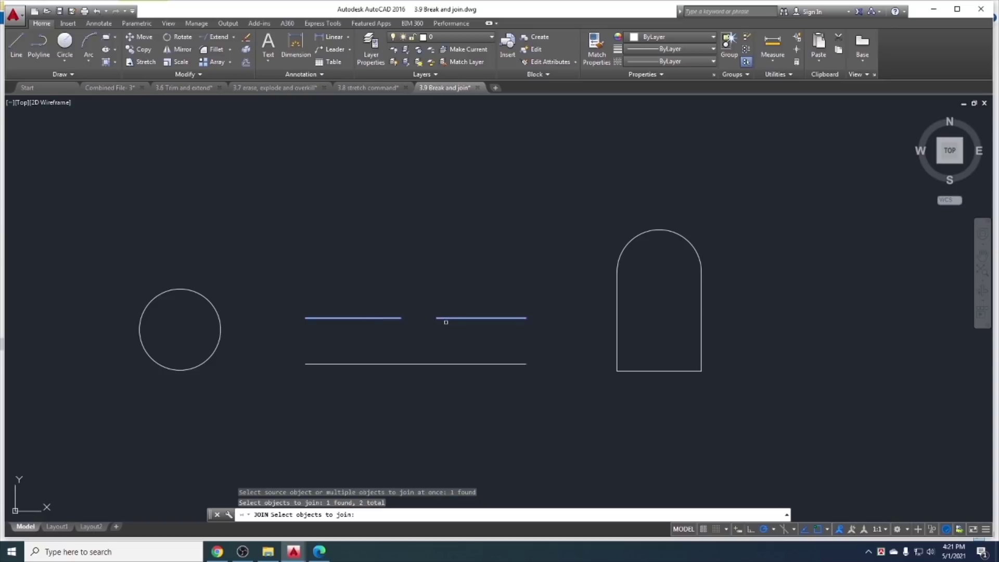
pyautogui.press('Return')
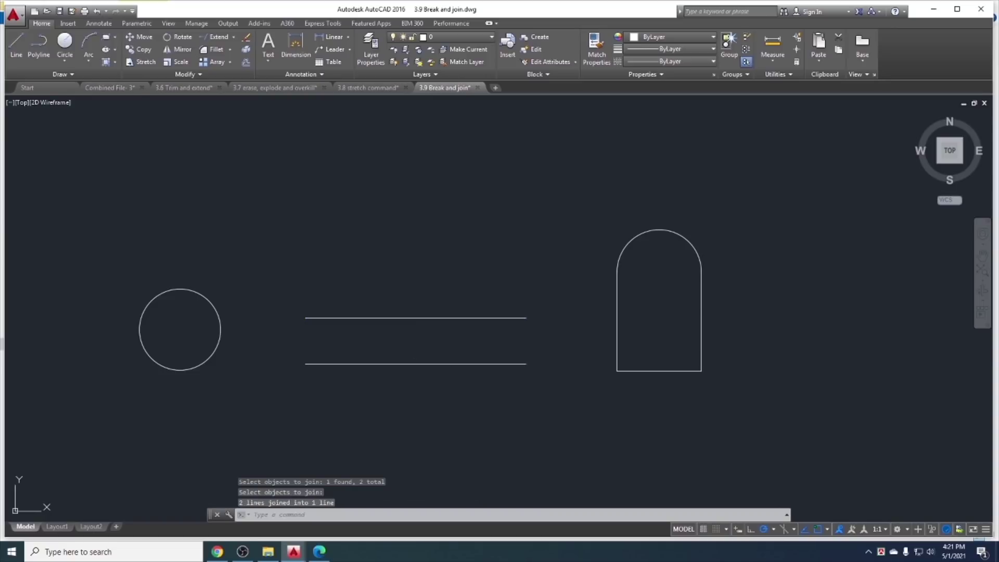
pyautogui.click(410, 318)
pyautogui.press('Escape')
pyautogui.hotkey('ctrl', 'z')
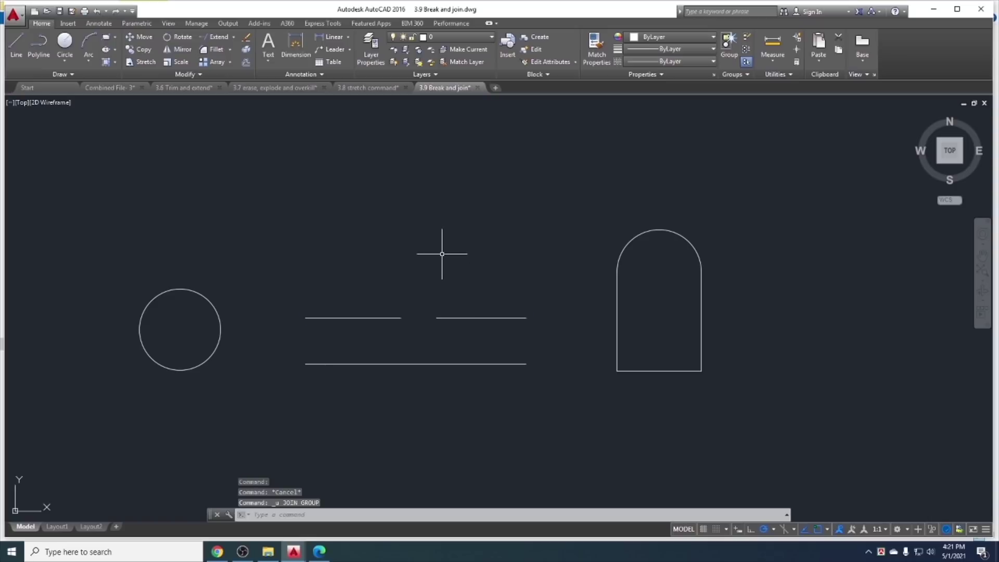
pyautogui.click(188, 74)
pyautogui.click(170, 100)
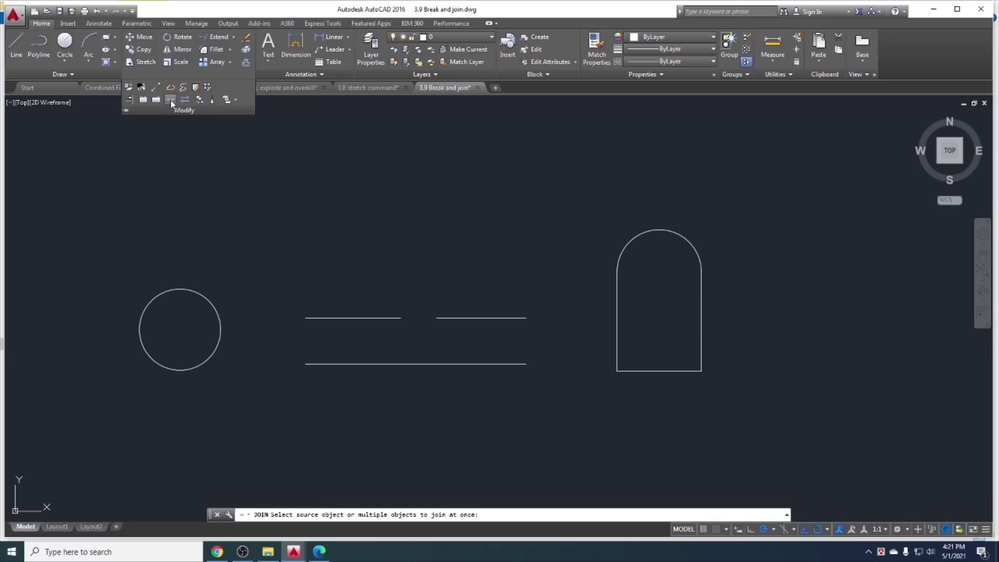
pyautogui.click(466, 338)
pyautogui.click(374, 294)
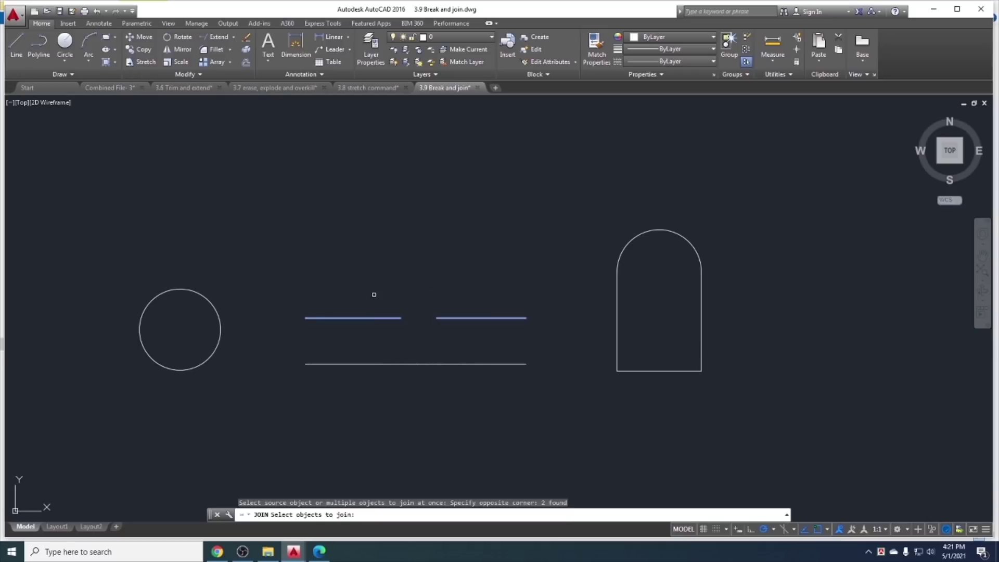
pyautogui.press('Return')
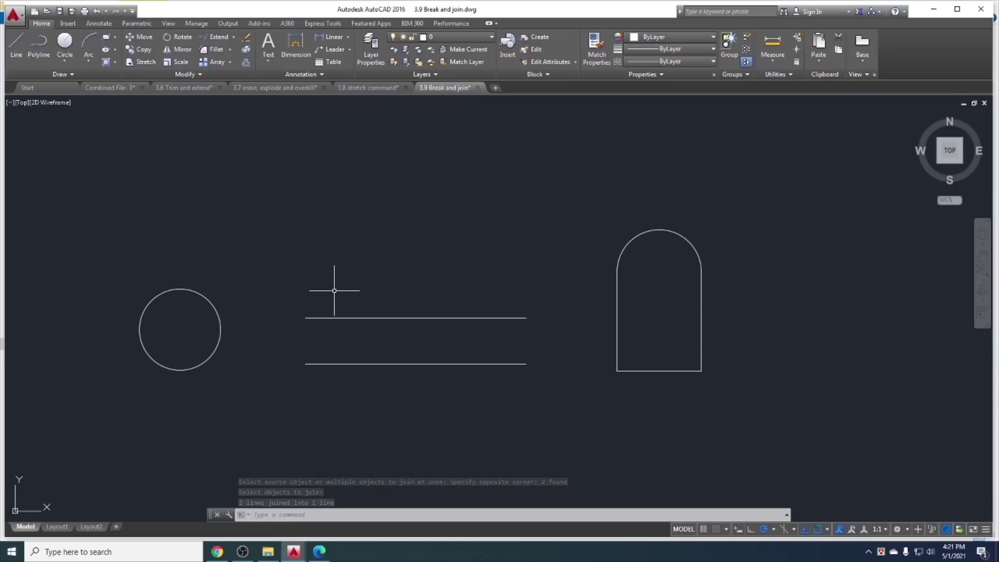
pyautogui.hotkey('ctrl', 'z')
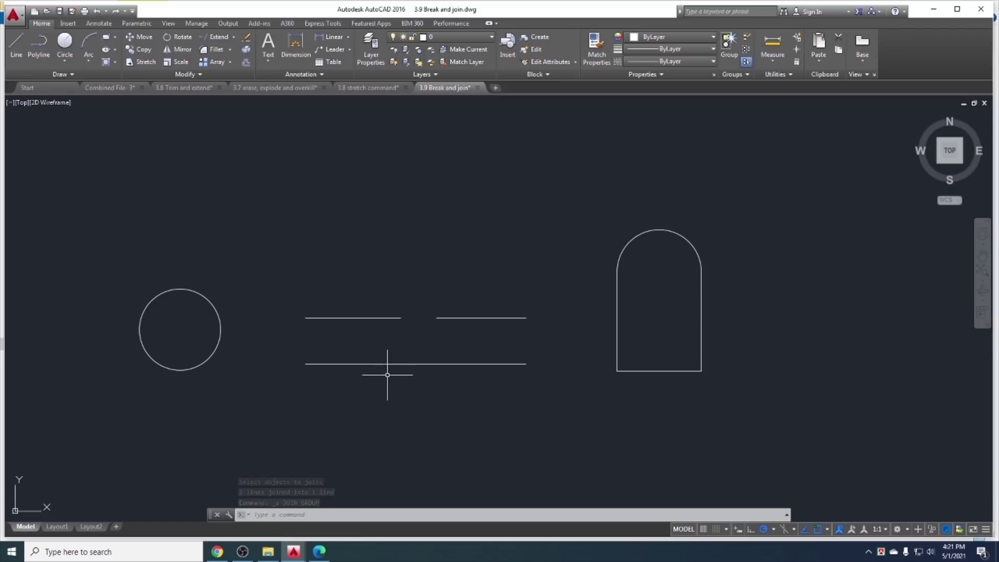
# Break a gap into the long lower line with BREAK, then undo it
pyautogui.moveTo(387, 372); pyautogui.dragTo(330, 335)
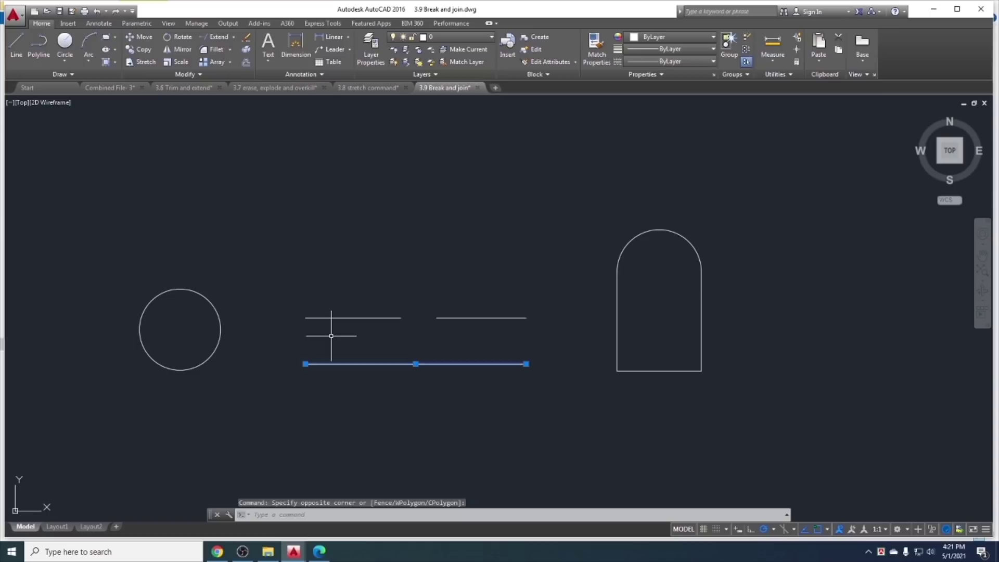
pyautogui.write('brea')
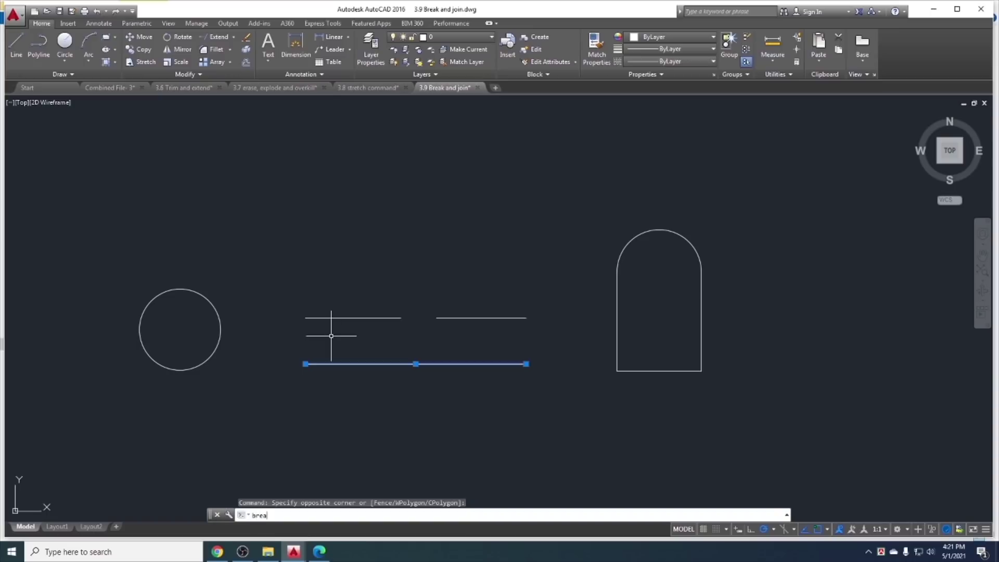
pyautogui.write('k')
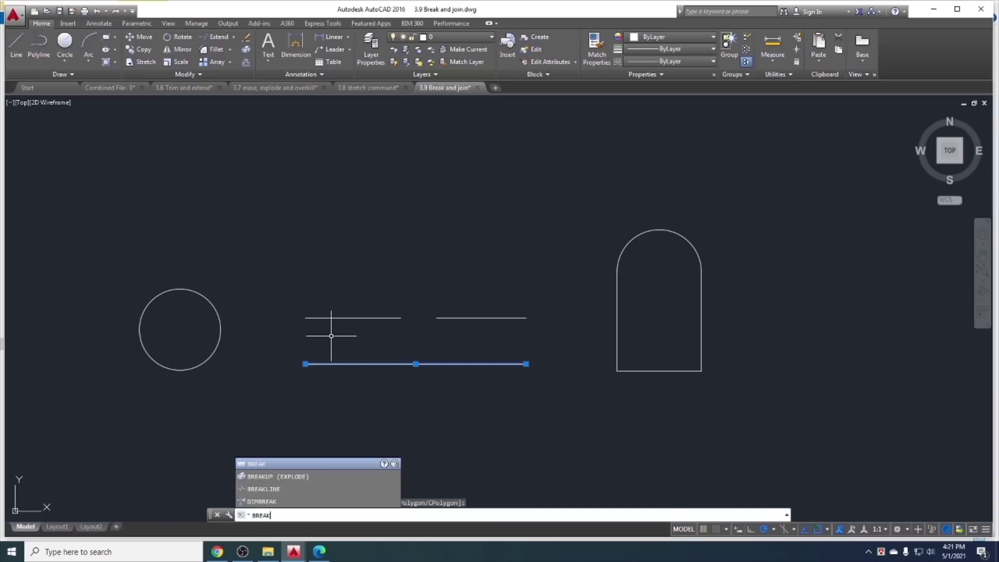
pyautogui.press('Return')
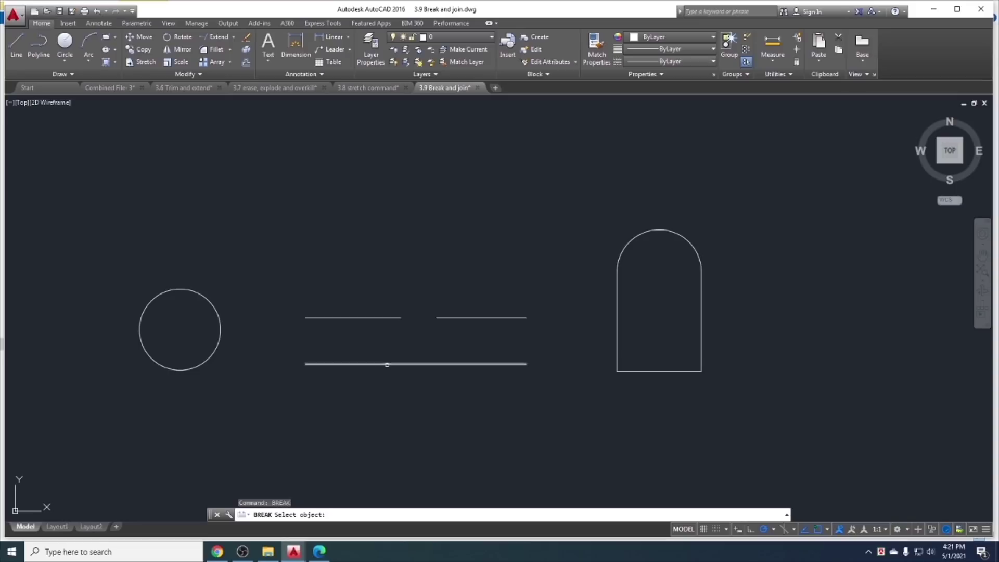
pyautogui.click(391, 364)
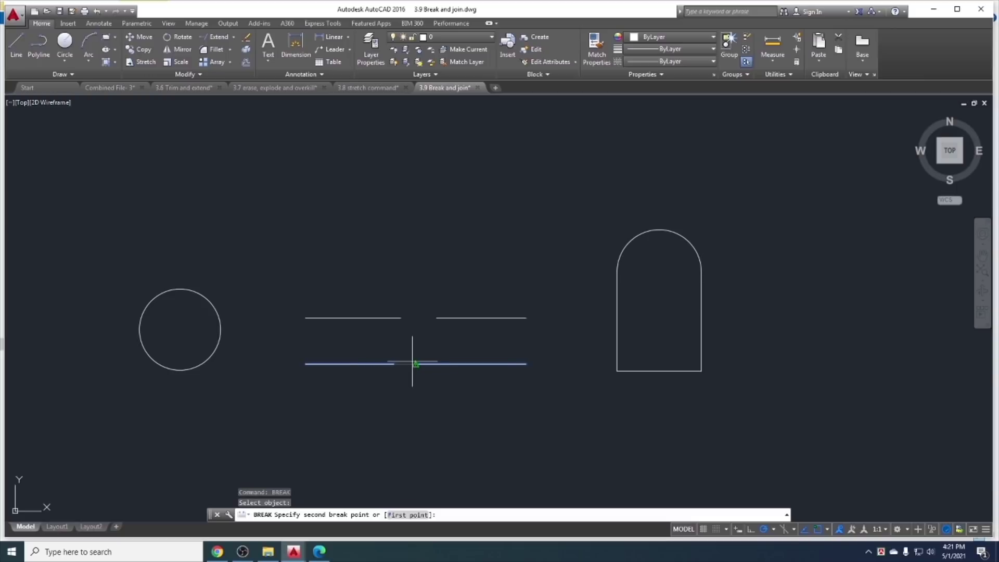
pyautogui.click(439, 363)
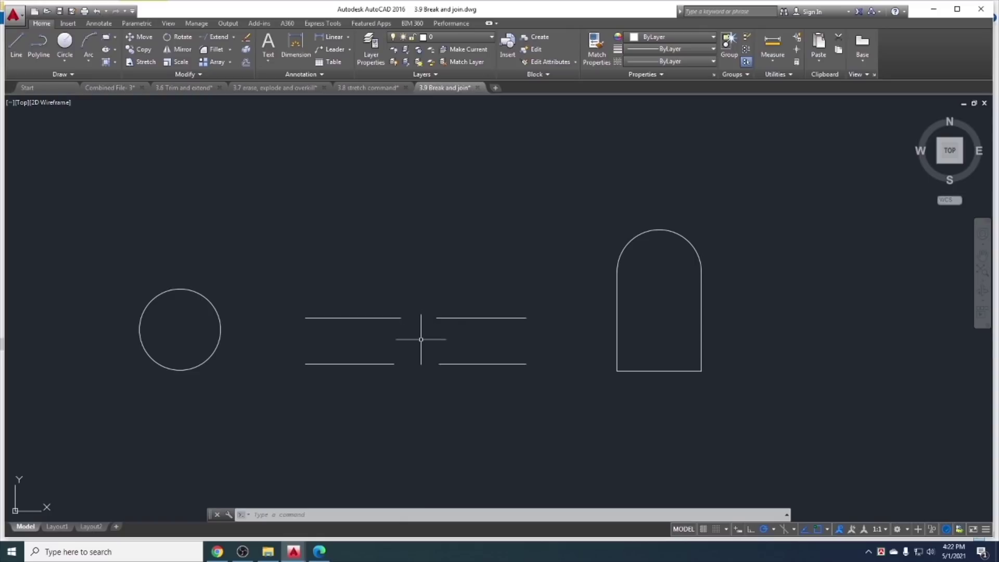
pyautogui.hotkey('ctrl', 'z')
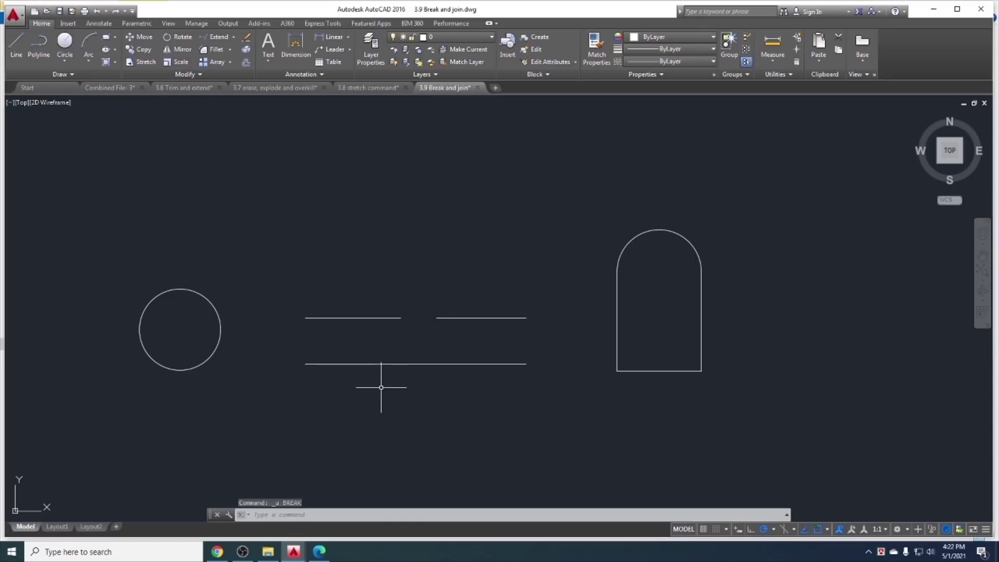
# Break the lower line again, cutting a gap just right of its middle
pyautogui.write('bk')
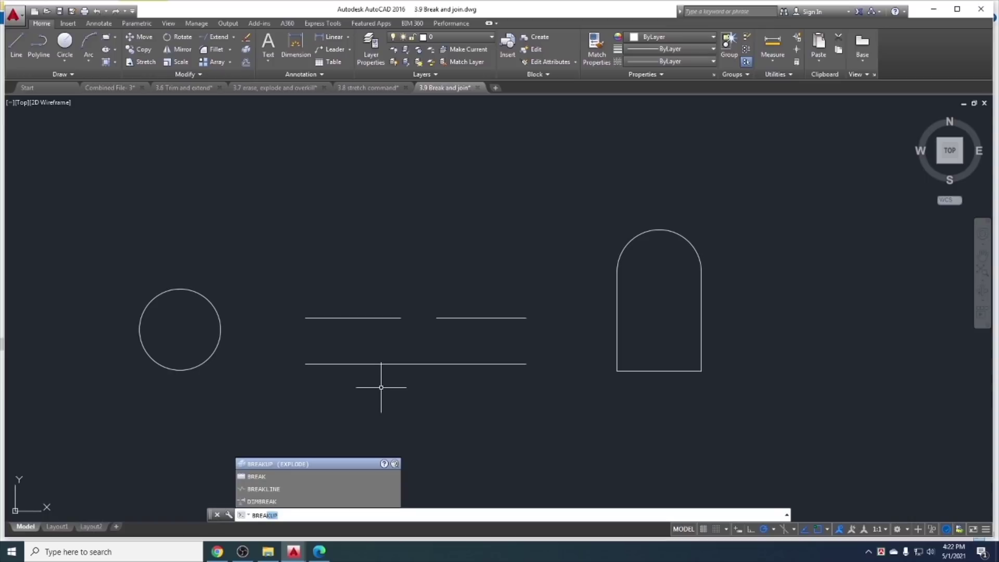
pyautogui.press('Return')
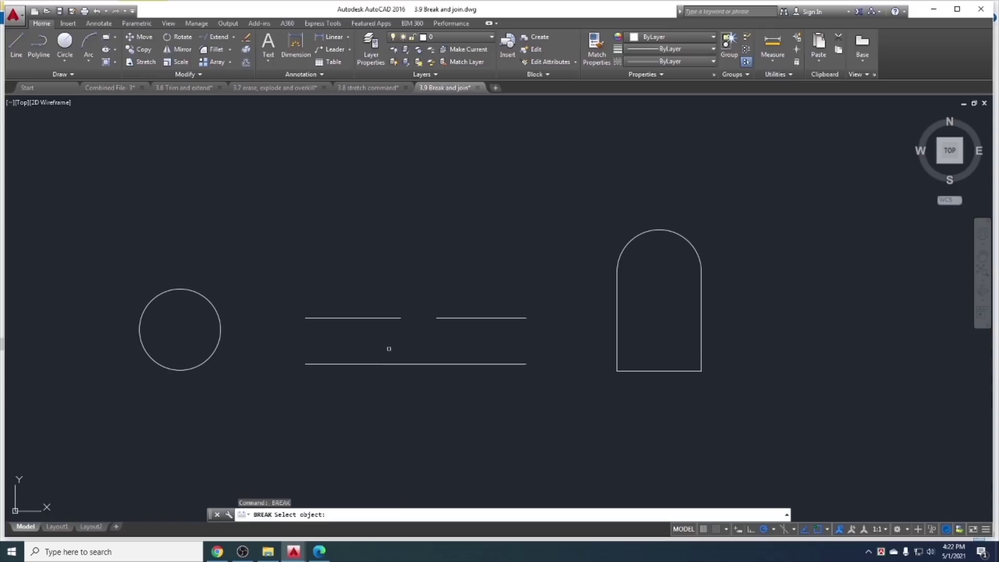
pyautogui.click(381, 363)
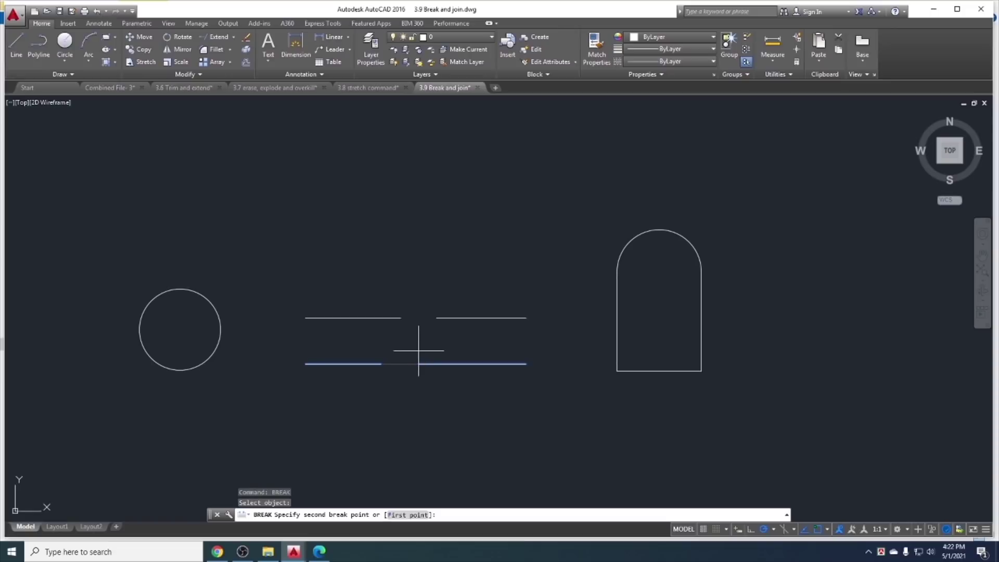
pyautogui.click(443, 364)
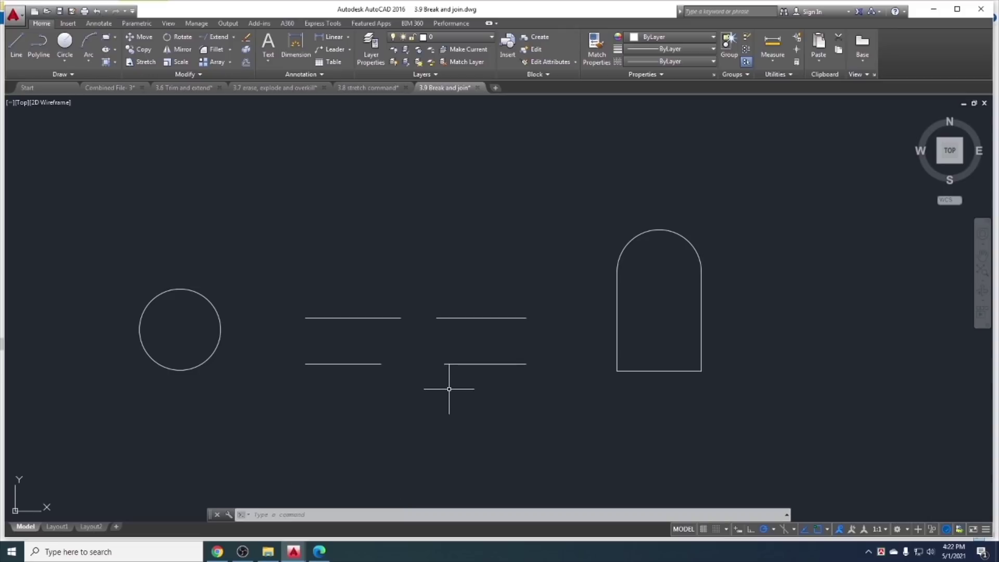
# Break the circle open with an arc gap between its top and right
pyautogui.moveTo(326, 381); pyautogui.dragTo(579, 362, button='middle')
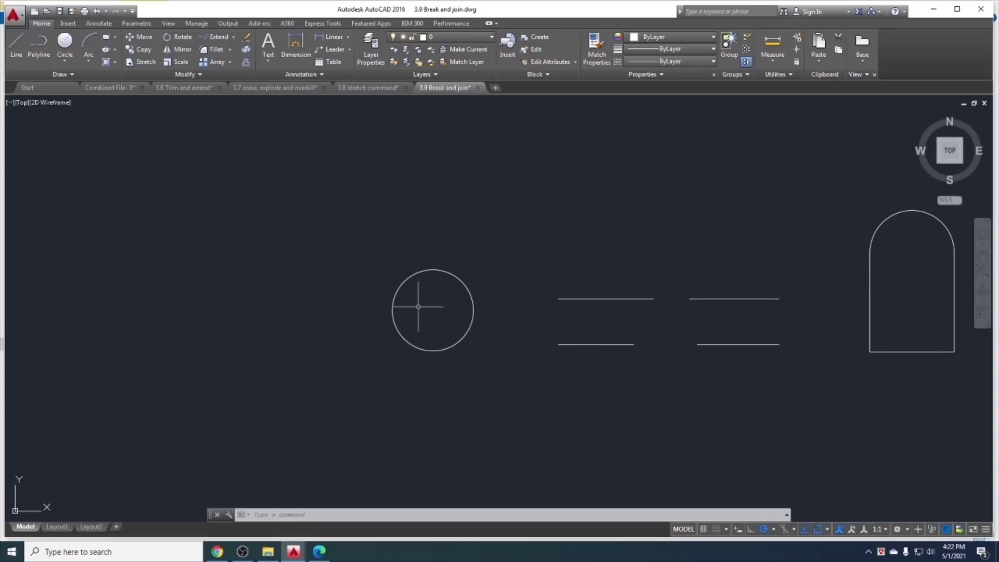
pyautogui.write('brea')
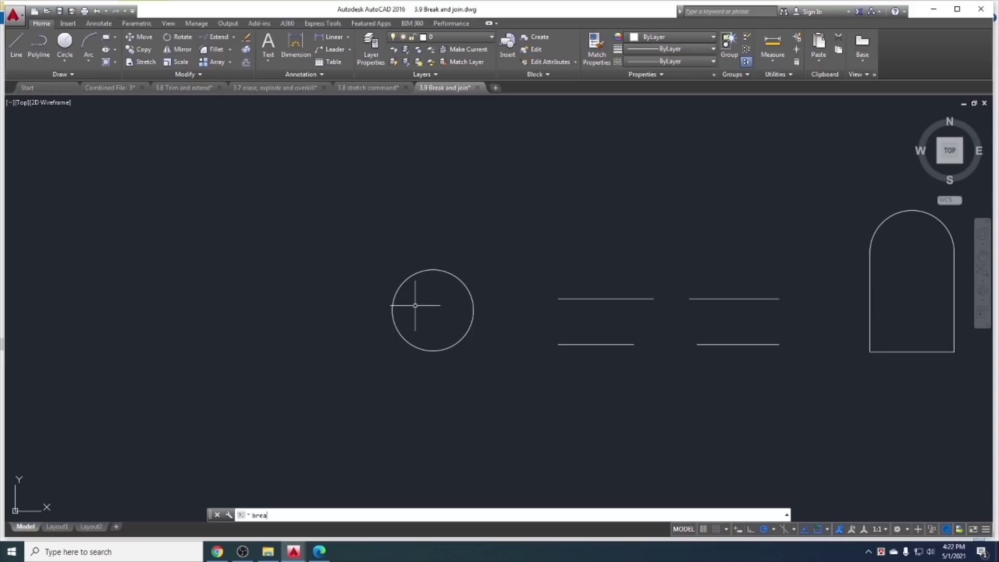
pyautogui.write('k')
pyautogui.press('Return')
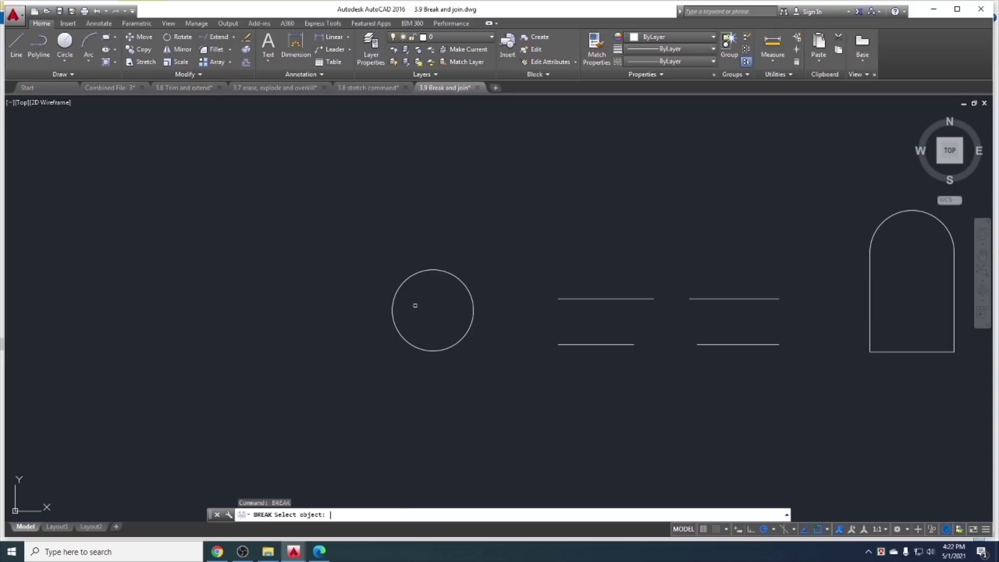
pyautogui.click(471, 308)
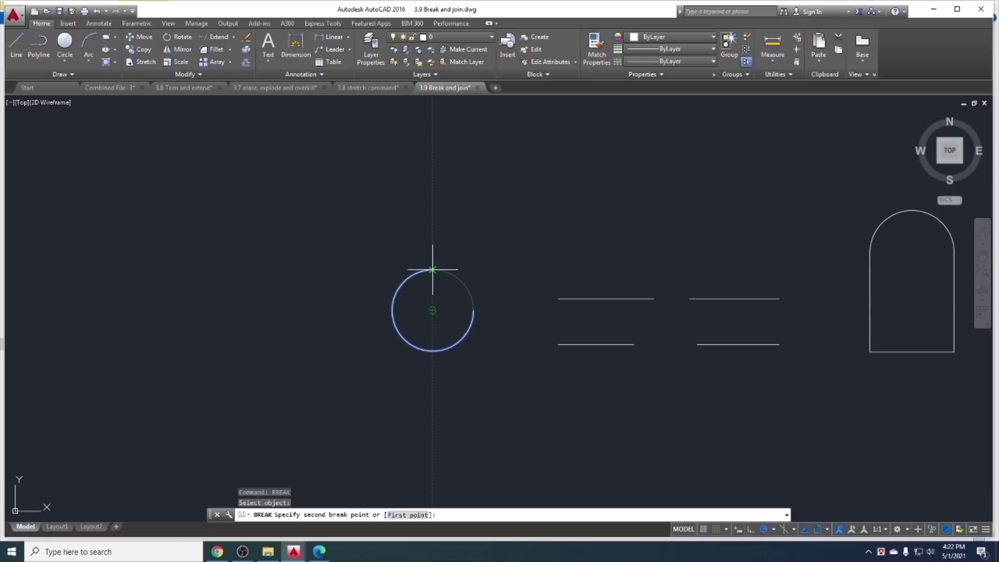
pyautogui.click(433, 270)
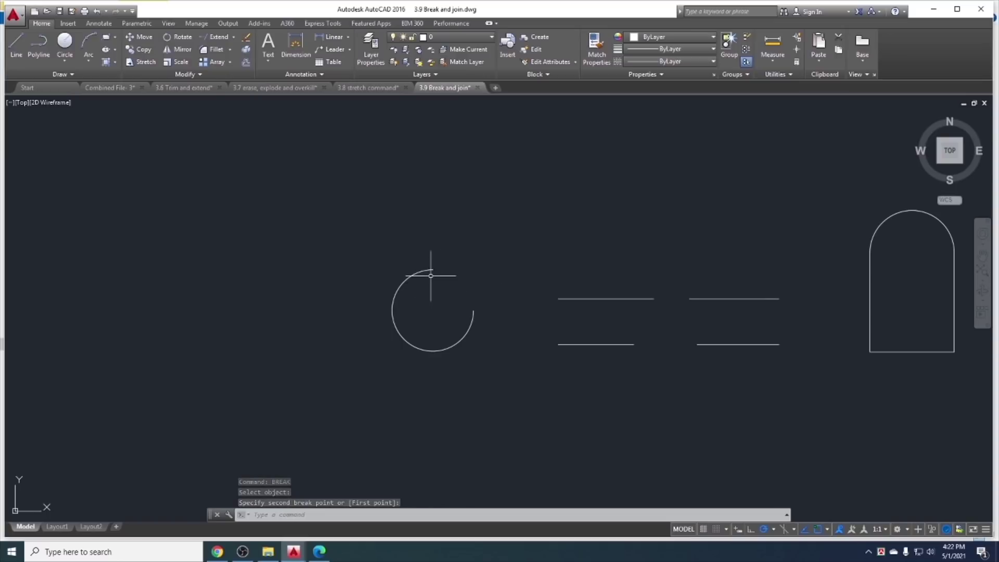
pyautogui.scroll(-4, 367, 281)
pyautogui.moveTo(452, 318); pyautogui.dragTo(364, 358, button='middle')
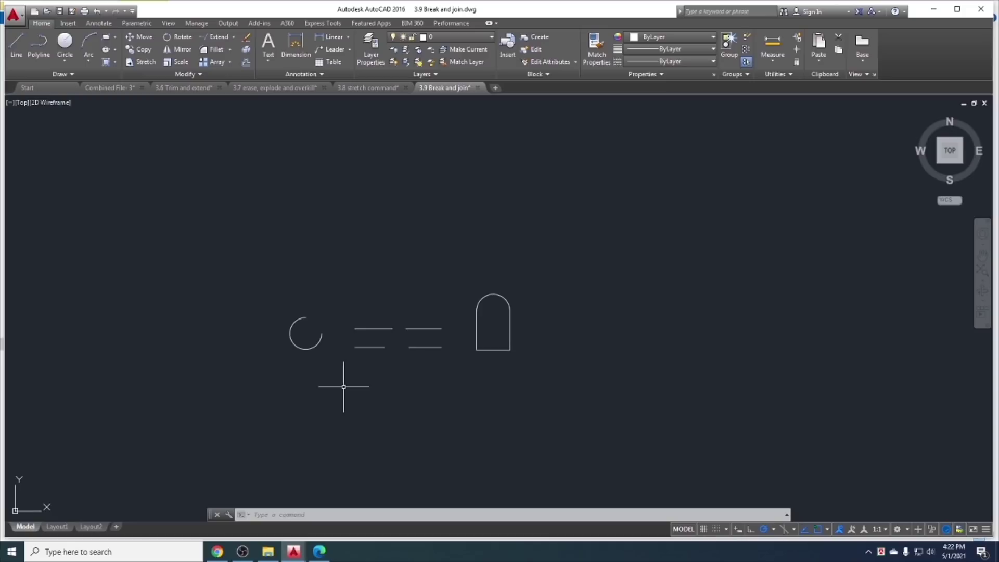
# Maximize AutoCAD, mark 'Fillet and chamfer' in the course outline PDF, and return to the drawing
pyautogui.click(957, 9)
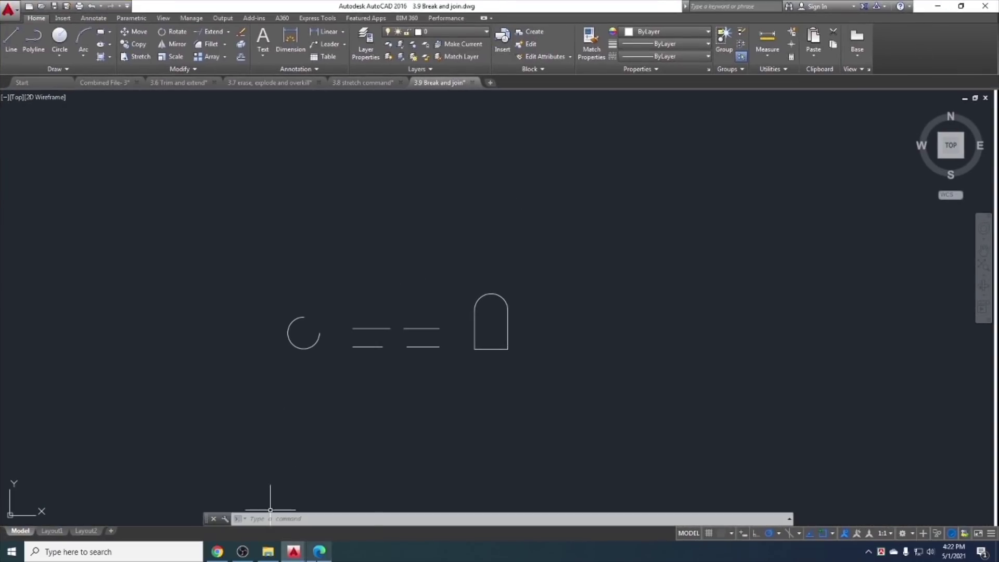
pyautogui.click(319, 551)
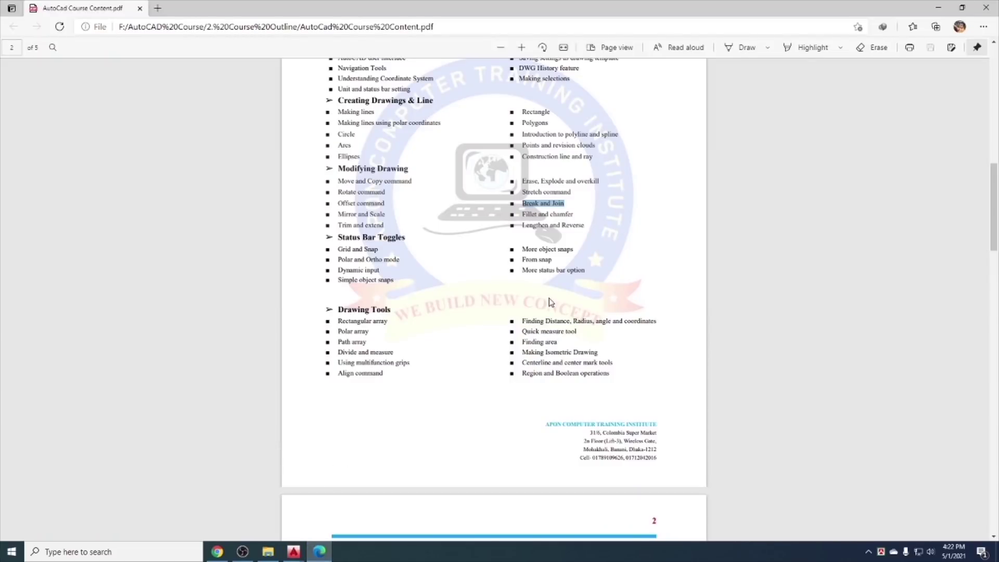
pyautogui.tripleClick(569, 214)
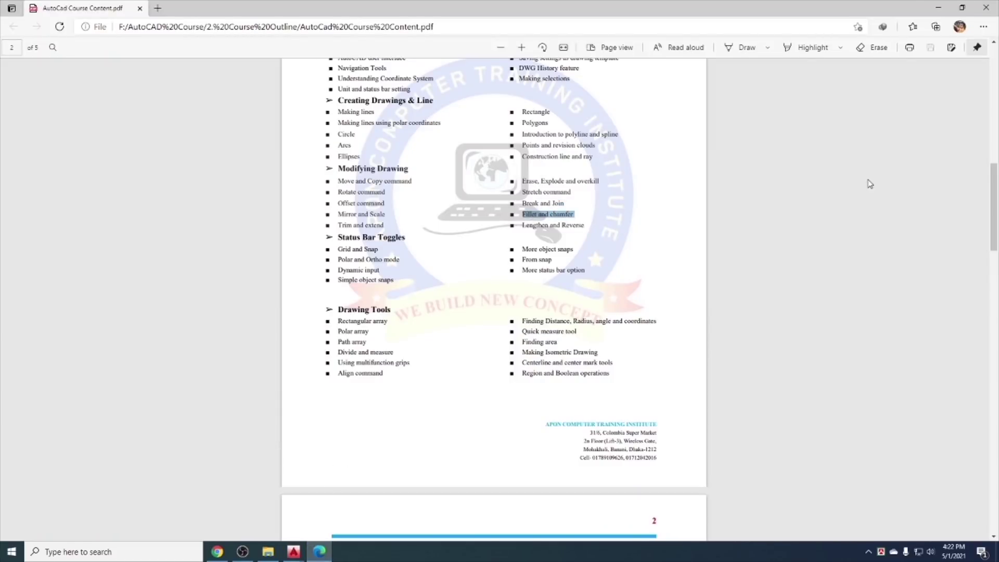
pyautogui.click(935, 9)
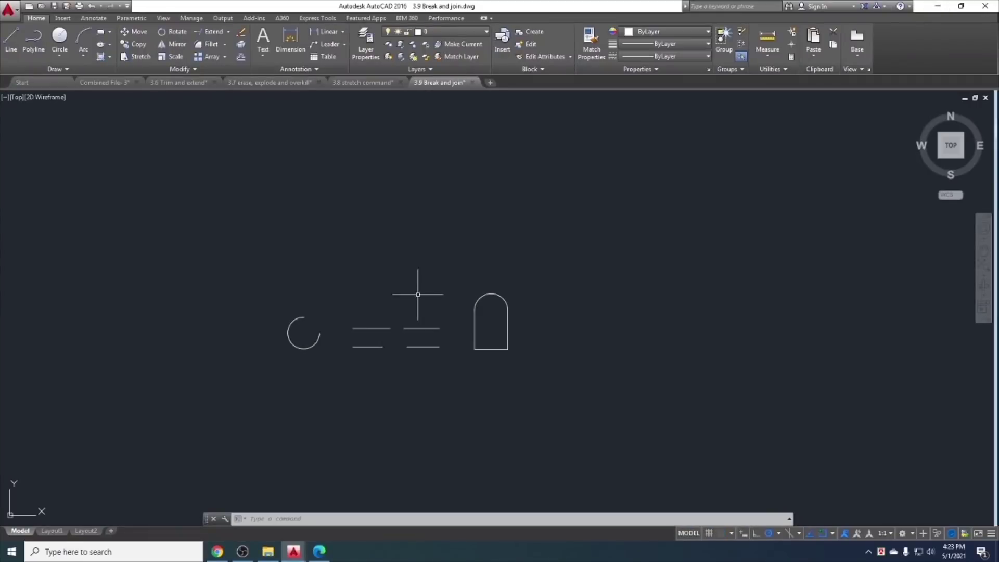
# Open 3.10 Fillet and chamfer.dwg from the Cad File folder in File Explorer
pyautogui.click(268, 551)
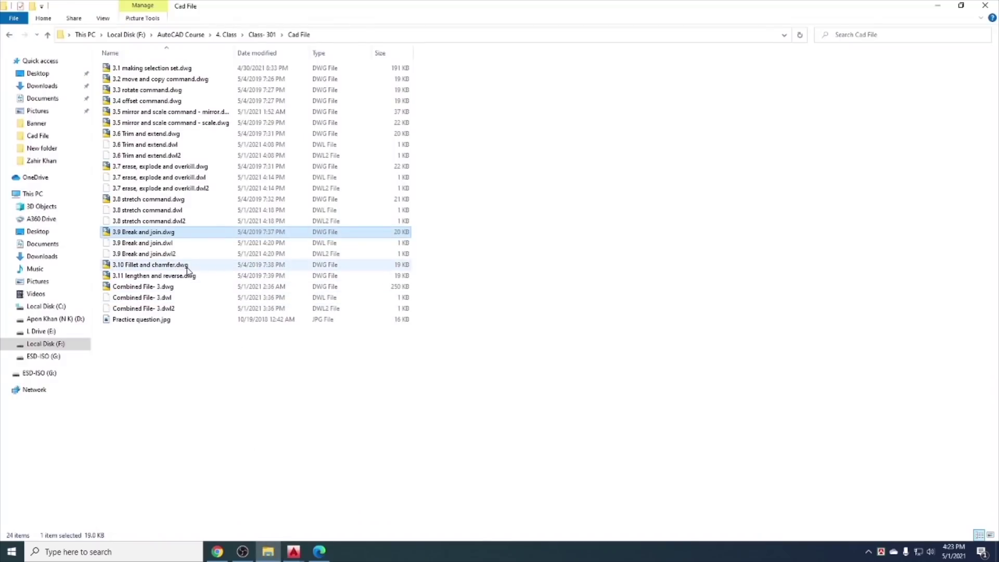
pyautogui.doubleClick(186, 266)
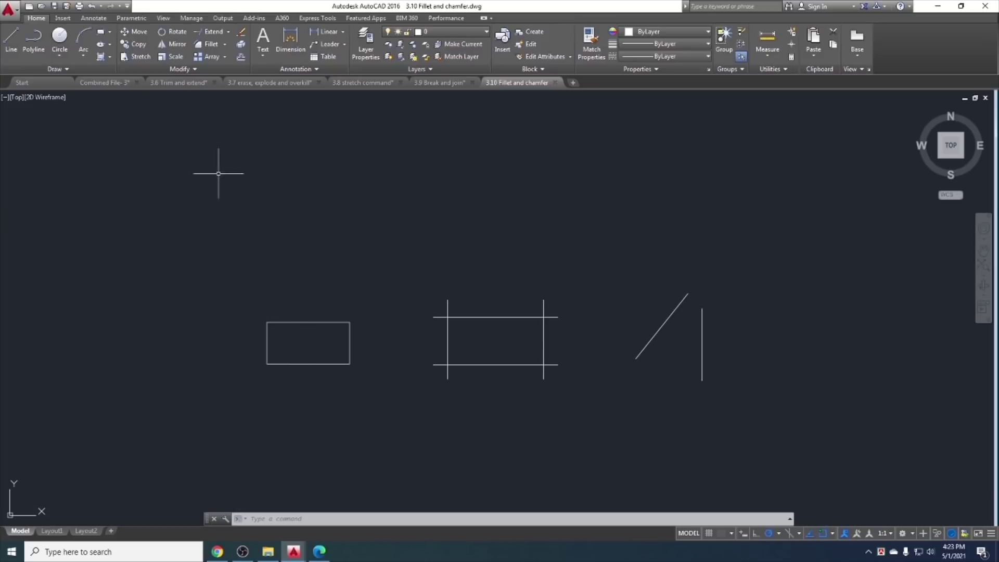
pyautogui.click(224, 46)
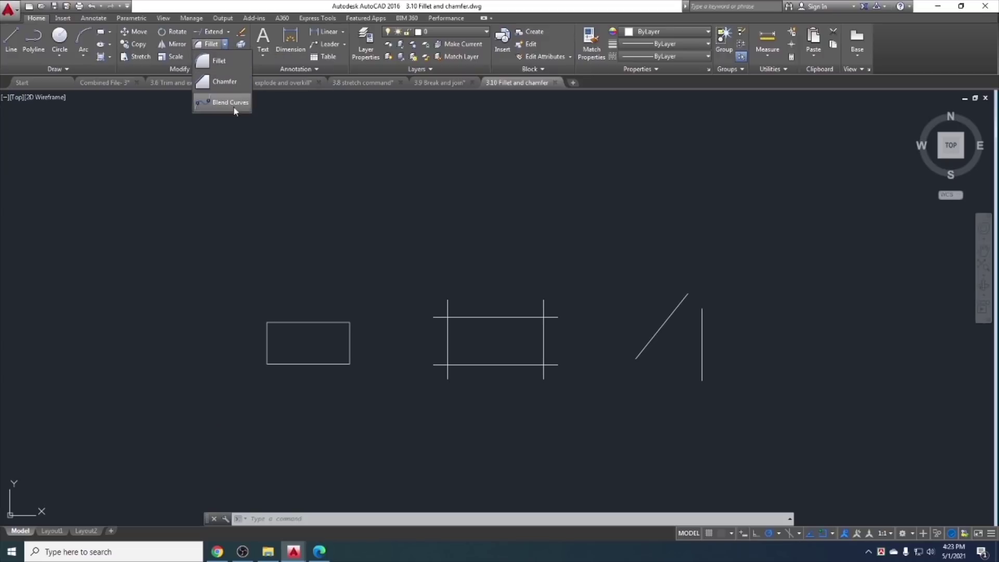
pyautogui.click(208, 68)
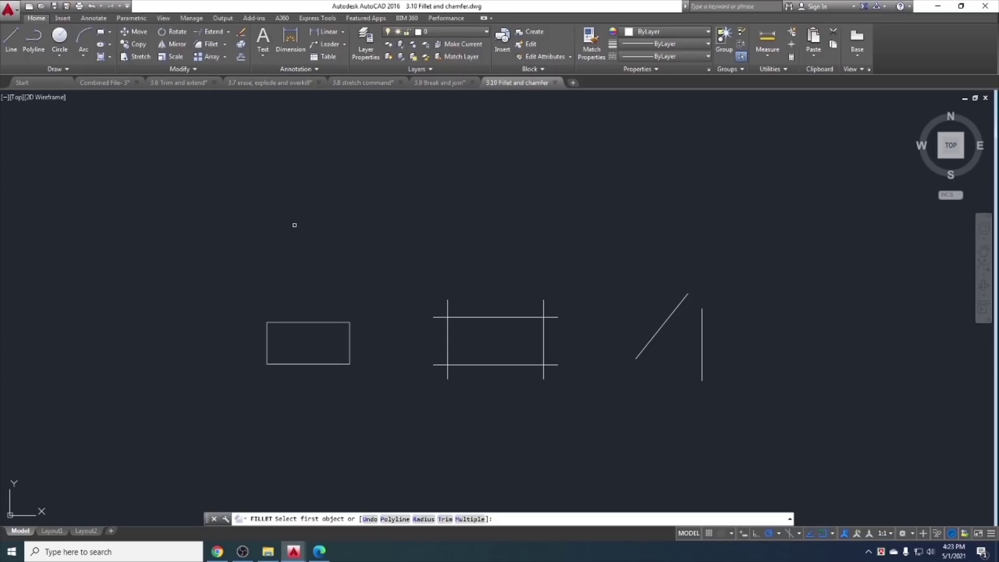
pyautogui.click(276, 322)
pyautogui.click(268, 333)
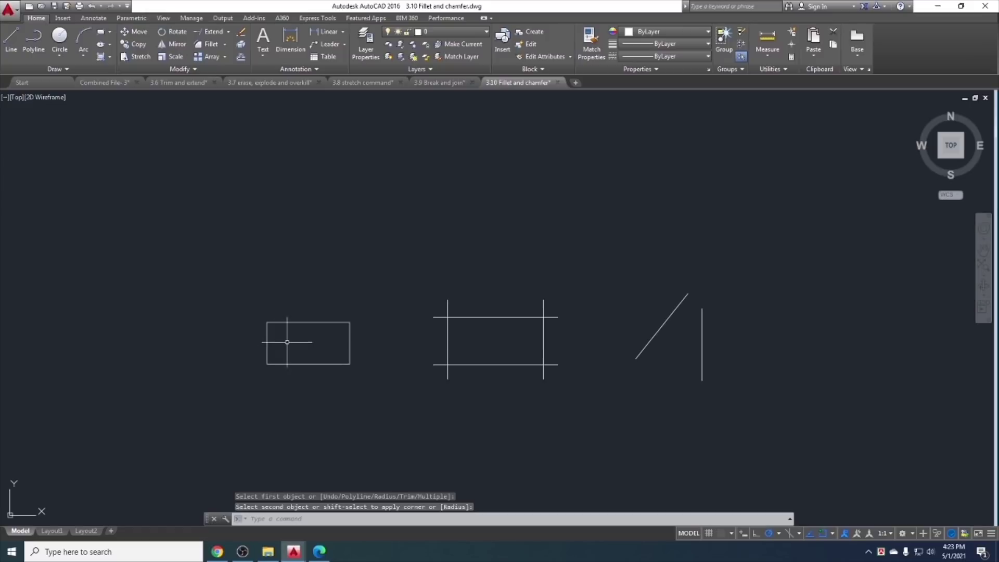
pyautogui.scroll(2, 279, 334)
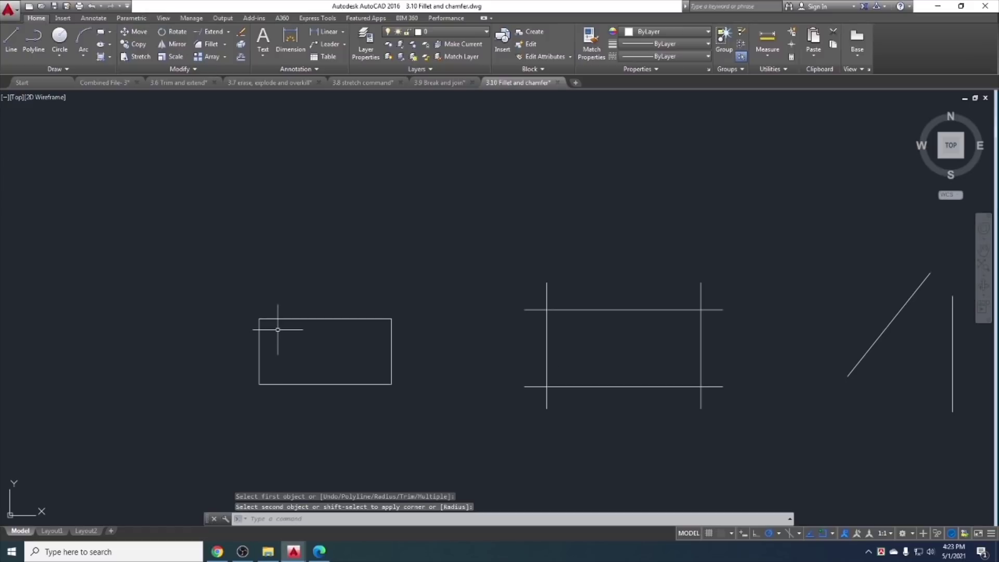
pyautogui.scroll(4, 277, 328)
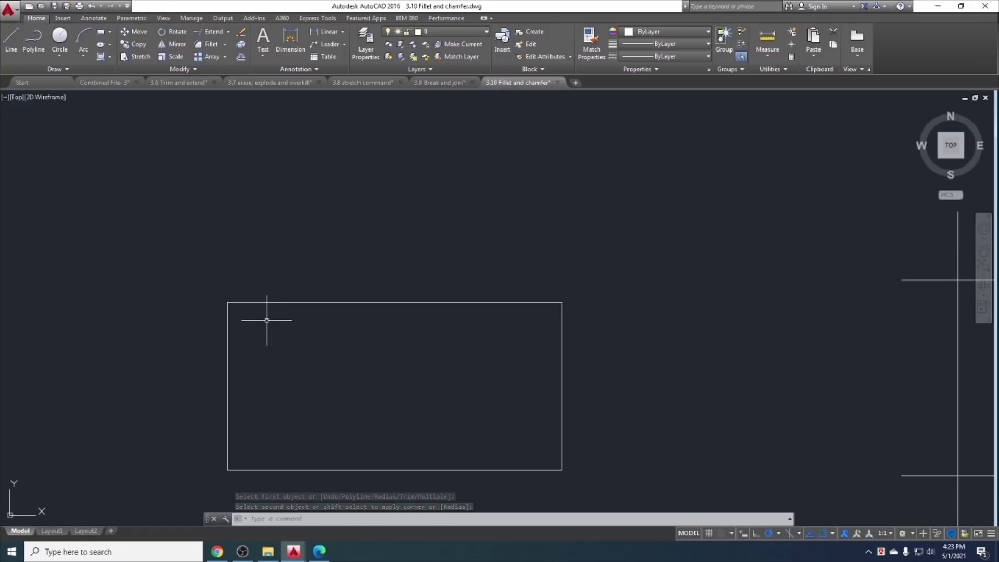
pyautogui.click(208, 46)
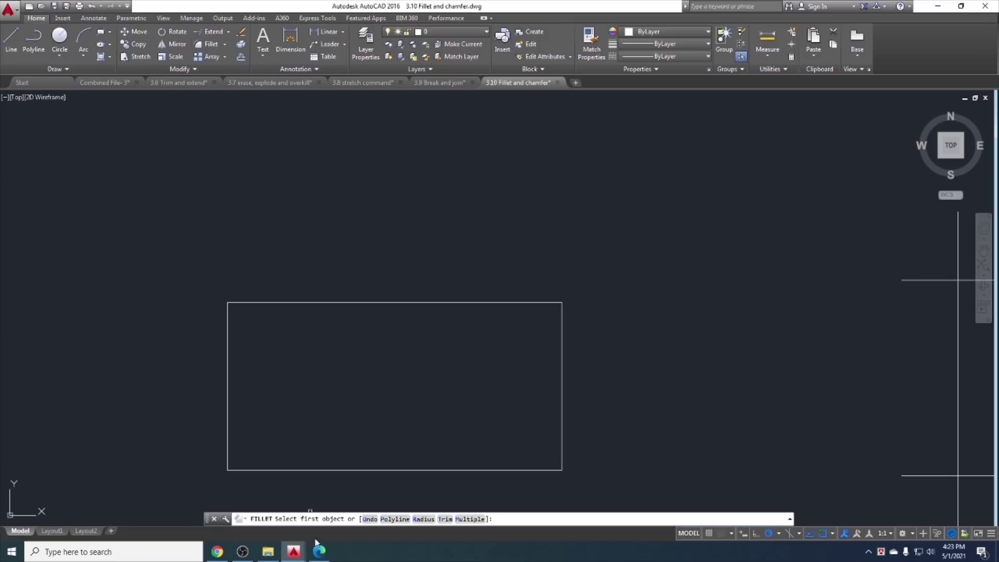
pyautogui.click(226, 331)
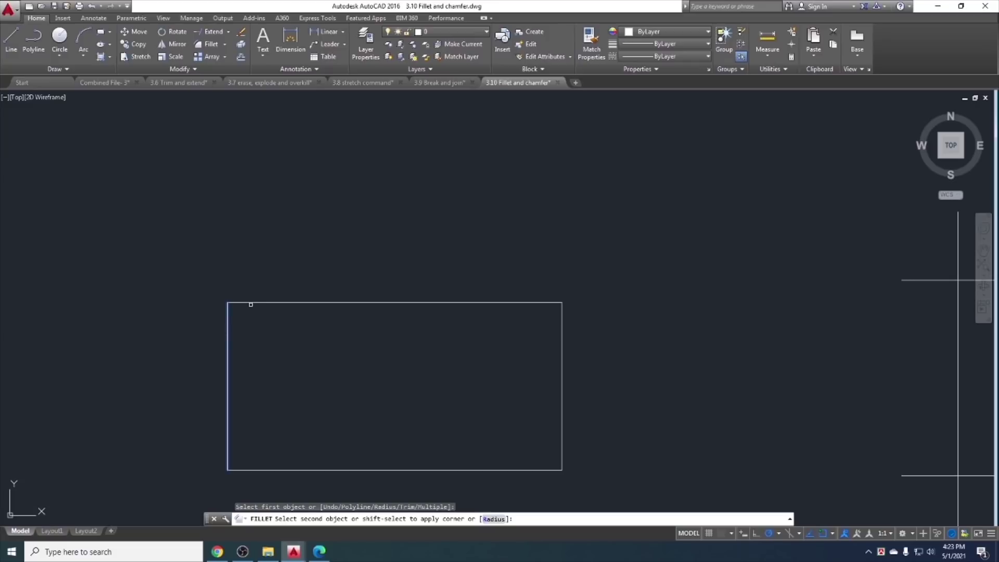
pyautogui.click(251, 303)
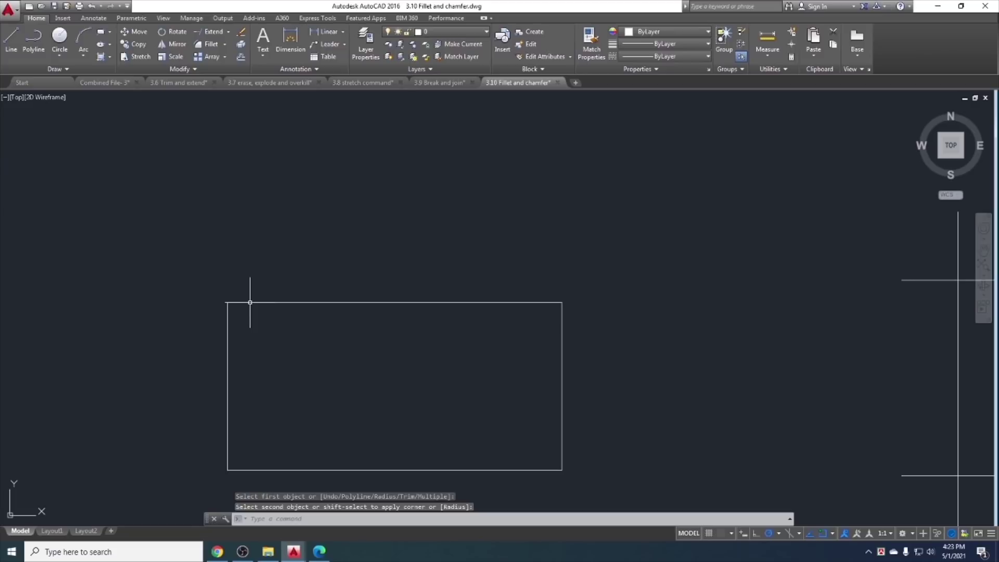
pyautogui.click(261, 333)
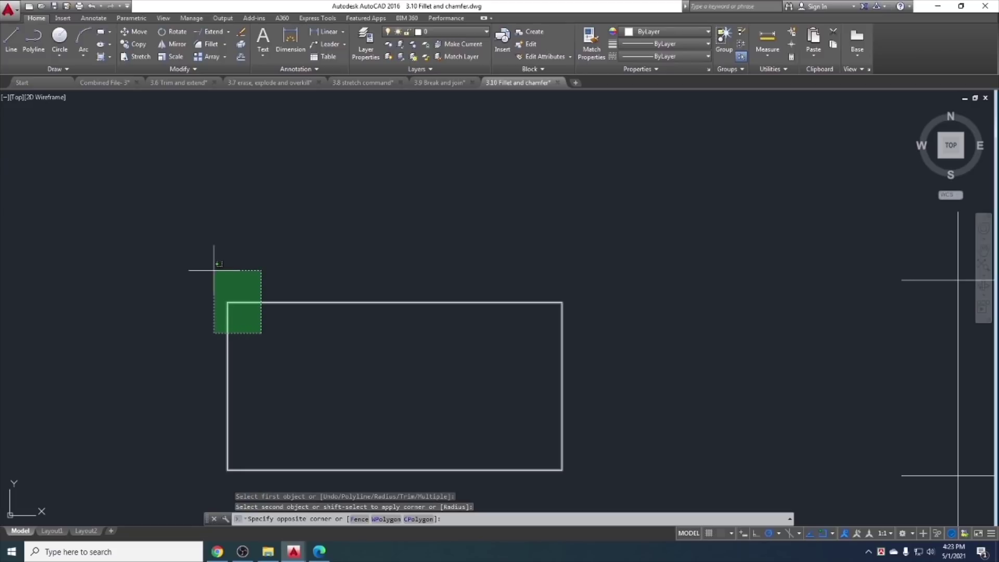
pyautogui.click(214, 270)
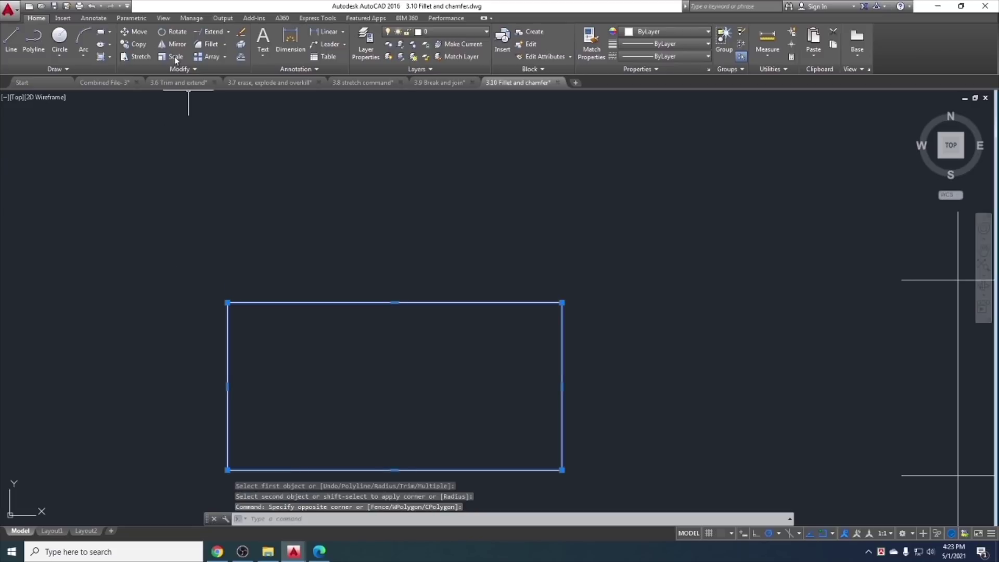
pyautogui.click(208, 44)
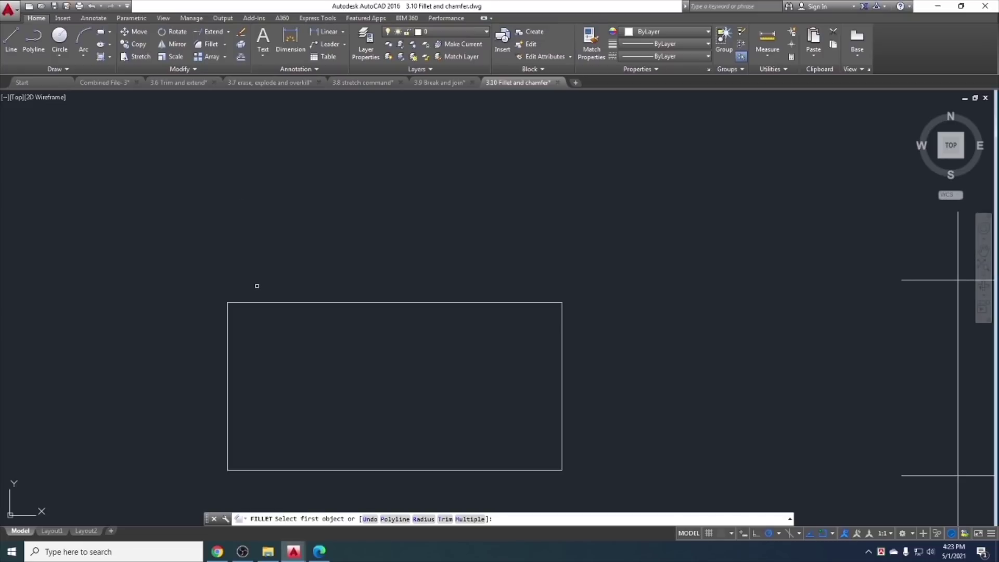
pyautogui.click(423, 518)
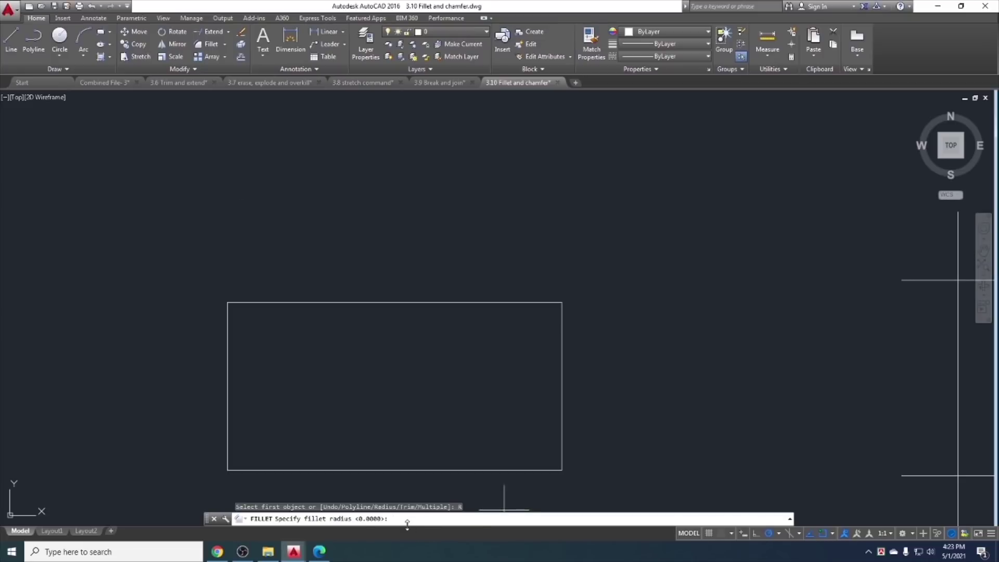
pyautogui.press('Escape')
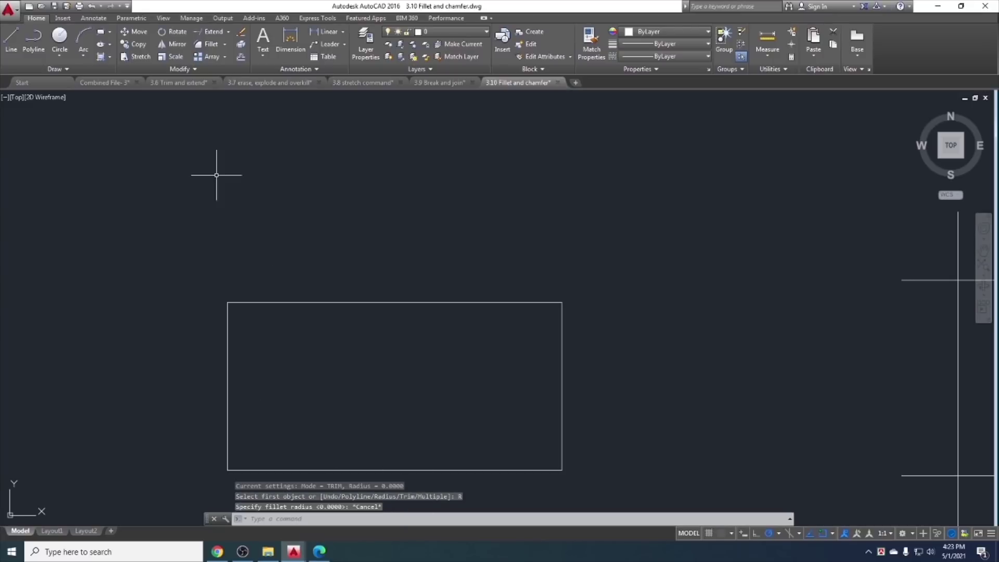
# Fillet the rectangle's top and left edges, redoing the top-left corner with radius 1
pyautogui.click(208, 44)
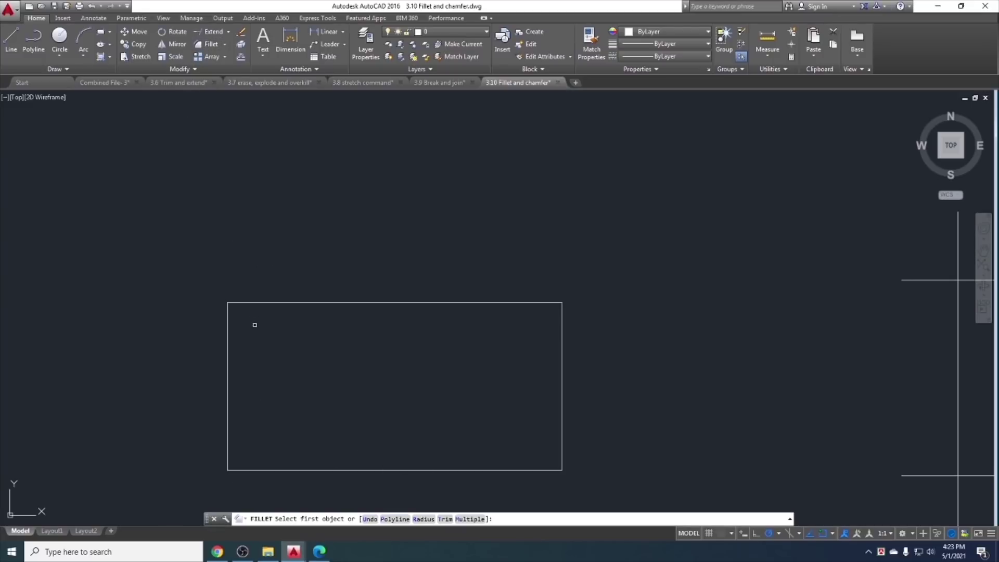
pyautogui.click(234, 302)
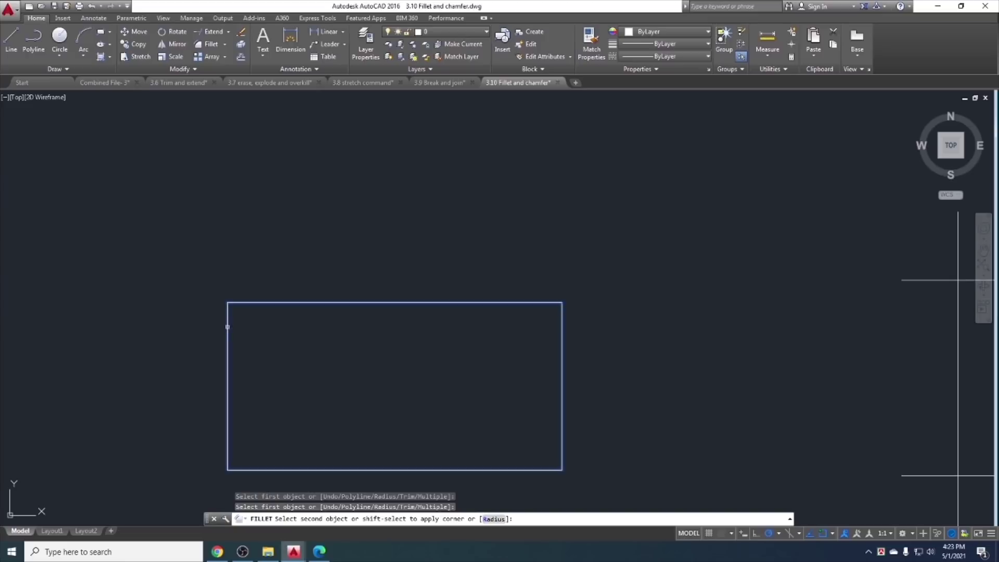
pyautogui.click(228, 327)
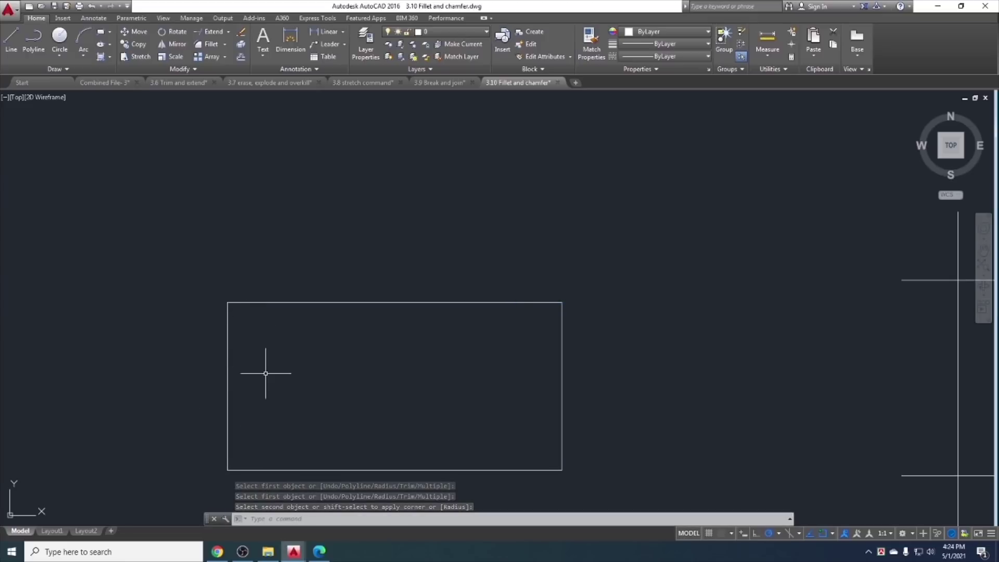
pyautogui.click(207, 43)
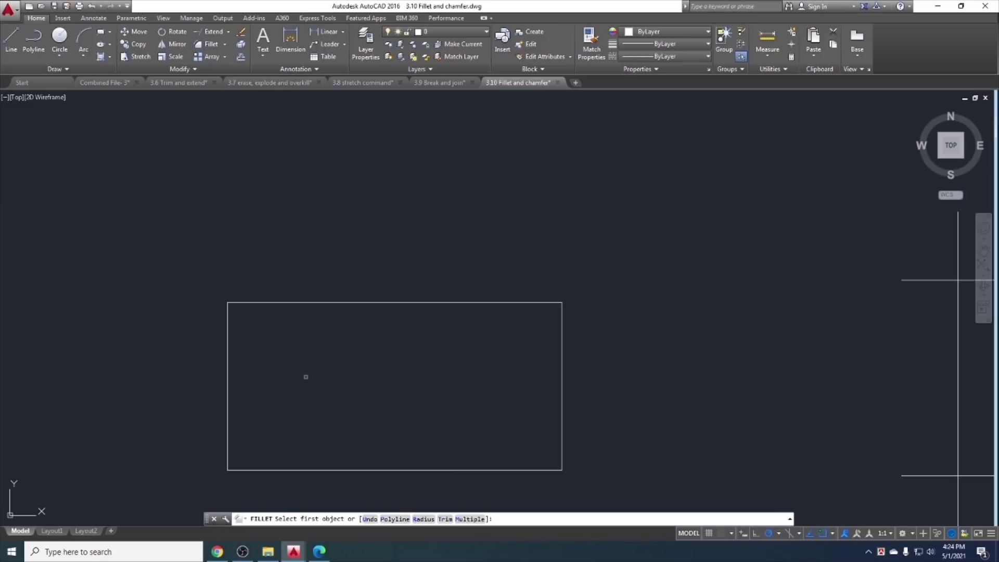
pyautogui.click(426, 520)
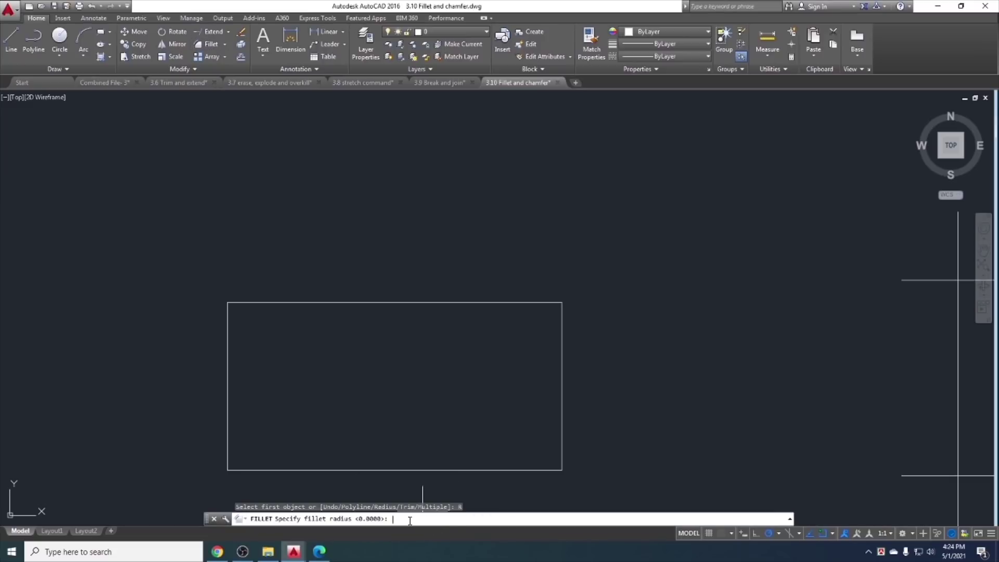
pyautogui.write('1')
pyautogui.press('Return')
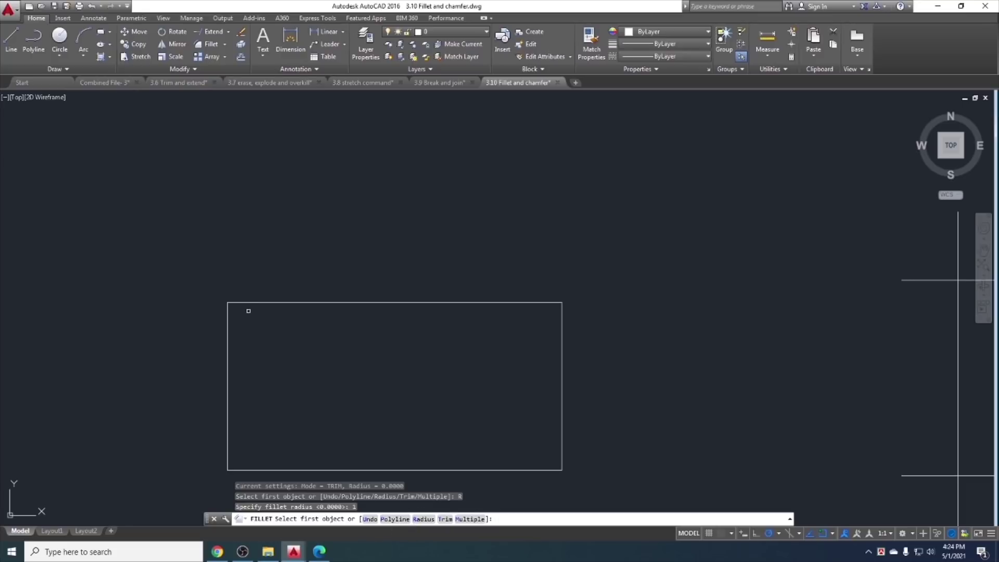
pyautogui.click(245, 303)
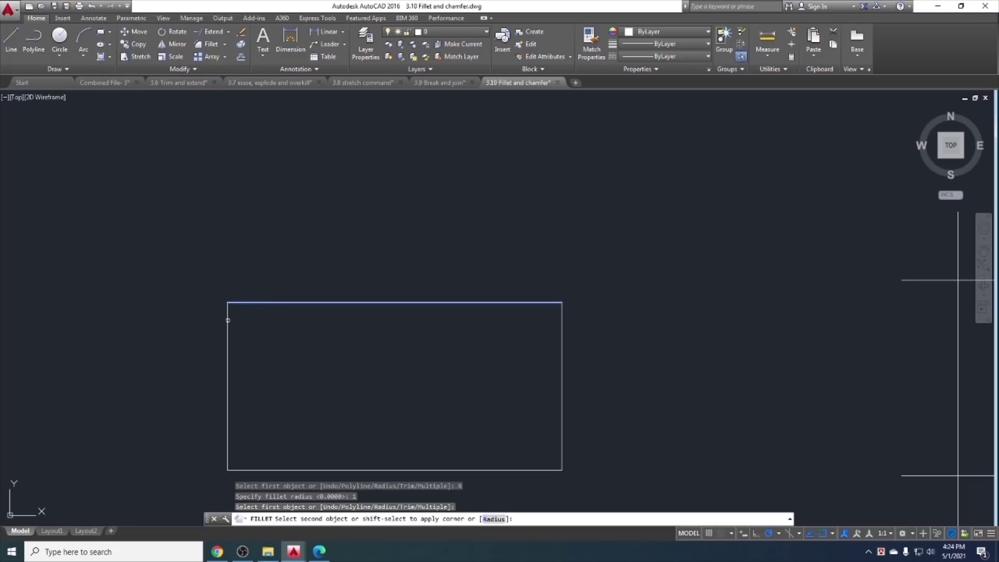
pyautogui.click(227, 320)
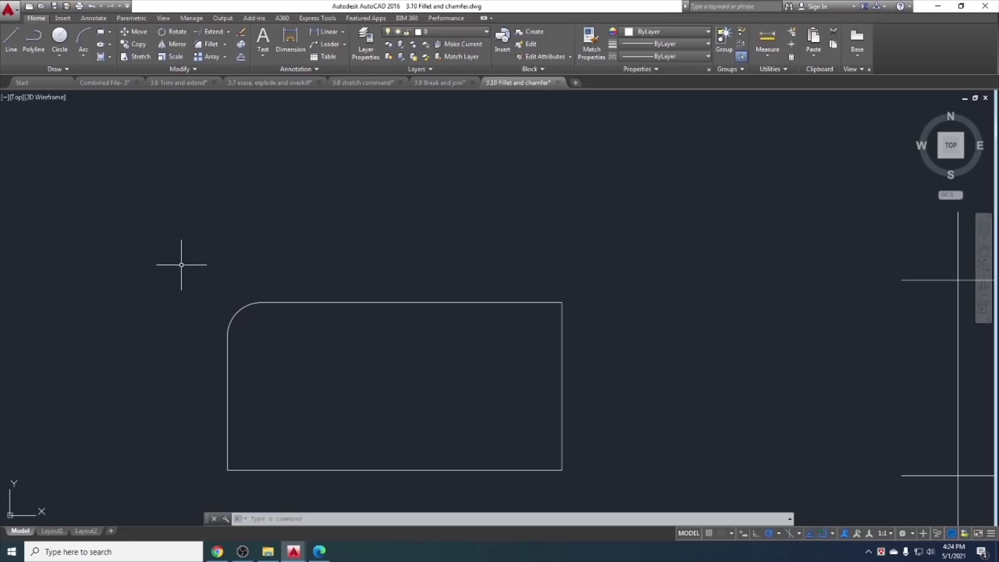
pyautogui.scroll(-2, 181, 264)
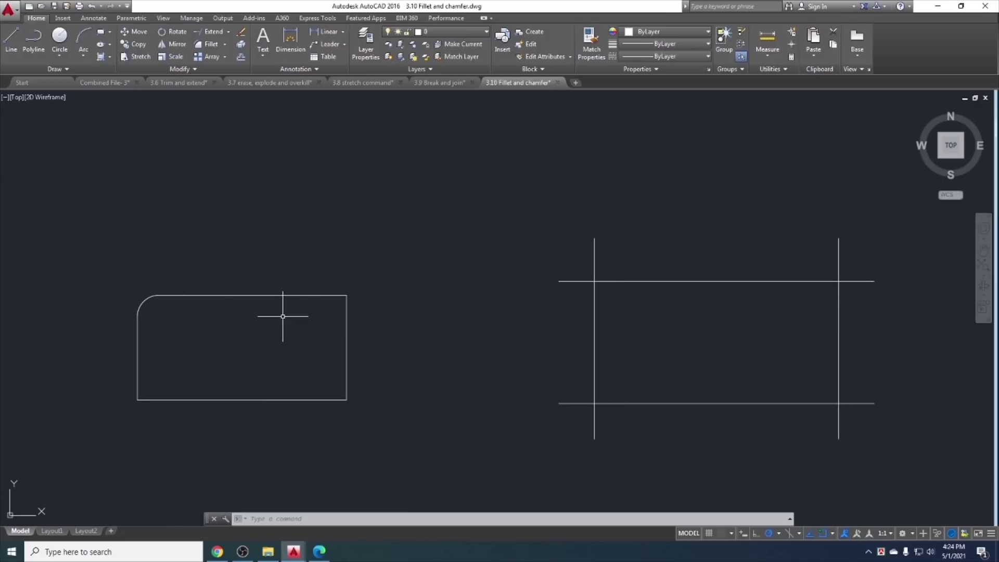
# Add a radius-1 fillet arc at the top-right corner in No Trim mode
pyautogui.click(209, 46)
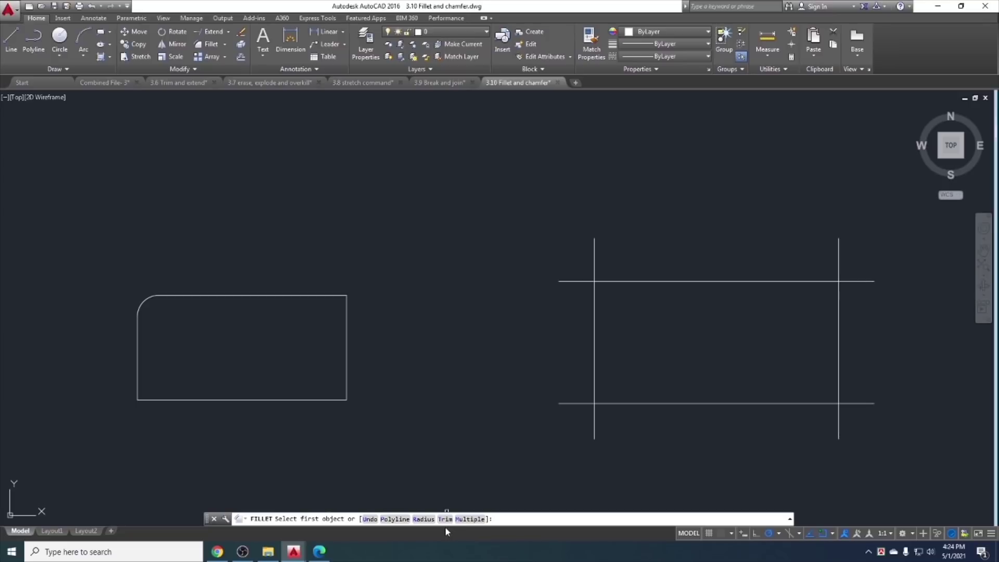
pyautogui.write('t')
pyautogui.press('Return')
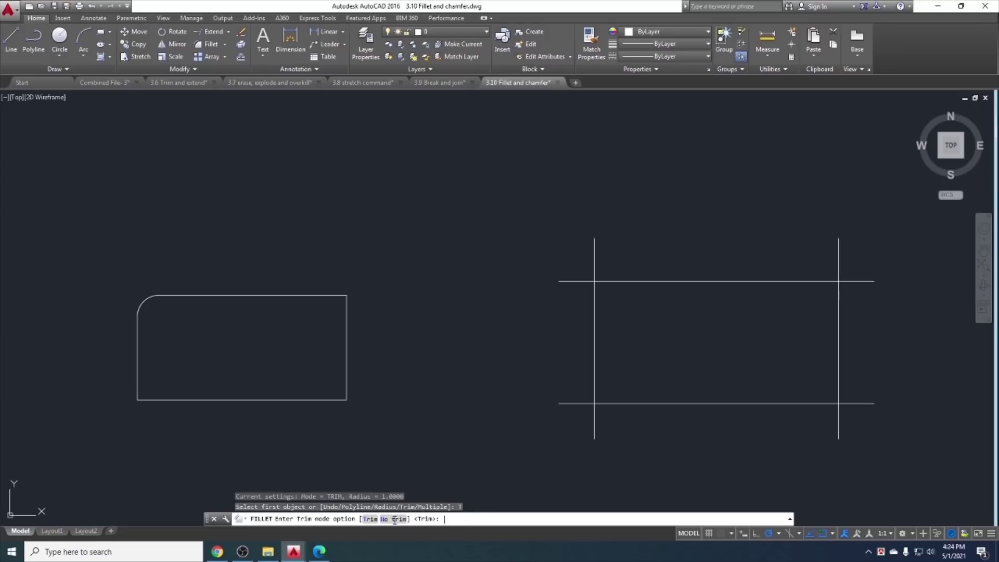
pyautogui.click(393, 519)
pyautogui.click(312, 294)
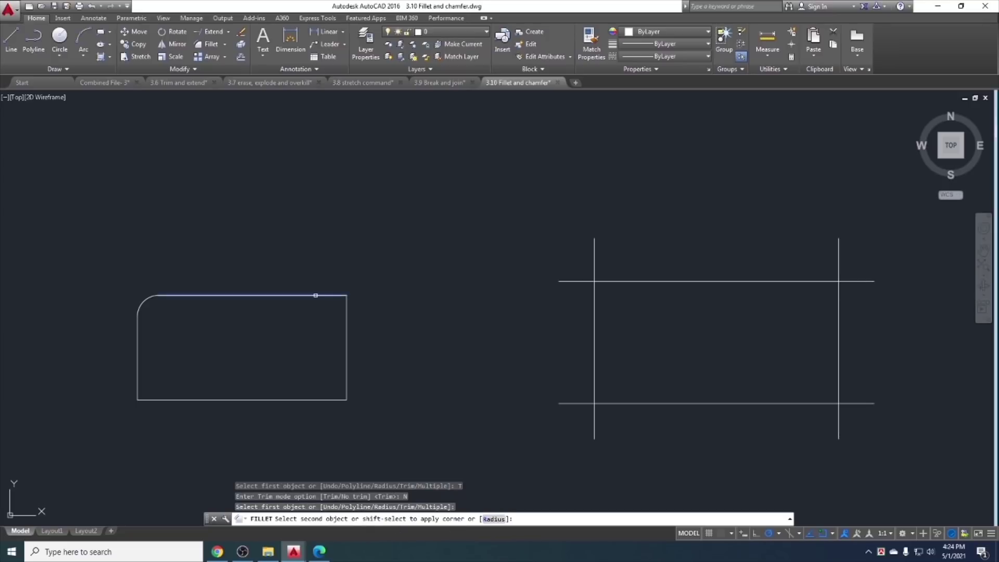
pyautogui.click(346, 336)
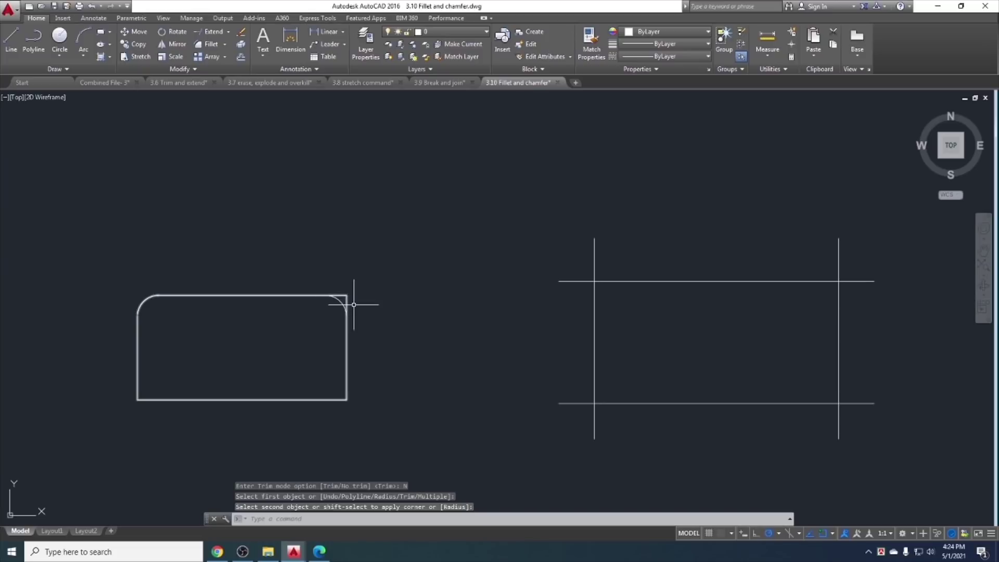
pyautogui.click(352, 296)
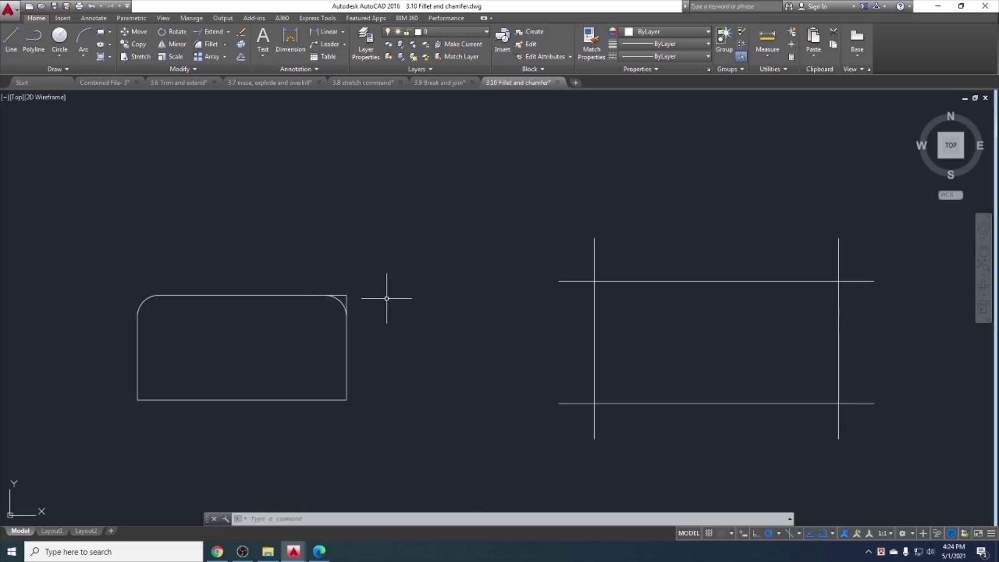
# Round the bottom-right corner with Trim mode, then start a Multiple fillet run
pyautogui.write('trim')
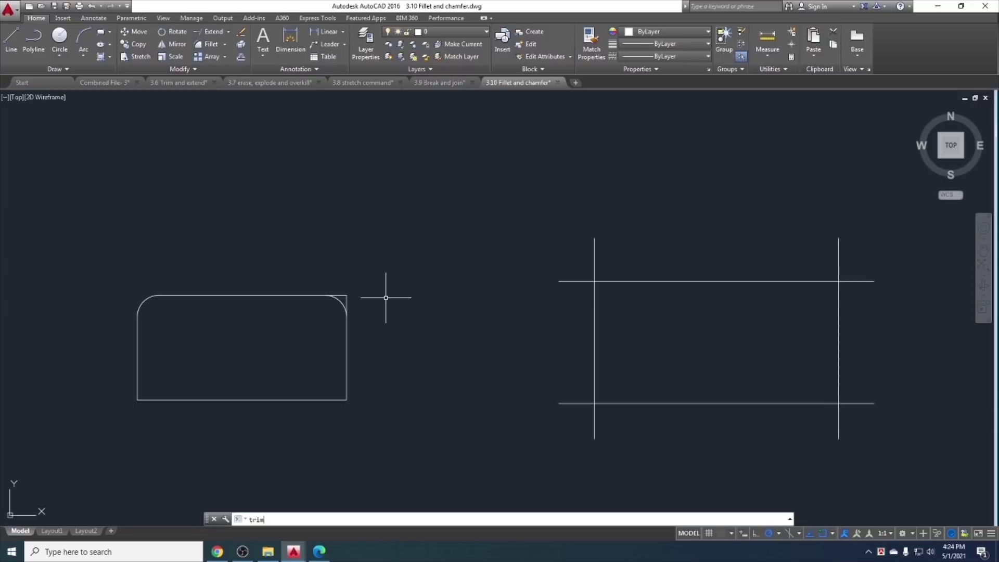
pyautogui.press('Return')
pyautogui.press('Escape')
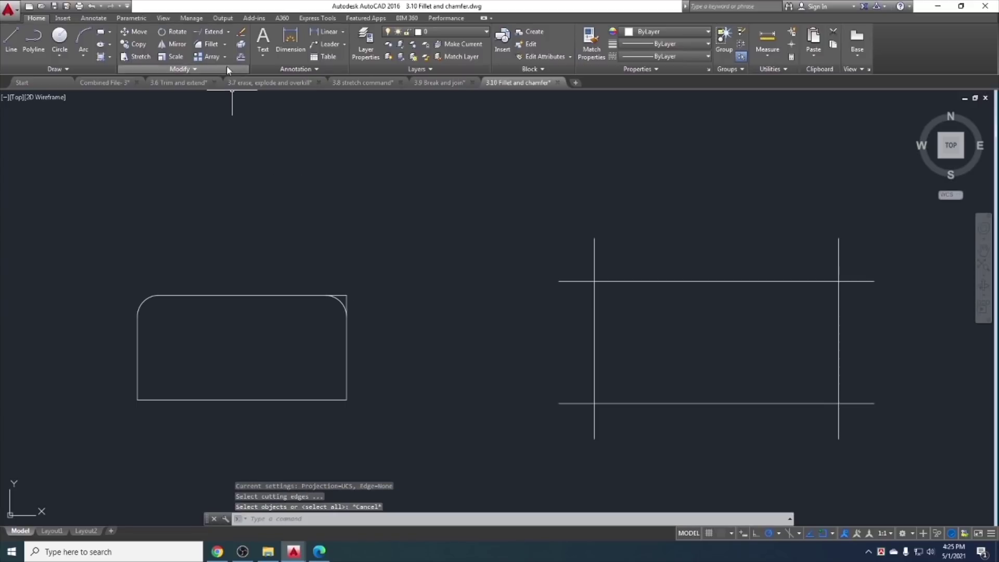
pyautogui.click(211, 43)
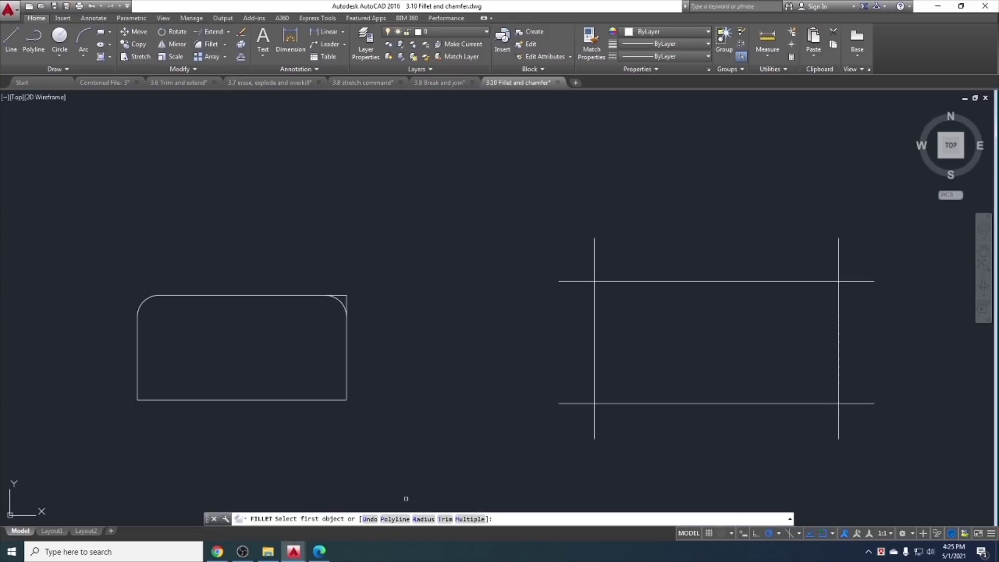
pyautogui.click(445, 519)
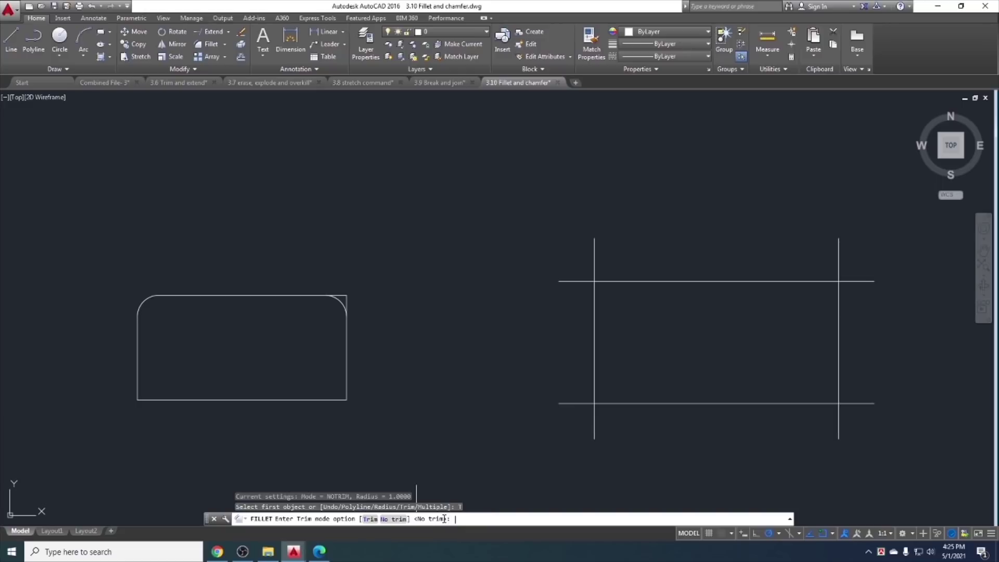
pyautogui.click(369, 519)
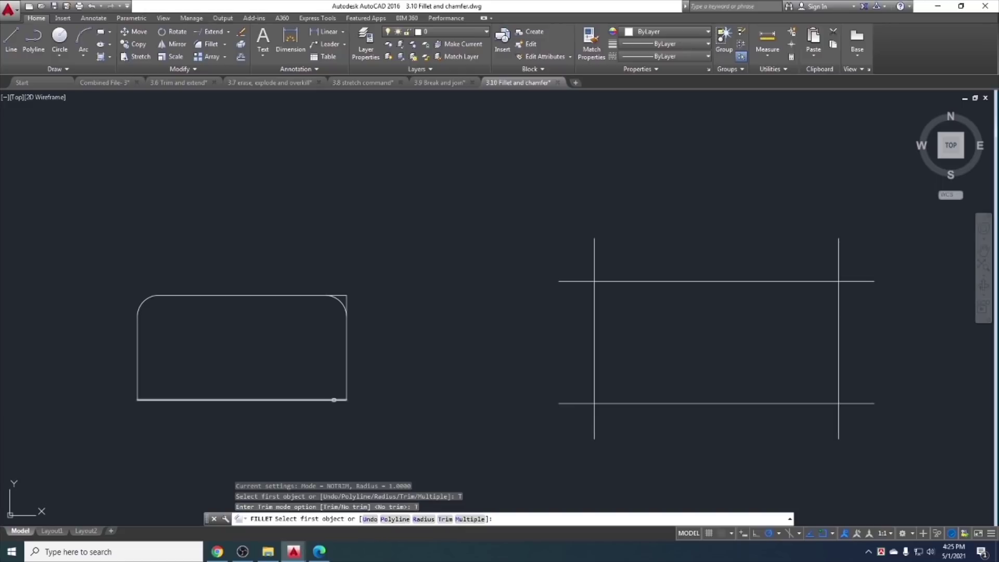
pyautogui.click(334, 400)
pyautogui.click(346, 390)
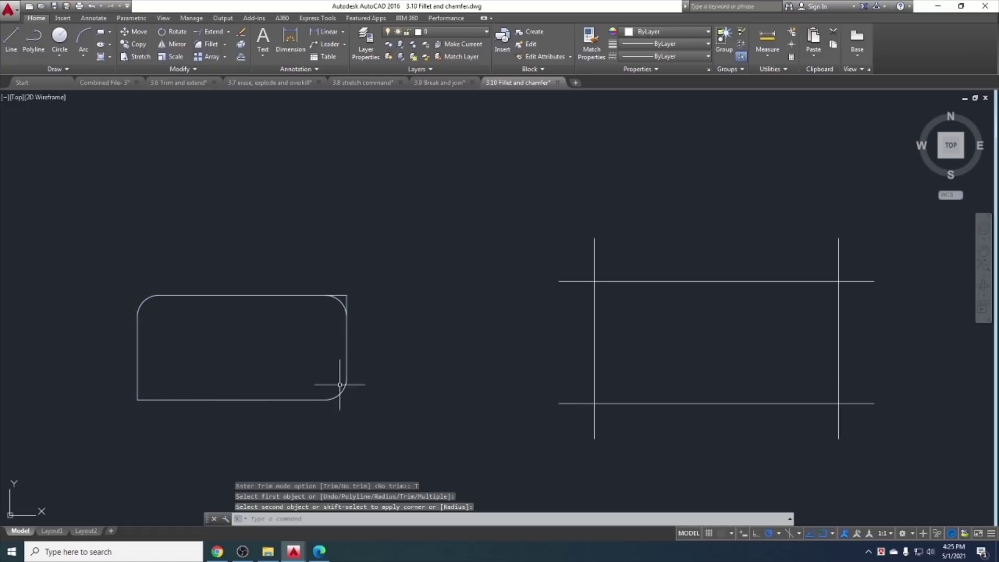
pyautogui.click(205, 45)
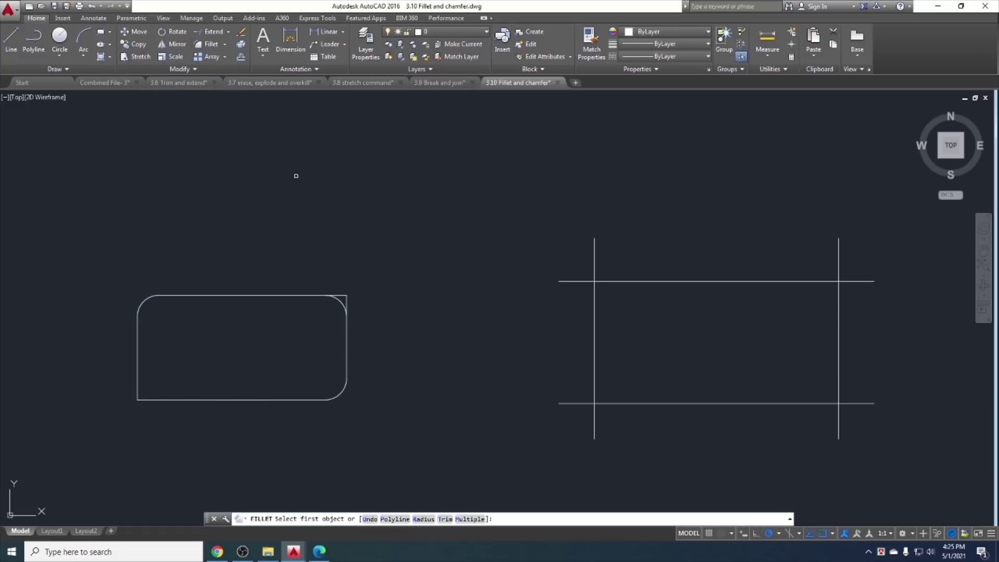
pyautogui.click(469, 520)
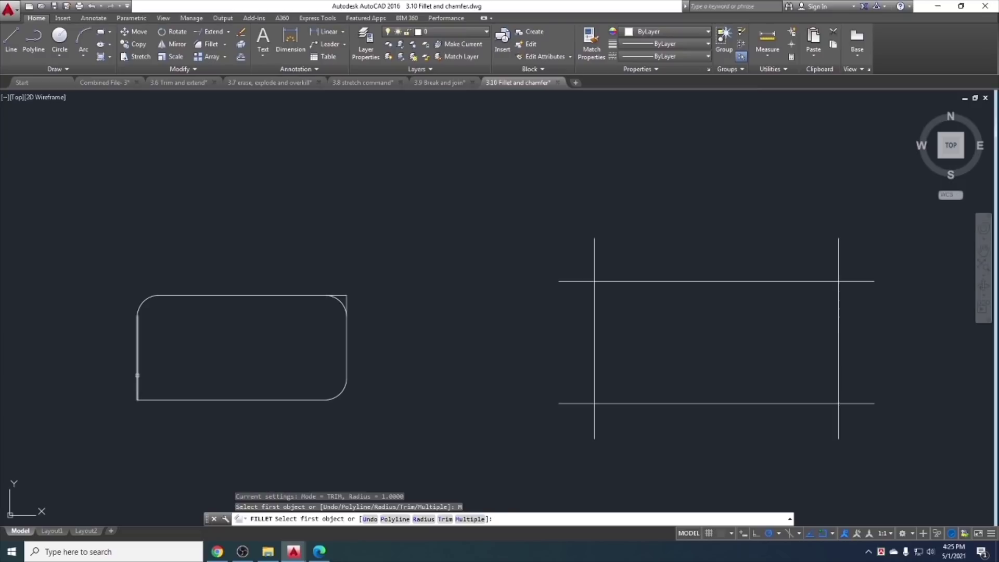
# Fillet the rectangle's bottom-left corner and two corners of the crossing lines
pyautogui.click(138, 374)
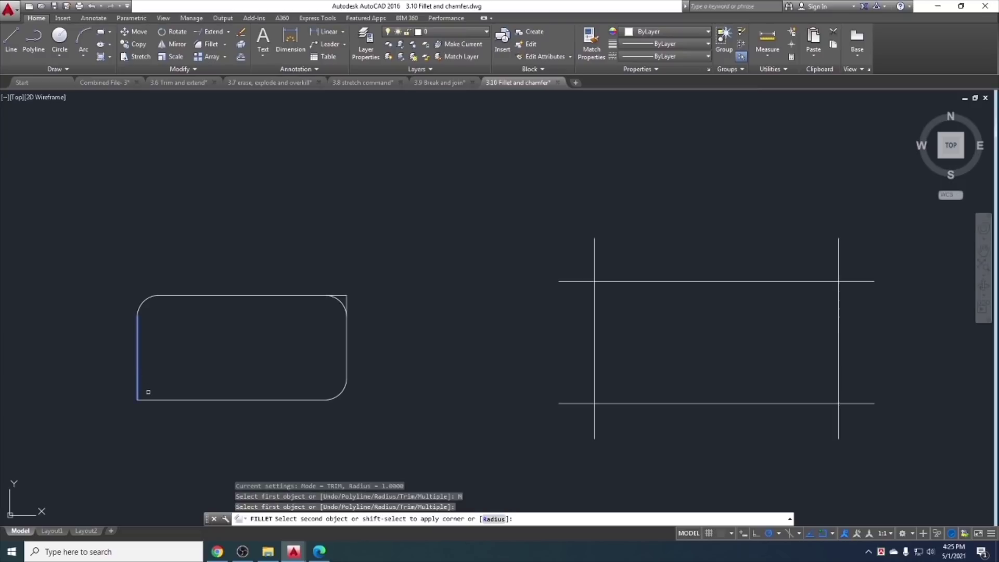
pyautogui.click(149, 399)
pyautogui.scroll(-2, 226, 374)
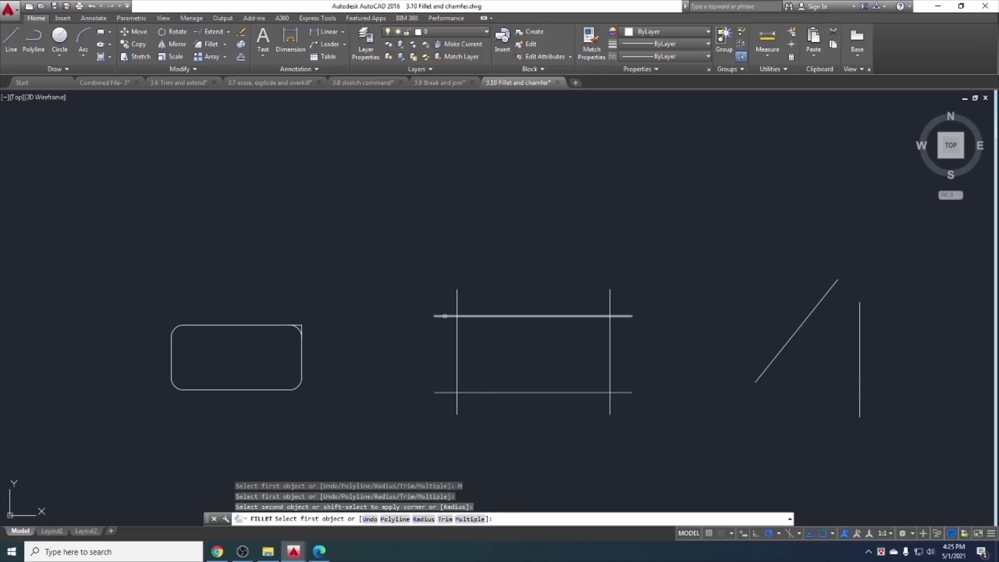
pyautogui.click(445, 315)
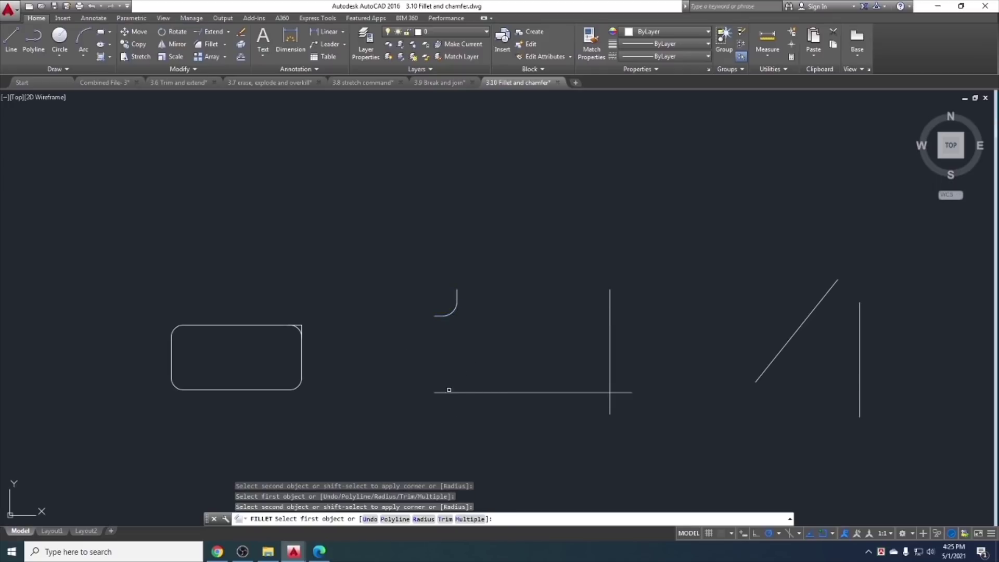
pyautogui.click(440, 393)
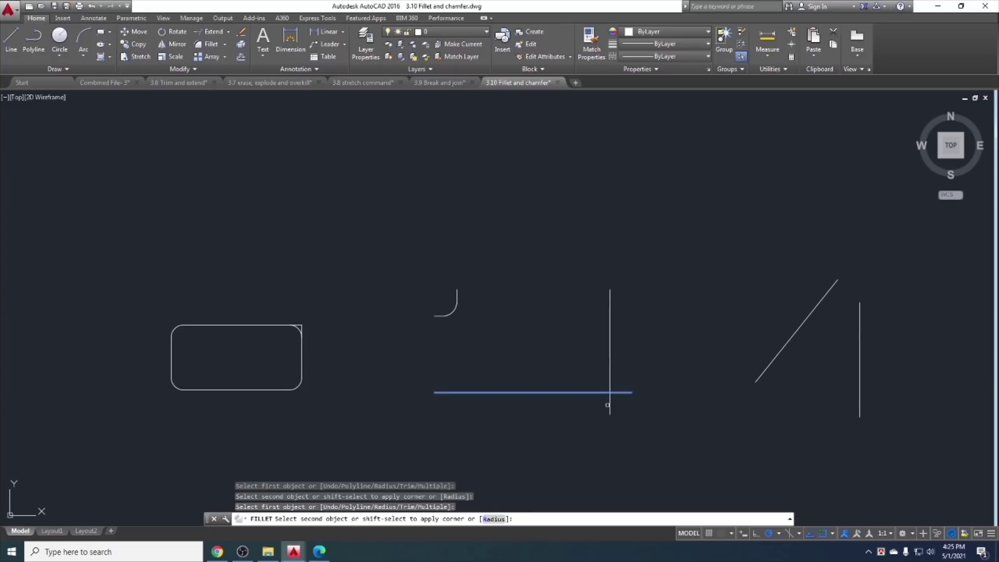
pyautogui.click(611, 351)
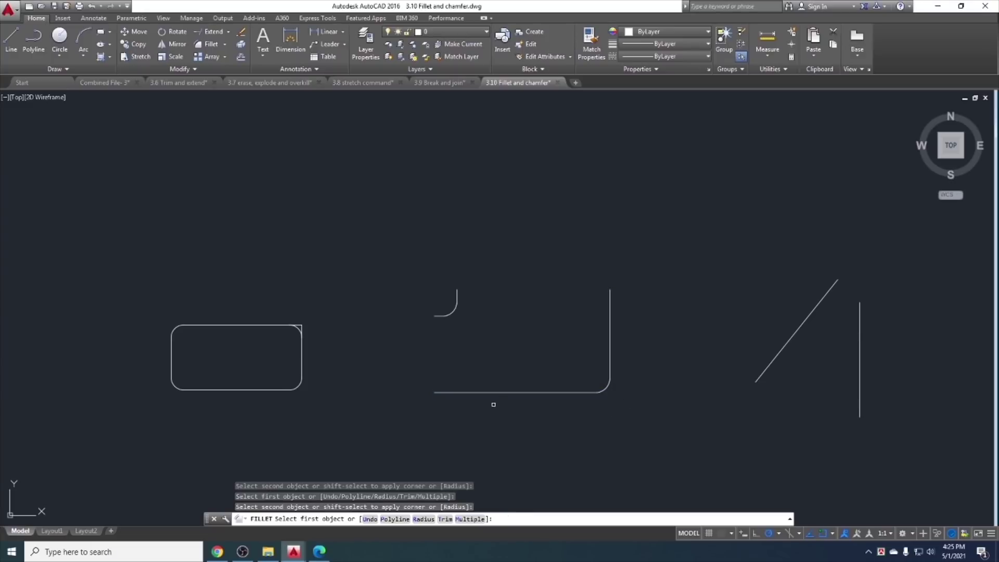
# Undo those fillets, leaving only the rectangle's top-left corner rounded
pyautogui.hotkey('ctrl', 'z')
pyautogui.hotkey('ctrl', 'z')
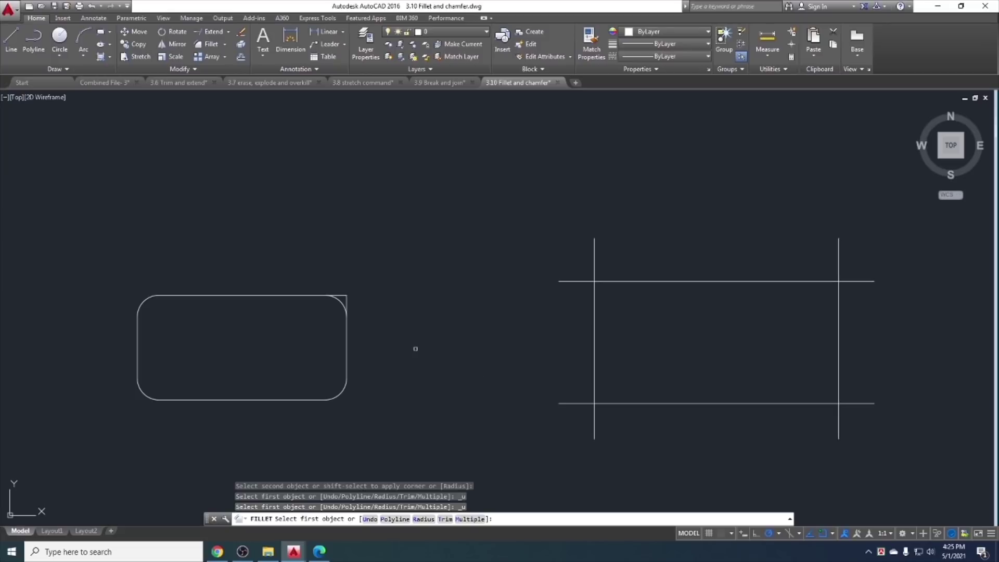
pyautogui.hotkey('ctrl', 'z')
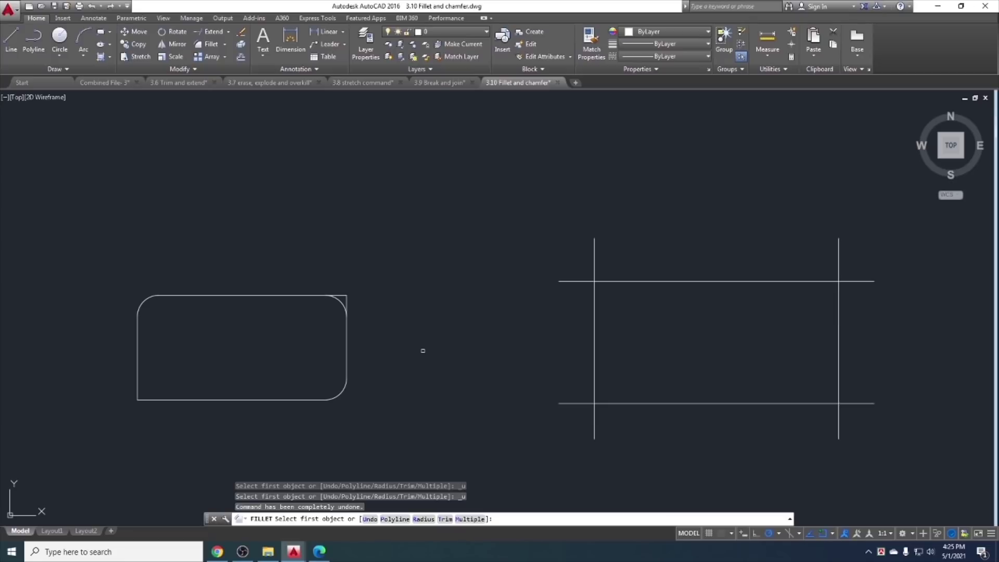
pyautogui.hotkey('ctrl', 'z')
pyautogui.press('Escape')
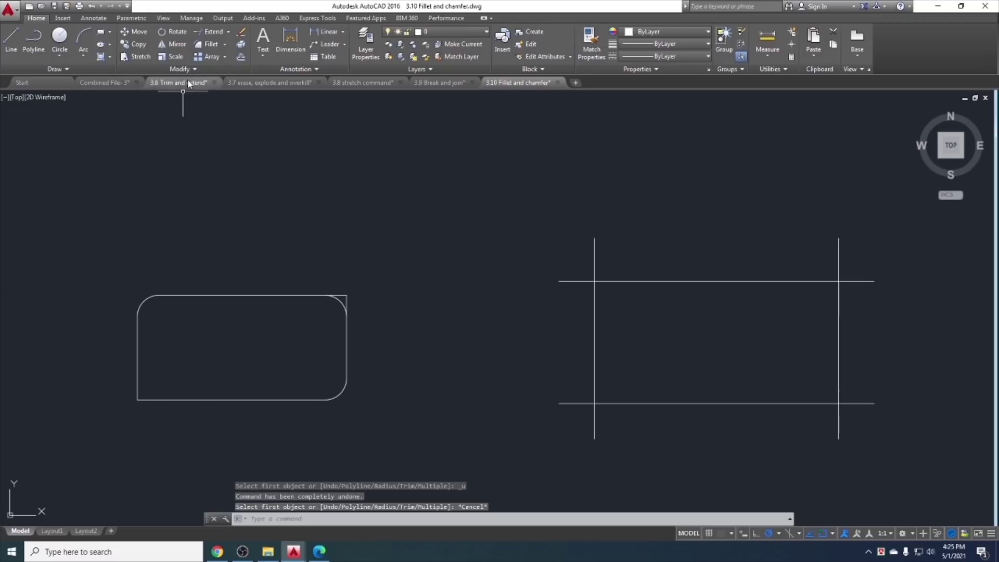
pyautogui.hotkey('ctrl', 'z')
pyautogui.hotkey('ctrl', 'z')
pyautogui.hotkey('ctrl', 'z')
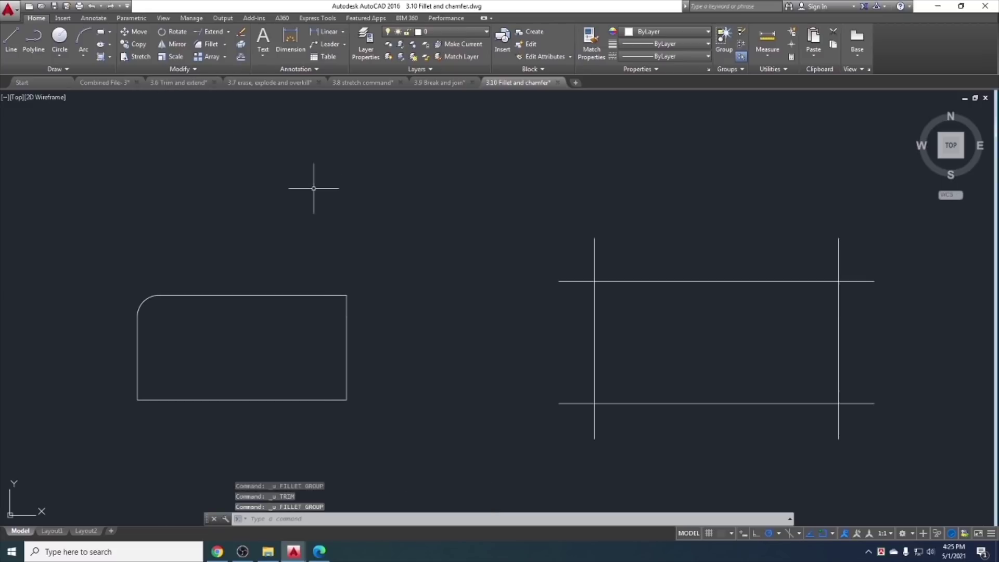
pyautogui.hotkey('ctrl', 'z')
pyautogui.hotkey('ctrl', 'z')
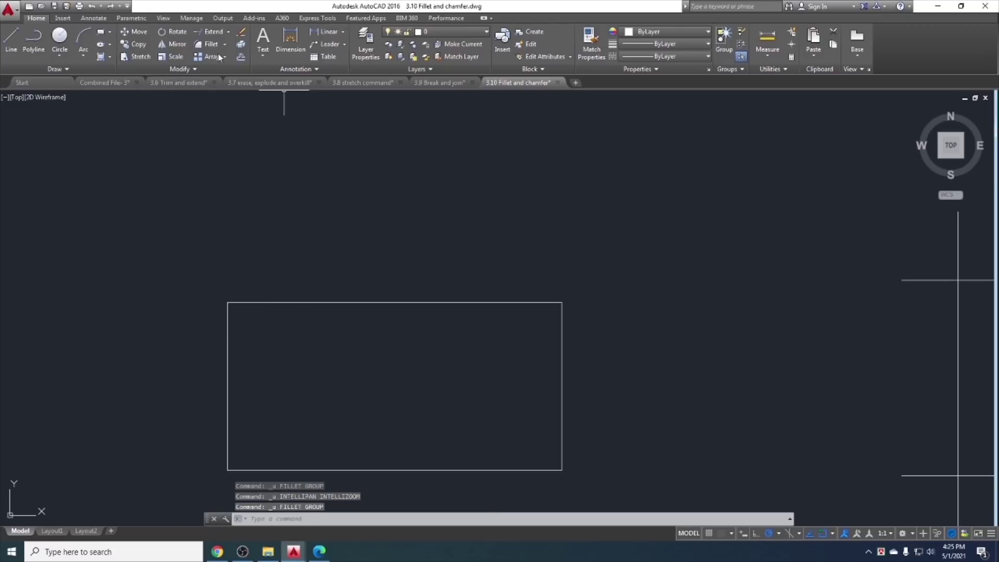
# Switch to Chamfer and try it on the rectangle's top and left edges
pyautogui.click(224, 44)
pyautogui.click(234, 87)
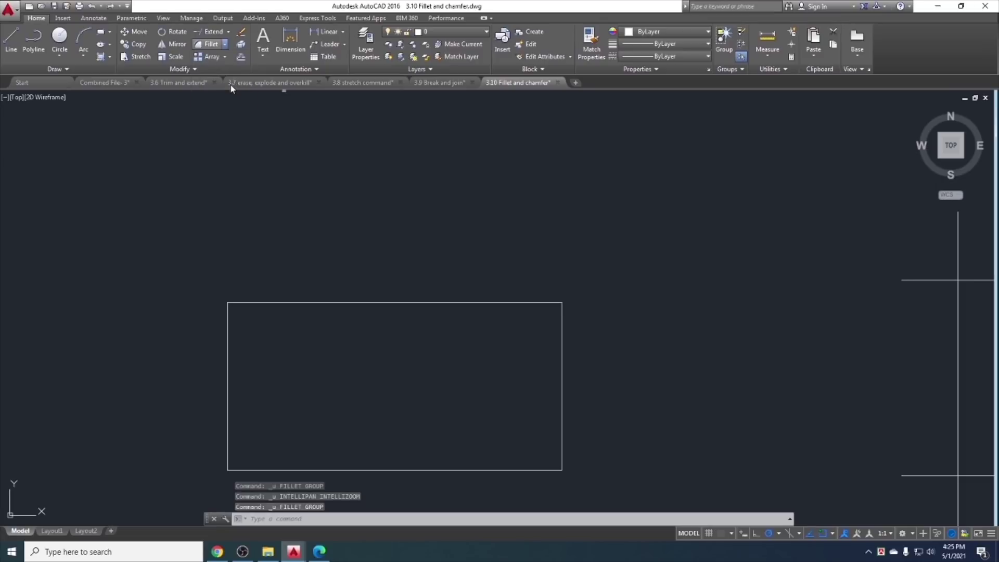
pyautogui.click(263, 304)
pyautogui.click(226, 333)
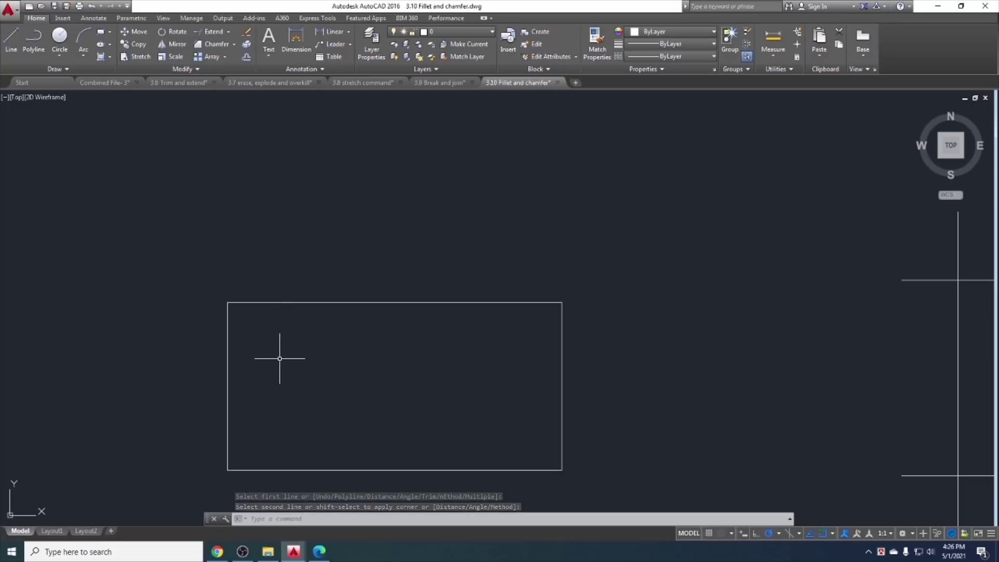
# Set both chamfer distances to 1
pyautogui.click(213, 43)
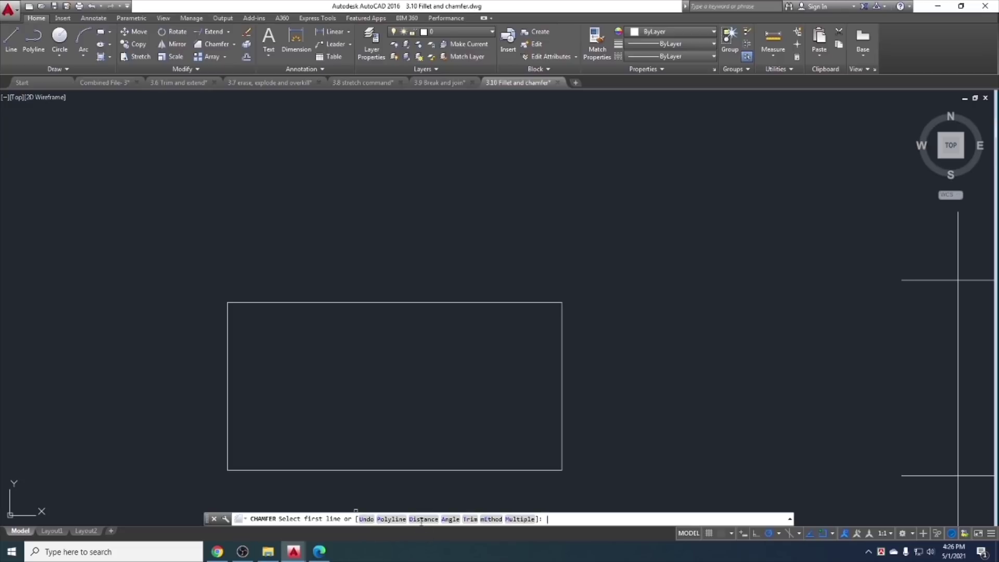
pyautogui.write('d')
pyautogui.press('Return')
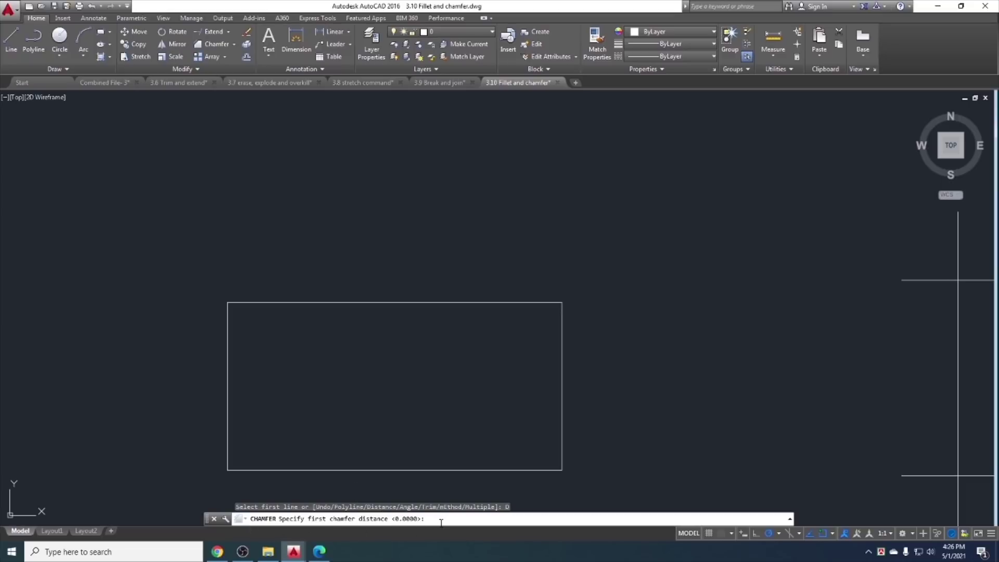
pyautogui.write('1')
pyautogui.press('Return')
pyautogui.write('1')
pyautogui.press('Return')
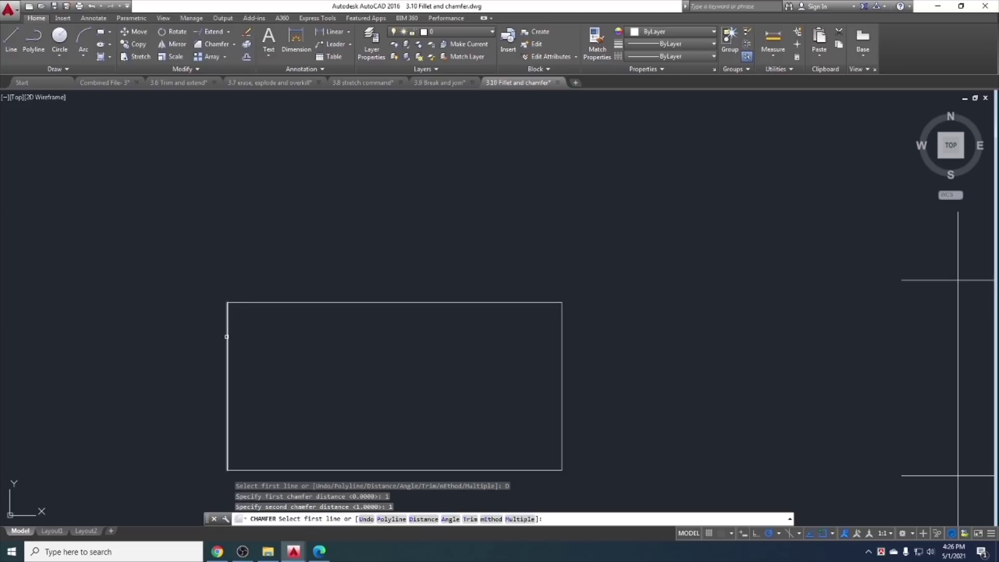
# Chamfer the rectangle's top-left and bottom-left corners at 1 by 1
pyautogui.click(227, 330)
pyautogui.click(257, 305)
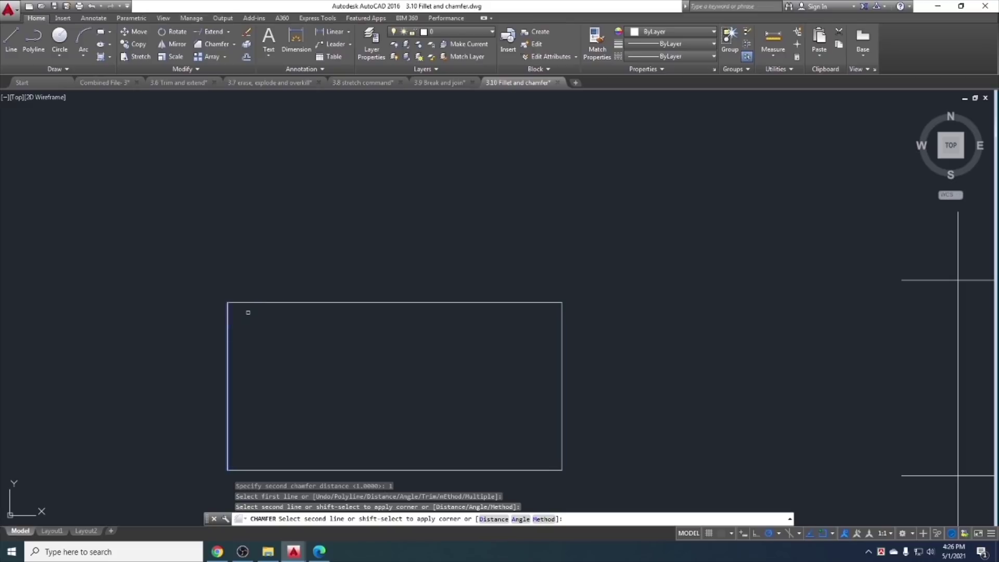
pyautogui.click(258, 303)
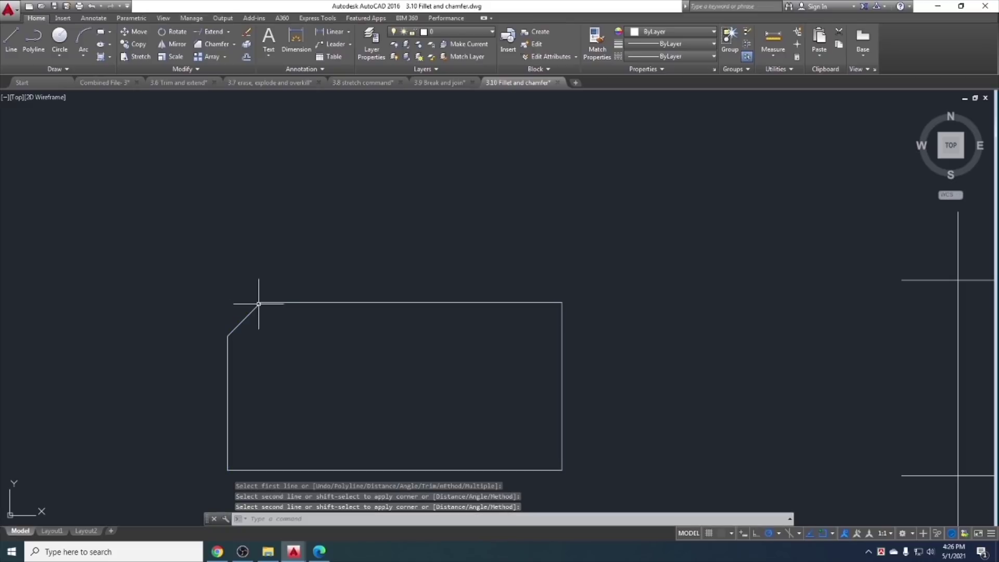
pyautogui.press('Return')
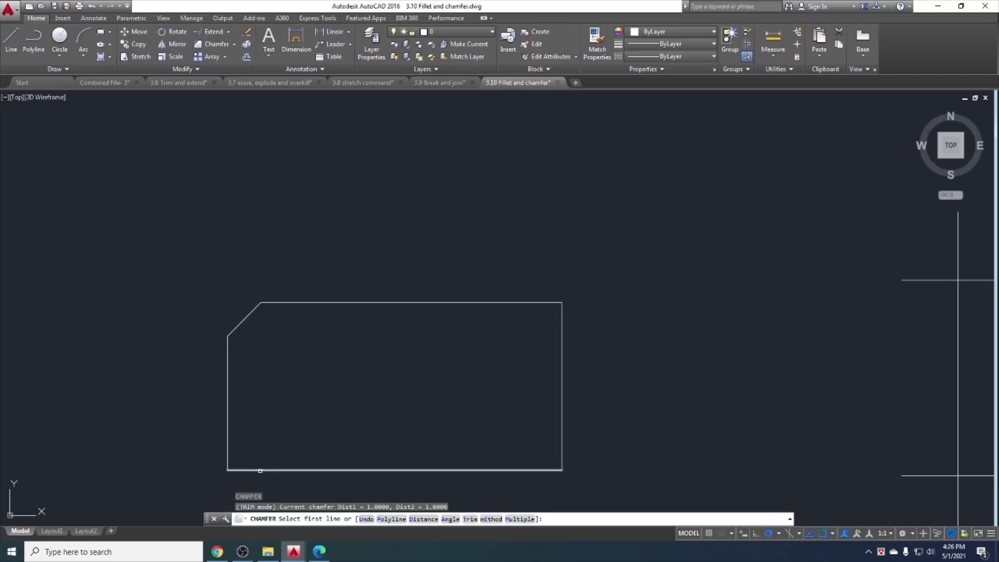
pyautogui.click(259, 470)
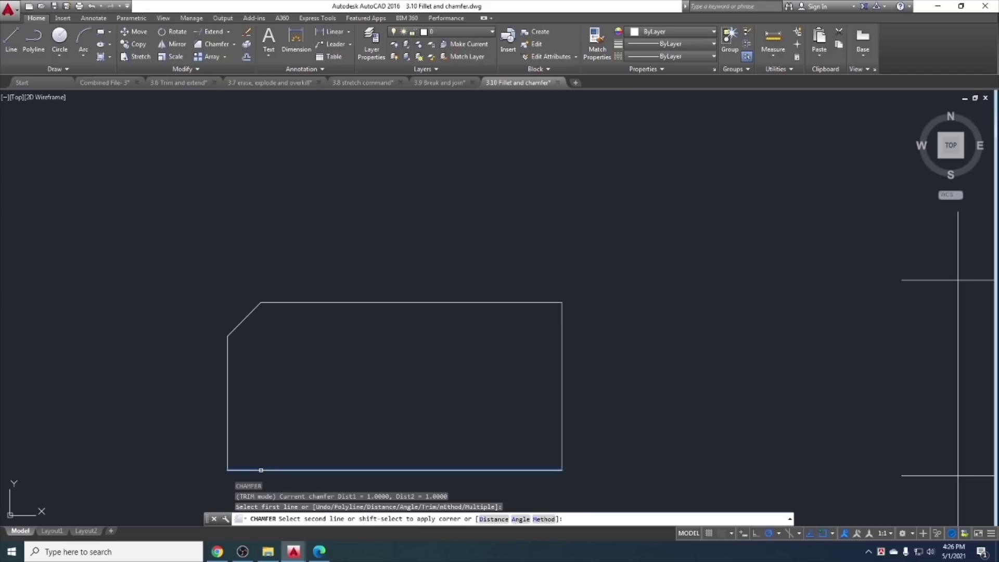
pyautogui.click(228, 439)
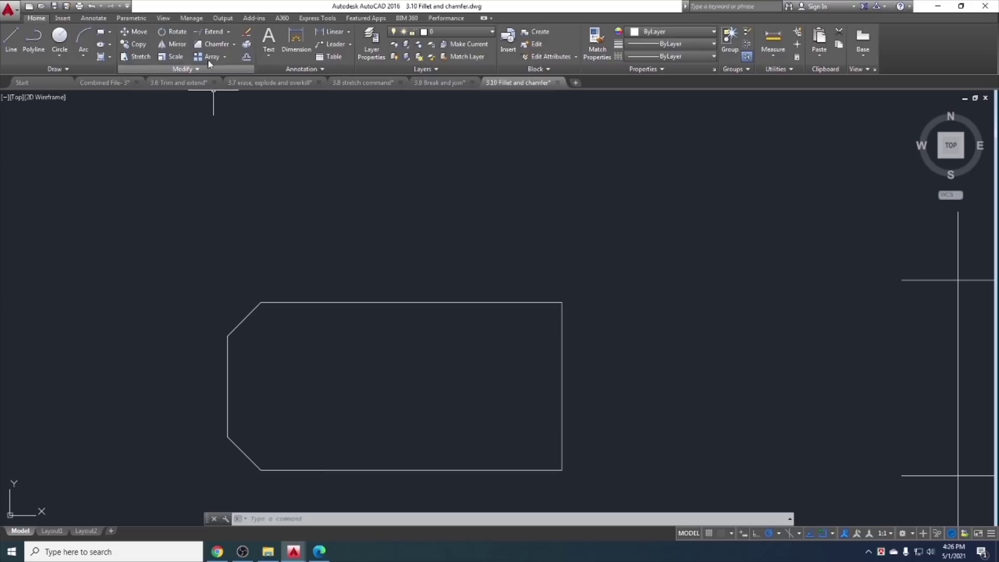
pyautogui.click(208, 43)
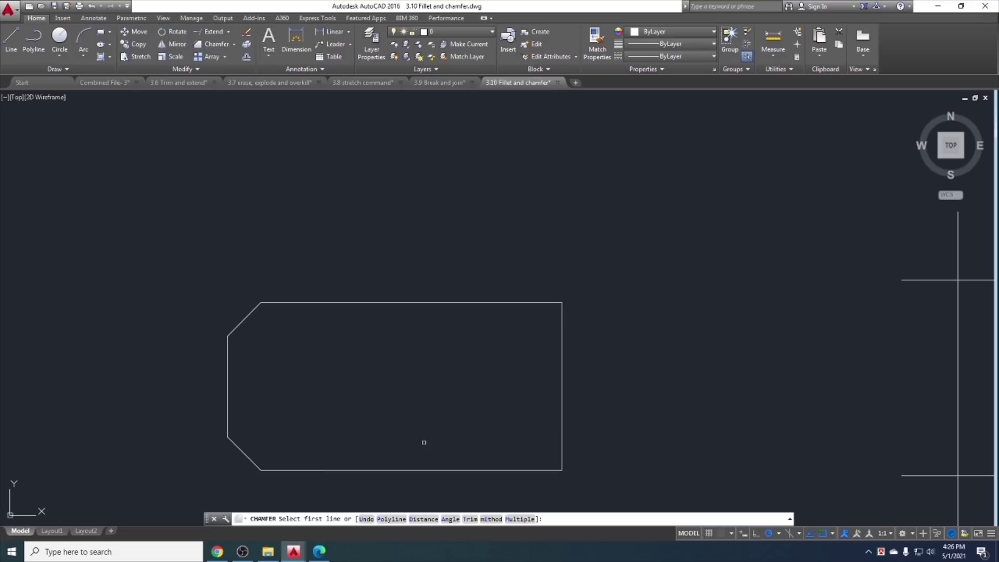
pyautogui.click(429, 518)
pyautogui.write('1')
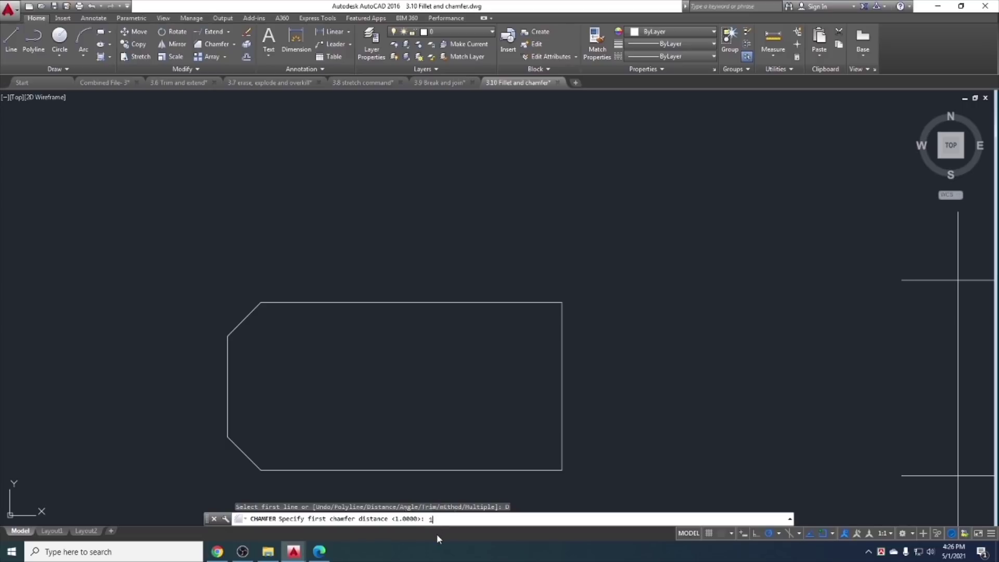
pyautogui.press('Return')
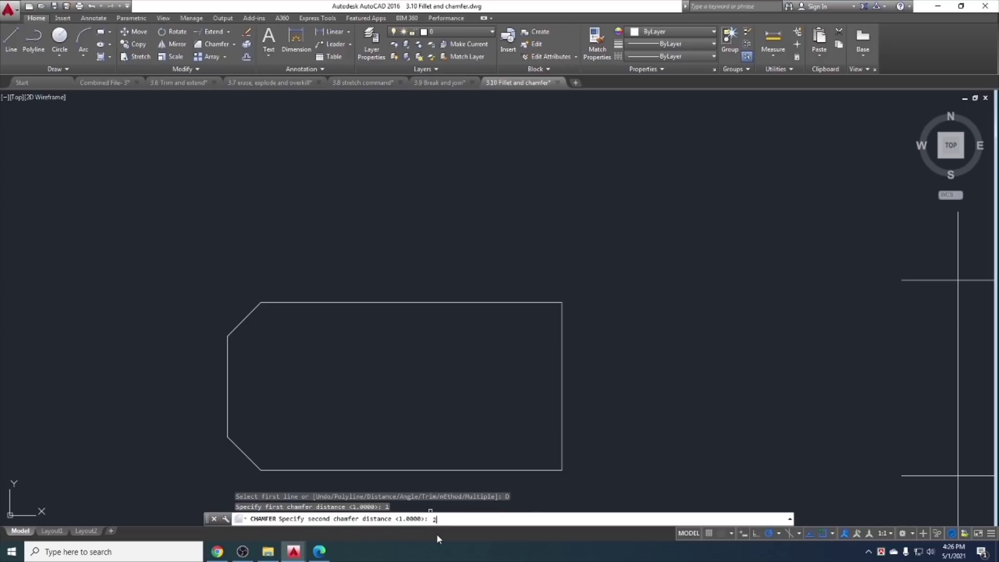
pyautogui.write('2')
pyautogui.press('Return')
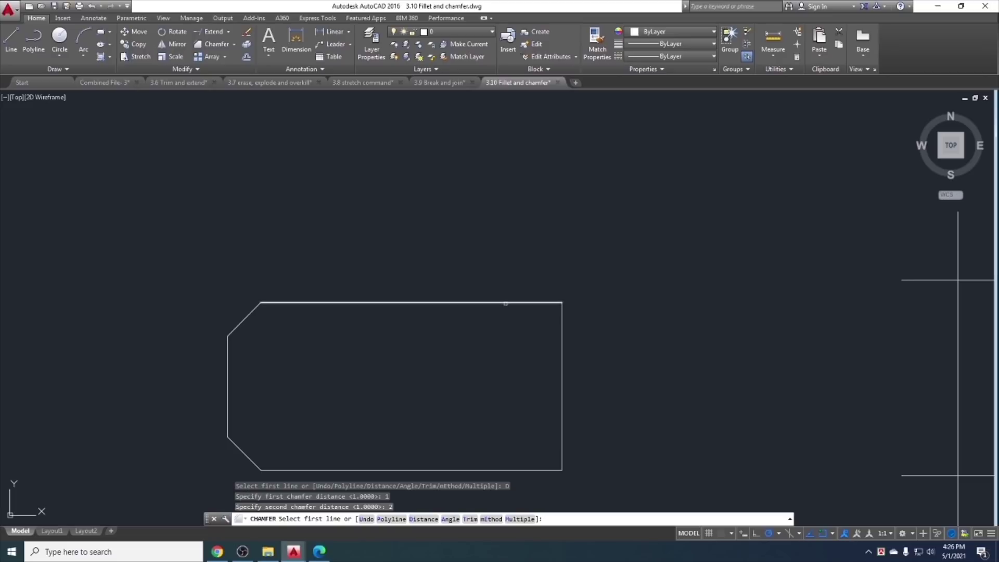
pyautogui.click(503, 304)
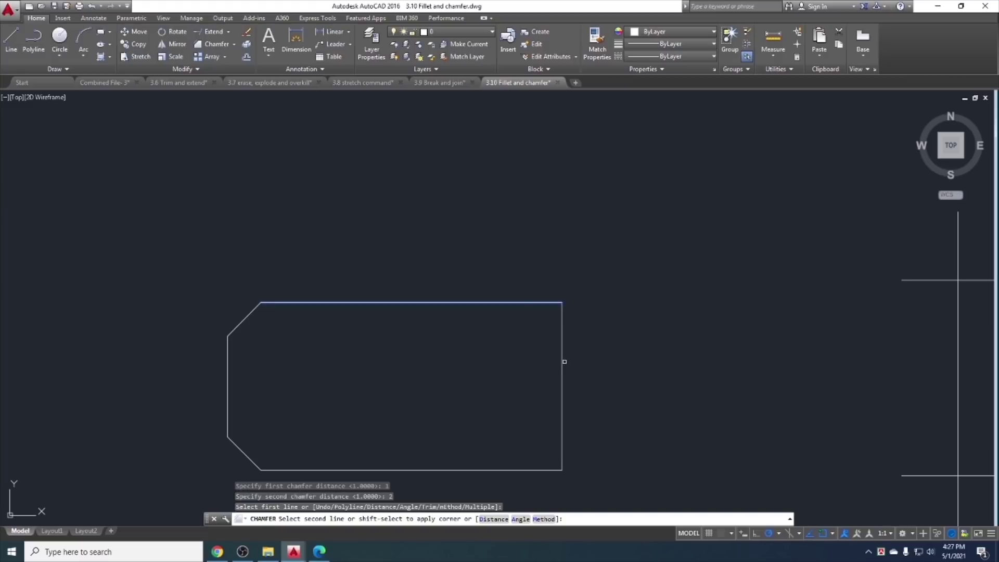
pyautogui.click(564, 361)
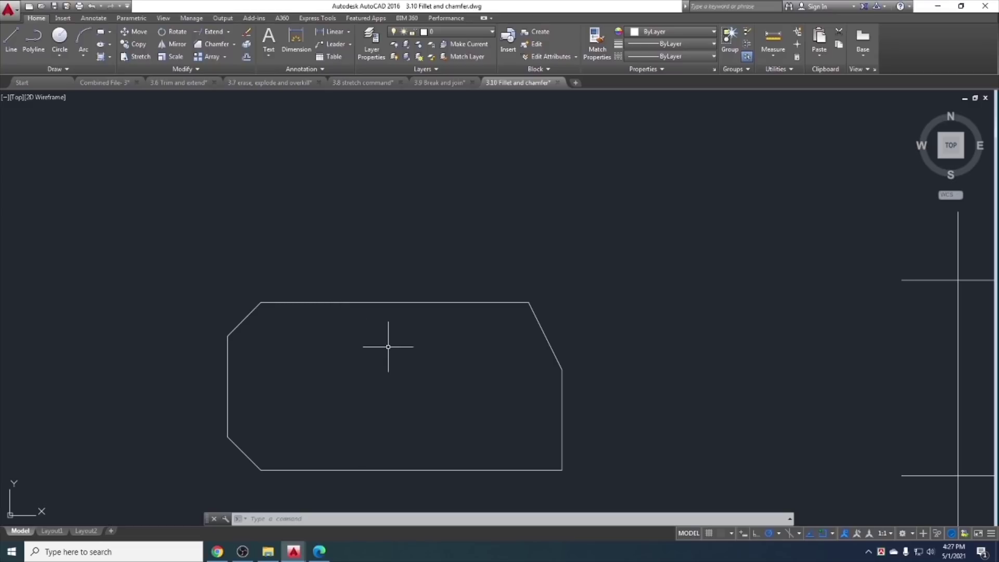
# Open 3.11 lengthen and reverse.dwg from the Cad File folder
pyautogui.click(268, 553)
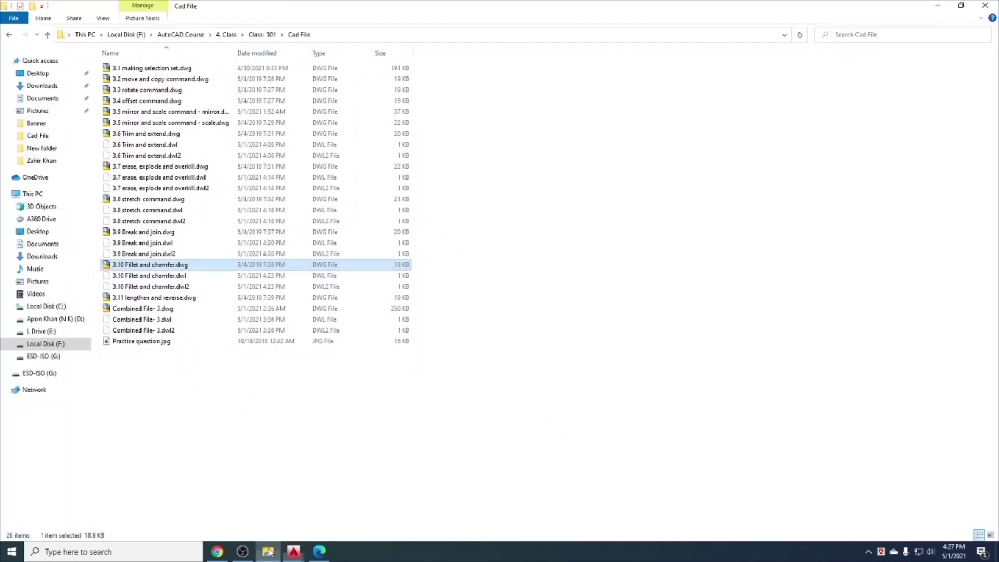
pyautogui.doubleClick(185, 301)
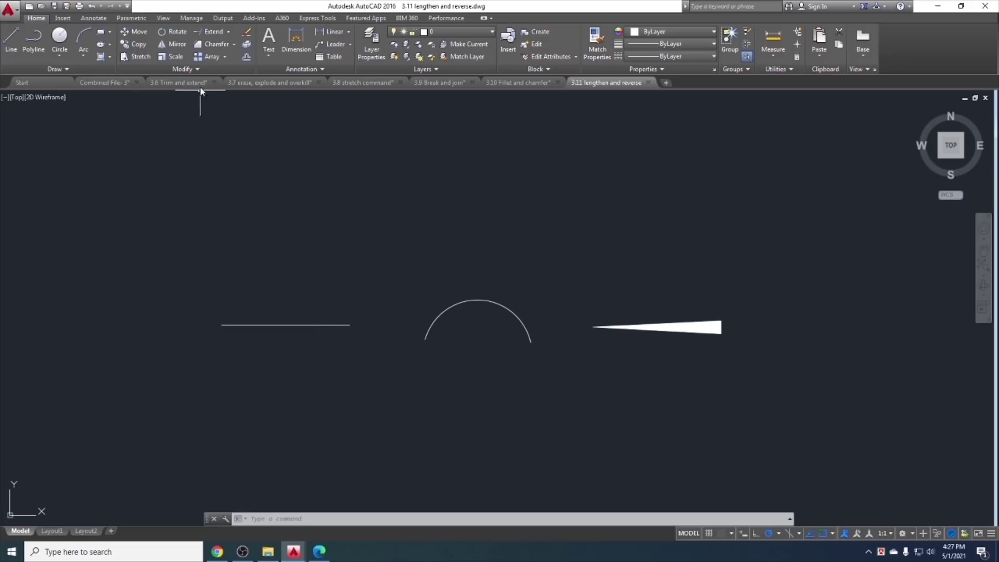
# Start Lengthen, measure the left line, and set a 45-unit delta
pyautogui.click(197, 70)
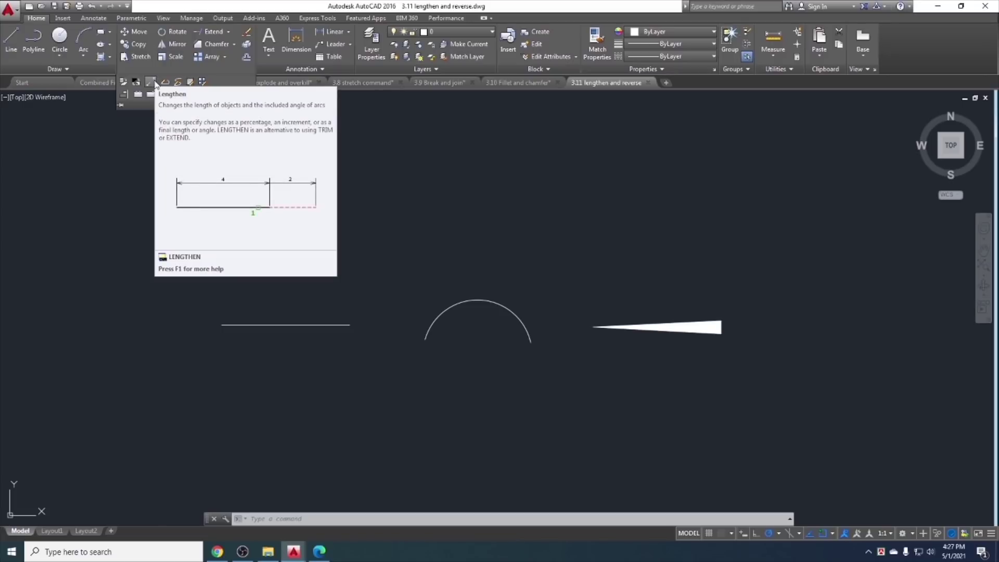
pyautogui.click(150, 83)
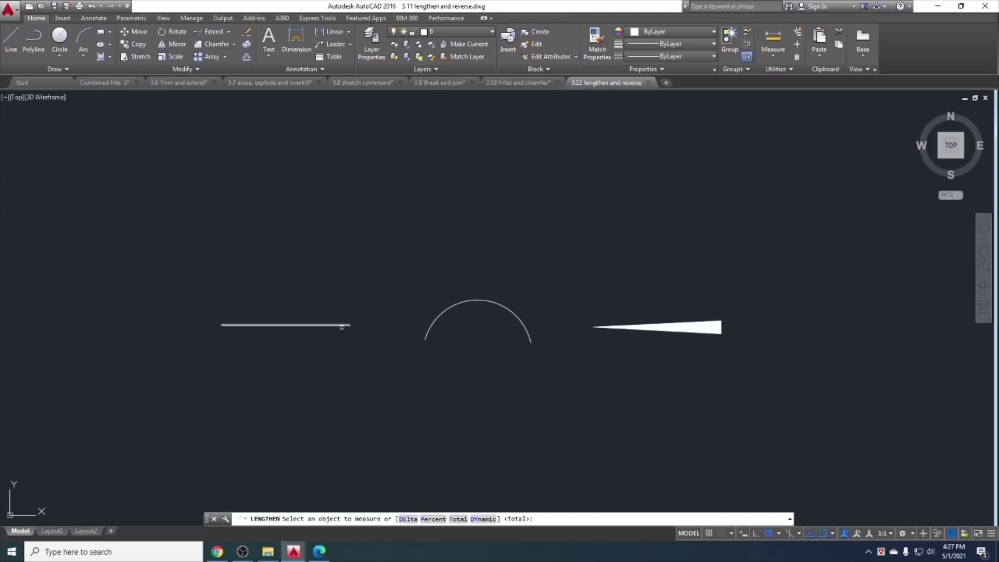
pyautogui.click(310, 326)
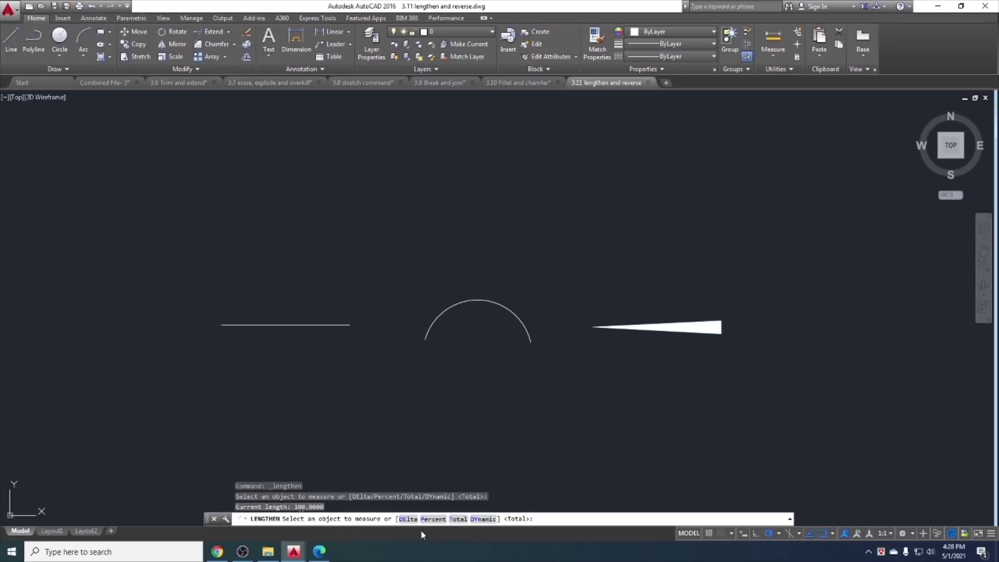
pyautogui.click(409, 519)
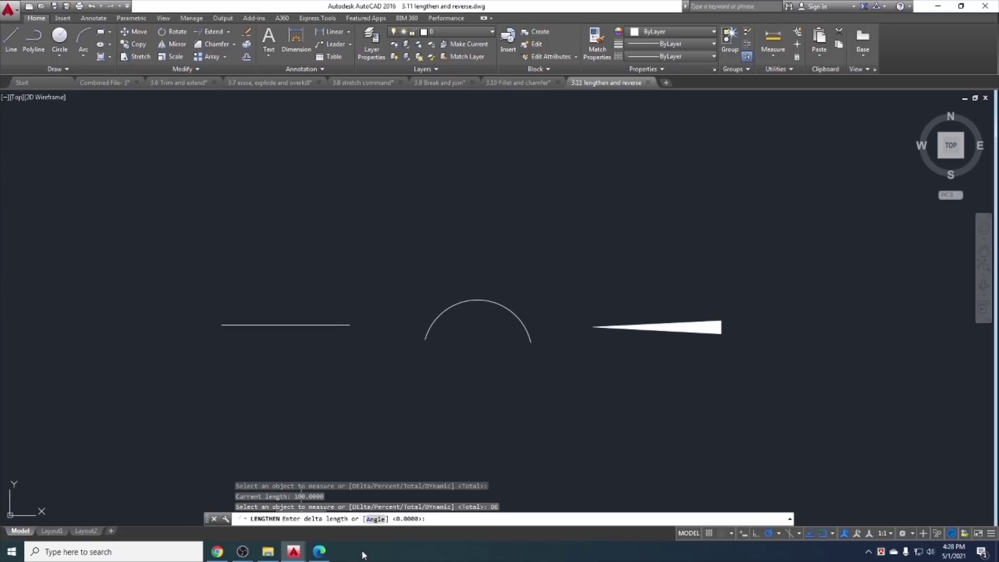
pyautogui.write('45')
pyautogui.press('Return')
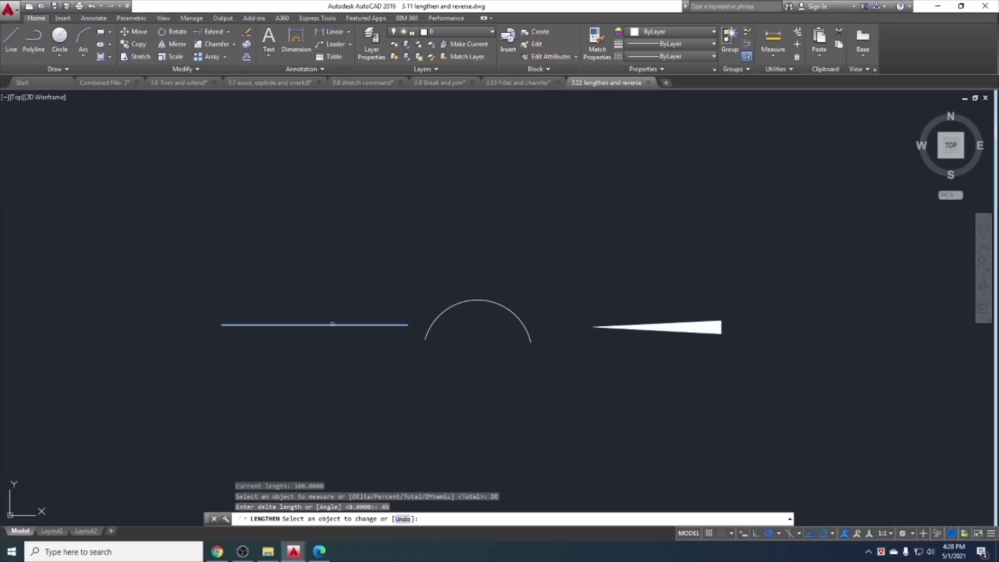
# Extend the left line by 45 several times, then undo the extensions and exit
pyautogui.click(331, 324)
pyautogui.click(407, 324)
pyautogui.click(457, 325)
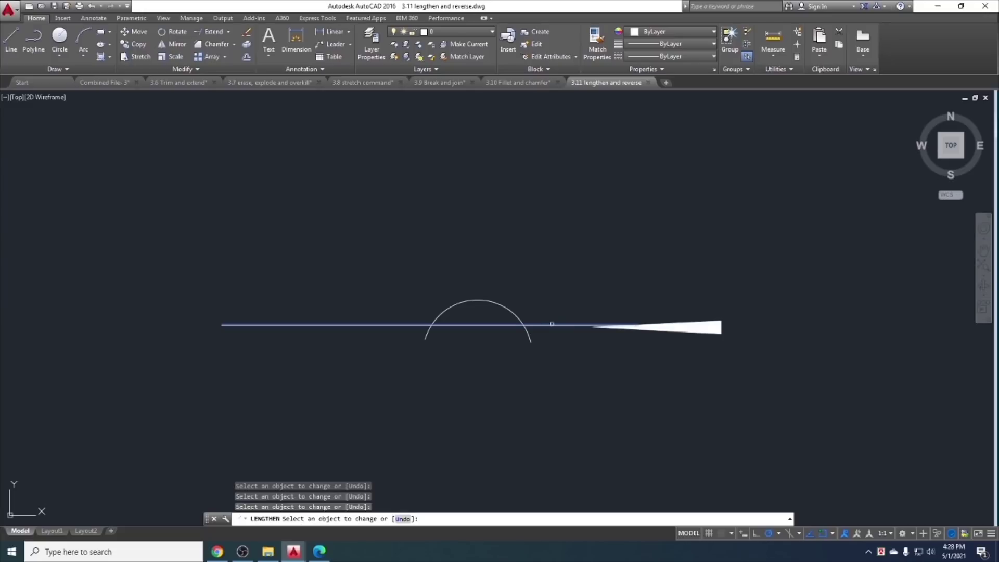
pyautogui.click(557, 326)
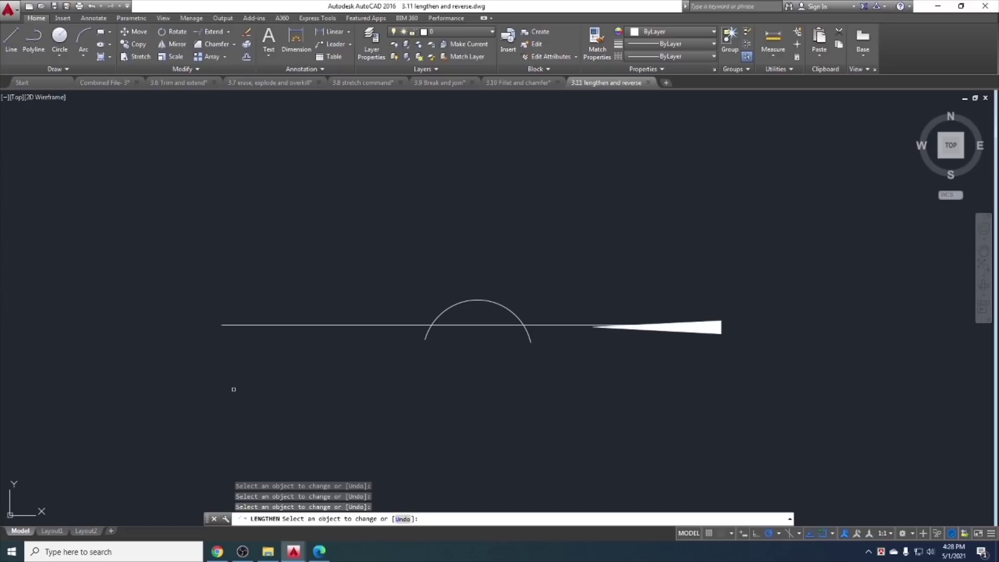
pyautogui.hotkey('ctrl', 'z')
pyautogui.hotkey('ctrl', 'z')
pyautogui.hotkey('ctrl', 'z')
pyautogui.hotkey('ctrl', 'z')
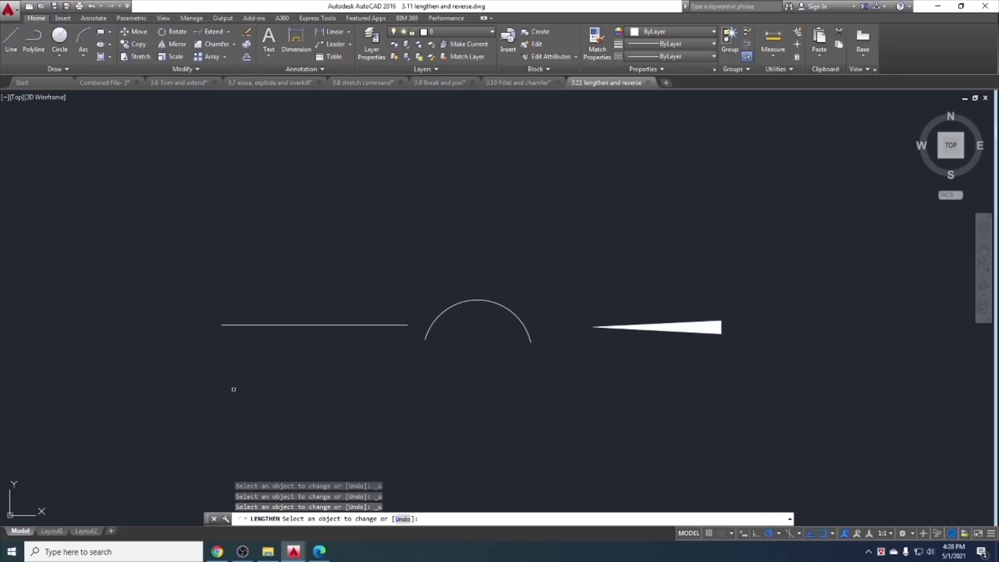
pyautogui.press('Escape')
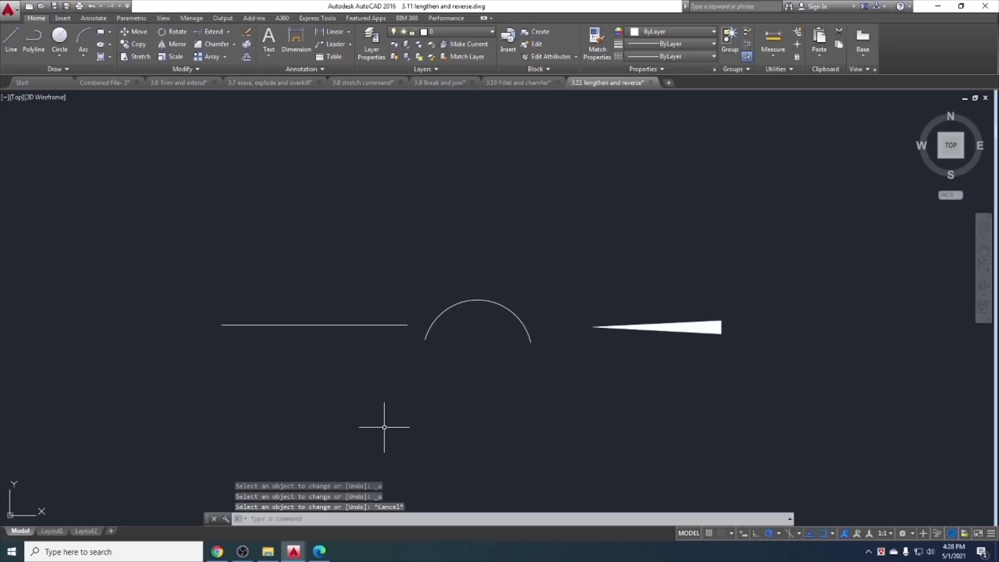
pyautogui.click(198, 69)
pyautogui.click(150, 82)
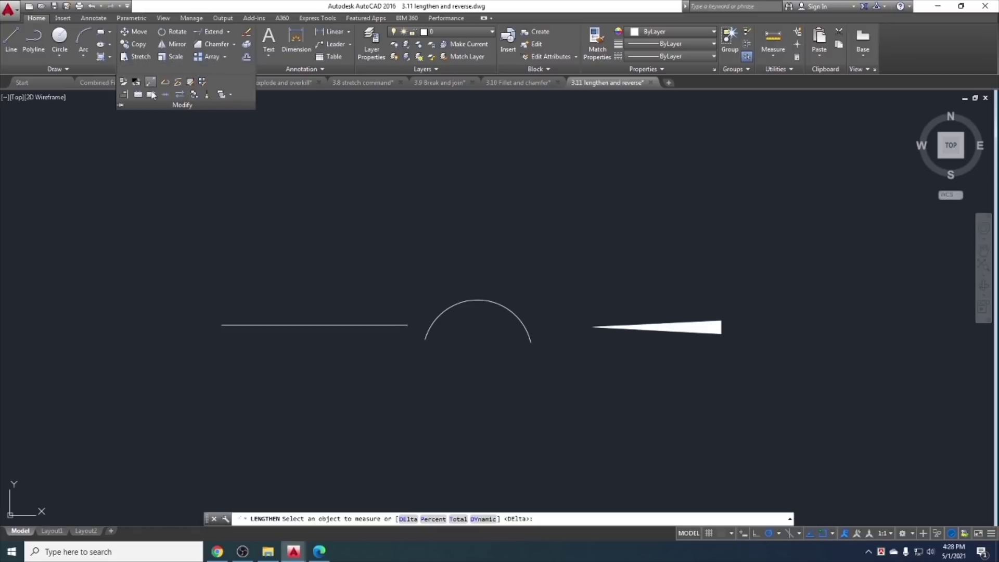
pyautogui.click(436, 519)
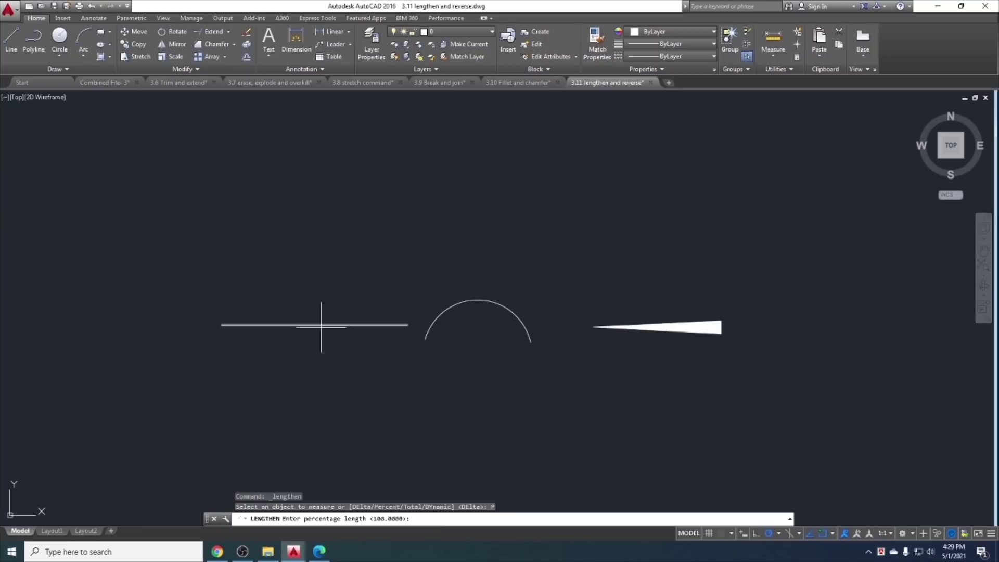
pyautogui.write('50')
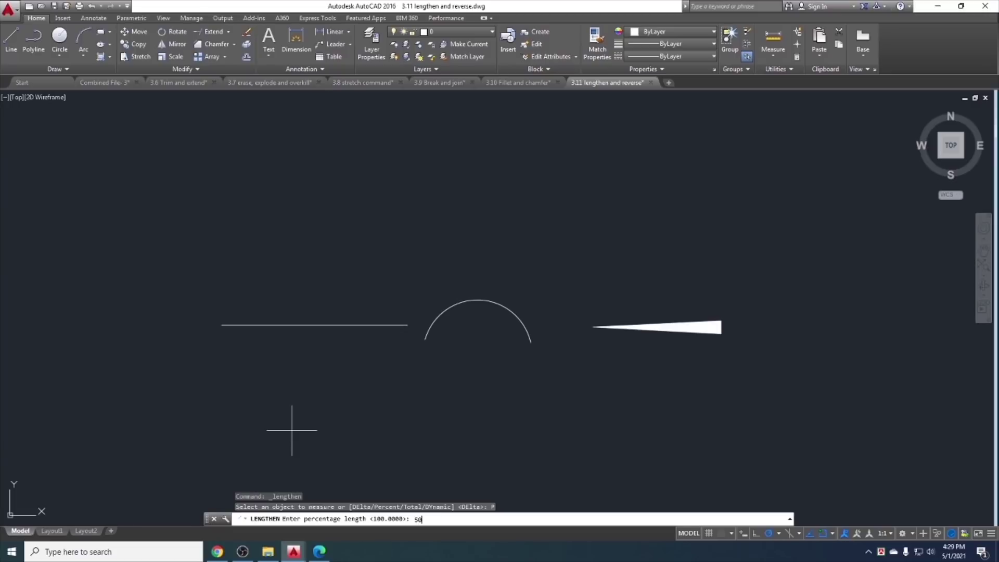
pyautogui.press('Return')
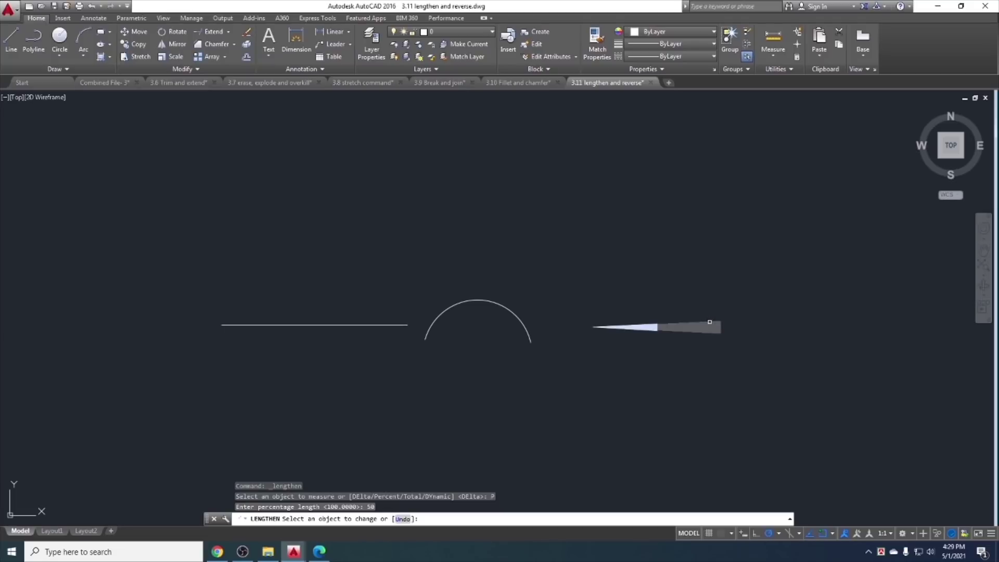
pyautogui.press('Escape')
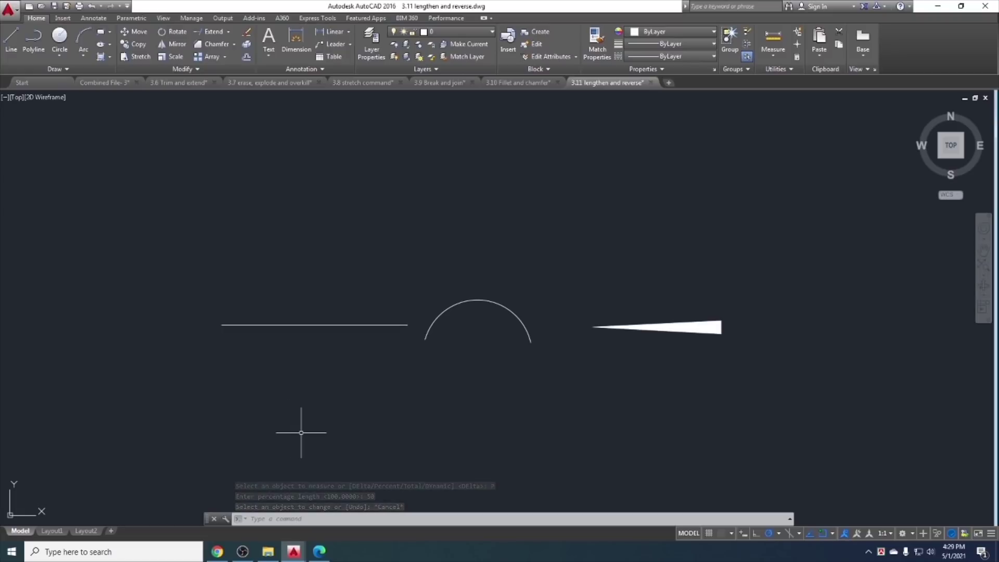
pyautogui.click(198, 70)
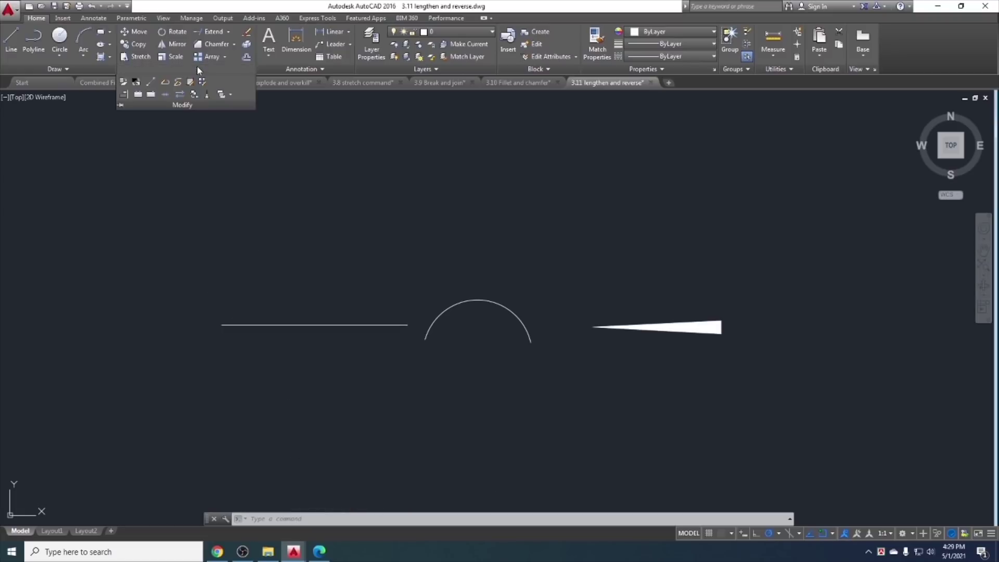
# Set the left line's total length to 159 with Lengthen
pyautogui.click(150, 83)
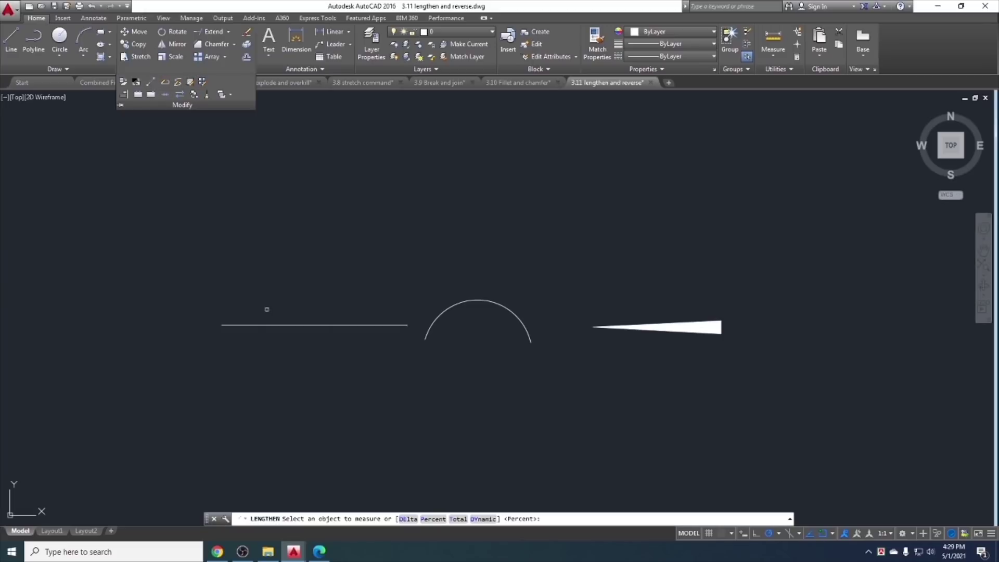
pyautogui.click(458, 519)
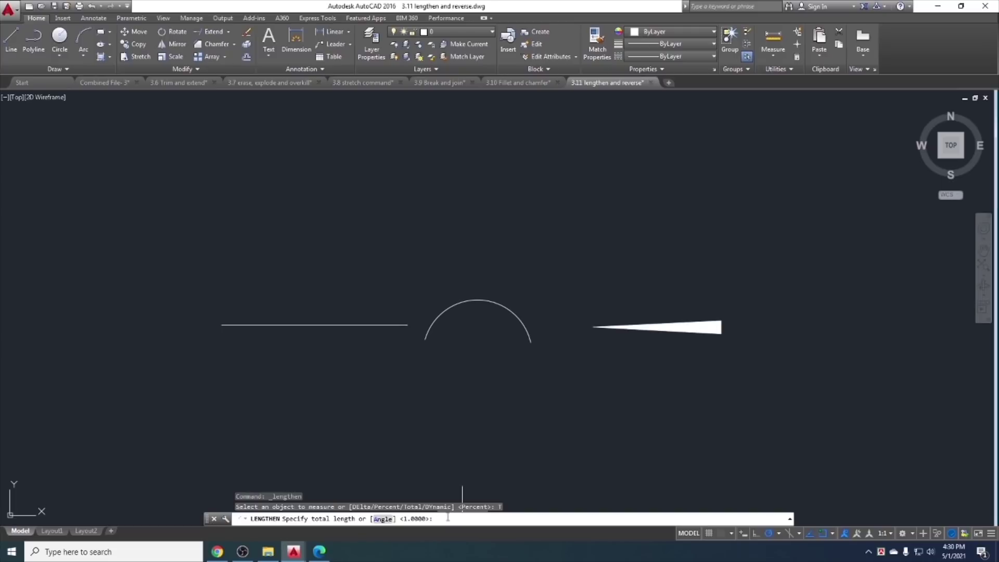
pyautogui.write('159')
pyautogui.press('Return')
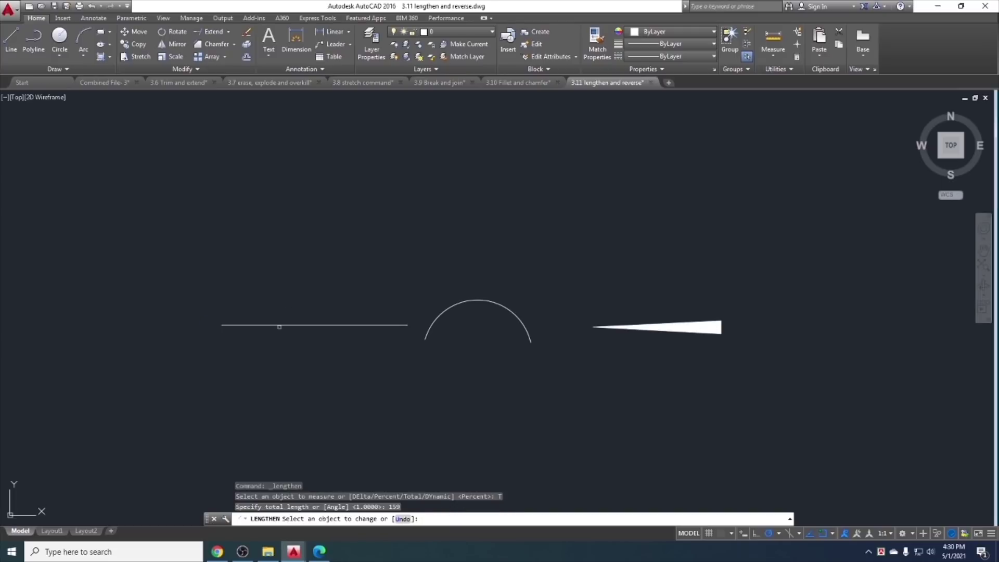
pyautogui.click(278, 324)
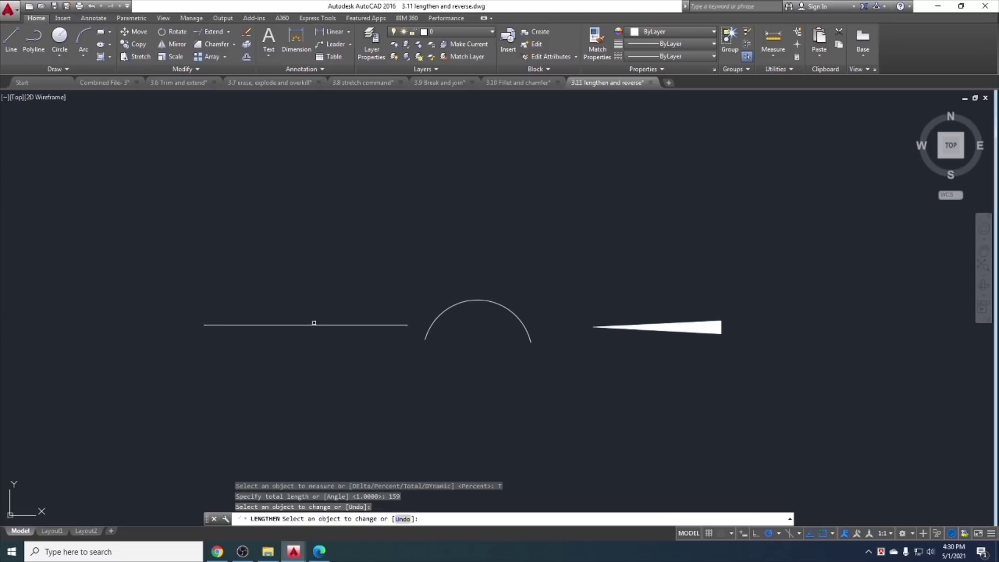
# Dimension the line to confirm 159, then delete that dimension
pyautogui.click(296, 40)
pyautogui.click(204, 325)
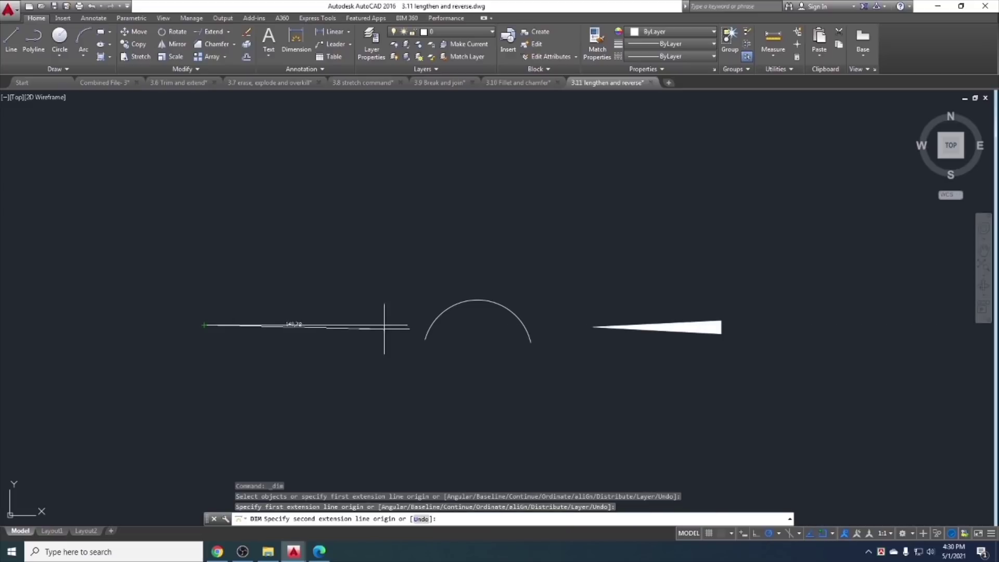
pyautogui.click(407, 325)
pyautogui.click(338, 310)
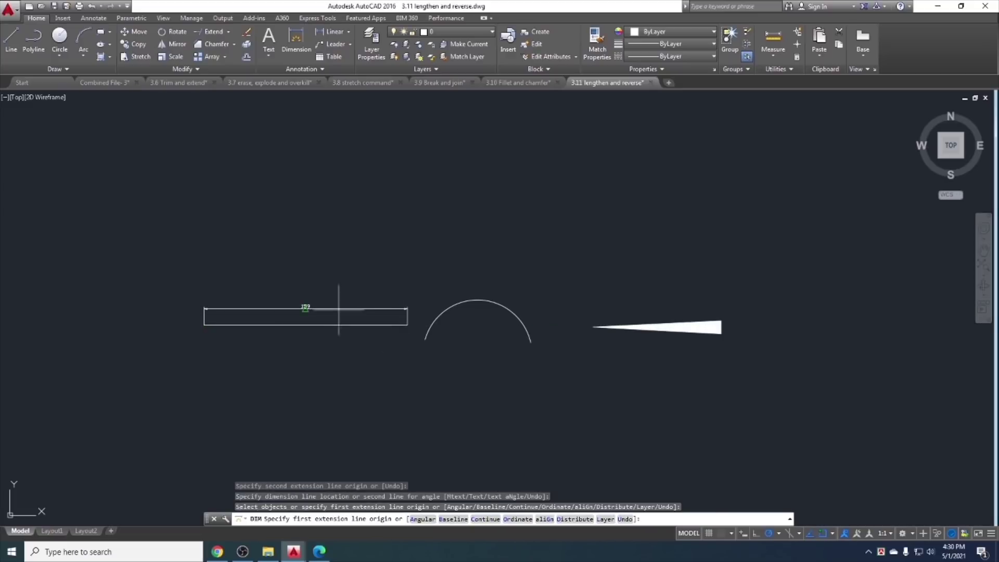
pyautogui.scroll(4, 316, 309)
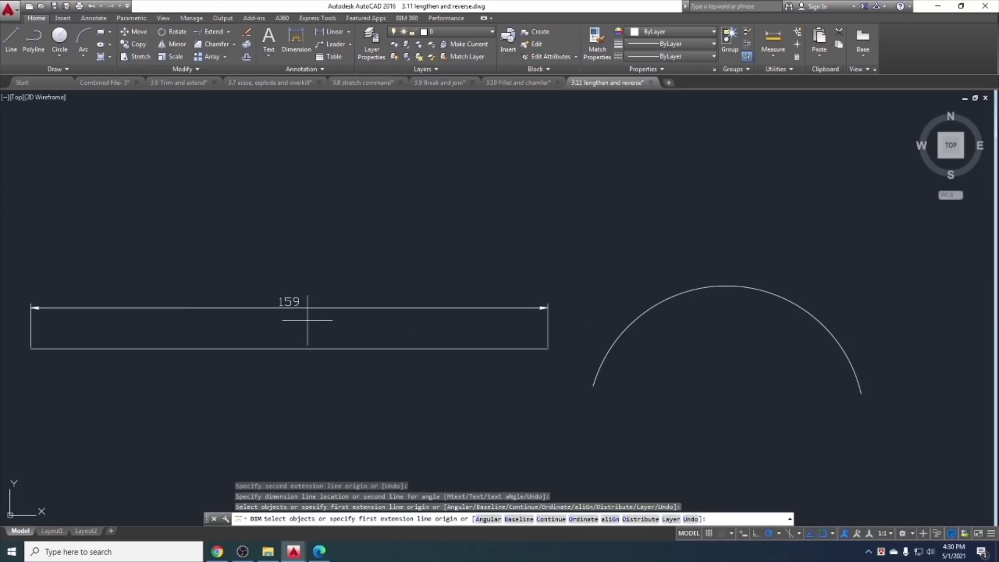
pyautogui.press('Escape')
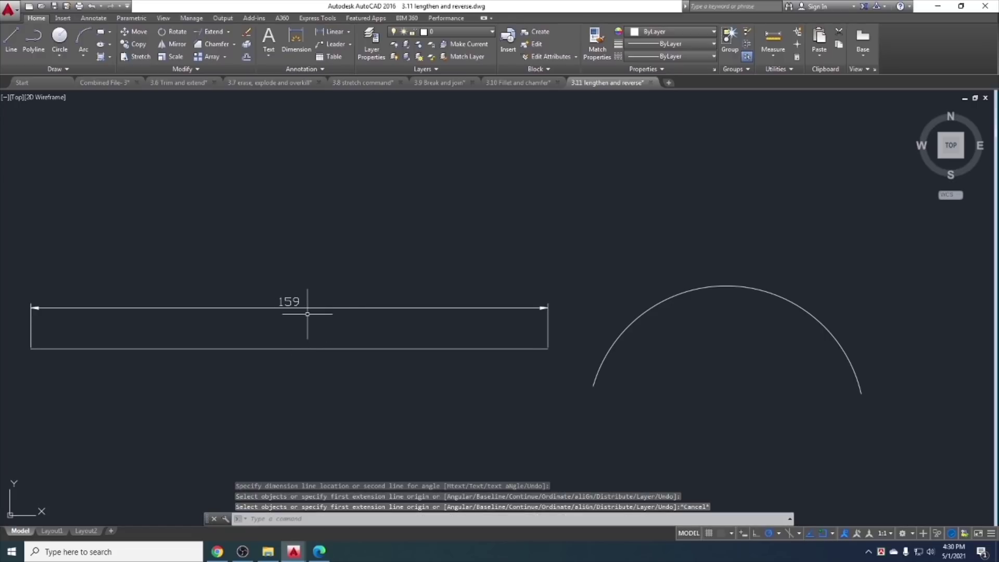
pyautogui.scroll(-2, 307, 314)
pyautogui.scroll(-1, 306, 317)
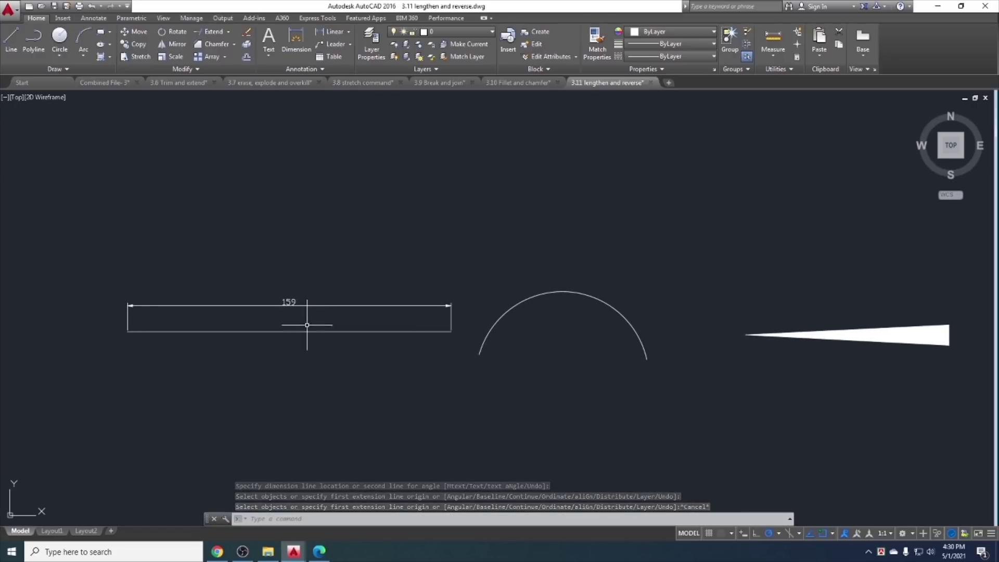
pyautogui.click(323, 311)
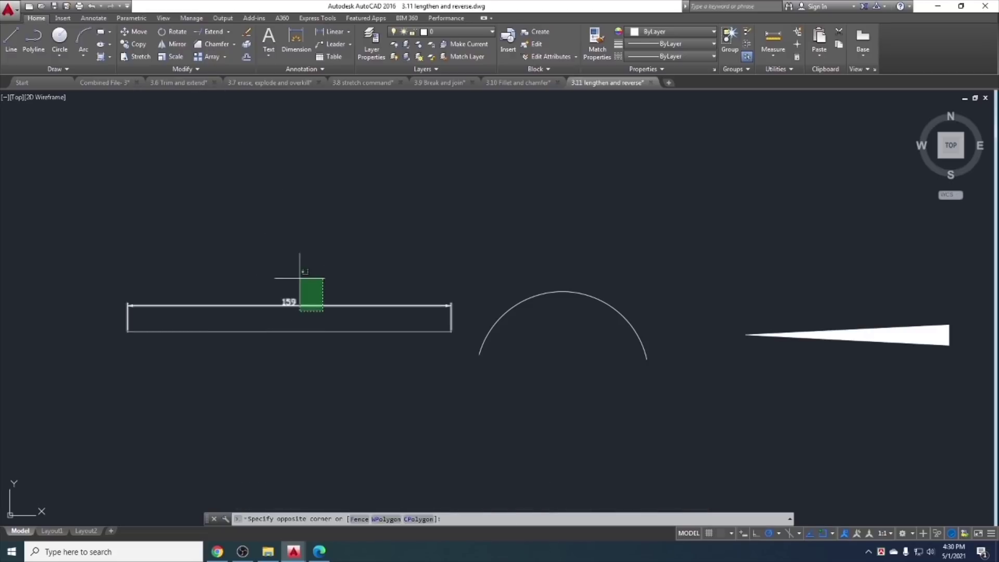
pyautogui.click(300, 278)
pyautogui.press('Delete')
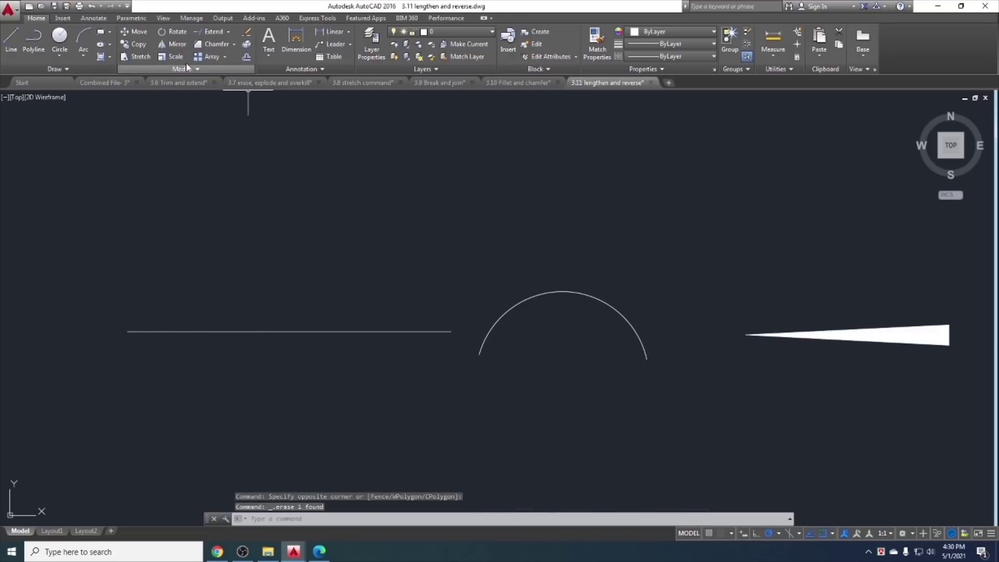
# Shorten the left line to a total length of 150 with Lengthen
pyautogui.click(167, 68)
pyautogui.click(151, 80)
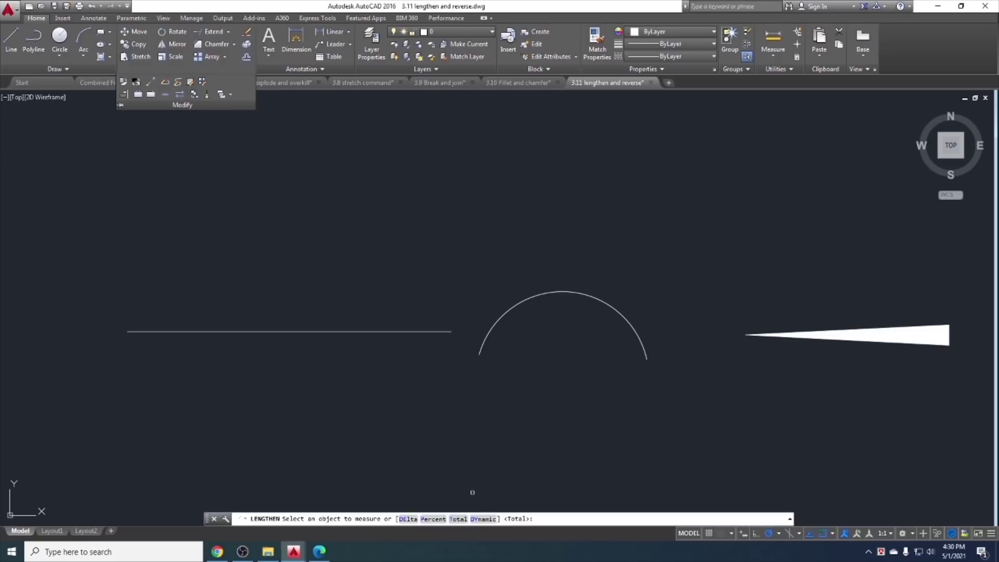
pyautogui.click(458, 519)
pyautogui.write('150')
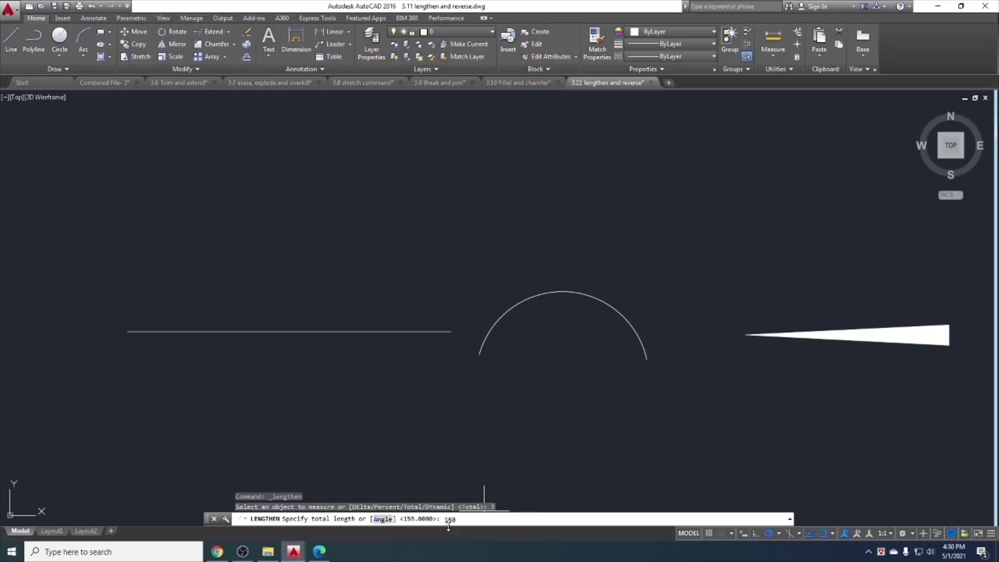
pyautogui.press('Return')
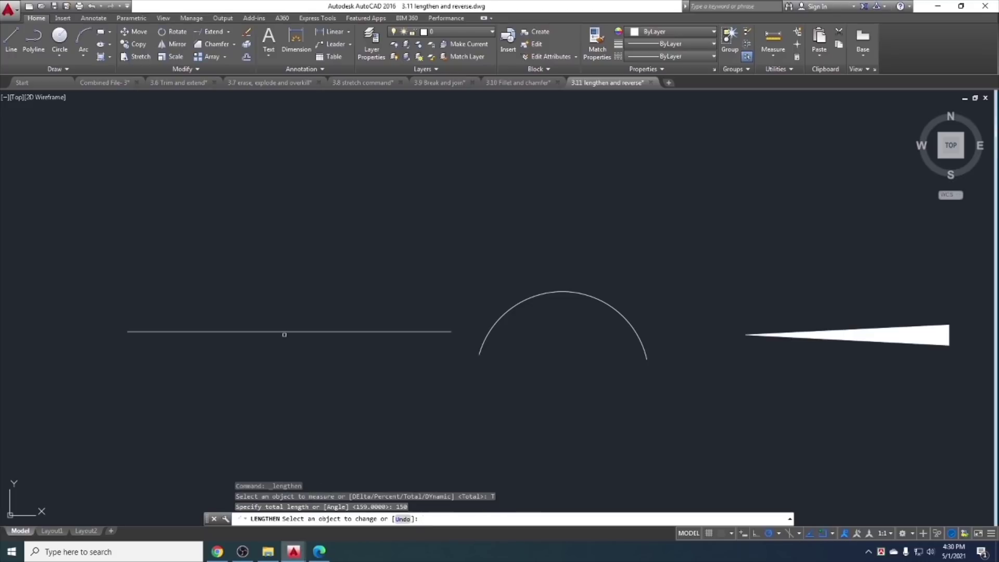
pyautogui.click(284, 335)
pyautogui.press('Escape')
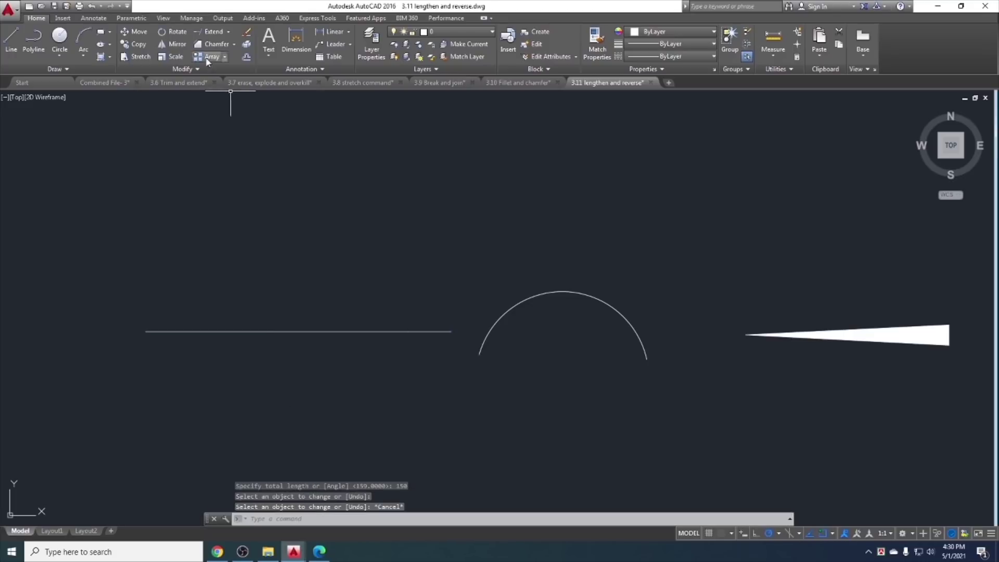
# Dimension the line to verify 150, then delete the dimension
pyautogui.click(296, 42)
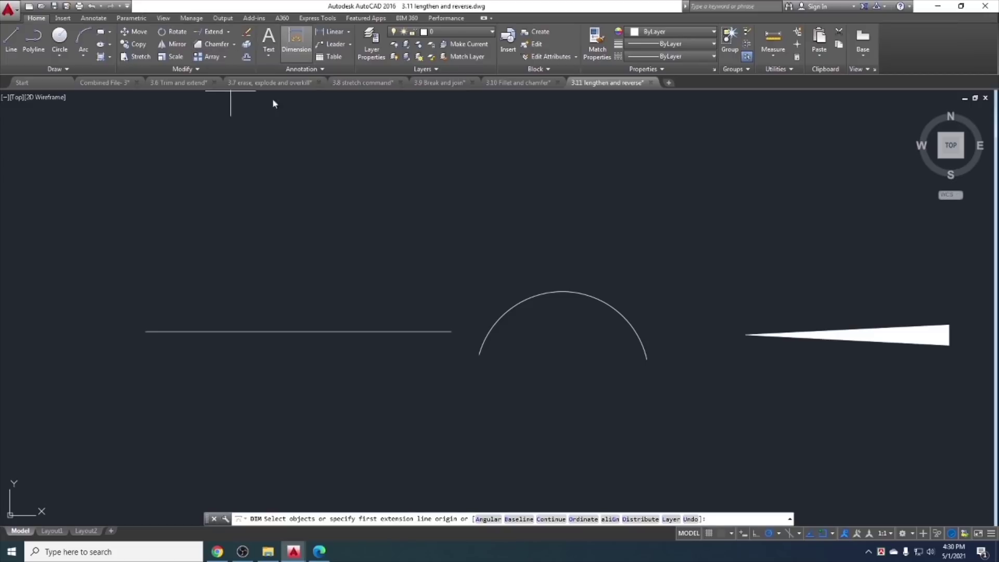
pyautogui.click(146, 331)
pyautogui.click(451, 332)
pyautogui.click(450, 300)
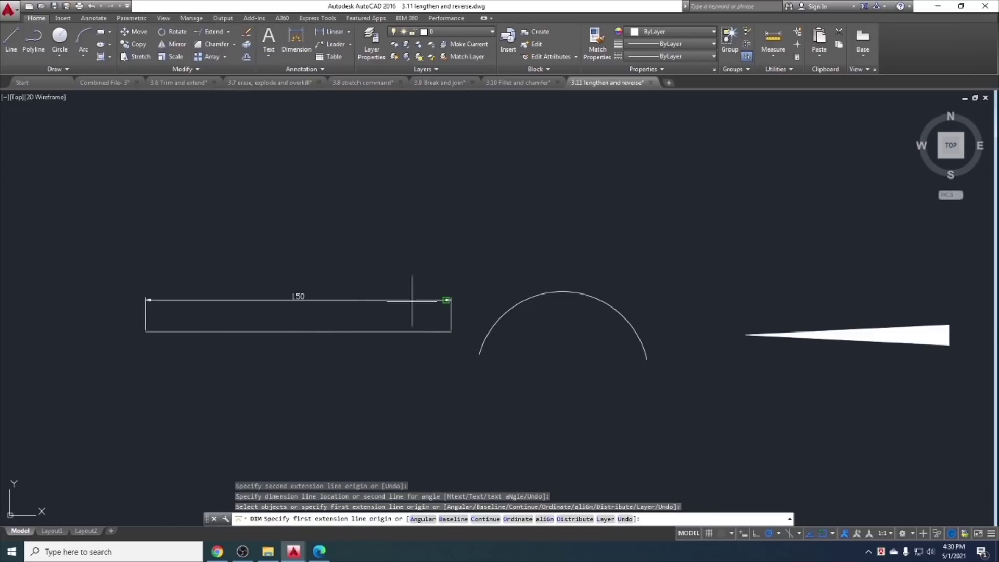
pyautogui.press('Escape')
pyautogui.click(361, 307)
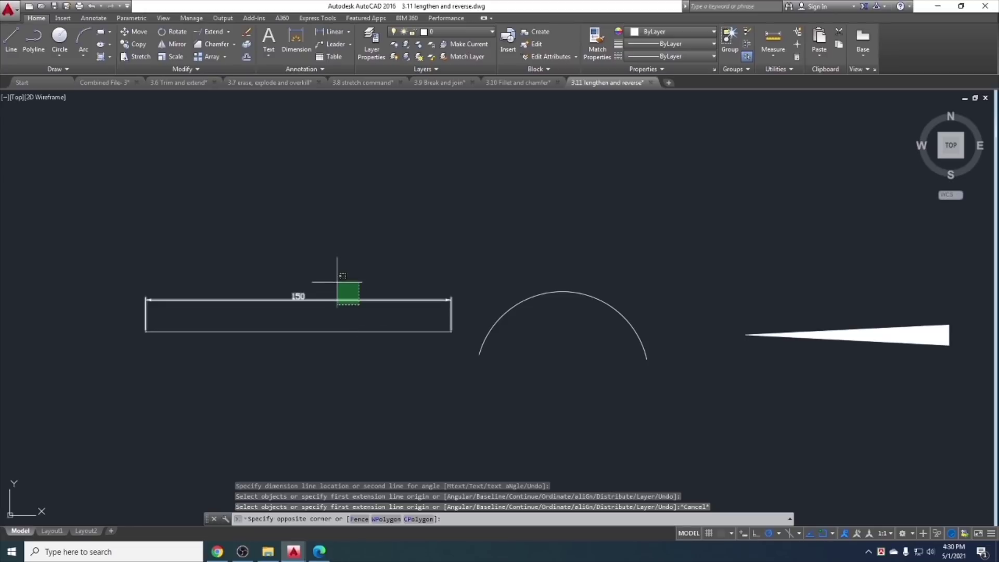
pyautogui.click(314, 280)
pyautogui.press('Delete')
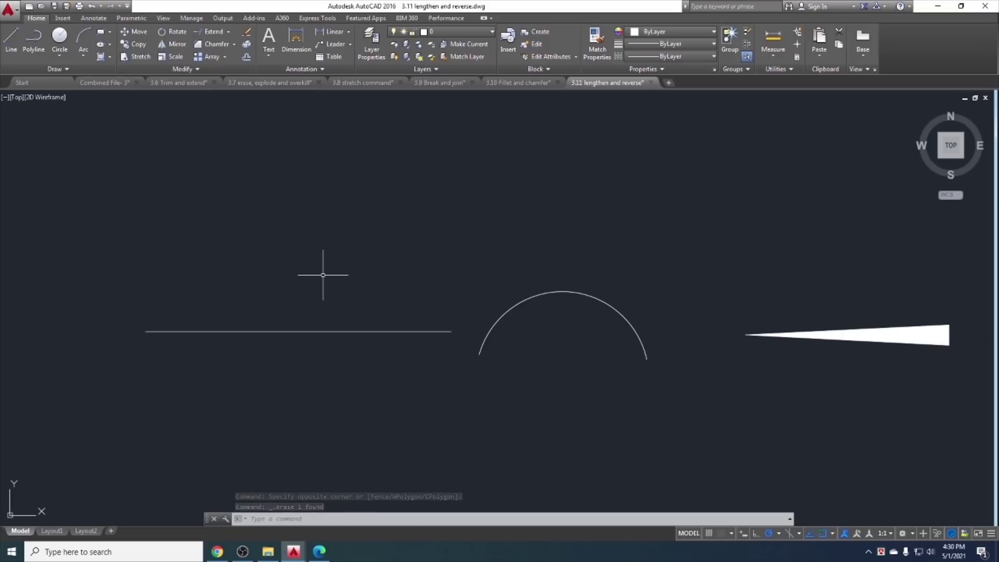
pyautogui.click(201, 73)
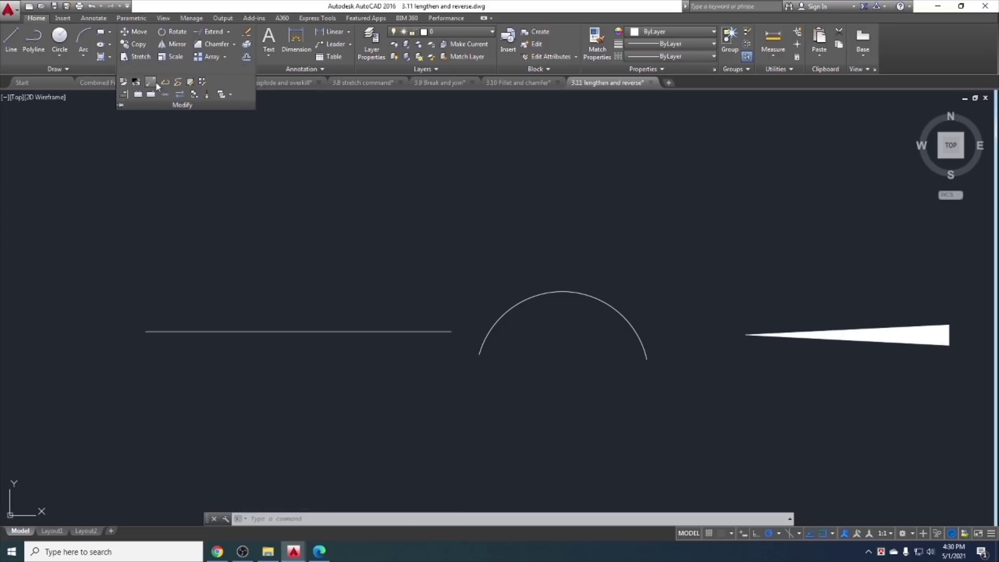
pyautogui.click(154, 82)
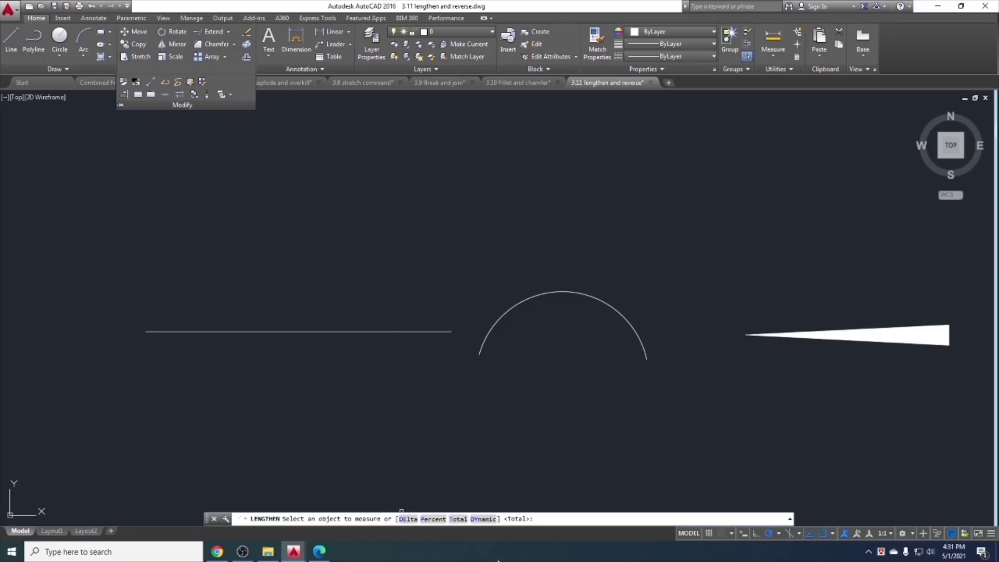
pyautogui.click(489, 520)
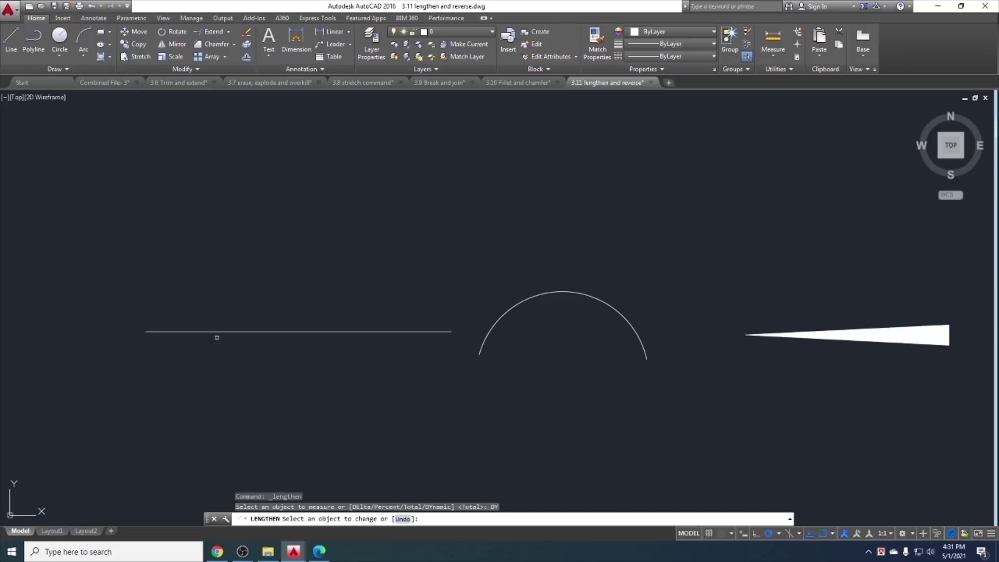
pyautogui.click(214, 331)
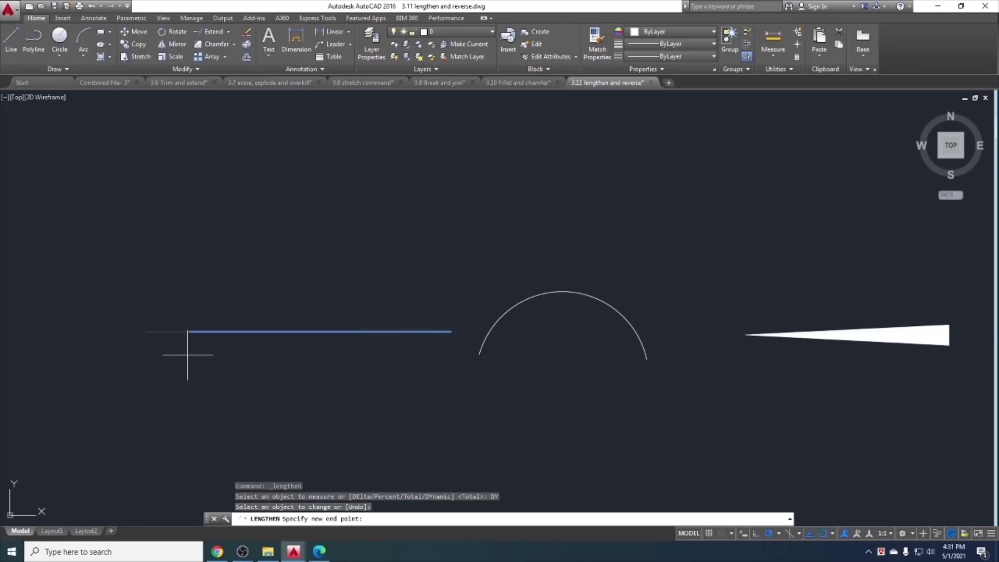
pyautogui.scroll(-5, 762, 317)
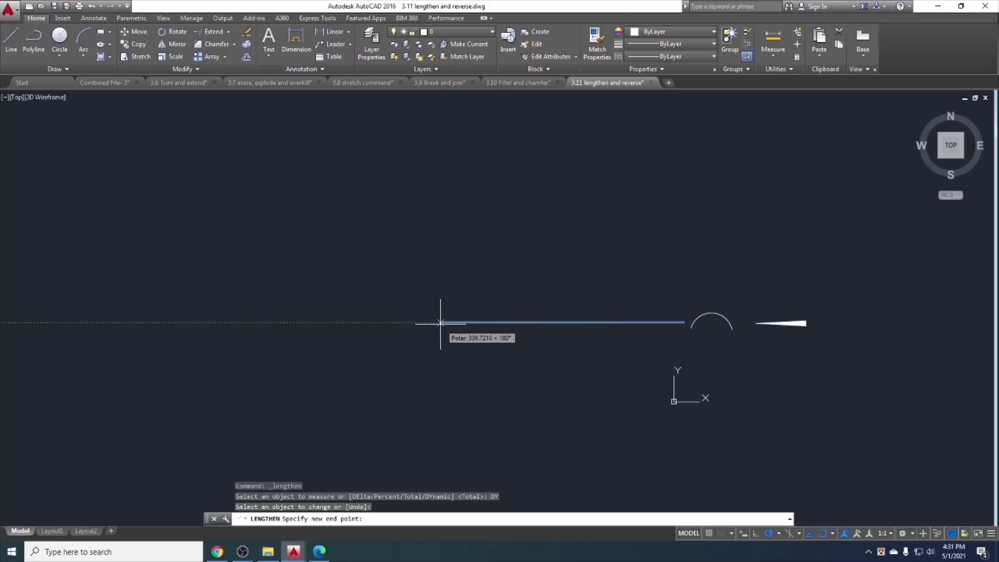
pyautogui.click(797, 323)
pyautogui.scroll(4, 799, 323)
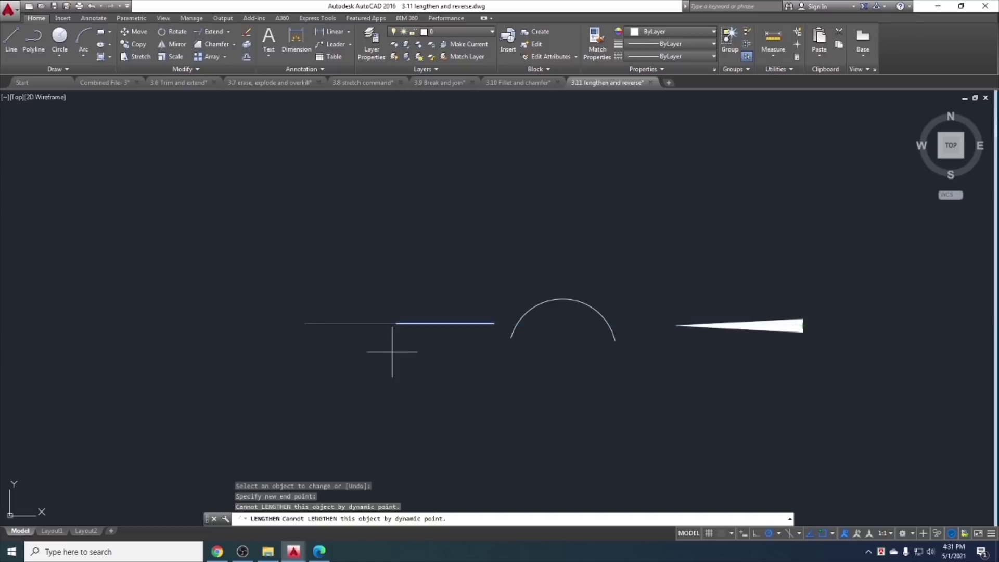
pyautogui.press('Escape')
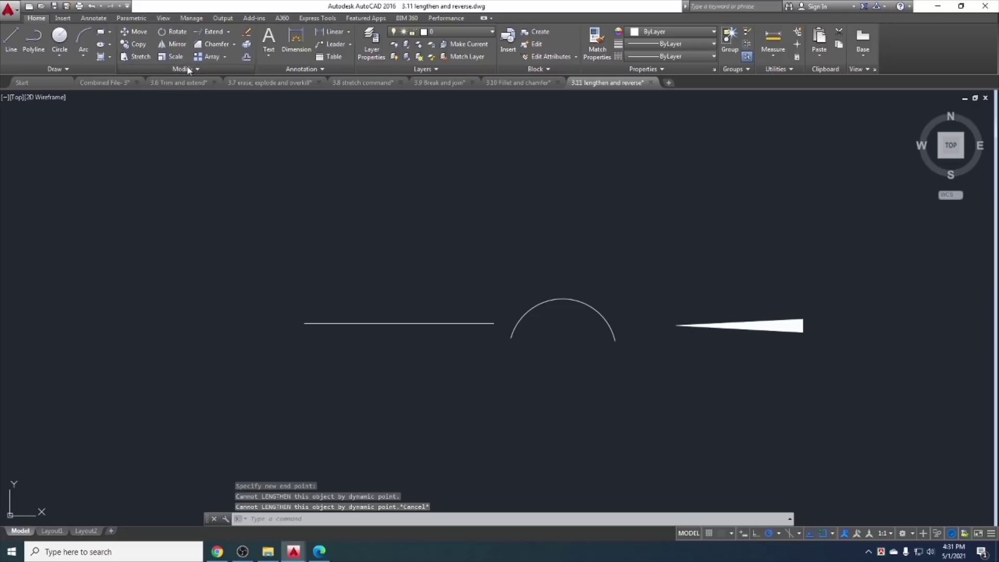
pyautogui.click(185, 68)
pyautogui.click(150, 82)
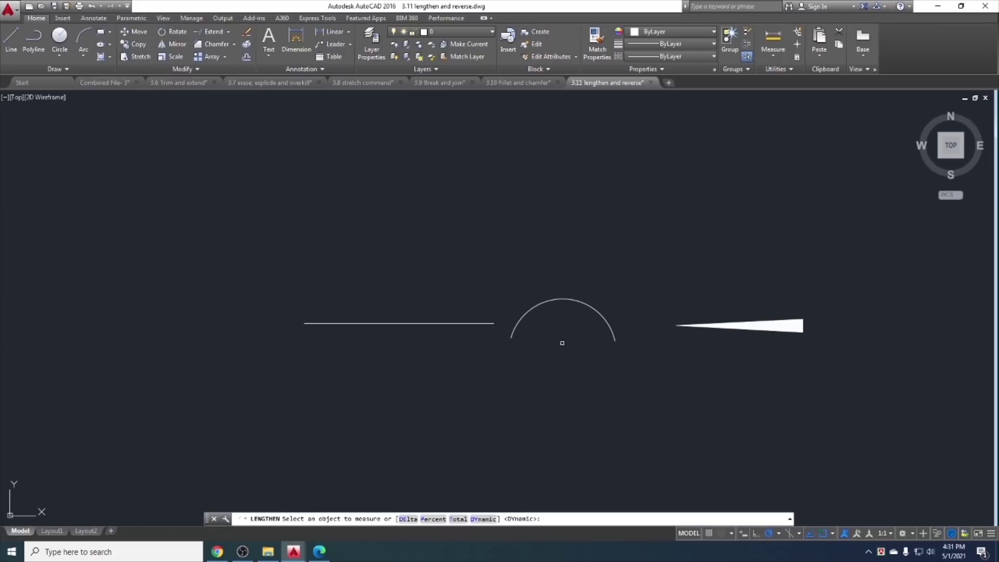
pyautogui.click(483, 519)
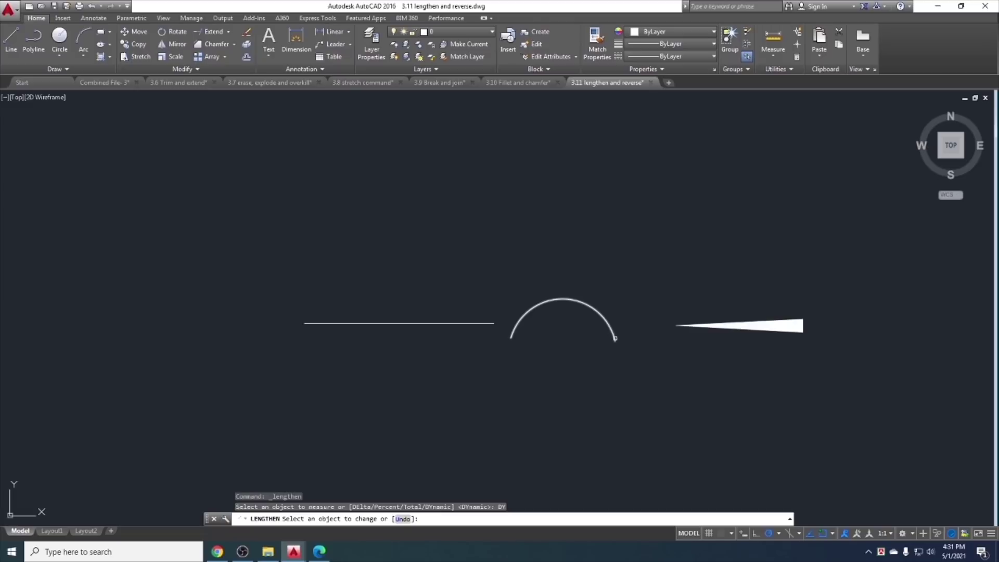
pyautogui.click(512, 331)
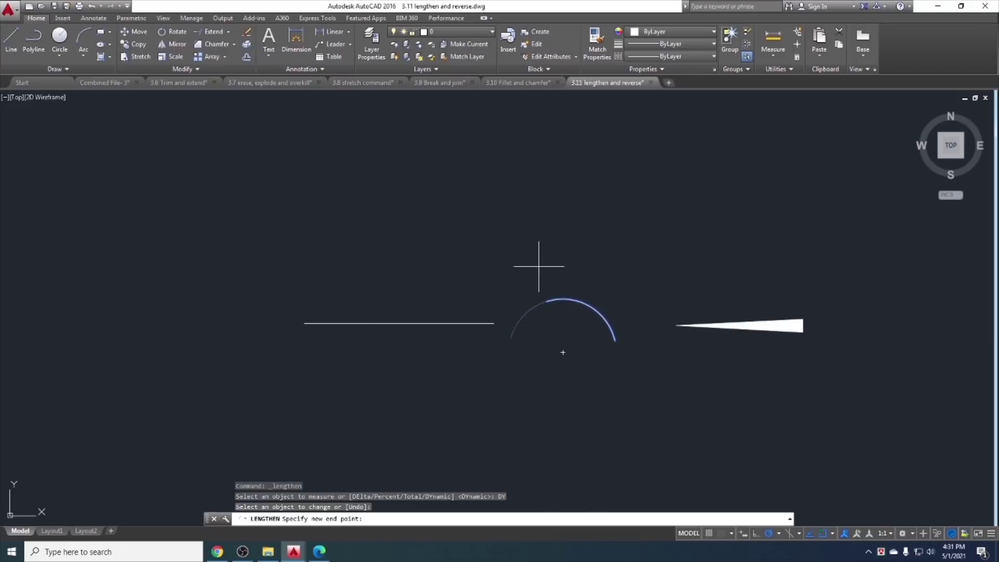
pyautogui.press('Escape')
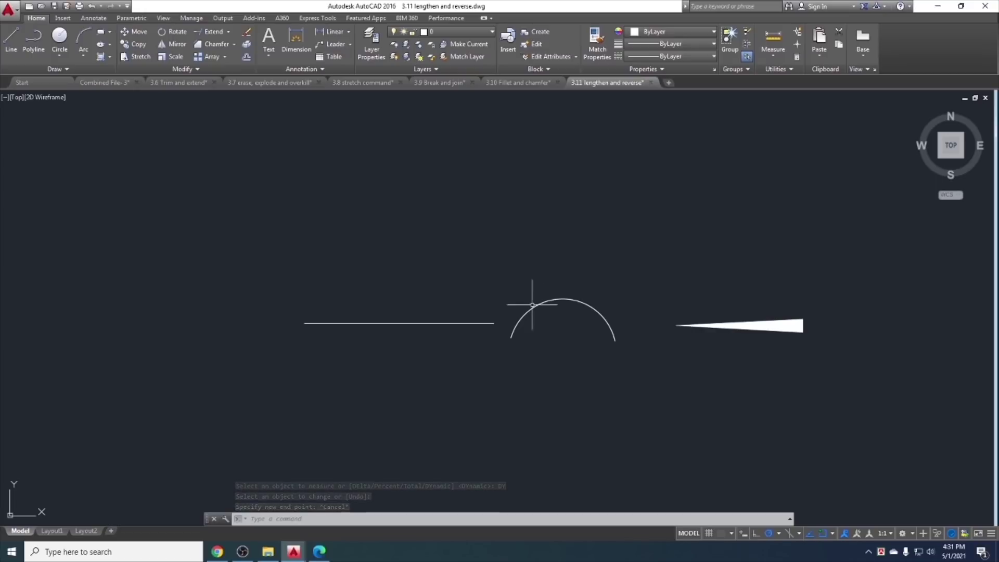
pyautogui.moveTo(562, 323); pyautogui.dragTo(524, 259)
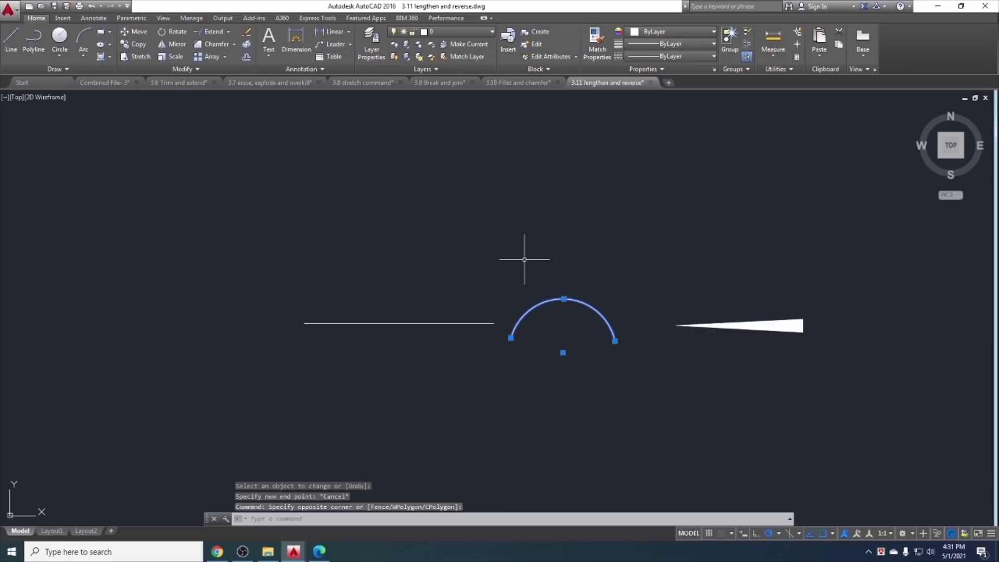
# Reverse the tapered polyline's direction with REVERSE using a crossing selection
pyautogui.write('re')
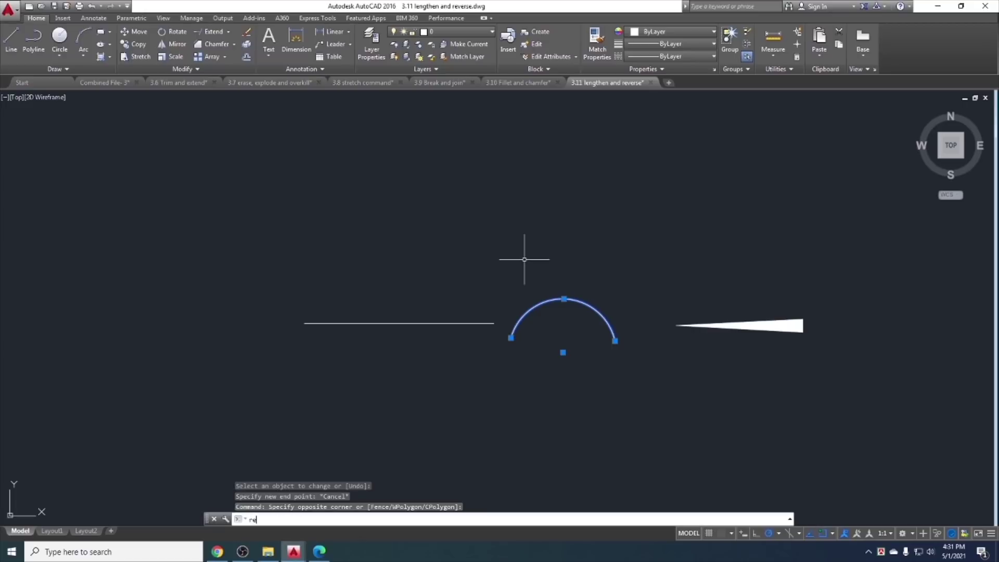
pyautogui.write('verse')
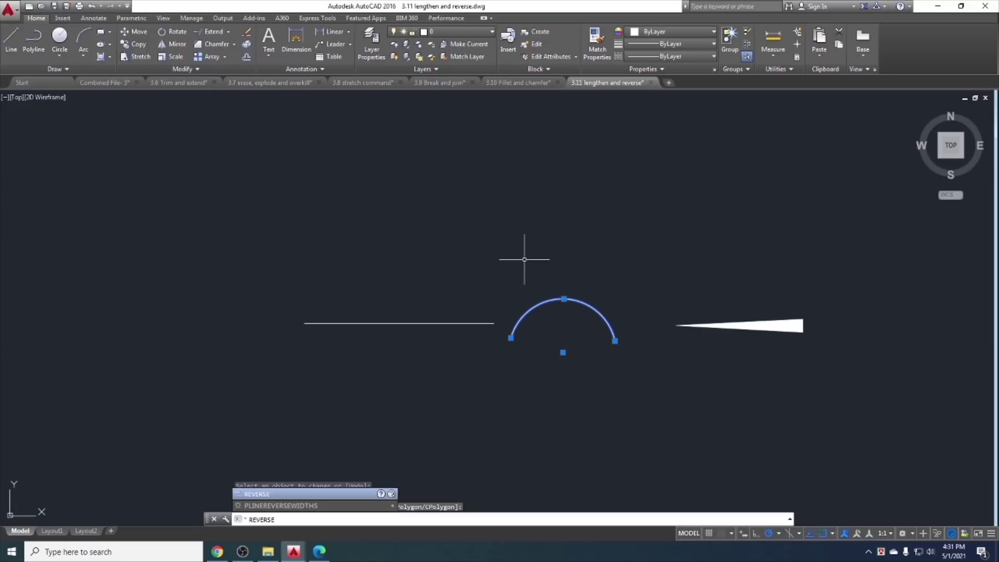
pyautogui.press('Return')
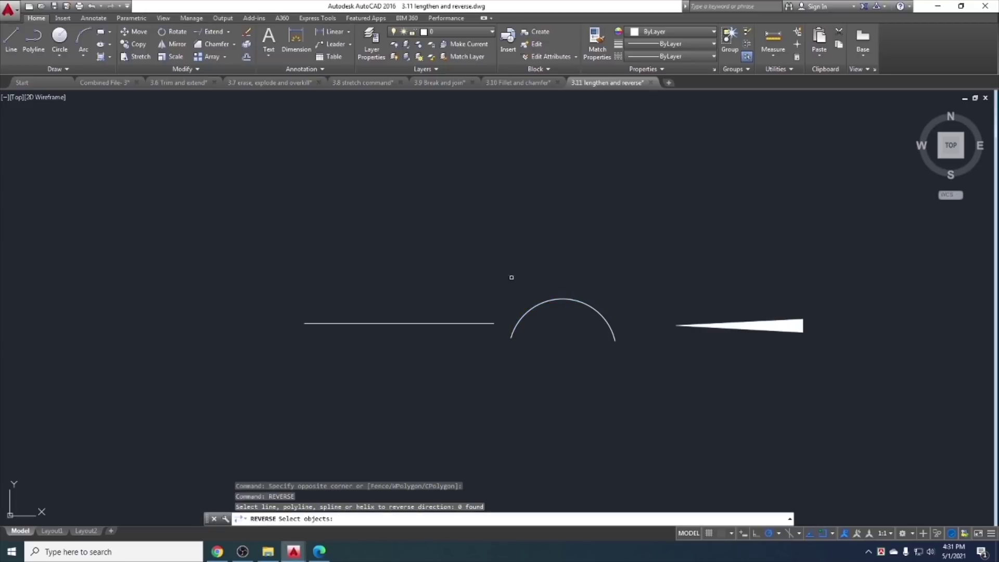
pyautogui.click(523, 302)
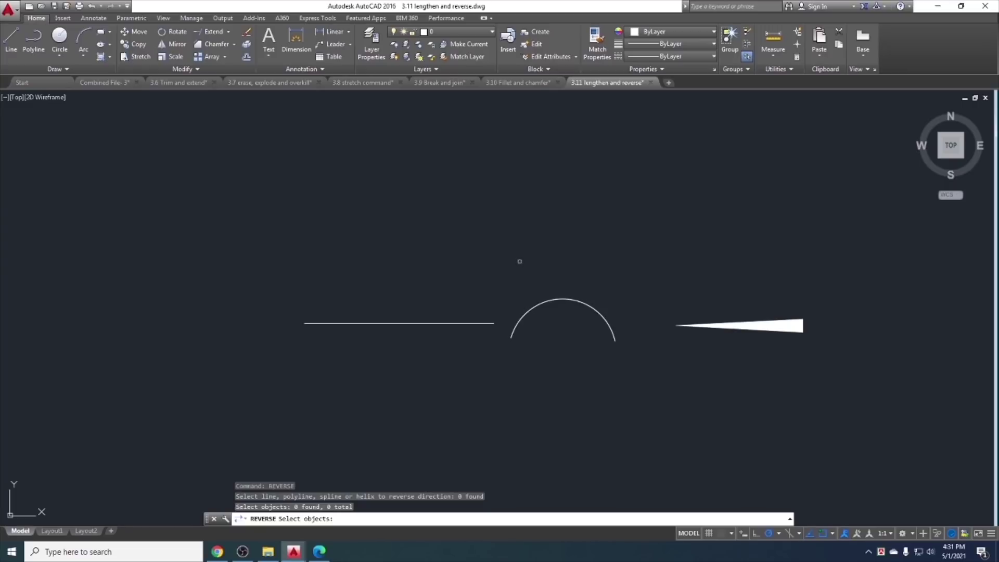
pyautogui.click(524, 310)
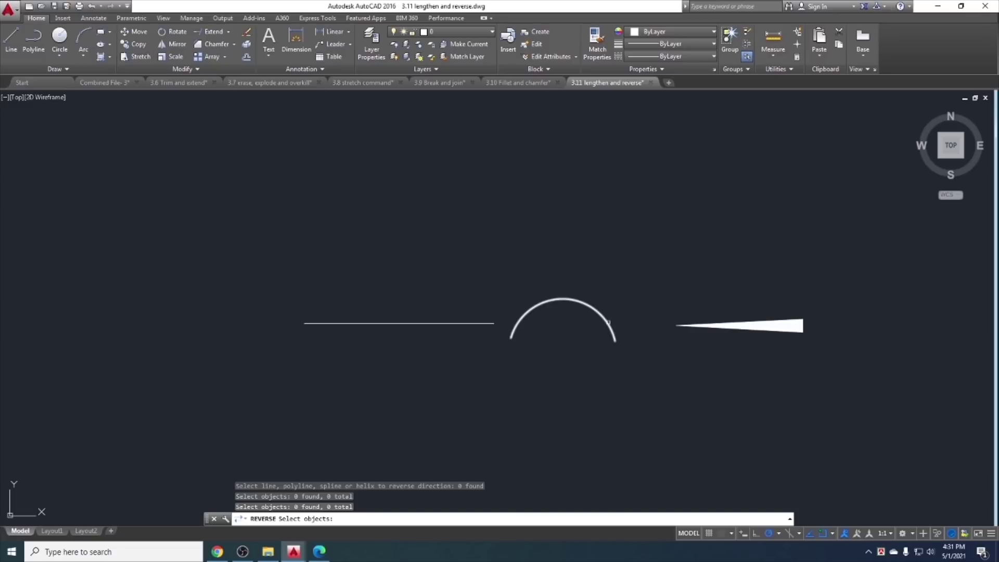
pyautogui.click(608, 322)
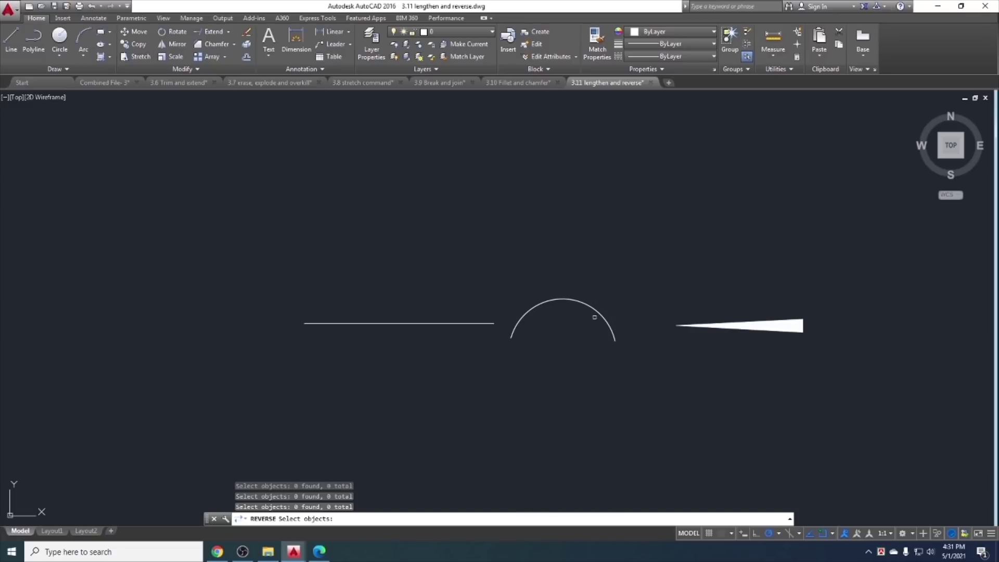
pyautogui.moveTo(591, 339); pyautogui.dragTo(567, 283)
pyautogui.moveTo(742, 359); pyautogui.dragTo(687, 275)
pyautogui.press('Return')
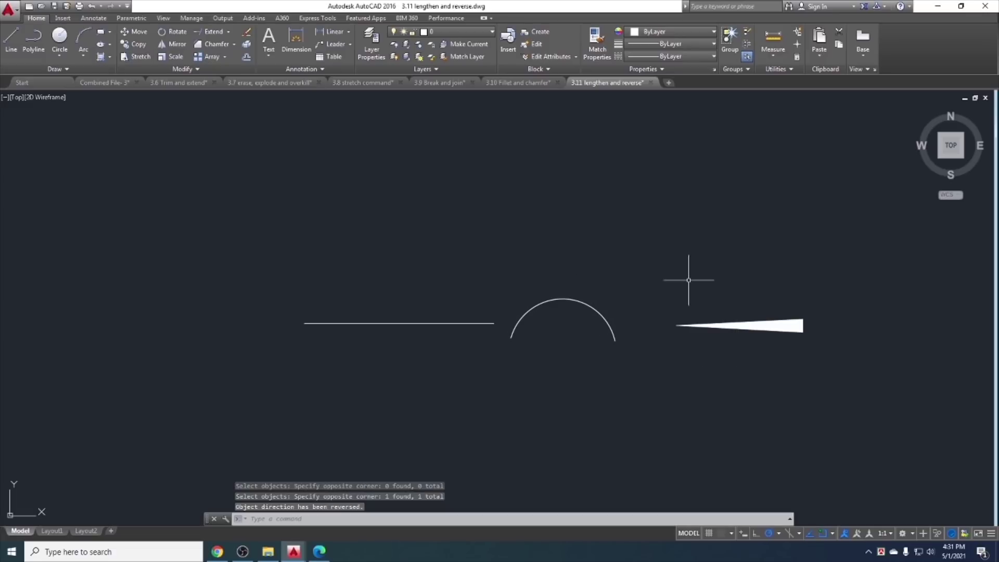
pyautogui.scroll(-1, 698, 294)
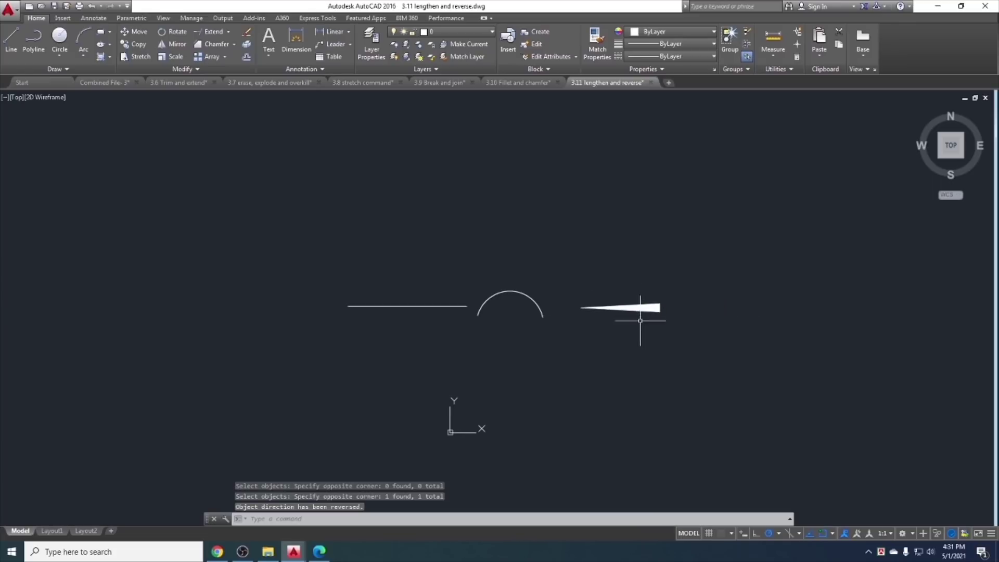
pyautogui.scroll(2, 638, 328)
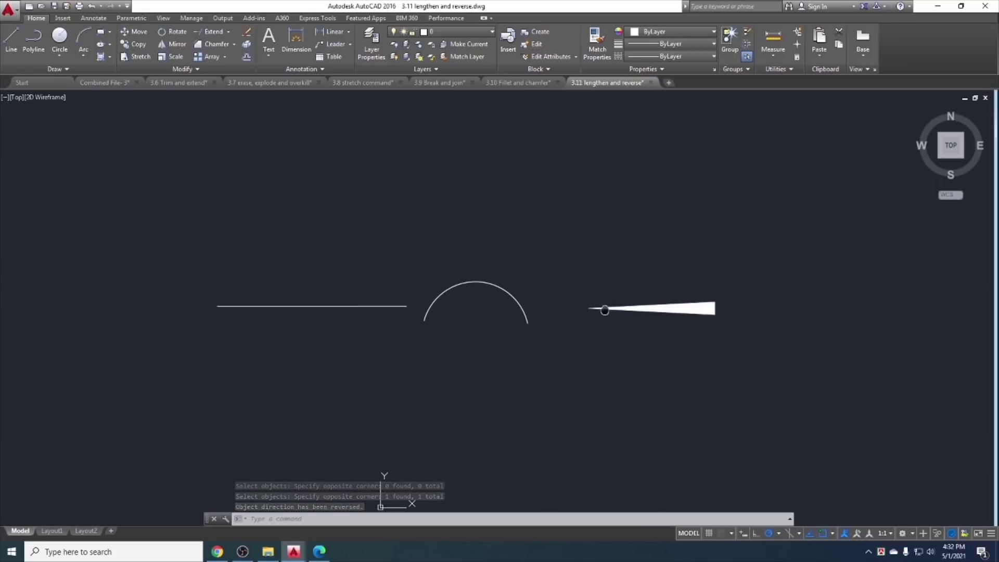
pyautogui.moveTo(602, 305); pyautogui.dragTo(511, 303, button='middle')
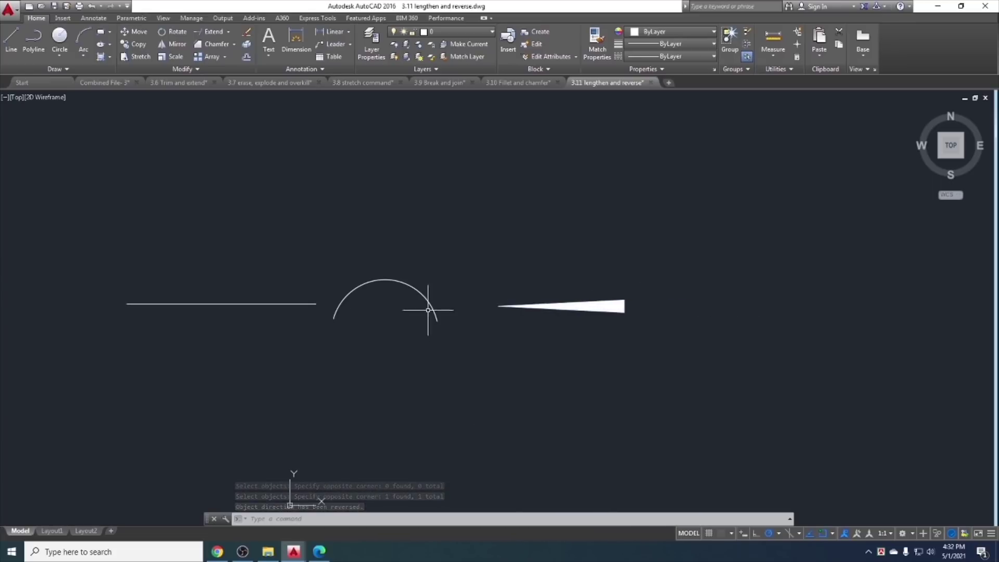
# Draw a closed line triangle above the arc and wedge, then undo it
pyautogui.click(11, 39)
pyautogui.scroll(-2, 438, 215)
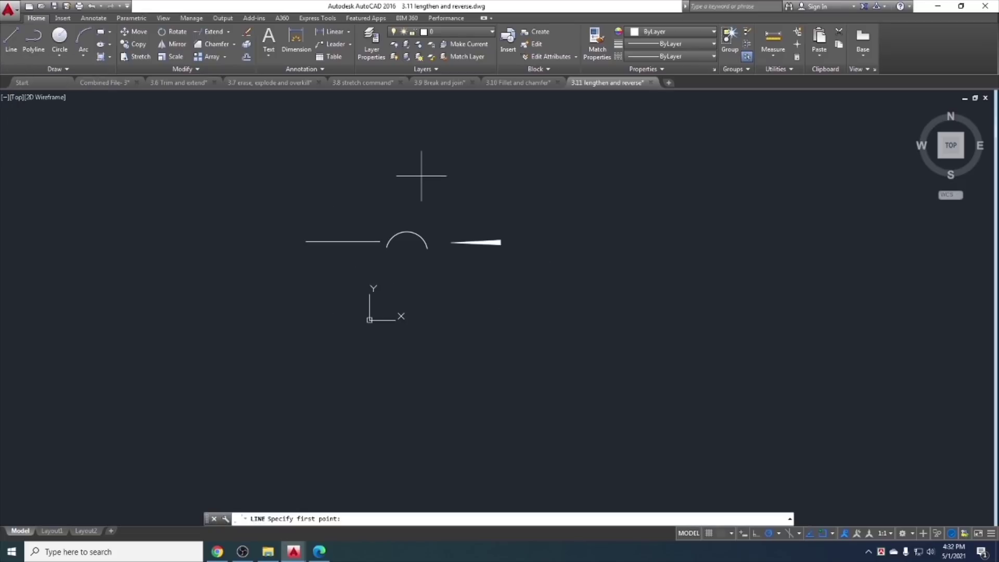
pyautogui.scroll(2, 419, 174)
pyautogui.click(388, 165)
pyautogui.click(422, 256)
pyautogui.click(486, 182)
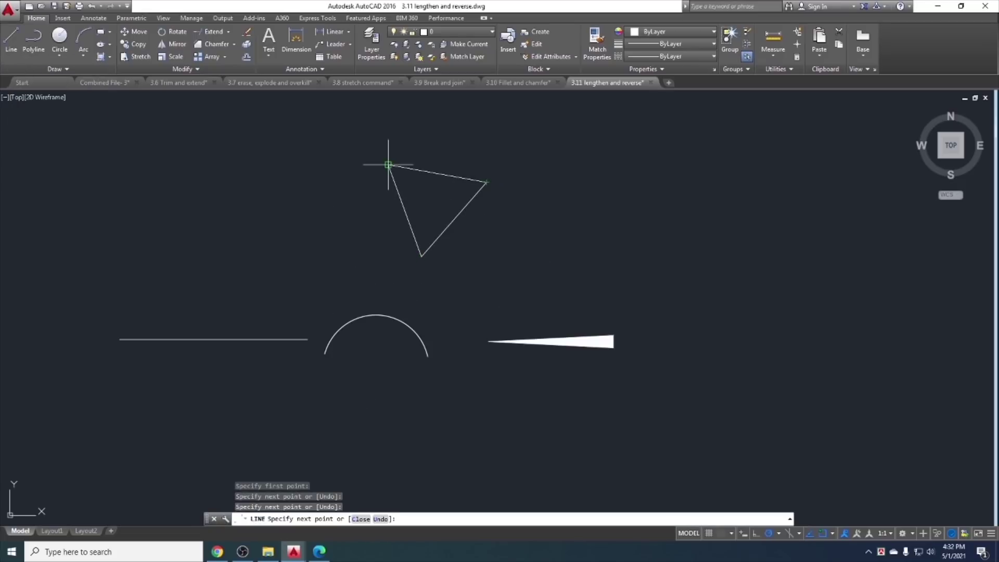
pyautogui.click(388, 166)
pyautogui.press('Escape')
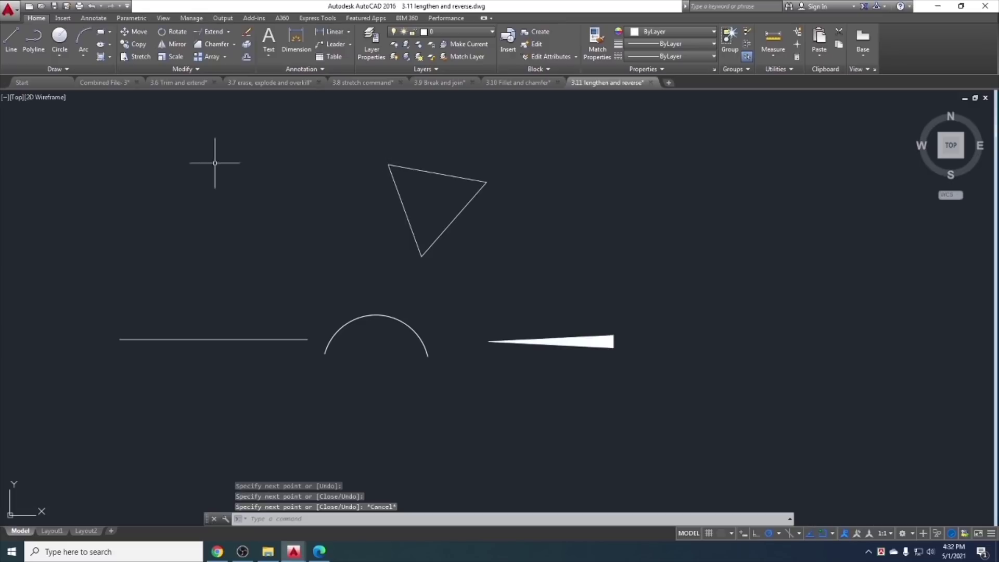
pyautogui.hotkey('ctrl', 'z')
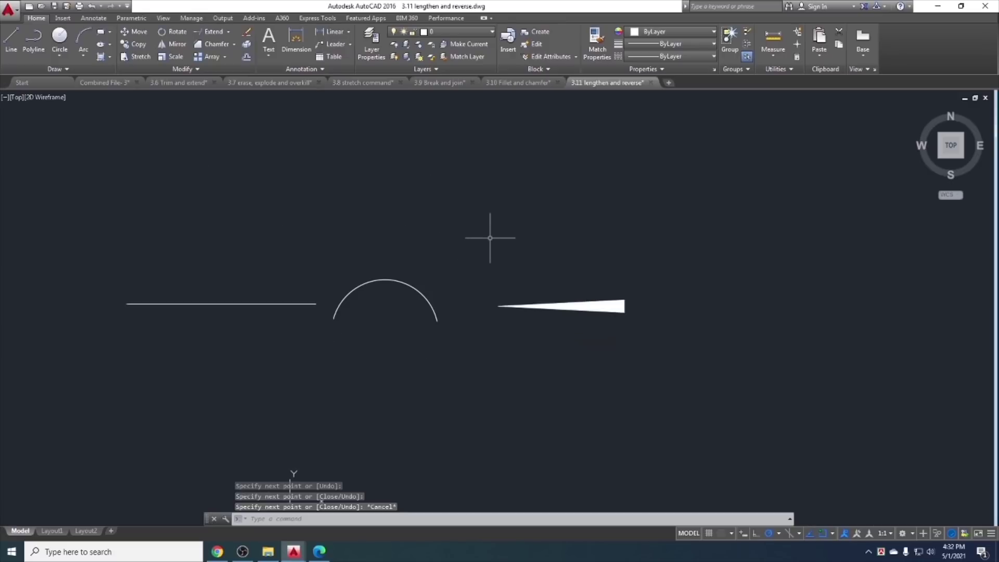
# Draw a closed triangle as a 10-unit-wide polyline in its place
pyautogui.click(33, 39)
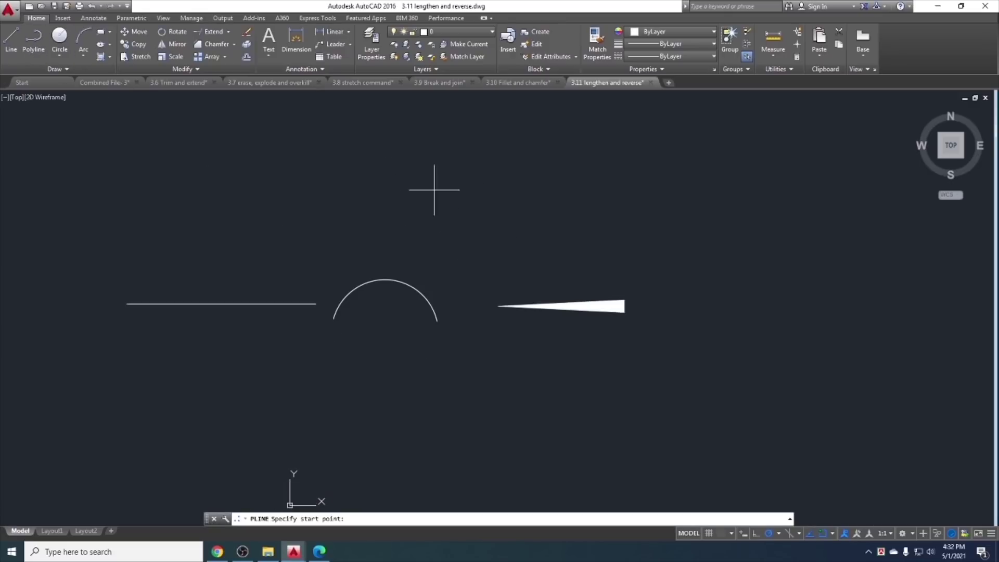
pyautogui.click(423, 234)
pyautogui.click(501, 155)
pyautogui.click(330, 145)
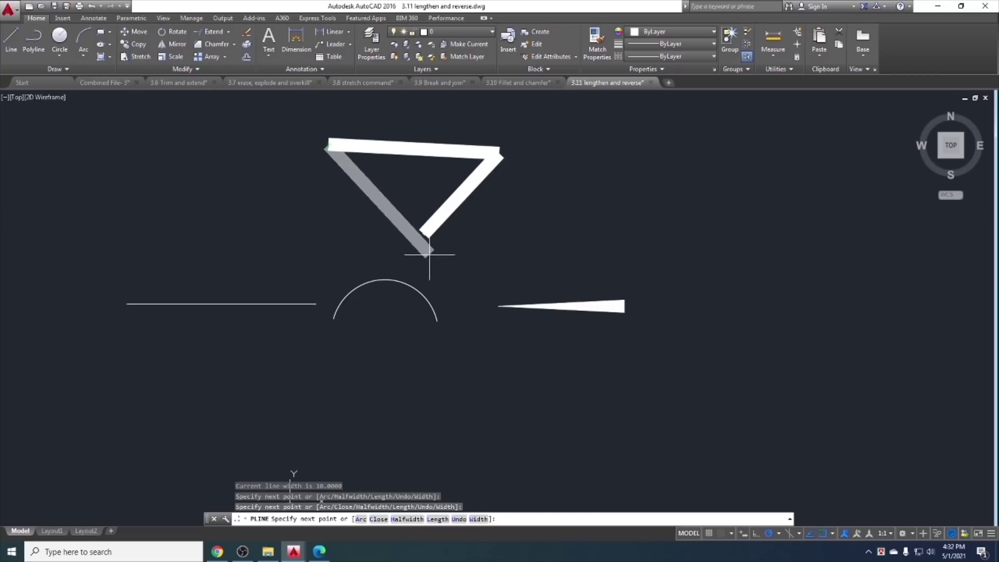
pyautogui.click(424, 234)
pyautogui.press('Escape')
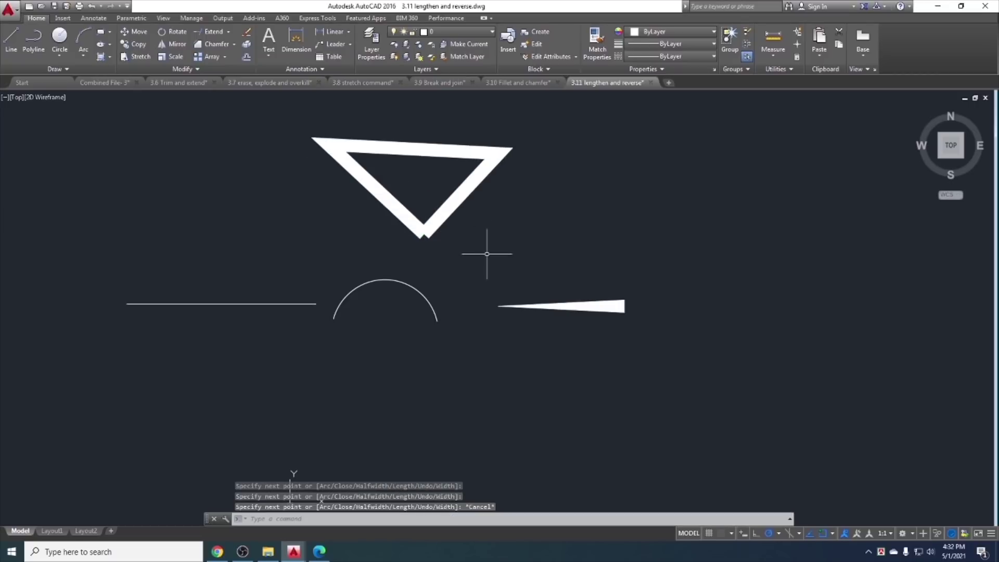
pyautogui.write('pPLw')
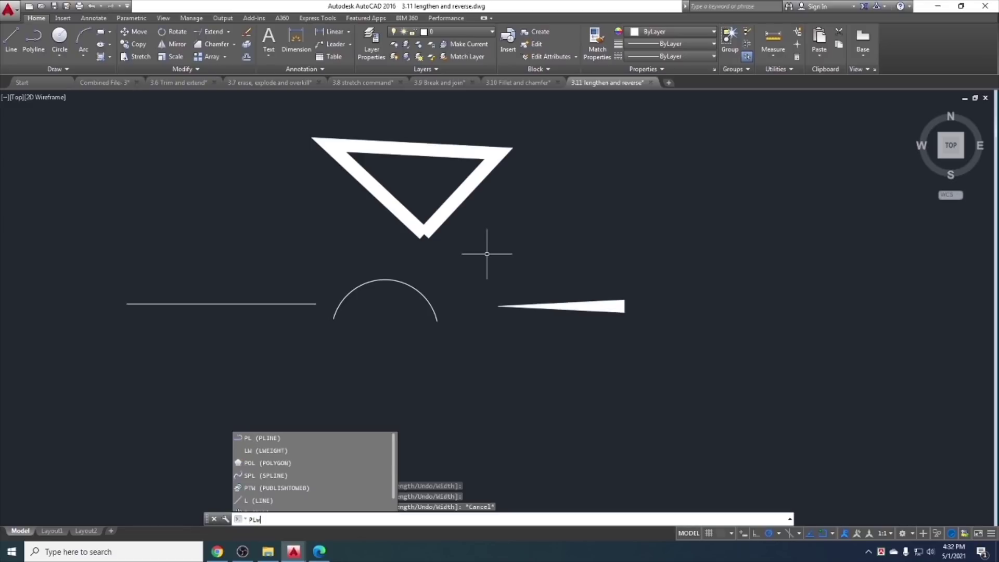
pyautogui.press('Escape')
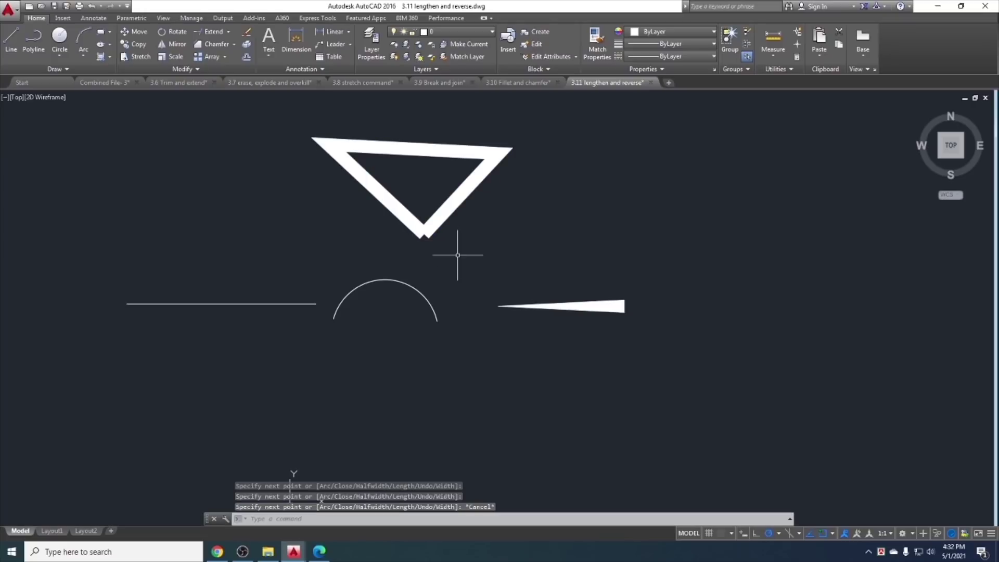
pyautogui.moveTo(459, 259); pyautogui.dragTo(432, 316, button='middle')
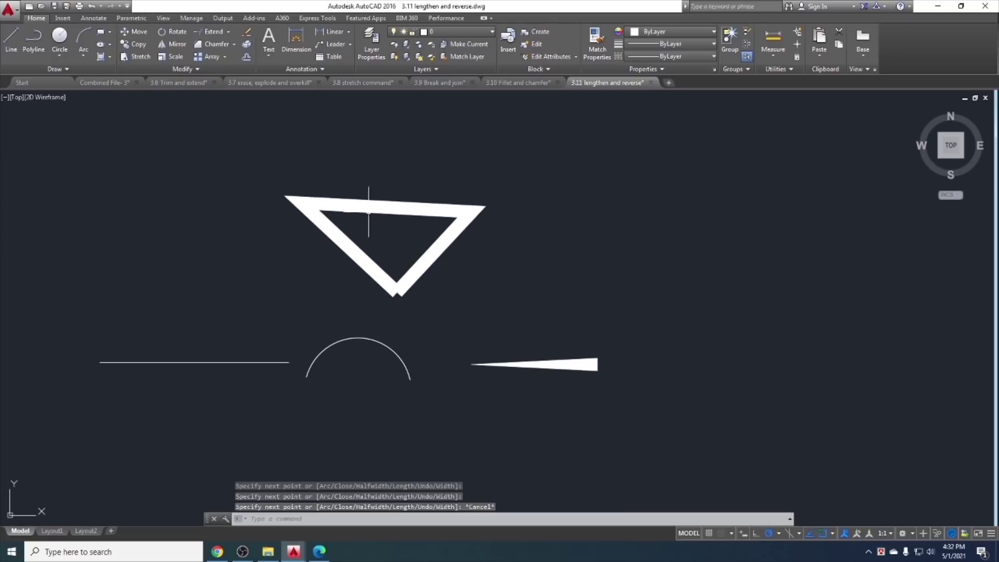
# Reverse the direction of the wide polyline triangle with REVERSE
pyautogui.click(464, 281)
pyautogui.click(370, 229)
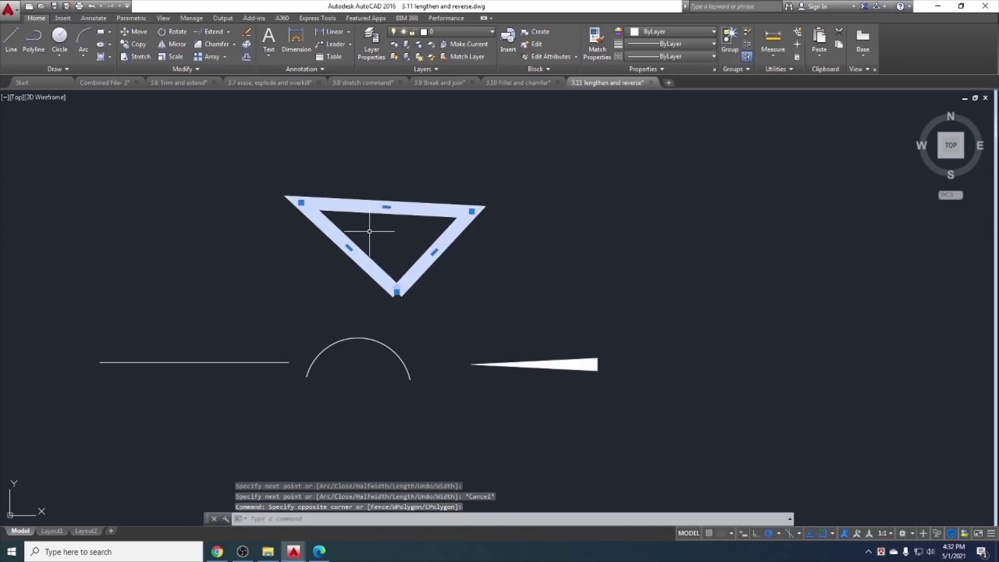
pyautogui.write('rece')
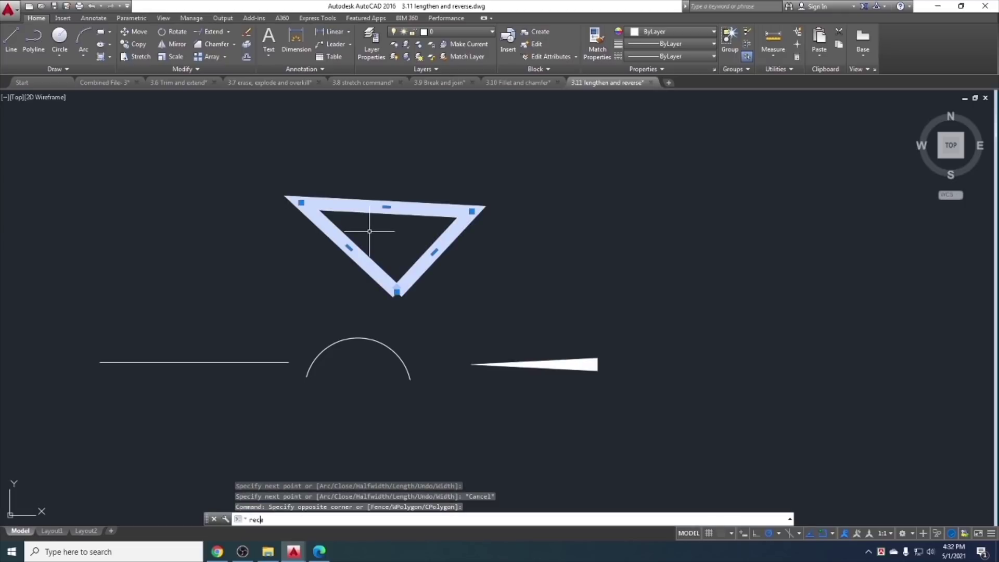
pyautogui.write('rs')
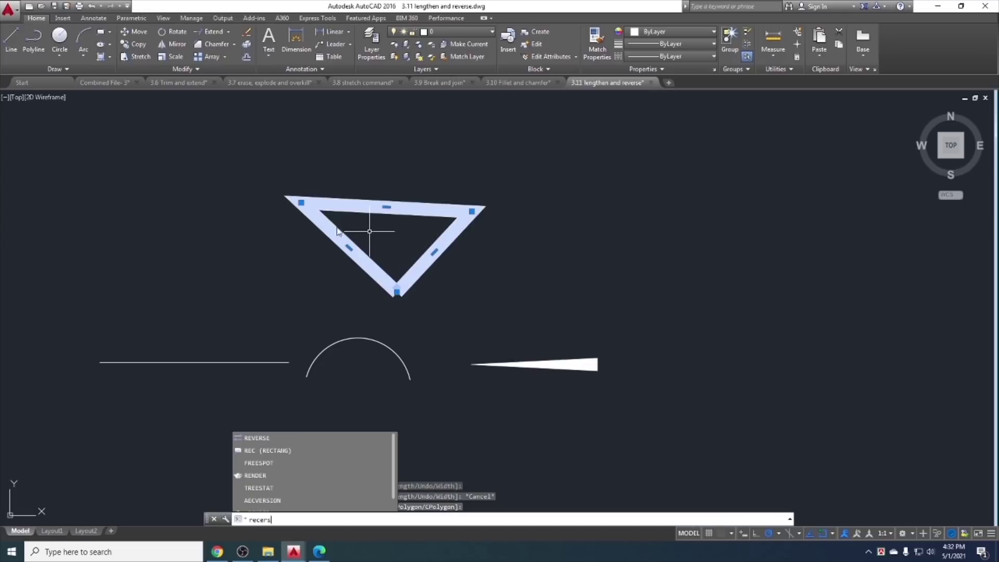
pyautogui.click(257, 438)
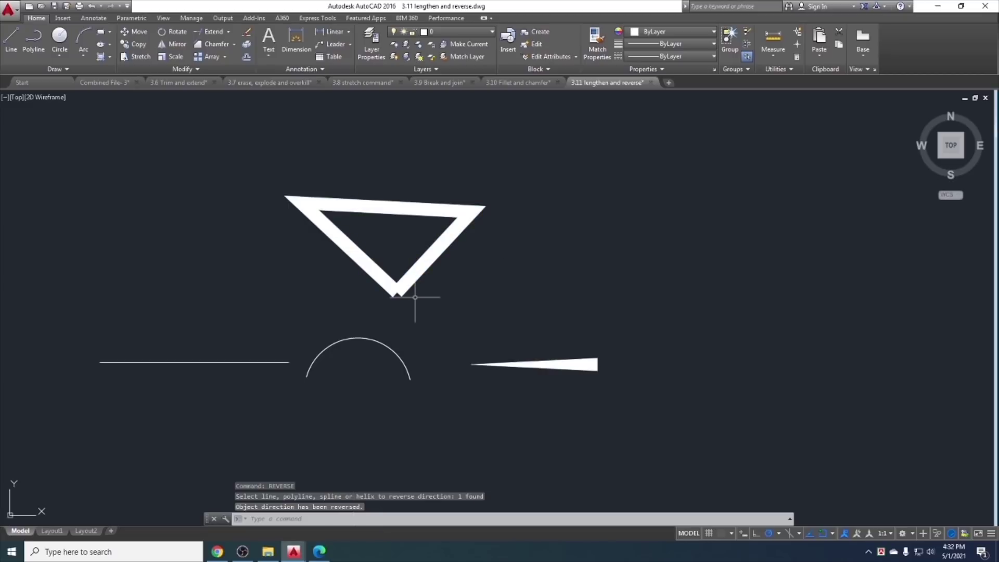
# Reverse the tapered polyline's direction too, with its taper still widening rightward
pyautogui.moveTo(586, 391); pyautogui.dragTo(526, 362, button='middle')
pyautogui.click(526, 363)
pyautogui.click(491, 308)
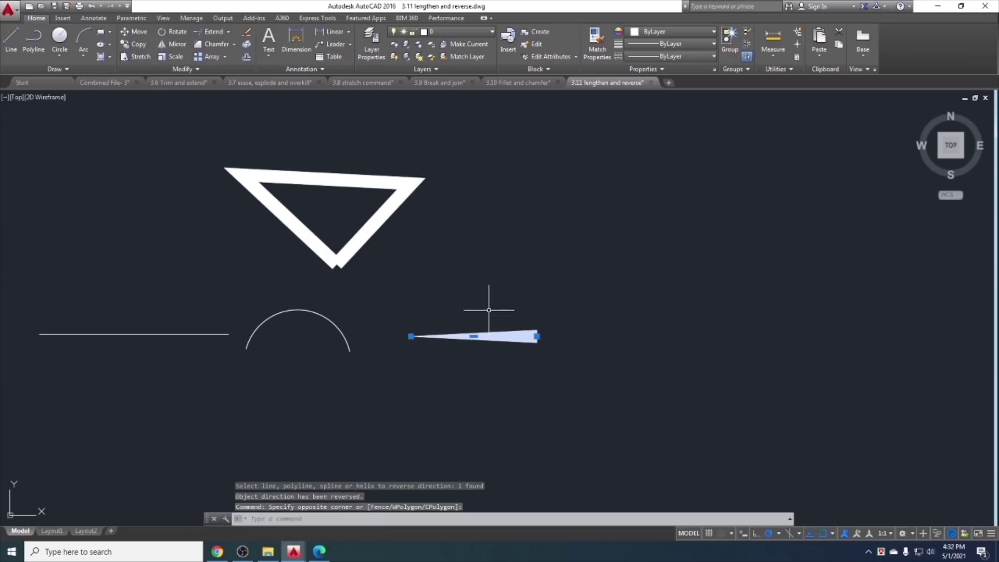
pyautogui.write('RE')
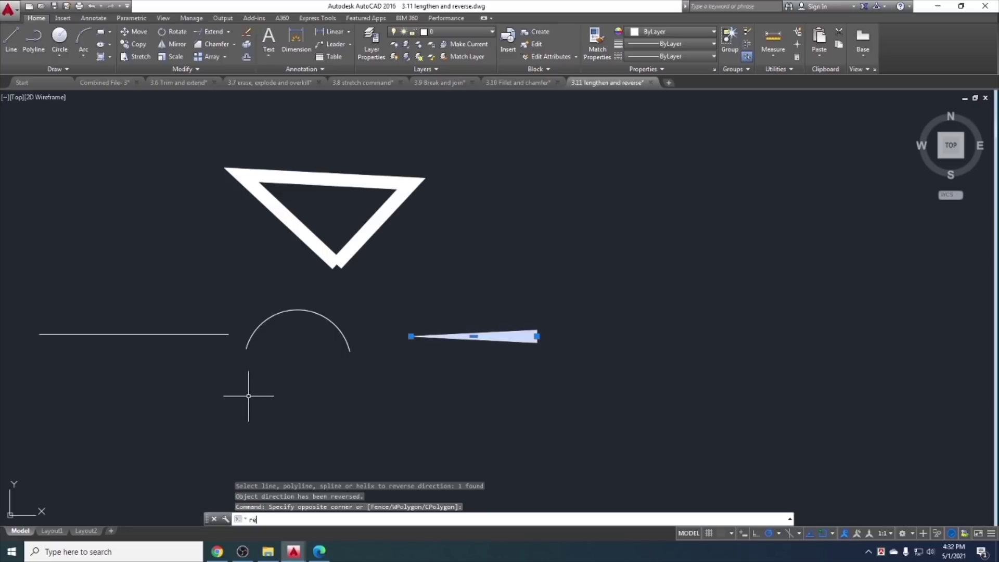
pyautogui.write('VE')
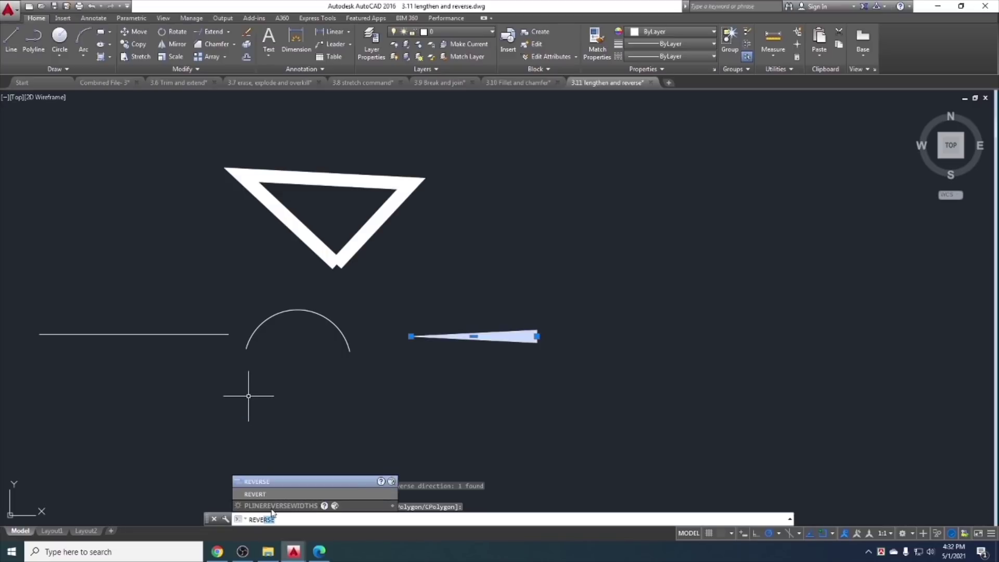
pyautogui.click(270, 485)
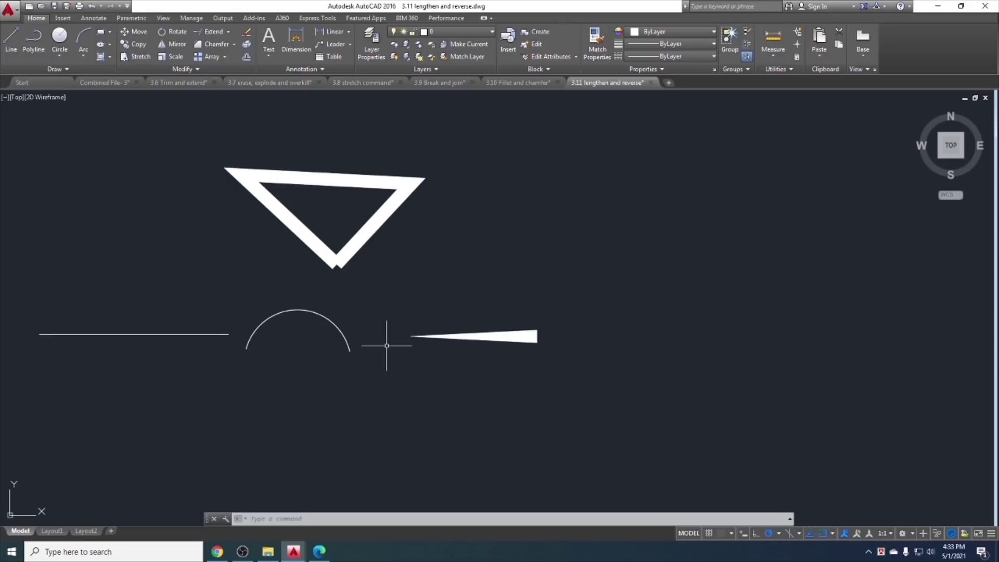
# Set PLINEREVERSEWIDTHS to 1 and reverse the tapered polyline so it widens leftward
pyautogui.write('pli')
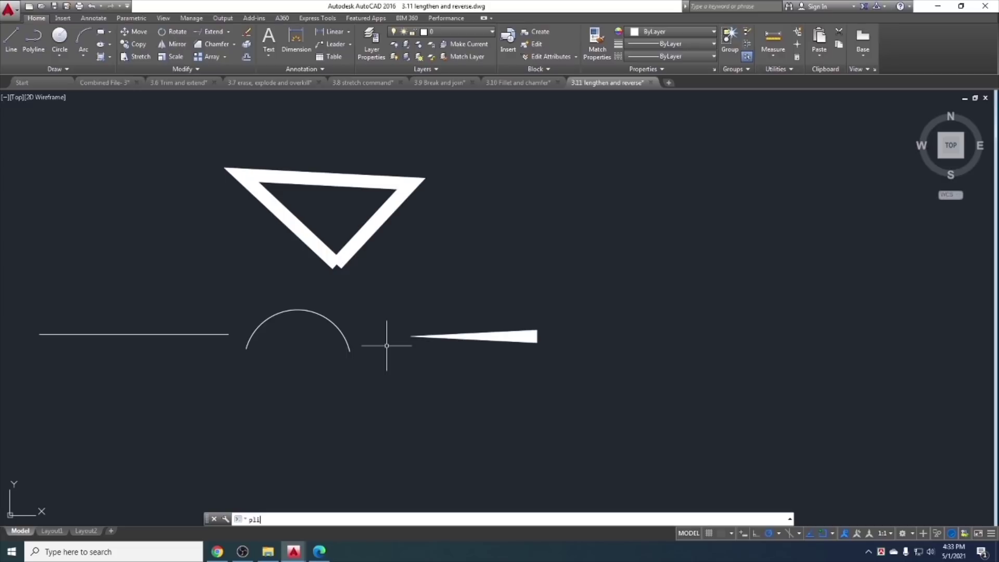
pyautogui.write('e')
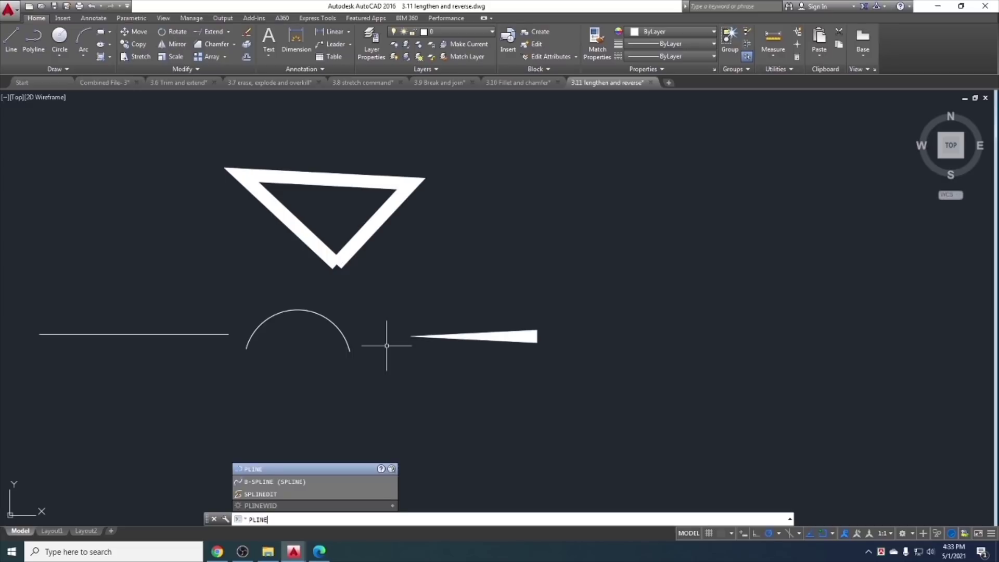
pyautogui.write('reer')
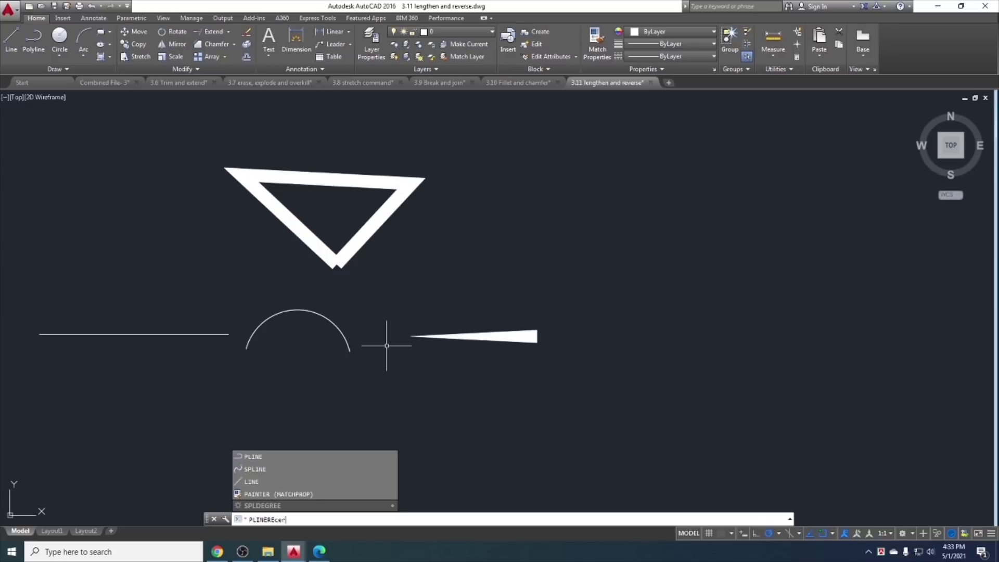
pyautogui.write('s')
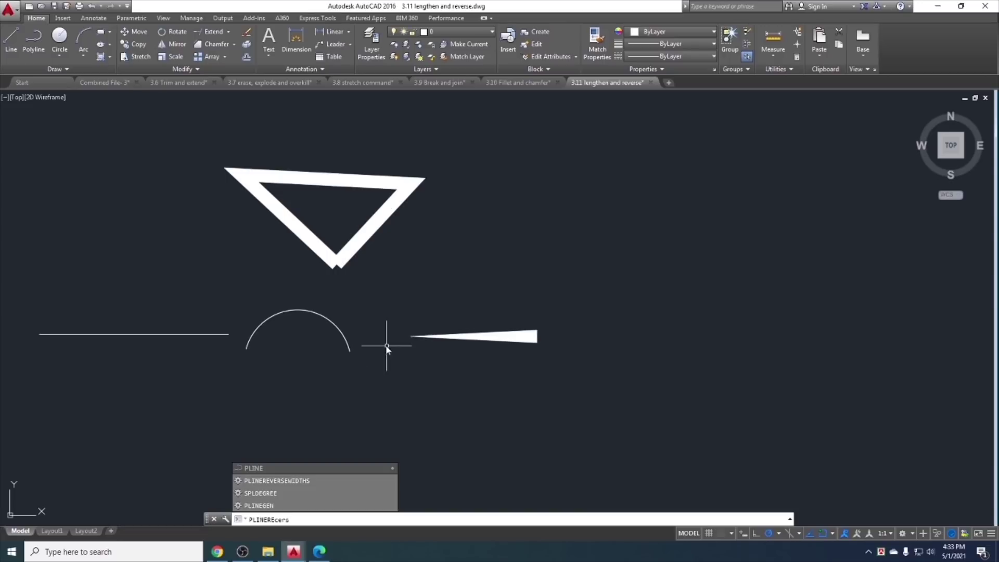
pyautogui.click(279, 482)
pyautogui.write('1')
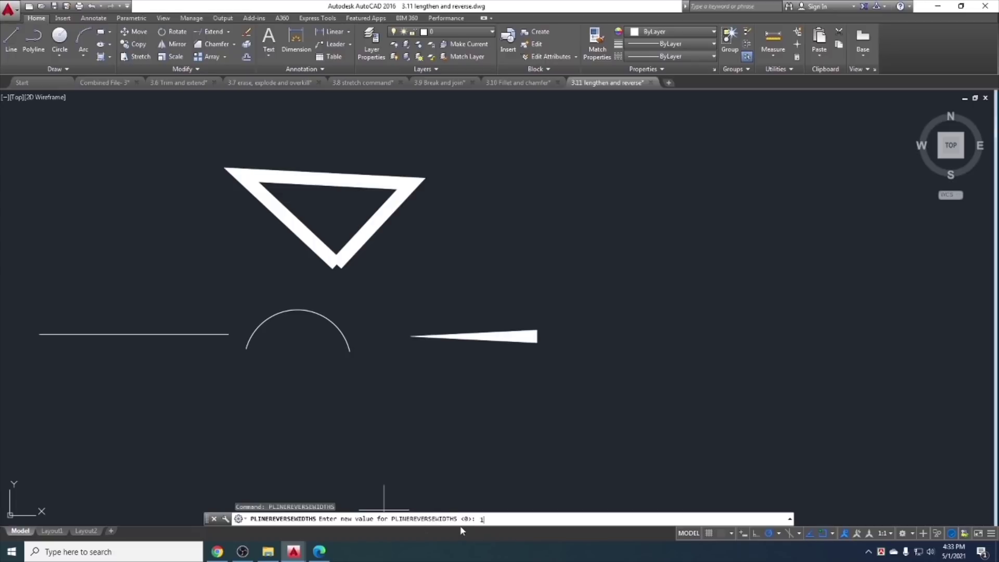
pyautogui.press('Return')
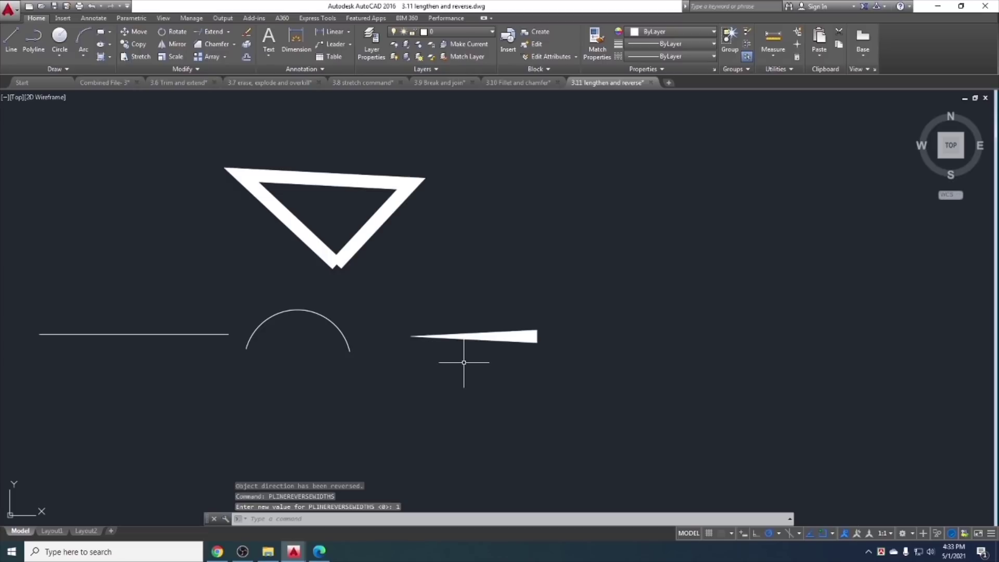
pyautogui.write('rvers')
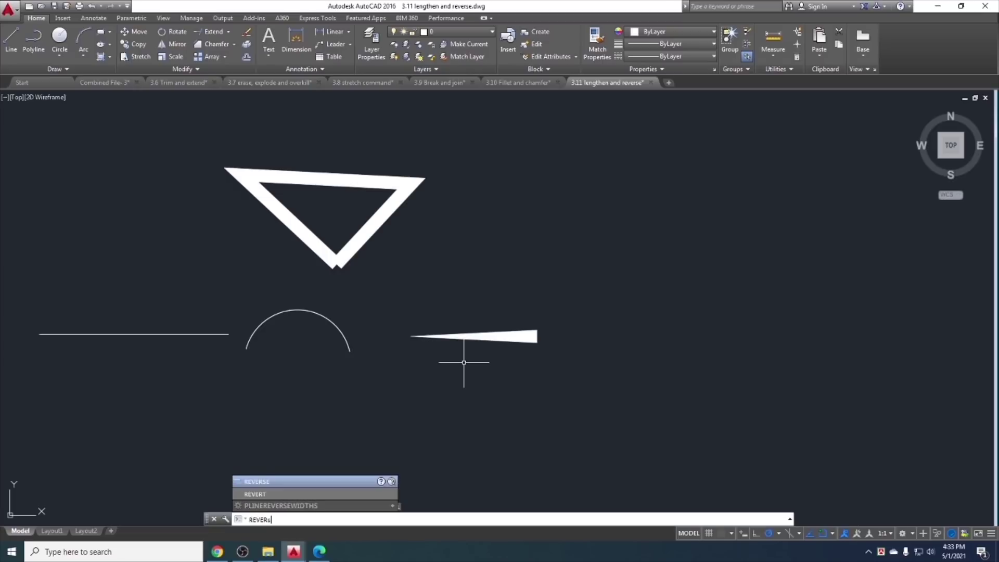
pyautogui.write('e')
pyautogui.press('Return')
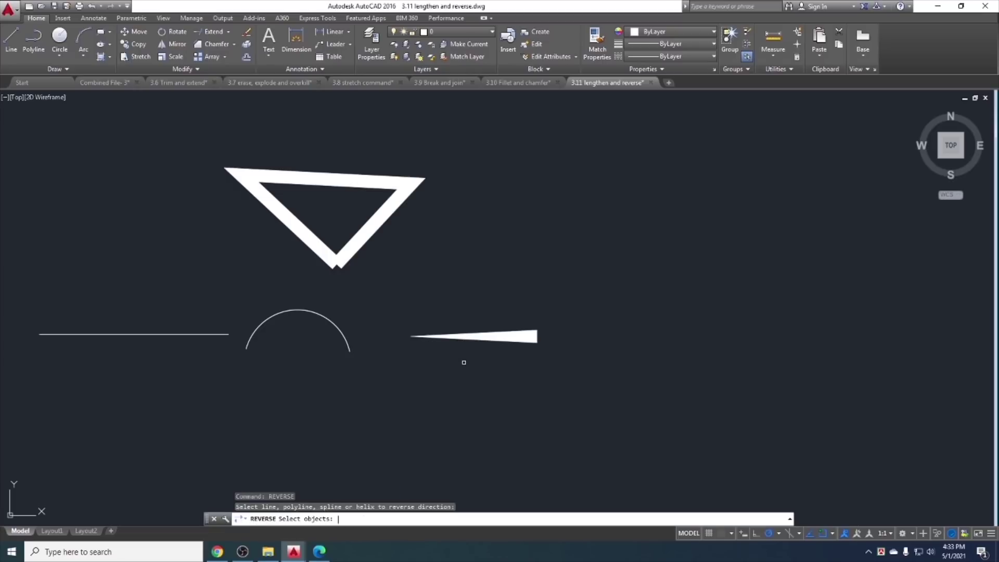
pyautogui.click(463, 362)
pyautogui.click(449, 322)
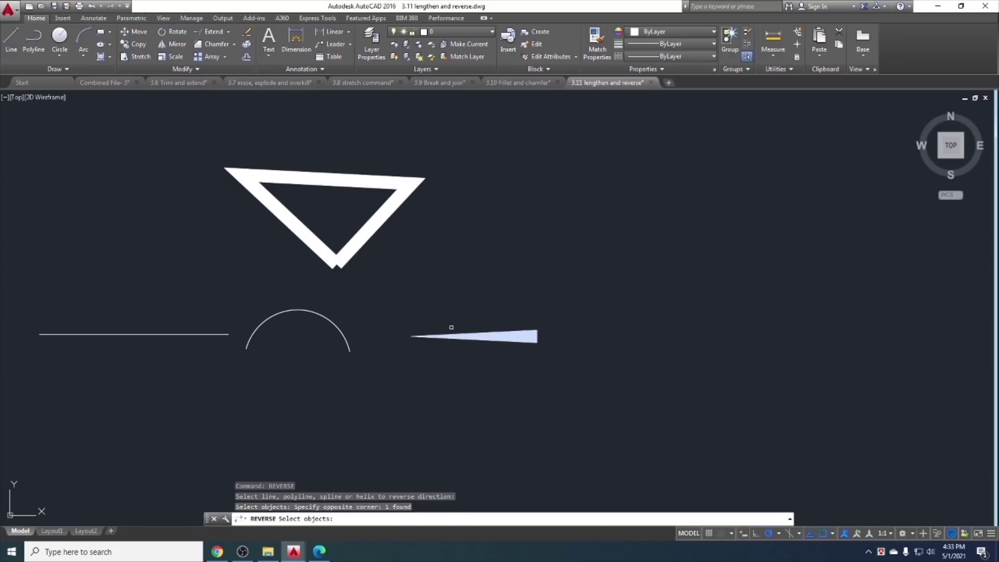
pyautogui.press('Return')
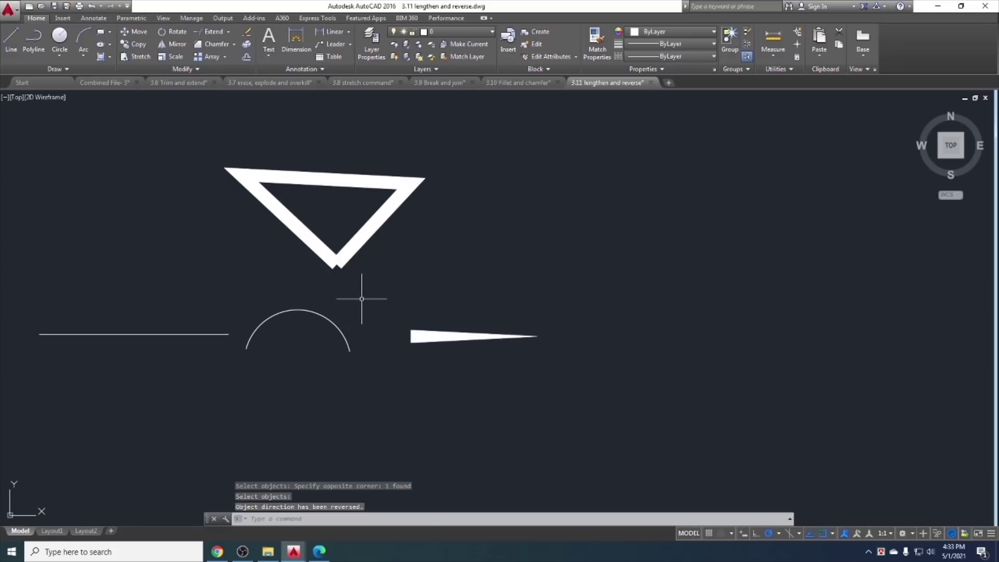
# Reverse the wide triangle's direction, then reselect the triangle
pyautogui.press('Return')
pyautogui.click(373, 279)
pyautogui.click(310, 232)
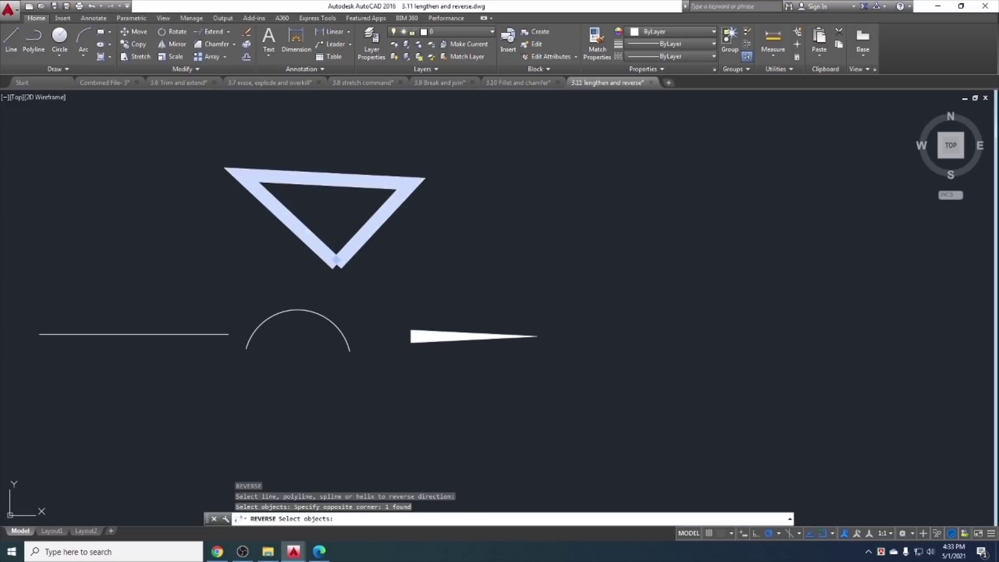
pyautogui.press('Return')
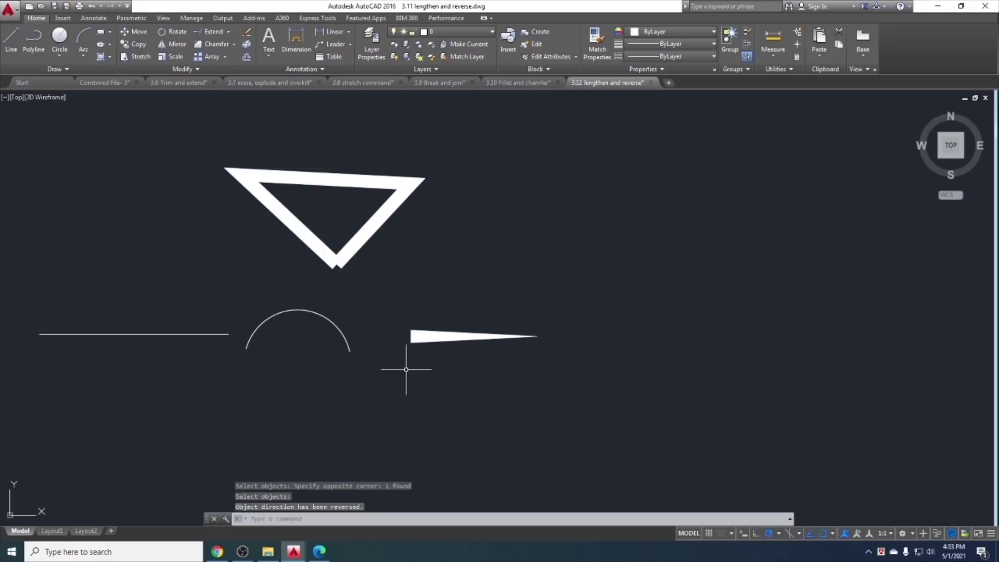
pyautogui.click(471, 355)
pyautogui.click(432, 294)
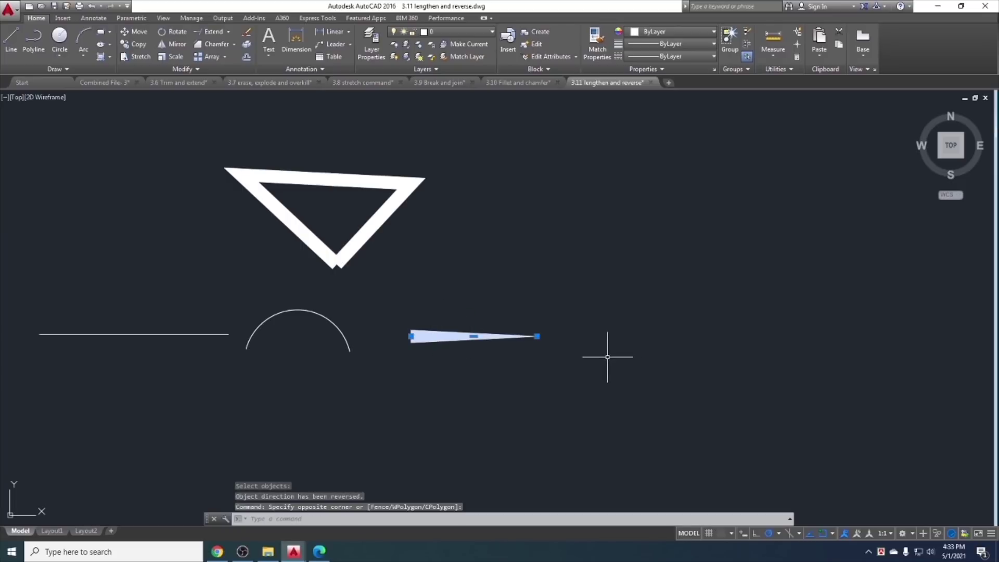
pyautogui.press('Escape')
pyautogui.click(368, 279)
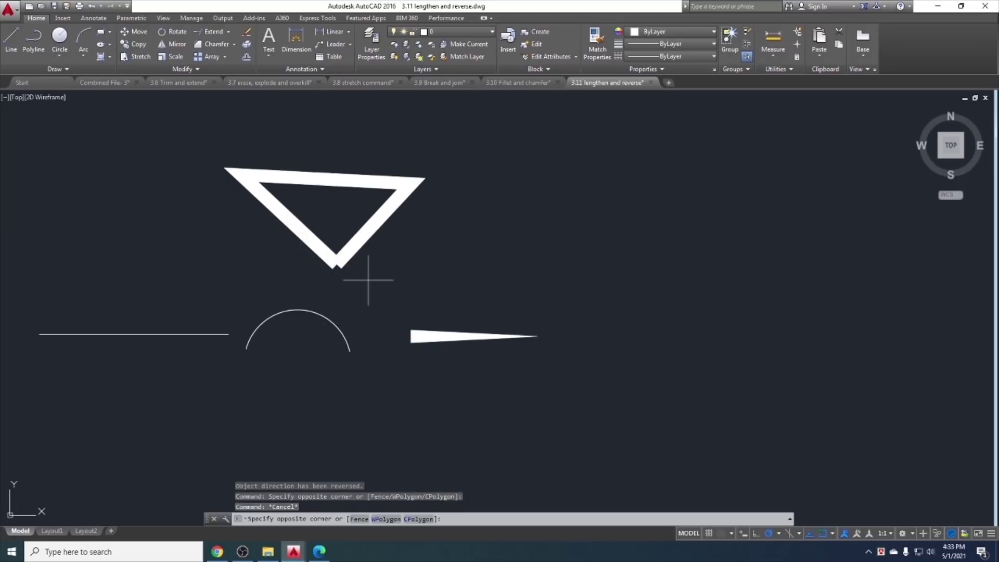
pyautogui.click(298, 228)
# Erase the wide triangle, check PLINEREVERSEWIDTHS without changing it, and bring up the course PDF
pyautogui.press('Delete')
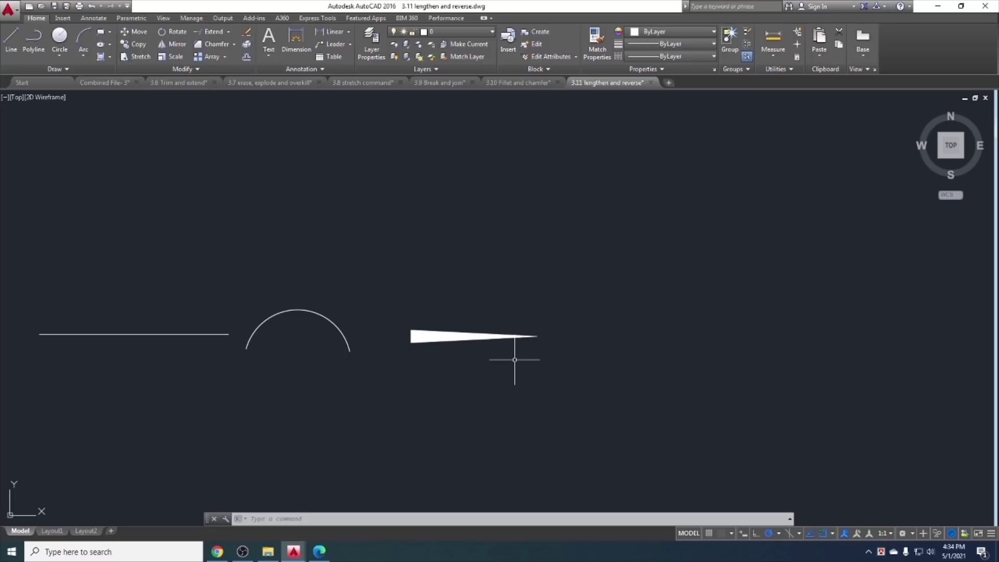
pyautogui.write('pli')
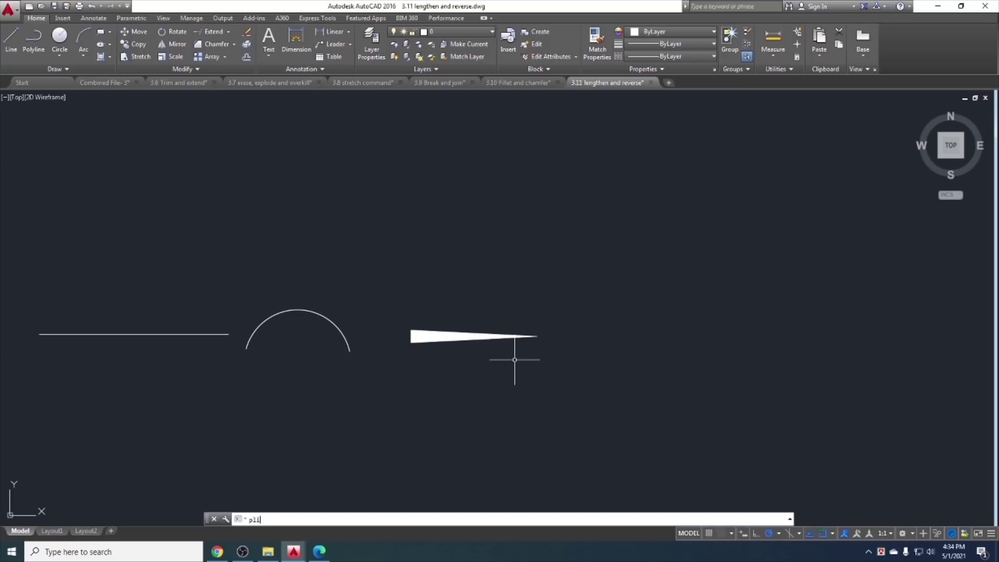
pyautogui.write('ne')
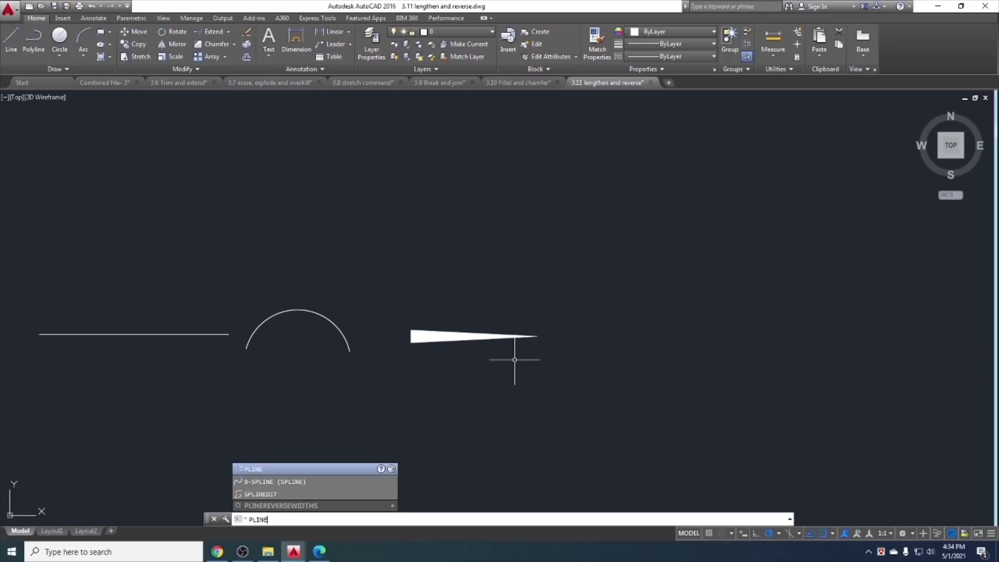
pyautogui.write('eve')
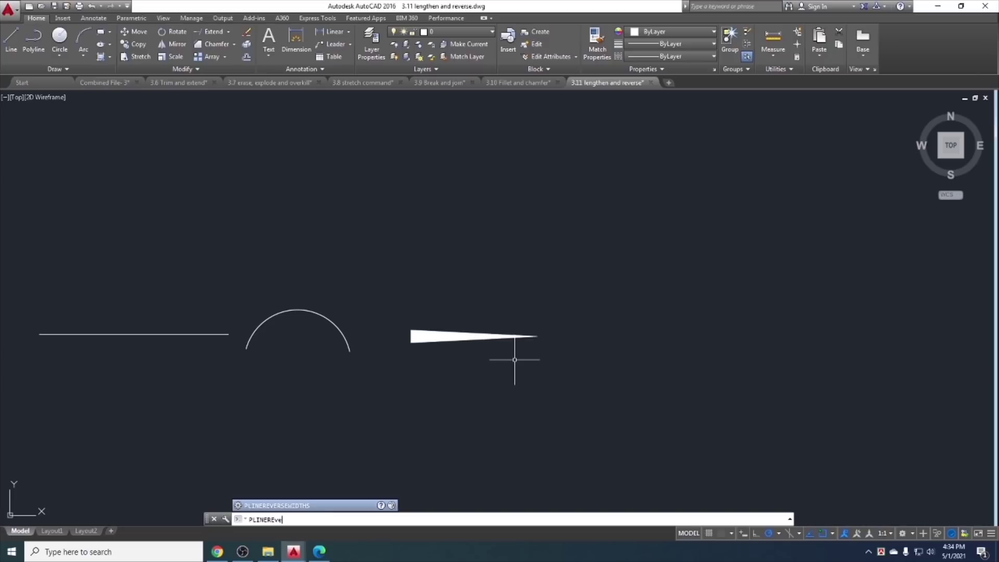
pyautogui.write('rse')
pyautogui.press('Return')
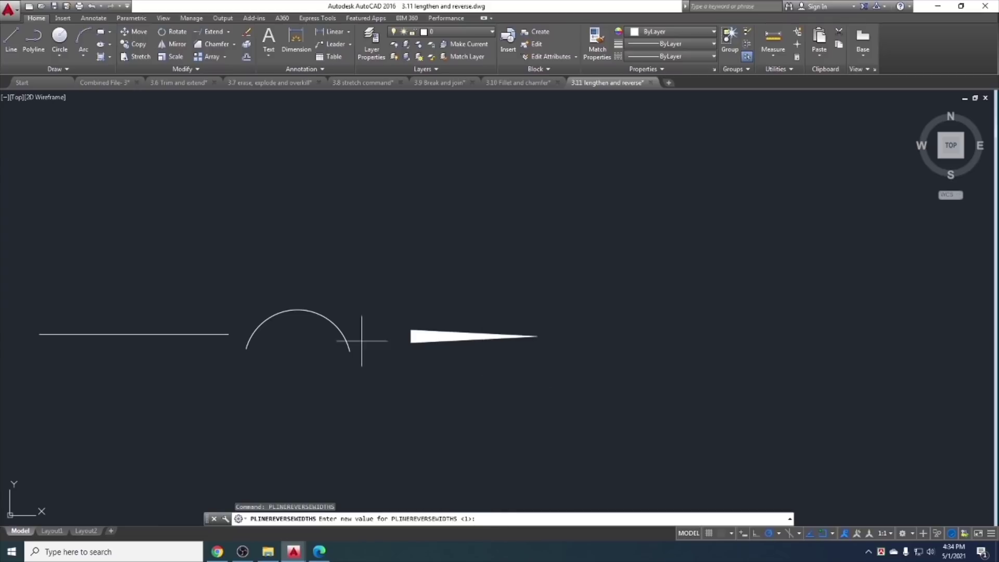
pyautogui.press('Escape')
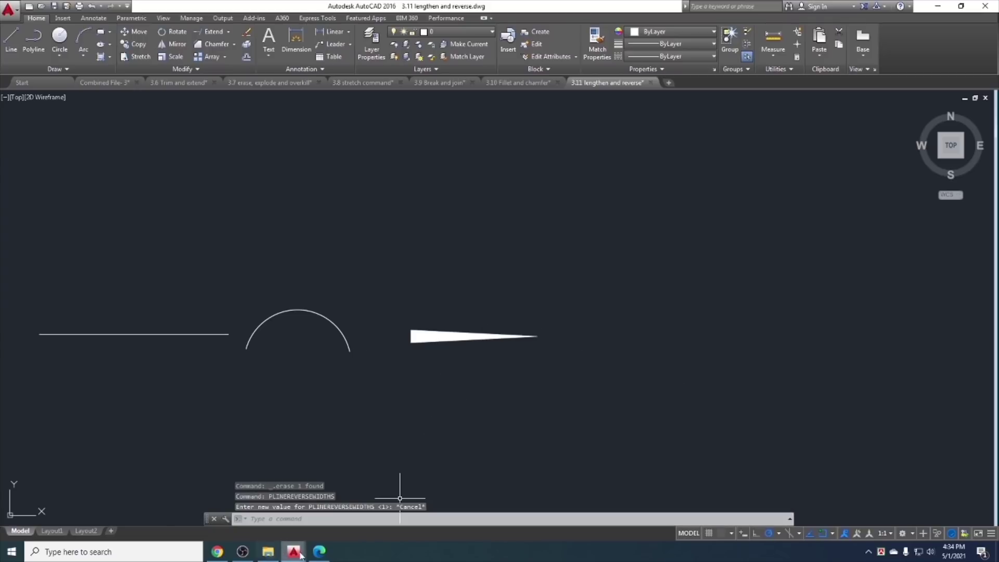
pyautogui.click(319, 551)
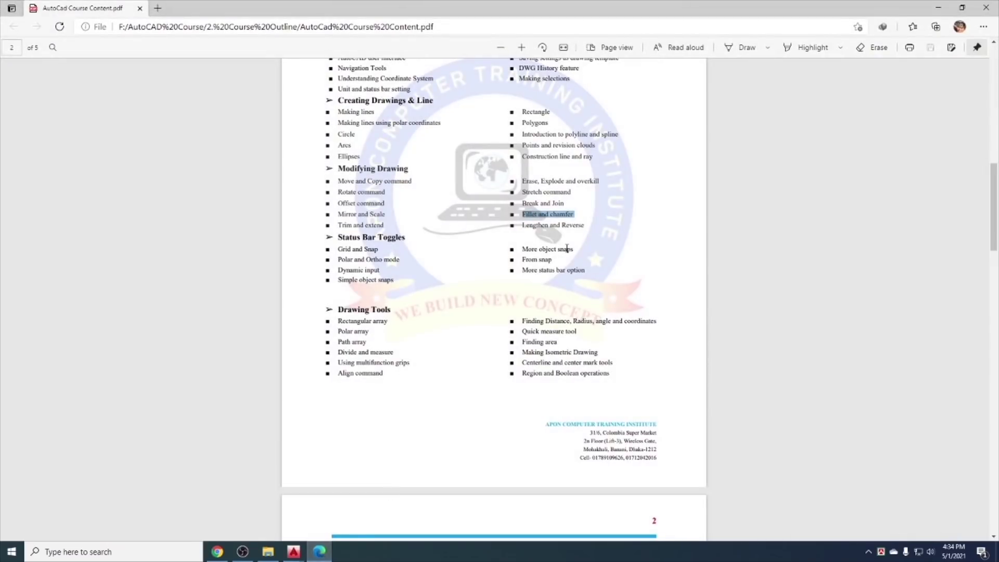
pyautogui.click(588, 227)
pyautogui.moveTo(588, 228); pyautogui.dragTo(377, 209)
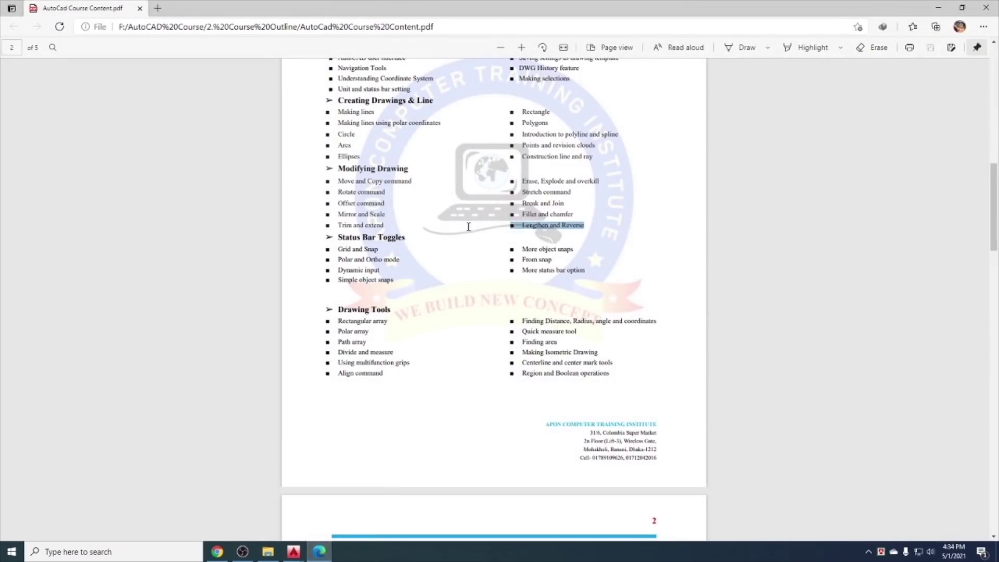
pyautogui.click(382, 210)
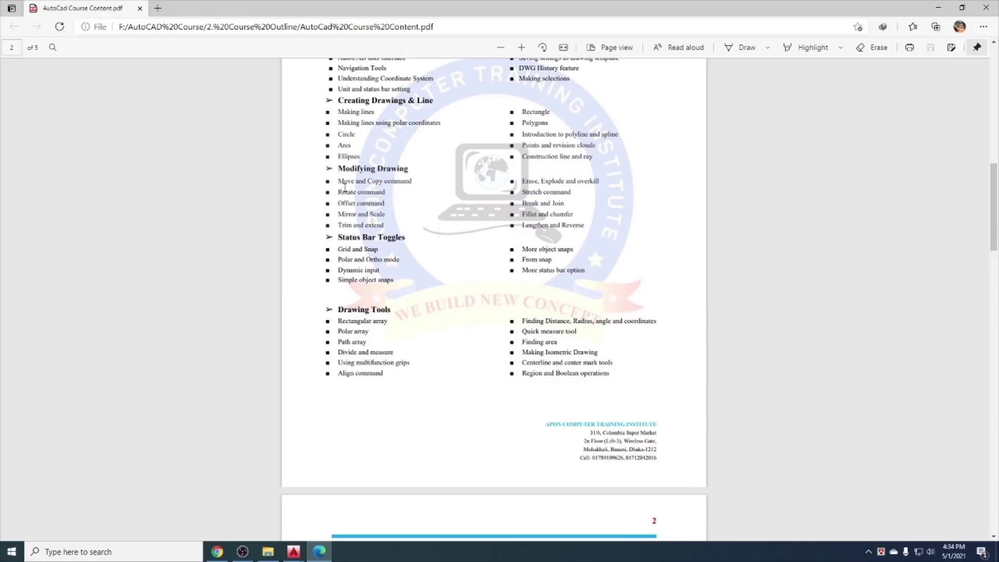
pyautogui.moveTo(340, 182); pyautogui.dragTo(384, 232)
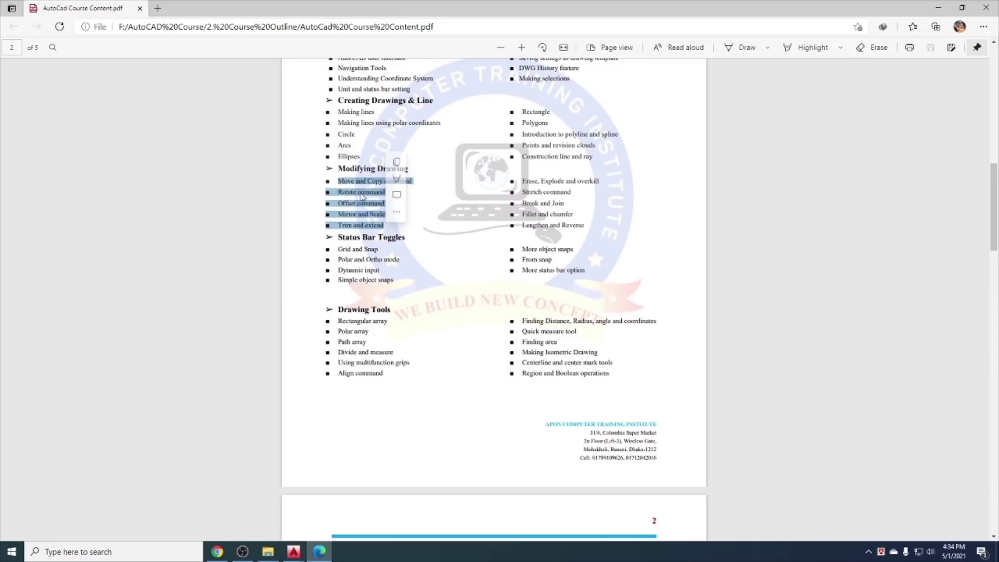
pyautogui.click(346, 183)
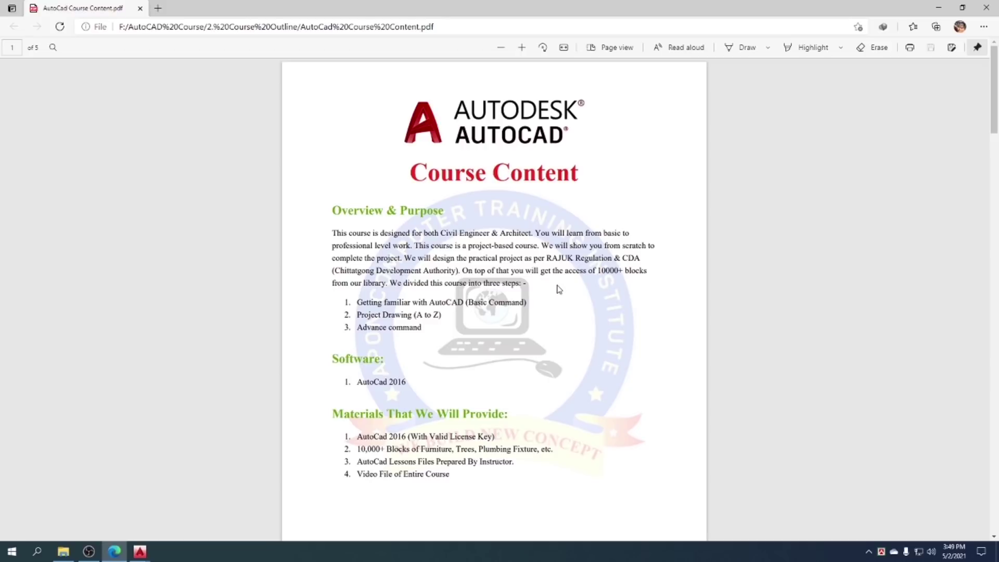
# Scroll to page 2 and highlight the Status Bar Toggles, object snap and From snap topics
pyautogui.scroll(-4, 558, 290)
pyautogui.scroll(-5, 558, 288)
pyautogui.scroll(-2, 554, 287)
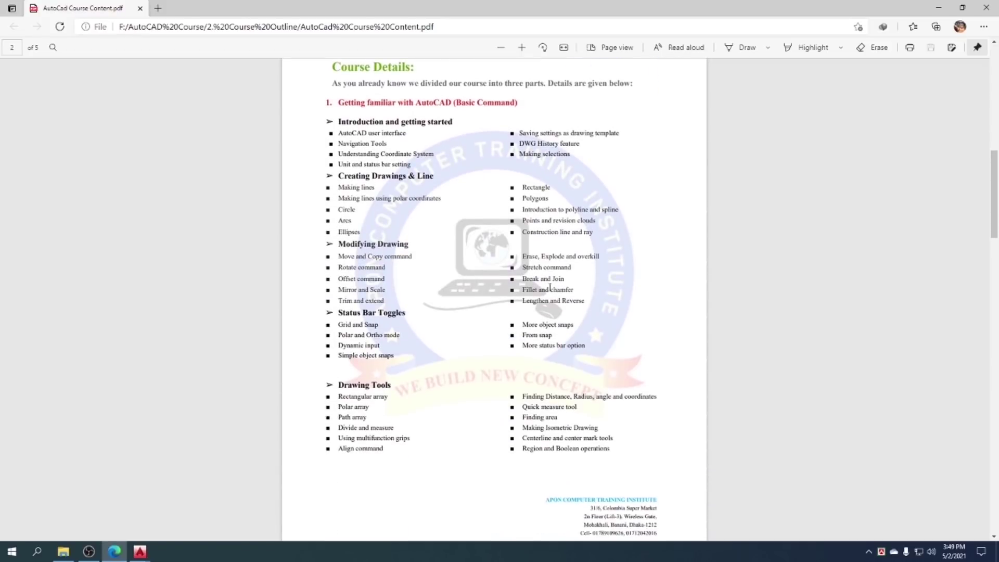
pyautogui.moveTo(339, 313); pyautogui.dragTo(572, 347)
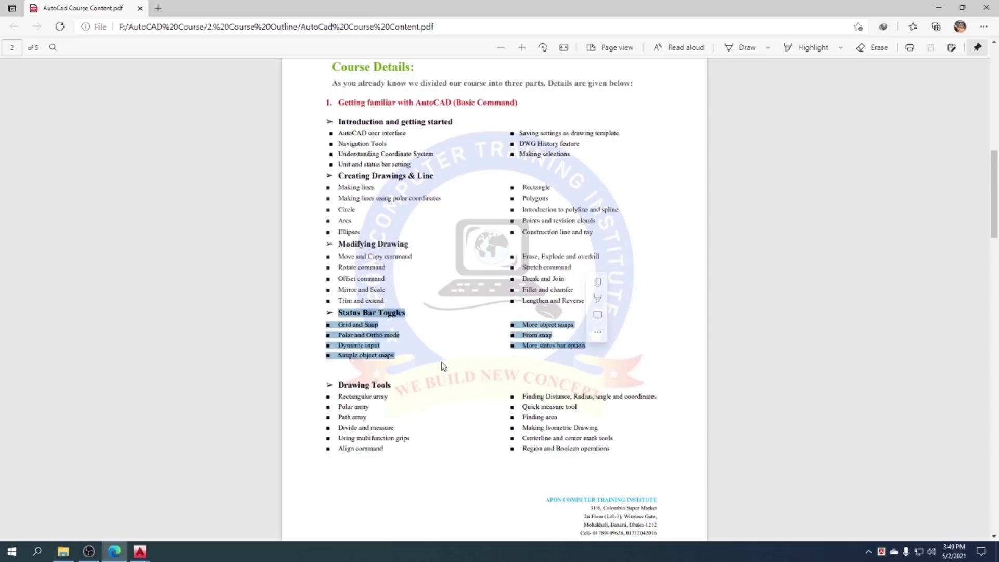
pyautogui.click(370, 344)
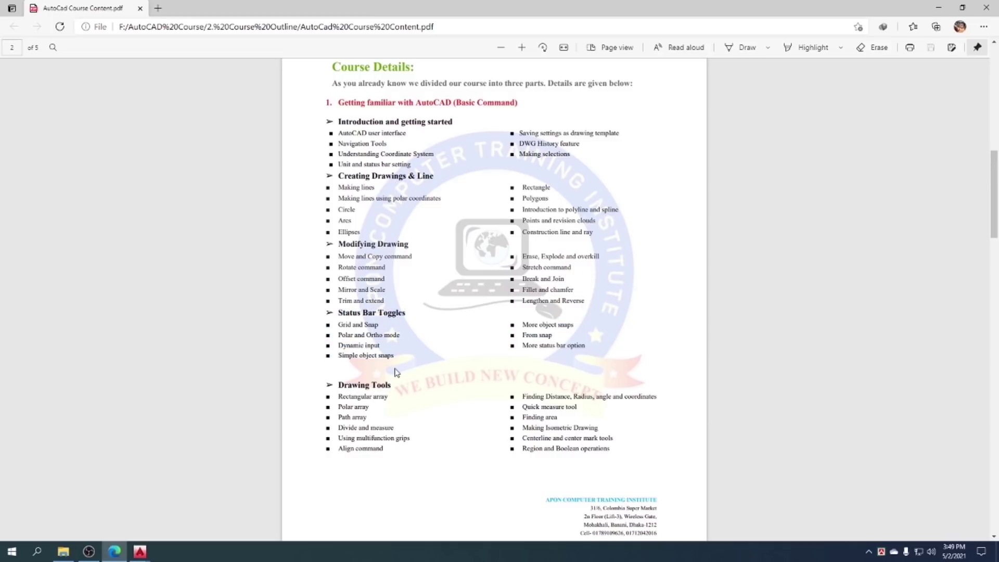
pyautogui.moveTo(393, 357); pyautogui.dragTo(349, 358)
pyautogui.moveTo(588, 346); pyautogui.dragTo(520, 347)
pyautogui.moveTo(574, 324); pyautogui.dragTo(522, 324)
# Start a new blank Drawing1 in AutoCAD with the grid off and origin mid-canvas
pyautogui.click(140, 551)
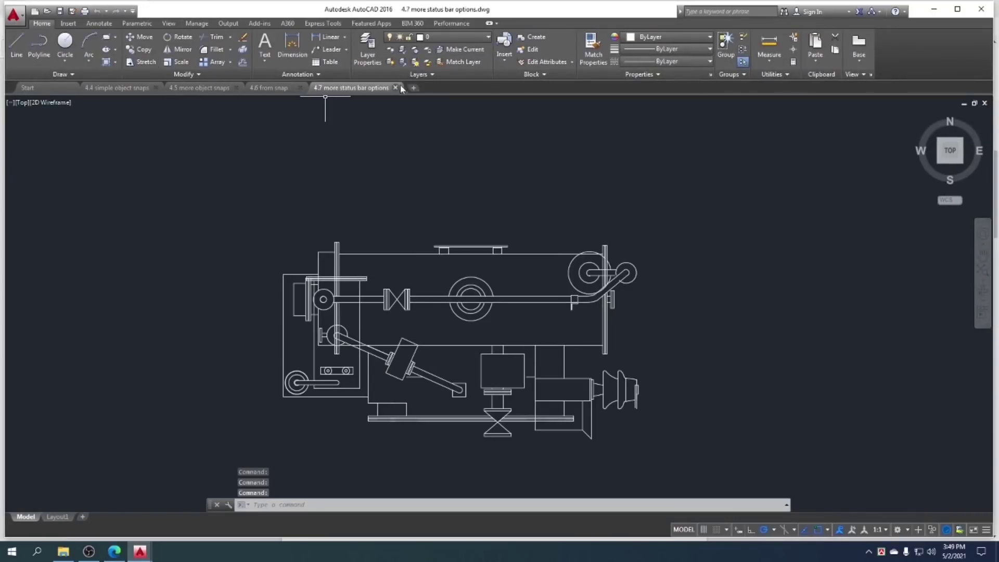
pyautogui.click(415, 89)
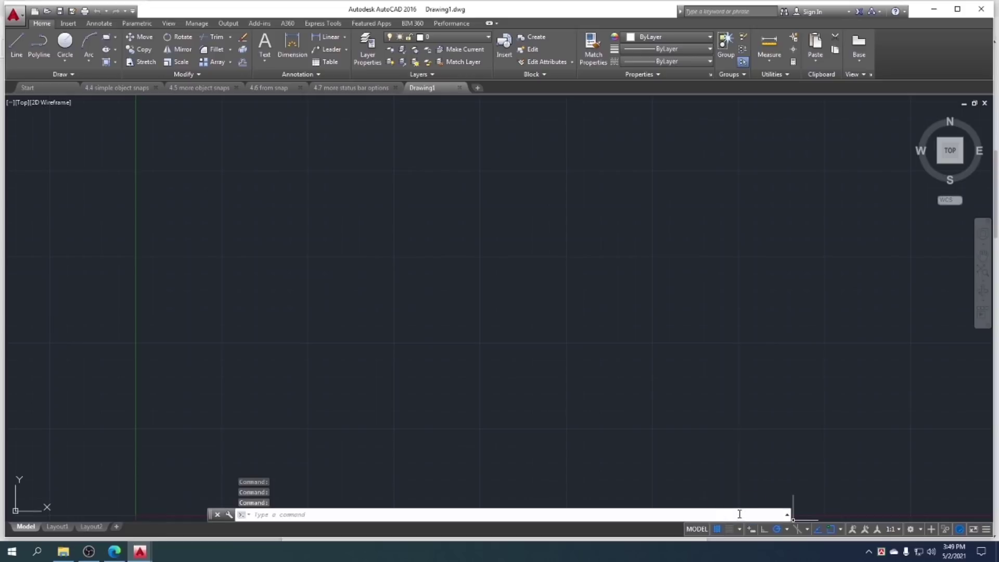
pyautogui.click(717, 530)
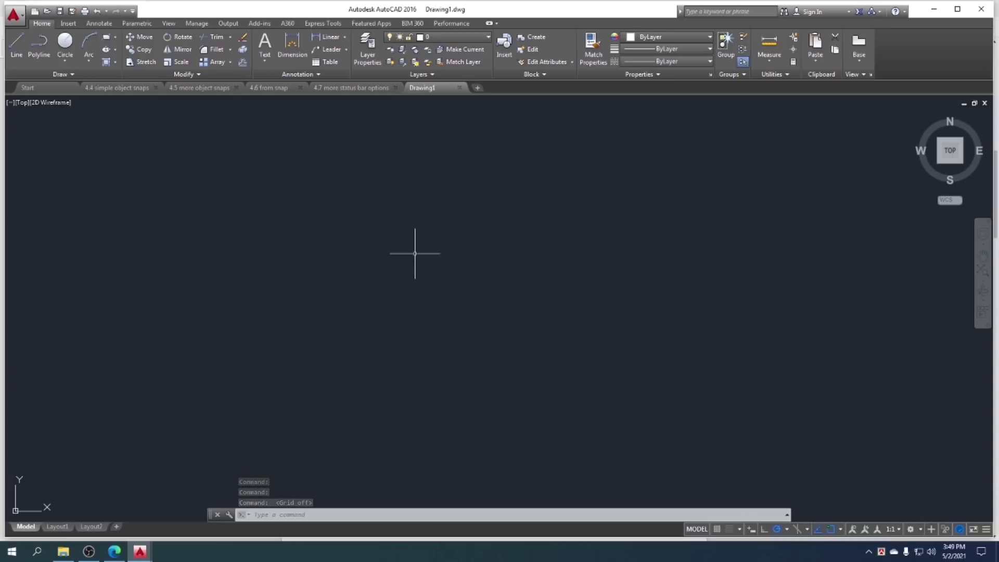
pyautogui.scroll(-5, 410, 255)
pyautogui.moveTo(381, 327); pyautogui.dragTo(369, 339, button='middle')
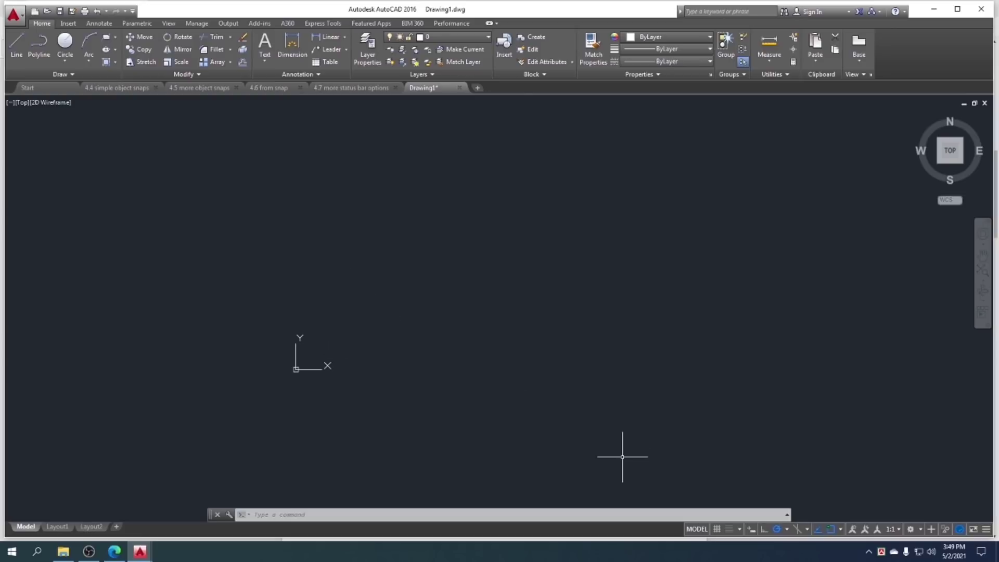
# Toggle grid (F7) and snap on and off, leave the grid on, and open Grid Settings
pyautogui.click(717, 529)
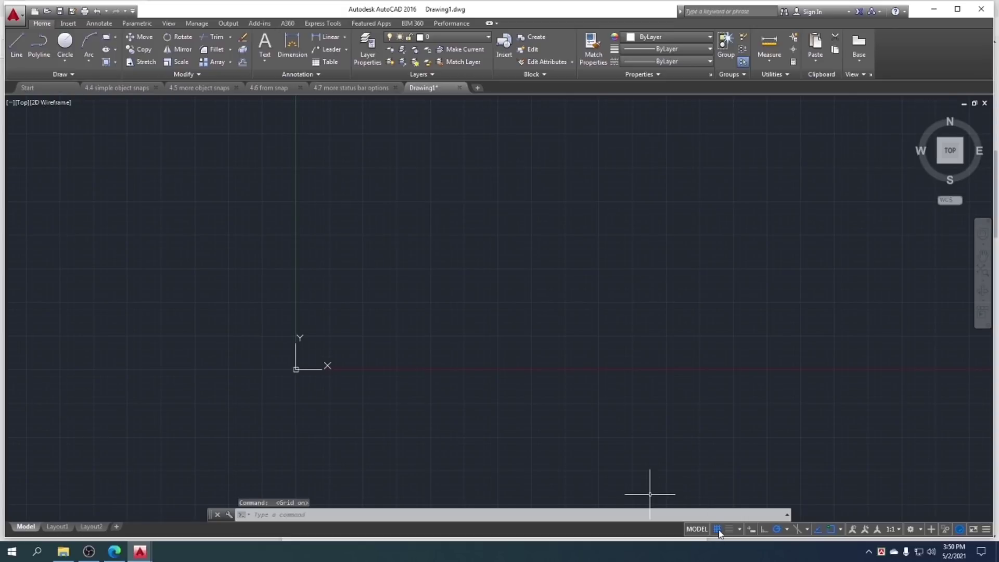
pyautogui.click(717, 529)
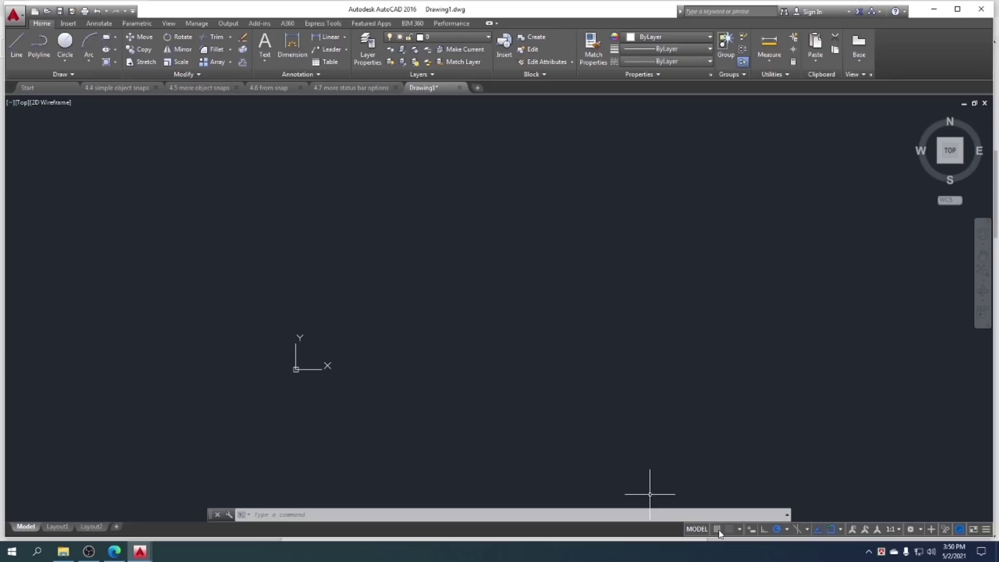
pyautogui.click(718, 529)
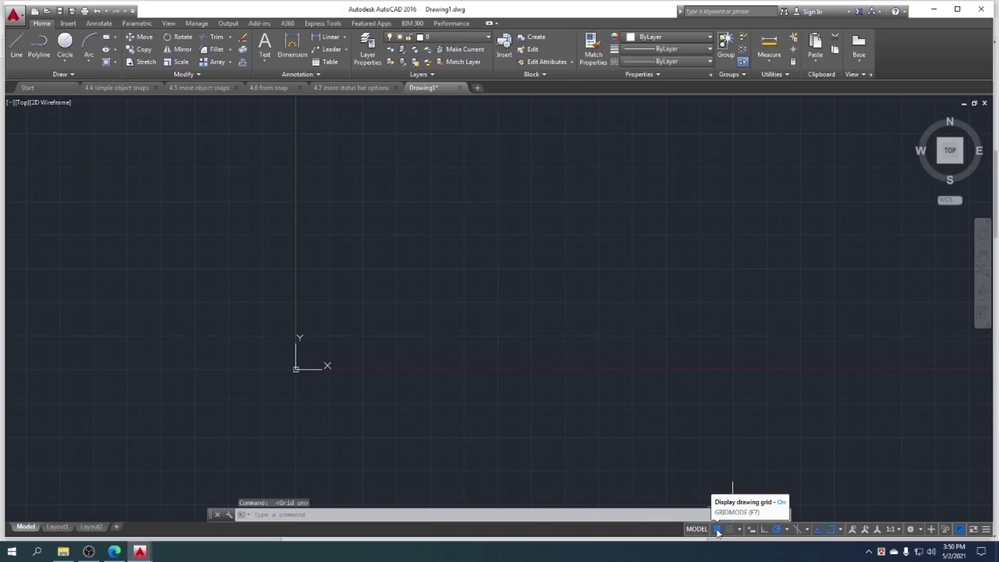
pyautogui.click(718, 530)
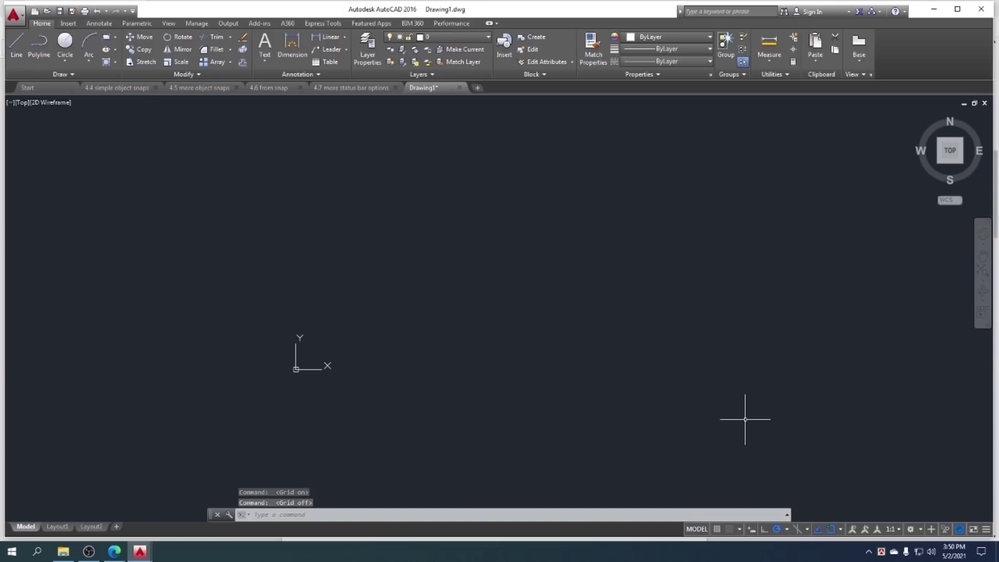
pyautogui.press('F7')
pyautogui.press('F7')
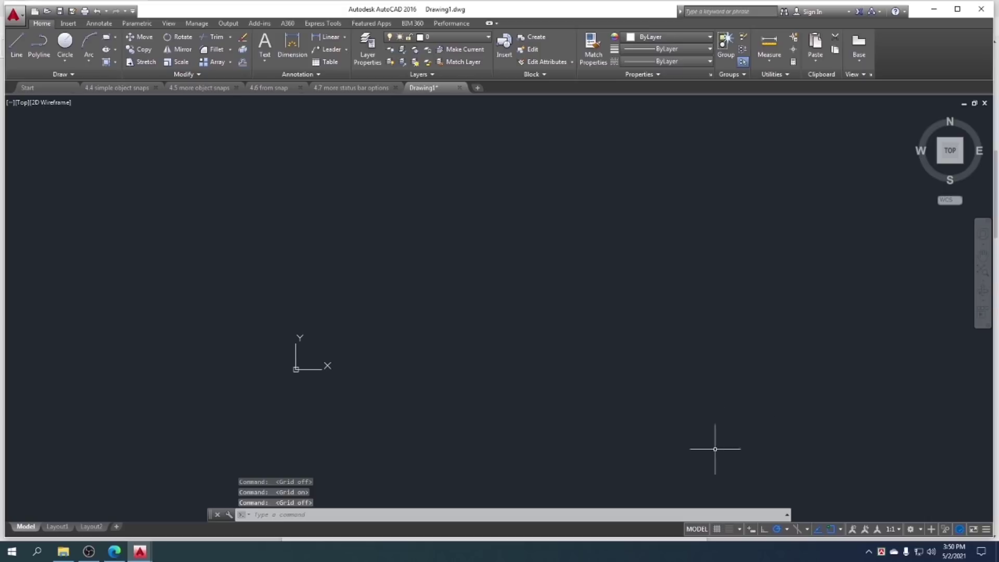
pyautogui.press('F7')
pyautogui.press('F7')
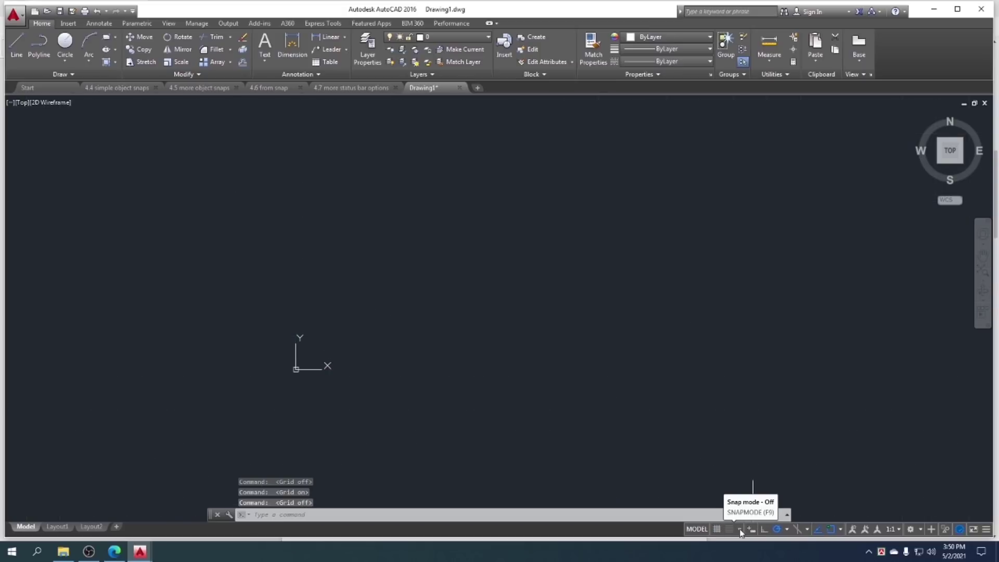
pyautogui.click(729, 530)
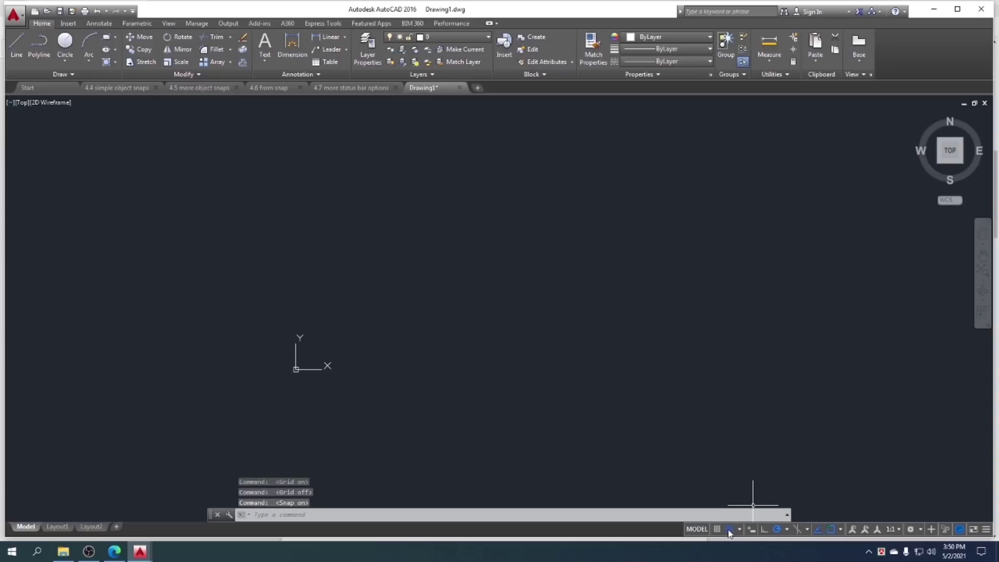
pyautogui.click(729, 529)
pyautogui.click(717, 529)
pyautogui.rightClick(716, 530)
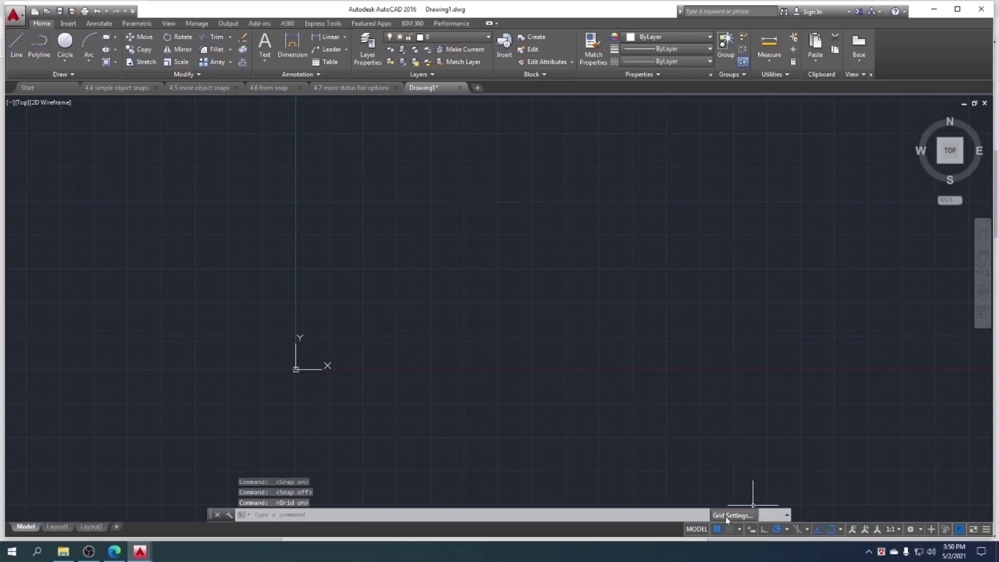
pyautogui.click(728, 515)
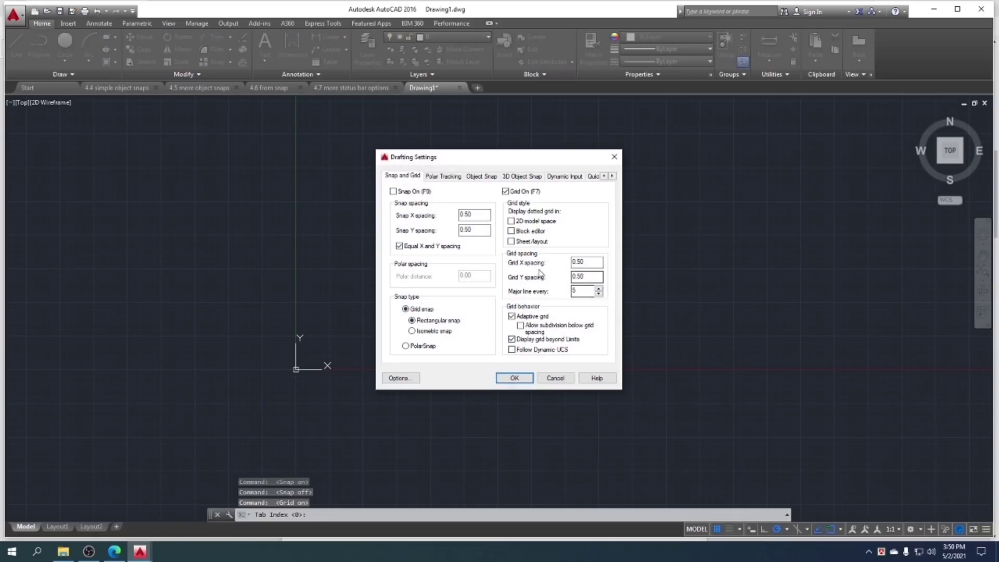
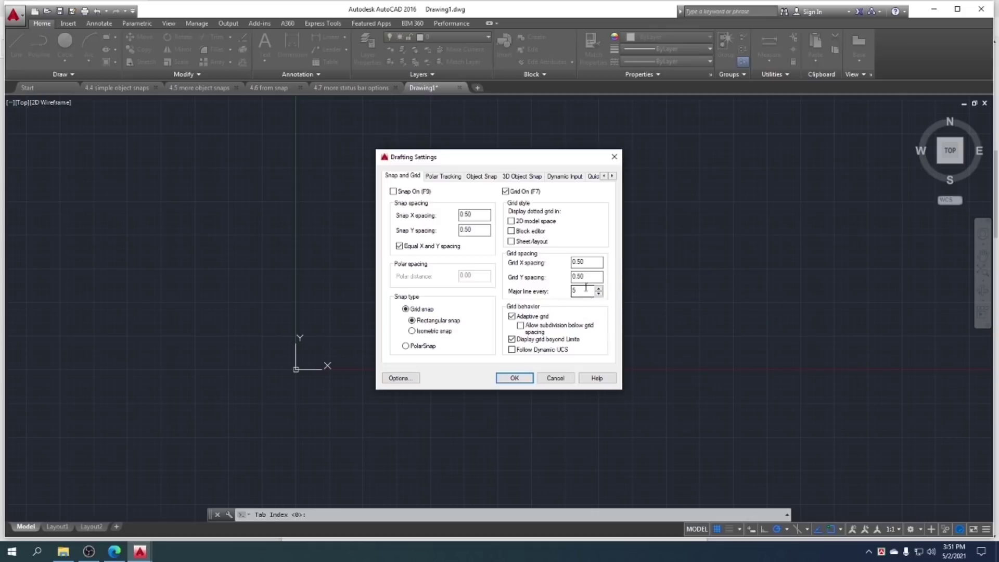
# Set the grid spacing to 2 in X and Y, then pan the view
pyautogui.hotkey('shift', 'Tab')
pyautogui.write('2')
pyautogui.click(592, 278)
pyautogui.click(514, 377)
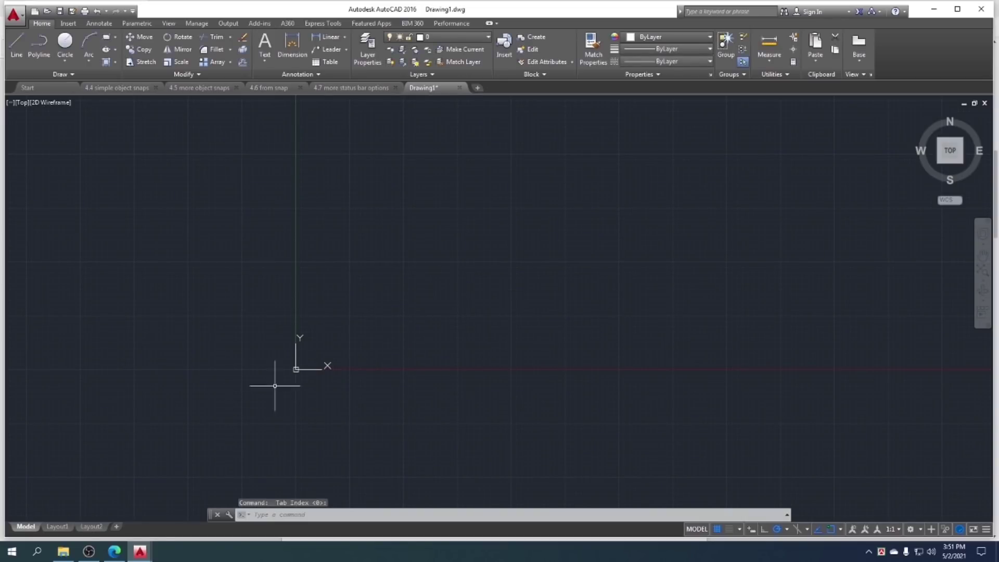
pyautogui.scroll(2, 295, 367)
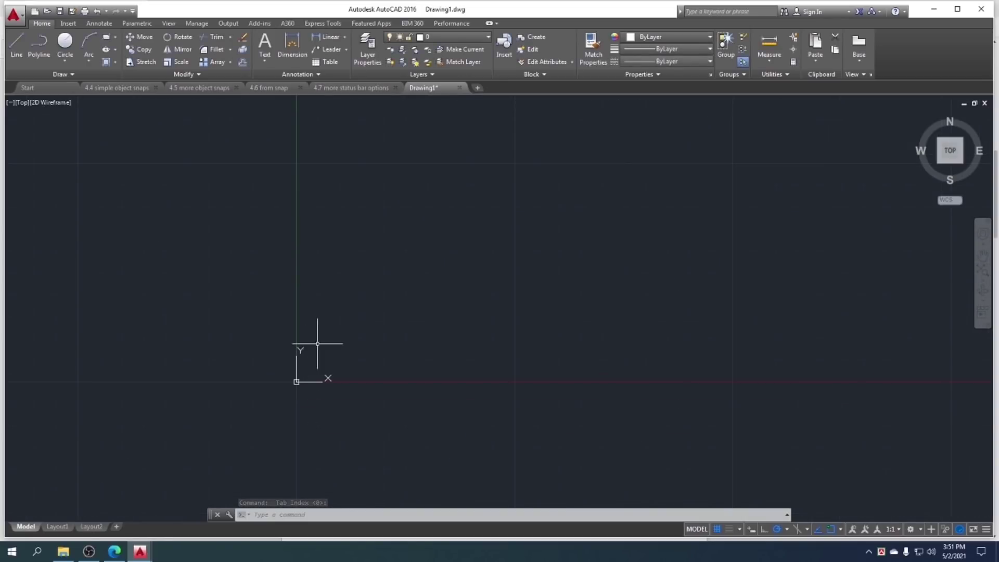
pyautogui.moveTo(319, 334); pyautogui.dragTo(324, 377, button='middle')
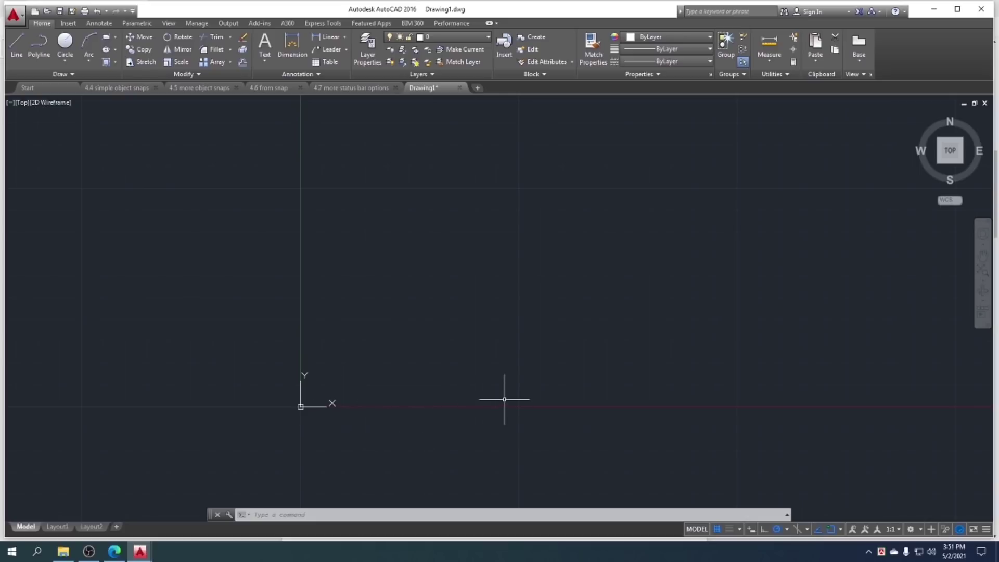
# Set the grid to draw a major line every 5 lines
pyautogui.rightClick(722, 531)
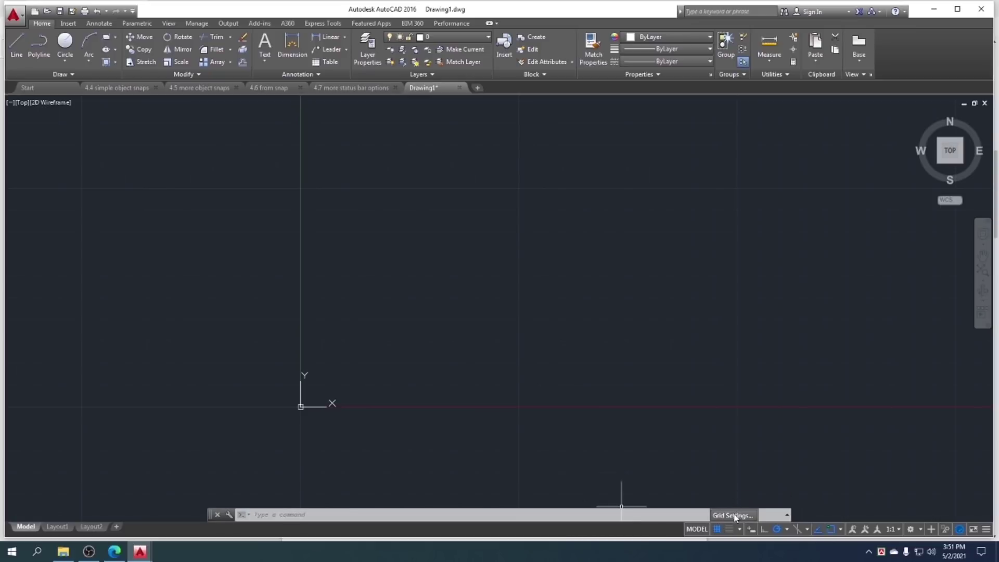
pyautogui.click(732, 515)
pyautogui.doubleClick(575, 291)
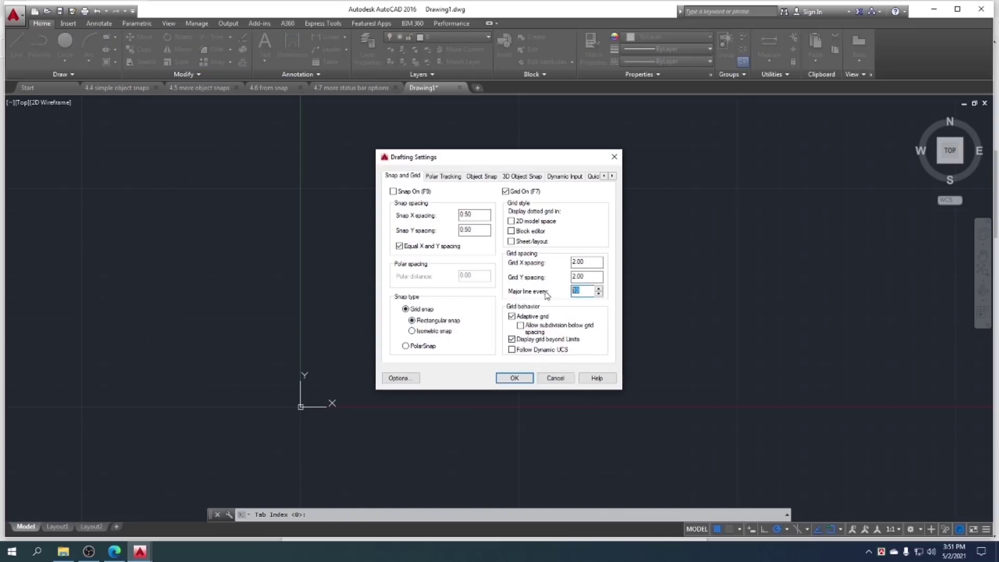
pyautogui.write('5')
pyautogui.click(515, 378)
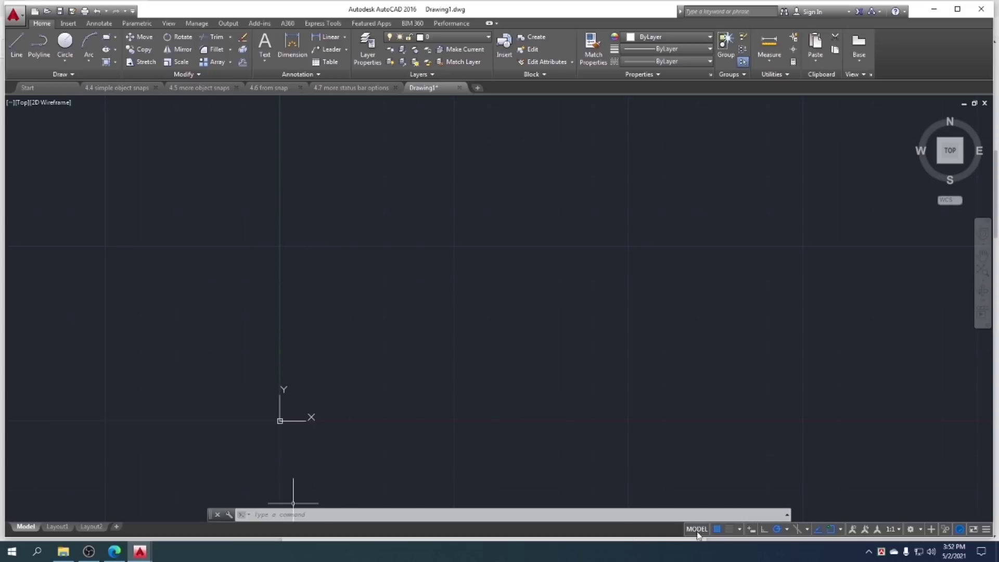
# Change the grid X spacing to 1 in the grid settings
pyautogui.rightClick(717, 529)
pyautogui.click(727, 516)
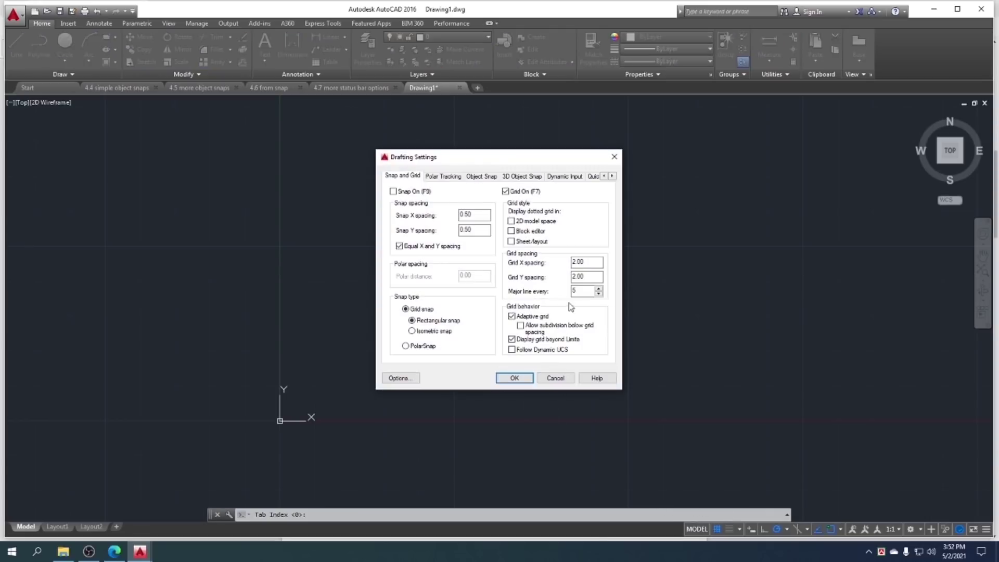
pyautogui.click(582, 262)
pyautogui.write('1')
pyautogui.click(527, 378)
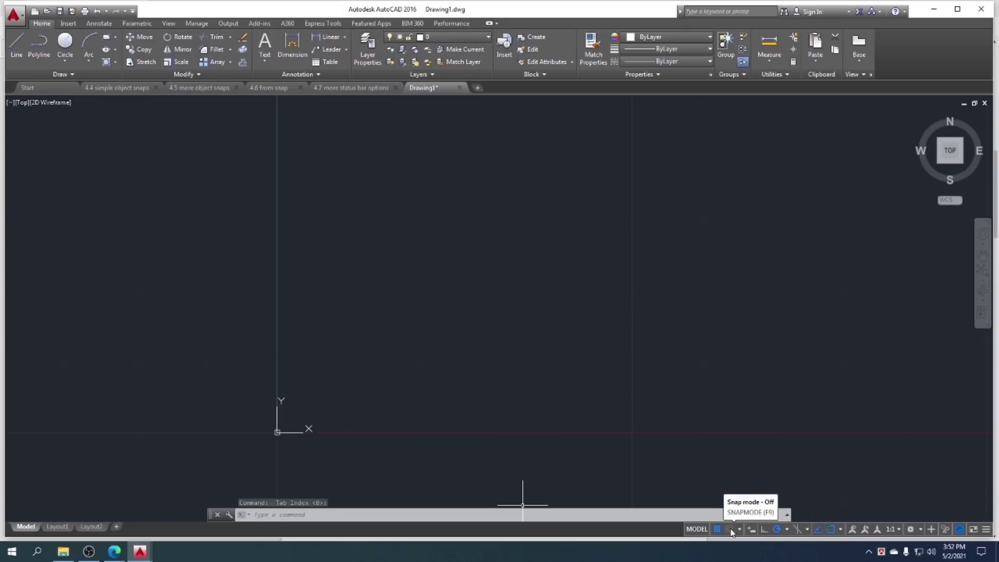
# Leave grid Snap Mode switched on and start the Line tool
pyautogui.click(730, 530)
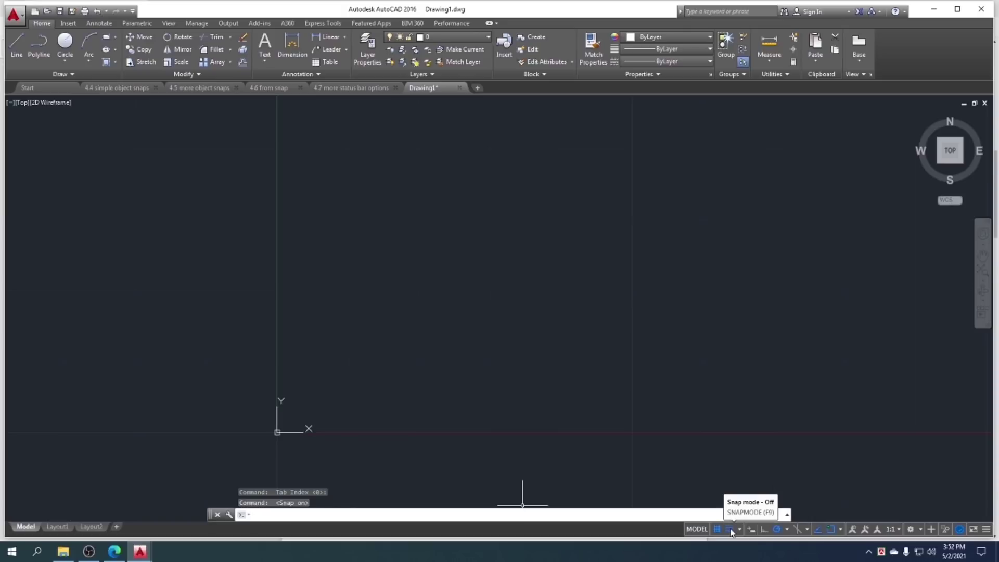
pyautogui.click(730, 529)
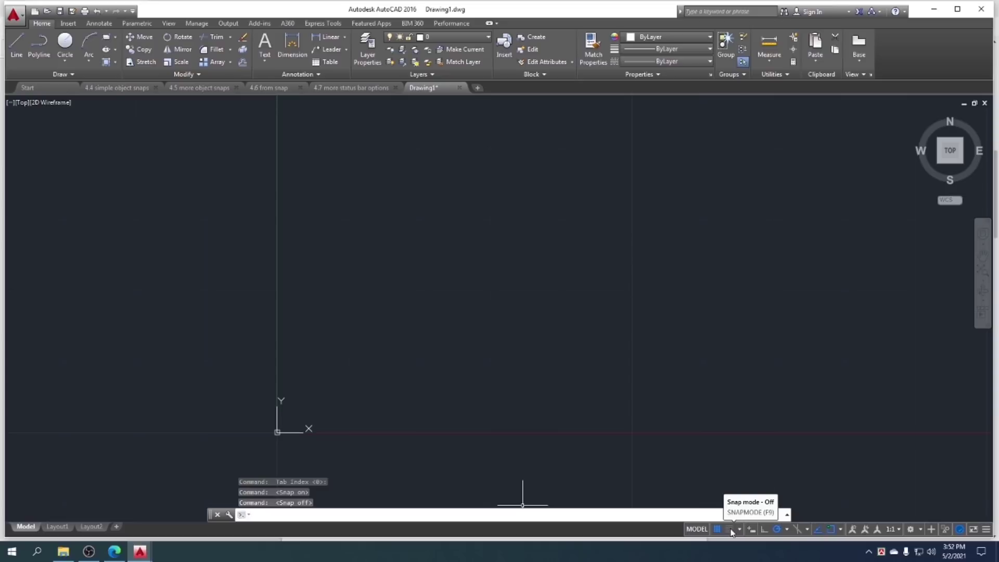
pyautogui.click(730, 530)
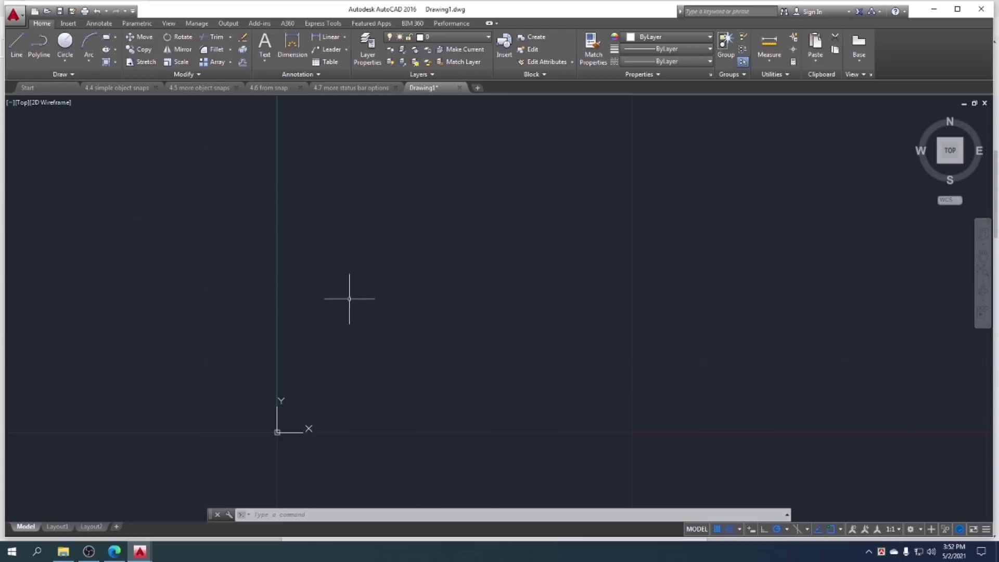
pyautogui.click(16, 49)
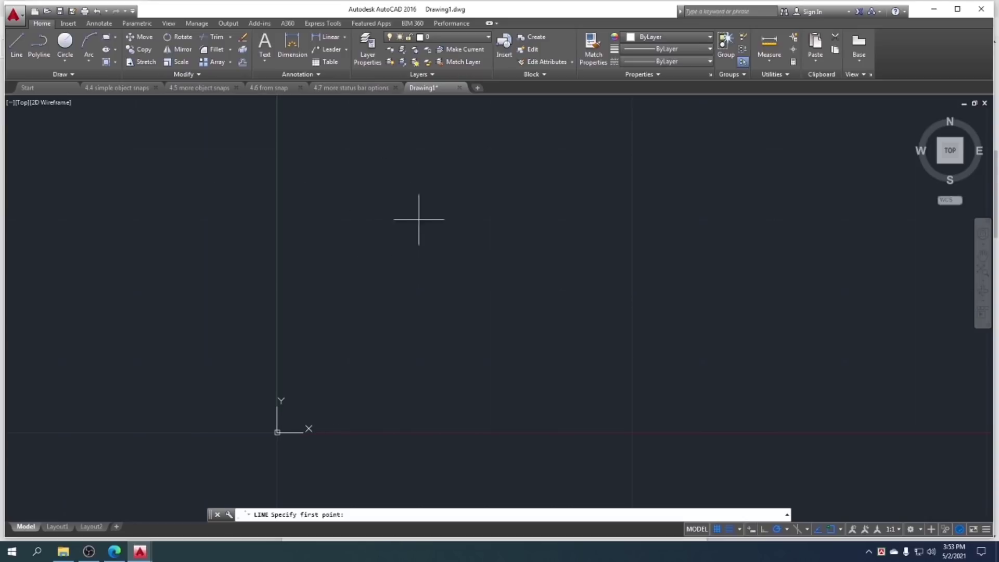
# Set snap X and Y spacing to 1 in the Snap and Grid settings
pyautogui.click(739, 529)
pyautogui.click(747, 517)
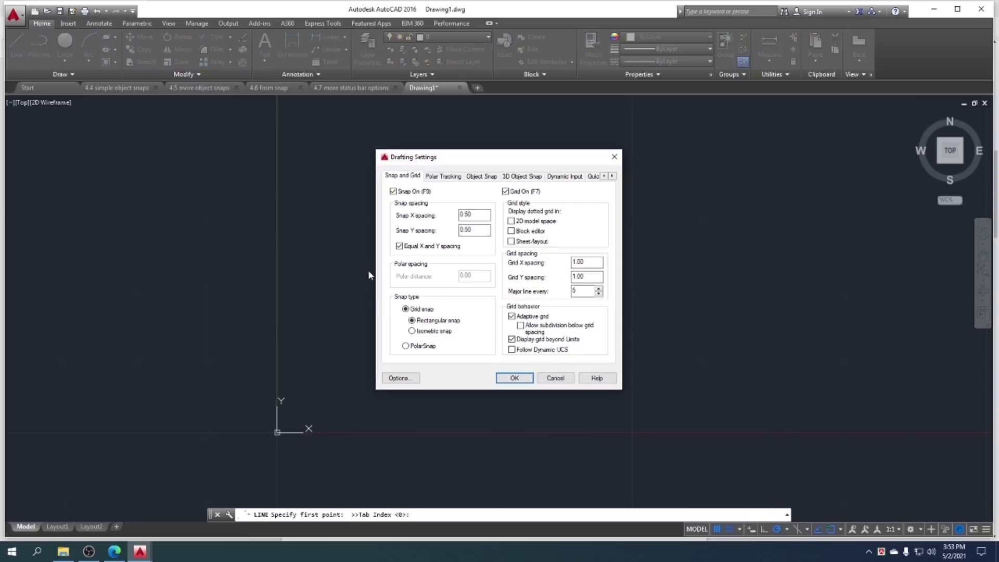
pyautogui.doubleClick(467, 215)
pyautogui.write('1')
pyautogui.press('Tab')
pyautogui.write('1')
pyautogui.press('Tab')
pyautogui.click(526, 382)
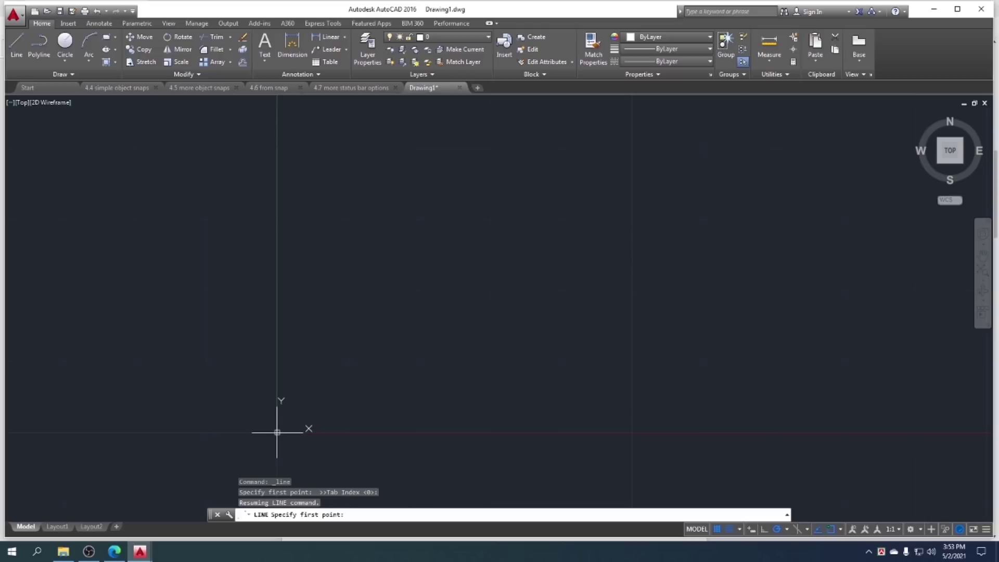
# Draw a closed 5×5 square of snapped lines starting at the origin
pyautogui.click(276, 432)
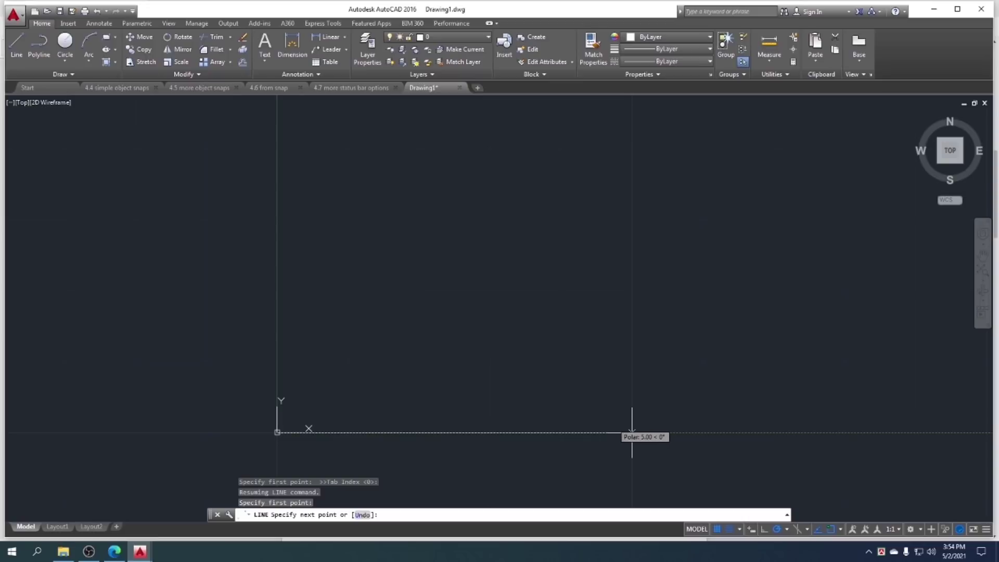
pyautogui.click(632, 433)
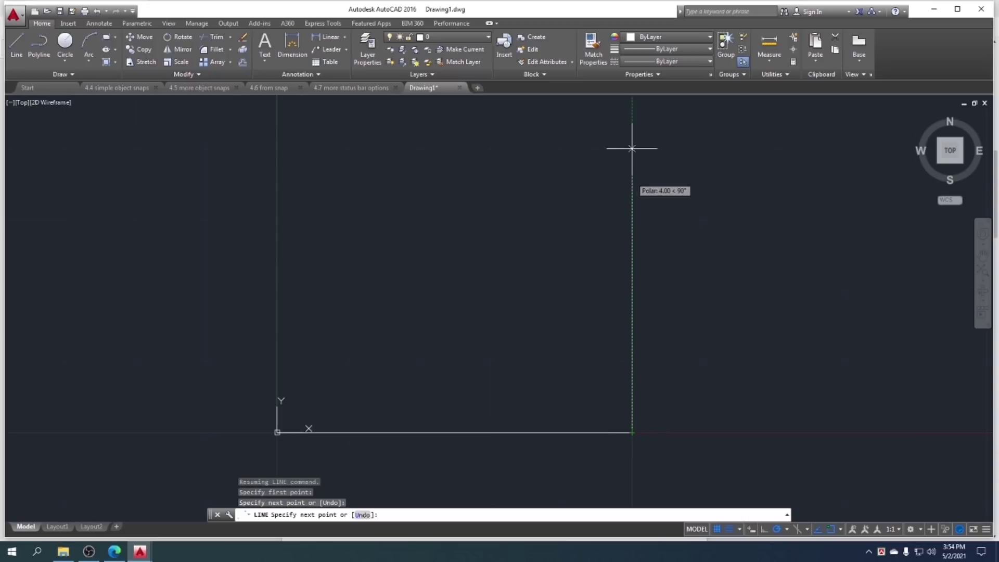
pyautogui.scroll(-2, 632, 149)
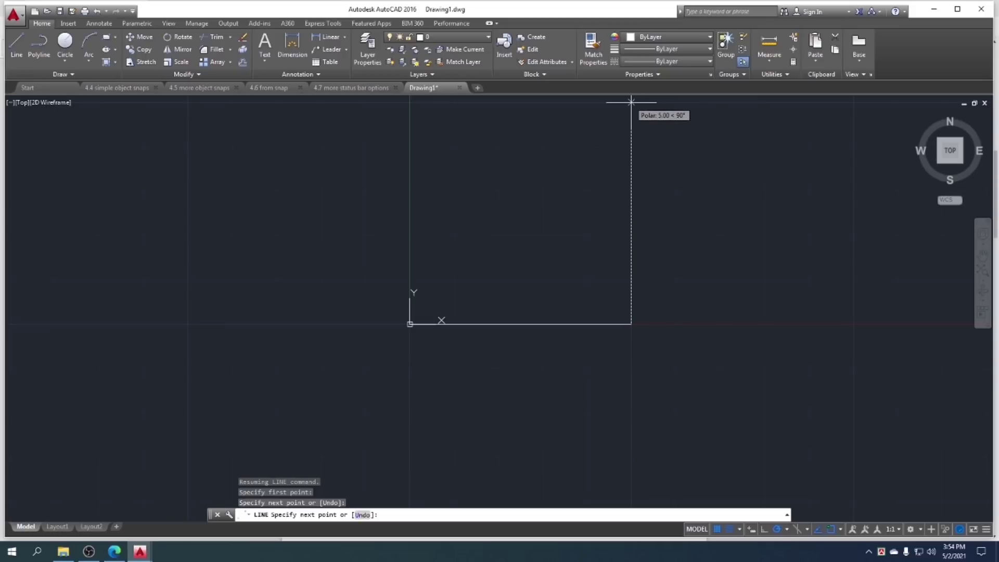
pyautogui.click(631, 102)
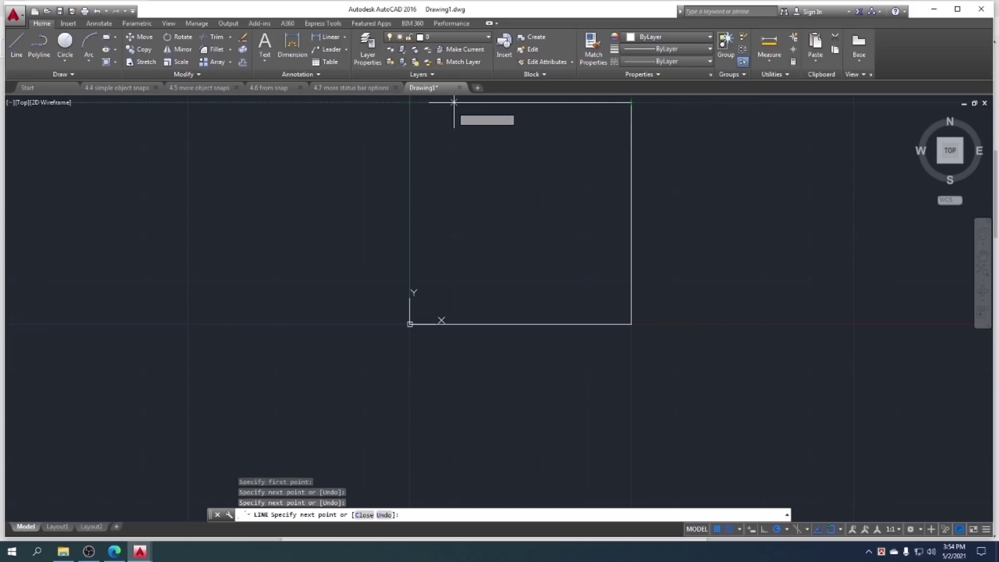
pyautogui.click(409, 102)
pyautogui.click(409, 324)
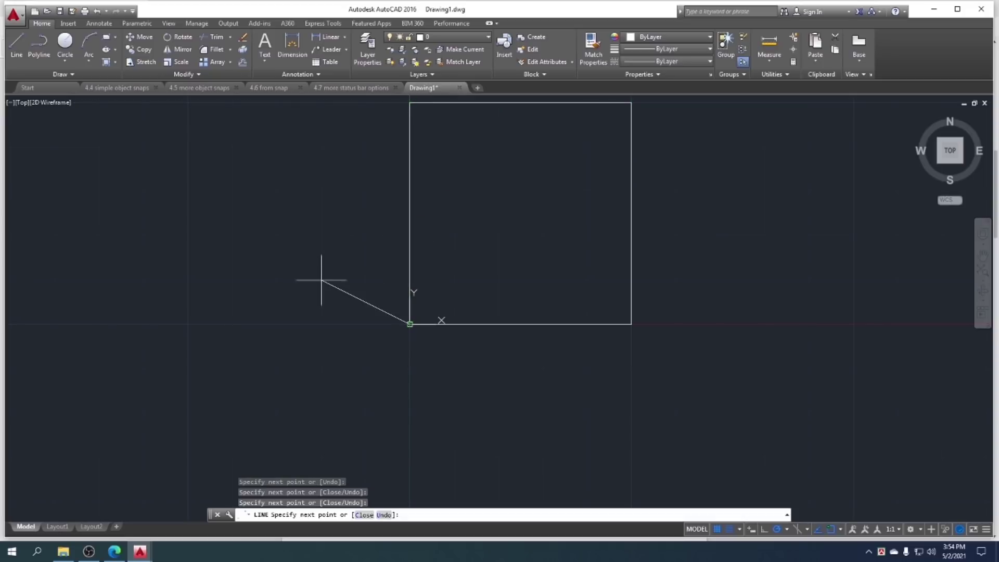
pyautogui.press('Escape')
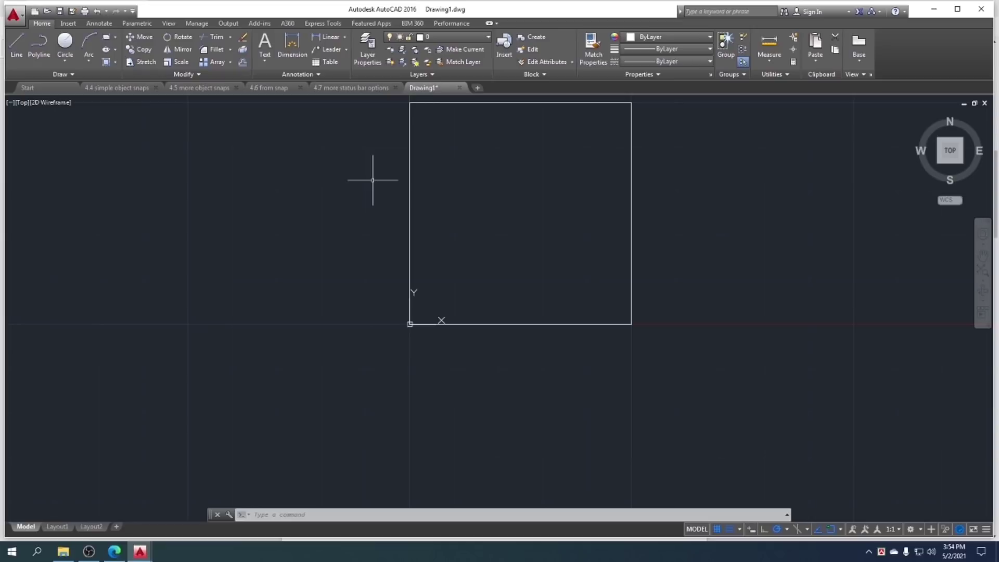
# Window-select and delete all the square's lines
pyautogui.moveTo(461, 248); pyautogui.dragTo(441, 297, button='middle')
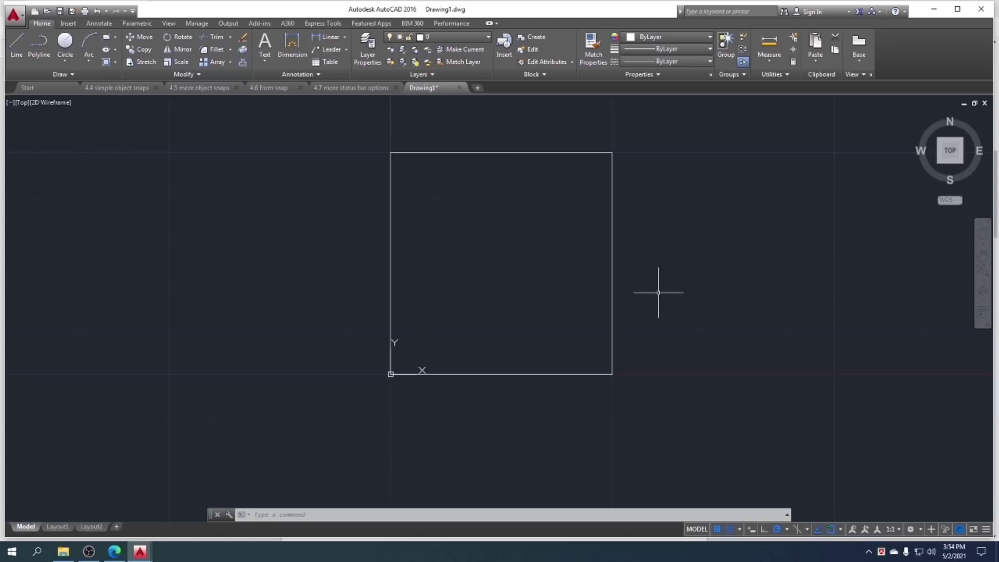
pyautogui.click(647, 293)
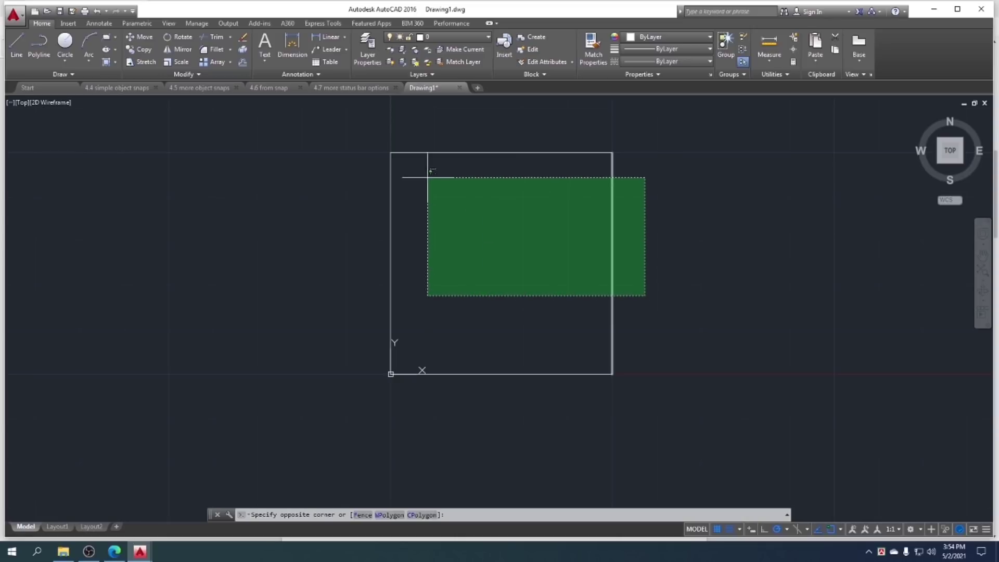
pyautogui.click(379, 147)
pyautogui.press('Delete')
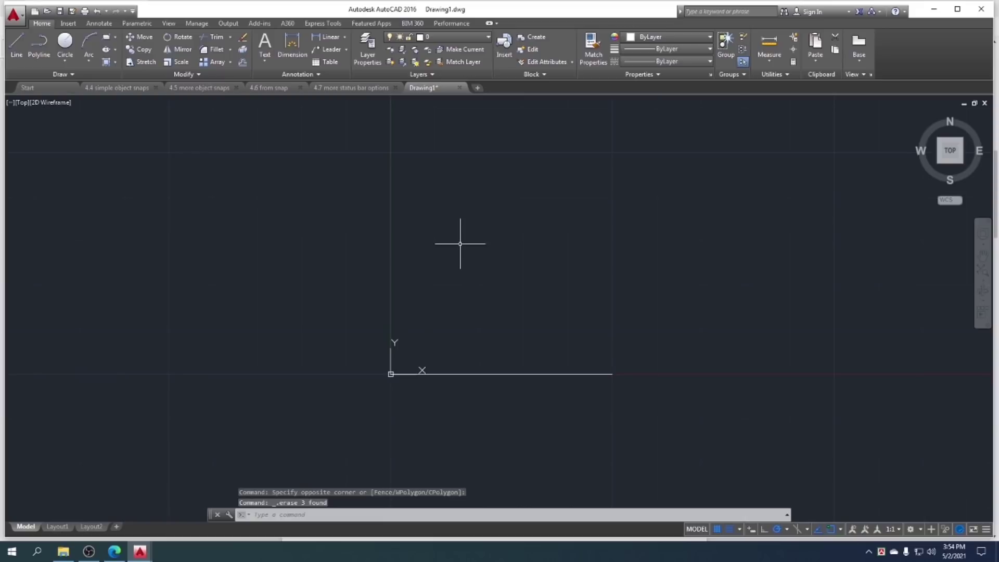
pyautogui.click(607, 384)
pyautogui.click(557, 343)
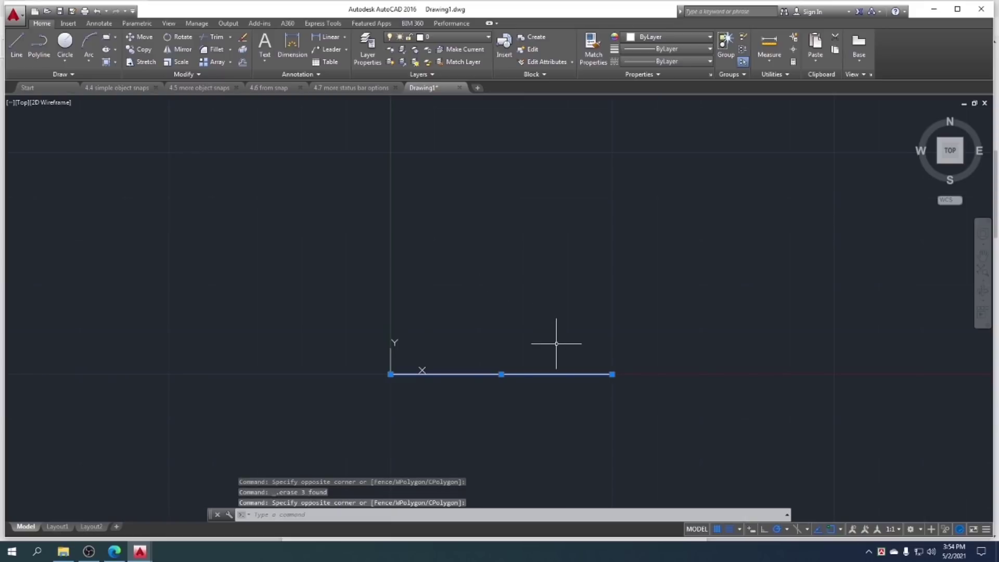
pyautogui.press('Delete')
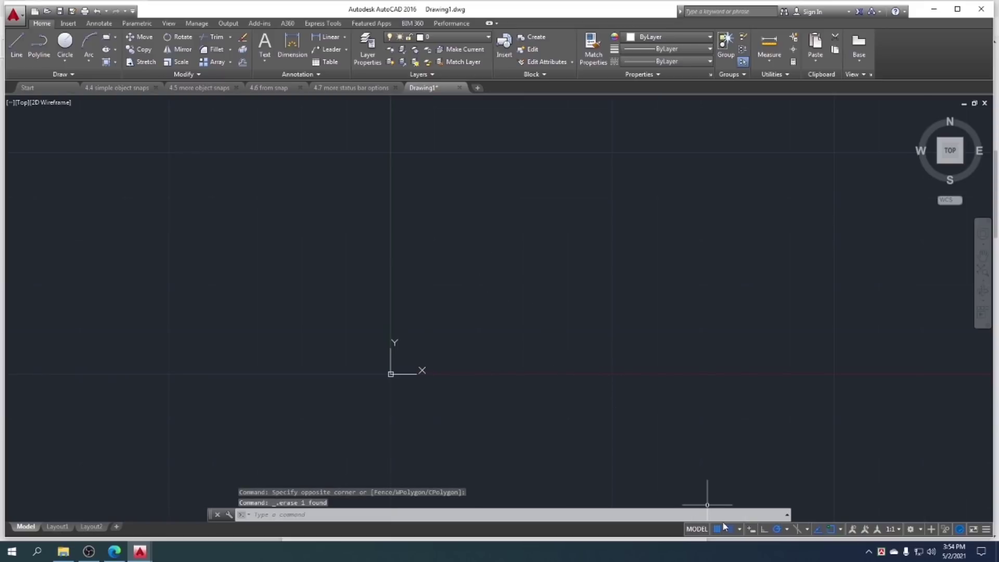
# Turn snap and grid off, cancel a trial line from the origin, leaving snap off
pyautogui.click(728, 530)
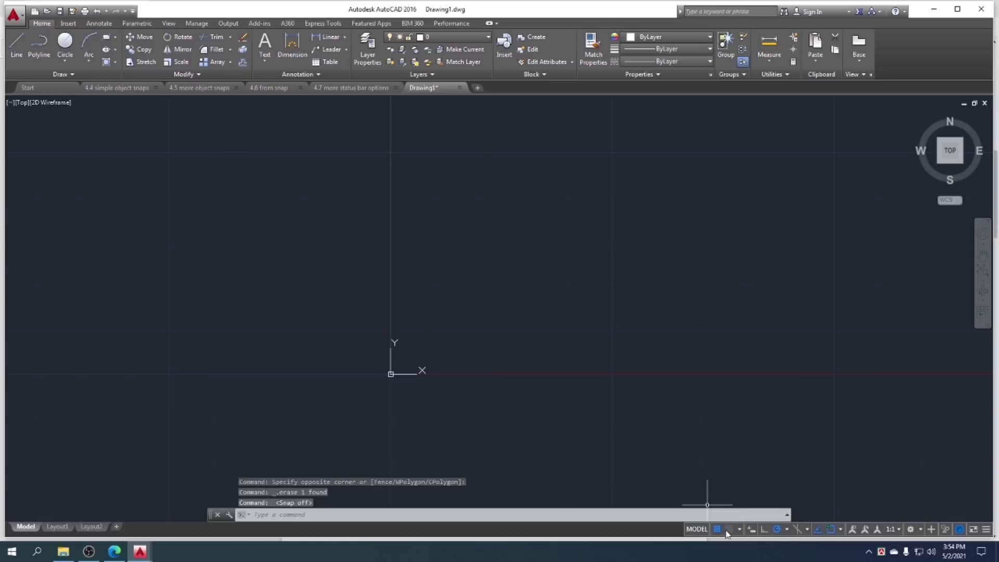
pyautogui.click(717, 530)
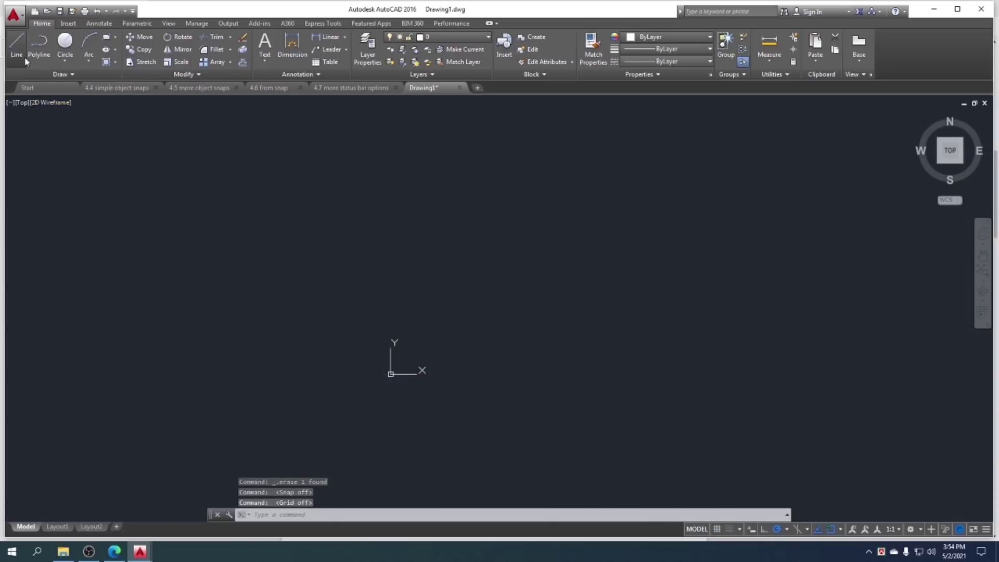
pyautogui.click(17, 43)
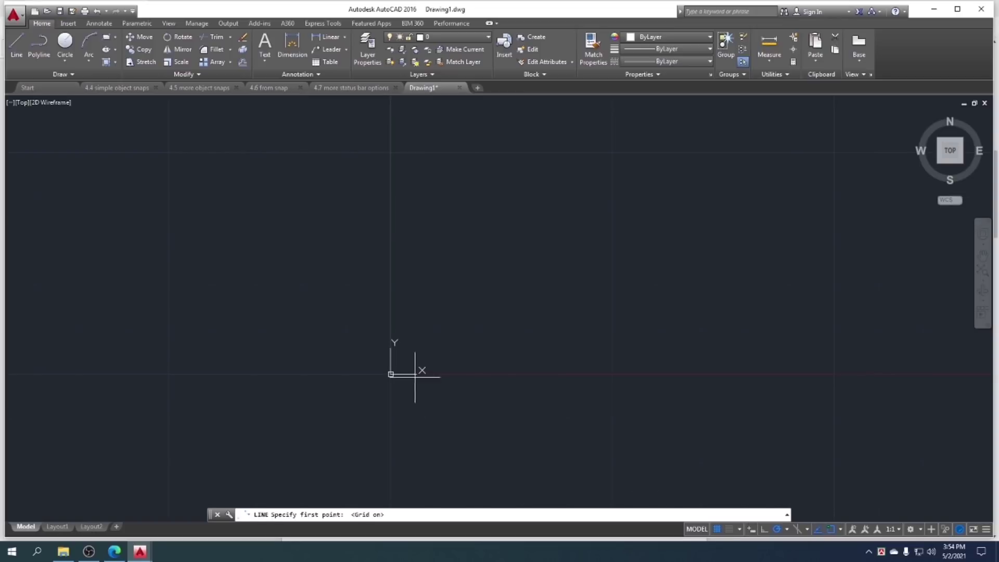
pyautogui.click(390, 374)
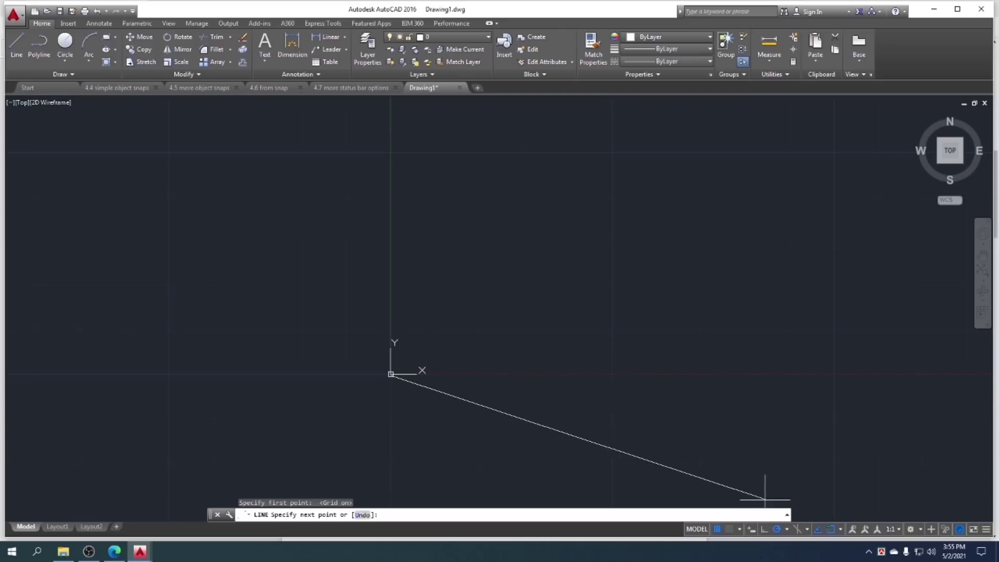
pyautogui.click(729, 529)
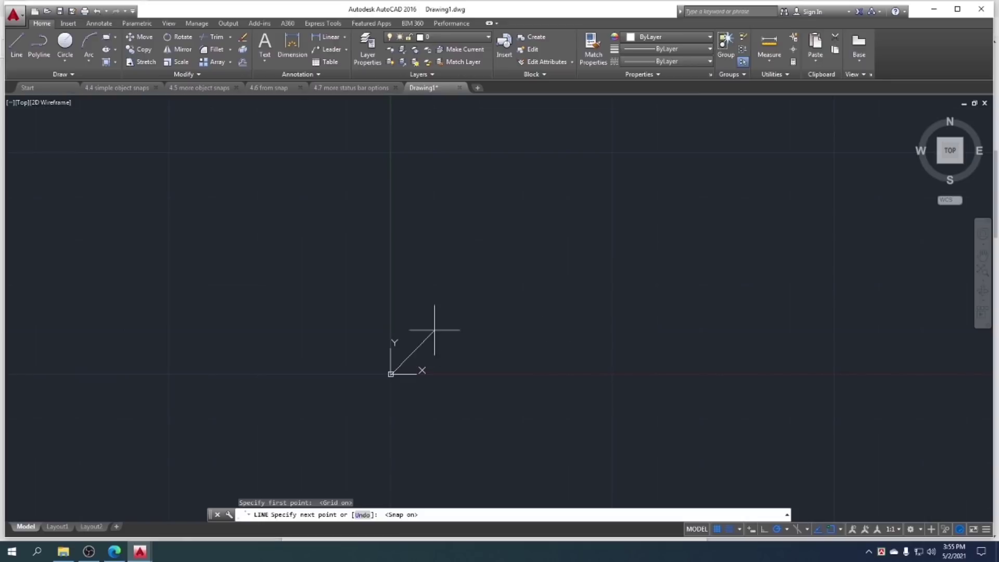
pyautogui.press('Escape')
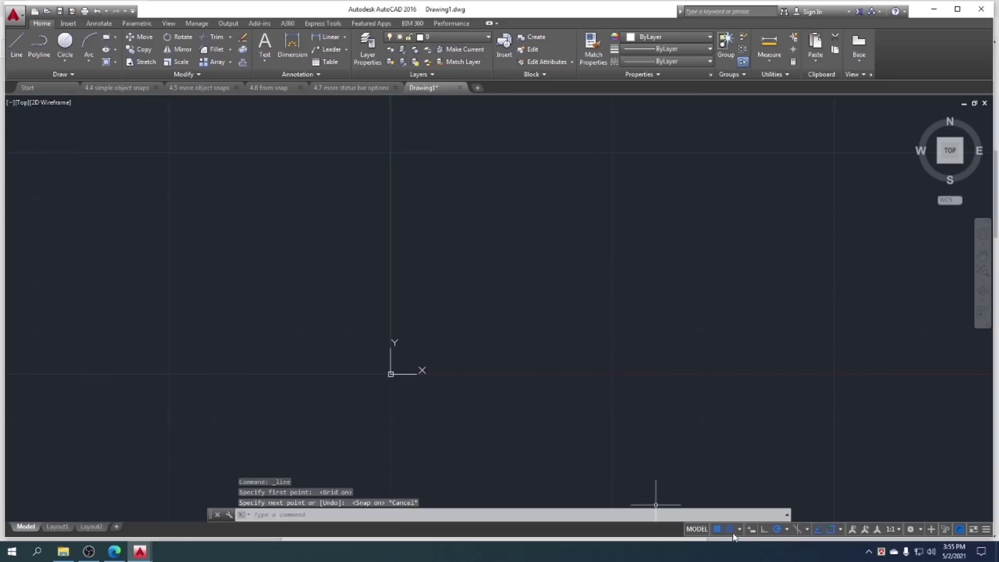
pyautogui.click(730, 530)
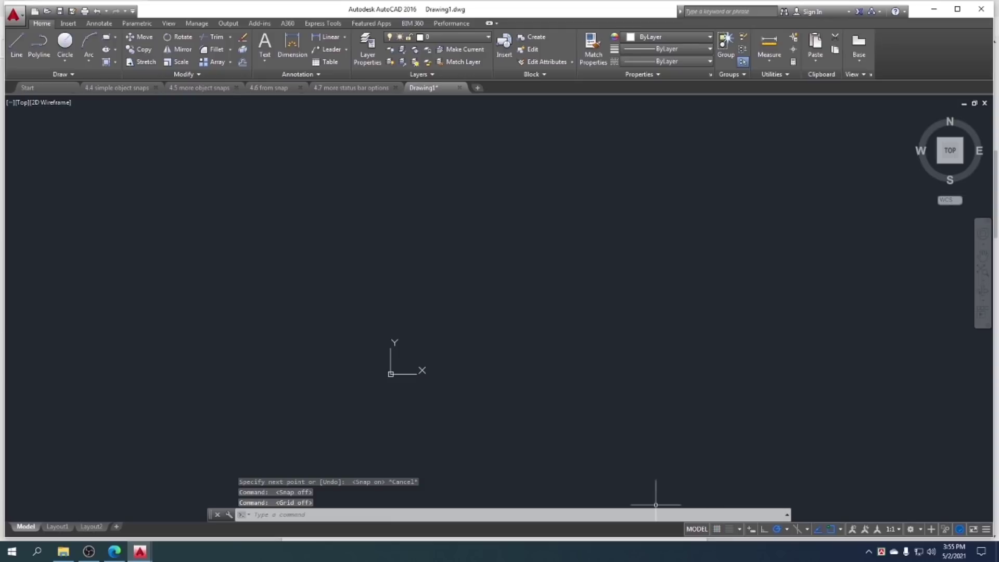
pyautogui.click(122, 551)
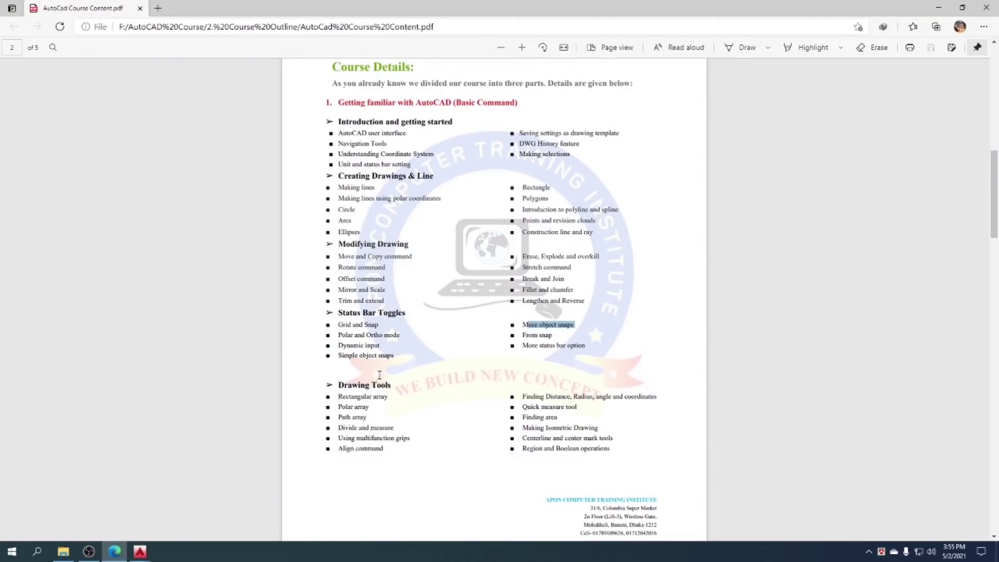
pyautogui.click(400, 337)
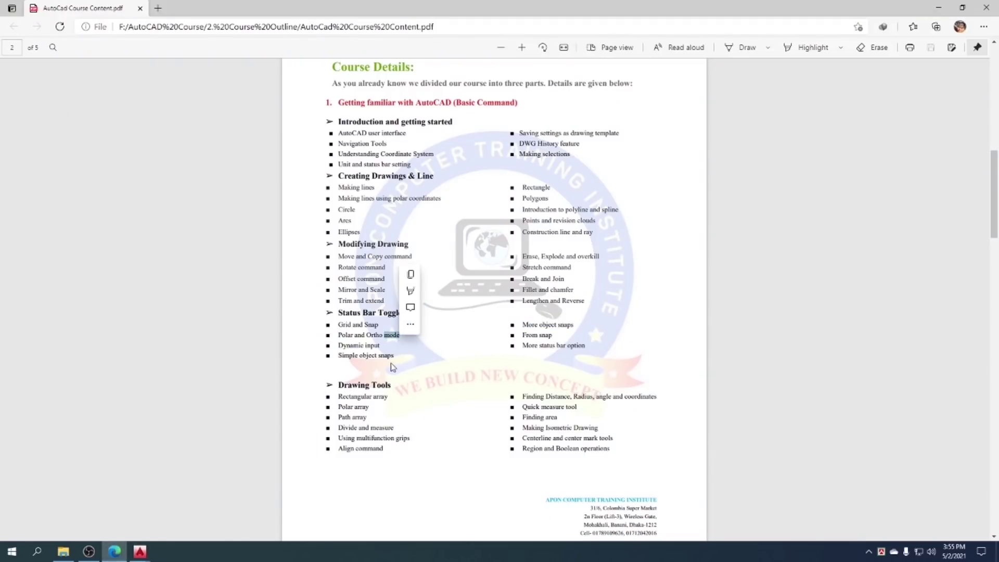
pyautogui.click(938, 8)
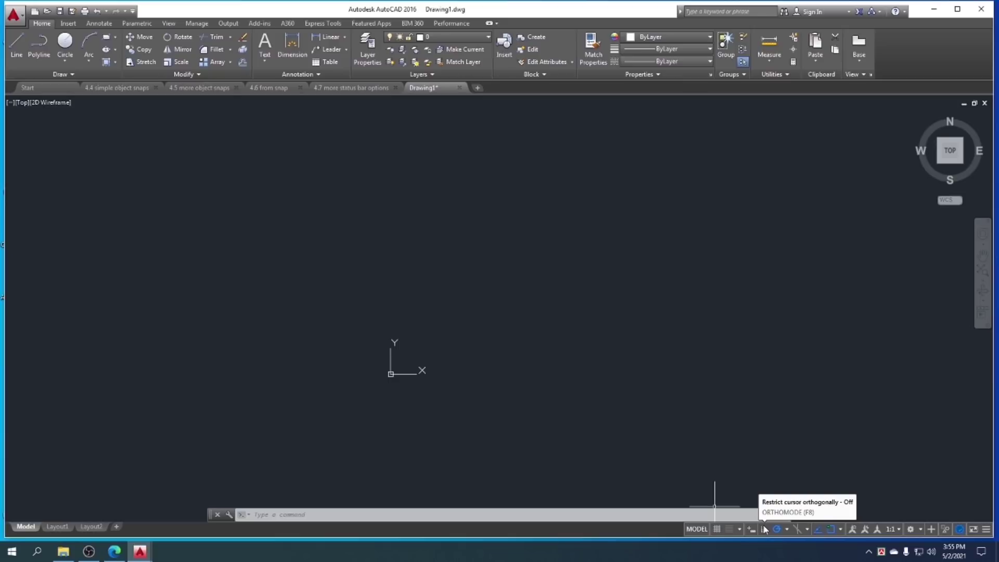
pyautogui.click(764, 529)
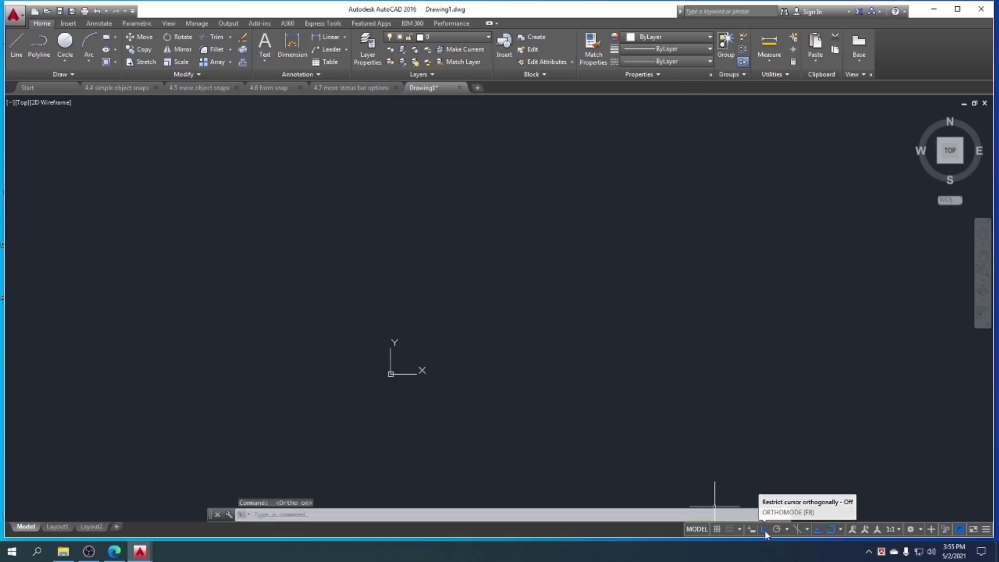
pyautogui.click(766, 531)
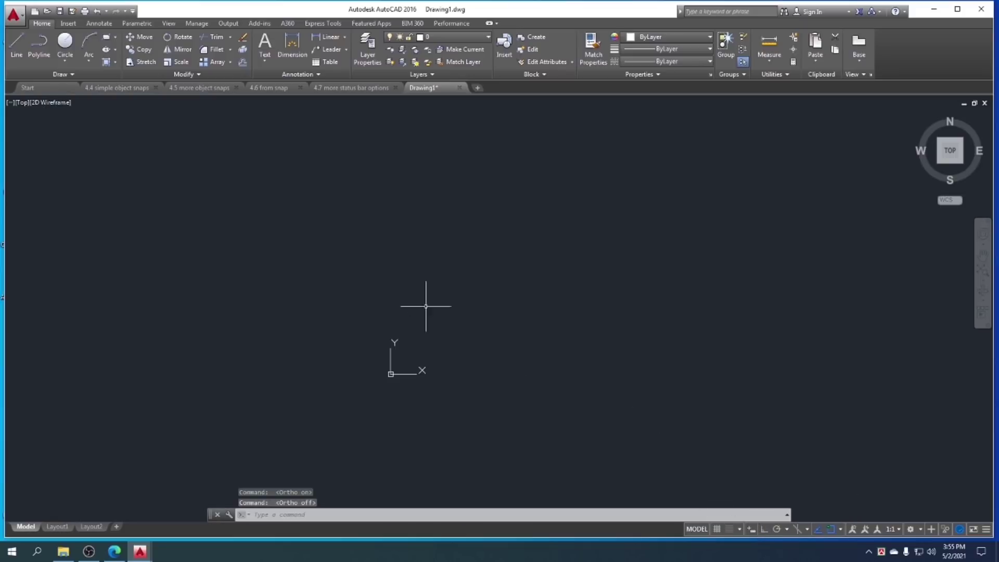
pyautogui.click(16, 45)
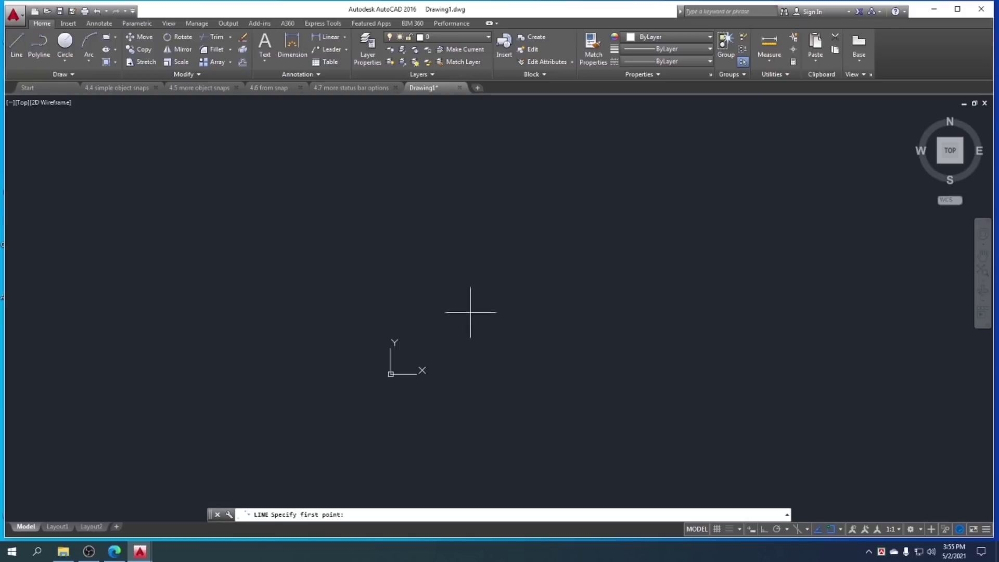
pyautogui.click(819, 532)
pyautogui.click(454, 321)
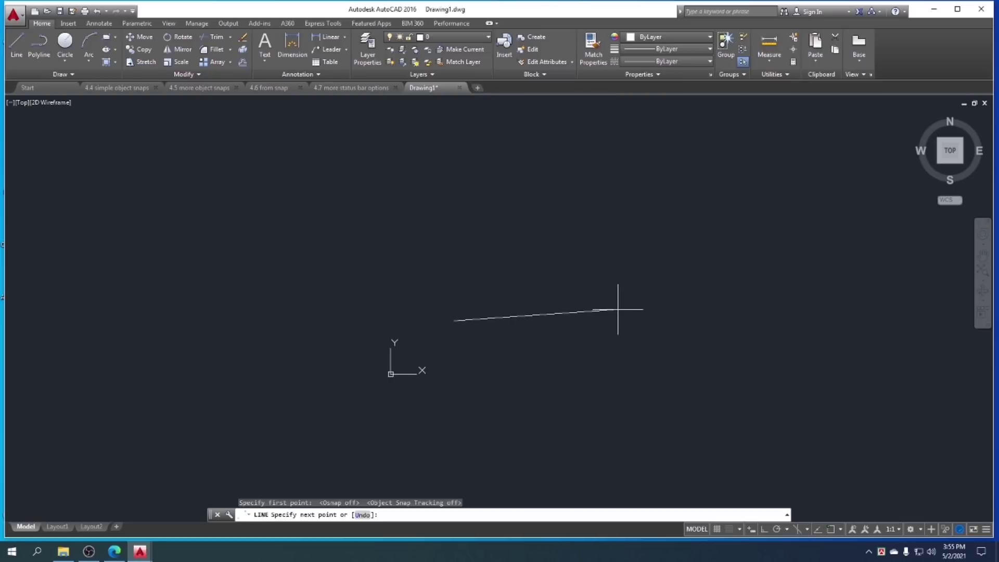
pyautogui.press('F8')
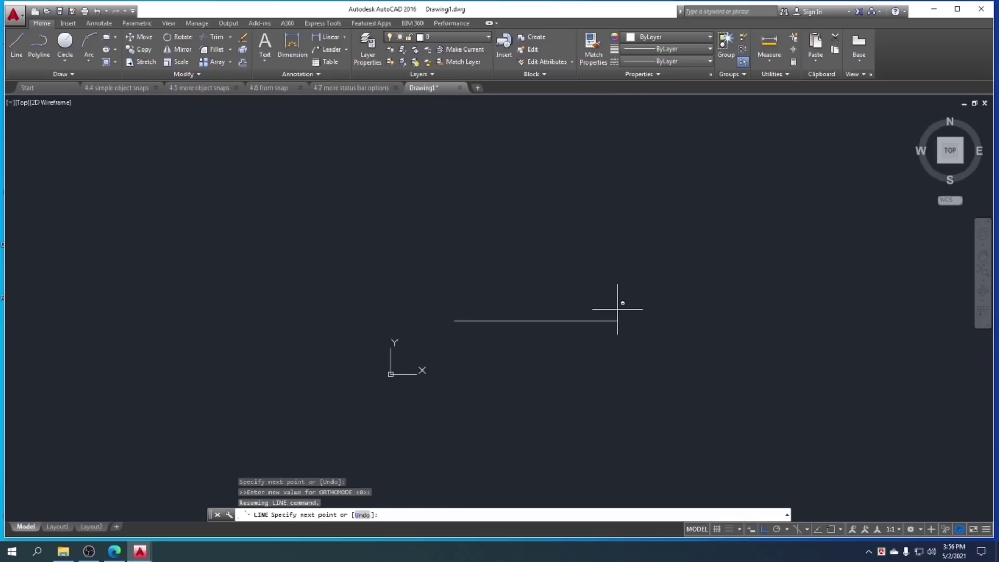
pyautogui.write('@10<90')
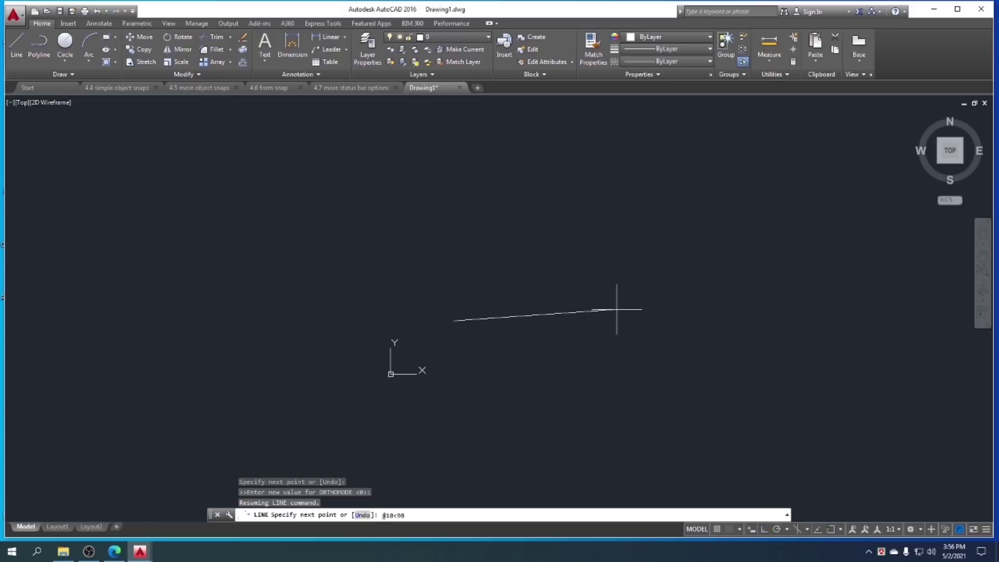
pyautogui.press('Return')
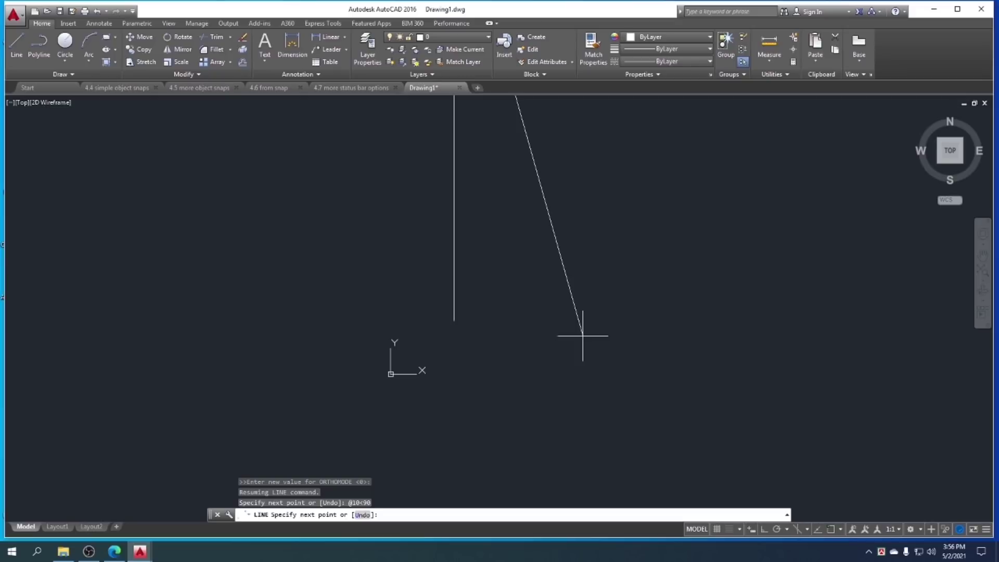
pyautogui.scroll(-5, 624, 291)
pyautogui.scroll(-2, 632, 287)
pyautogui.scroll(2, 625, 276)
pyautogui.scroll(3, 617, 260)
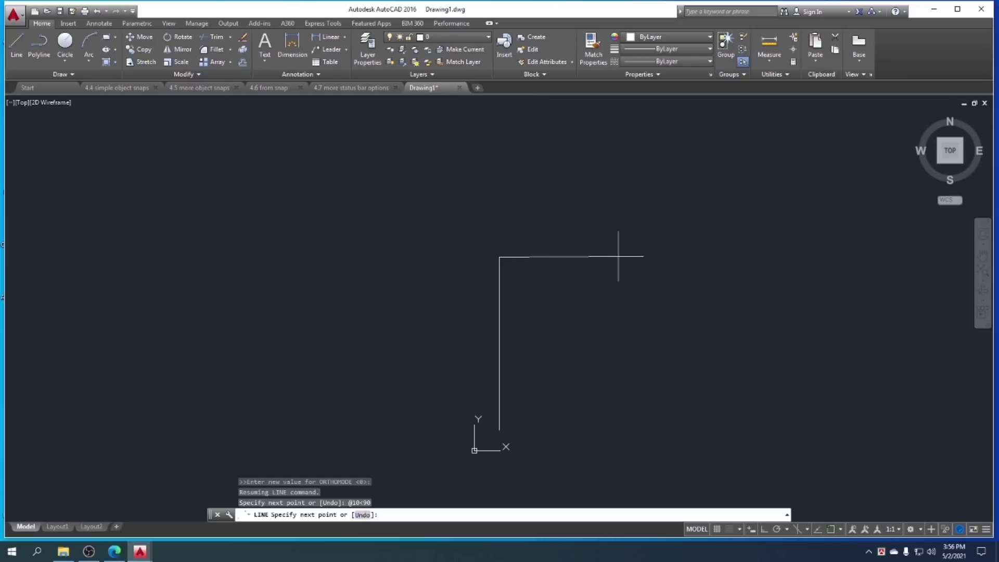
pyautogui.write('@10<0')
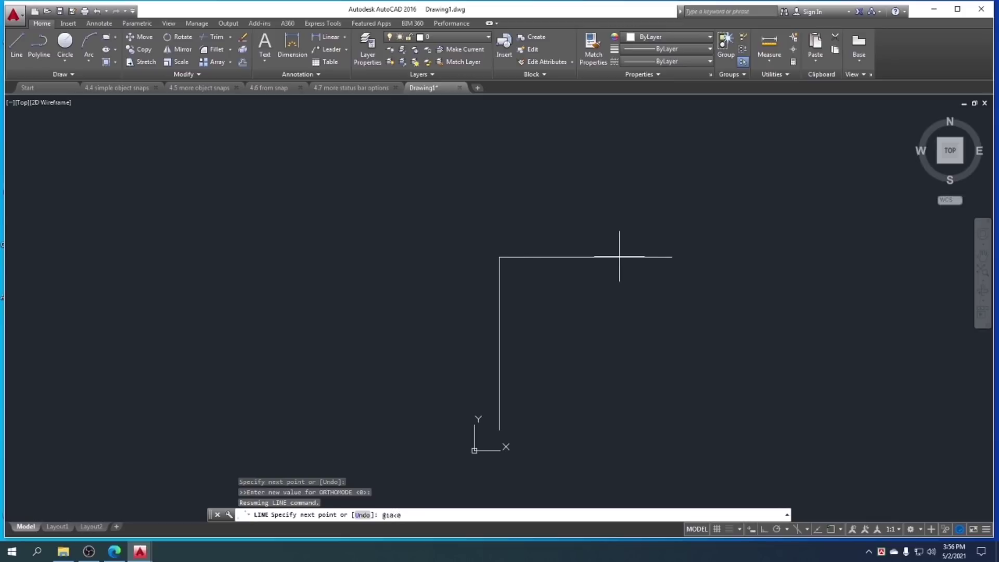
pyautogui.press('Return')
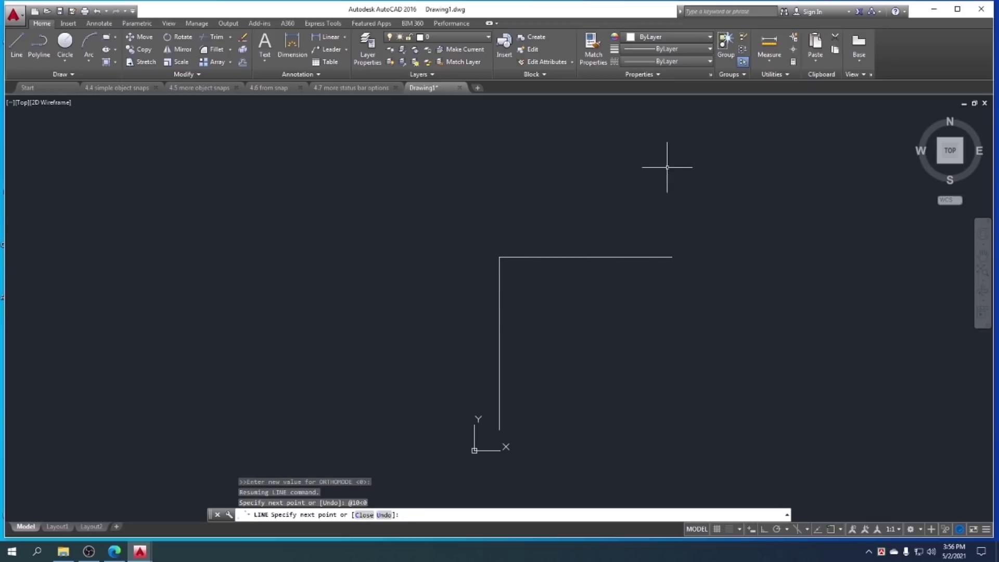
pyautogui.press('Escape')
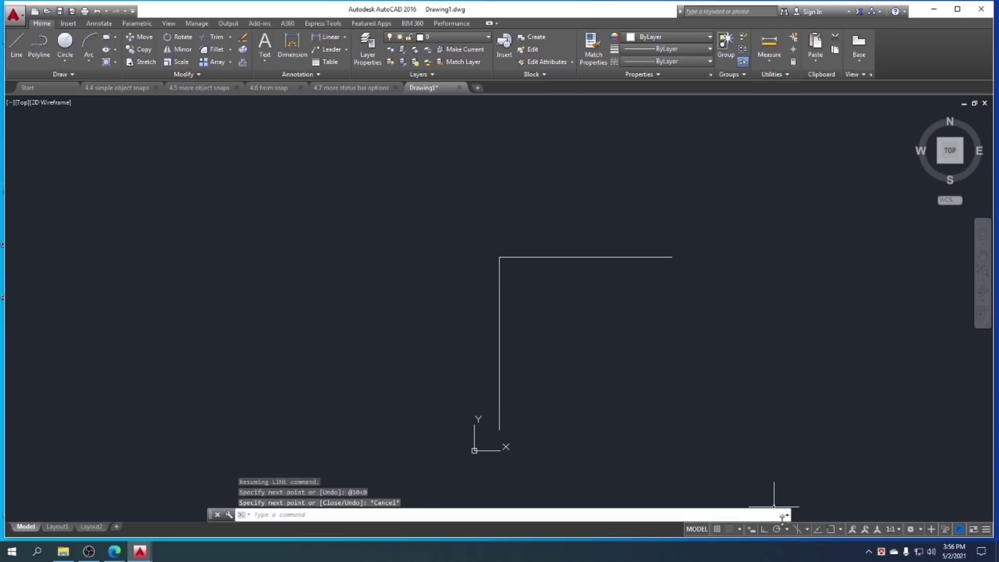
# With Ortho and object snap on, draw a five-segment stepped path from the line's end
pyautogui.click(764, 529)
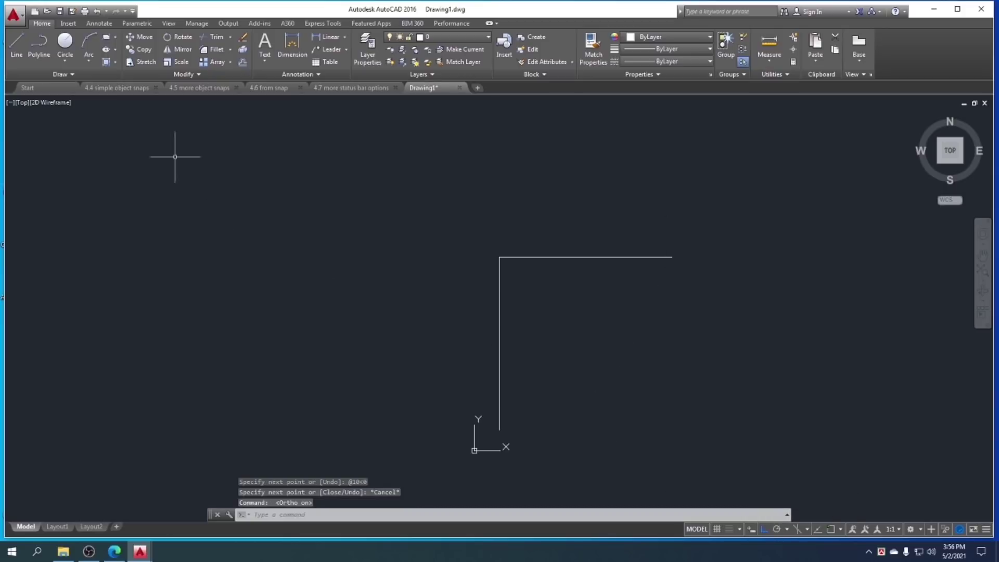
pyautogui.click(17, 42)
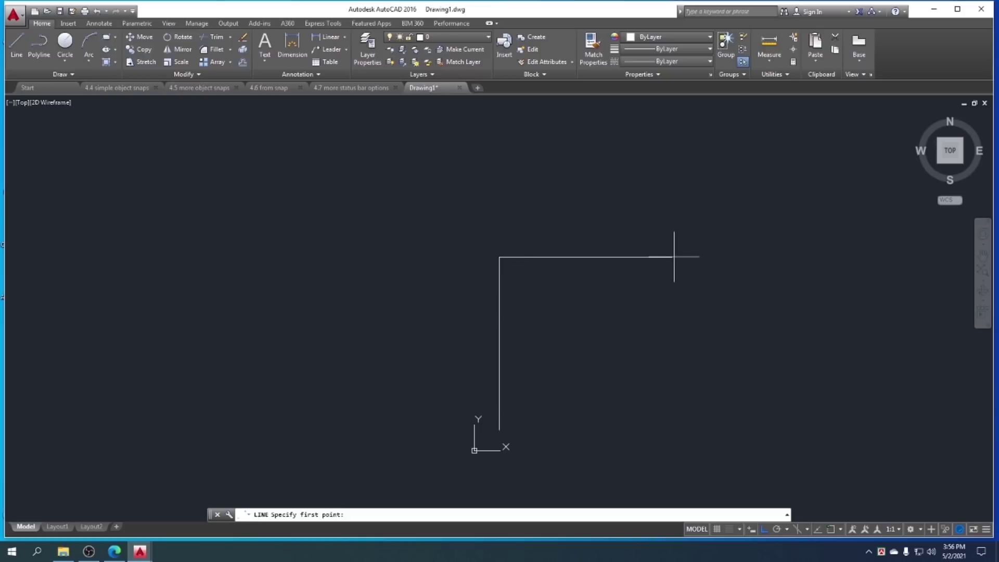
pyautogui.click(834, 530)
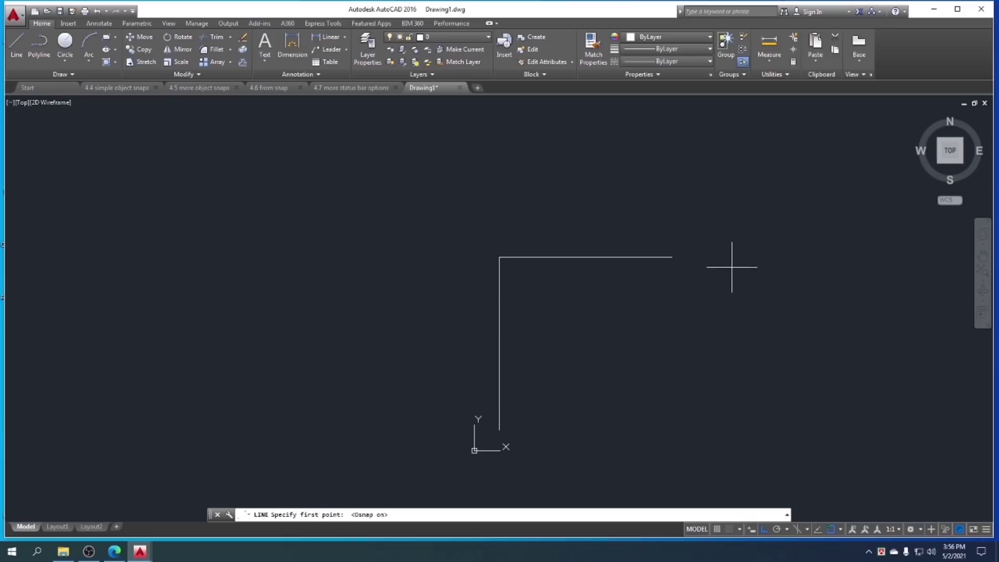
pyautogui.click(672, 257)
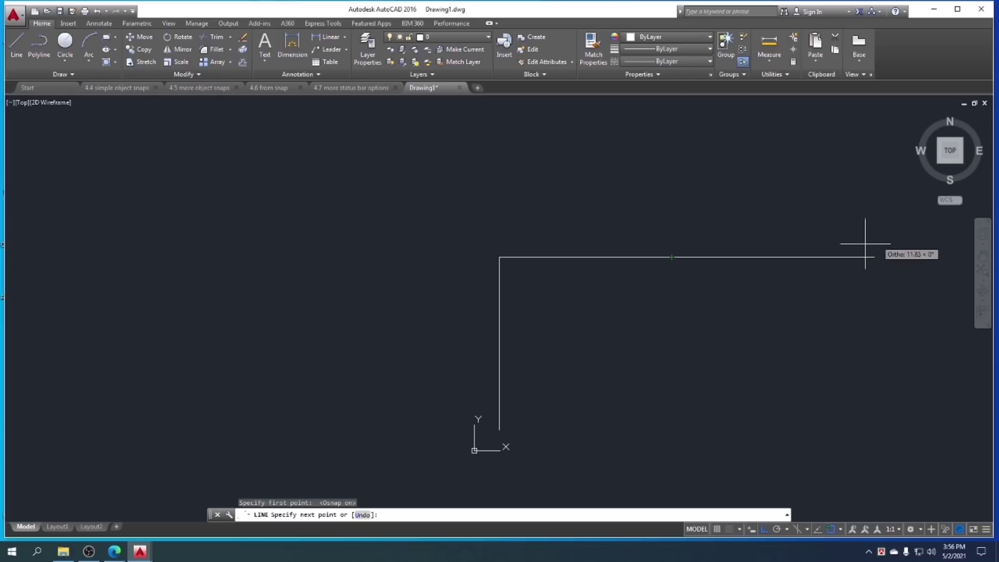
pyautogui.click(677, 374)
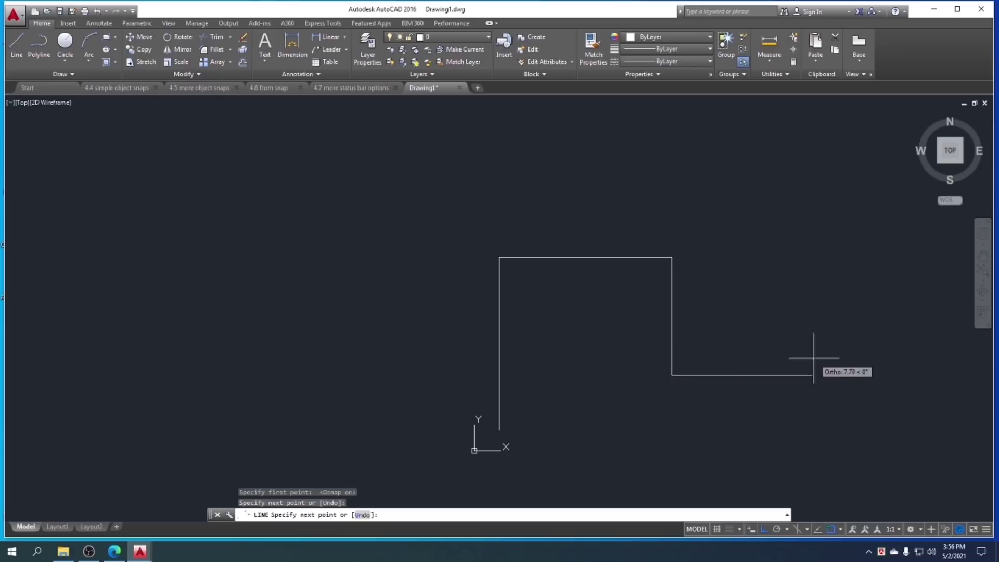
pyautogui.click(834, 372)
pyautogui.click(834, 187)
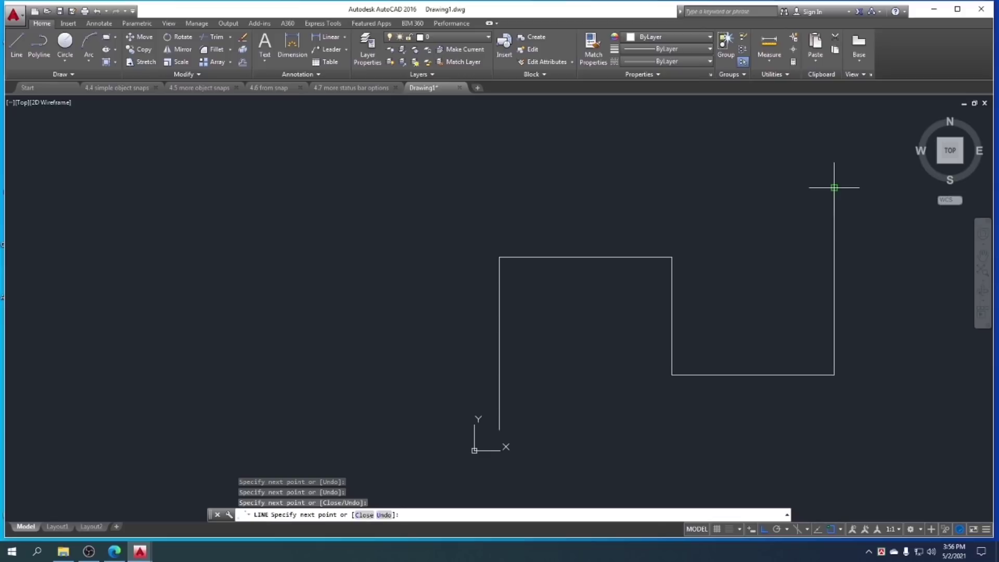
pyautogui.click(650, 188)
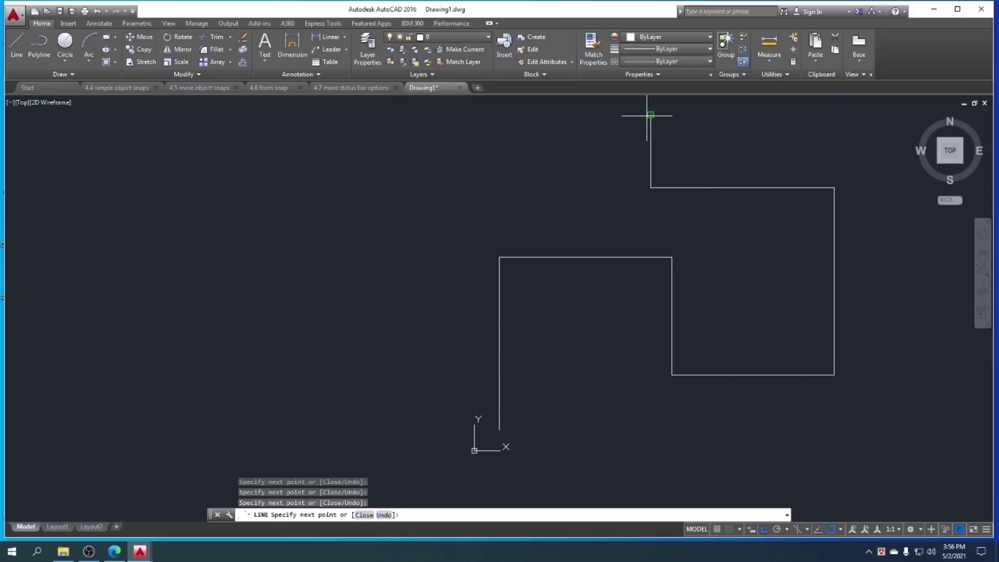
pyautogui.click(650, 114)
pyautogui.press('Escape')
# Window-select all the drawn segments and delete them
pyautogui.click(890, 413)
pyautogui.click(490, 169)
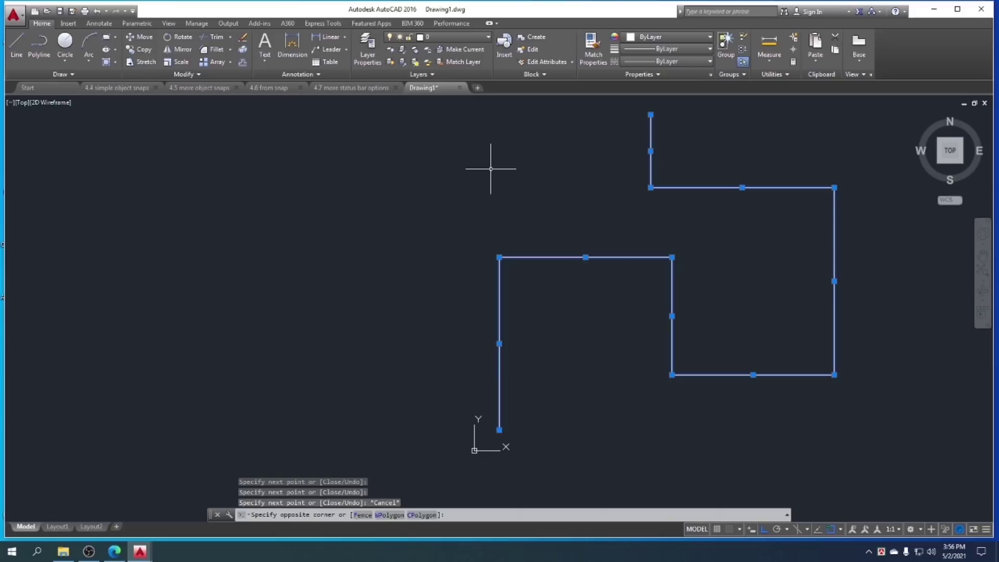
pyautogui.press('Delete')
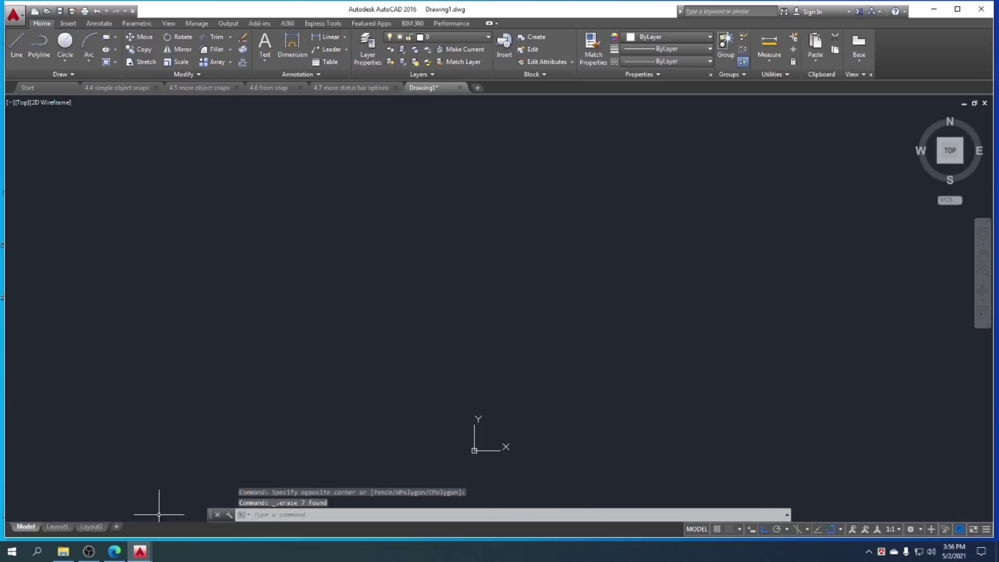
# Turn Ortho off and polar tracking on, then try and cancel a line
pyautogui.click(765, 530)
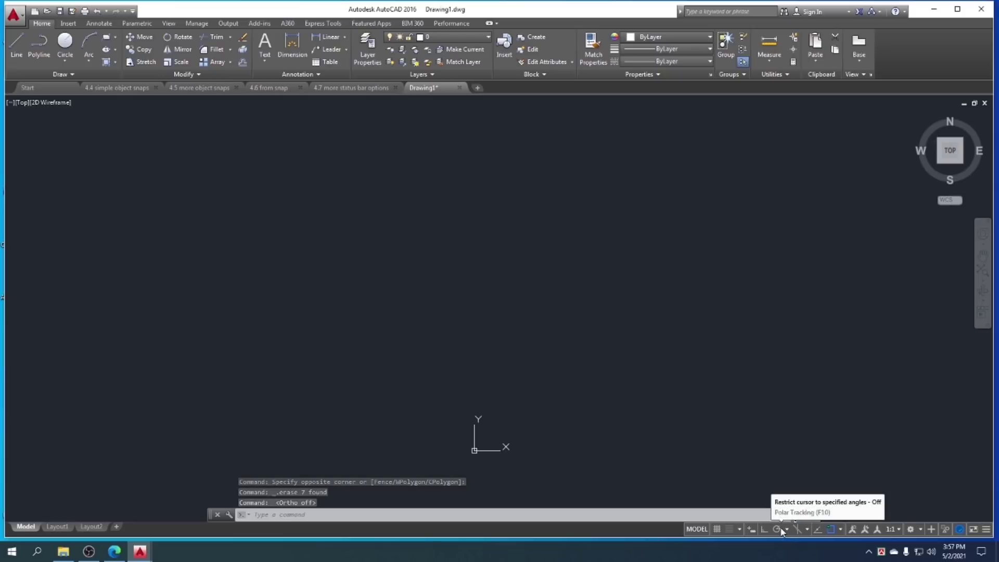
pyautogui.click(778, 528)
pyautogui.click(17, 46)
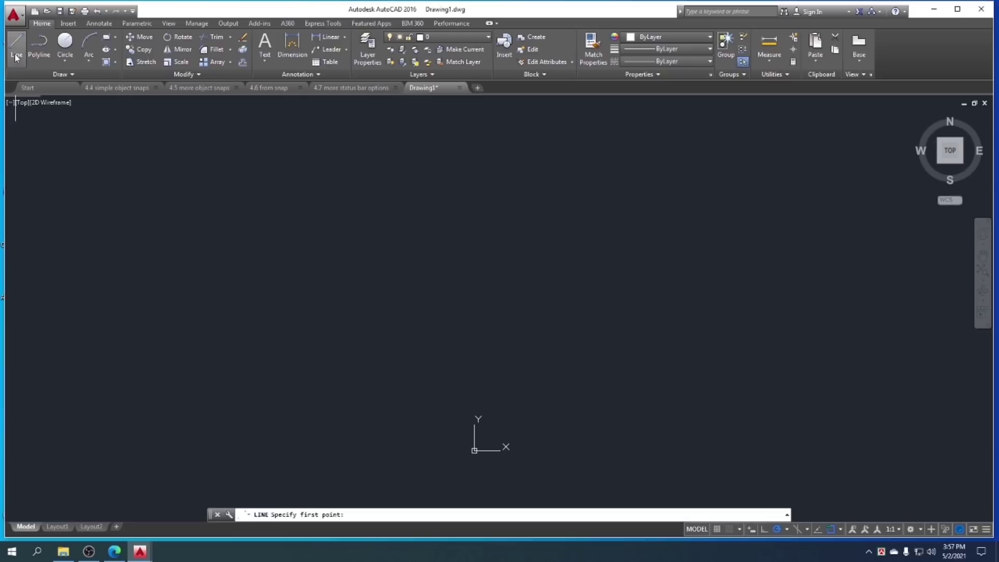
pyautogui.click(407, 253)
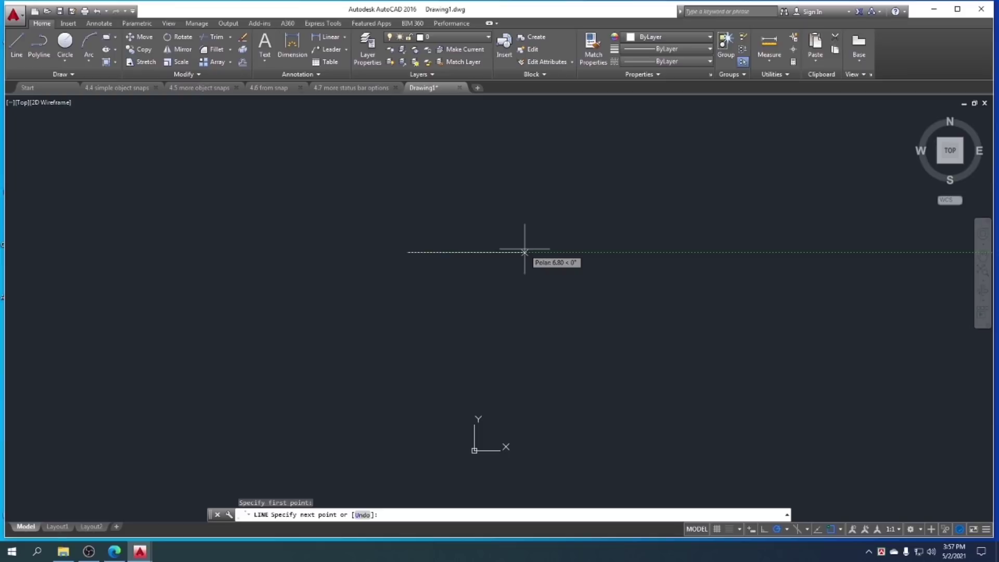
pyautogui.press('Escape')
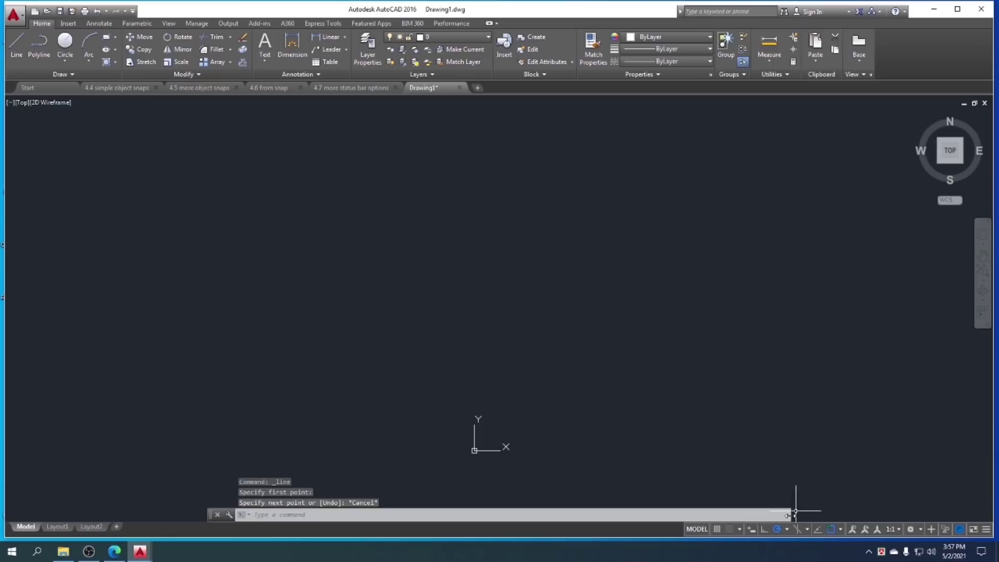
# Set polar tracking to 45-degree increments and begin a new line
pyautogui.click(788, 530)
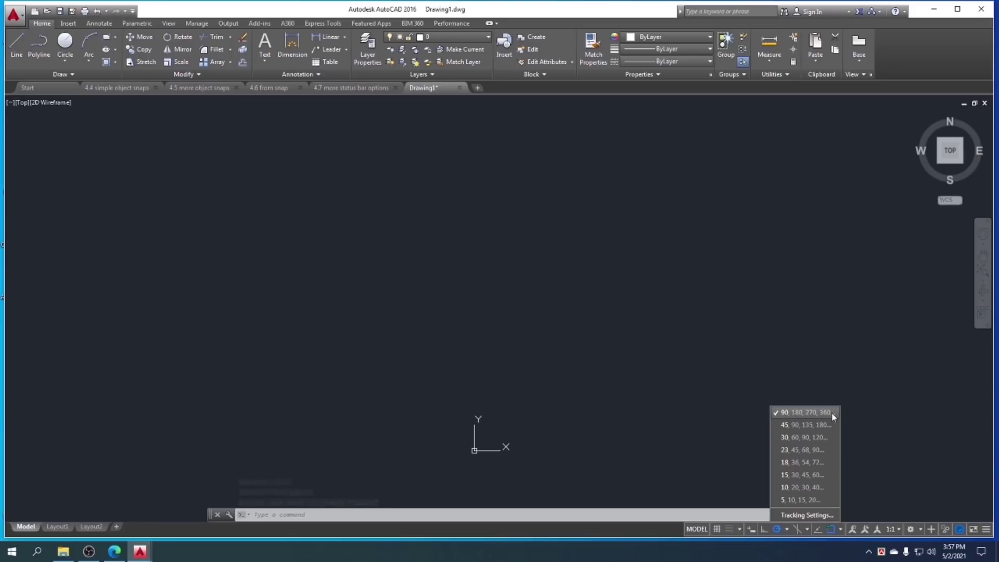
pyautogui.click(781, 427)
pyautogui.click(17, 46)
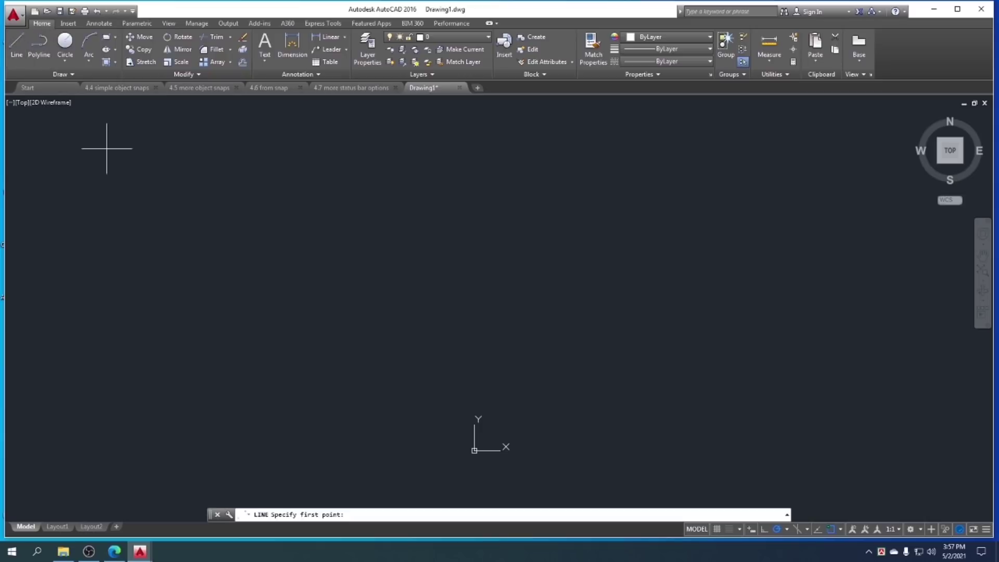
# Cancel the pending line and set polar tracking back to 90-degree increments
pyautogui.click(445, 276)
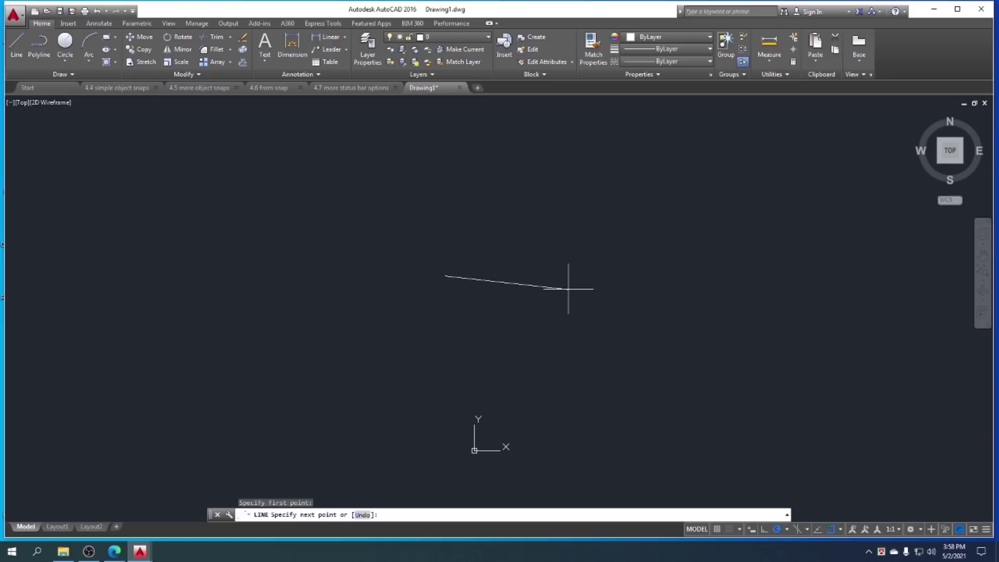
pyautogui.press('Escape')
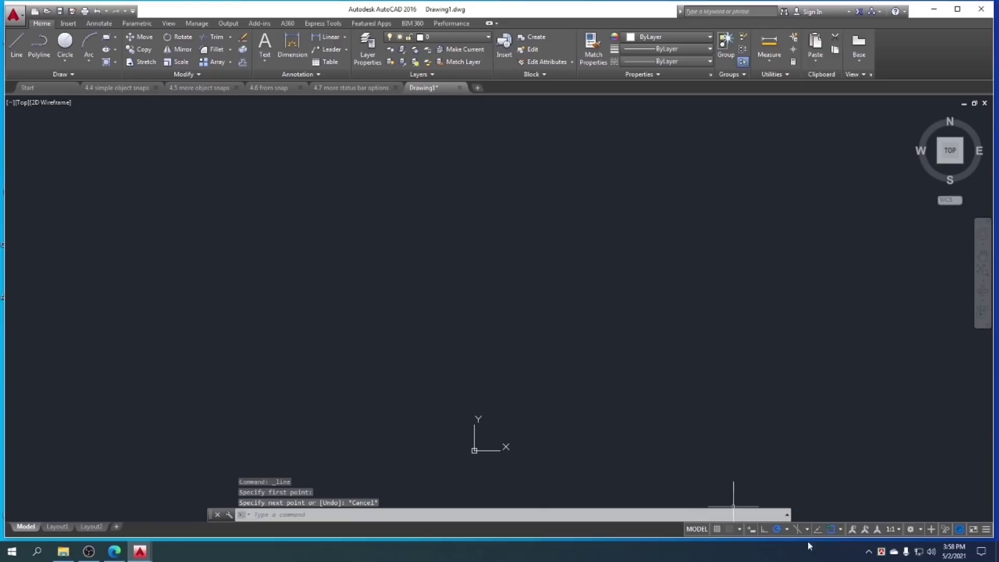
pyautogui.rightClick(792, 534)
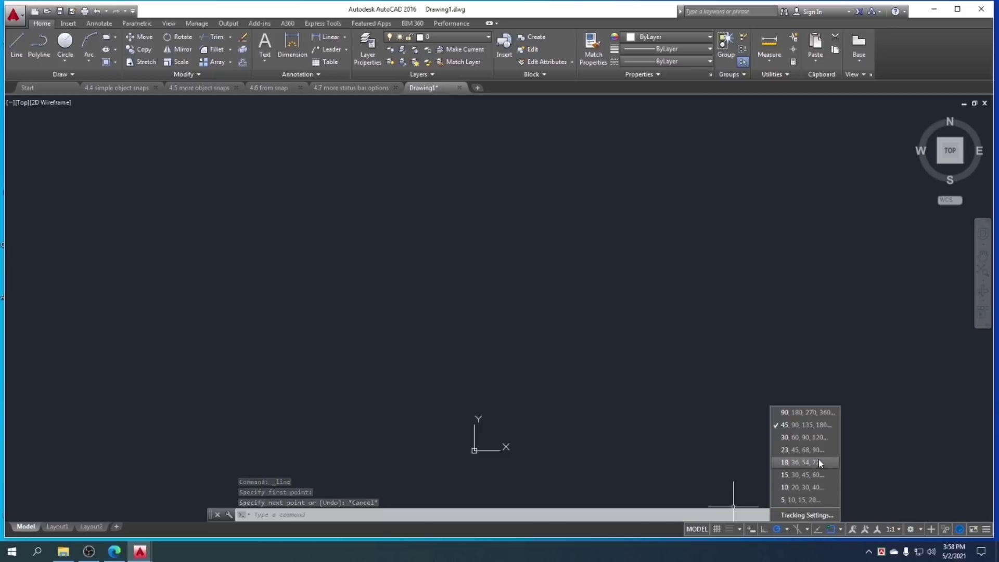
pyautogui.click(785, 416)
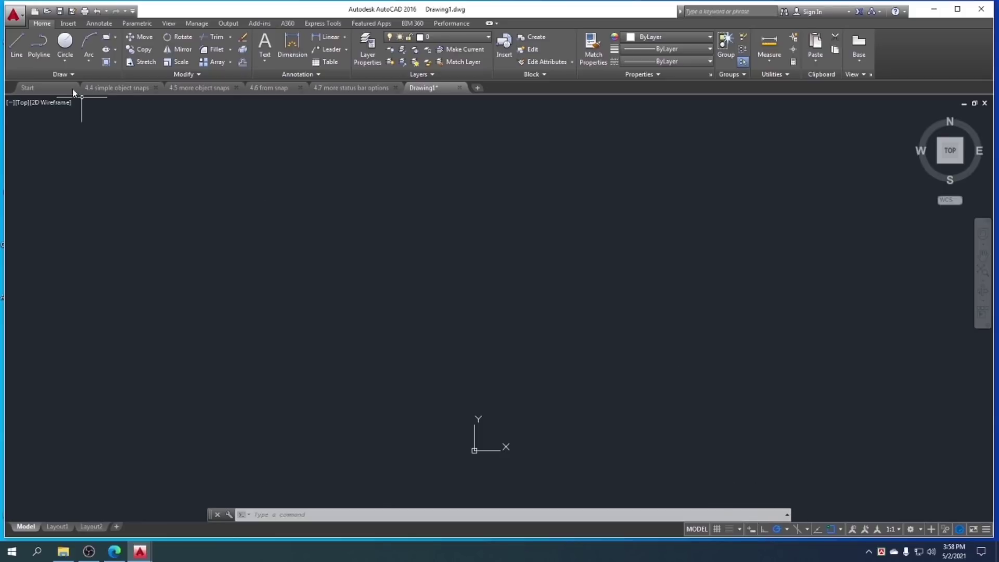
# Draw a four-segment stepped line going right, up, right, then down
pyautogui.click(24, 52)
pyautogui.click(463, 263)
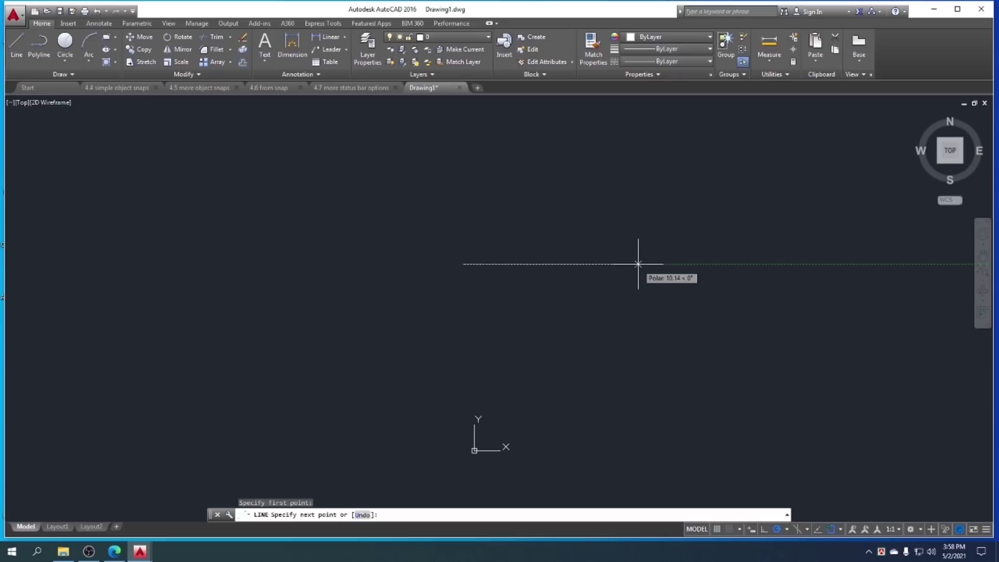
pyautogui.click(637, 264)
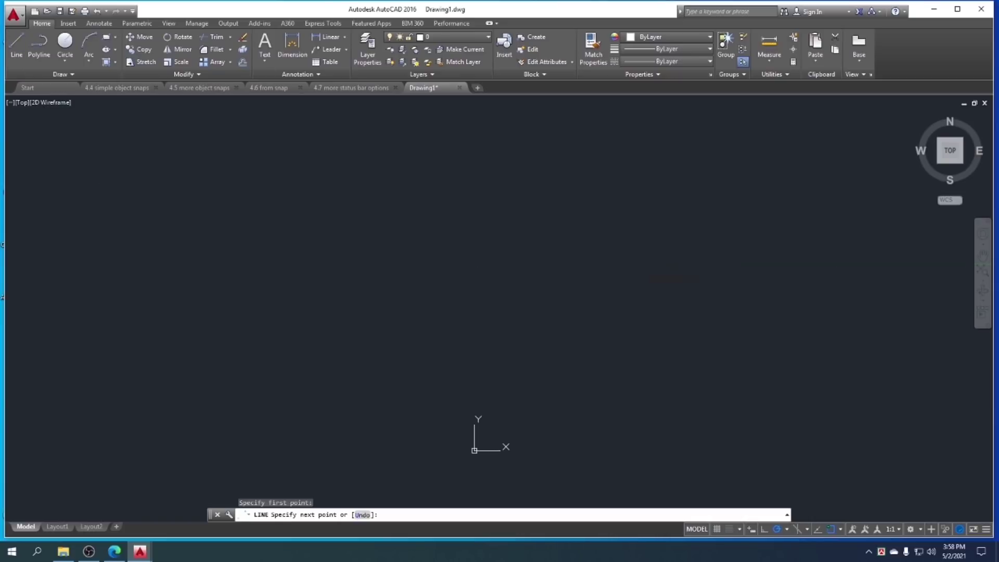
pyautogui.click(638, 156)
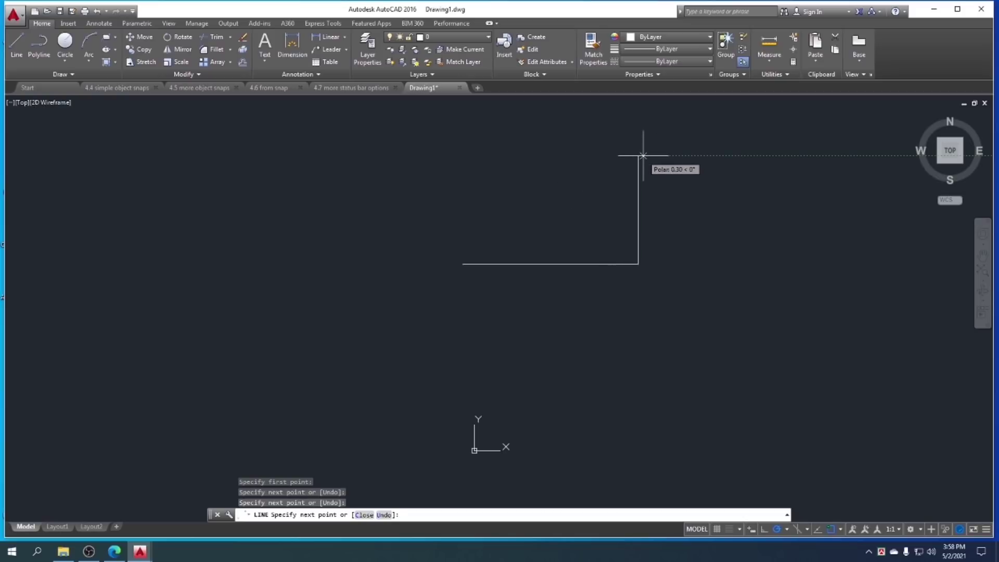
pyautogui.click(771, 156)
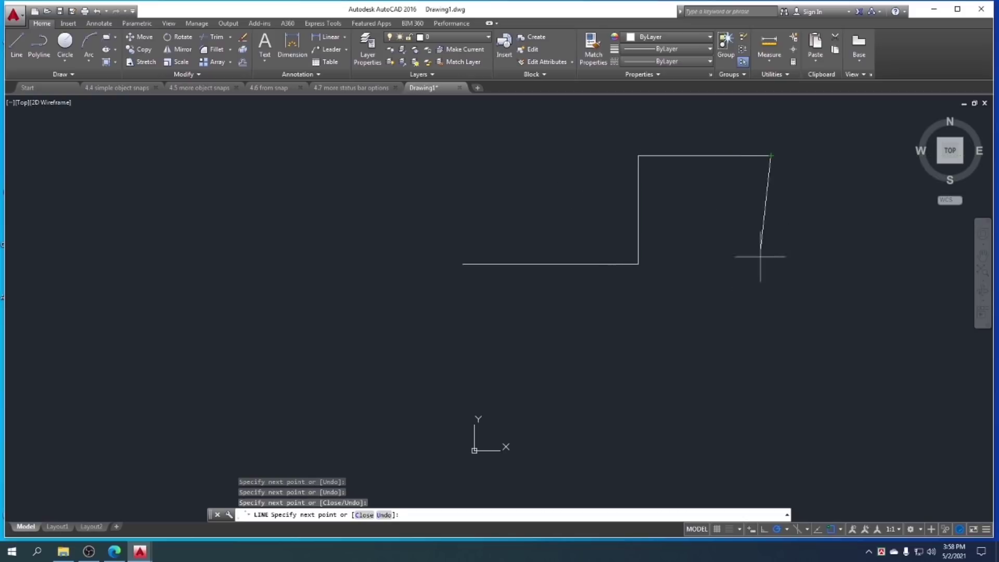
pyautogui.click(773, 356)
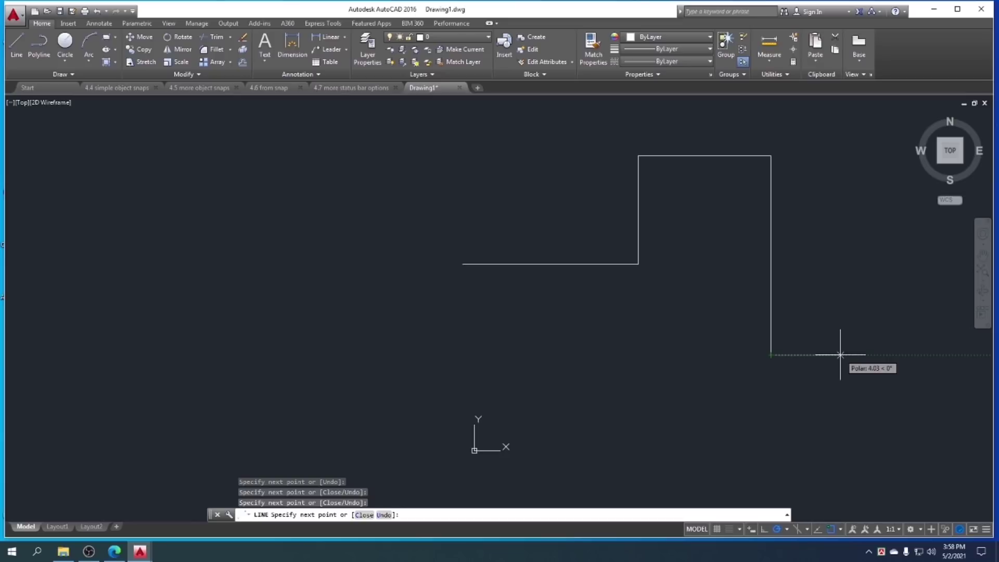
pyautogui.press('Escape')
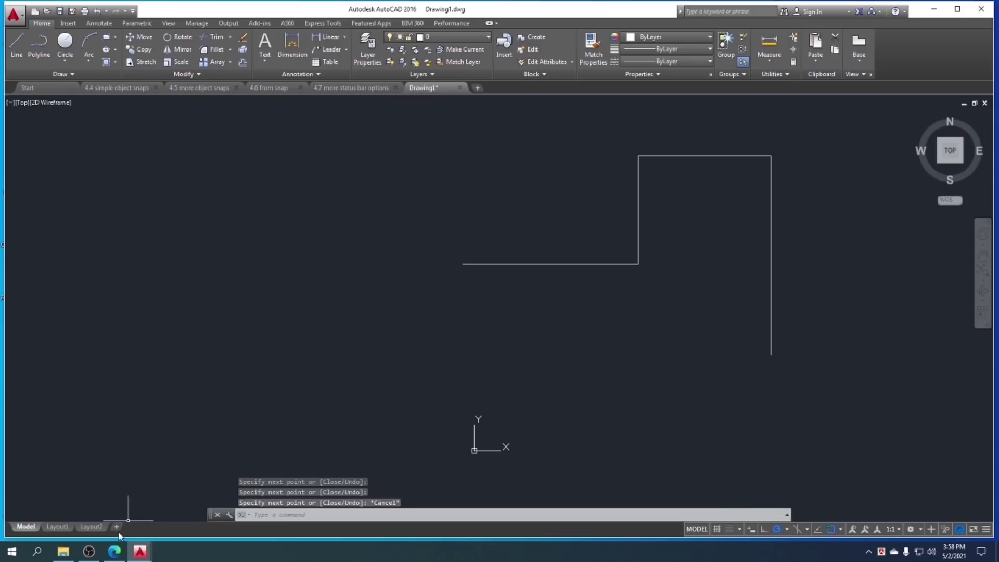
pyautogui.click(114, 551)
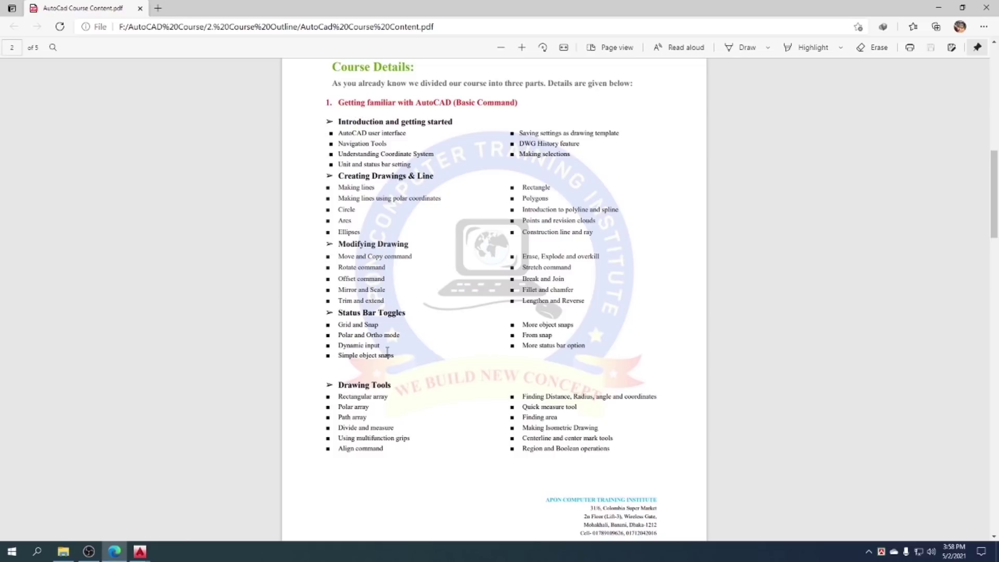
pyautogui.moveTo(387, 352); pyautogui.dragTo(319, 309)
pyautogui.click(359, 407)
pyautogui.moveTo(139, 552)
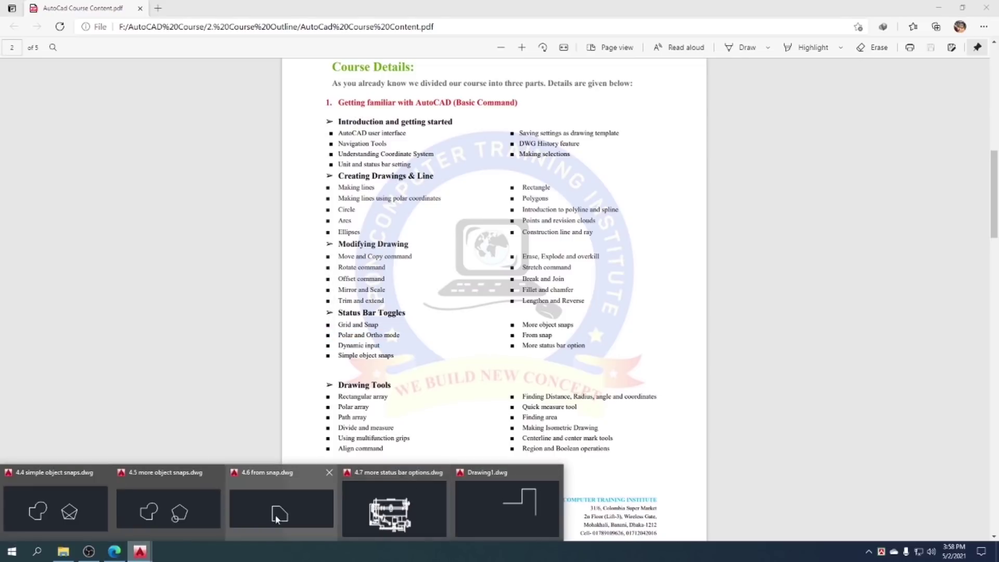
pyautogui.click(516, 529)
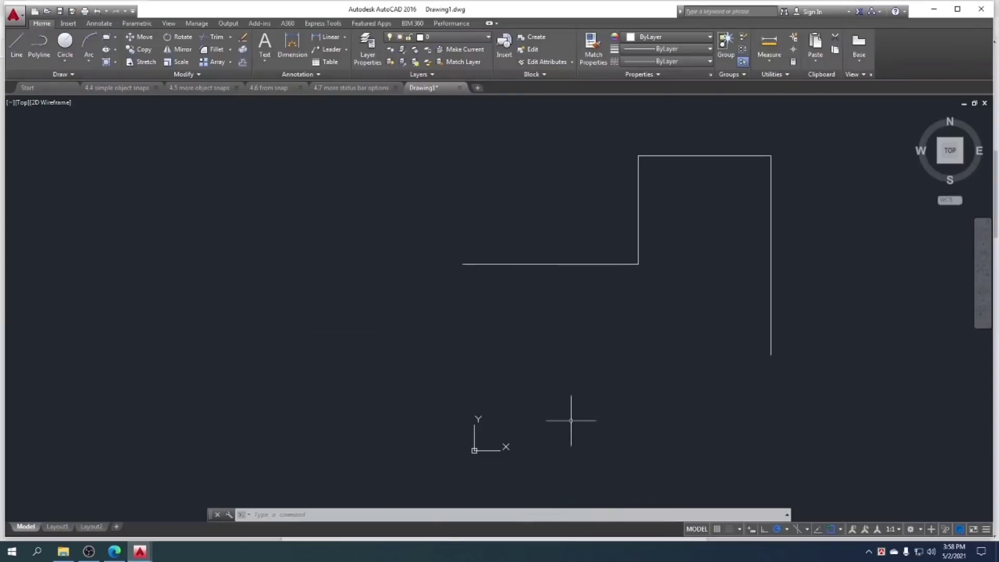
# Window-select the stepped line and delete it
pyautogui.click(835, 345)
pyautogui.click(531, 183)
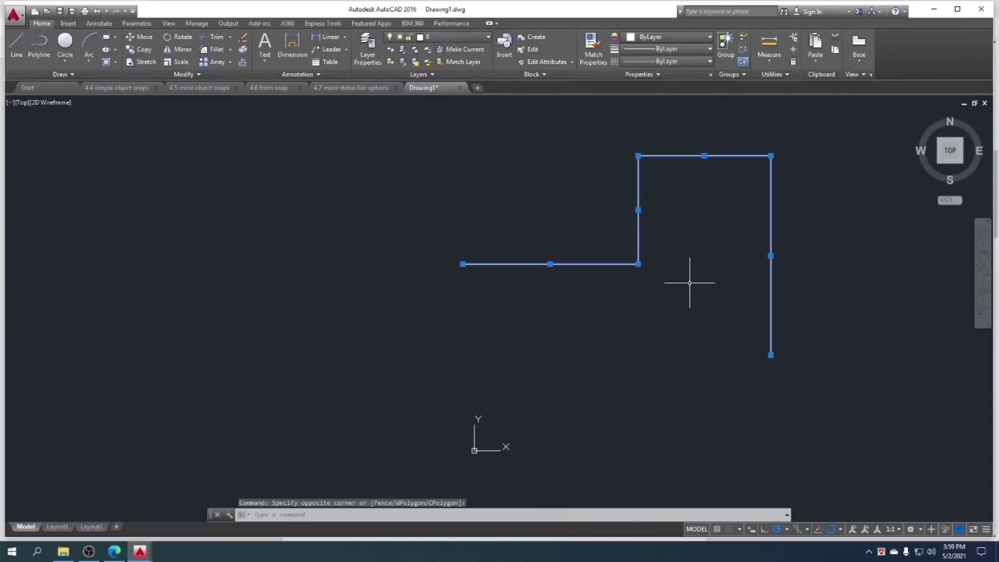
pyautogui.press('Delete')
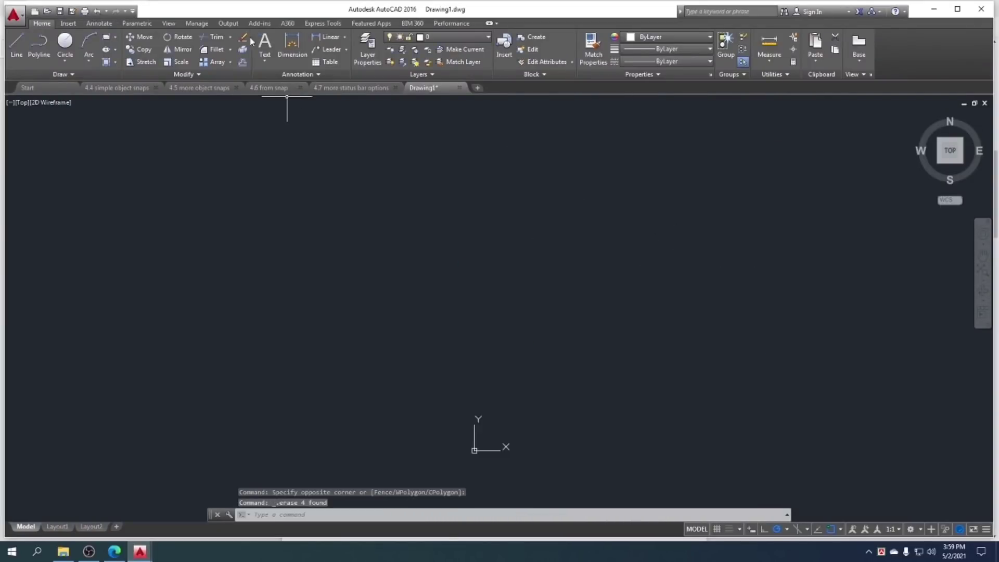
pyautogui.rightClick(478, 146)
pyautogui.click(419, 196)
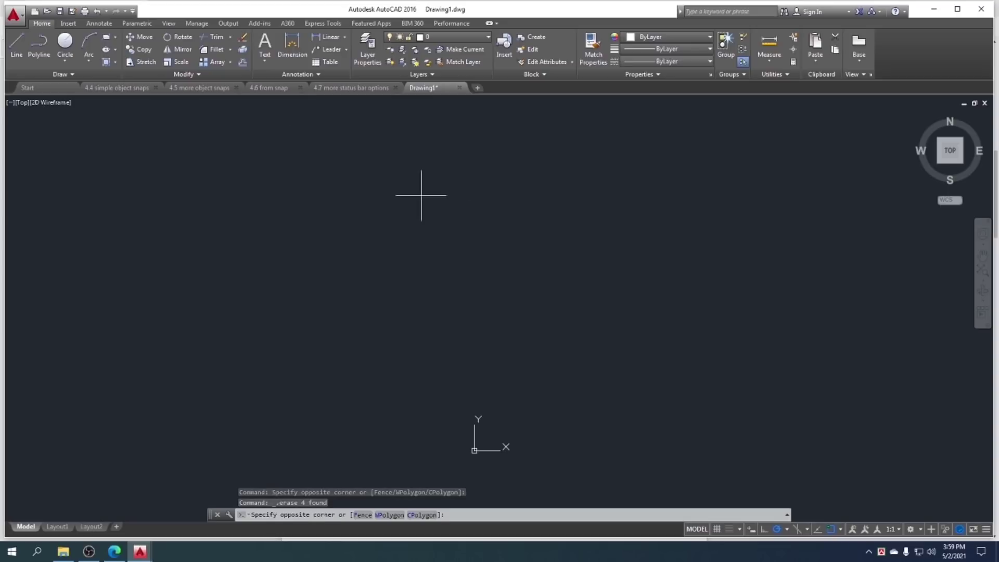
pyautogui.click(390, 187)
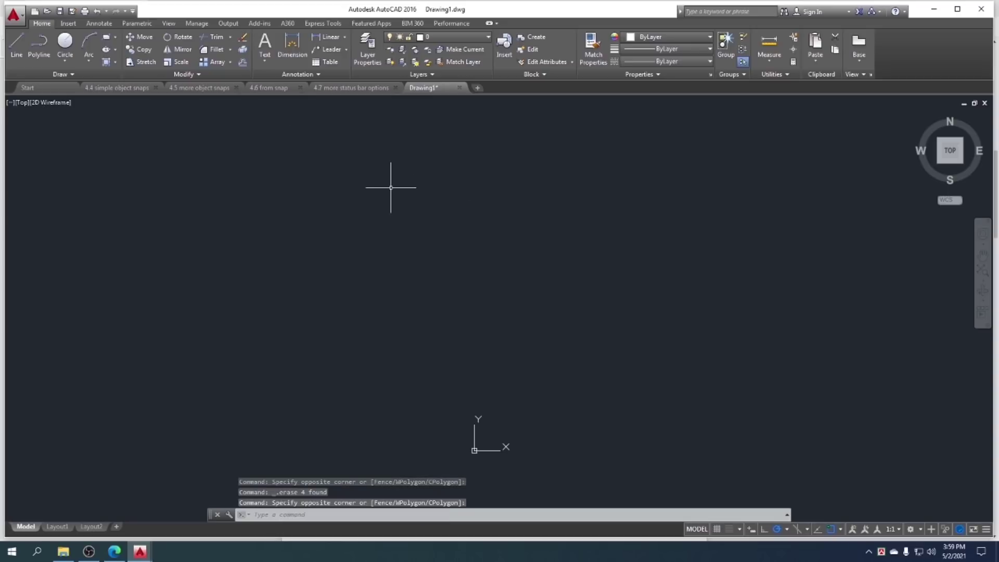
# Draw a horizontal line with L, then select it and dismiss its right-click menu
pyautogui.write('l')
pyautogui.press('Return')
pyautogui.click(441, 205)
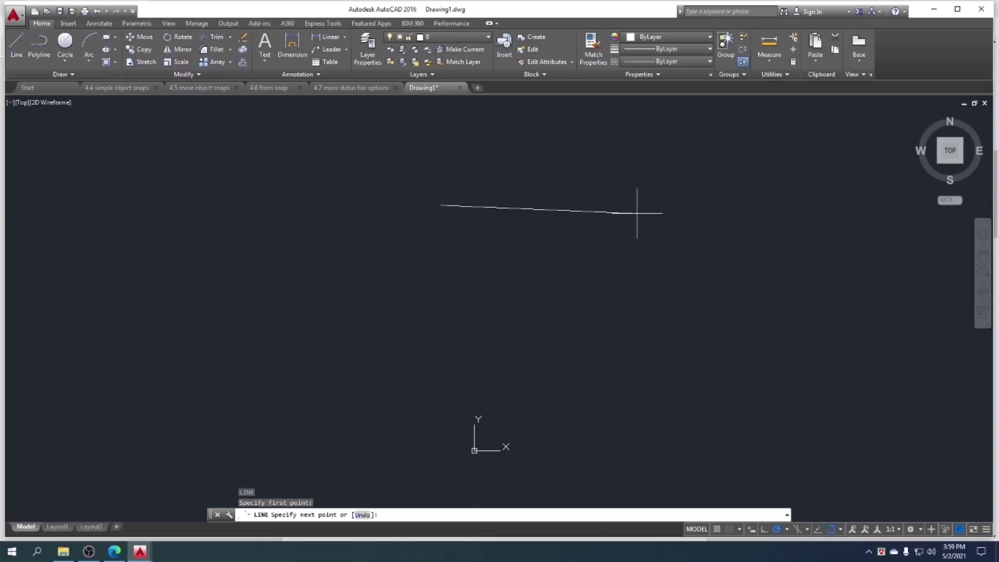
pyautogui.click(642, 205)
pyautogui.press('Escape')
pyautogui.click(606, 233)
pyautogui.click(576, 187)
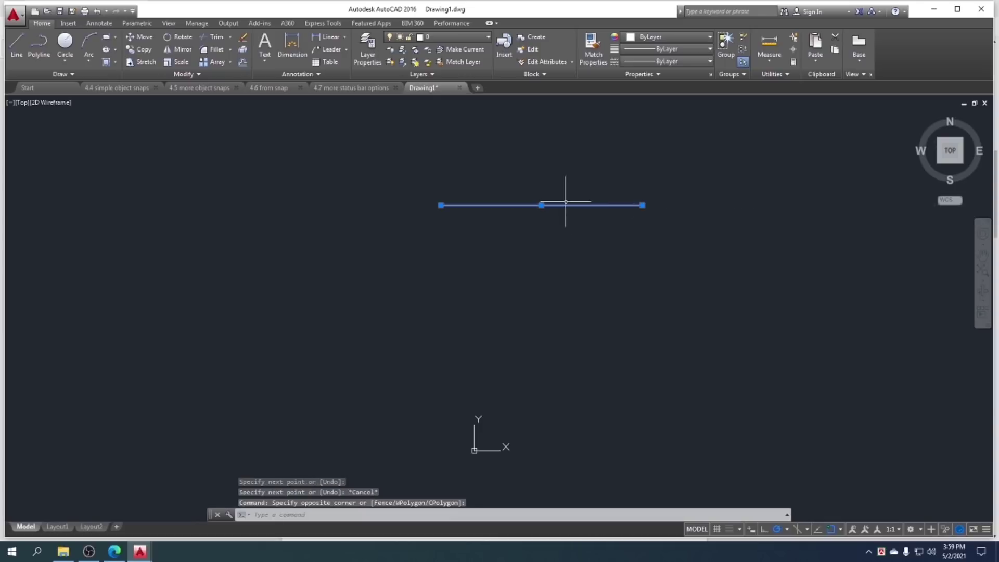
pyautogui.rightClick(566, 204)
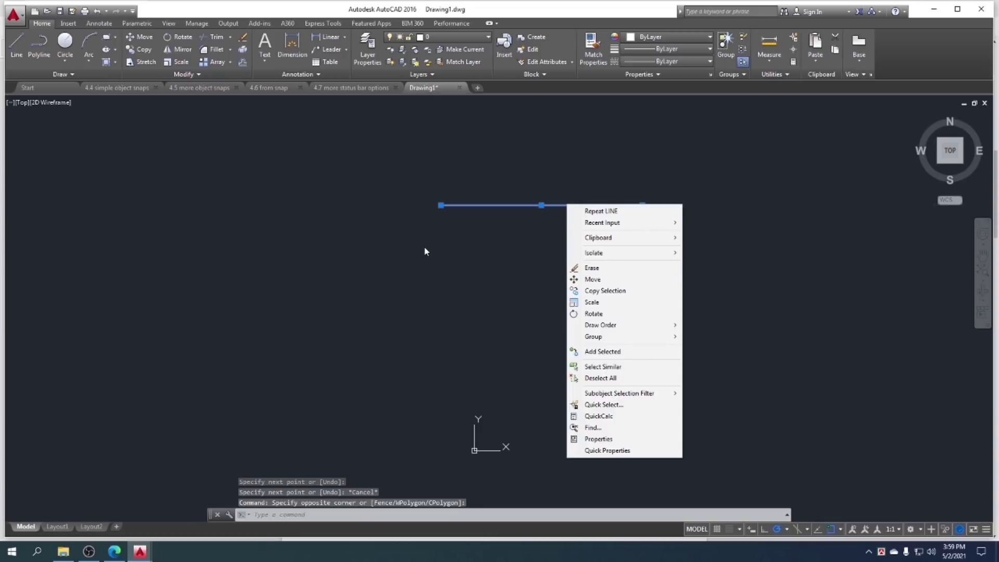
pyautogui.press('Escape')
pyautogui.press('Escape')
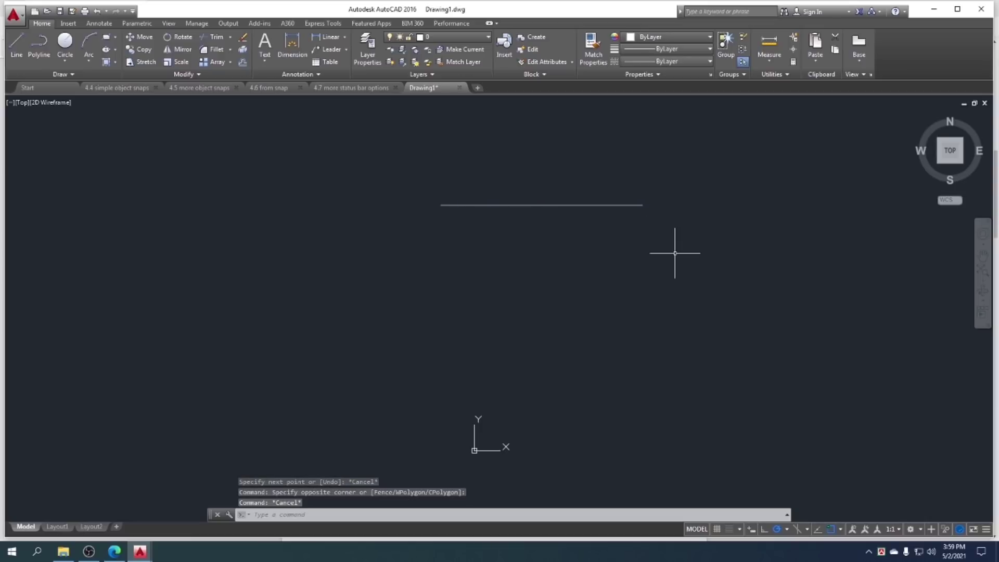
# Turn on Dynamic Input and set the DYNMODE variable to 1
pyautogui.click(751, 530)
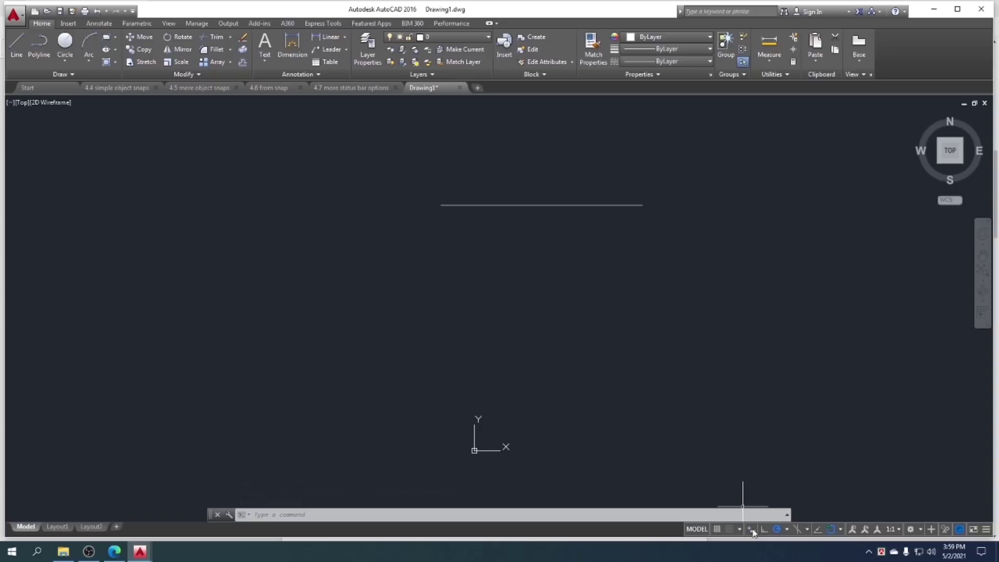
pyautogui.write('dy')
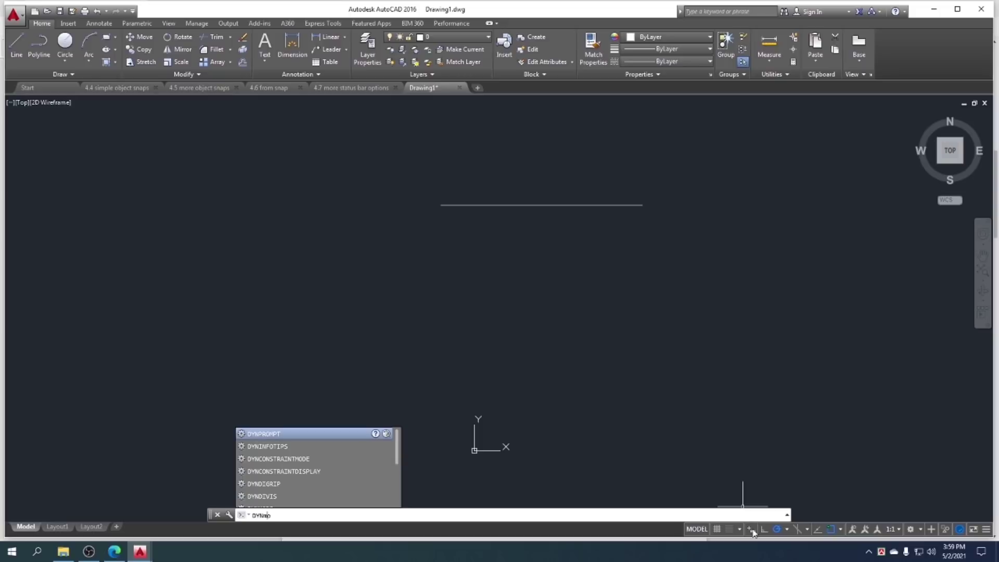
pyautogui.write('d')
pyautogui.press('Return')
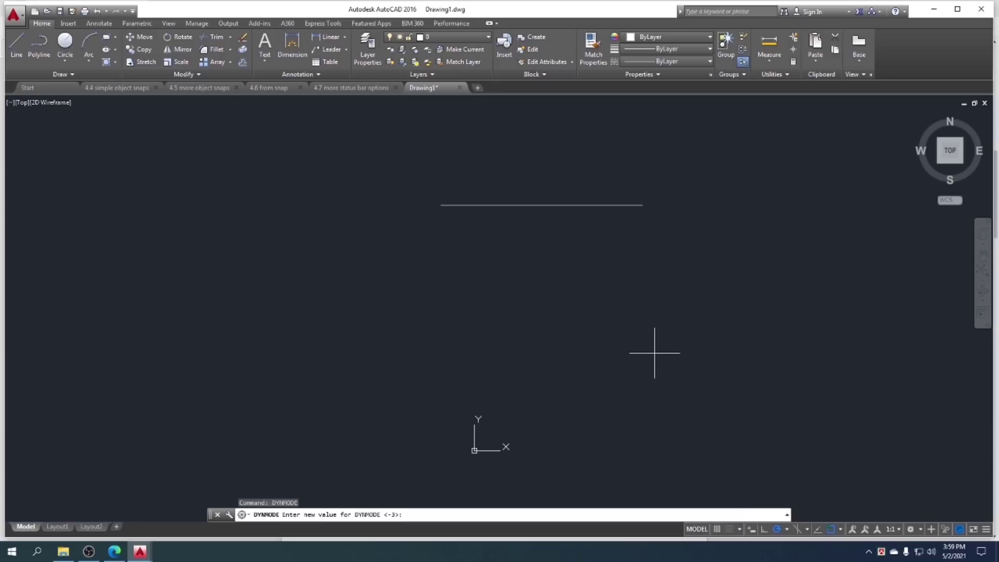
pyautogui.press('Return')
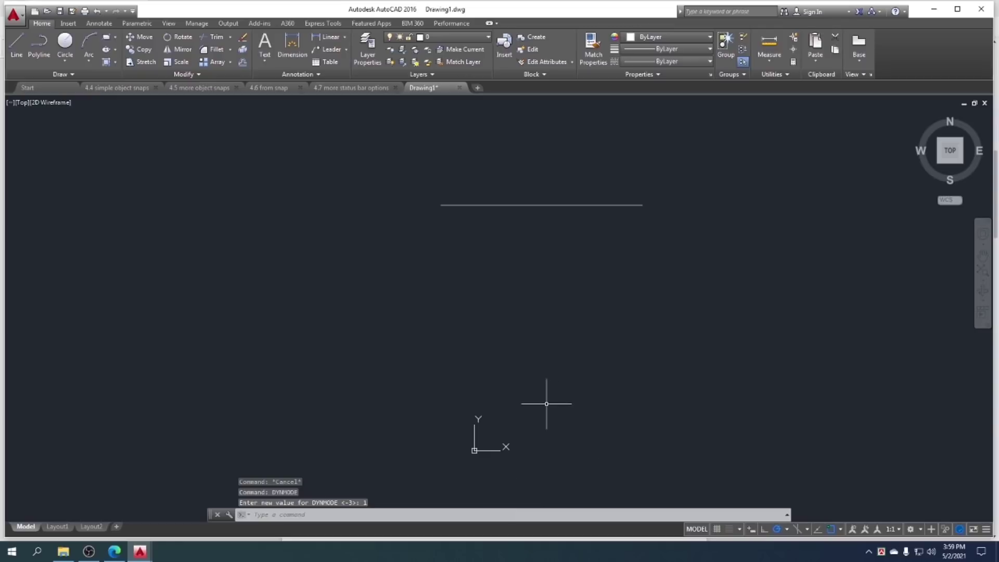
# Set DYNMODE to 1 again, cancel the stray command, and toggle Dynamic Input off
pyautogui.write('dynmode')
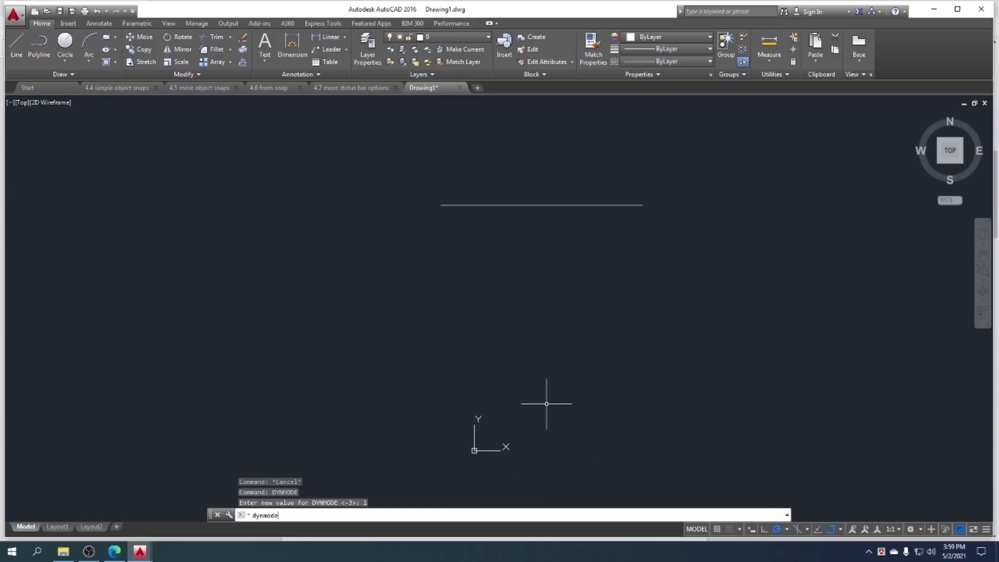
pyautogui.press('Return')
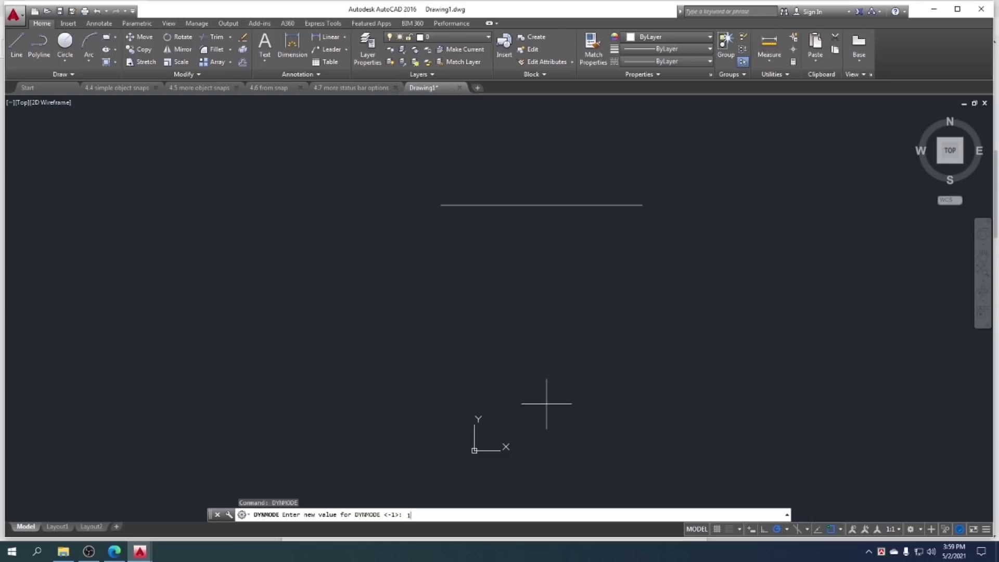
pyautogui.press('Return')
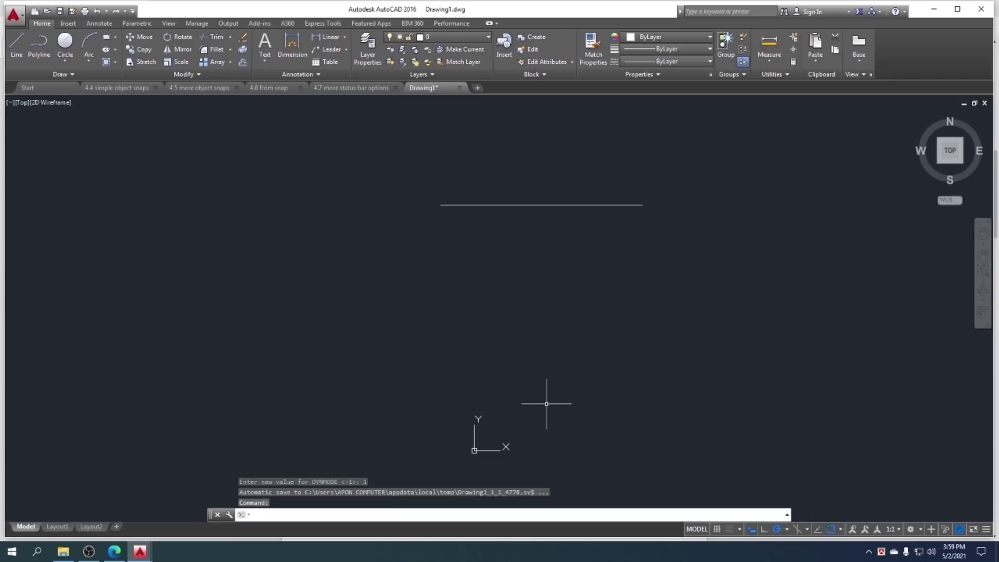
pyautogui.write('dyb')
pyautogui.press('Escape')
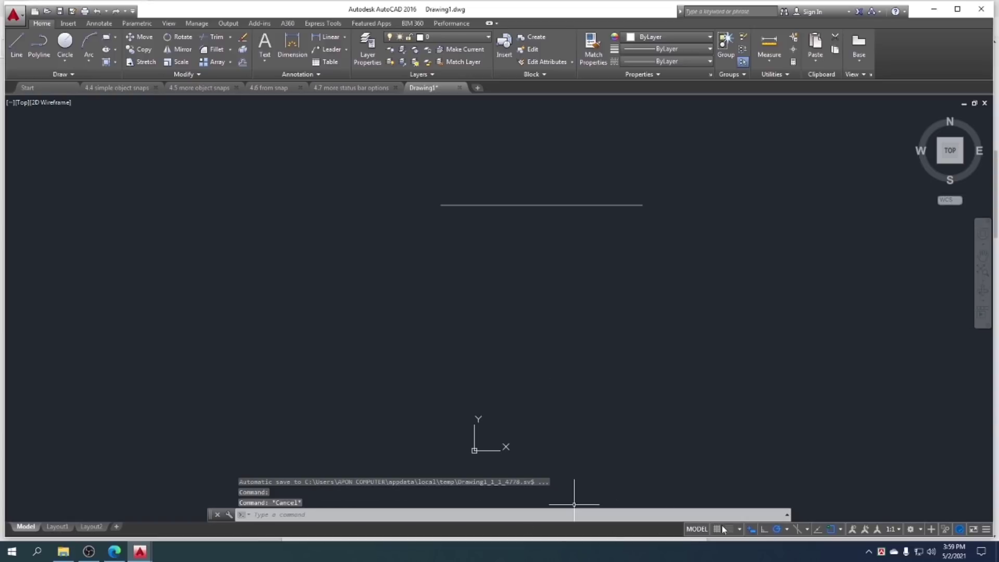
pyautogui.click(748, 528)
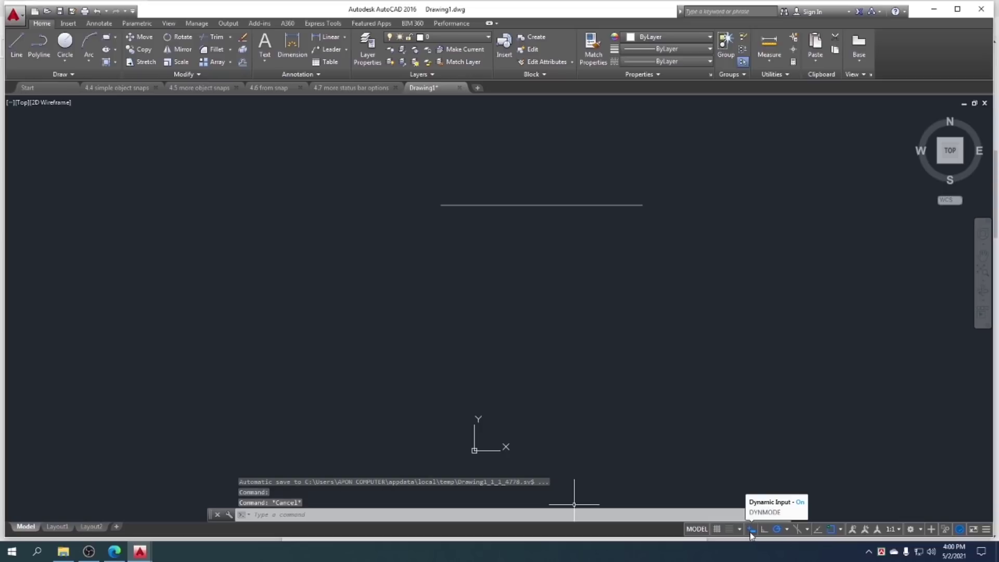
# Turn Dynamic Input off, then hide and restore it in the status-bar customization list
pyautogui.click(750, 529)
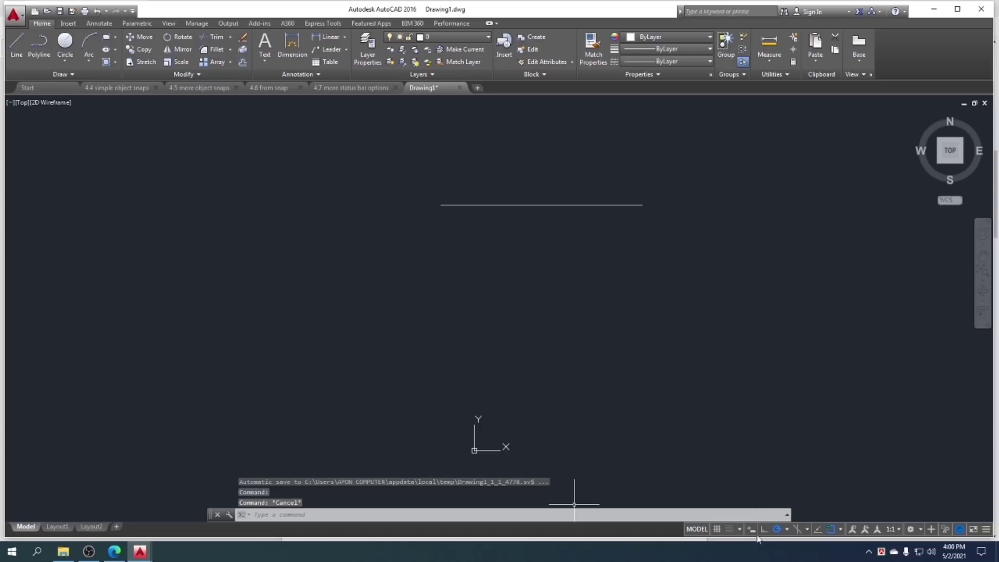
pyautogui.click(986, 530)
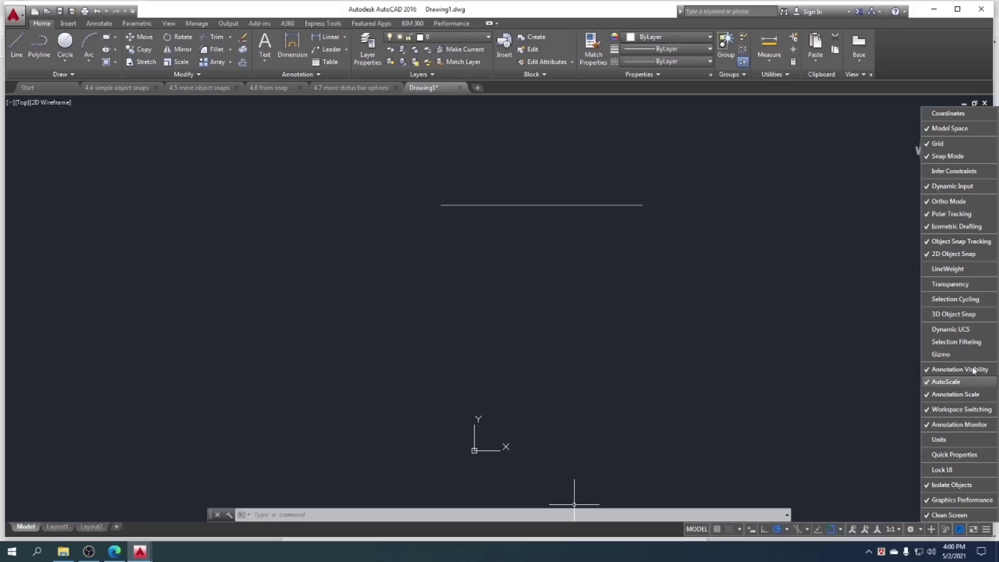
pyautogui.click(934, 188)
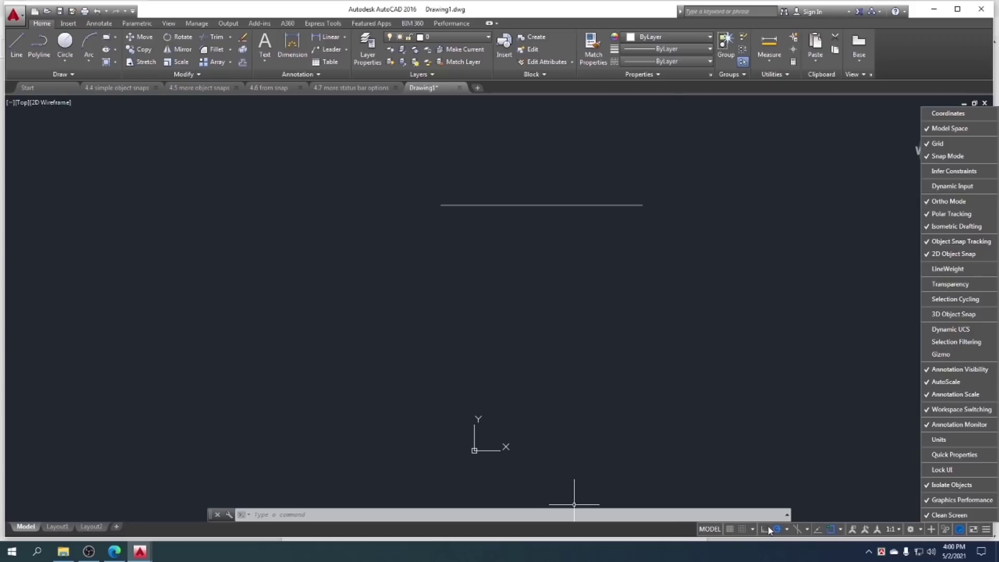
pyautogui.click(934, 185)
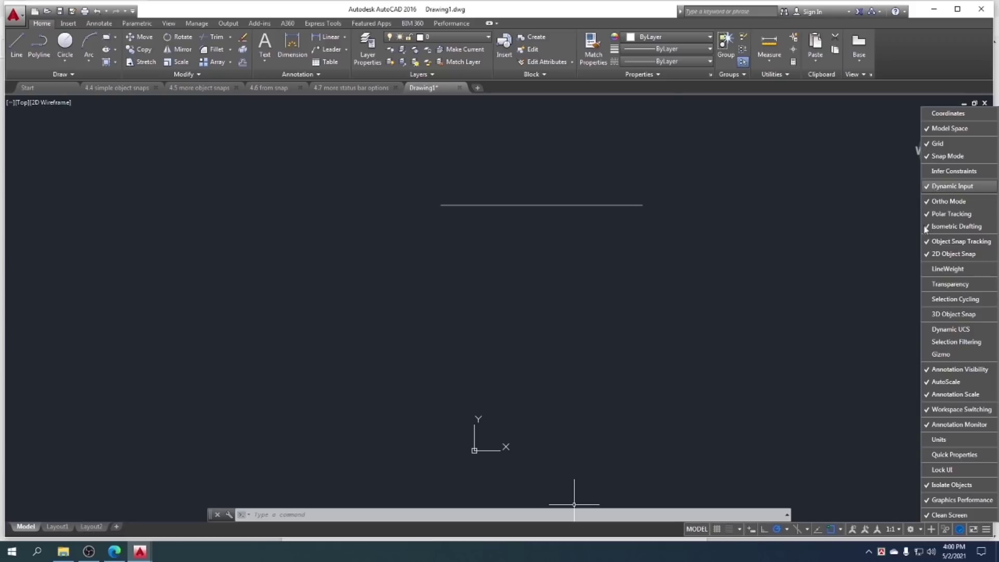
pyautogui.click(986, 529)
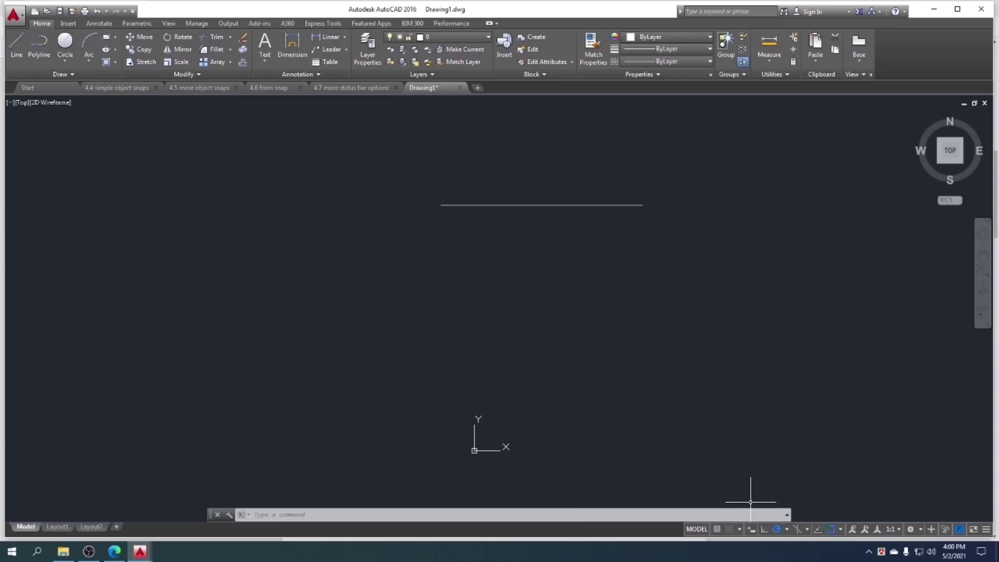
# Enable Dynamic Input and draw a rectangle below the horizontal line
pyautogui.click(751, 529)
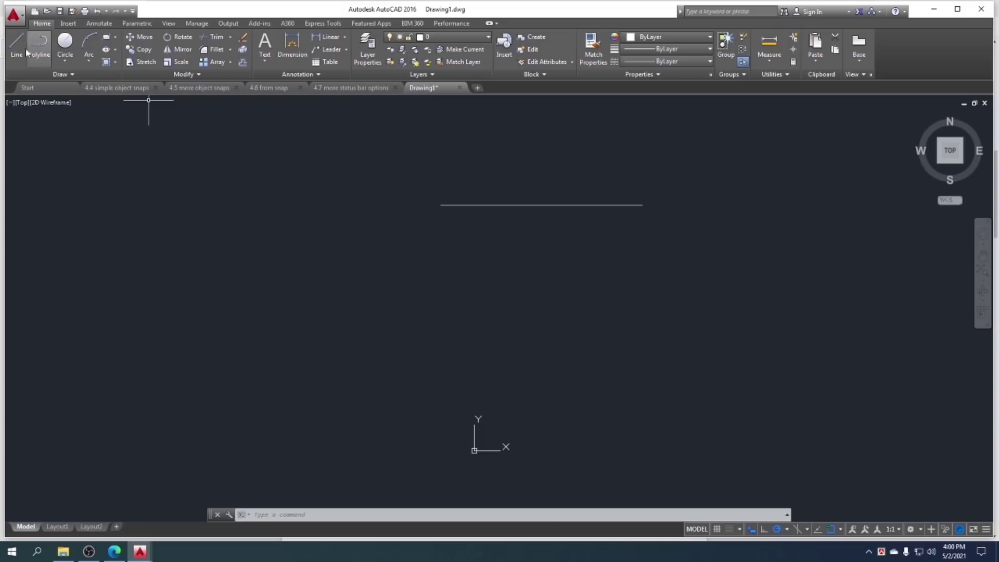
pyautogui.click(107, 36)
pyautogui.click(440, 270)
pyautogui.click(635, 323)
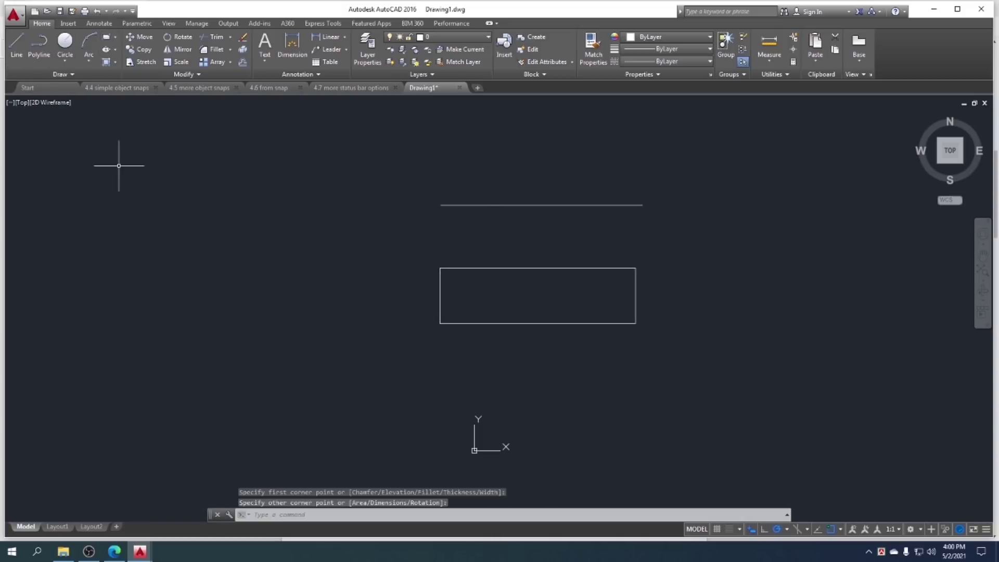
# Start a line twice, placing a first point, then cancel it and pan the view left
pyautogui.click(17, 44)
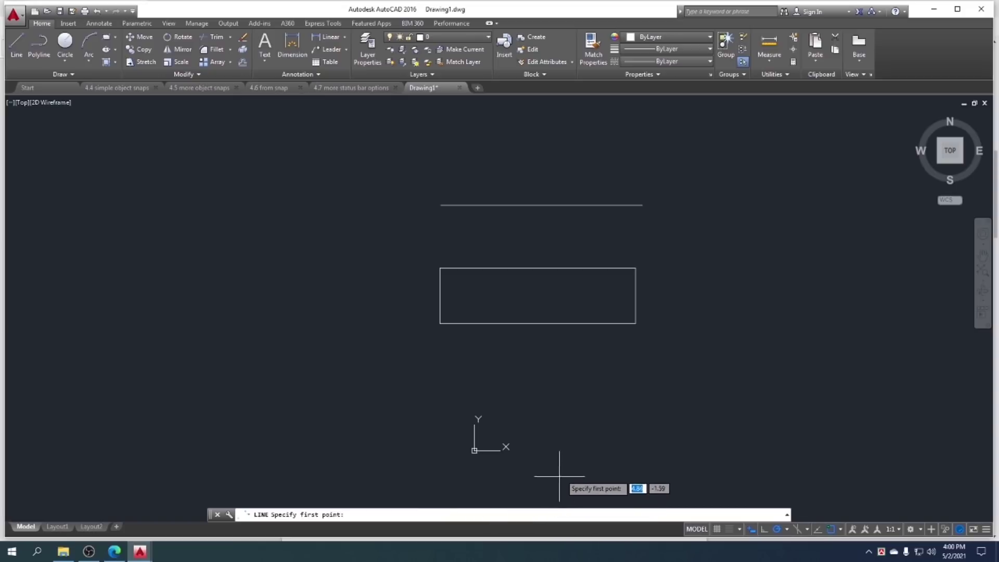
pyautogui.press('Escape')
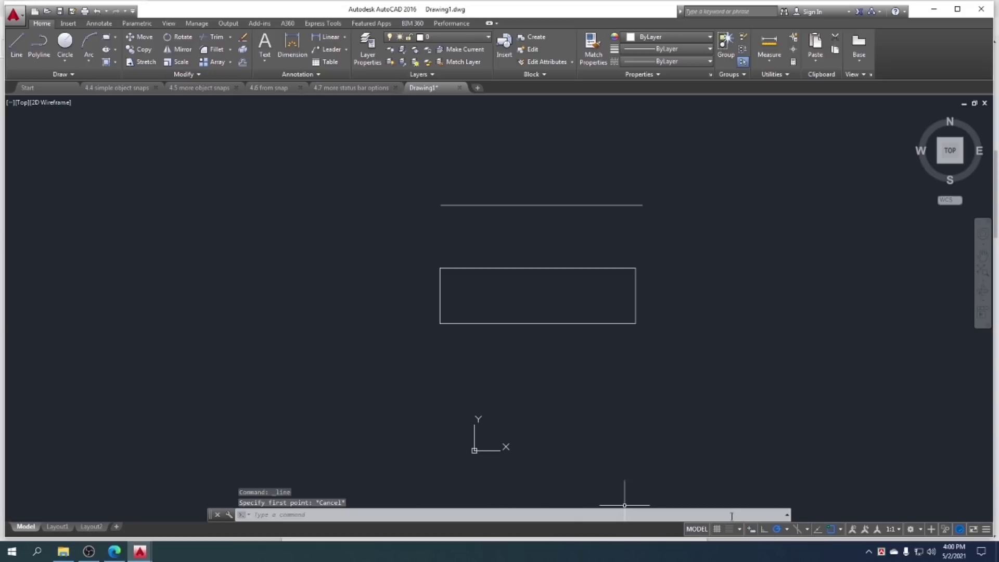
pyautogui.click(16, 46)
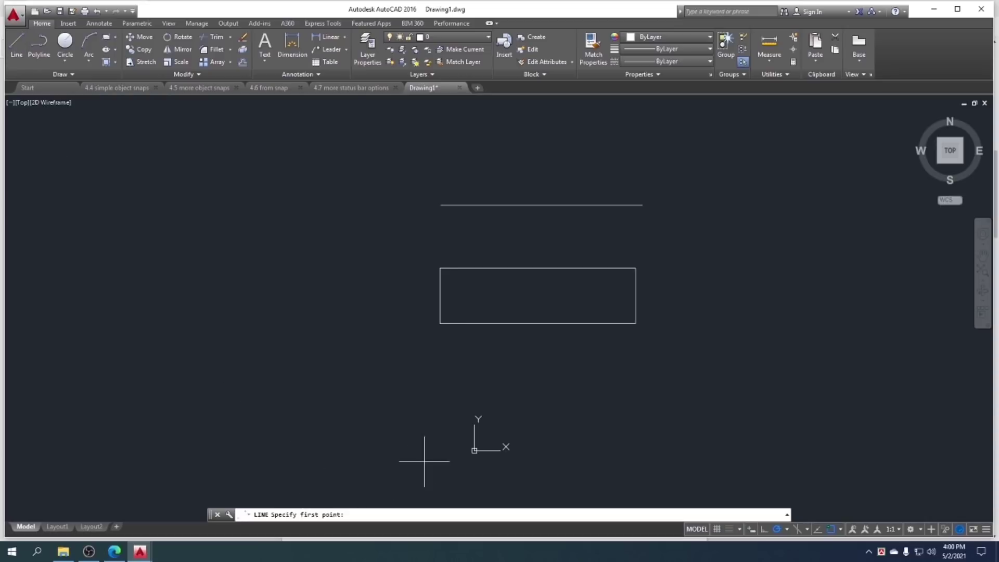
pyautogui.click(612, 378)
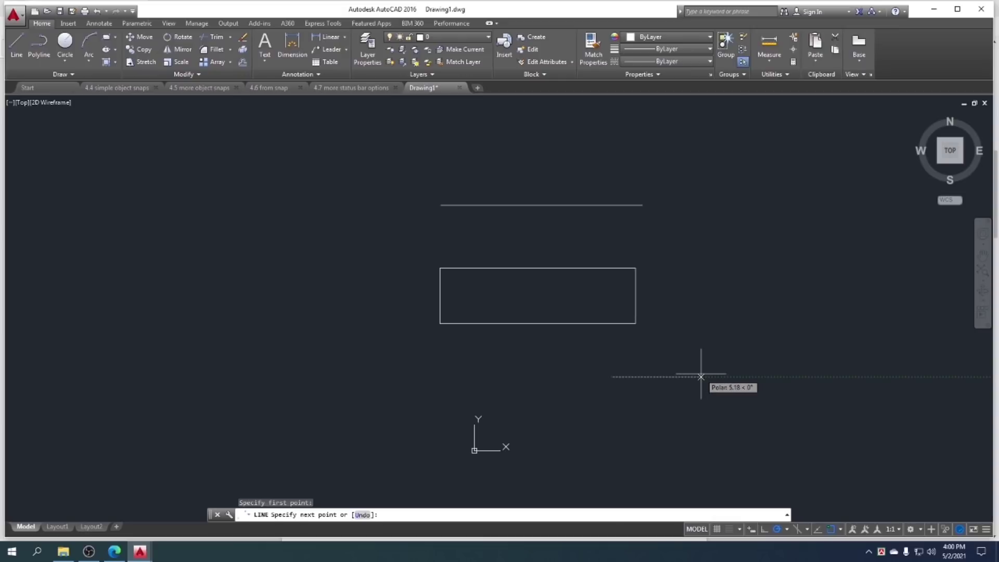
pyautogui.write('10')
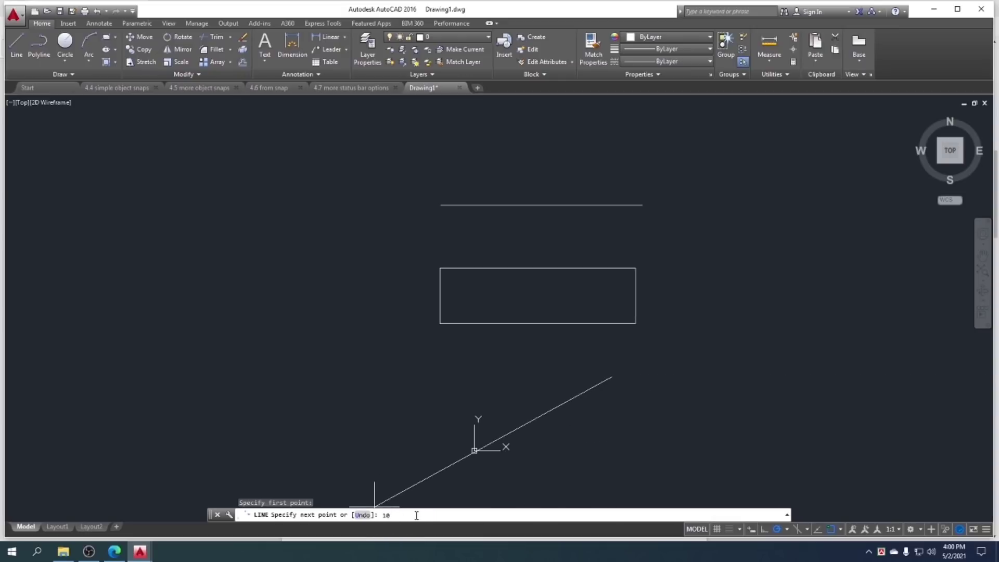
pyautogui.press('Escape')
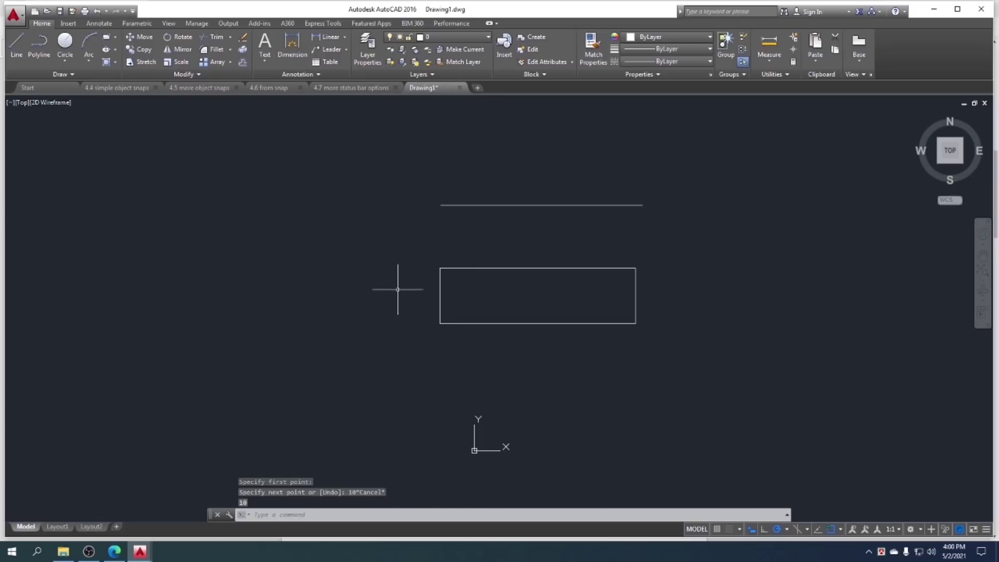
pyautogui.scroll(-2, 399, 289)
pyautogui.moveTo(455, 301); pyautogui.dragTo(370, 299, button='middle')
# Start a line right of the rectangle with a 10-unit horizontal segment, then enter 10 upward
pyautogui.click(16, 45)
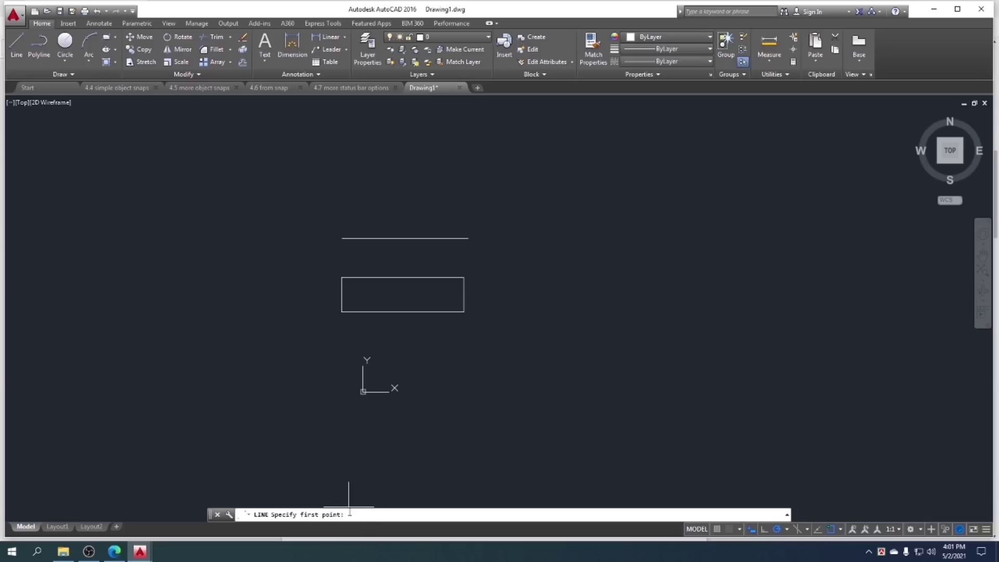
pyautogui.click(583, 277)
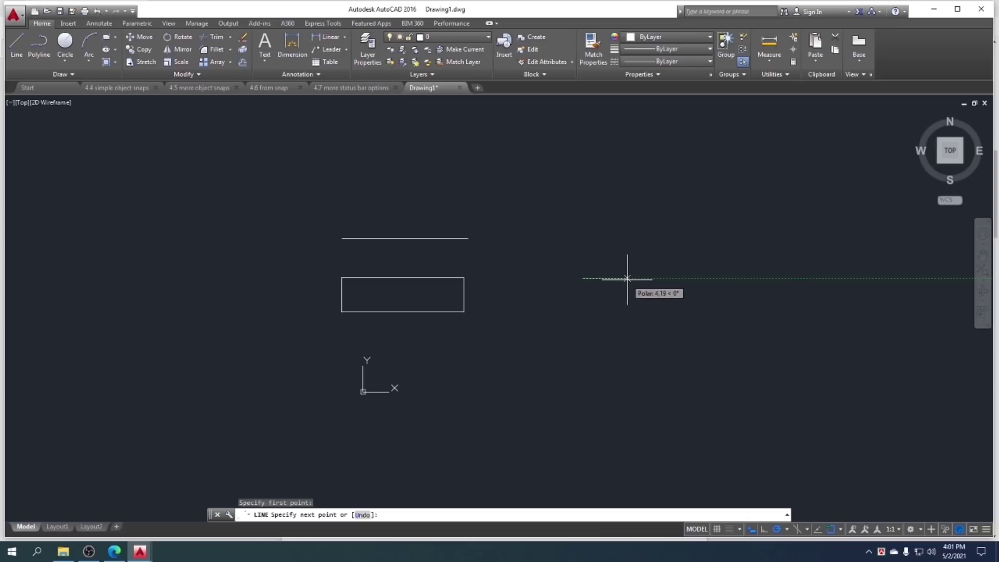
pyautogui.write('10')
pyautogui.press('Return')
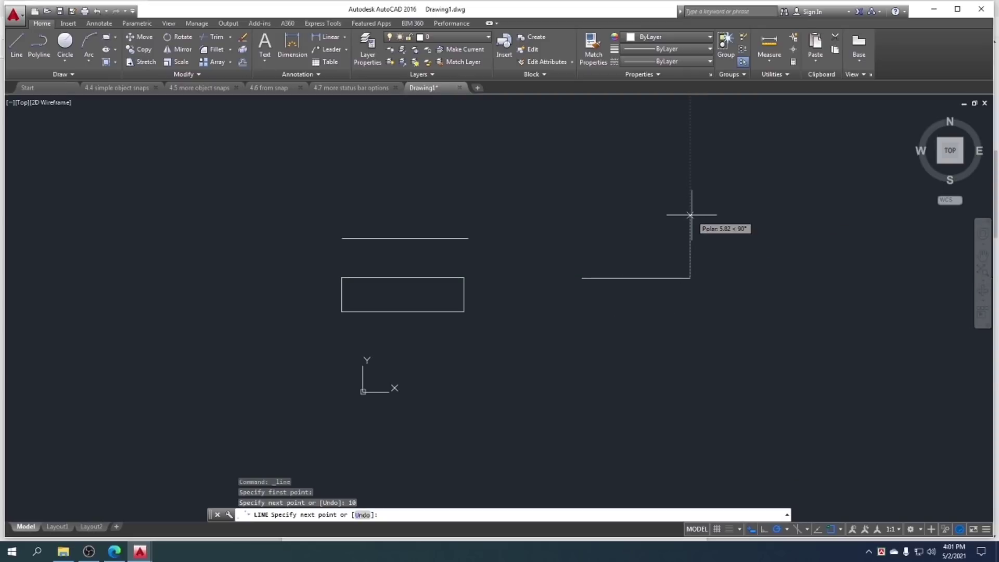
pyautogui.write('10')
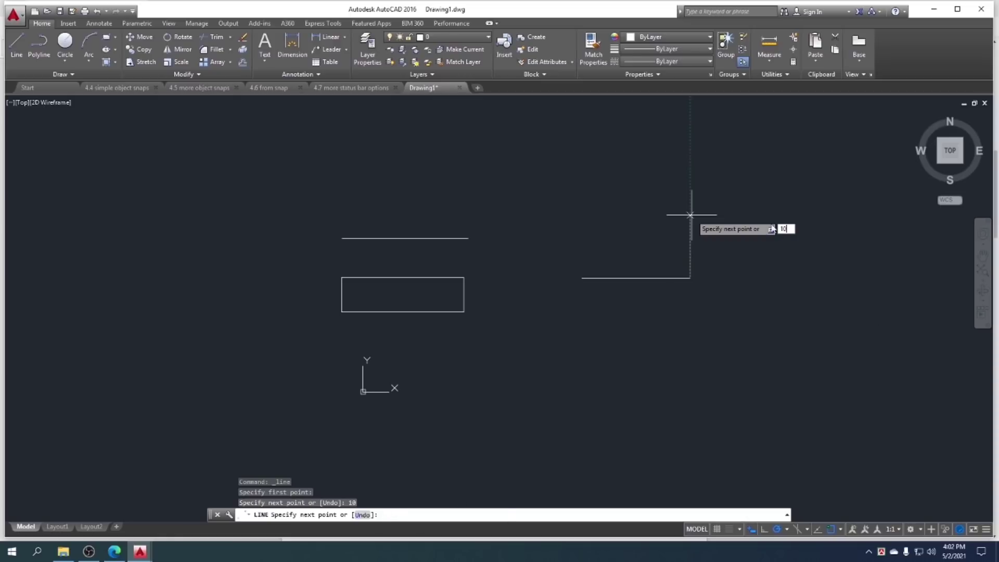
# Complete the 10-unit vertical segment, add a 10-unit segment at 45°, and end the line
pyautogui.press('Return')
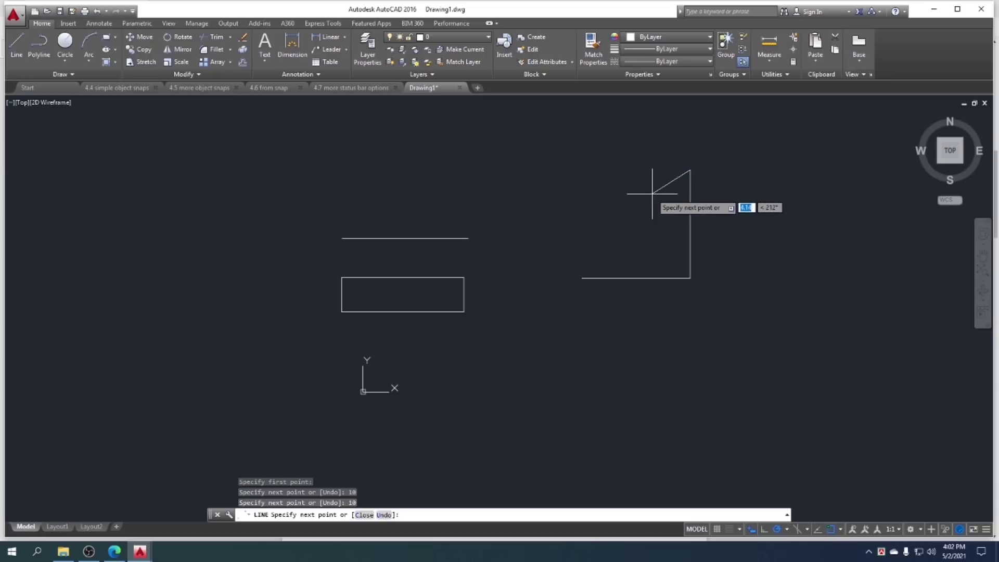
pyautogui.scroll(-4, 679, 208)
pyautogui.scroll(-3, 665, 217)
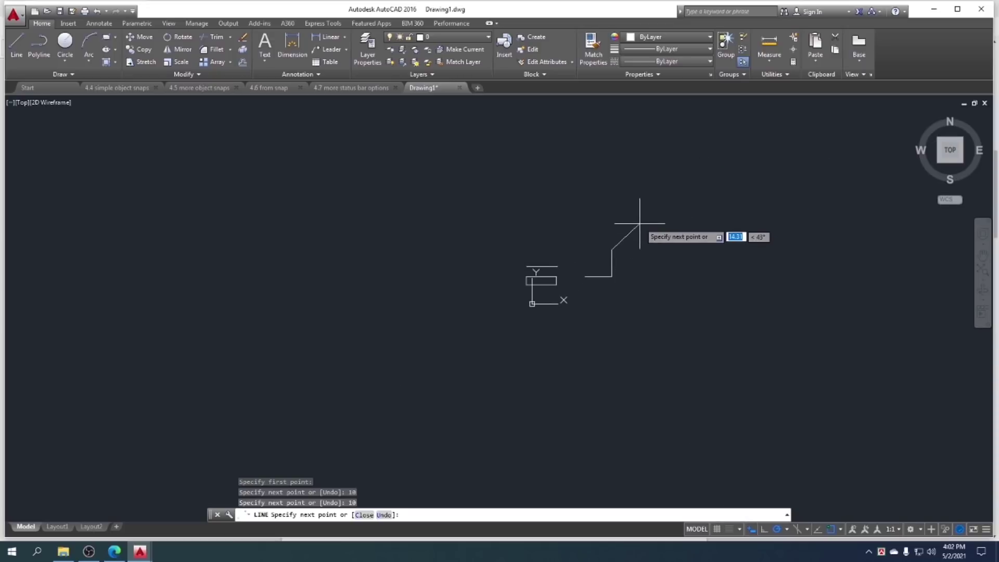
pyautogui.scroll(4, 635, 216)
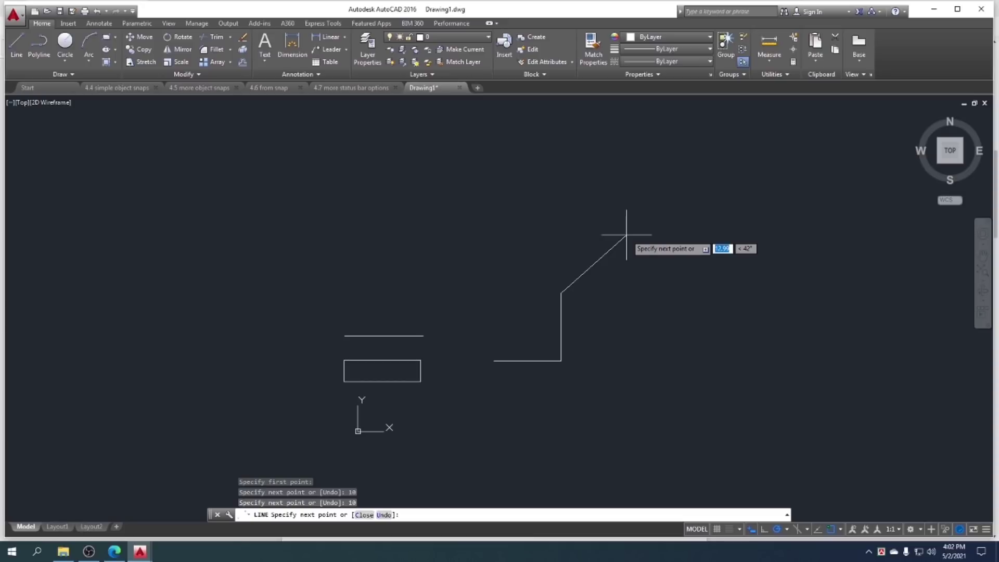
pyautogui.write('10')
pyautogui.press('Tab')
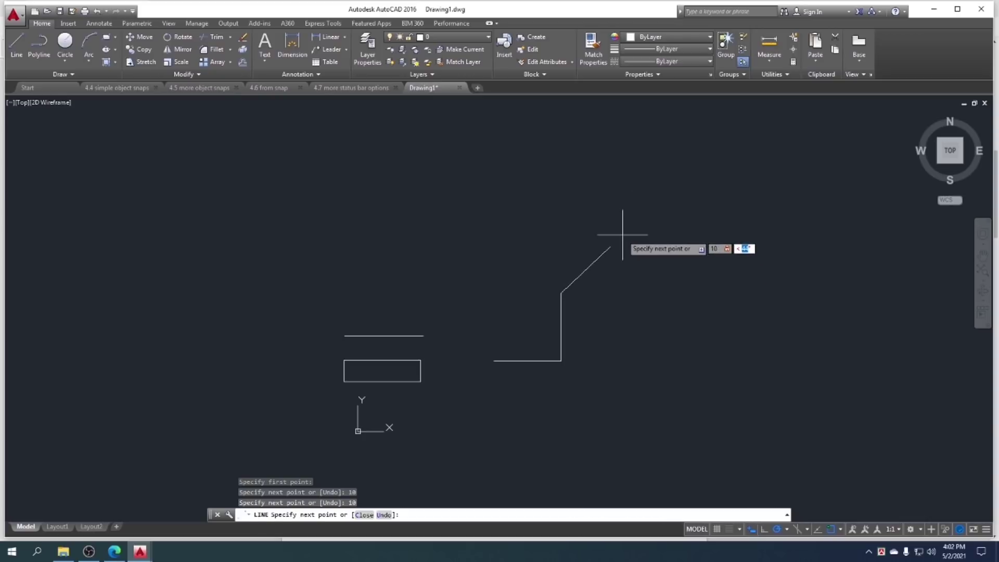
pyautogui.write('45')
pyautogui.press('Return')
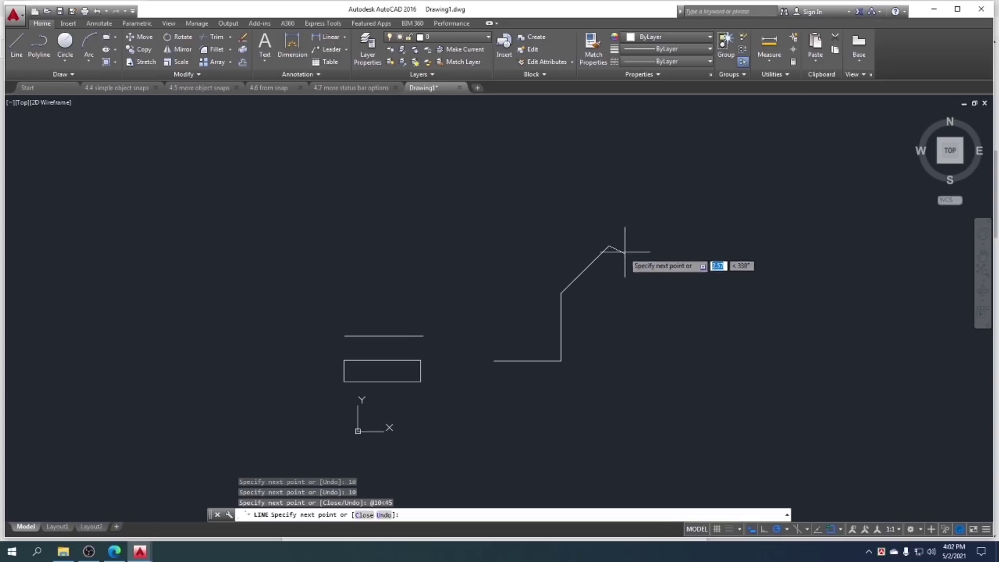
pyautogui.press('Return')
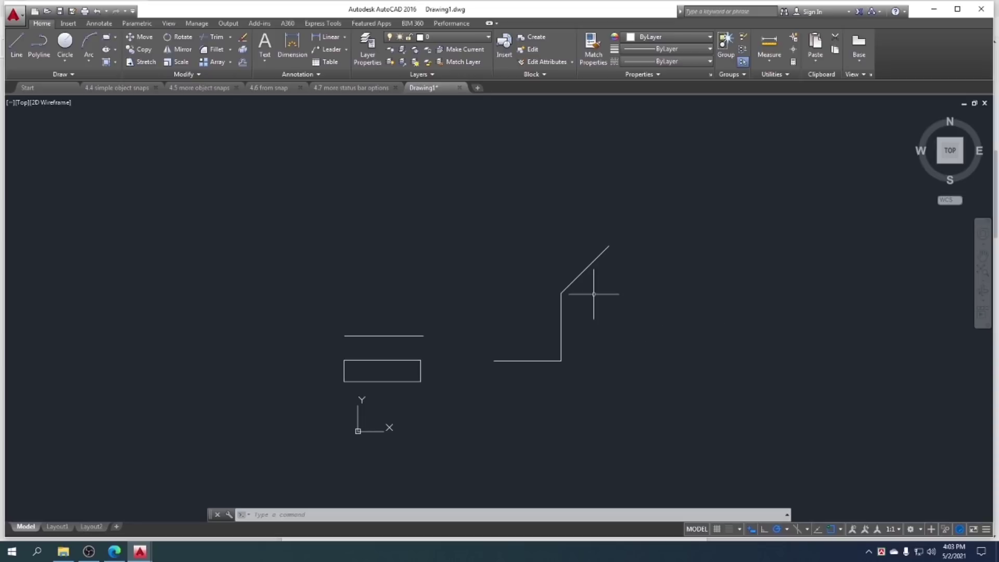
# Start a polyline at a point upper left of the step-shaped line and show its options
pyautogui.click(44, 60)
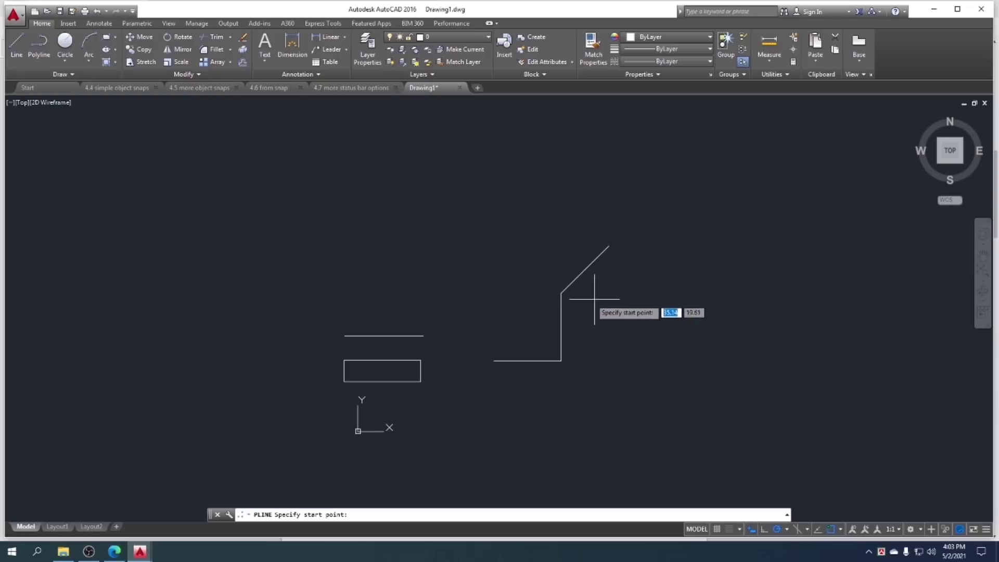
pyautogui.click(457, 220)
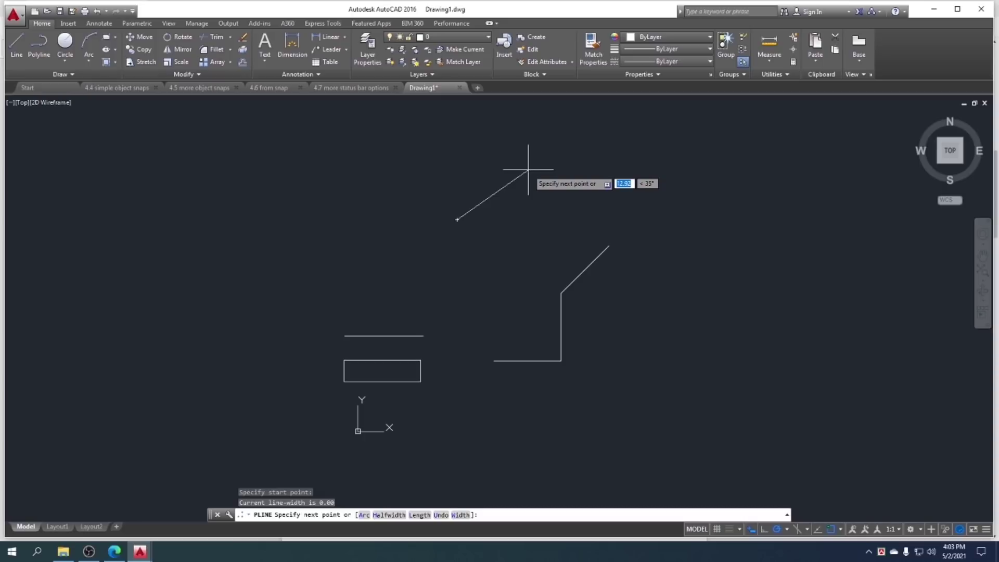
pyautogui.press('Down')
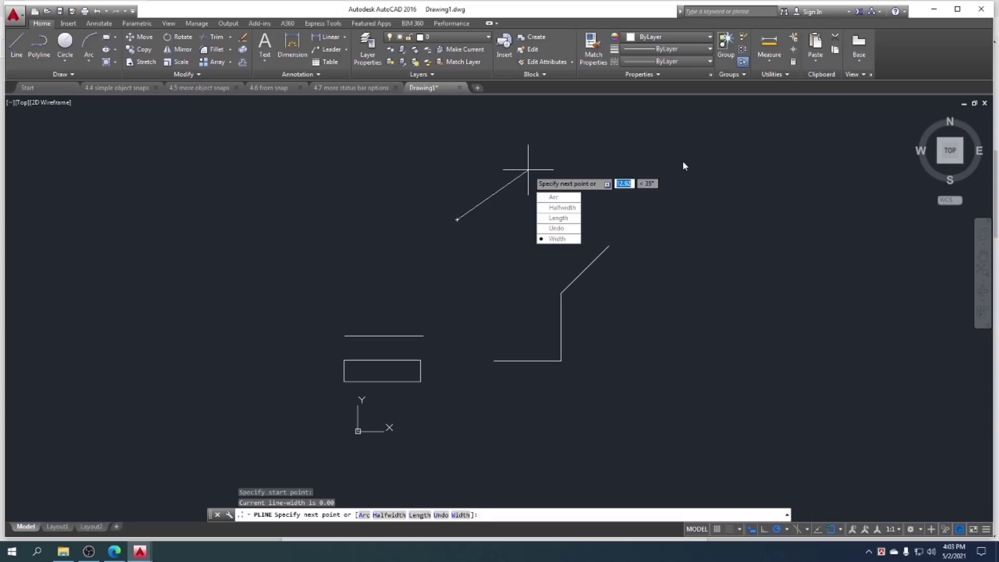
# Set polyline width 2 and draw a wide 20-unit segment at 30°
pyautogui.write('w')
pyautogui.press('Return')
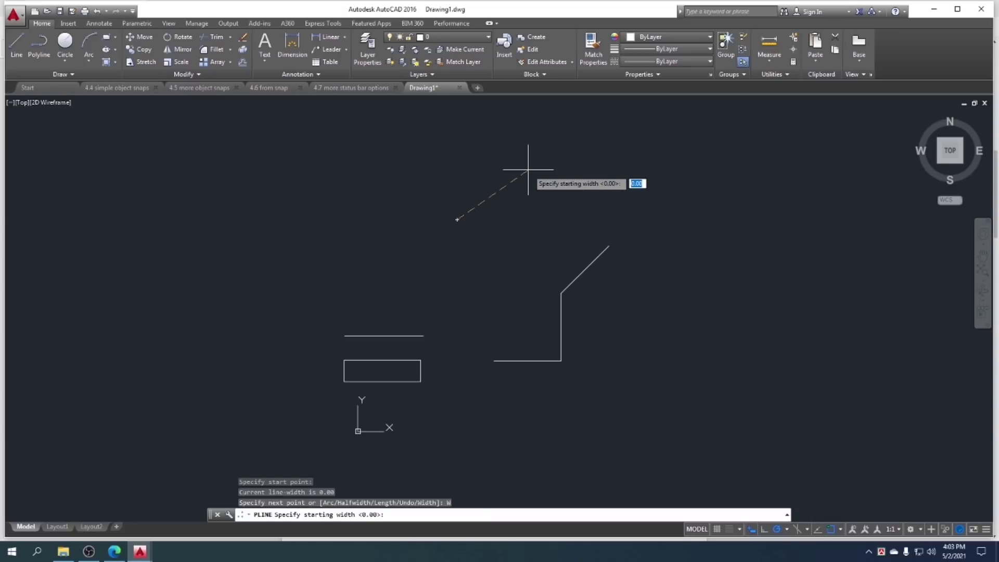
pyautogui.write('2')
pyautogui.press('Return')
pyautogui.write('2')
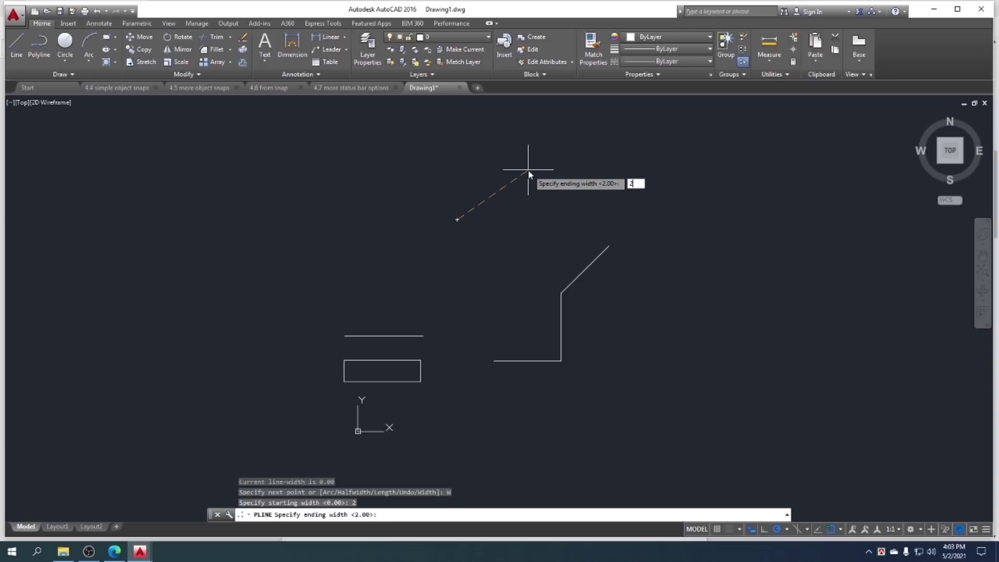
pyautogui.press('Return')
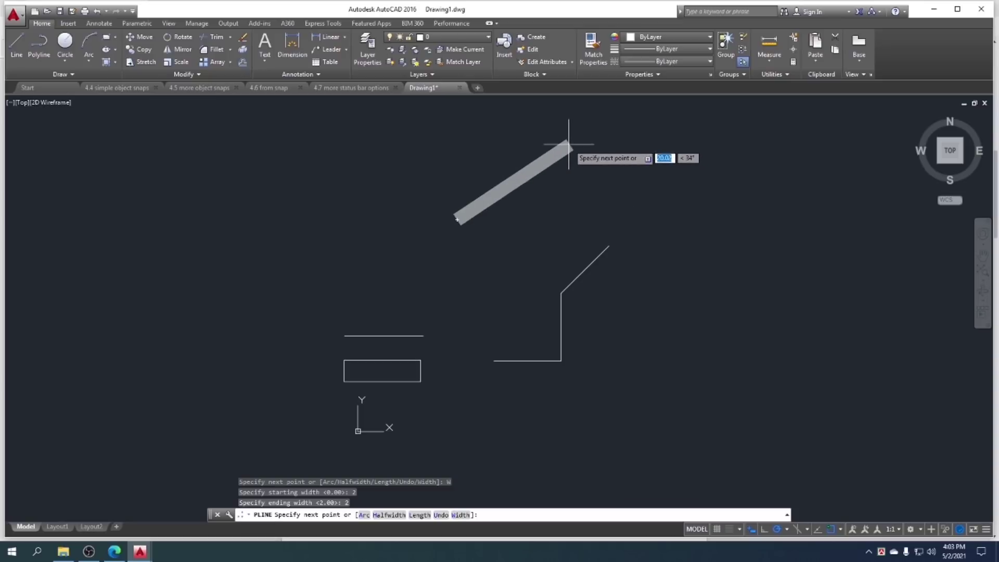
pyautogui.scroll(-4, 577, 167)
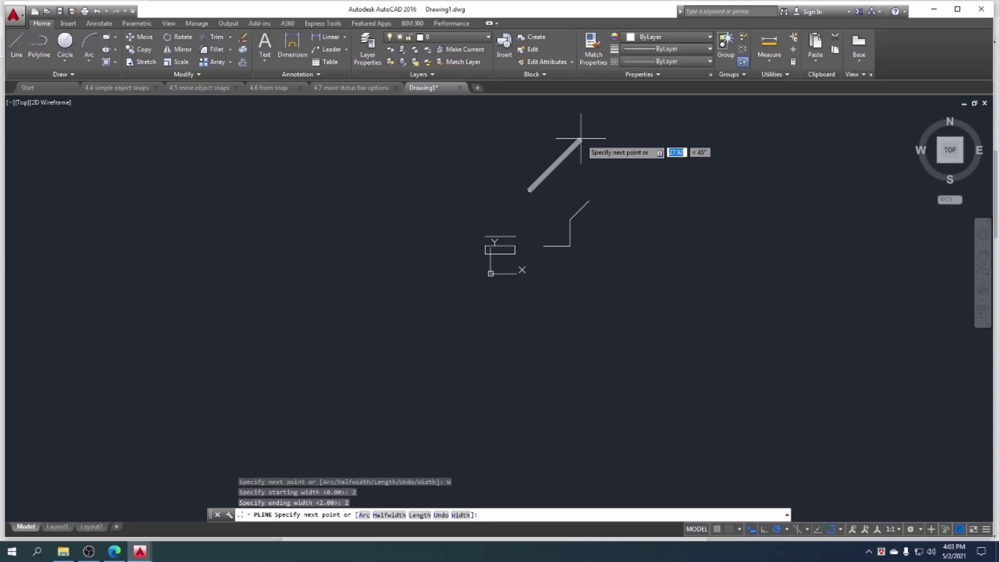
pyautogui.write('20')
pyautogui.press('Tab')
pyautogui.write('3')
pyautogui.write('0')
pyautogui.press('Return')
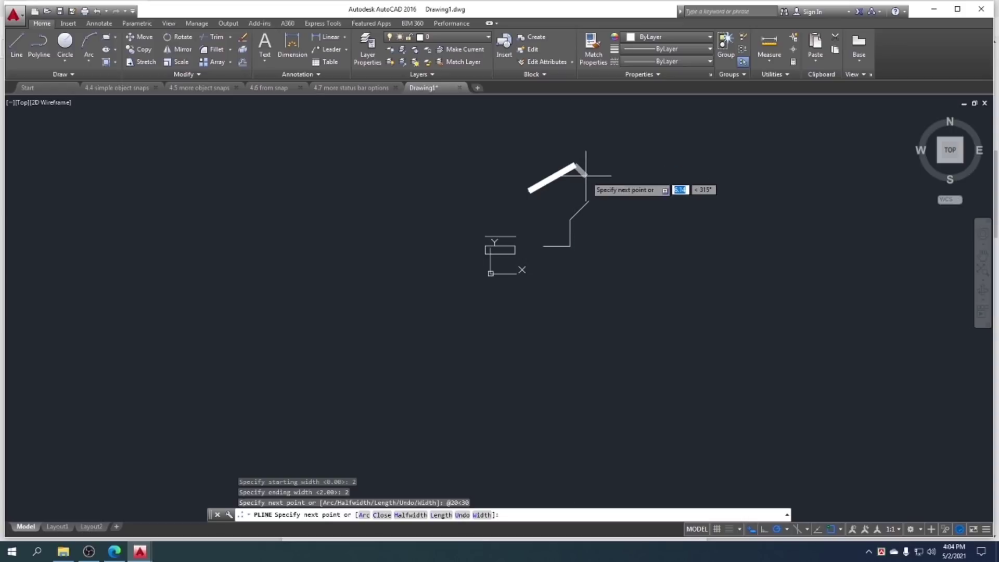
# Reset the polyline width to 0, place a thin next point, then end the polyline
pyautogui.scroll(4, 587, 177)
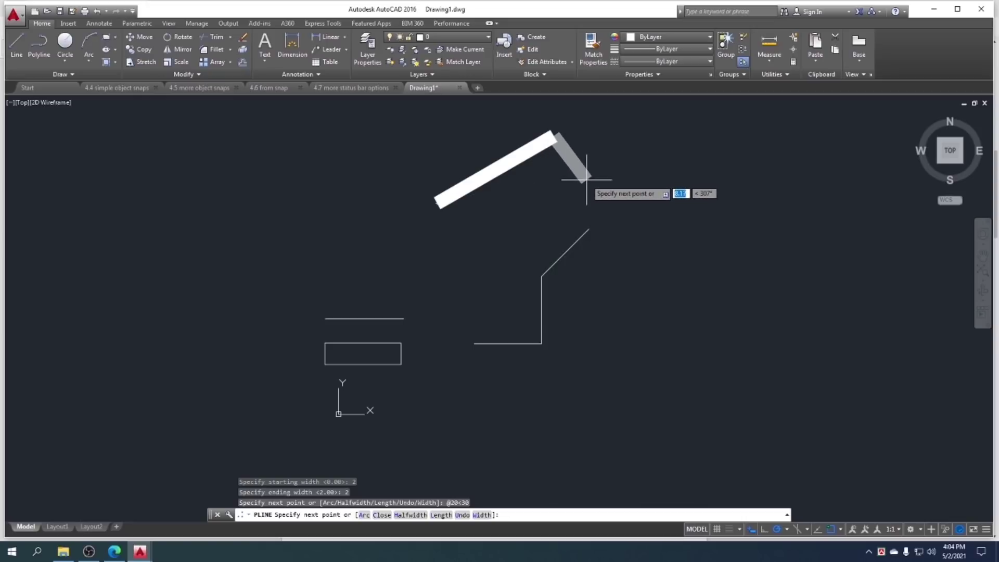
pyautogui.press('Down')
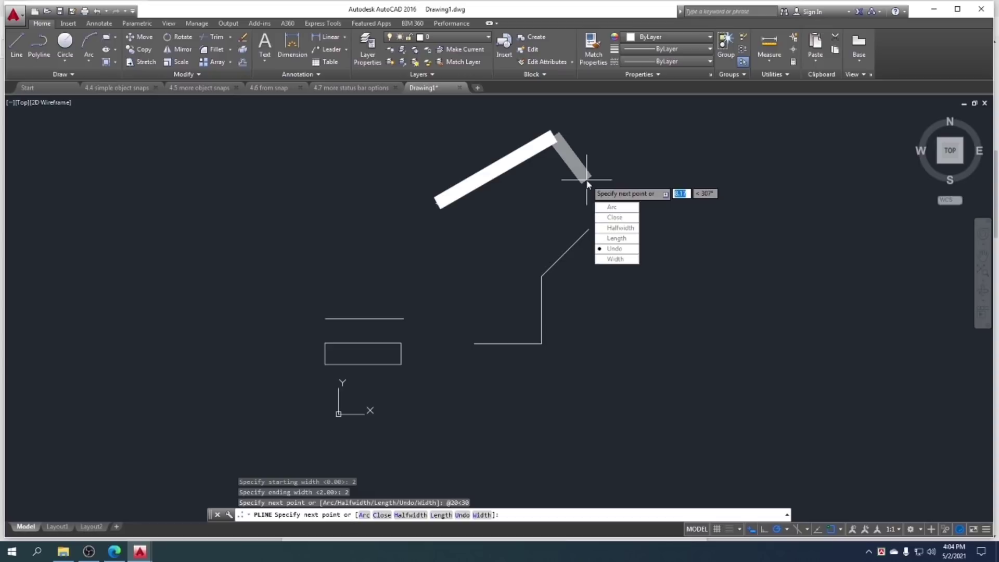
pyautogui.press('Return')
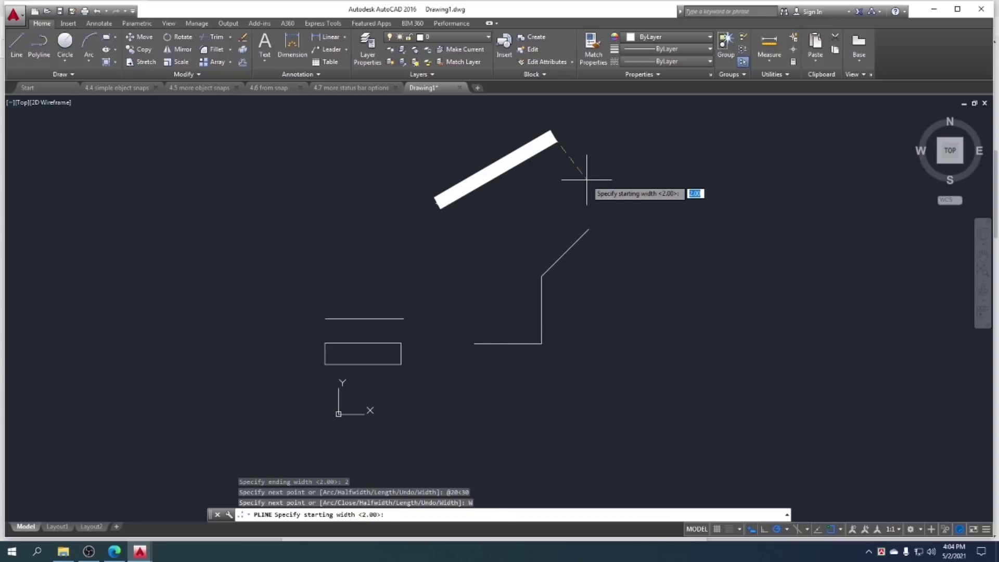
pyautogui.write('0')
pyautogui.press('Return')
pyautogui.write('0')
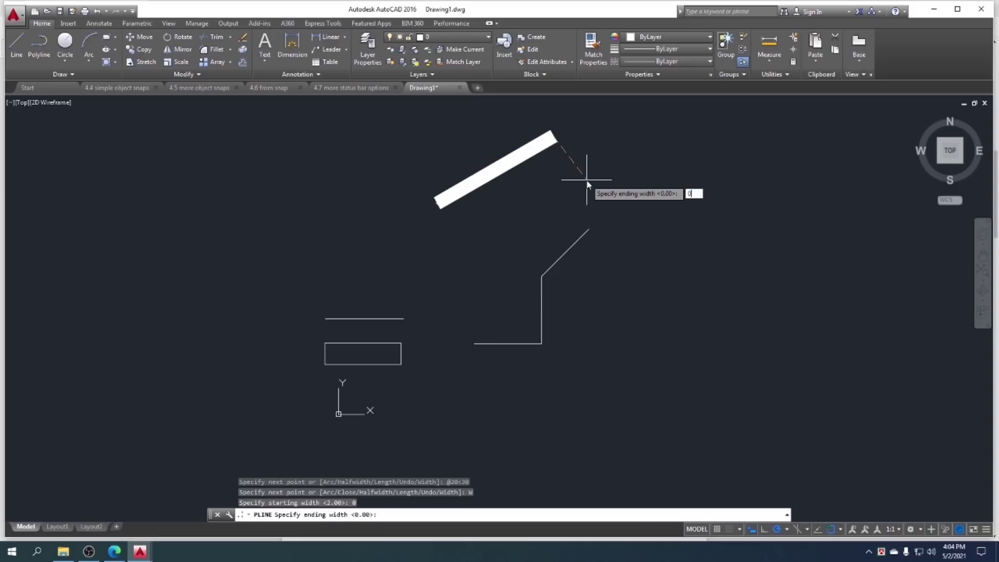
pyautogui.press('Return')
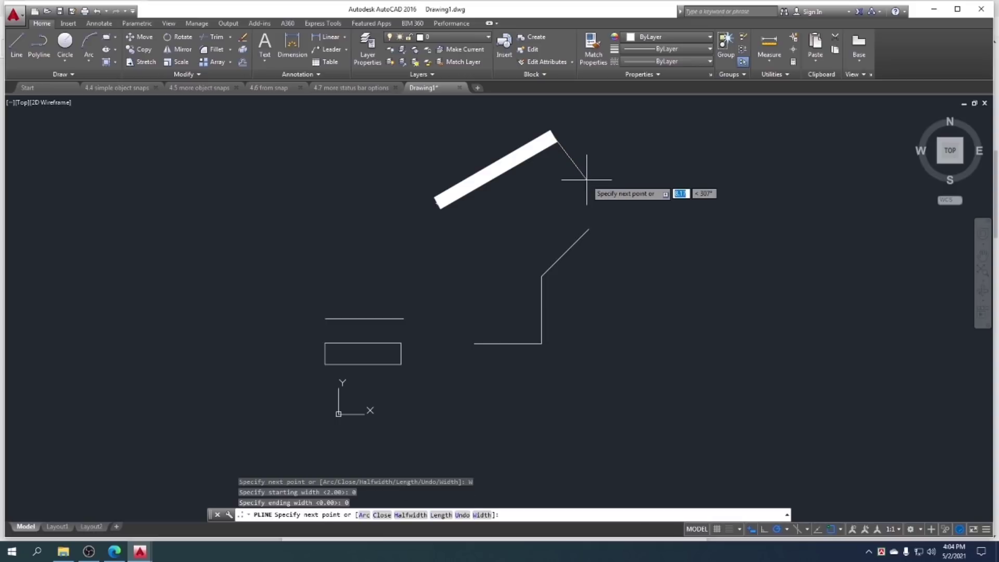
pyautogui.click(589, 204)
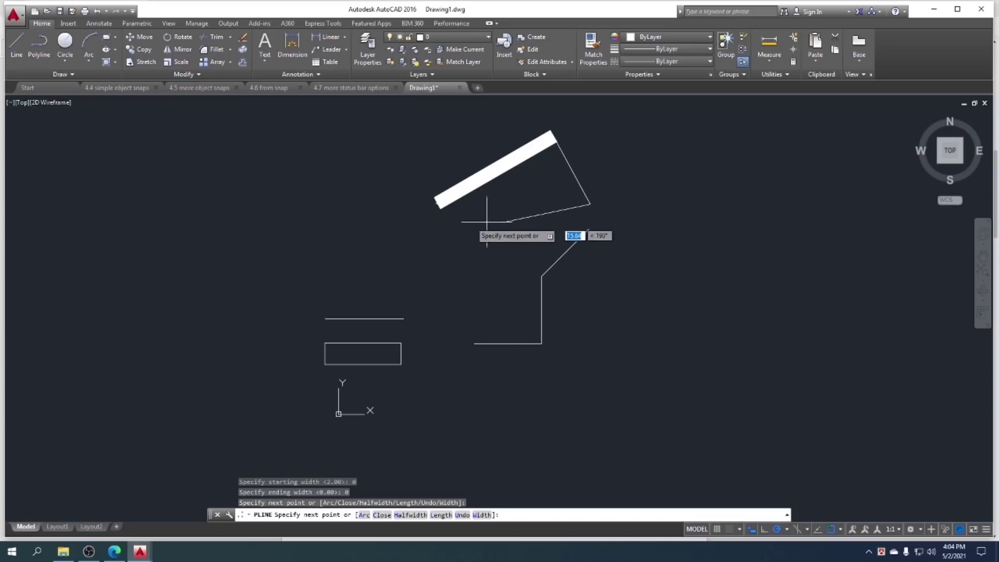
pyautogui.press('Escape')
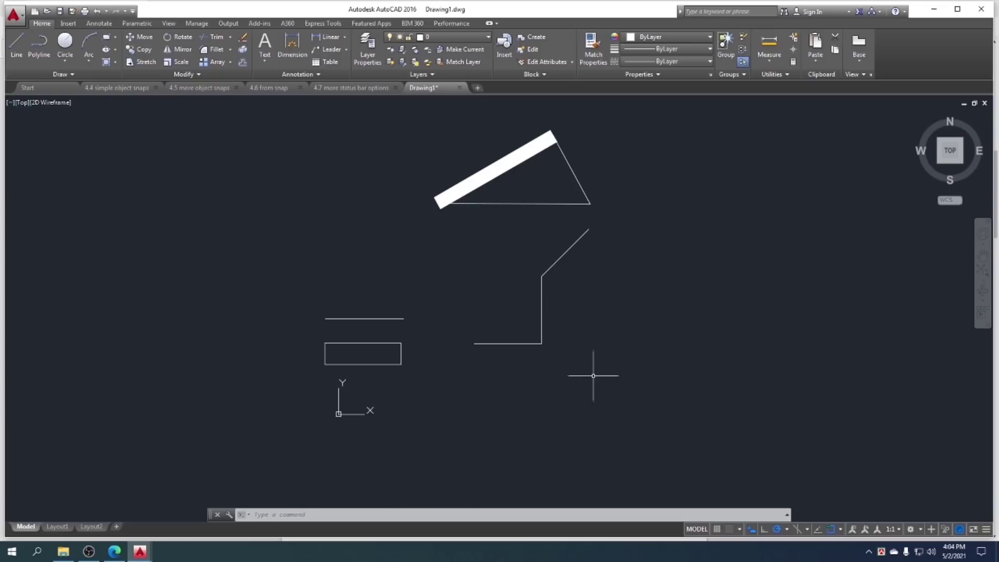
# Switch to the course PDF in Edge and briefly highlight the 'Simple object snaps' topic
pyautogui.click(114, 551)
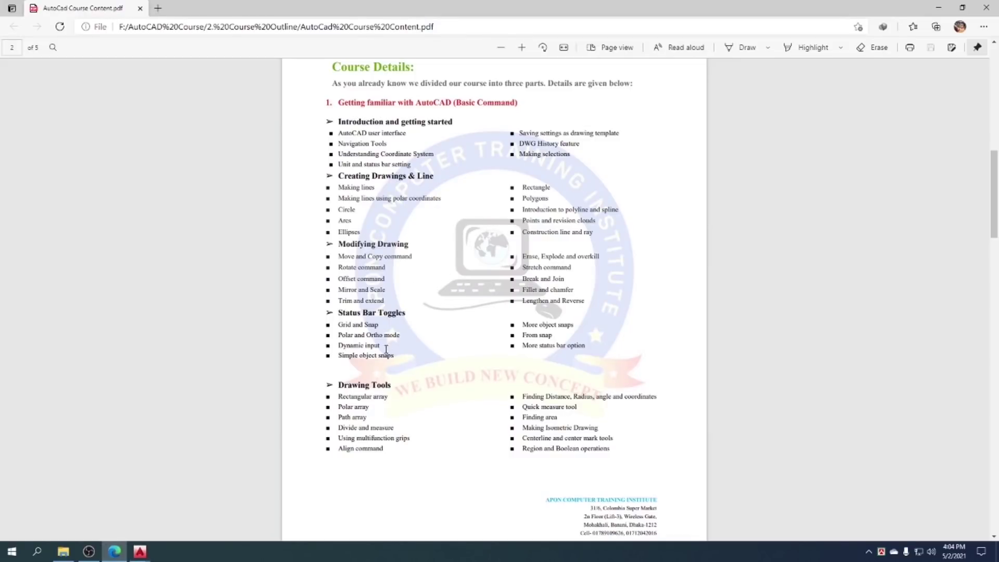
pyautogui.moveTo(324, 353); pyautogui.dragTo(326, 288)
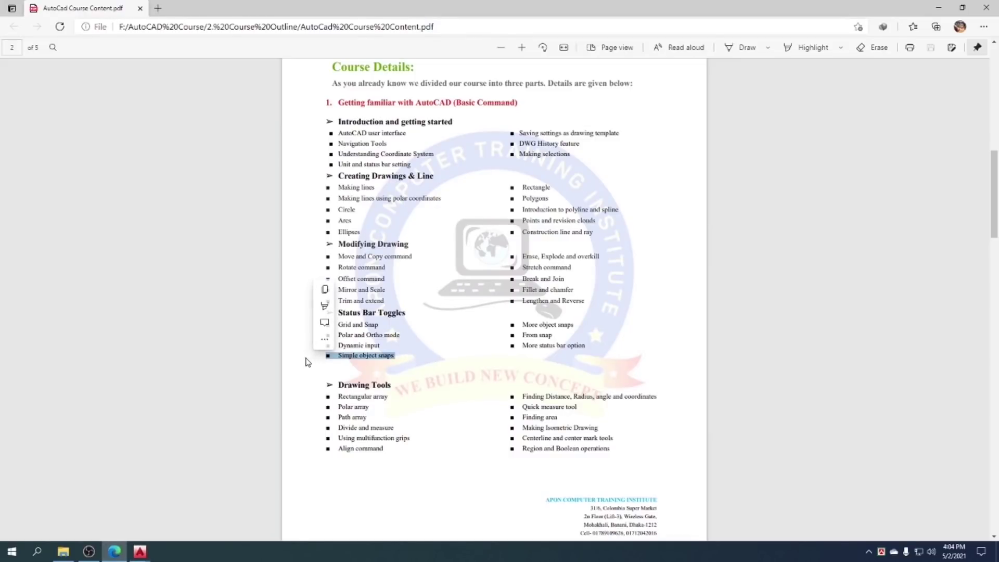
pyautogui.click(378, 372)
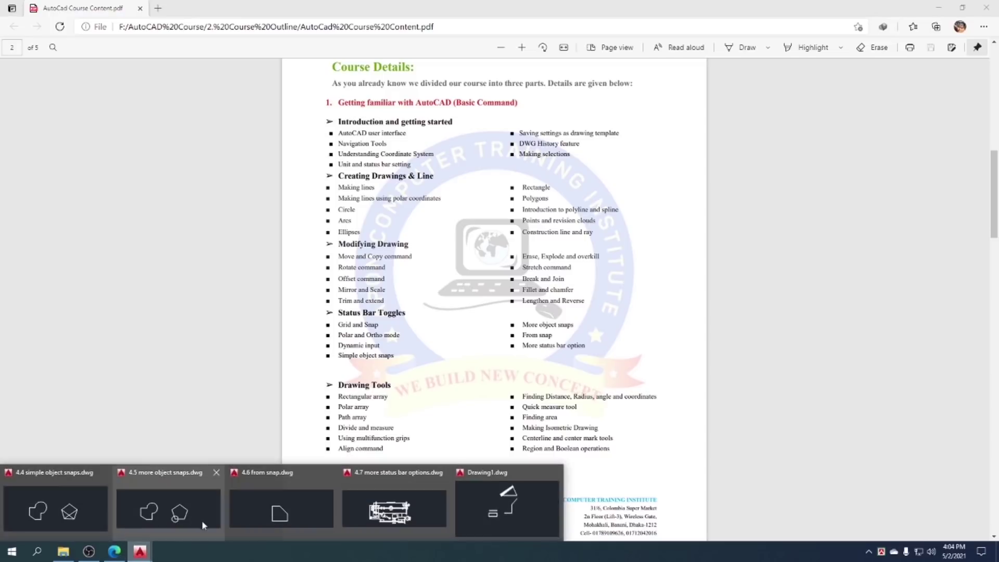
pyautogui.moveTo(140, 551)
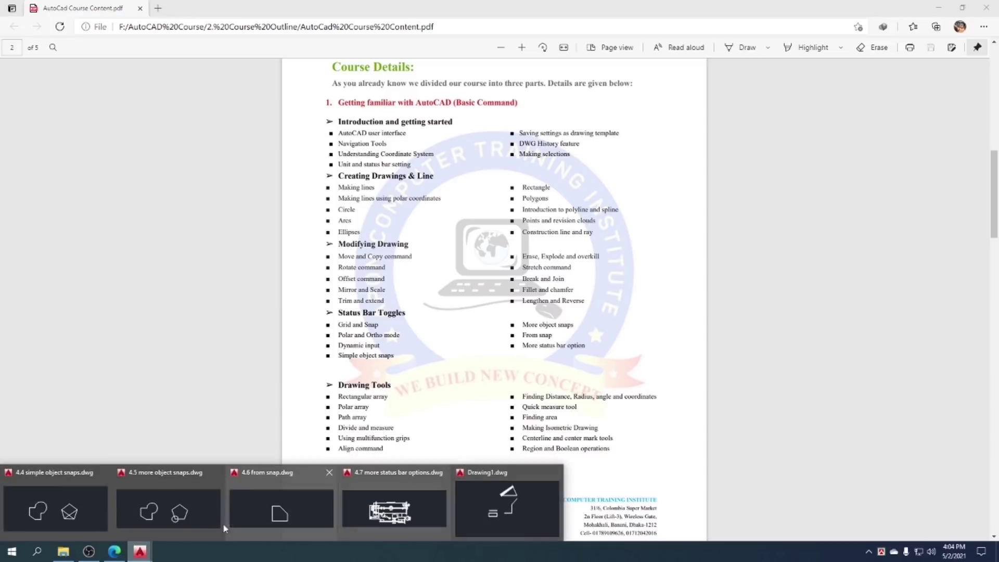
# Open the 4.4 simple object snaps drawing and switch object snapping off
pyautogui.click(56, 507)
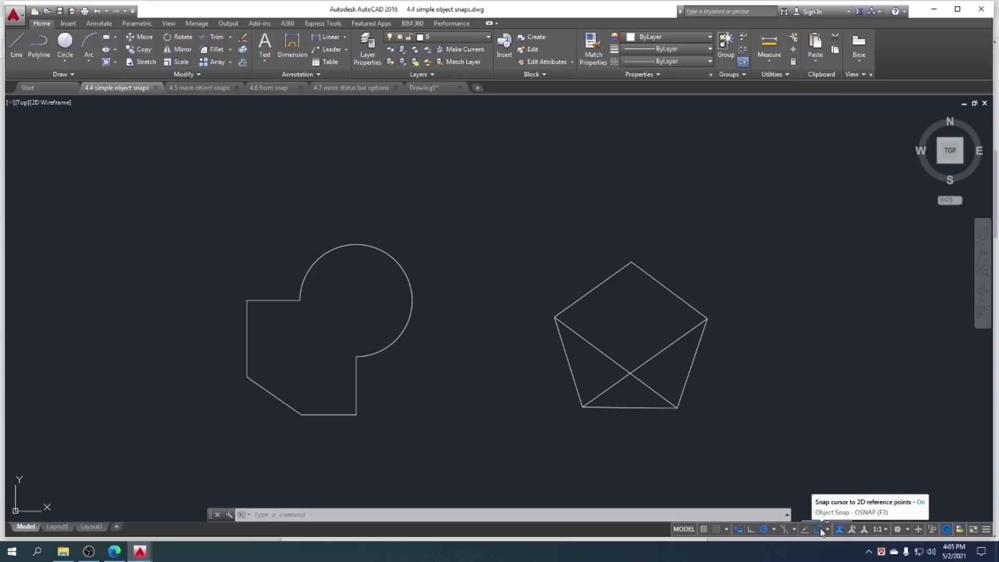
pyautogui.press('F3')
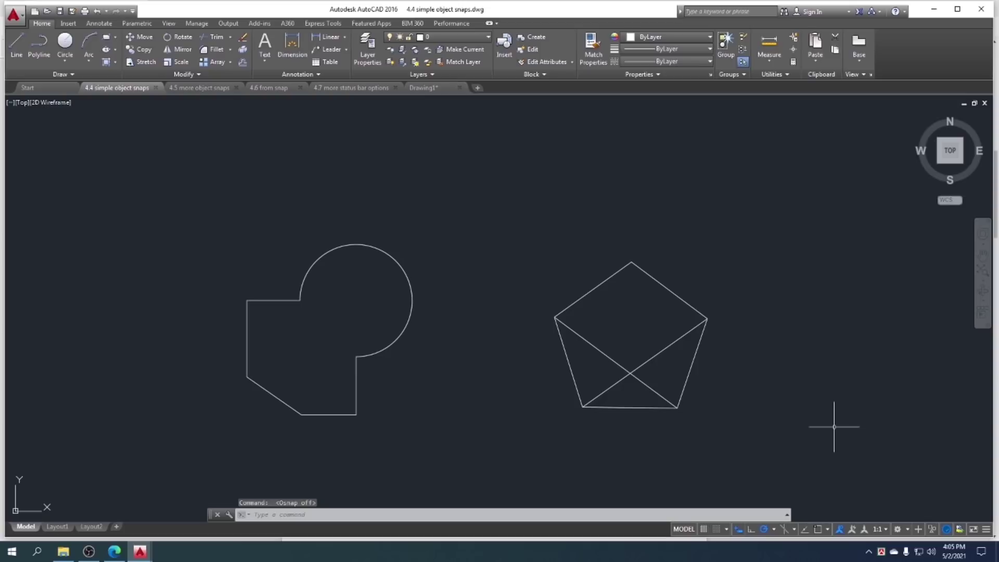
pyautogui.click(817, 530)
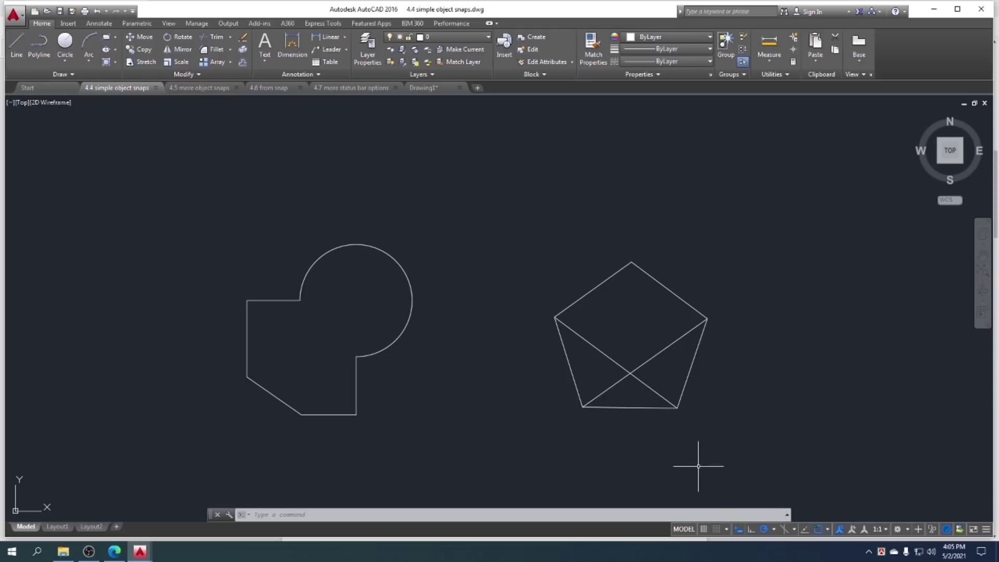
pyautogui.click(819, 531)
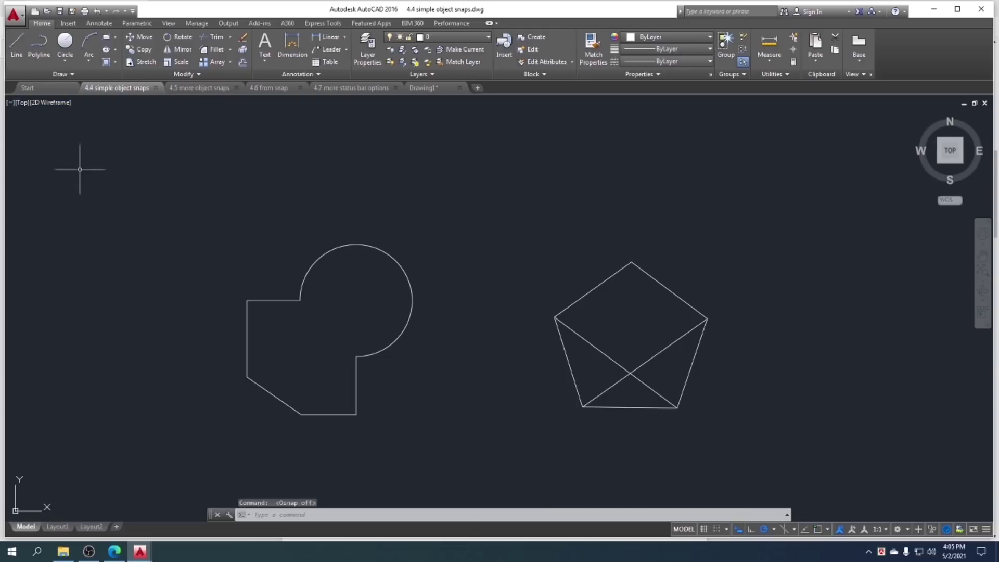
# Draw an unsnapped test line from the shape's upper-left corner and zoom in to check the gap
pyautogui.click(21, 49)
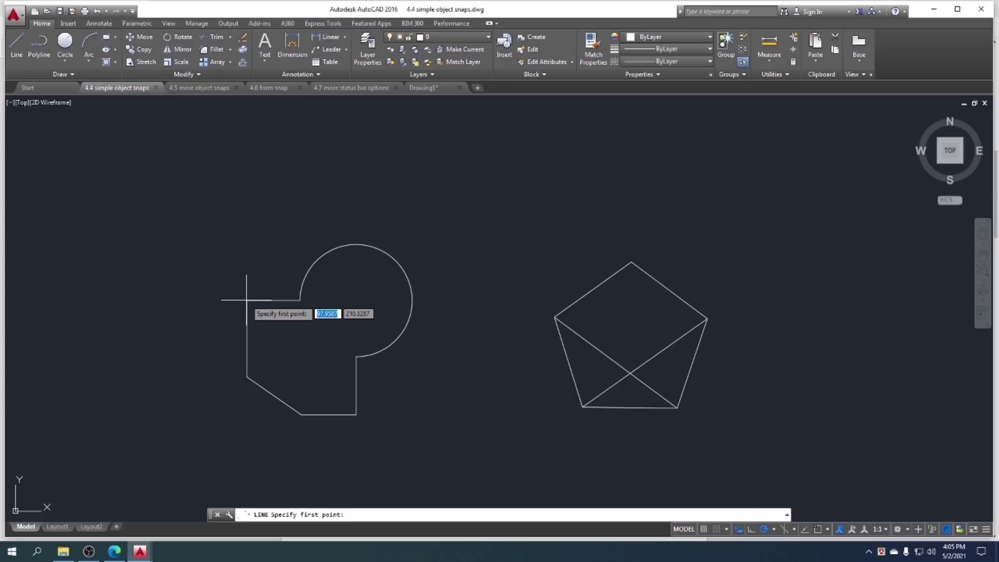
pyautogui.click(247, 299)
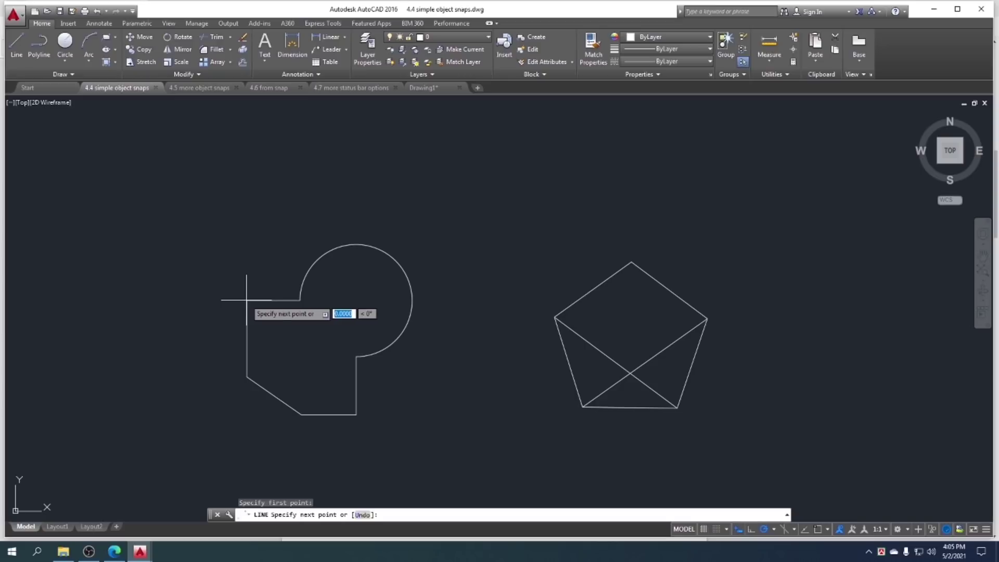
pyautogui.click(189, 203)
pyautogui.press('Escape')
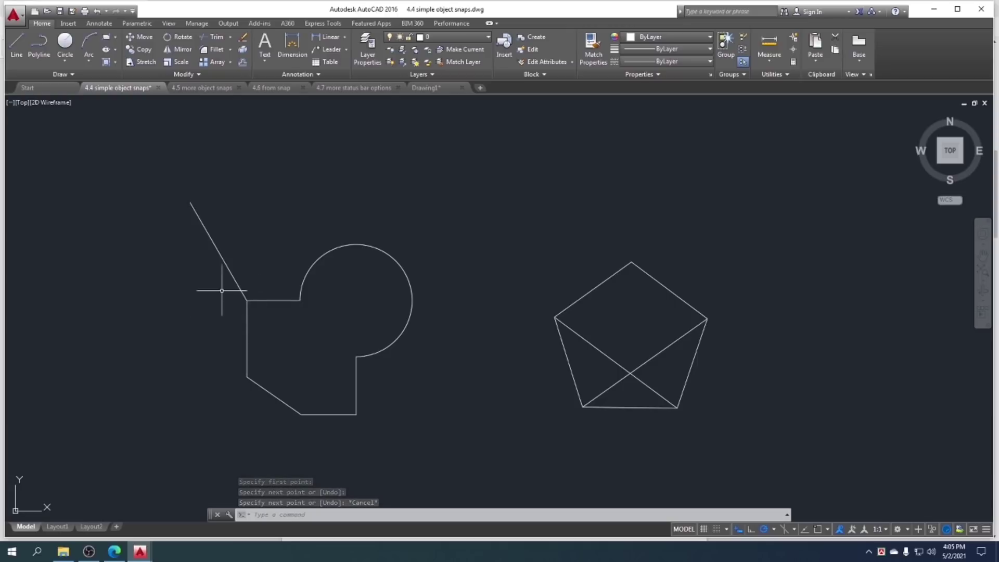
pyautogui.scroll(2, 236, 294)
pyautogui.scroll(2, 238, 292)
pyautogui.scroll(2, 238, 292)
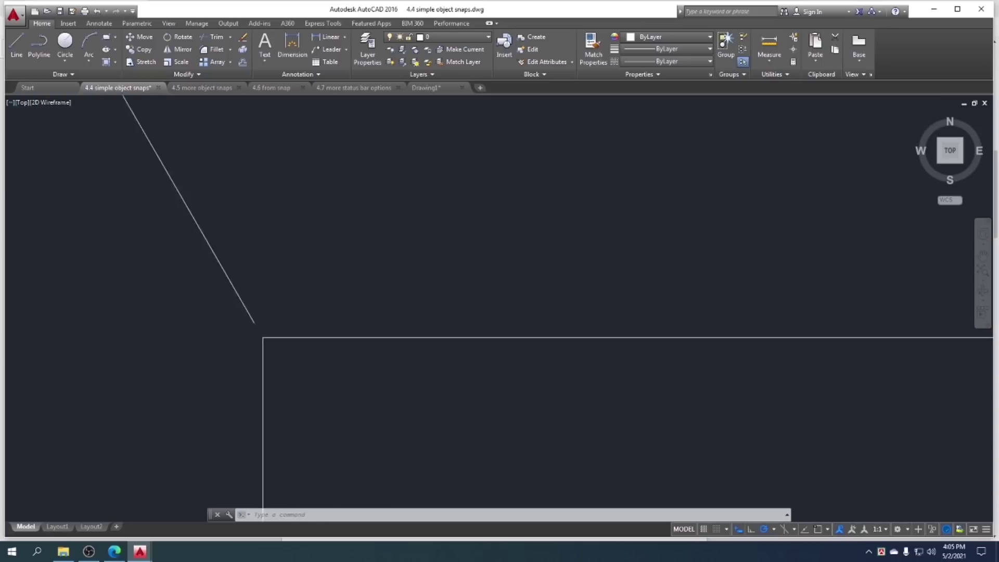
pyautogui.scroll(1, 198, 306)
pyautogui.moveTo(194, 308); pyautogui.dragTo(243, 324, button='middle')
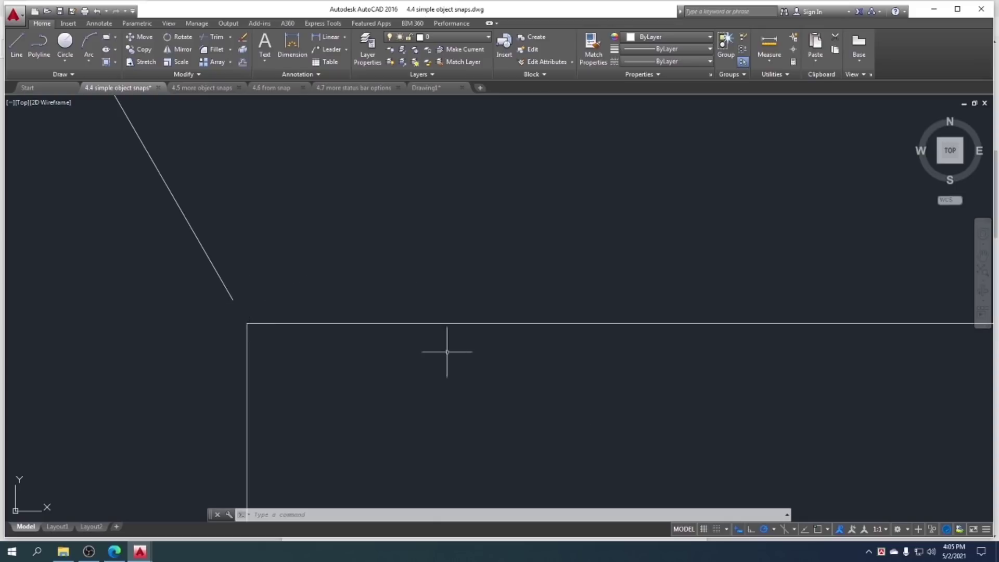
# Turn object snapping back on, delete the diagonal test line, and zoom back out
pyautogui.click(819, 530)
pyautogui.click(177, 206)
pyautogui.click(148, 184)
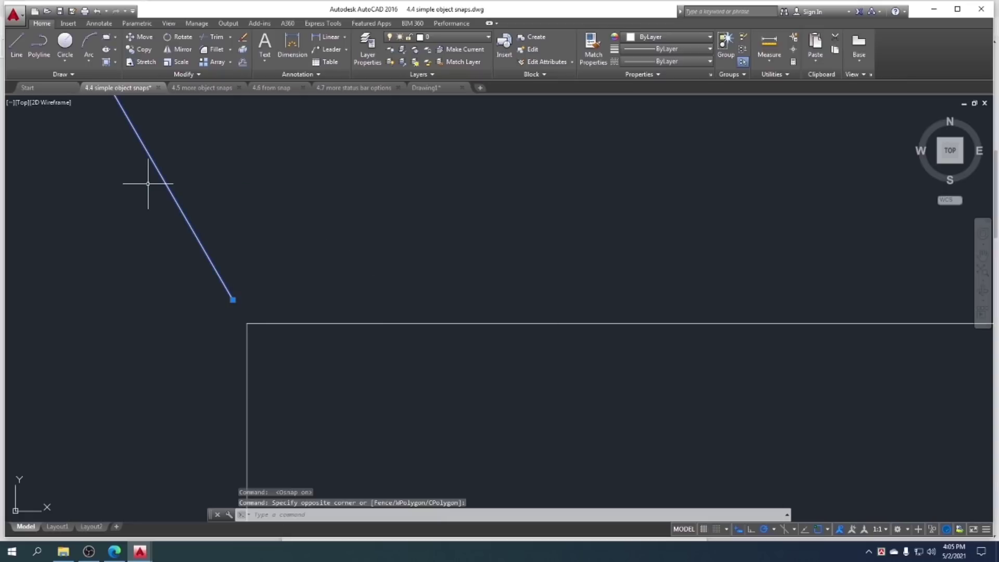
pyautogui.press('Delete')
pyautogui.scroll(-3, 182, 235)
pyautogui.scroll(-2, 193, 260)
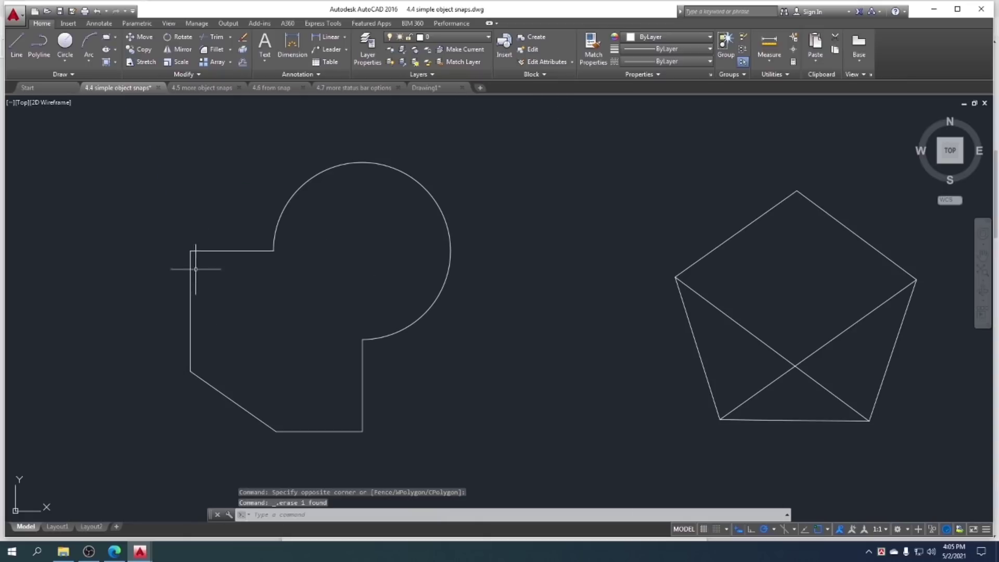
pyautogui.scroll(-1, 196, 268)
# Draw a line snapped to the shape's upper-left corner endpoint, running up and left
pyautogui.click(17, 45)
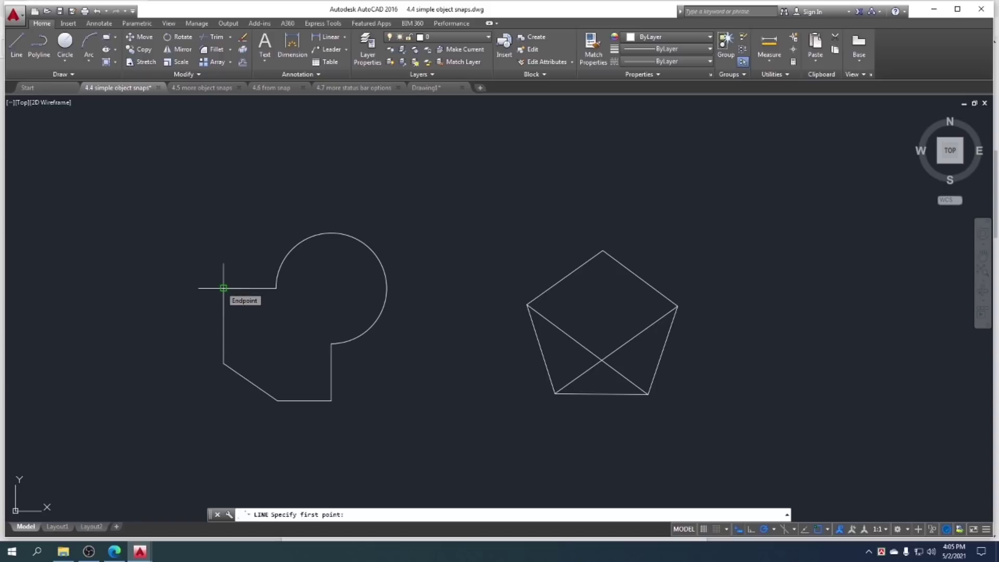
pyautogui.click(224, 288)
pyautogui.click(154, 197)
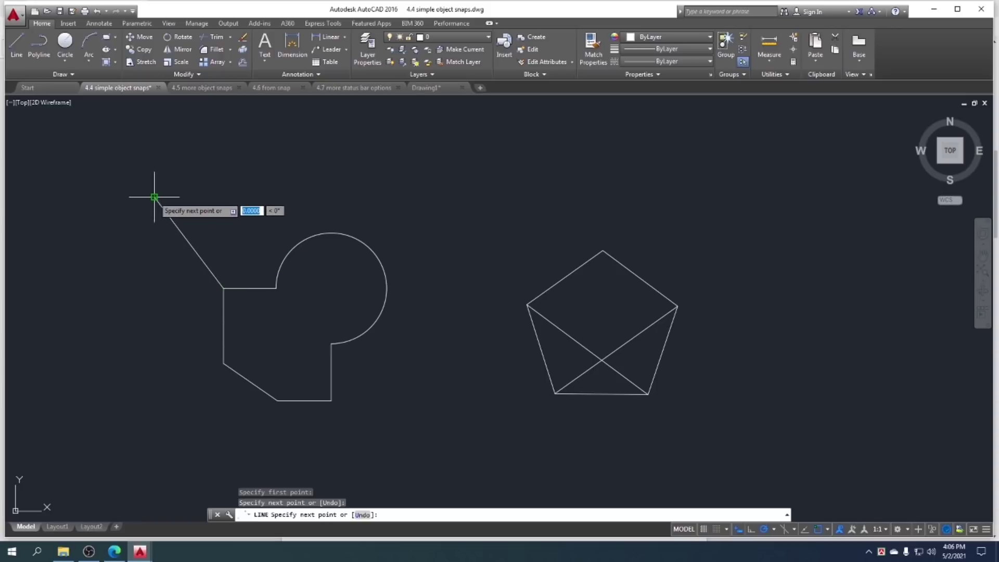
pyautogui.press('Escape')
# Zoom and pan to confirm the line meets the corner exactly, then zoom back out
pyautogui.scroll(5, 213, 283)
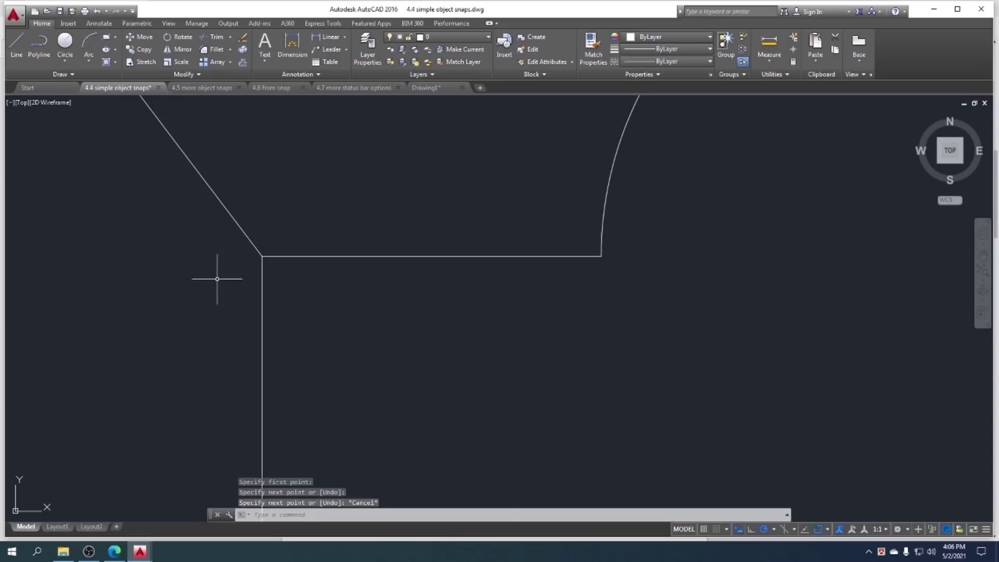
pyautogui.scroll(2, 285, 236)
pyautogui.scroll(-4, 208, 270)
pyautogui.scroll(4, 131, 310)
pyautogui.scroll(4, 260, 359)
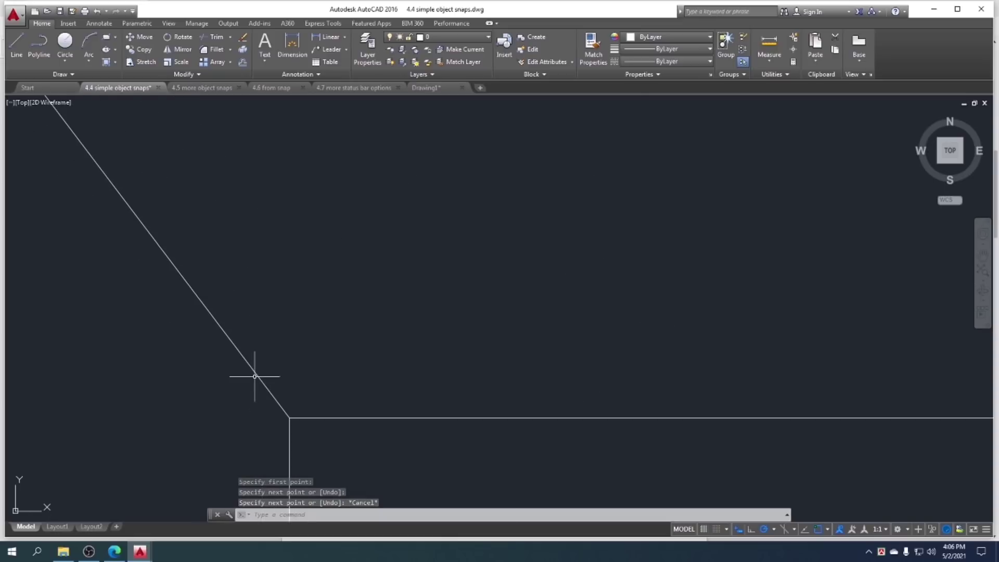
pyautogui.moveTo(294, 431); pyautogui.dragTo(281, 323, button='middle')
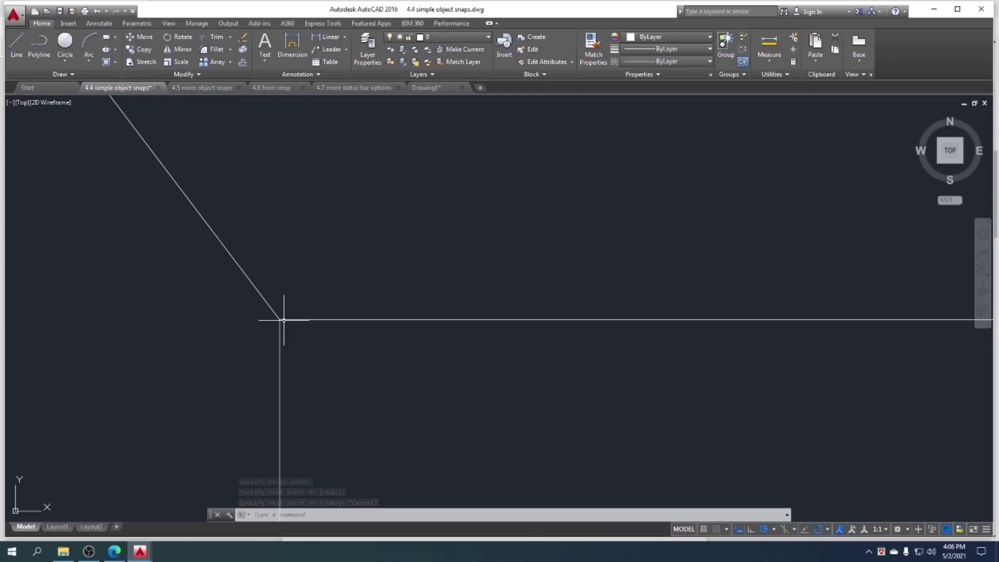
pyautogui.moveTo(328, 376); pyautogui.dragTo(297, 303, button='middle')
pyautogui.moveTo(249, 245); pyautogui.dragTo(290, 295, button='middle')
pyautogui.scroll(-3, 291, 300)
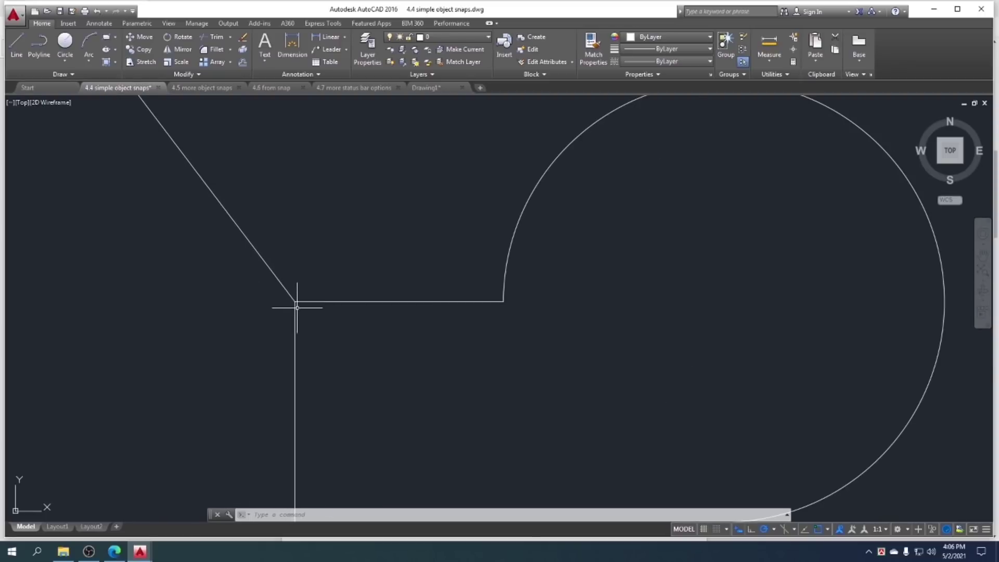
pyautogui.scroll(-3, 294, 304)
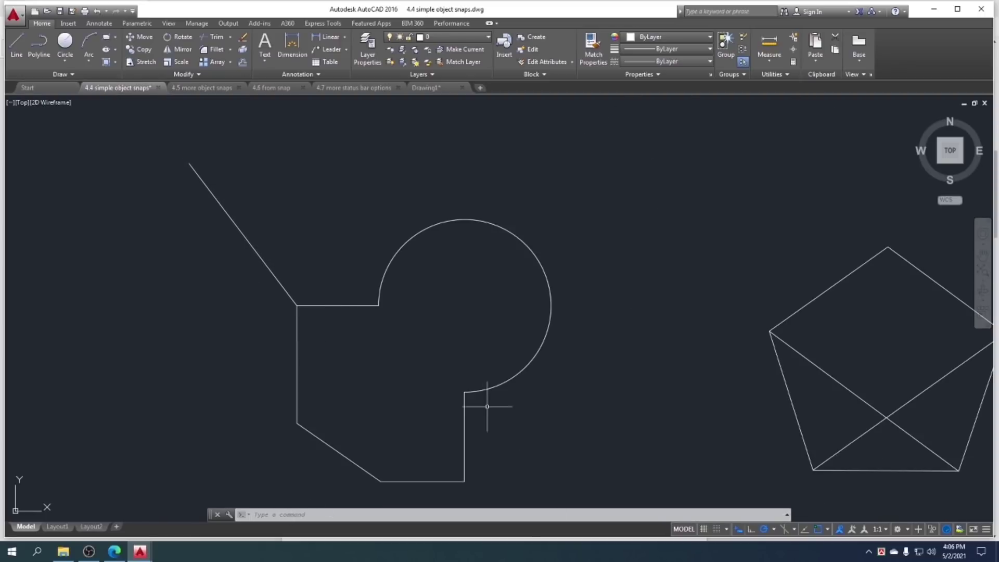
# Review the object snap modes, then erase the diagonal line inside the shape
pyautogui.click(826, 529)
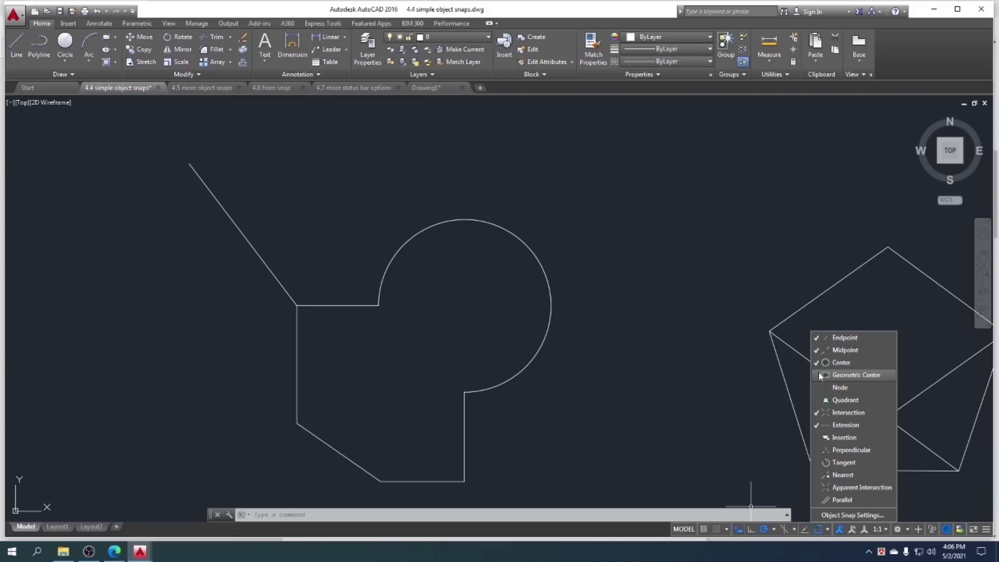
pyautogui.click(573, 399)
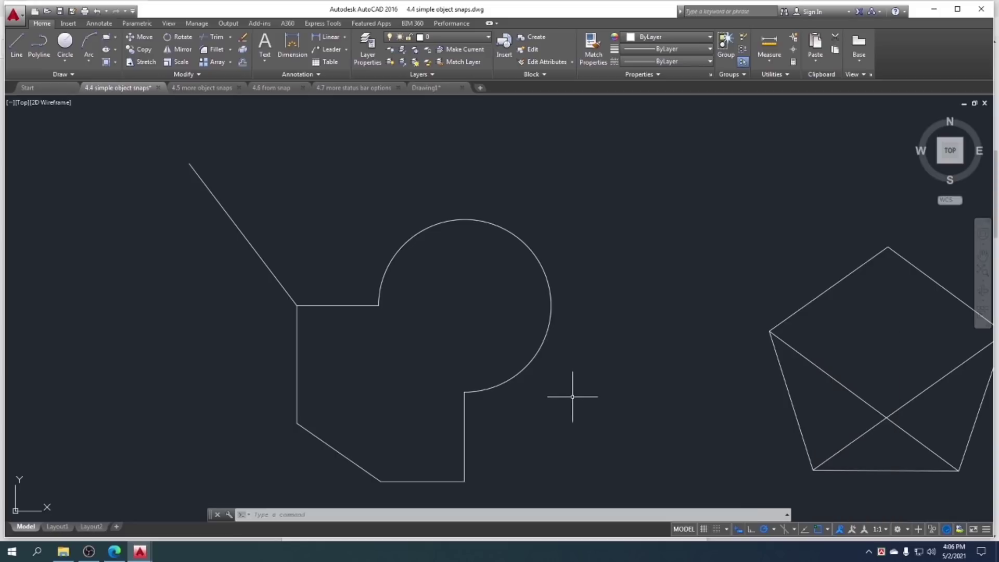
pyautogui.click(281, 229)
pyautogui.click(186, 220)
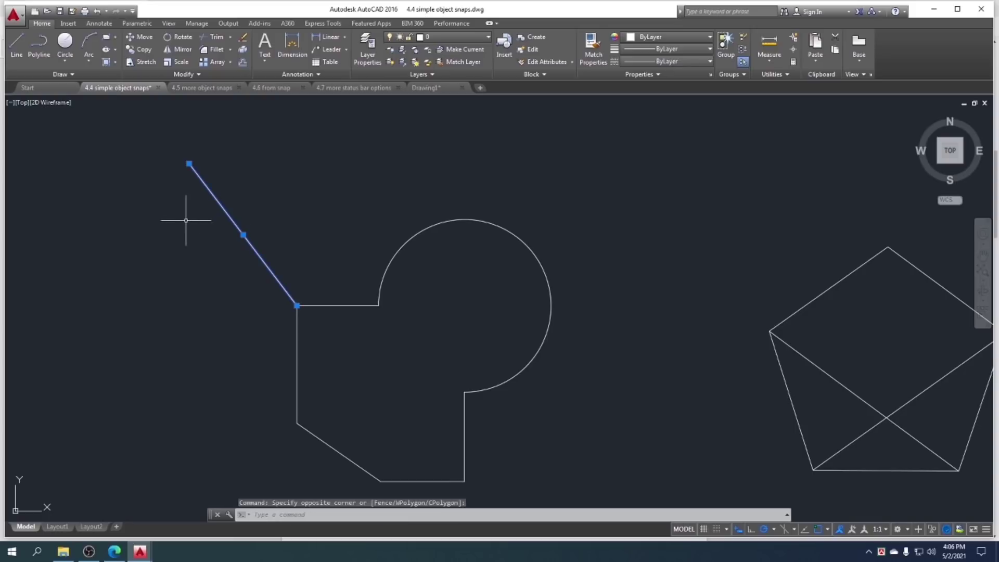
pyautogui.press('Delete')
# Turn off the Center snap and try starting a line on the circle's edge, then cancel
pyautogui.click(16, 44)
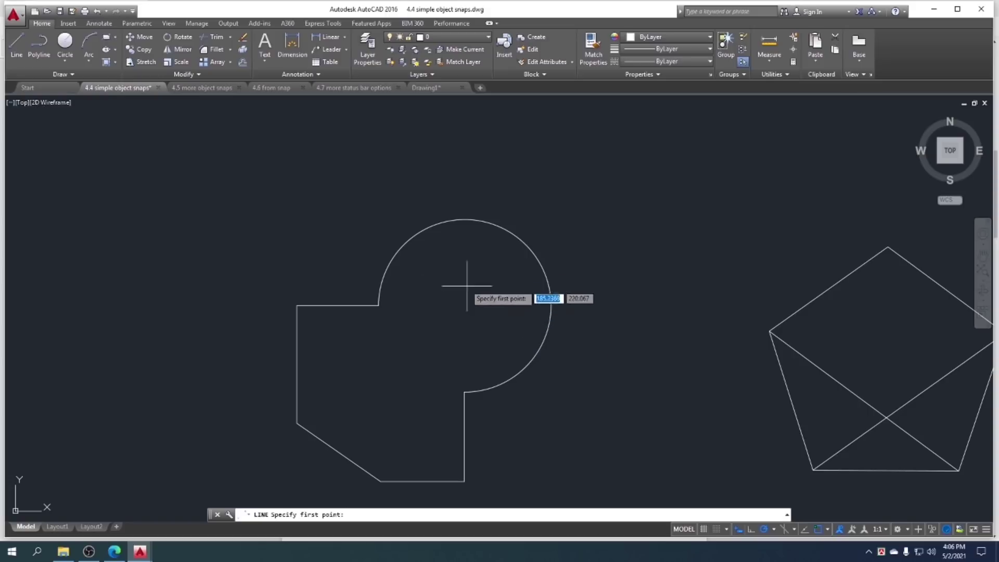
pyautogui.click(827, 529)
pyautogui.click(841, 362)
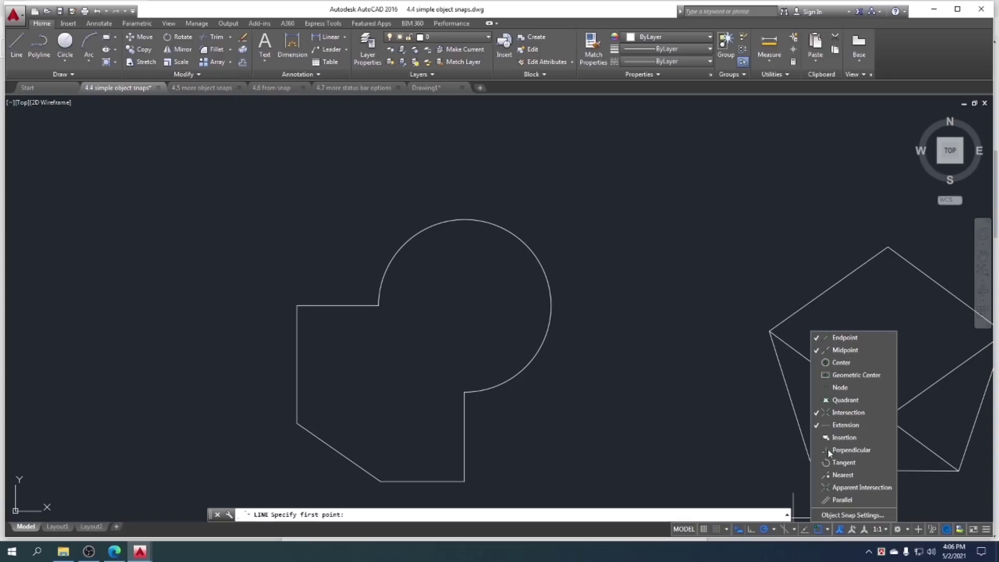
pyautogui.click(463, 299)
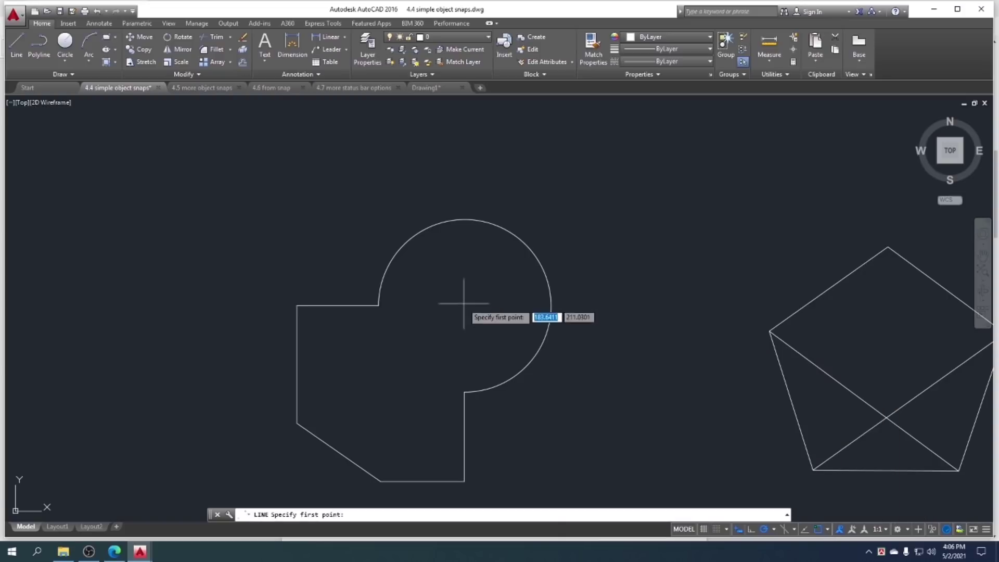
pyautogui.click(525, 244)
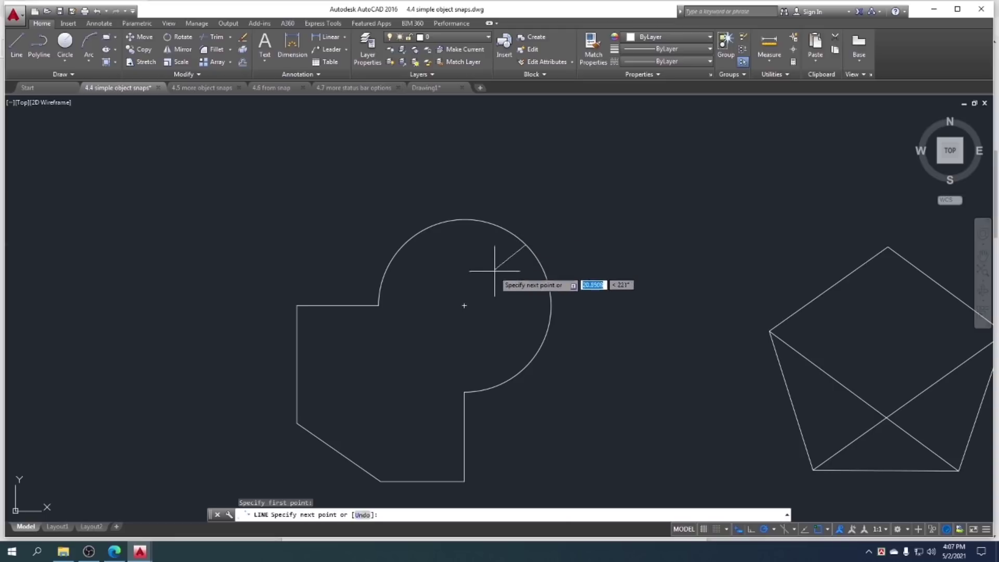
pyautogui.press('Escape')
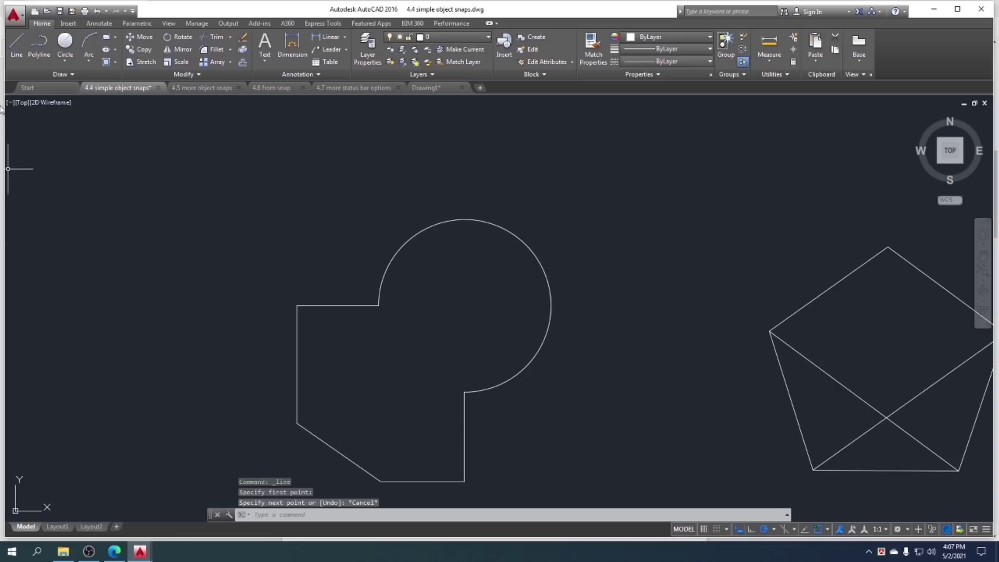
# Draw a test line from the circle's centre down-left, then window-select and erase it
pyautogui.click(16, 45)
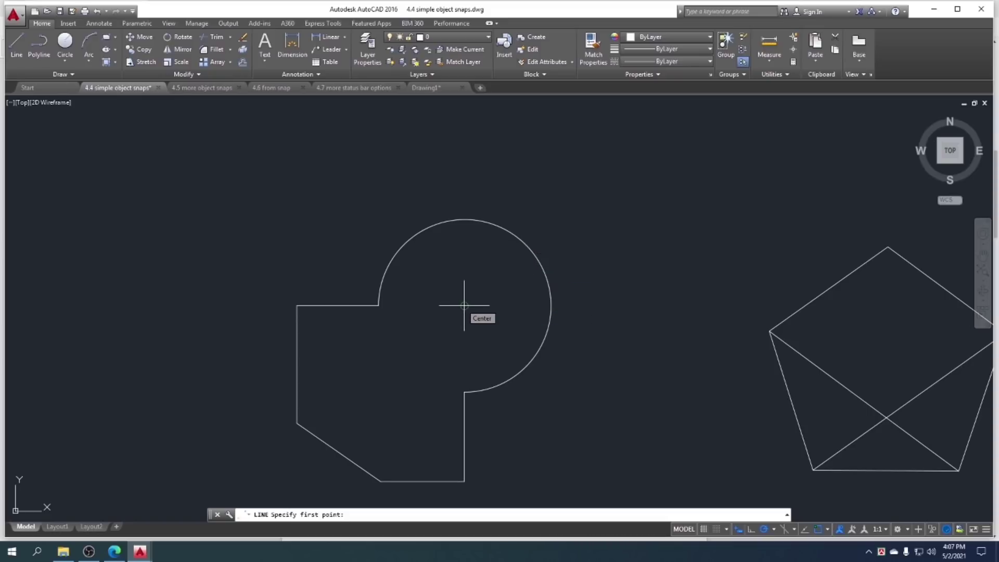
pyautogui.click(464, 305)
pyautogui.click(383, 401)
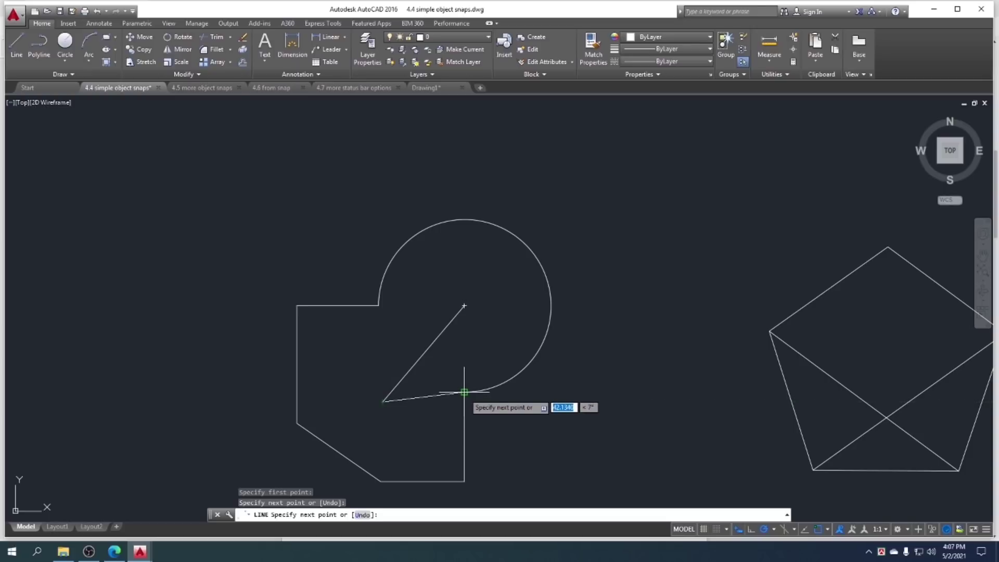
pyautogui.press('Escape')
pyautogui.click(440, 372)
pyautogui.click(363, 332)
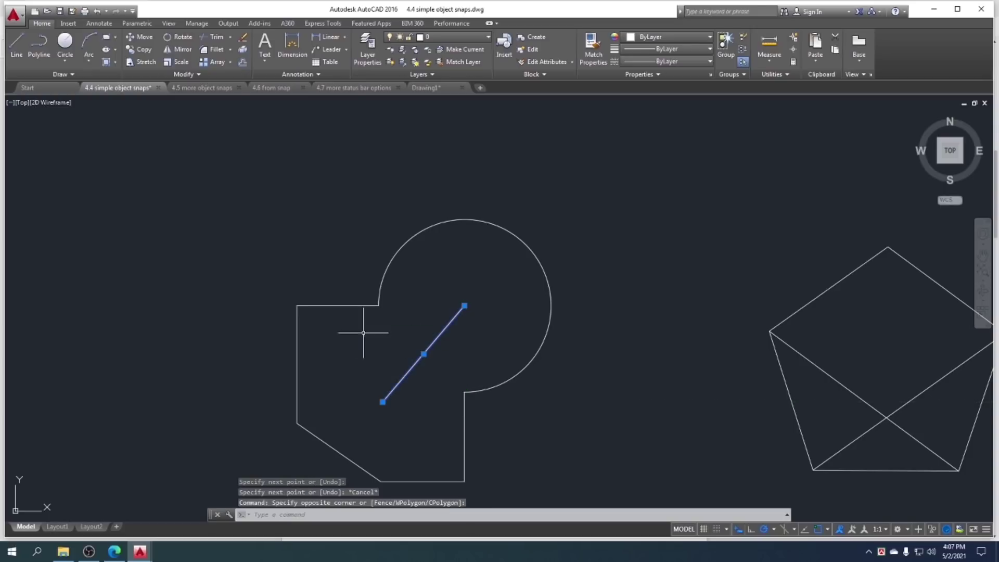
pyautogui.press('Delete')
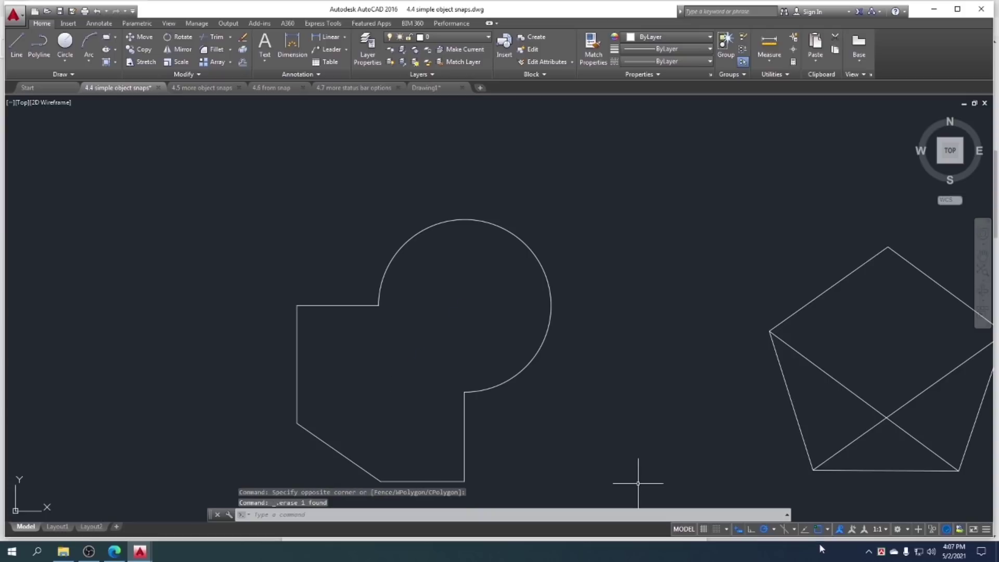
# Draw a short line along the extension of the shape's lower diagonal edge
pyautogui.click(827, 530)
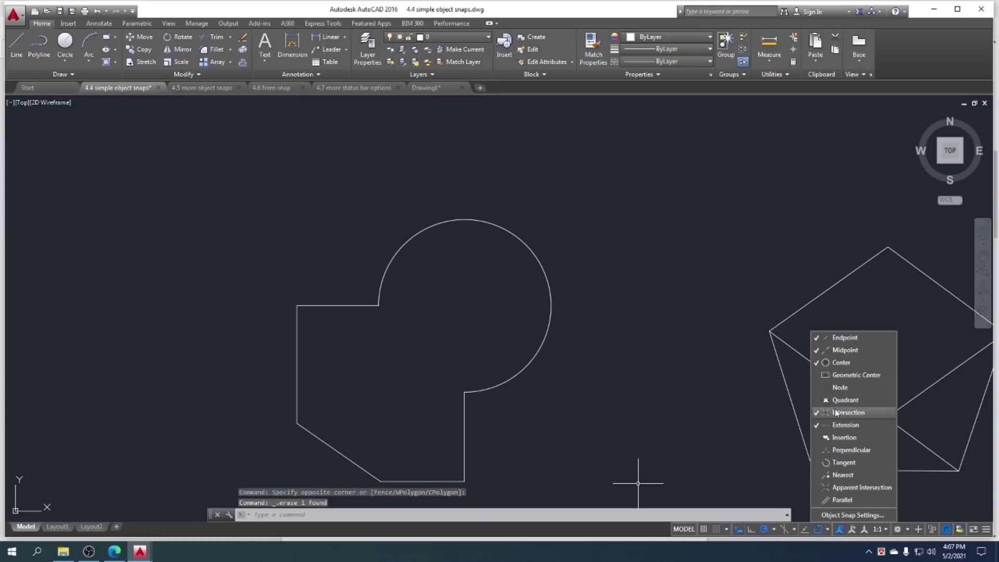
pyautogui.click(632, 420)
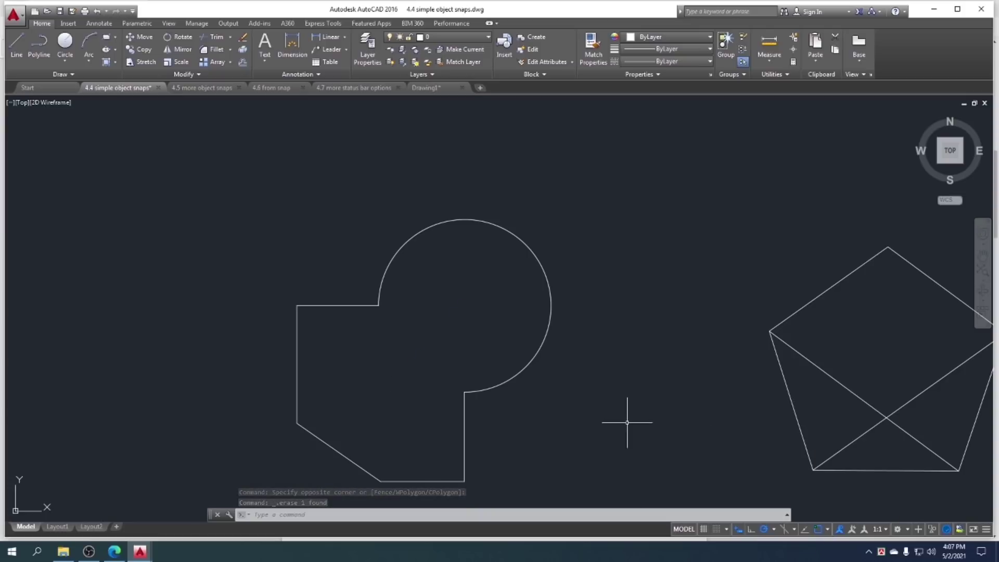
pyautogui.click(17, 44)
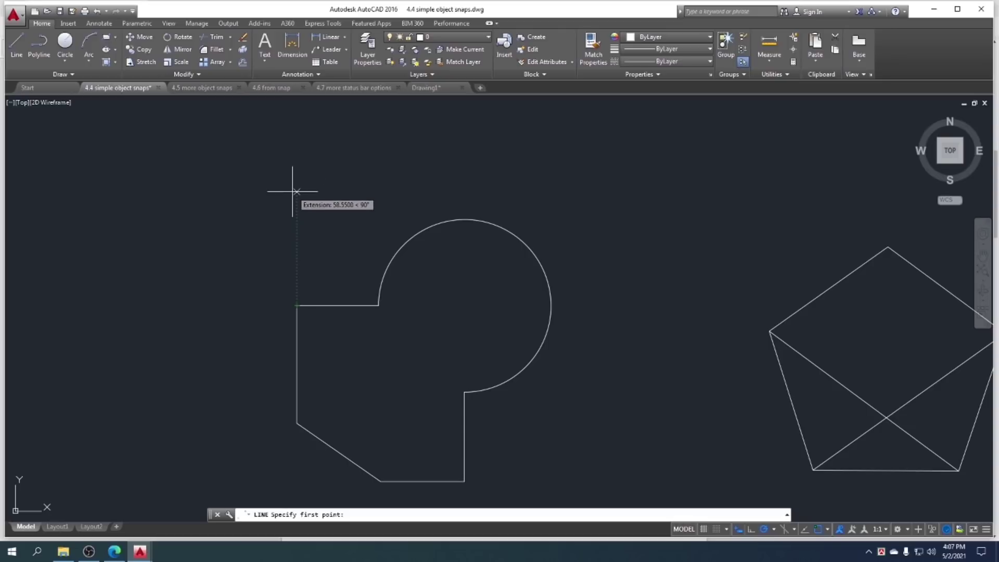
pyautogui.press('Escape')
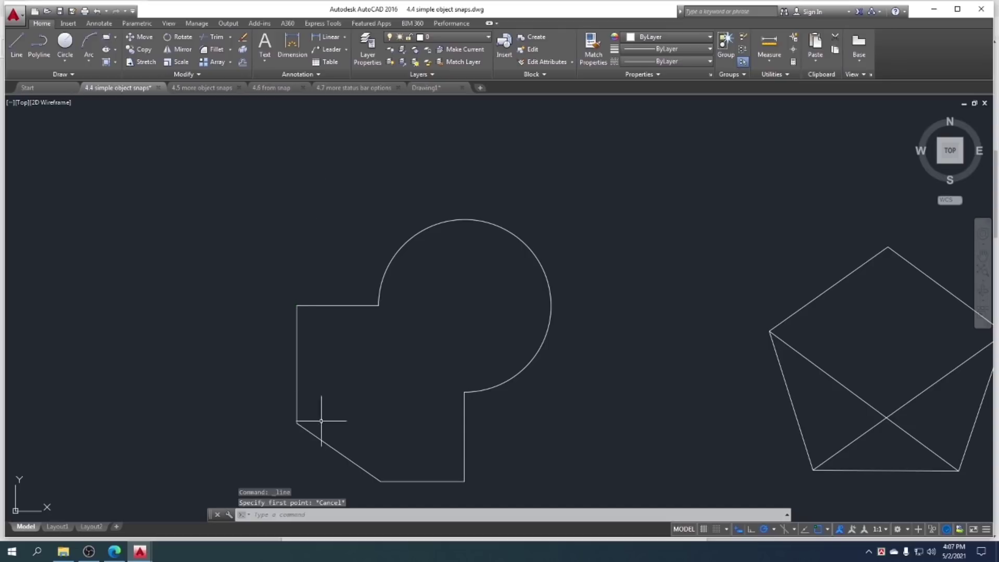
pyautogui.moveTo(341, 419); pyautogui.dragTo(383, 317, button='middle')
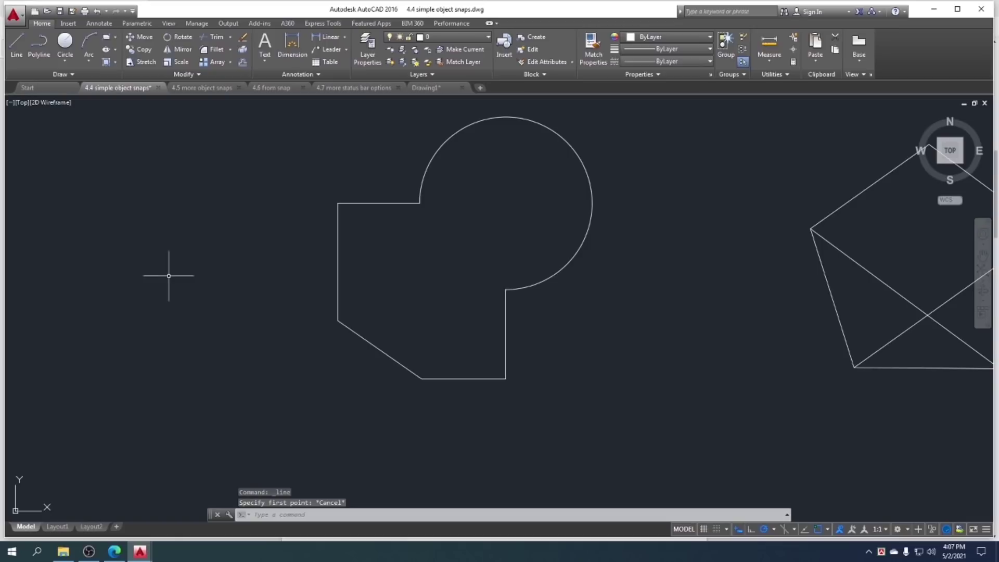
pyautogui.press('Return')
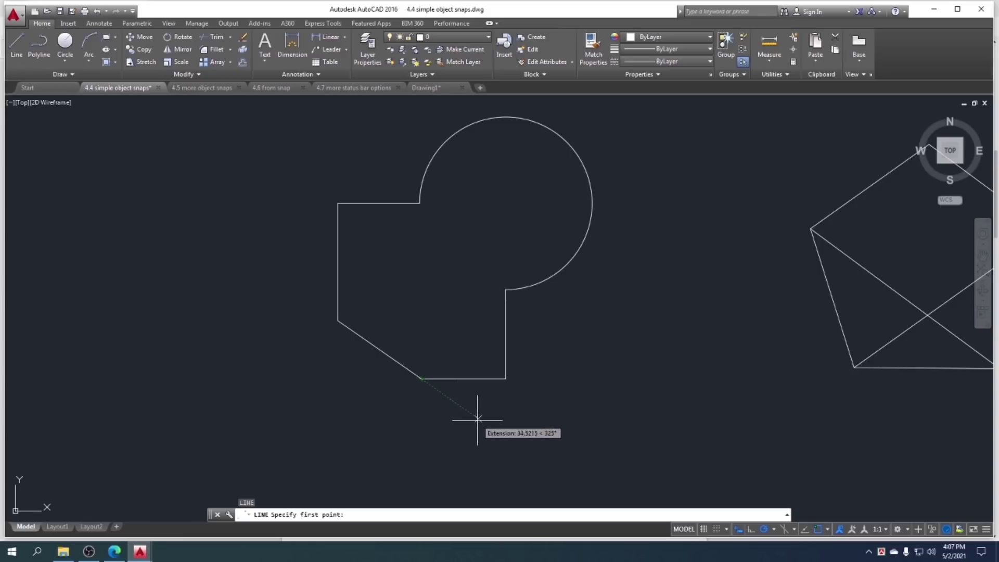
pyautogui.click(505, 436)
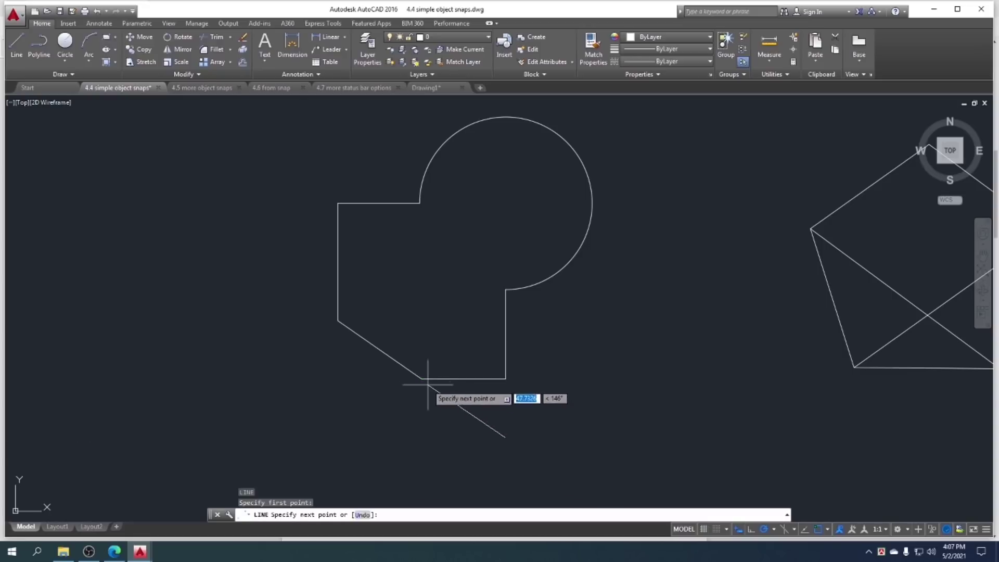
pyautogui.click(445, 396)
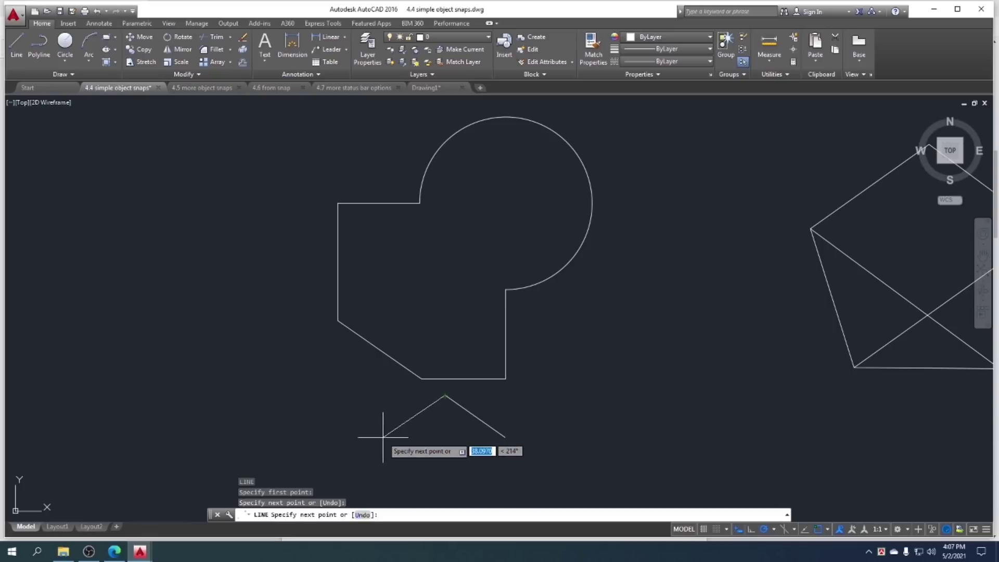
pyautogui.press('Escape')
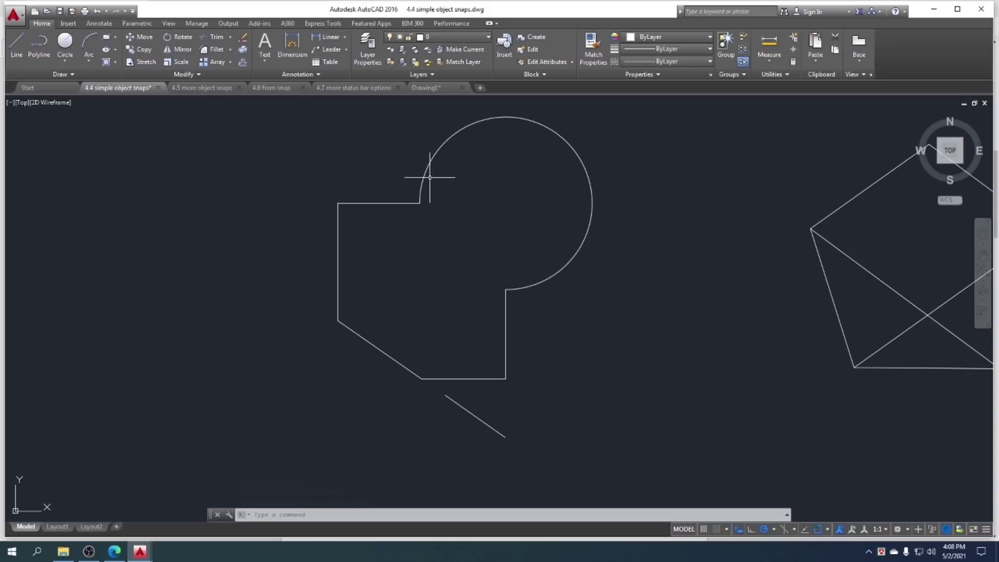
# Draw a line from the arc's extension path to the circle's centre, then bring up the course PDF
pyautogui.click(16, 44)
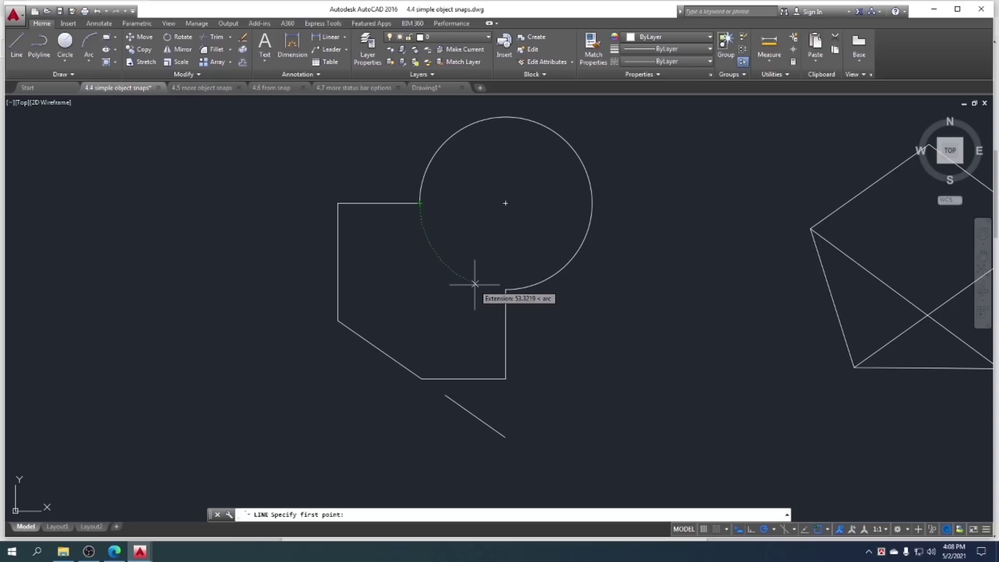
pyautogui.click(474, 284)
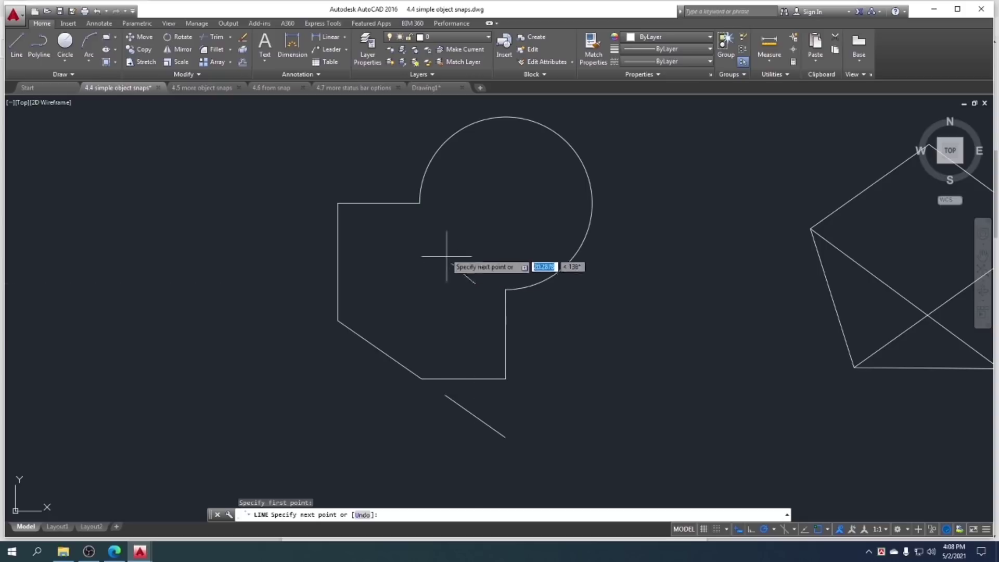
pyautogui.click(505, 203)
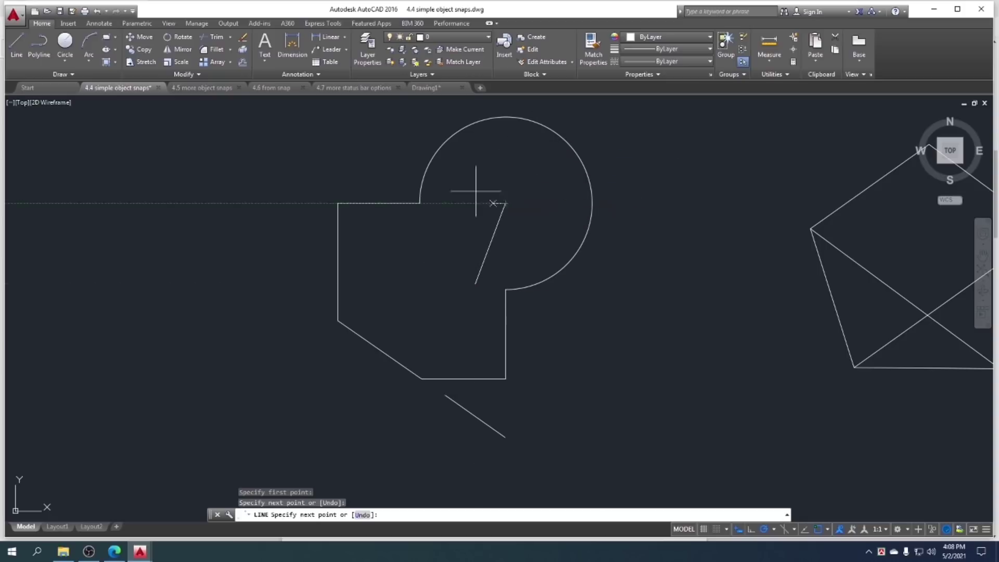
pyautogui.press('Escape')
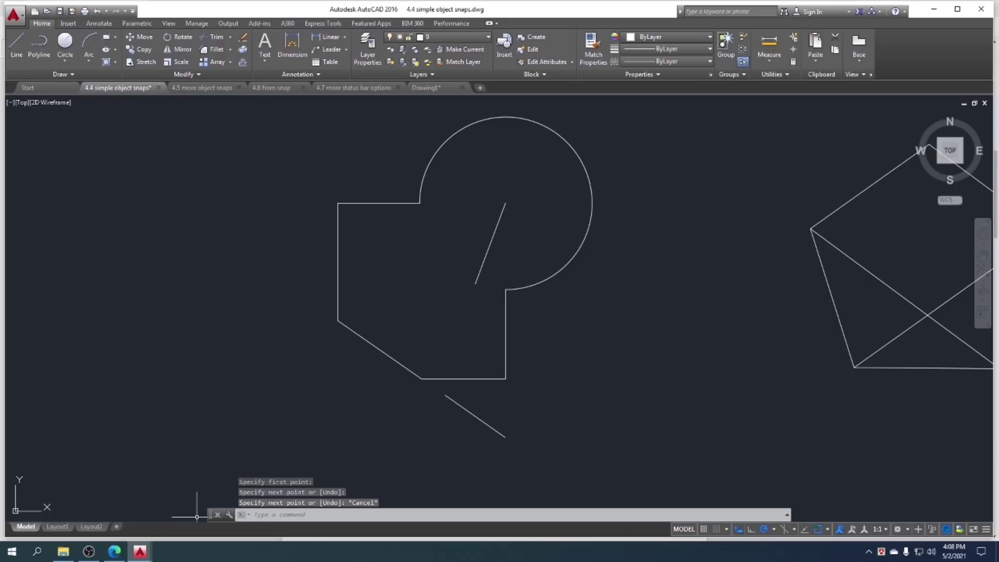
pyautogui.click(115, 553)
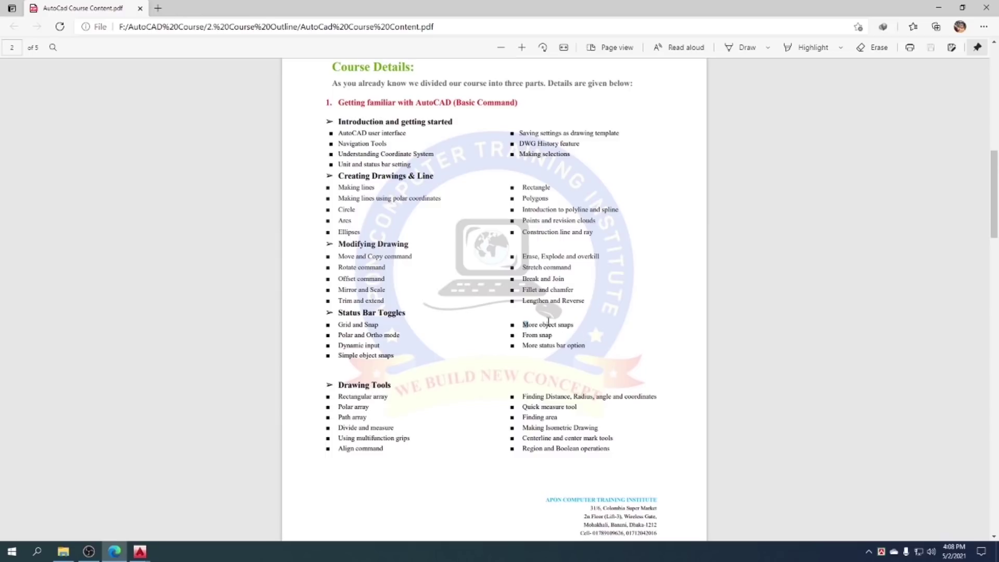
# Highlight the More object snaps and From snap topics, then minimize the PDF
pyautogui.moveTo(548, 323); pyautogui.dragTo(556, 325)
pyautogui.keyDown('shift'); pyautogui.click(554, 335); pyautogui.keyUp('shift')
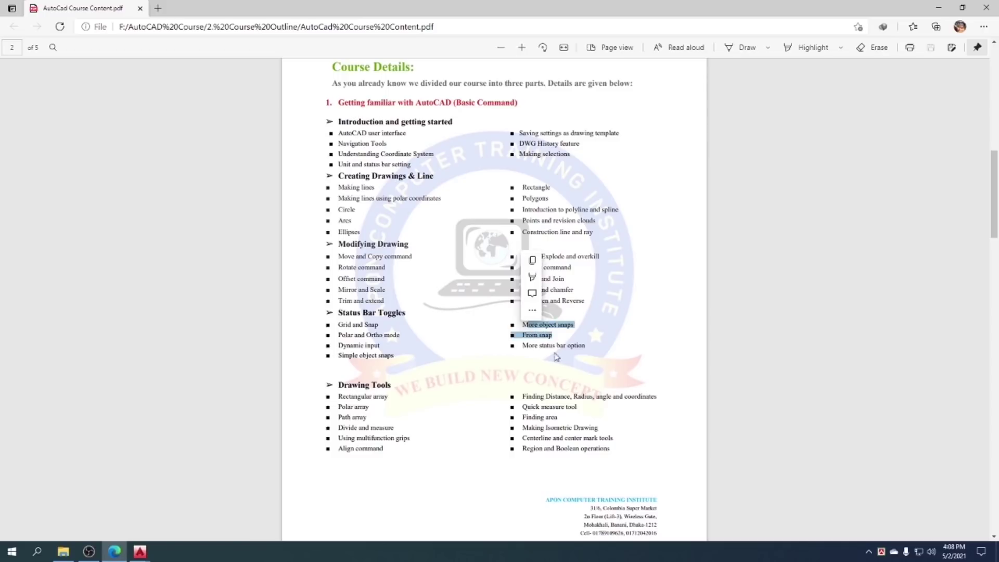
pyautogui.click(936, 5)
# Erase both short test lines and bring up the object snap modes list
pyautogui.moveTo(522, 416); pyautogui.dragTo(448, 414)
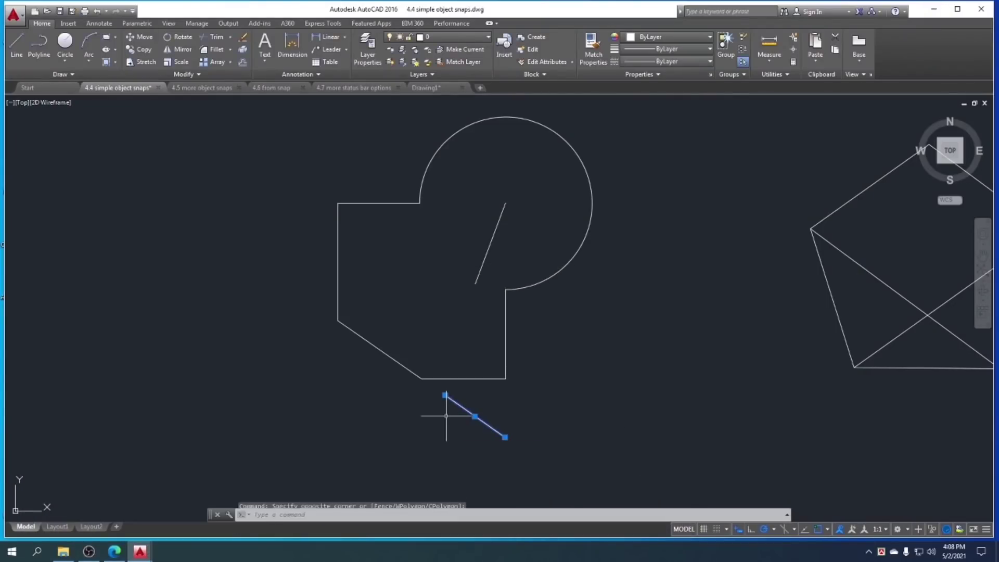
pyautogui.moveTo(504, 263); pyautogui.dragTo(486, 245)
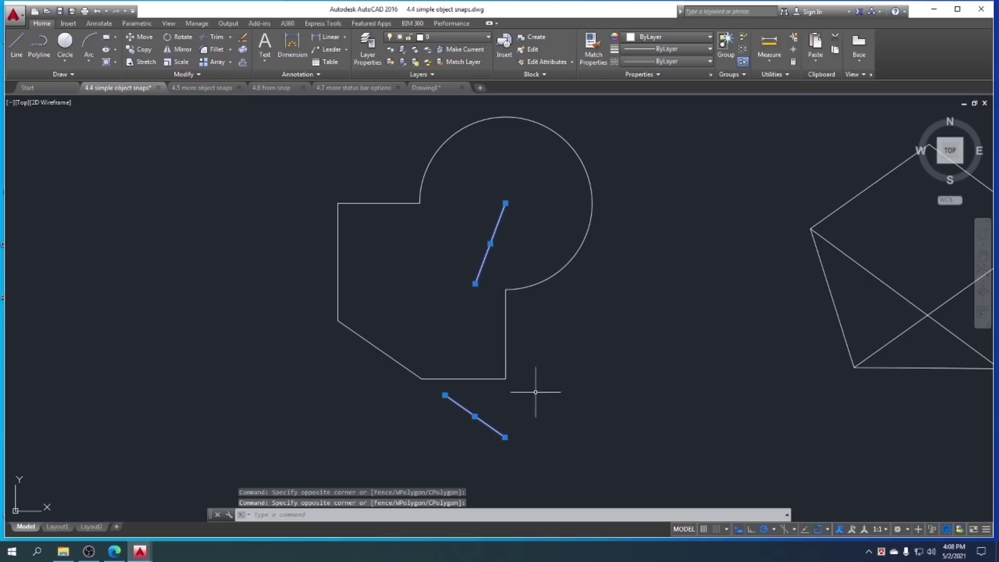
pyautogui.press('Delete')
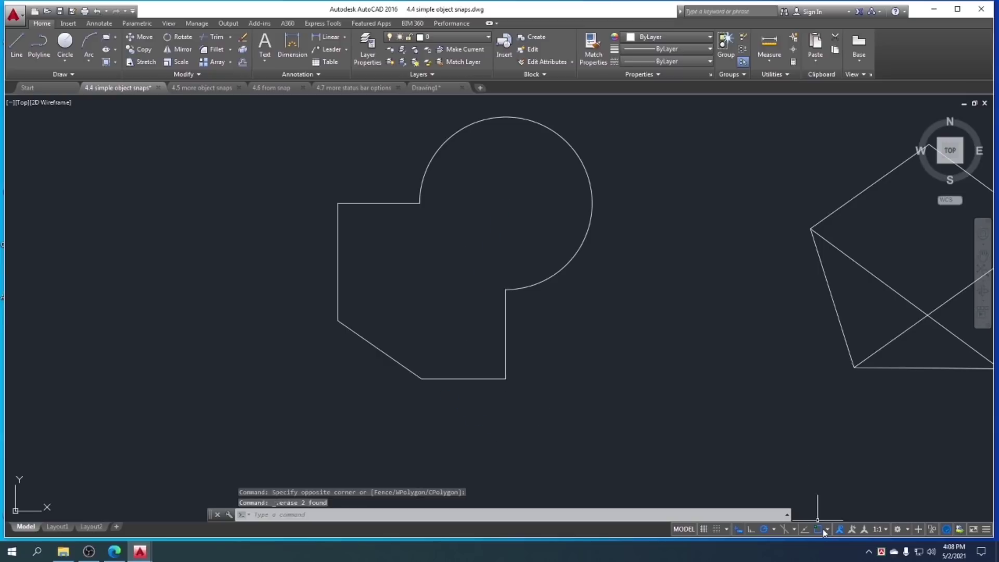
pyautogui.click(829, 529)
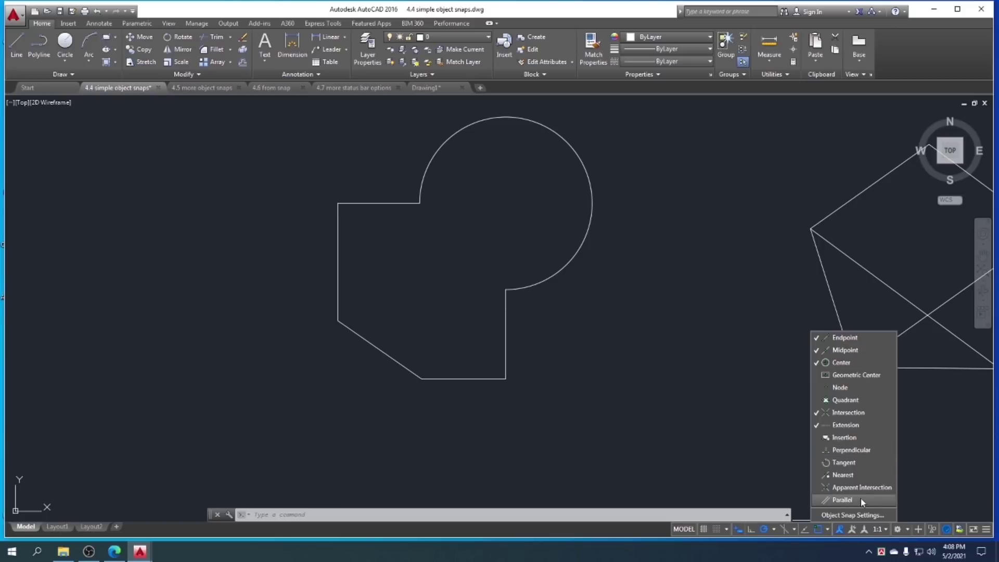
# Switch to the 4.5 more object snaps drawing and center the view
pyautogui.click(817, 519)
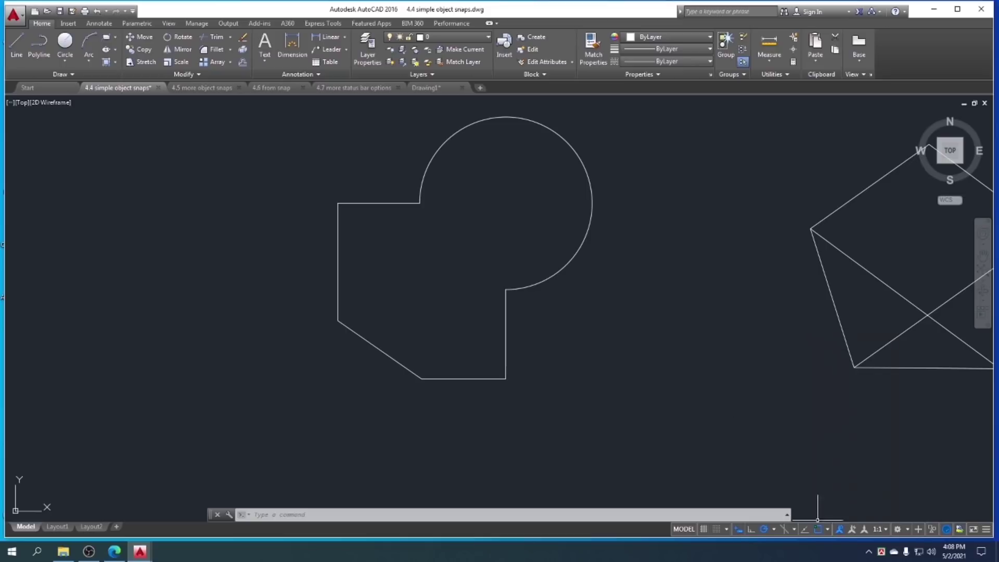
pyautogui.click(202, 88)
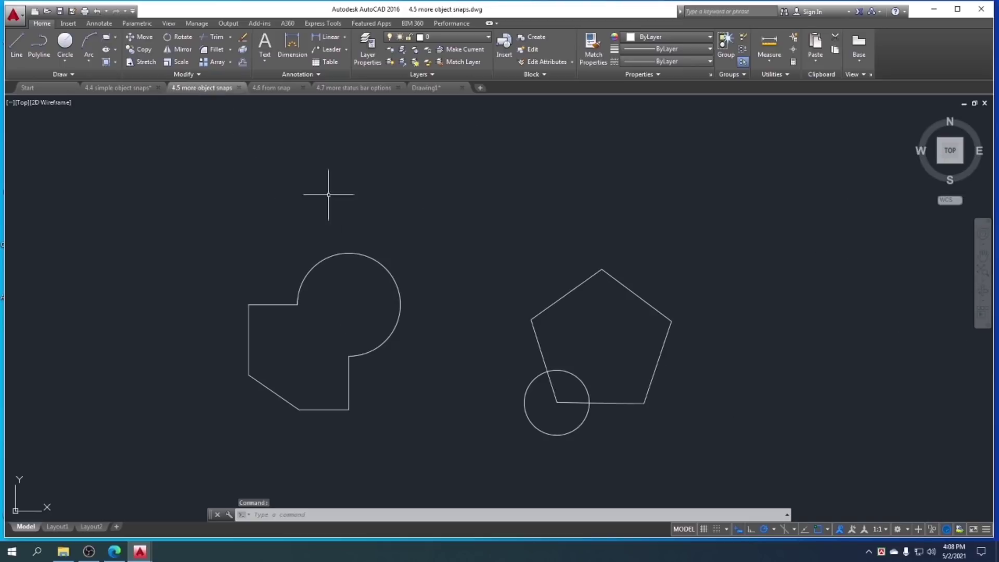
pyautogui.moveTo(386, 274); pyautogui.dragTo(368, 250, button='middle')
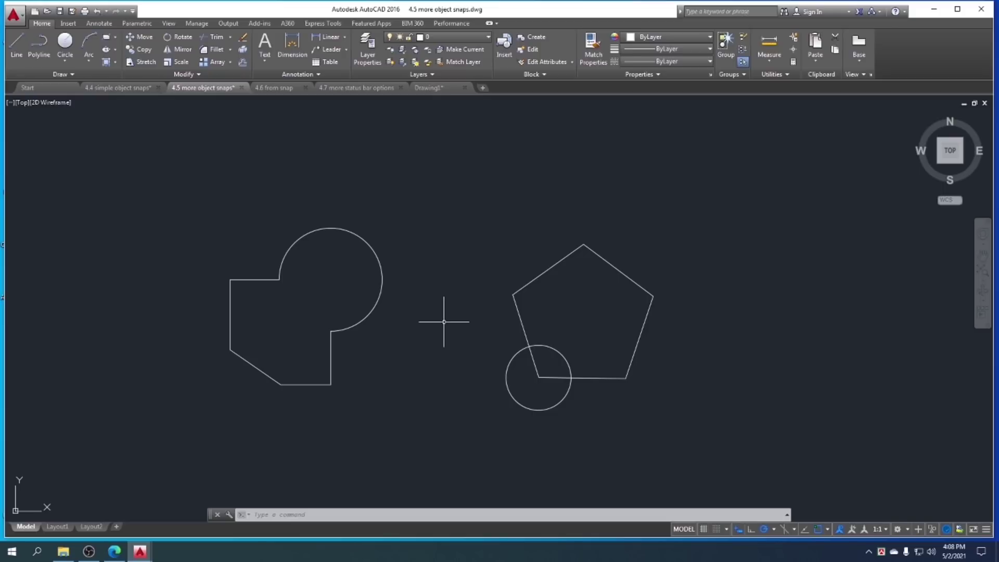
# Turn on the Quadrant, Perpendicular, Tangent and Nearest object snap modes
pyautogui.click(828, 530)
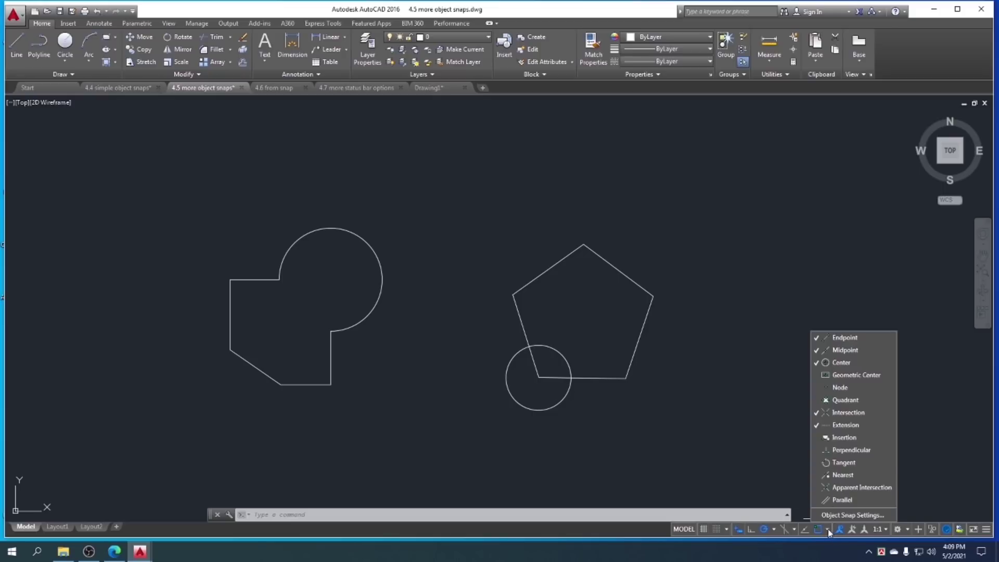
pyautogui.click(835, 401)
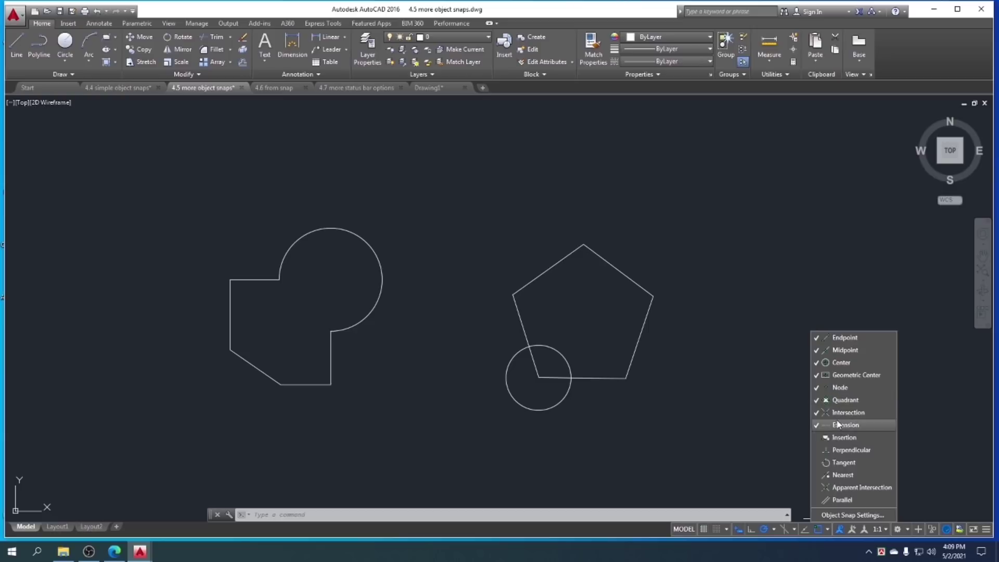
pyautogui.click(841, 450)
pyautogui.click(840, 462)
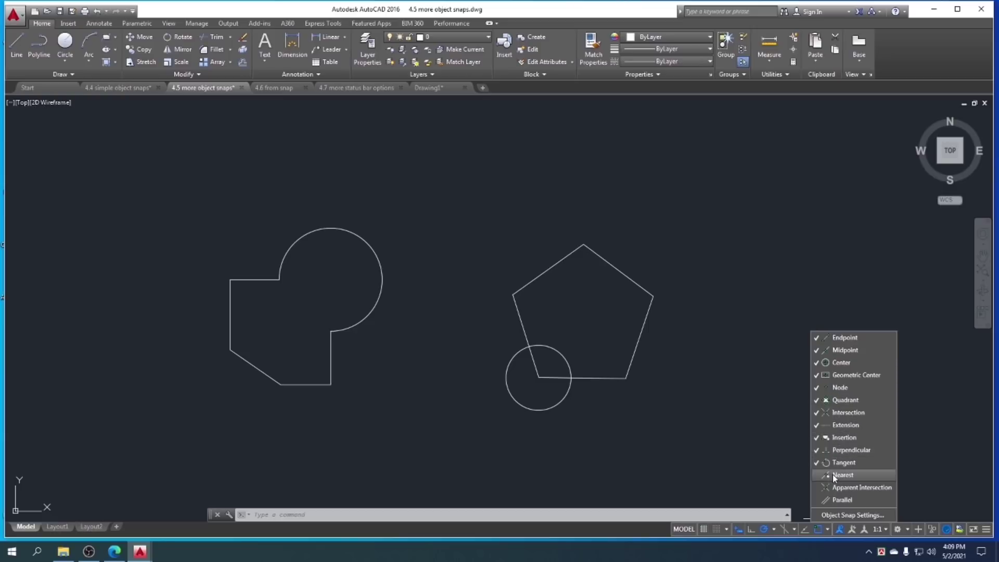
pyautogui.click(834, 474)
pyautogui.click(829, 518)
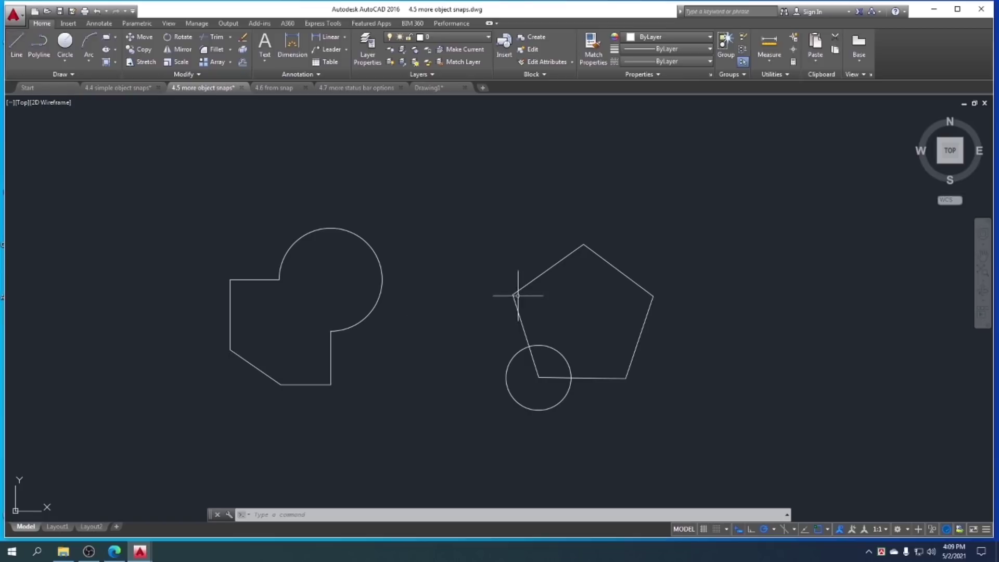
pyautogui.click(16, 44)
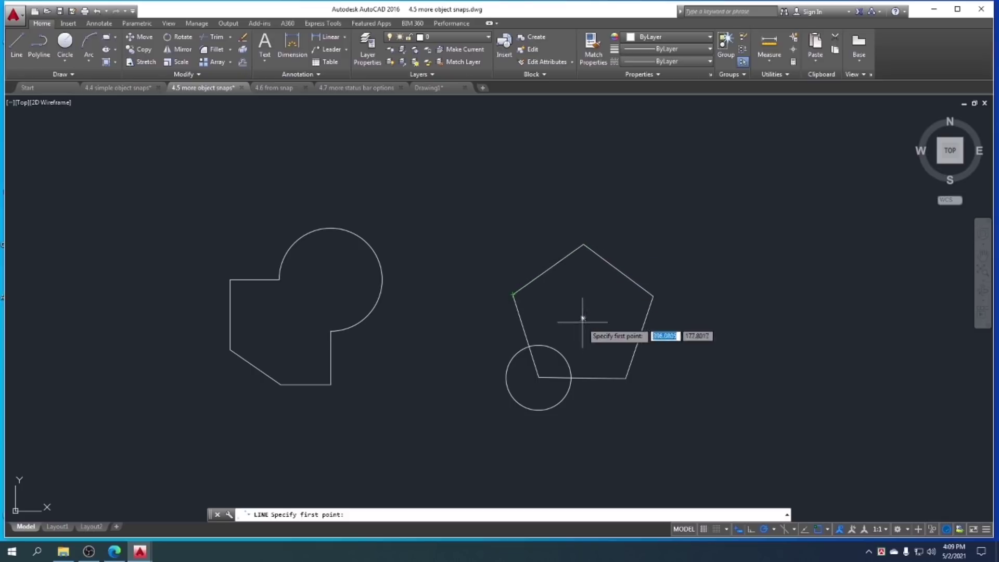
# Briefly try a line in the 4.7 drawing, then return to 4.4 simple object snaps
pyautogui.click(349, 88)
pyautogui.scroll(6, 381, 323)
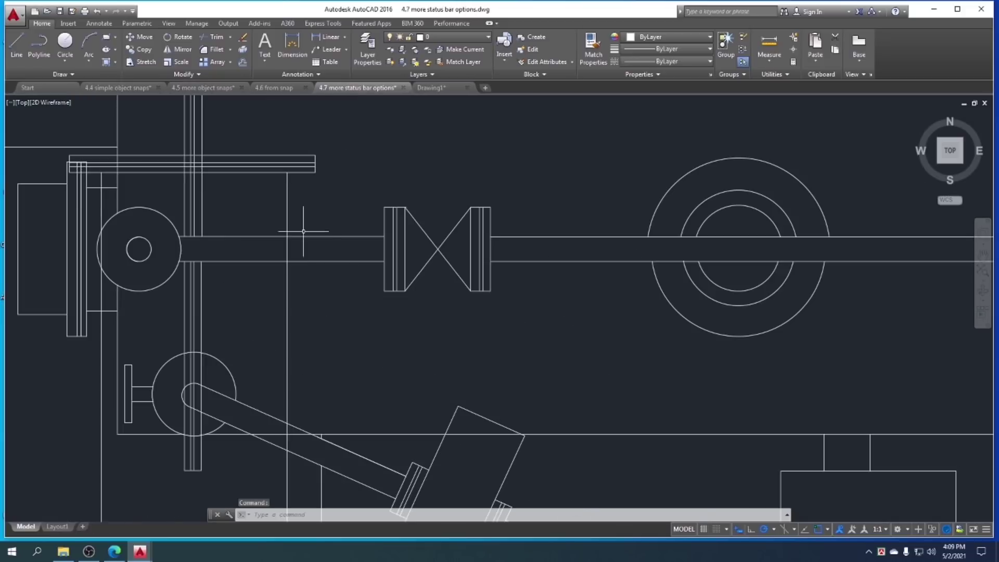
pyautogui.write('l')
pyautogui.press('Return')
pyautogui.scroll(4, 379, 281)
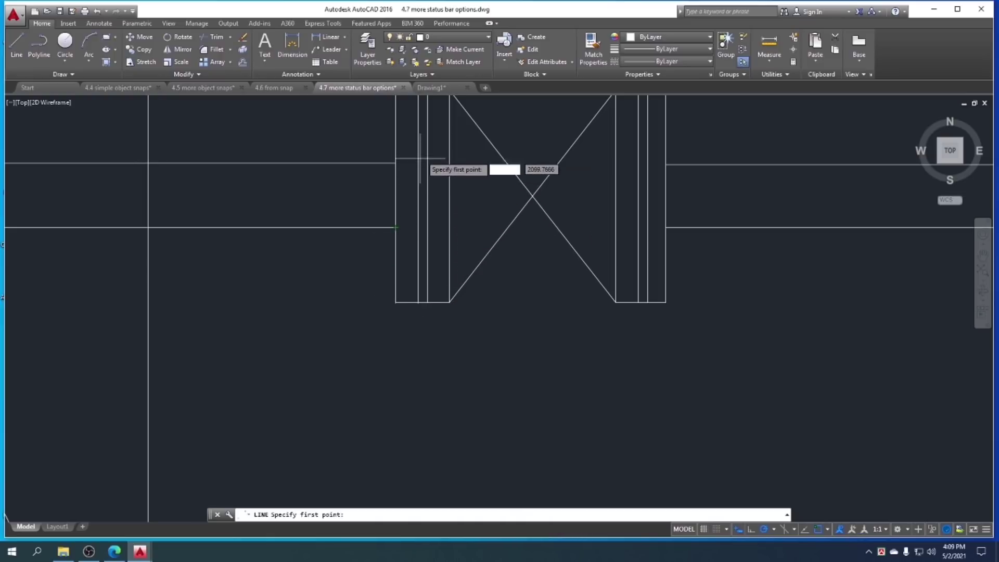
pyautogui.press('Escape')
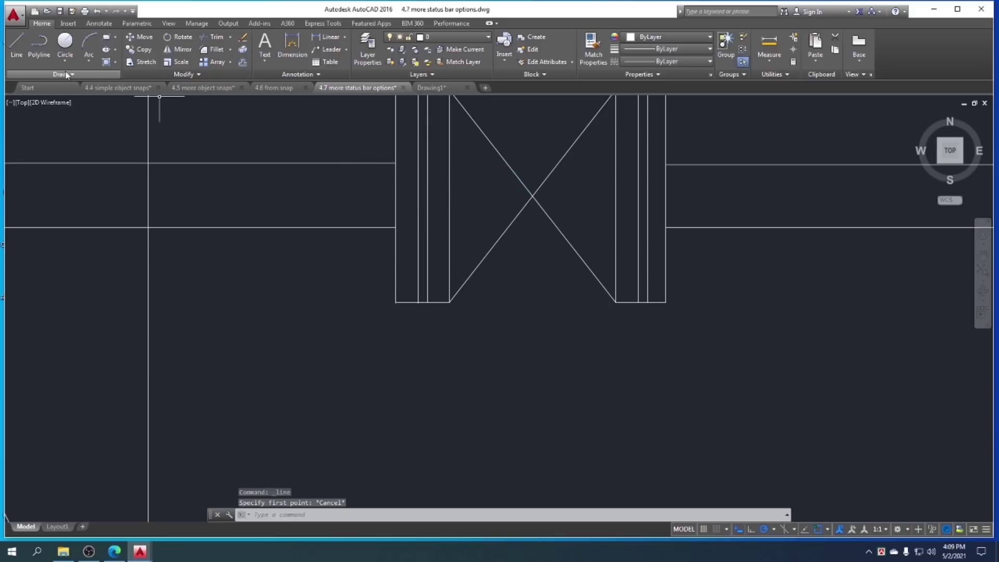
pyautogui.click(117, 87)
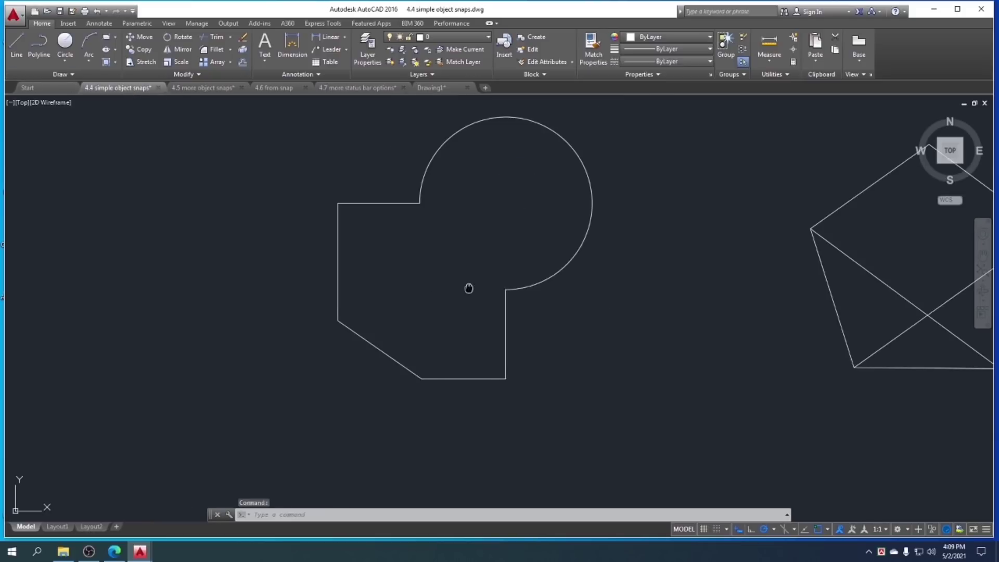
pyautogui.moveTo(468, 288); pyautogui.dragTo(454, 312, button='middle')
# Draw a vertical line from the circle's top quadrant to its bottom quadrant
pyautogui.click(17, 44)
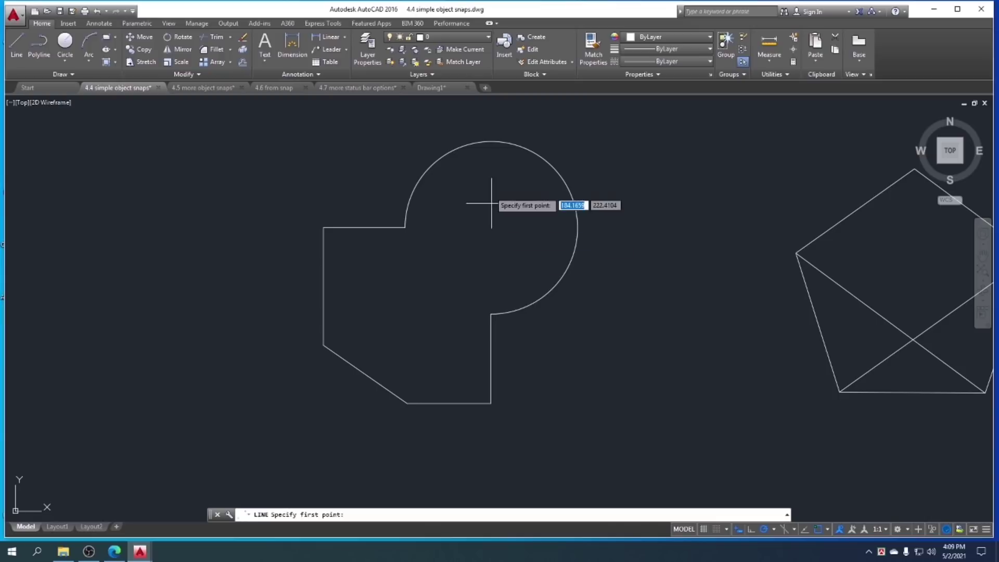
pyautogui.click(491, 141)
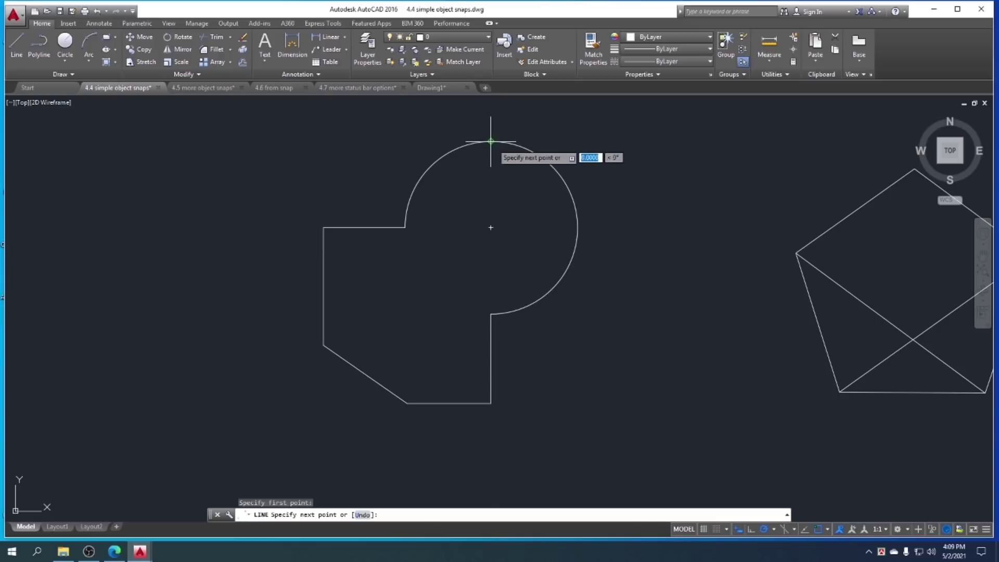
pyautogui.click(490, 314)
pyautogui.press('Escape')
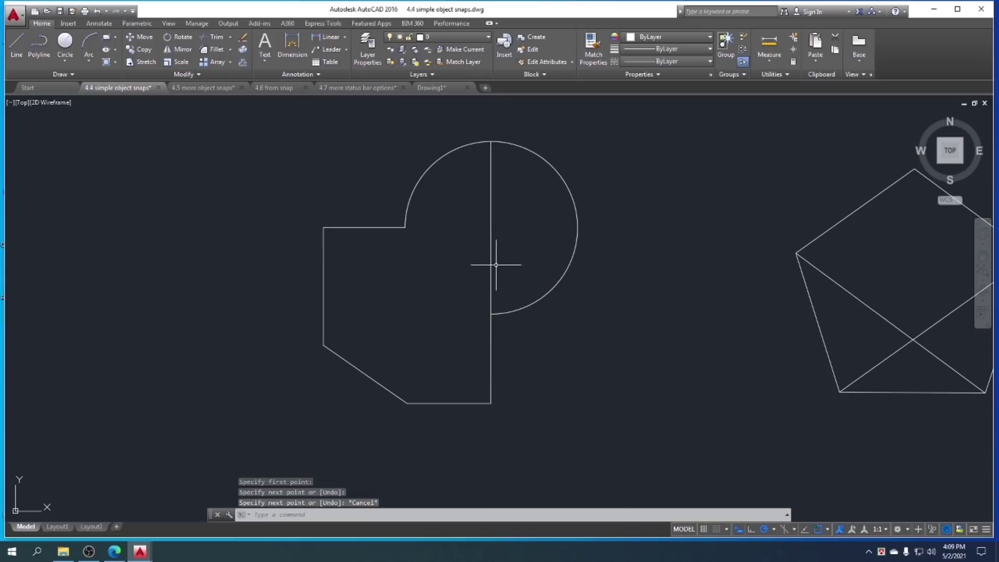
# Move the vertical line by its midpoint to a new spot right of the circle
pyautogui.click(492, 247)
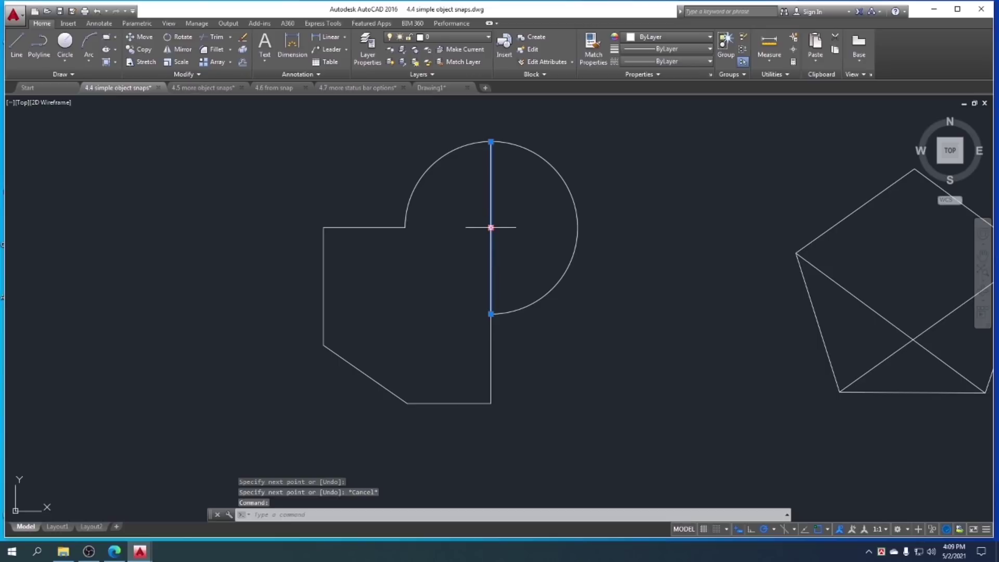
pyautogui.write('M')
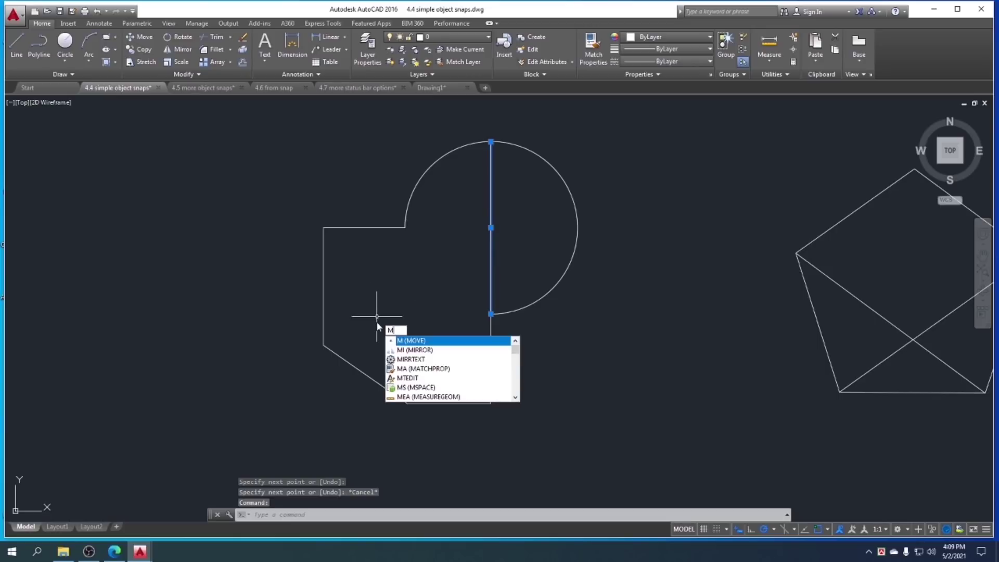
pyautogui.press('Return')
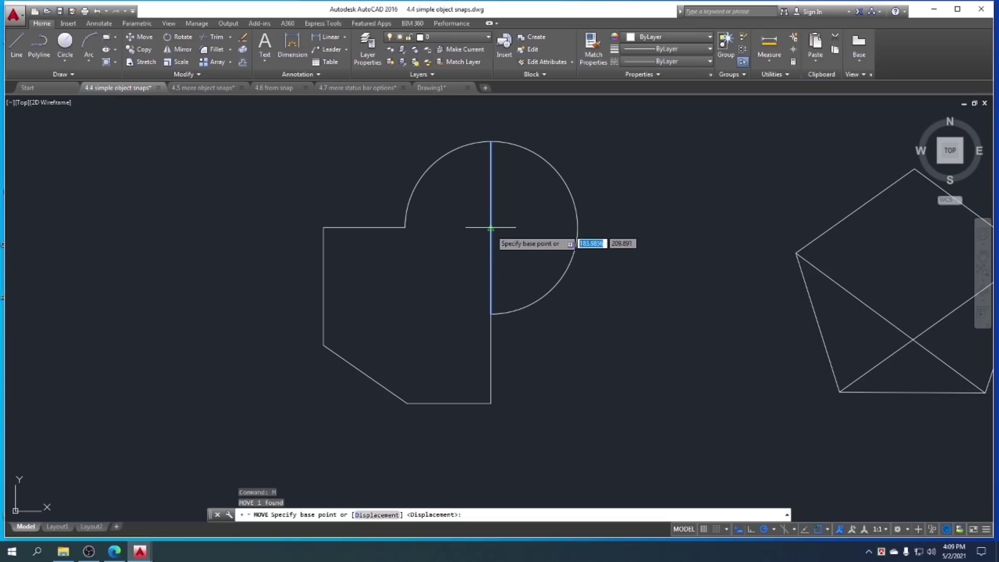
pyautogui.click(492, 225)
pyautogui.scroll(5, 492, 223)
pyautogui.scroll(3, 492, 222)
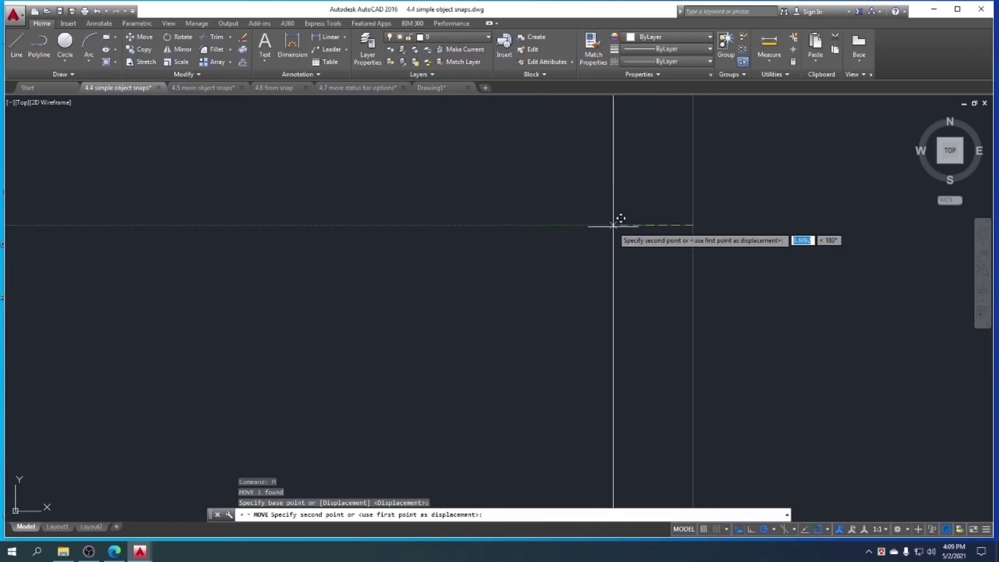
pyautogui.click(682, 221)
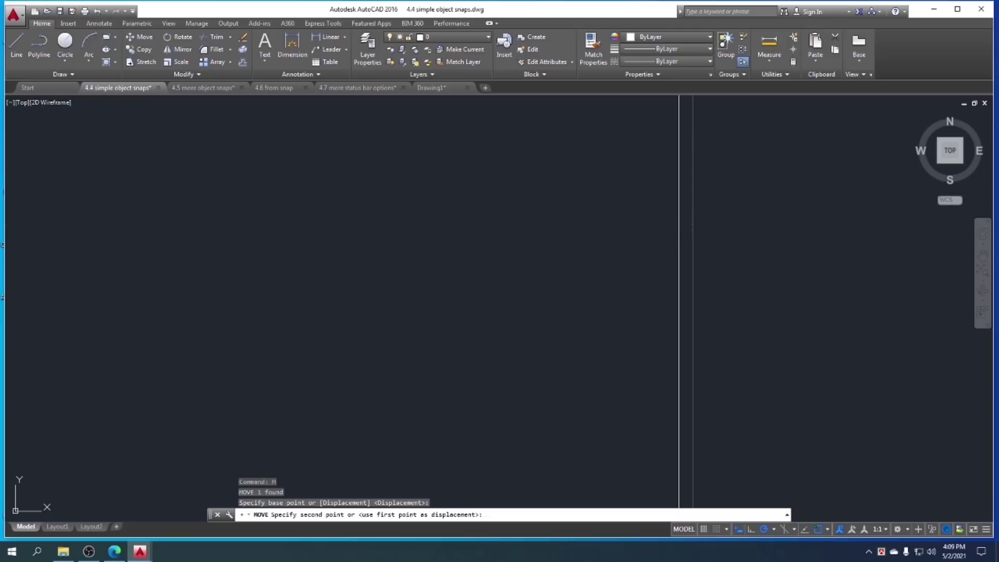
pyautogui.scroll(-3, 464, 323)
pyautogui.scroll(-2, 524, 346)
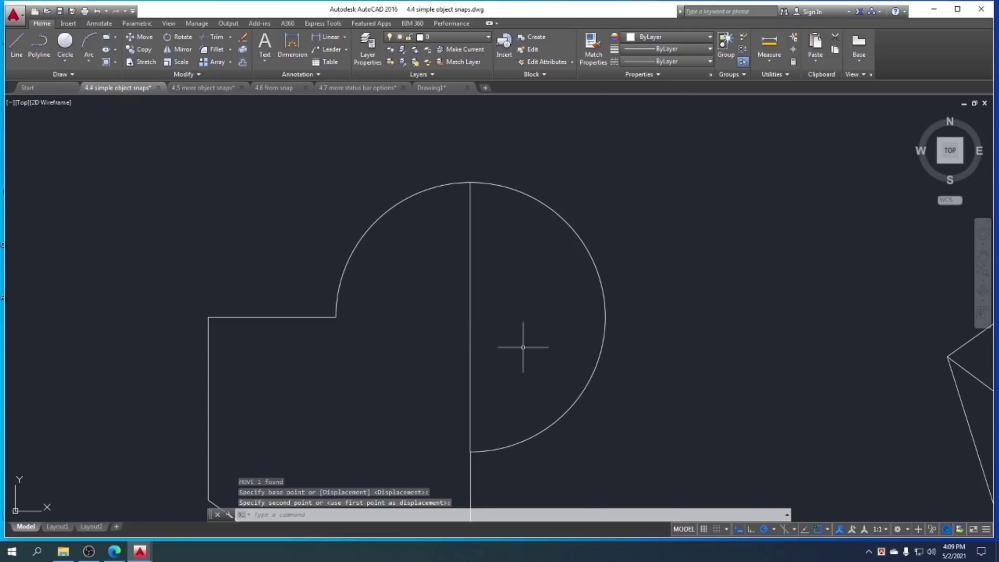
pyautogui.click(17, 44)
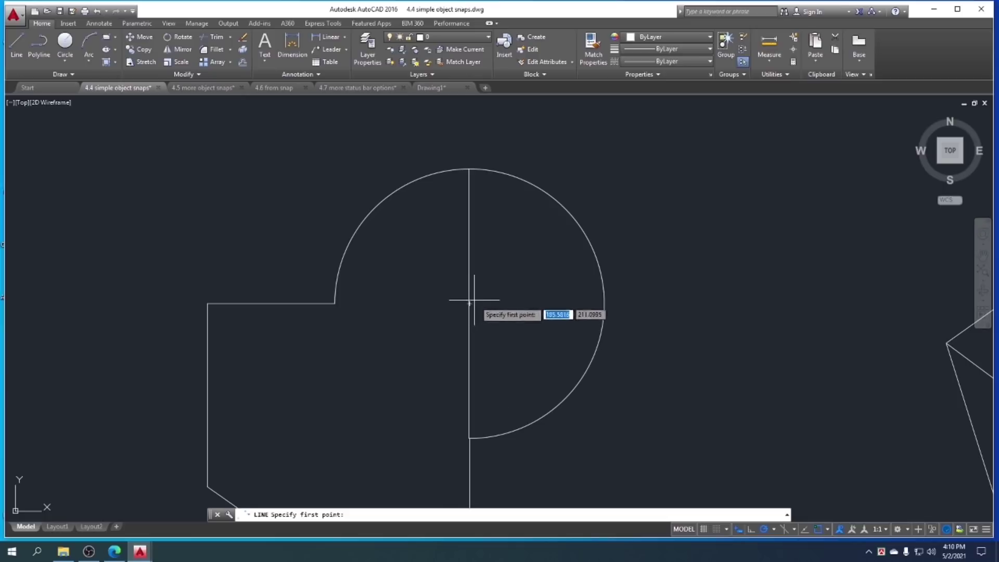
# With Ortho and a Center snap override, draw a horizontal line from the circle's centre past its right edge
pyautogui.scroll(3, 469, 303)
pyautogui.scroll(2, 463, 306)
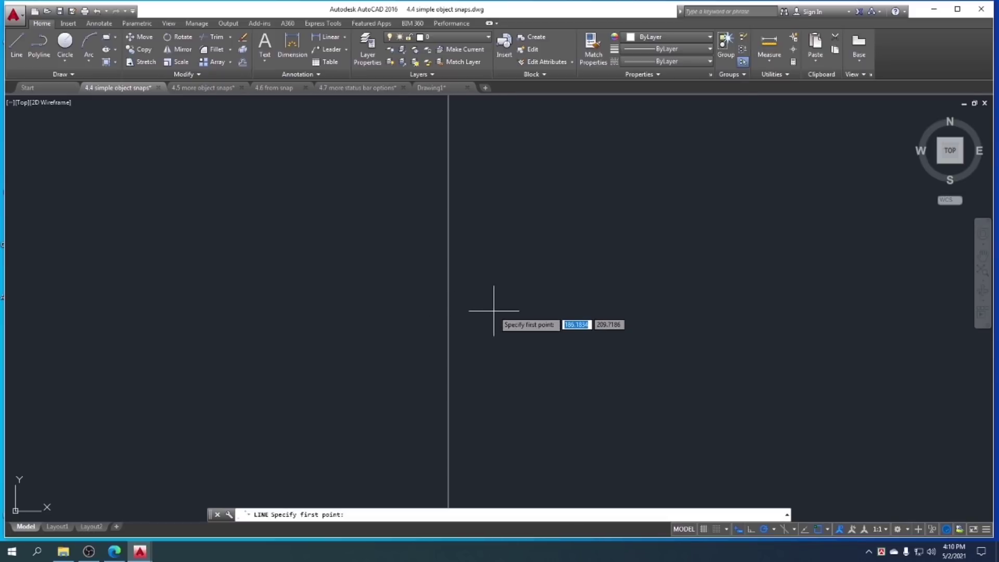
pyautogui.scroll(-3, 494, 310)
pyautogui.scroll(-5, 494, 311)
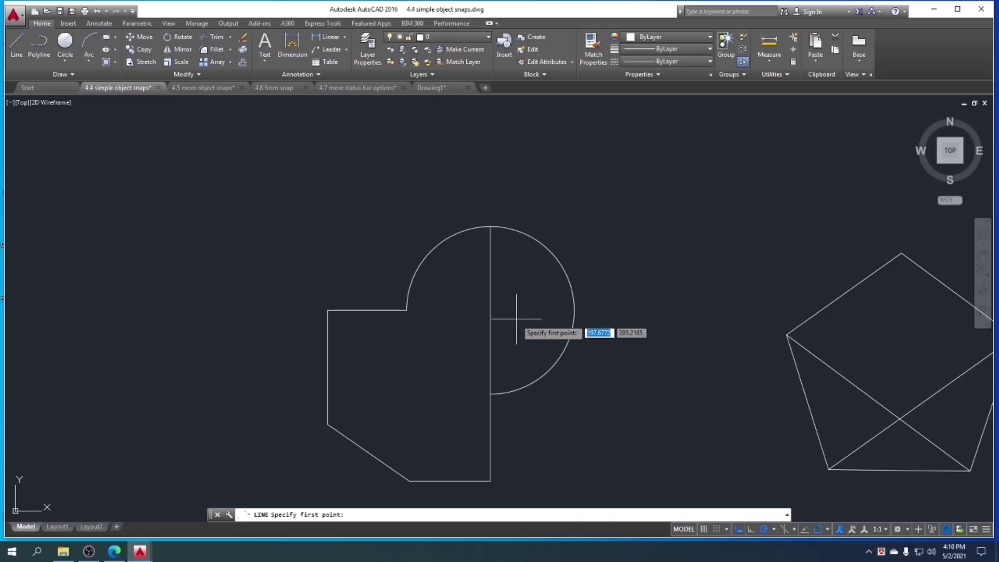
pyautogui.press('F8')
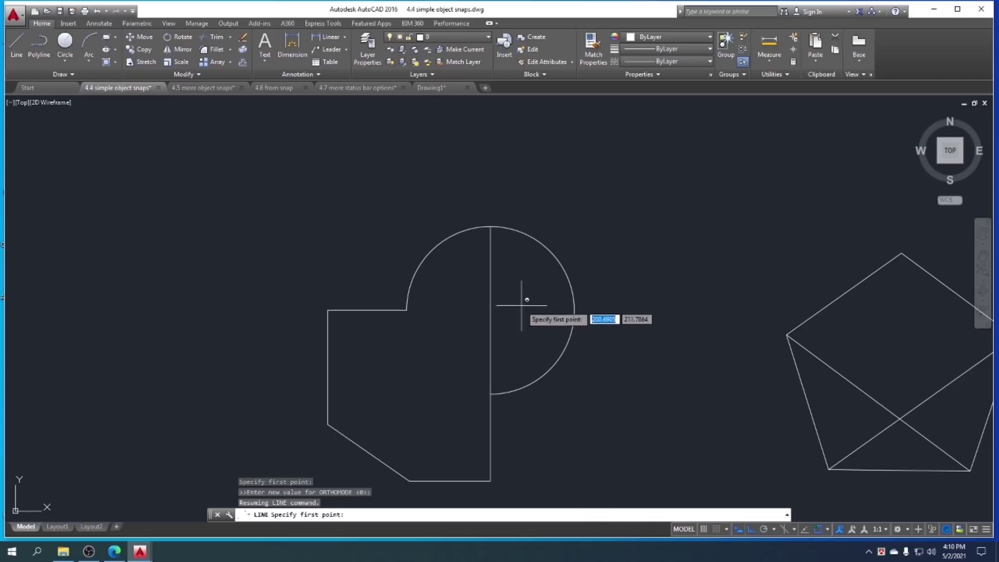
pyautogui.keyDown('shift'); pyautogui.rightClick(515, 298); pyautogui.keyUp('shift')
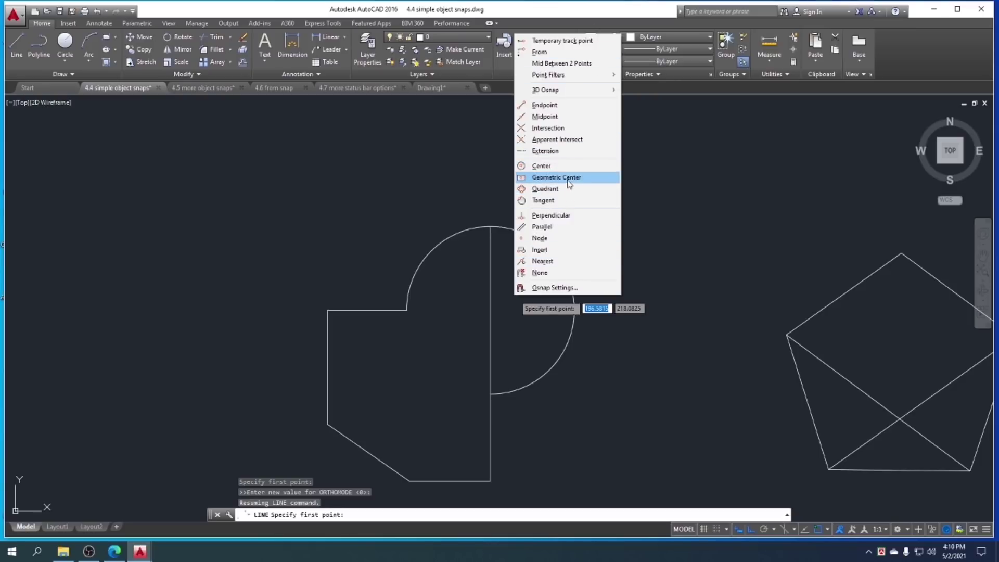
pyautogui.click(542, 166)
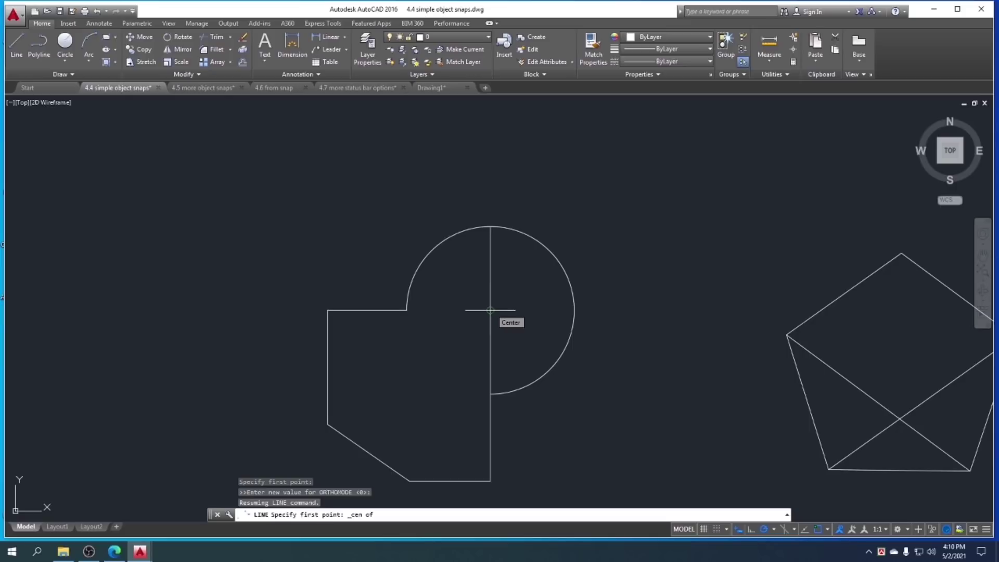
pyautogui.click(490, 311)
pyautogui.click(672, 310)
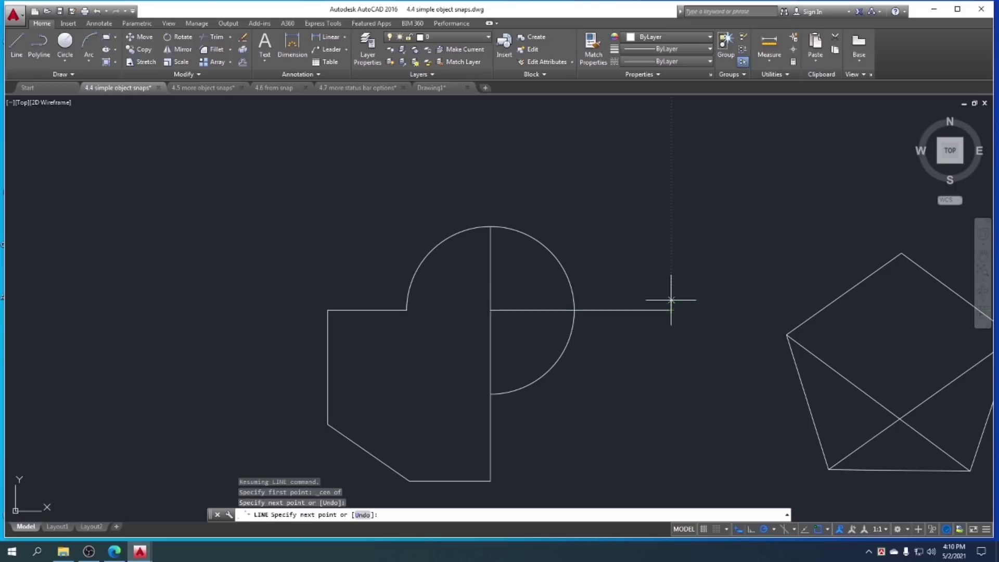
pyautogui.press('Escape')
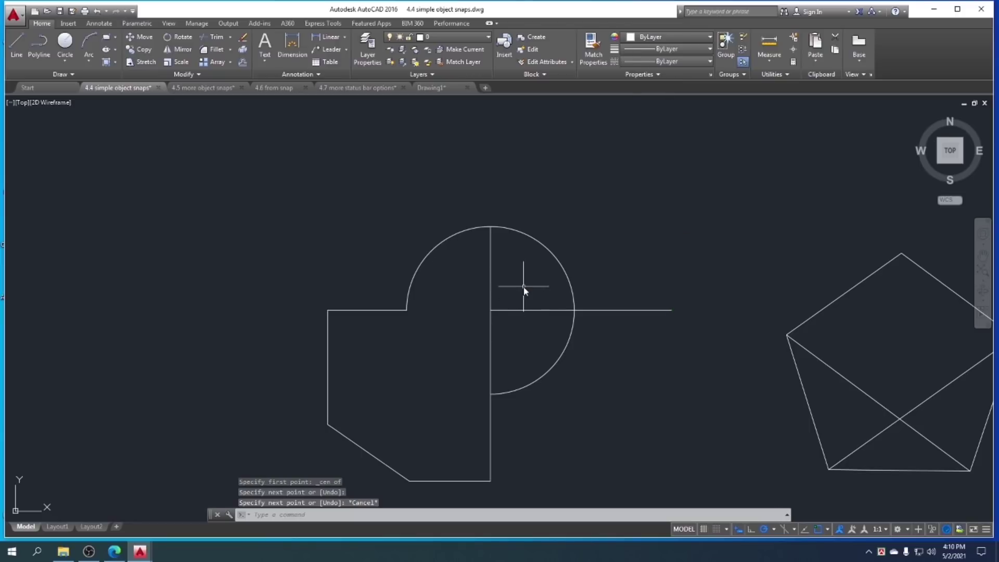
# Pick the Midpoint snap override and start a line at the circle's centre, then cancel
pyautogui.keyDown('shift'); pyautogui.rightClick(524, 290); pyautogui.keyUp('shift')
pyautogui.click(554, 107)
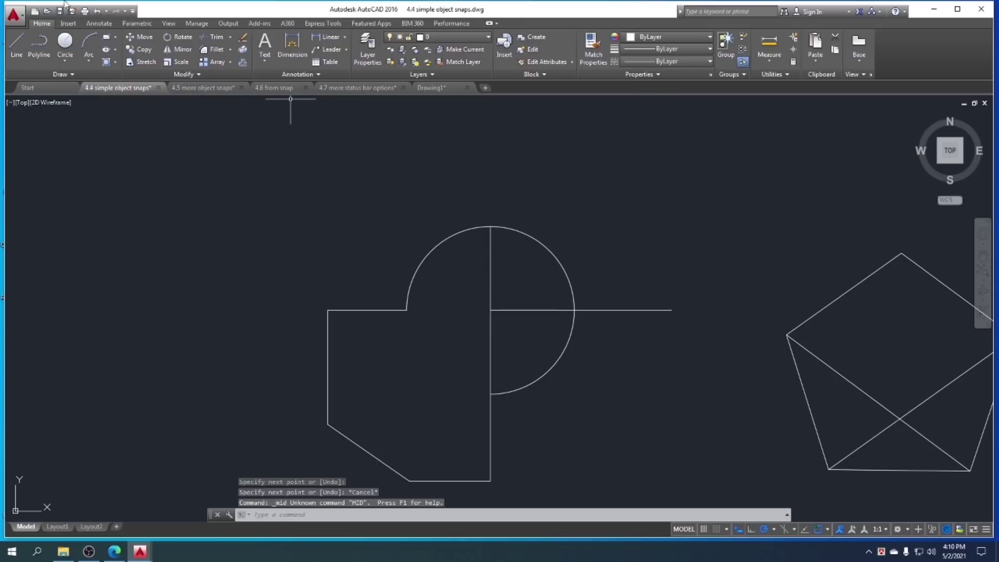
pyautogui.click(17, 44)
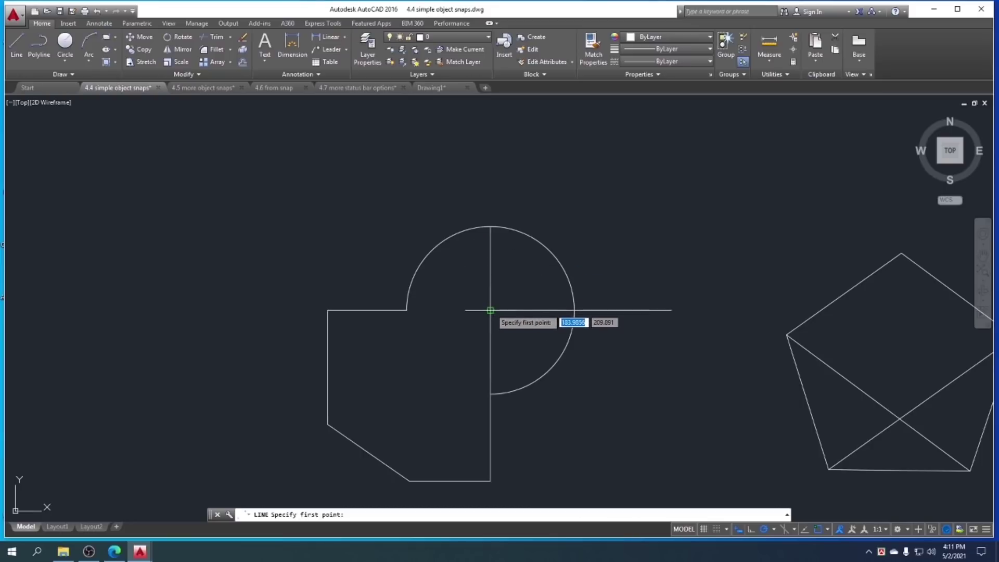
pyautogui.click(490, 310)
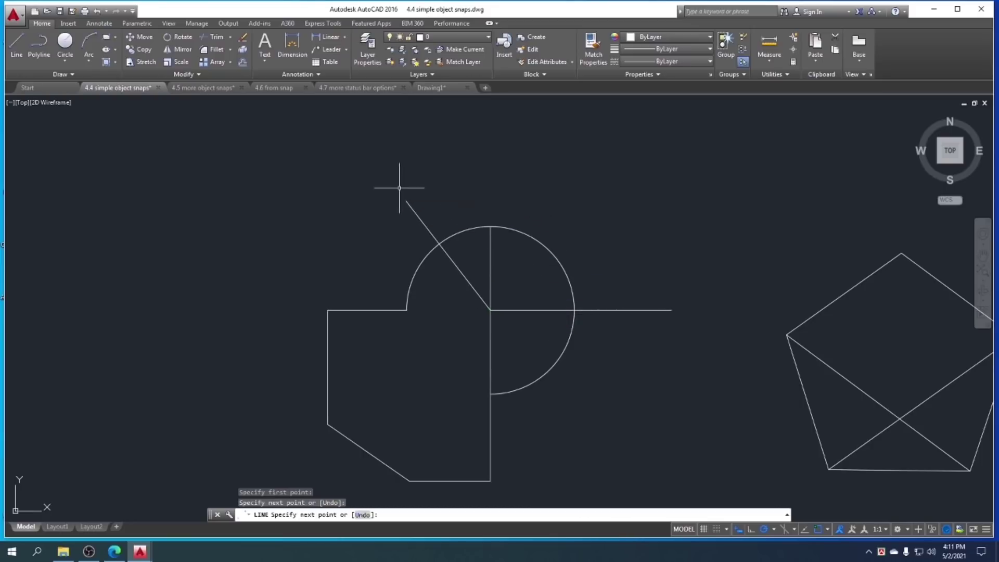
pyautogui.press('Escape')
# Erase the horizontal and vertical helper lines through the circle
pyautogui.moveTo(647, 330); pyautogui.dragTo(630, 244)
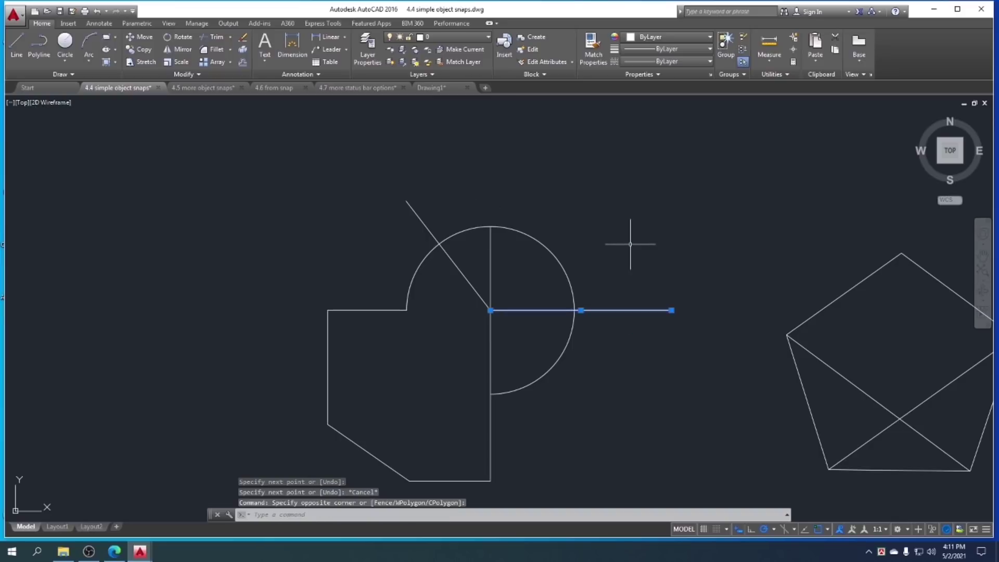
pyautogui.click(410, 201)
pyautogui.press('Delete')
pyautogui.click(521, 338)
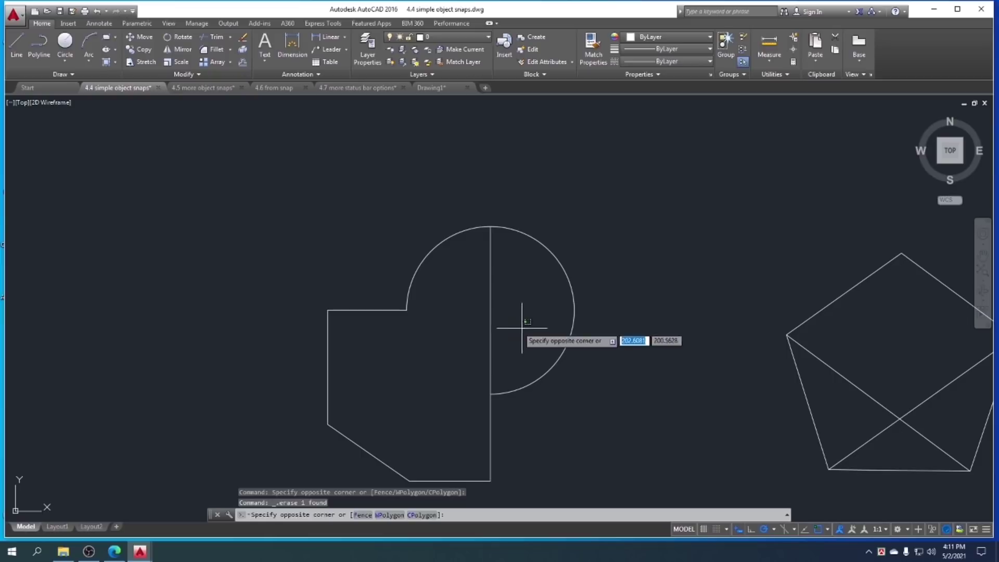
pyautogui.click(489, 314)
pyautogui.click(511, 331)
pyautogui.click(476, 304)
pyautogui.press('Delete')
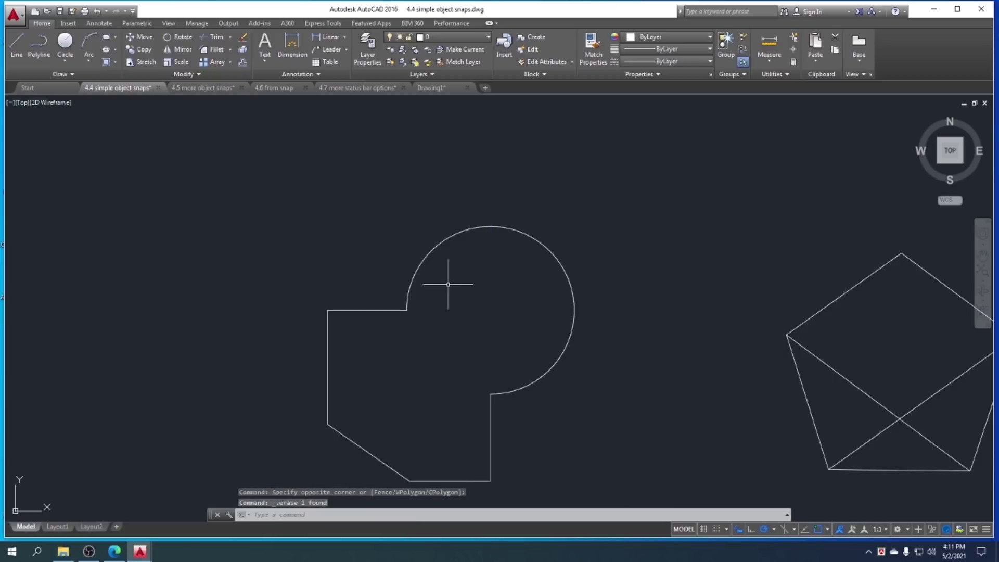
pyautogui.scroll(-3, 453, 300)
pyautogui.scroll(1, 432, 344)
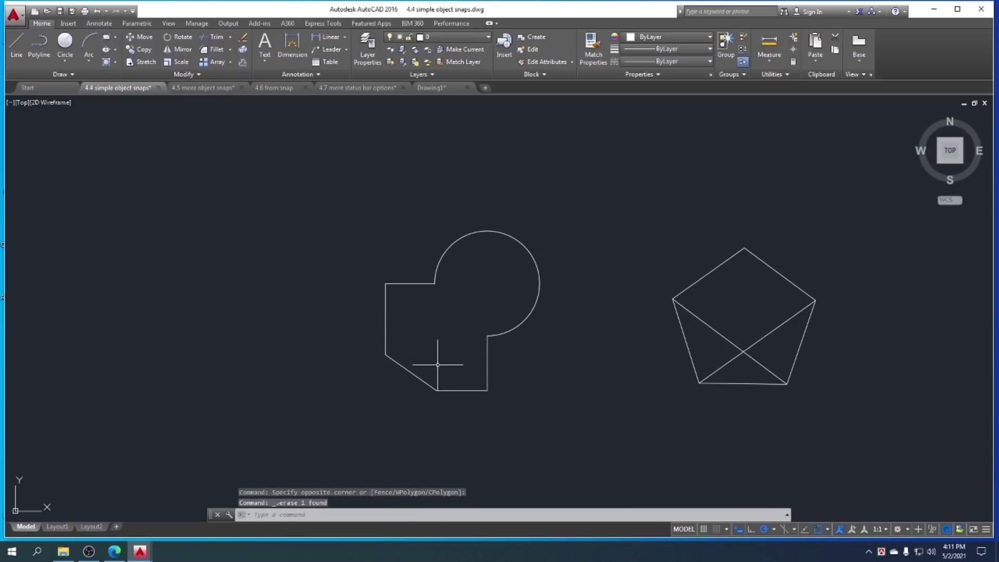
# Start a line on the shape's bottom edge and apply a Parallel snap override to track the slanted edge
pyautogui.click(17, 44)
pyautogui.scroll(5, 463, 415)
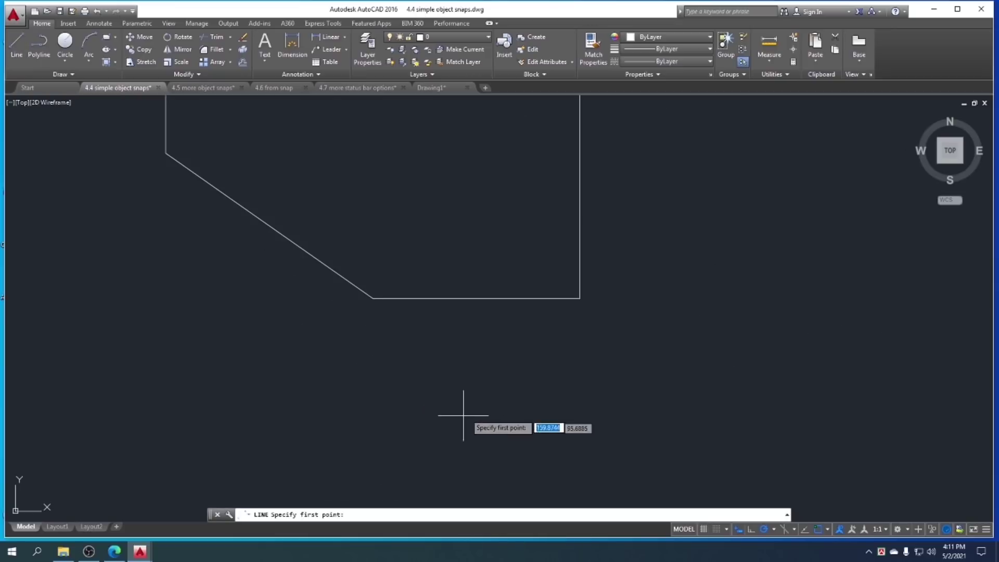
pyautogui.click(438, 298)
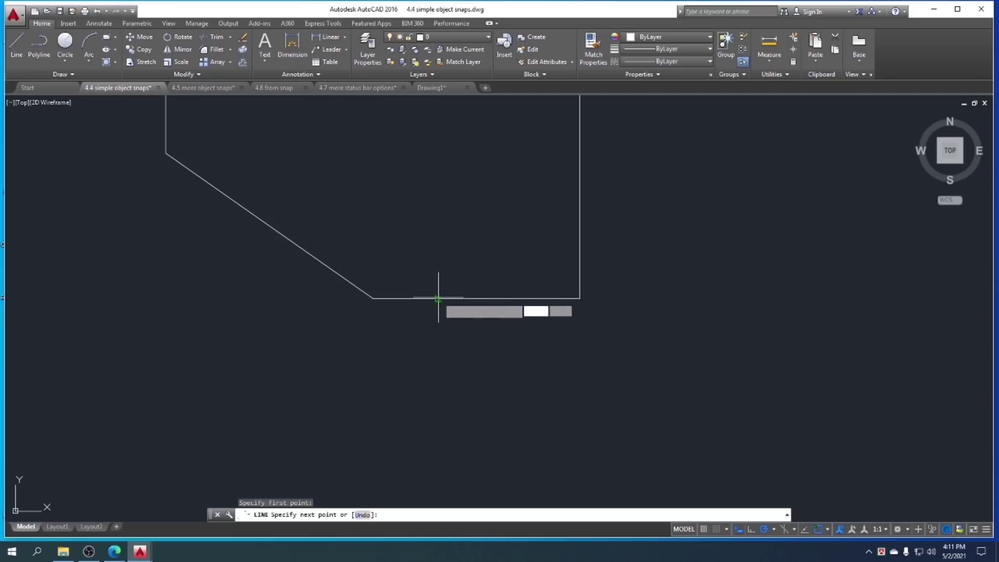
pyautogui.scroll(-5, 361, 208)
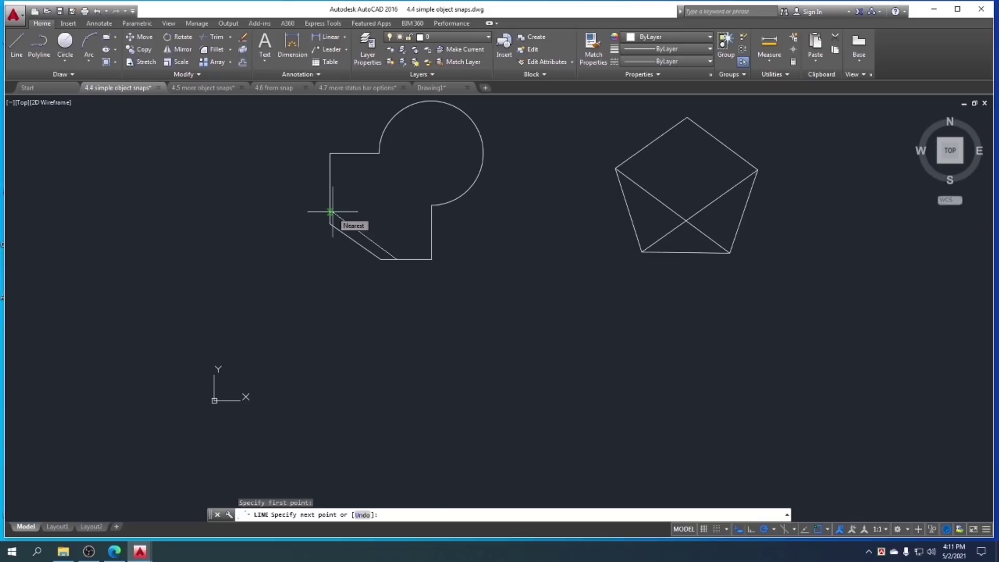
pyautogui.moveTo(330, 212); pyautogui.dragTo(295, 295, button='middle')
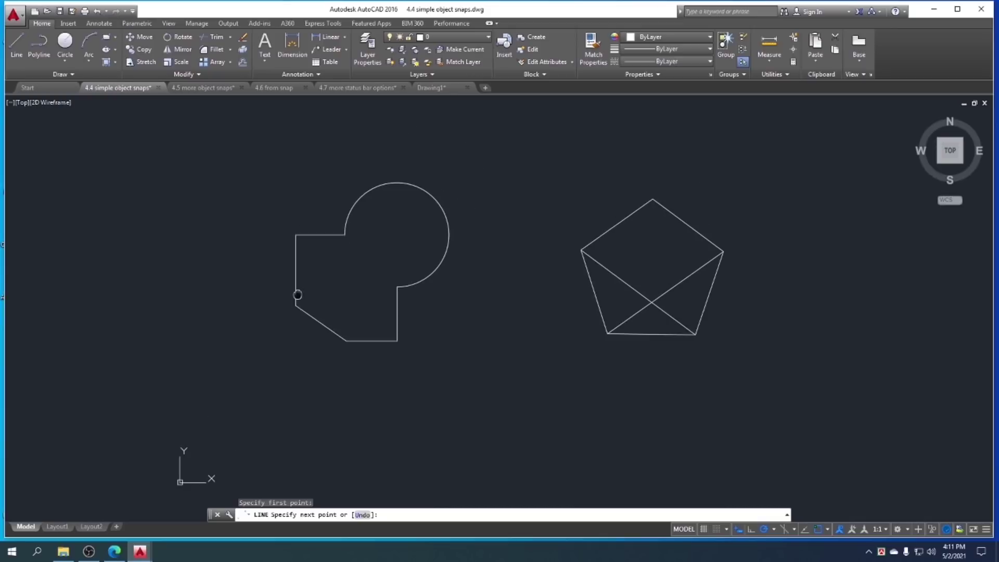
pyautogui.keyDown('shift'); pyautogui.rightClick(296, 295); pyautogui.keyUp('shift')
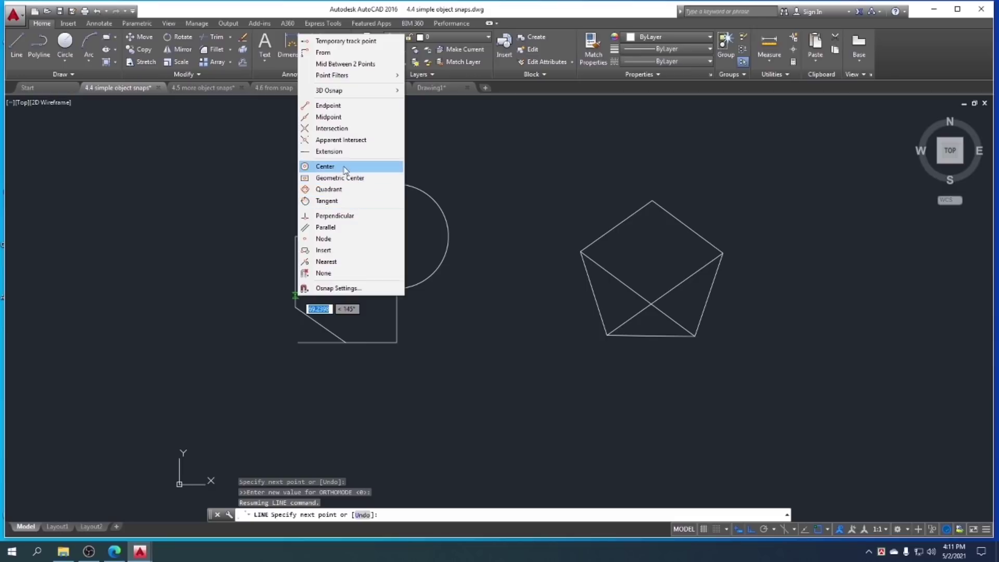
pyautogui.click(321, 230)
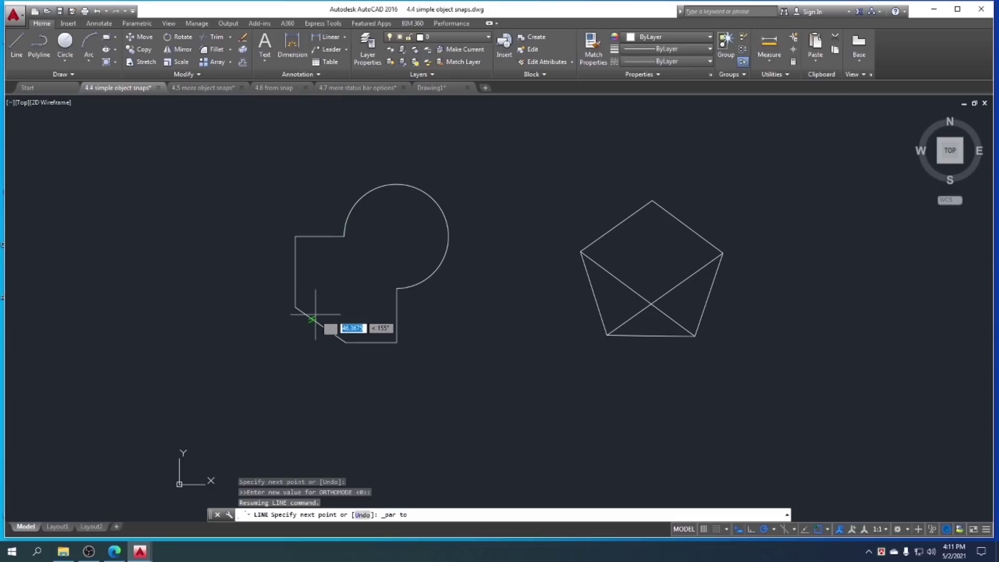
pyautogui.scroll(4, 316, 315)
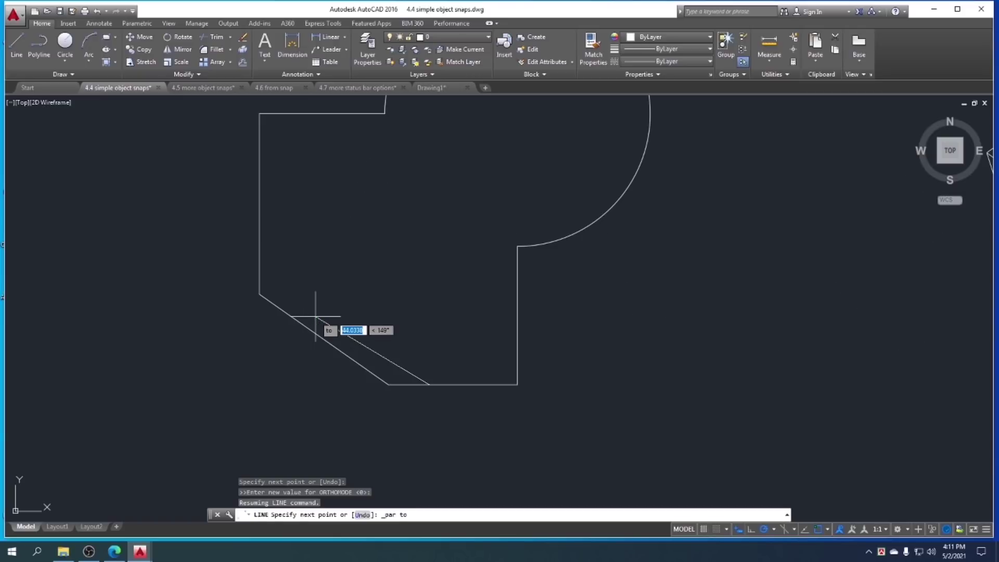
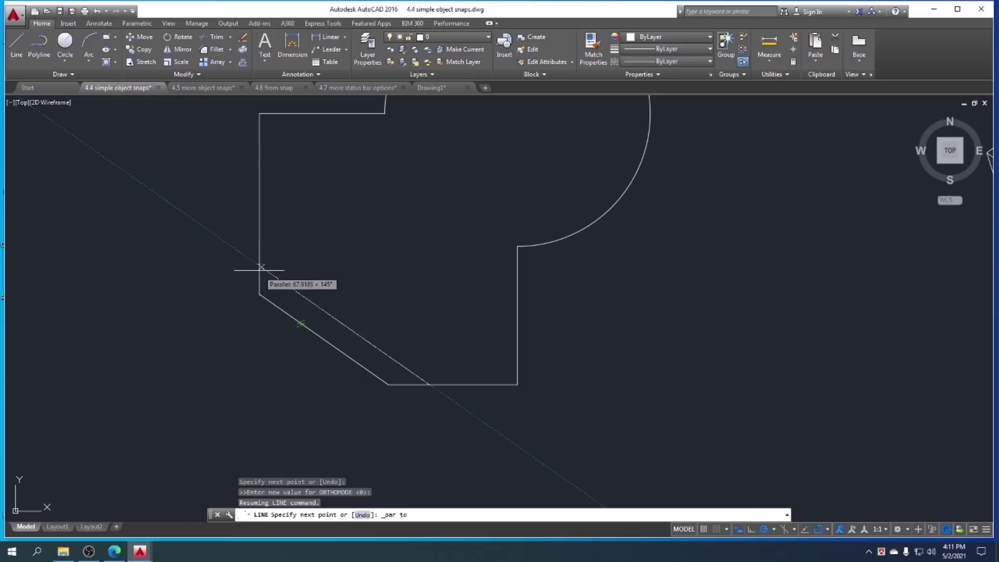
# Finish the parallel line, then limit object snaps to Endpoint, Midpoint, Center, Geometric Center, Quadrant, Intersection and Extension
pyautogui.click(259, 265)
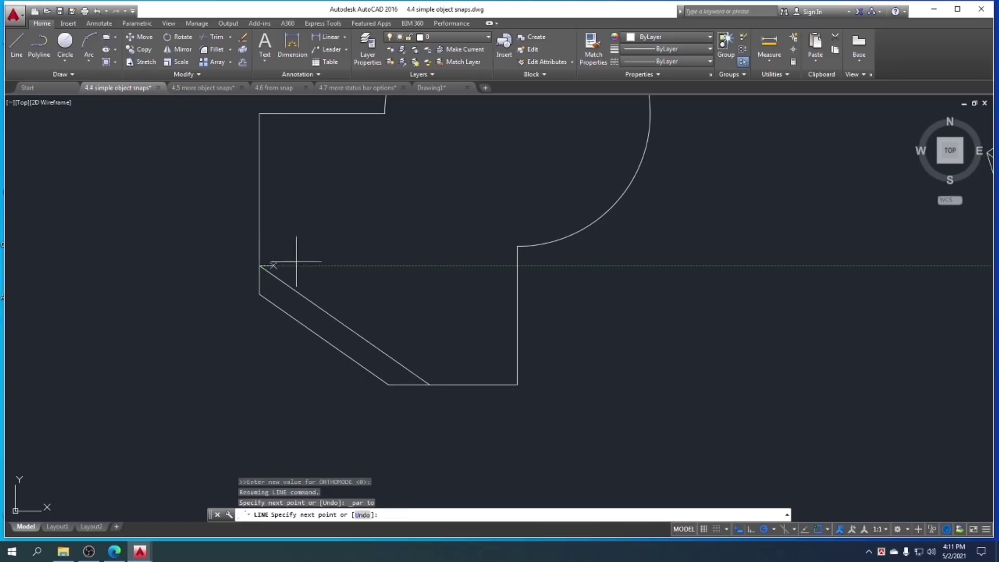
pyautogui.press('Escape')
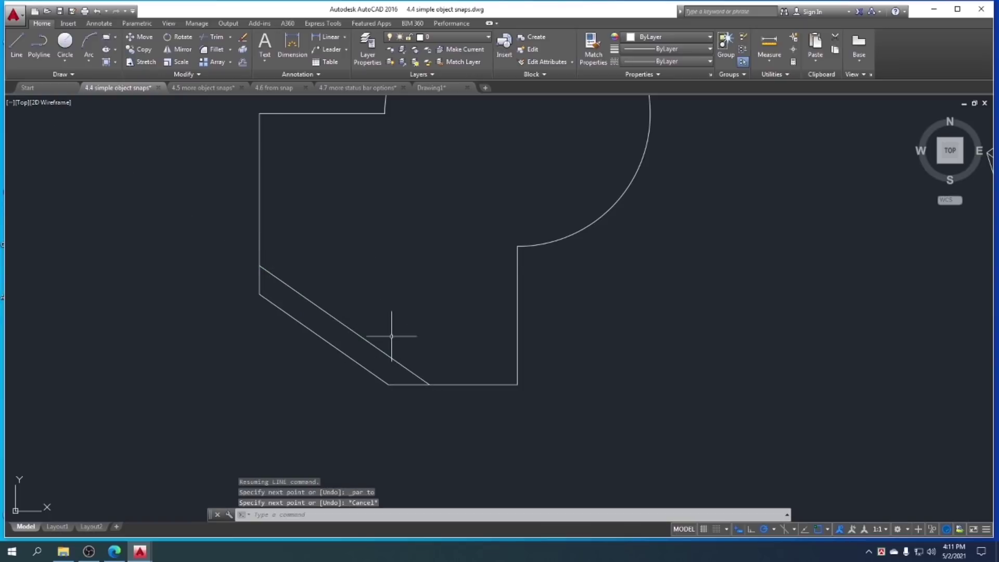
pyautogui.click(827, 528)
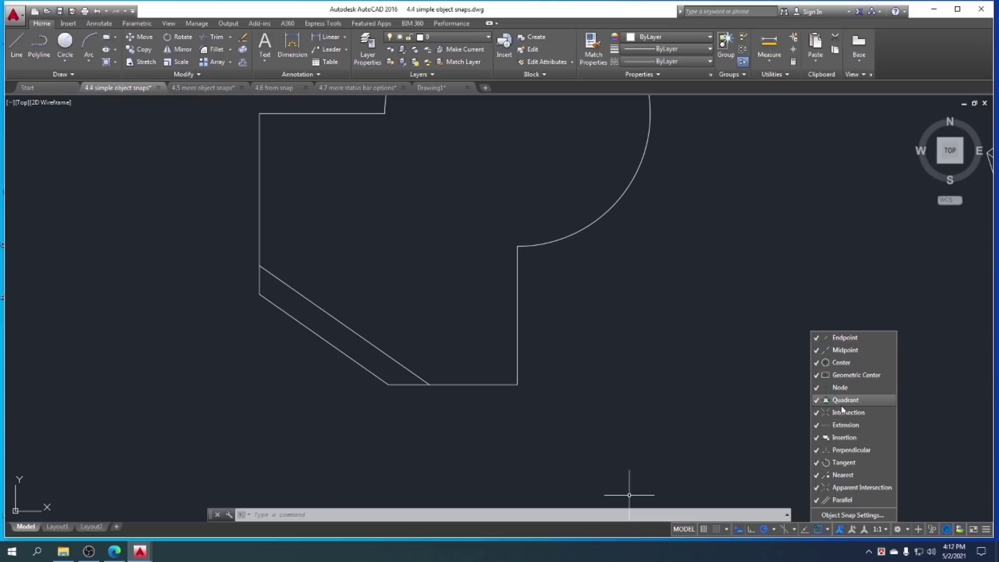
pyautogui.click(821, 503)
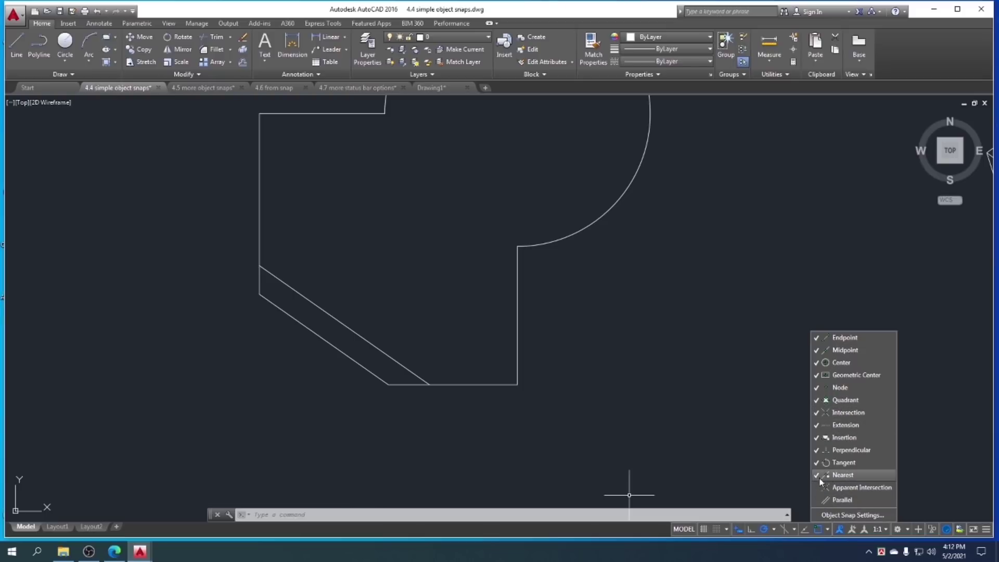
pyautogui.click(820, 475)
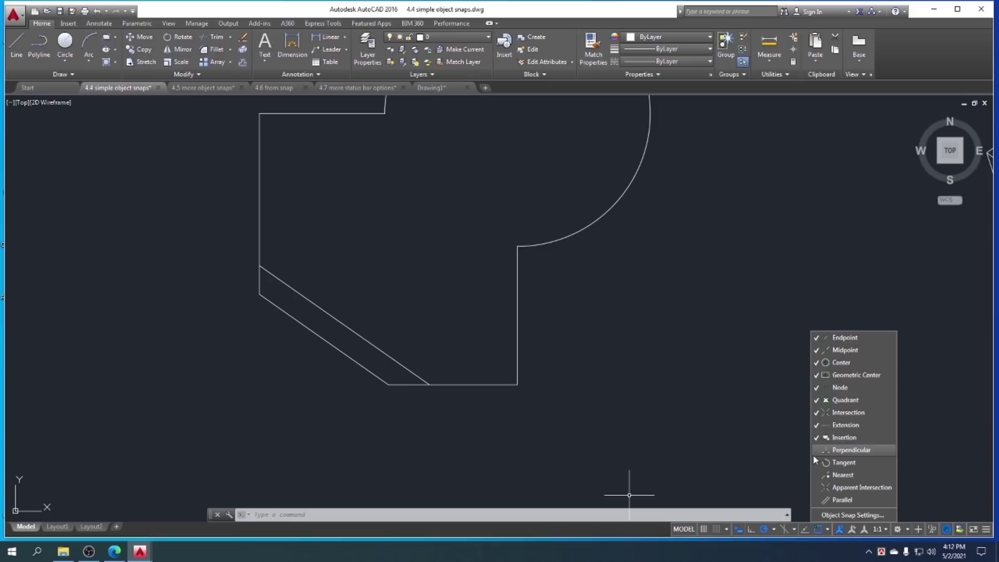
pyautogui.click(815, 449)
pyautogui.click(818, 440)
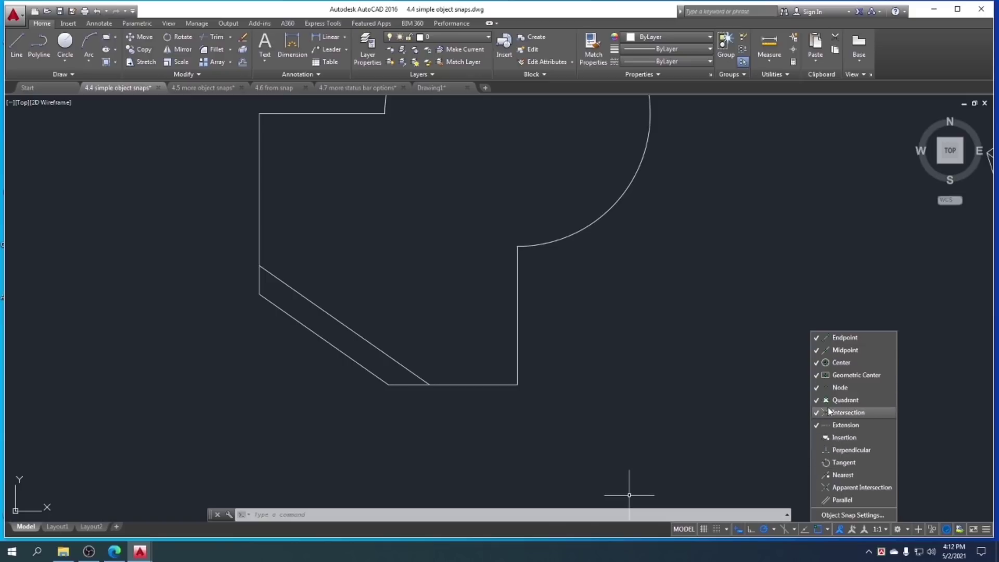
pyautogui.click(819, 389)
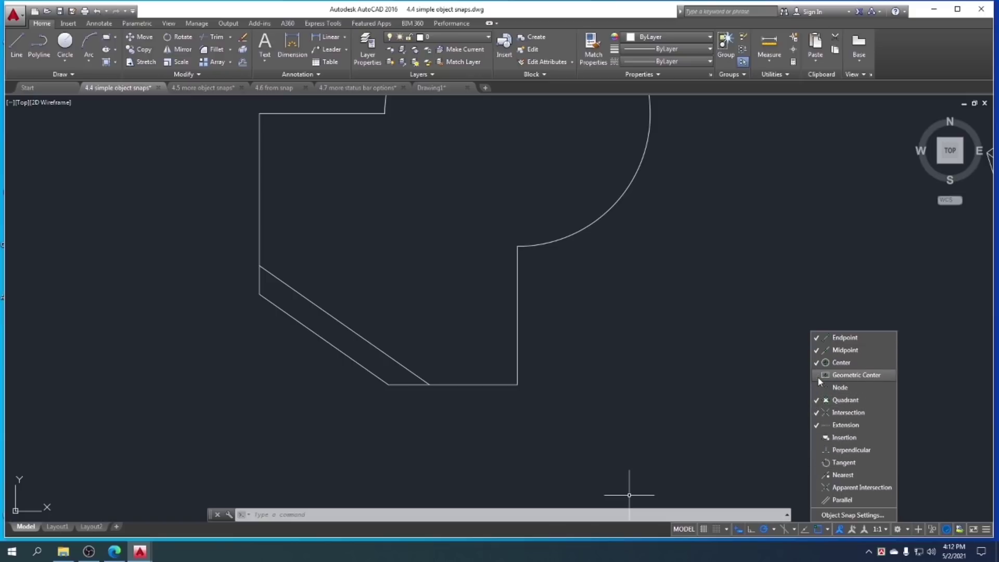
pyautogui.click(816, 376)
pyautogui.click(823, 375)
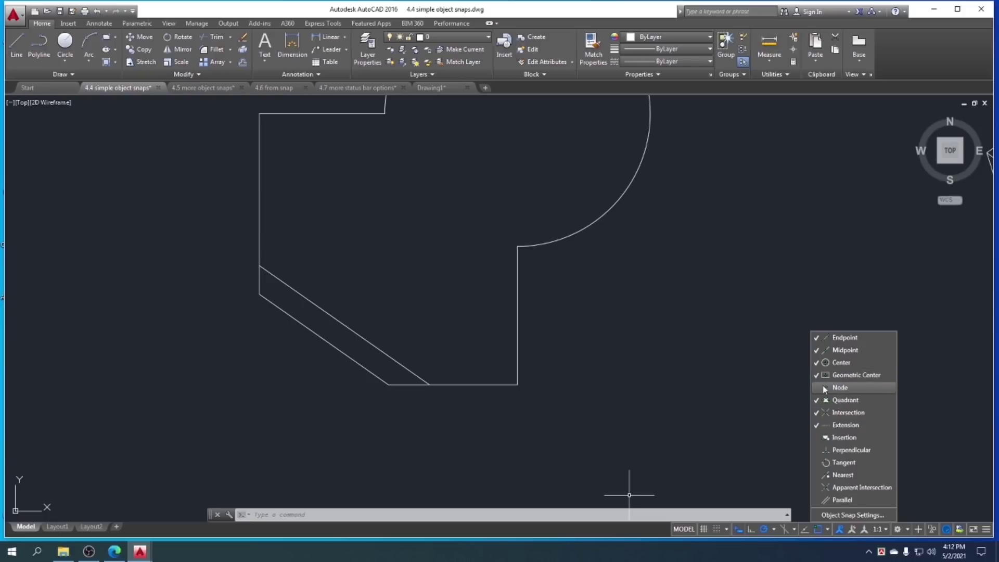
pyautogui.scroll(-5, 650, 370)
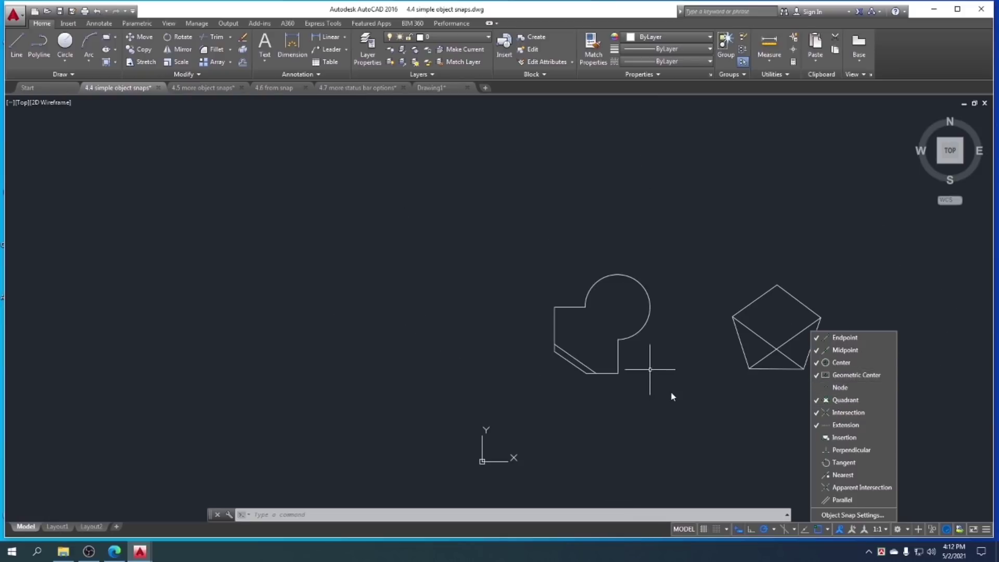
# Close the snap list, centre both shapes and select the pentagon with its diagonals
pyautogui.click(650, 409)
pyautogui.moveTo(731, 410); pyautogui.dragTo(624, 430, button='middle')
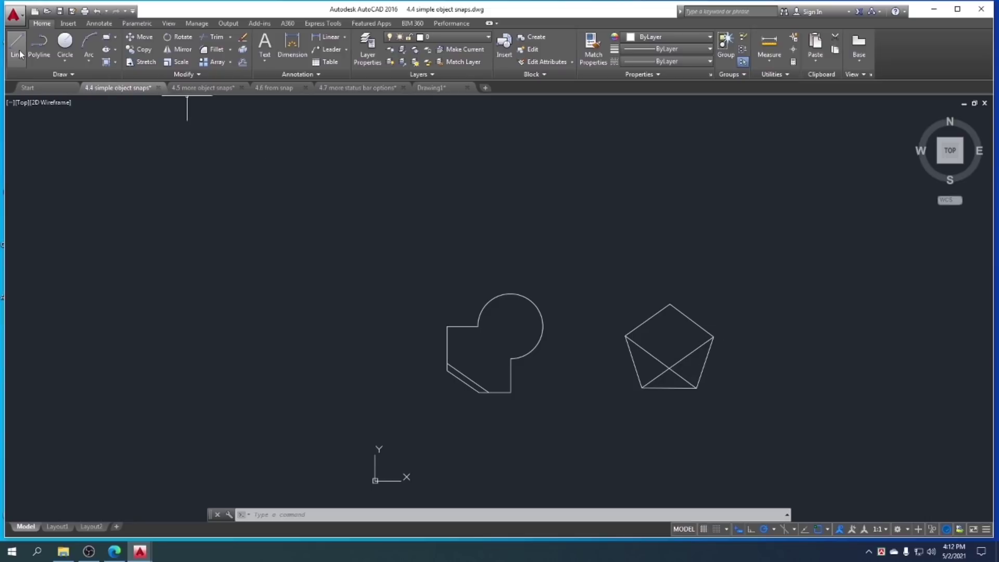
pyautogui.click(729, 428)
pyautogui.click(627, 278)
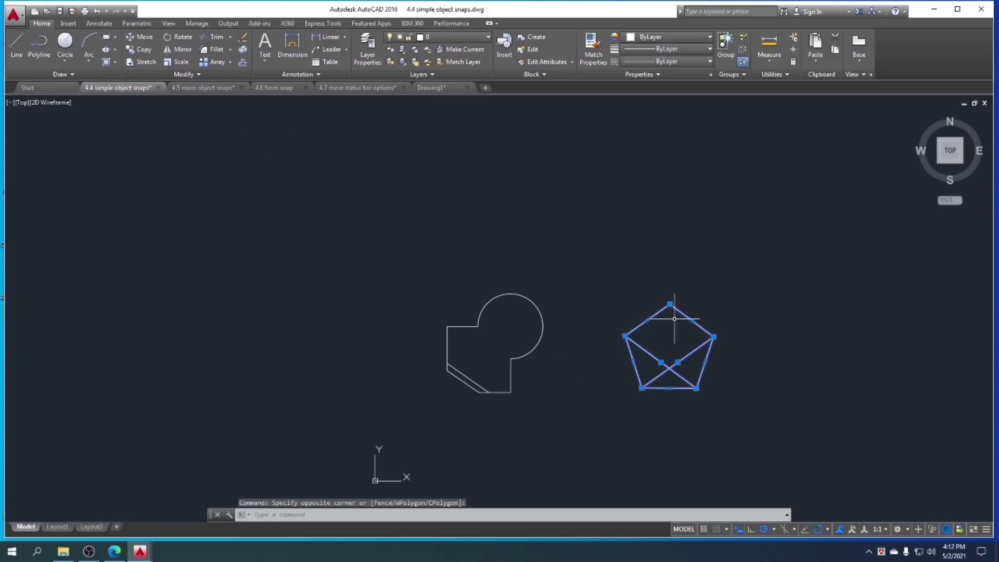
# Draw a trial line up and right from the pentagon's geometric centre
pyautogui.click(16, 46)
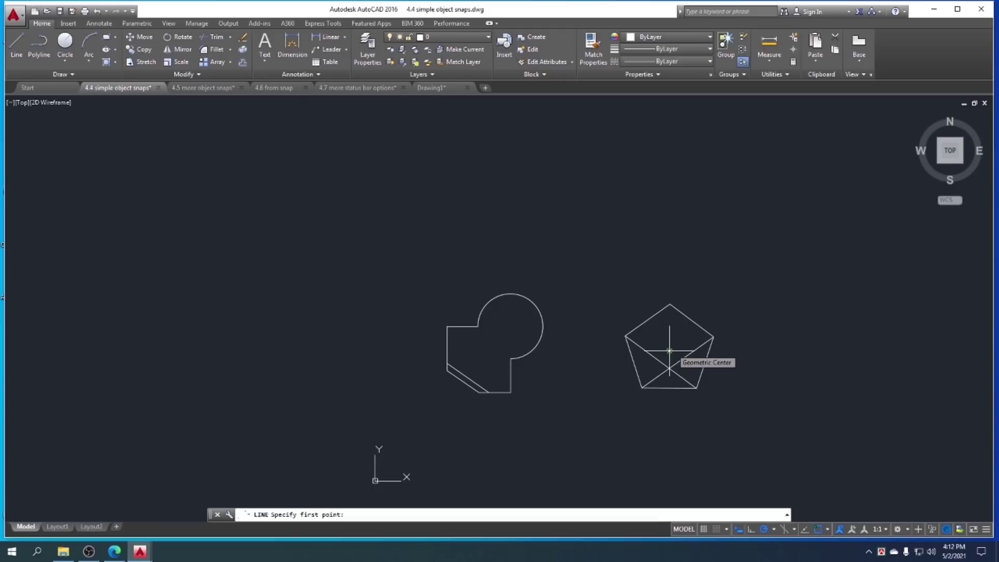
pyautogui.click(669, 351)
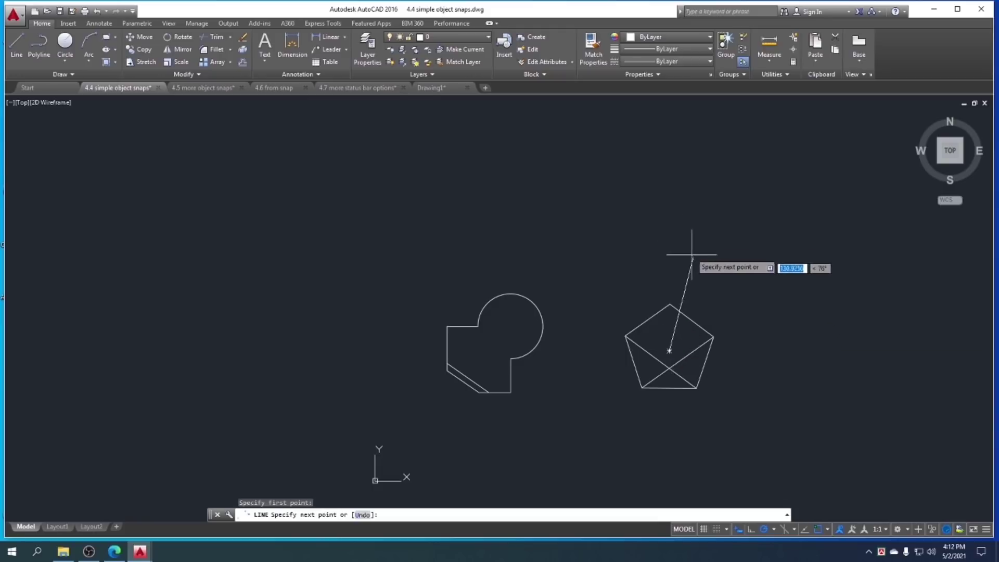
pyautogui.click(669, 243)
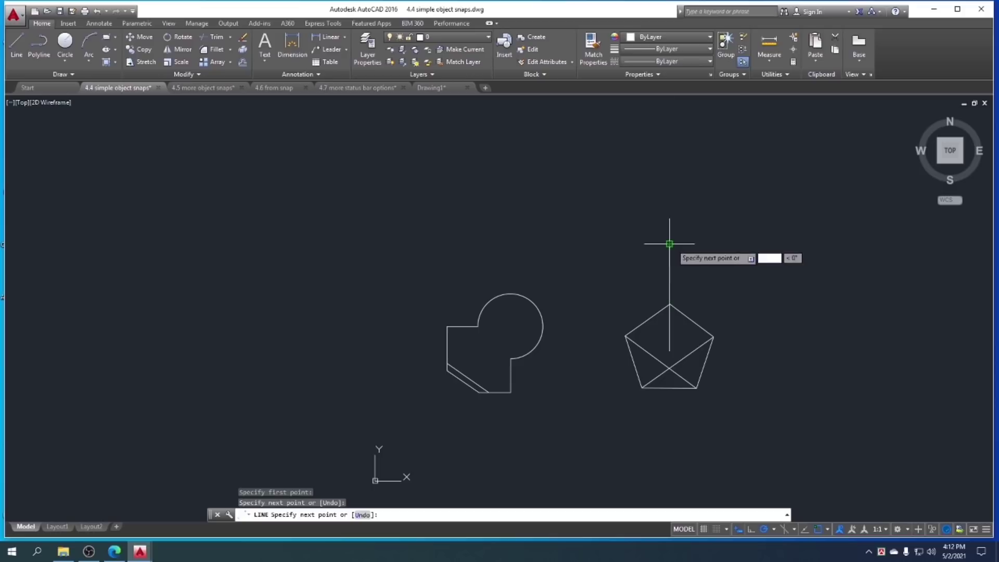
pyautogui.click(754, 245)
pyautogui.press('Escape')
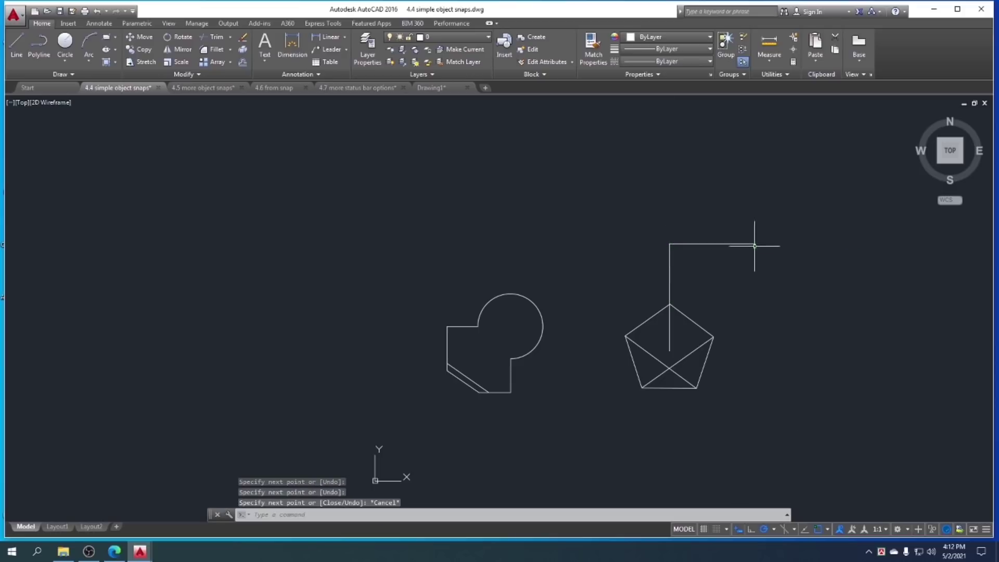
# Erase the two trial lines
pyautogui.click(745, 284)
pyautogui.click(652, 225)
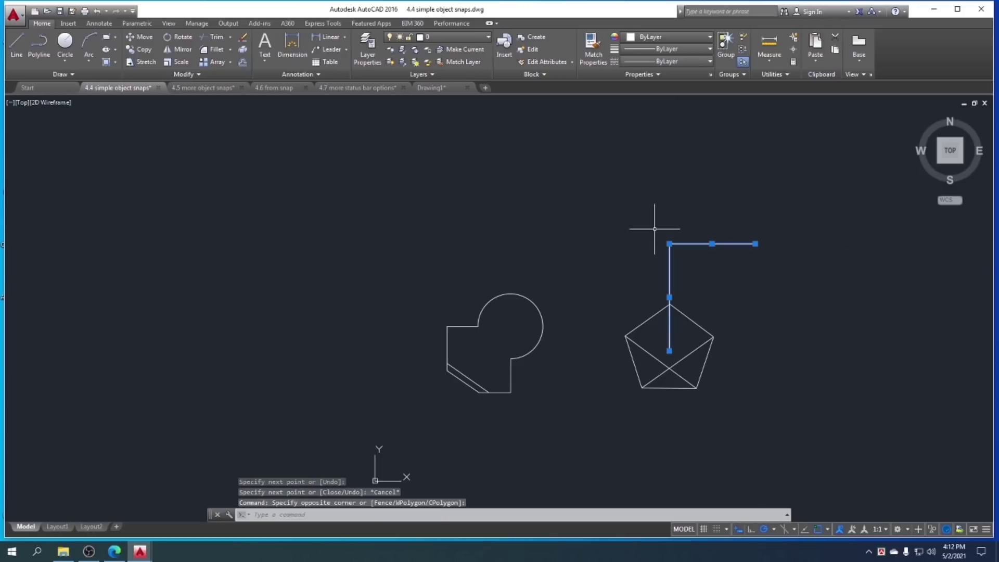
pyautogui.press('Delete')
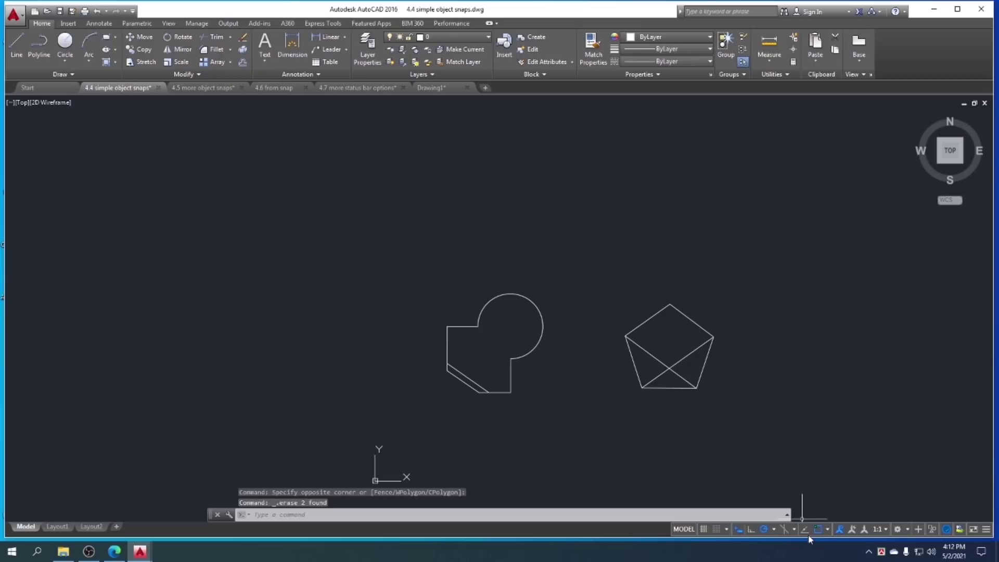
# Turn off Geometric Center snapping, leave Quadrant off, and close the snap list
pyautogui.click(827, 530)
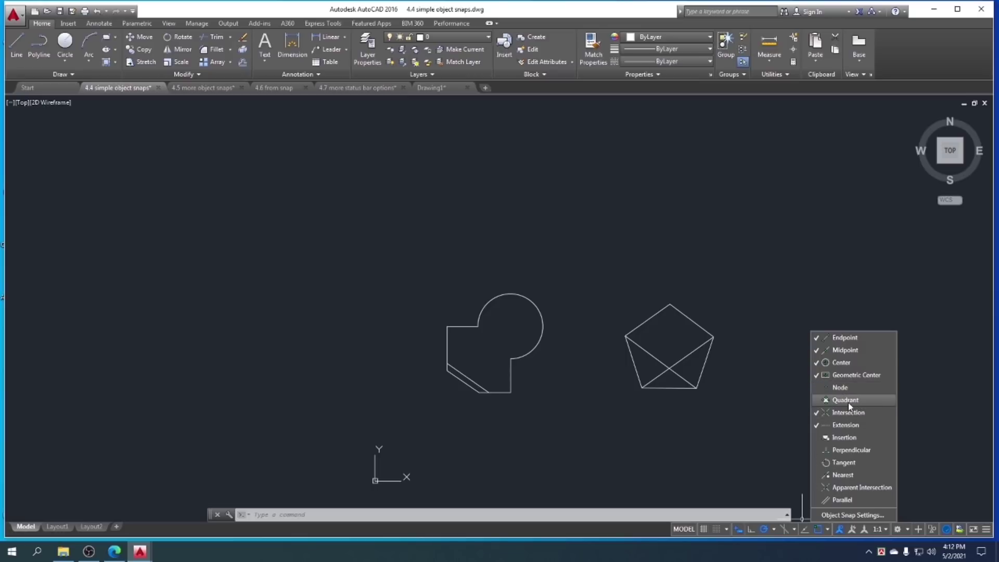
pyautogui.click(837, 377)
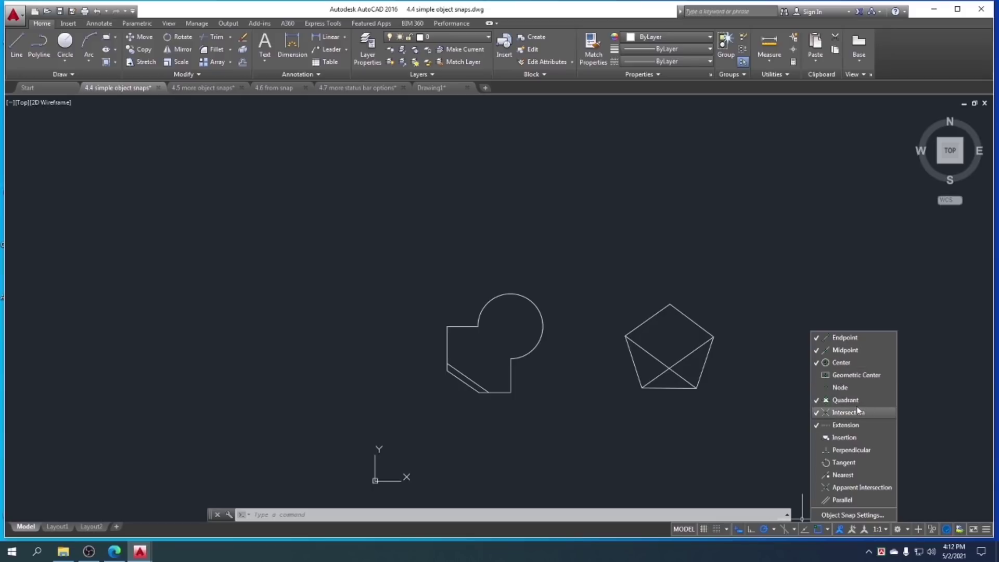
pyautogui.click(846, 399)
pyautogui.click(858, 401)
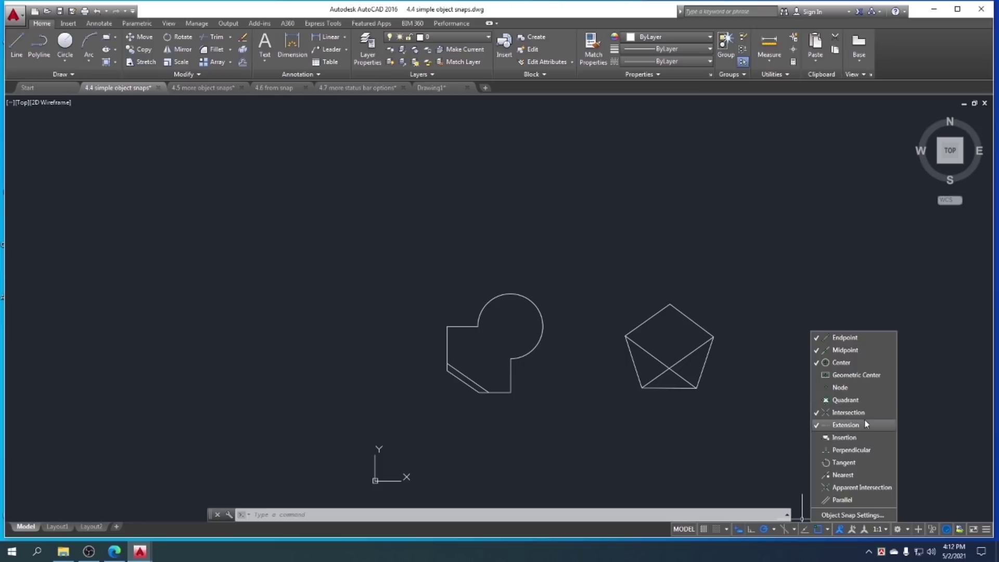
pyautogui.click(714, 431)
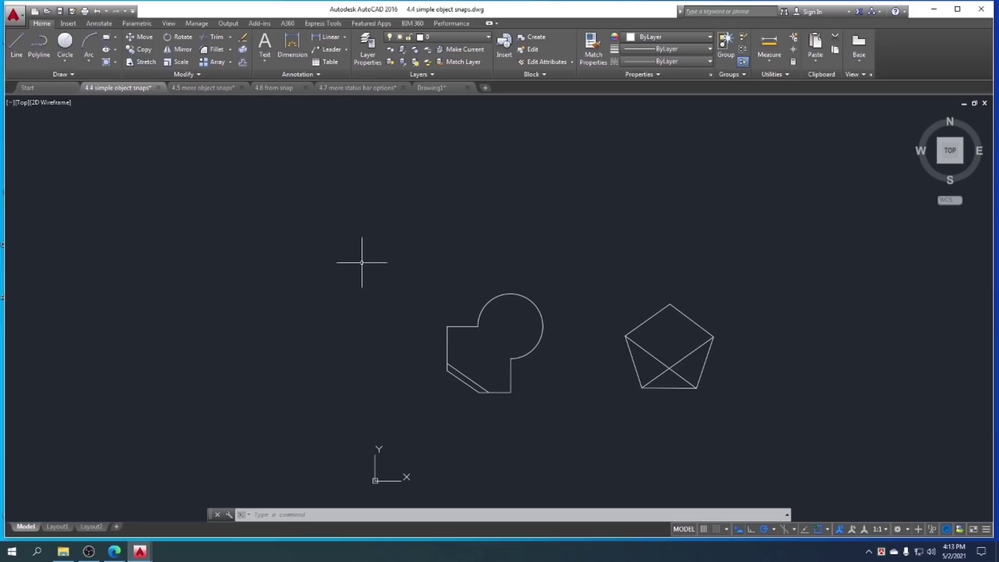
pyautogui.scroll(4, 659, 388)
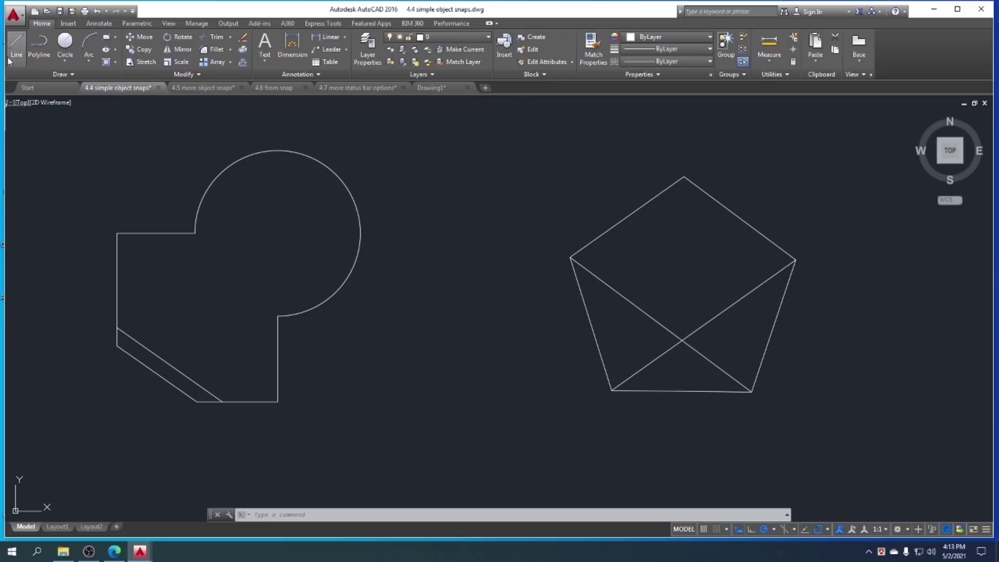
pyautogui.click(16, 44)
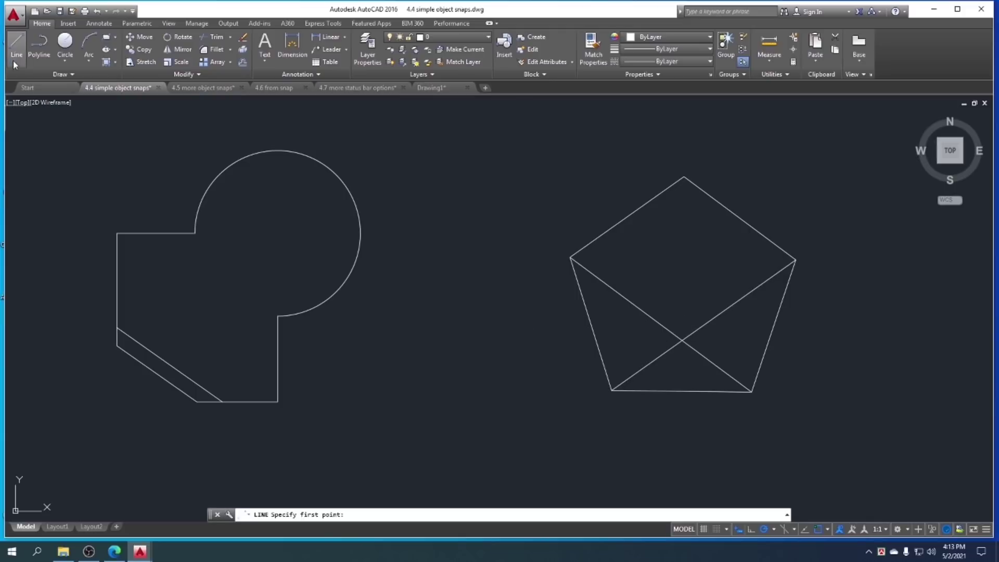
pyautogui.click(682, 341)
pyautogui.click(675, 264)
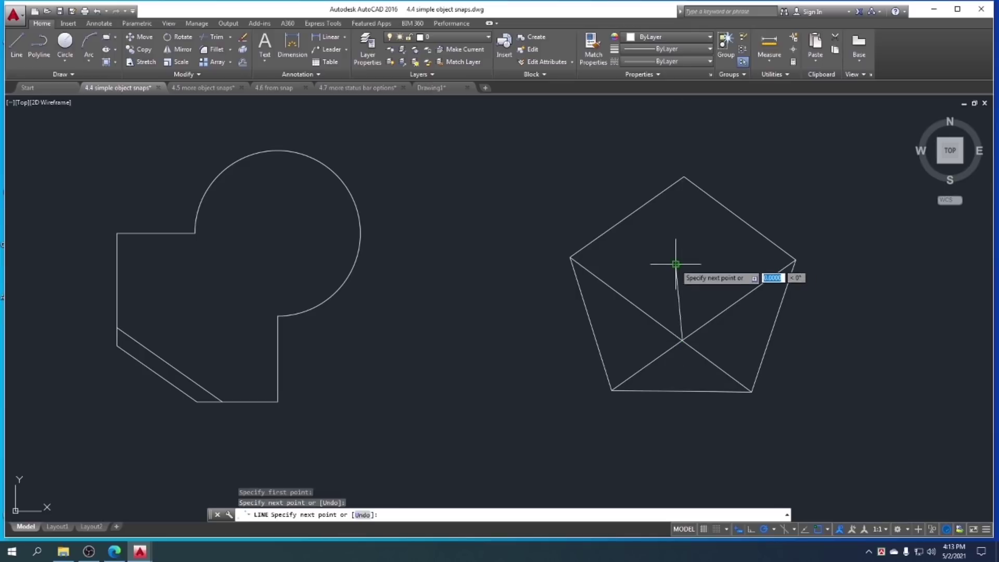
pyautogui.press('Escape')
pyautogui.click(689, 288)
pyautogui.click(663, 277)
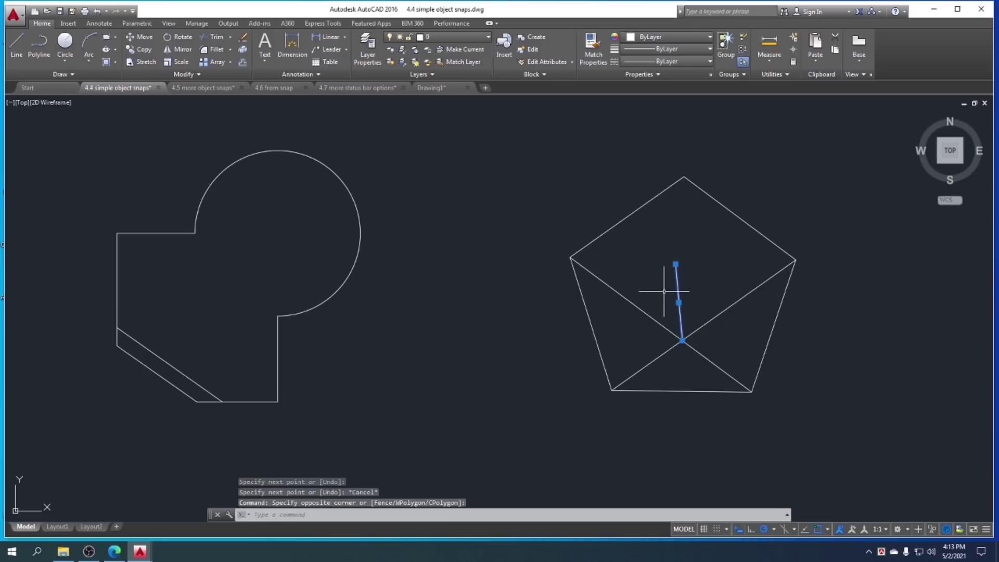
pyautogui.press('Delete')
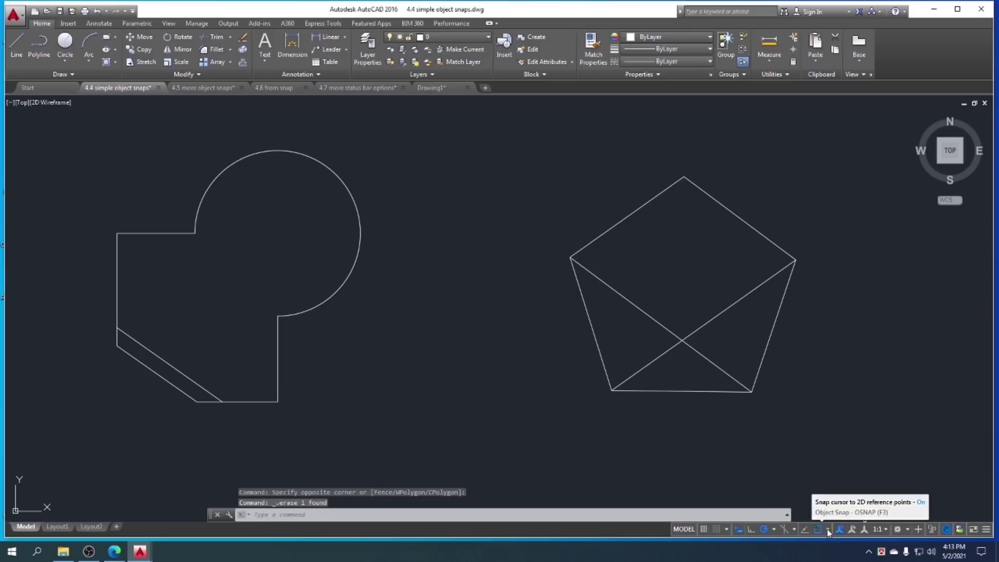
pyautogui.click(827, 530)
pyautogui.click(837, 418)
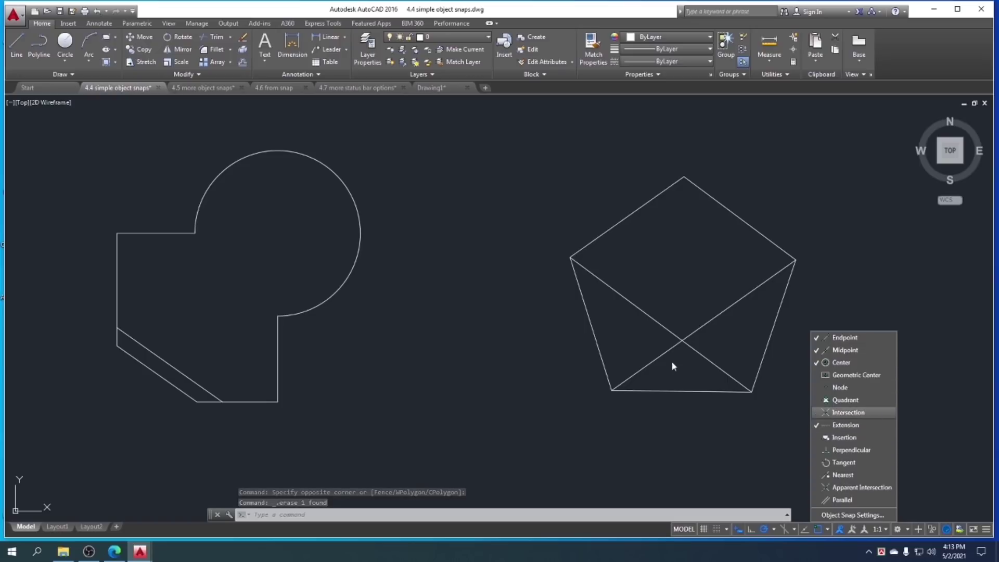
pyautogui.click(17, 44)
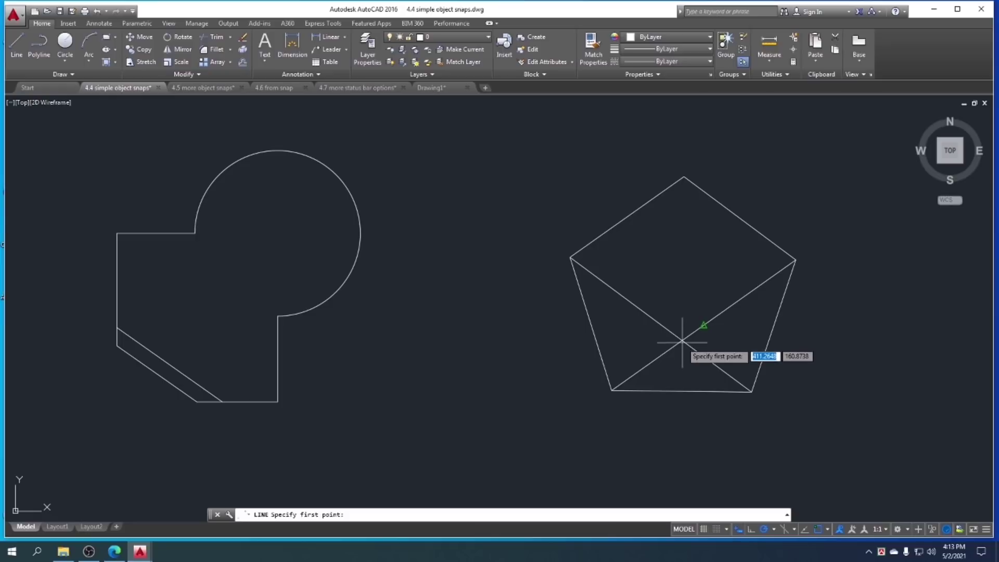
pyautogui.press('Escape')
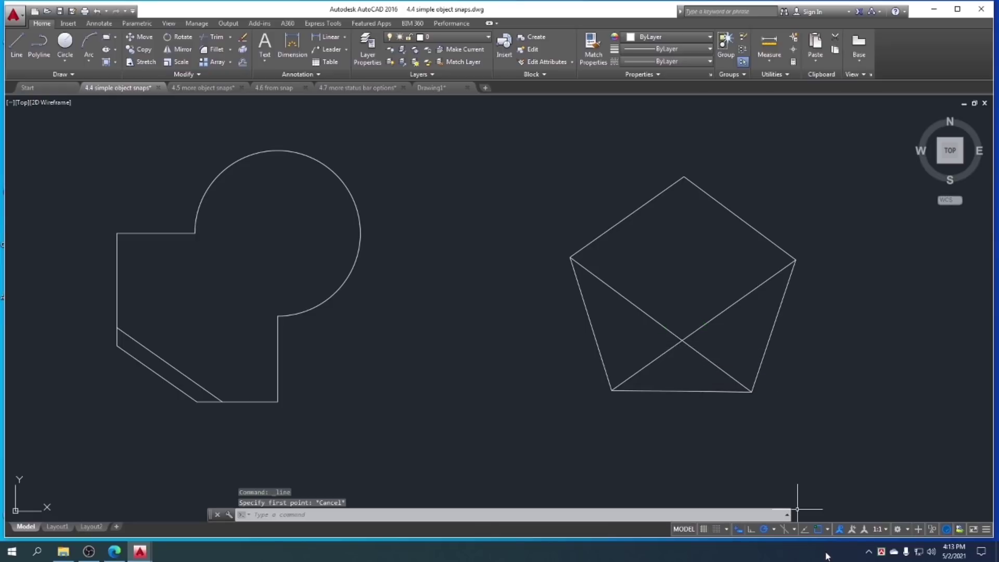
pyautogui.click(829, 530)
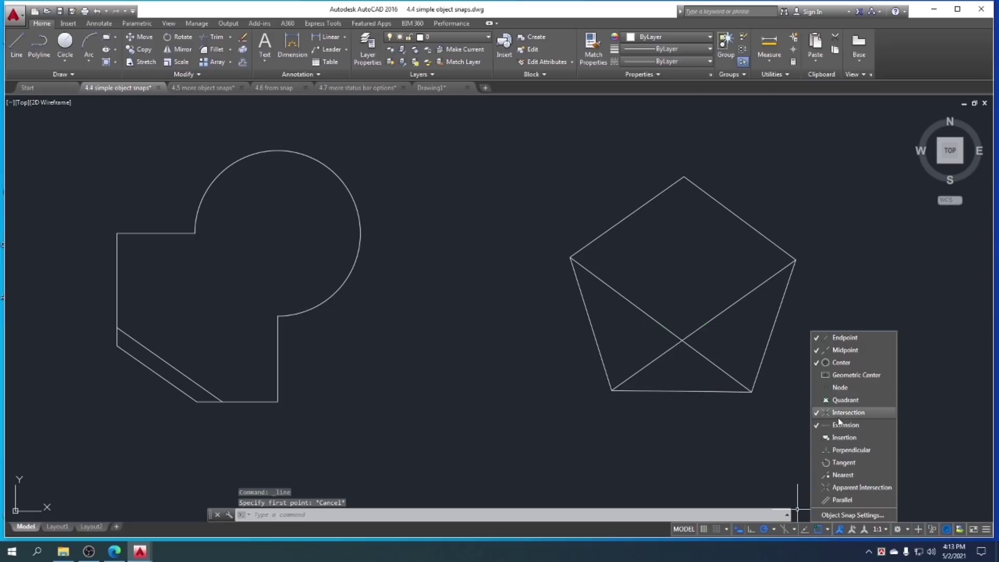
pyautogui.click(17, 44)
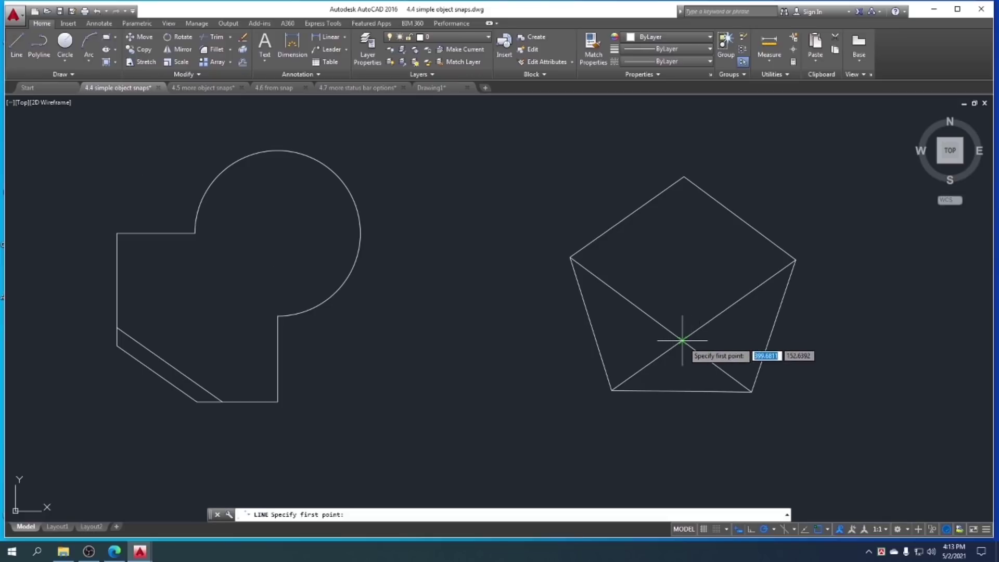
pyautogui.press('Escape')
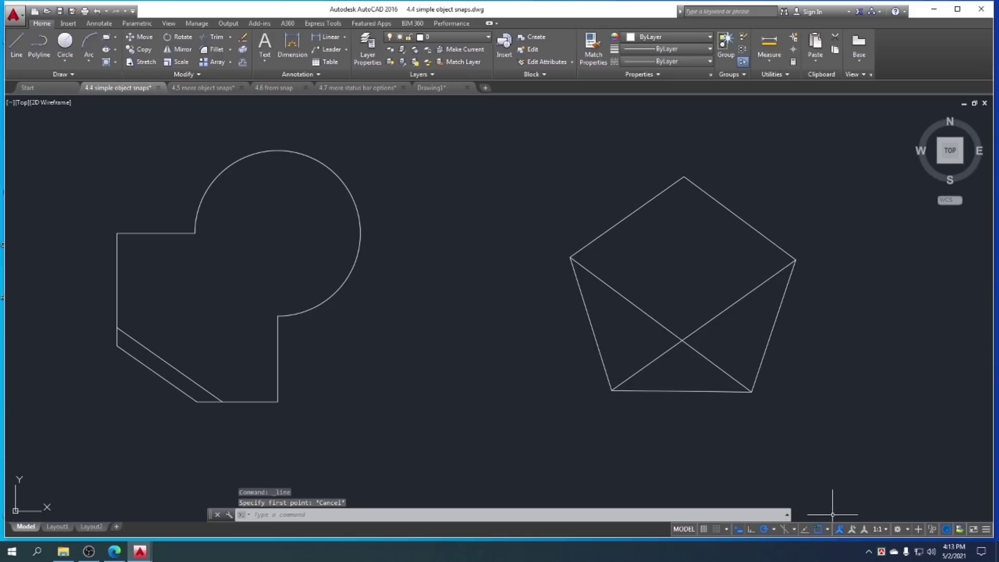
pyautogui.click(828, 529)
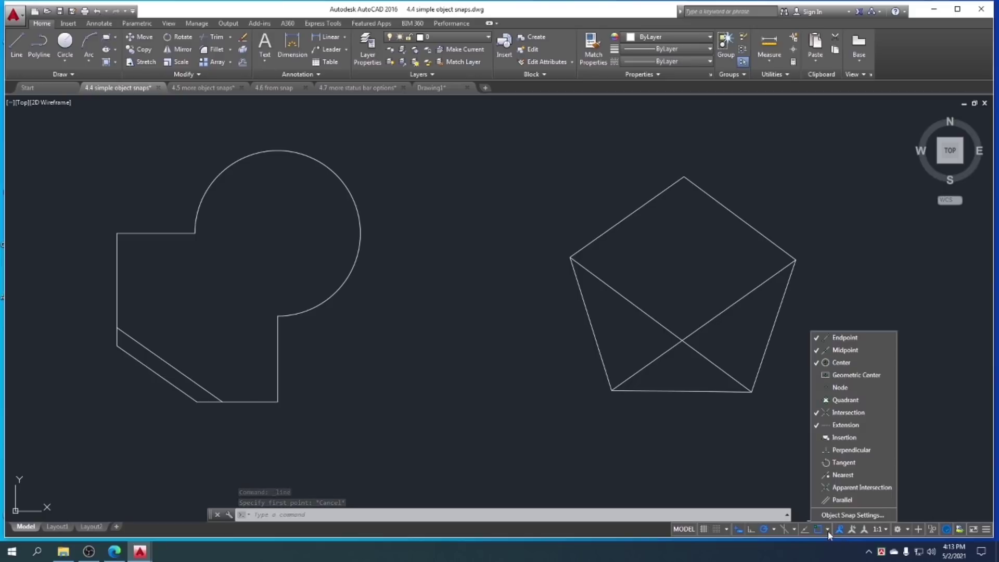
# Close the snap list, recentre the pentagon and start the Circle command
pyautogui.click(828, 531)
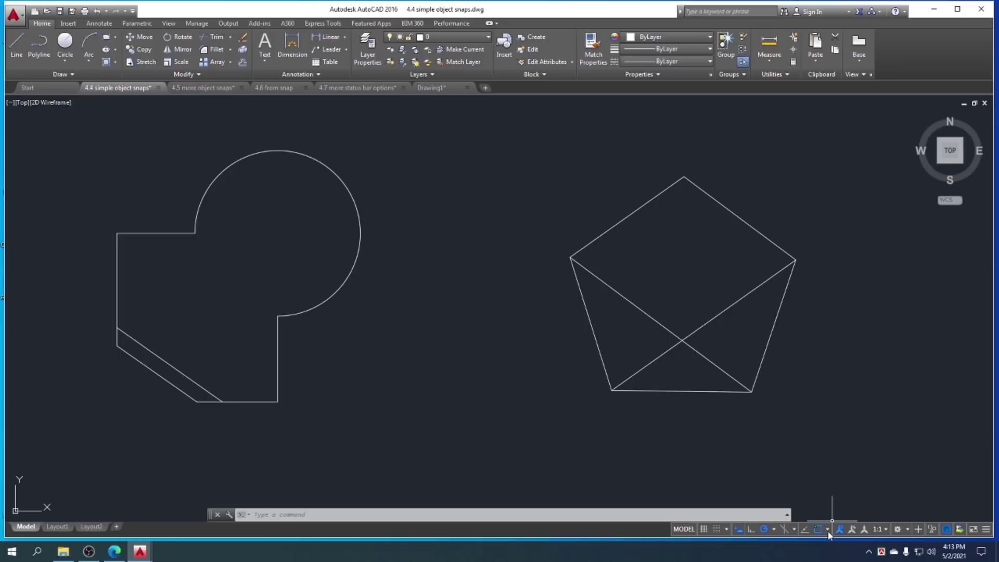
pyautogui.scroll(-2, 548, 358)
pyautogui.moveTo(483, 352); pyautogui.dragTo(498, 361, button='middle')
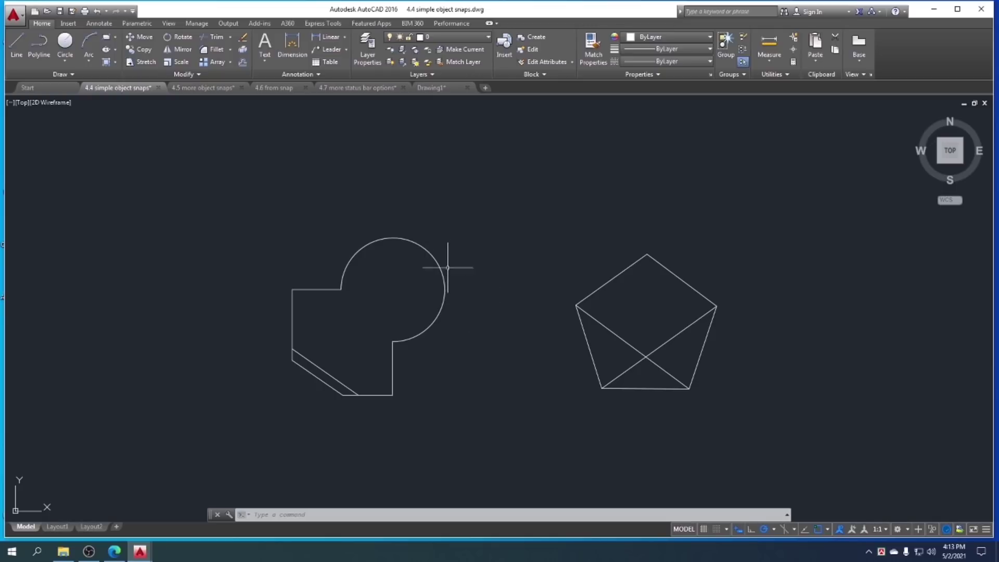
pyautogui.moveTo(674, 300); pyautogui.dragTo(543, 303, button='middle')
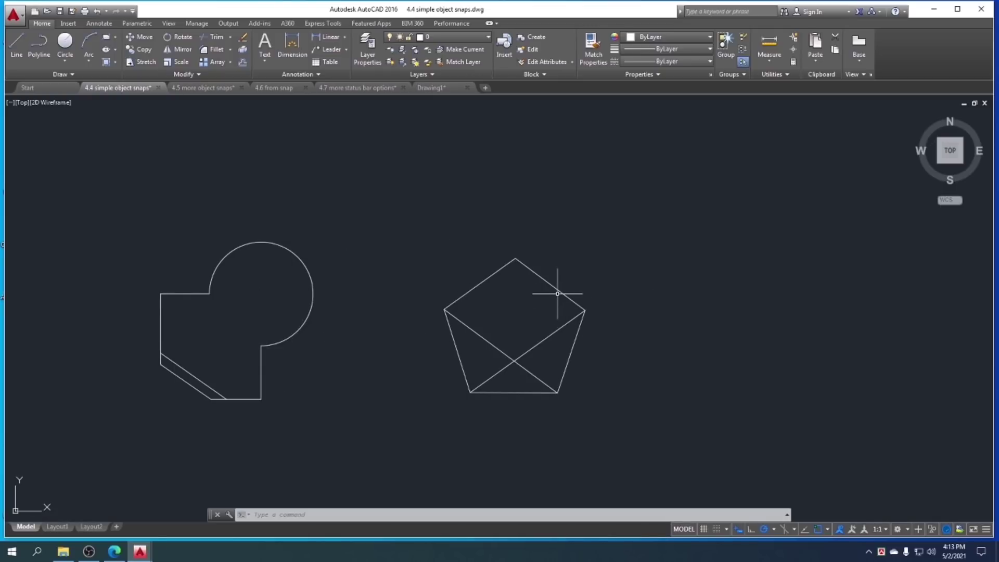
pyautogui.click(557, 289)
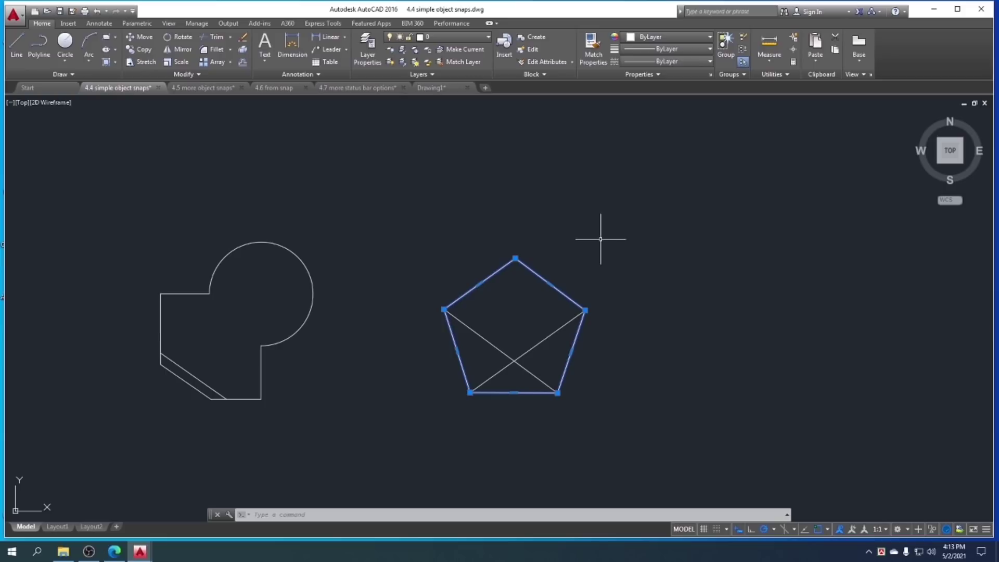
pyautogui.press('Escape')
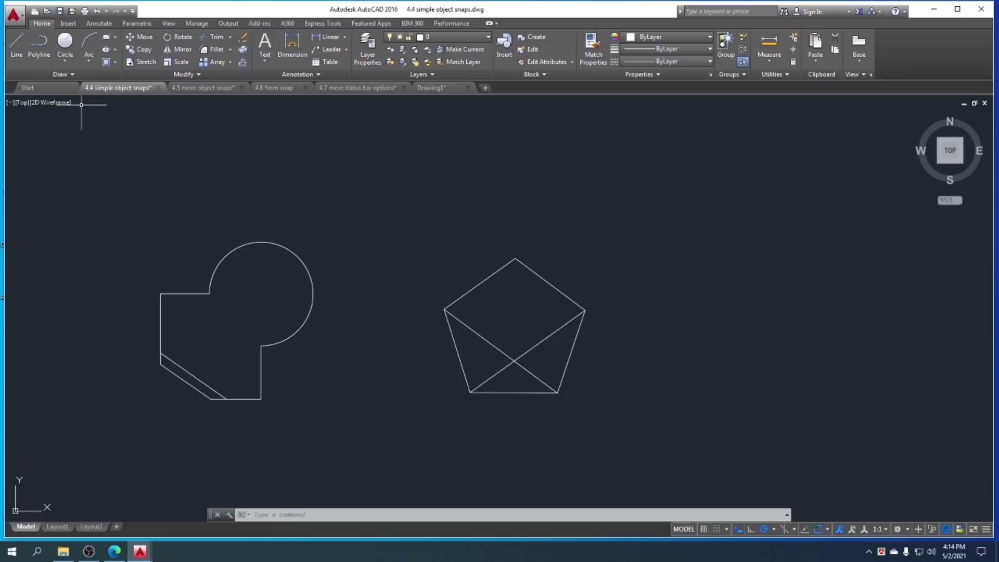
pyautogui.click(65, 41)
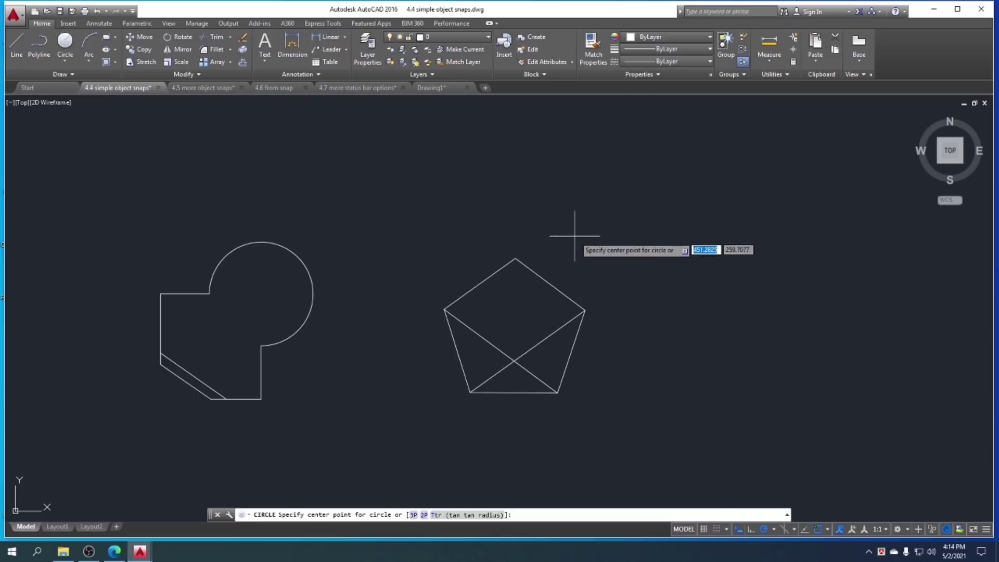
pyautogui.keyDown('shift'); pyautogui.rightClick(579, 258); pyautogui.keyUp('shift')
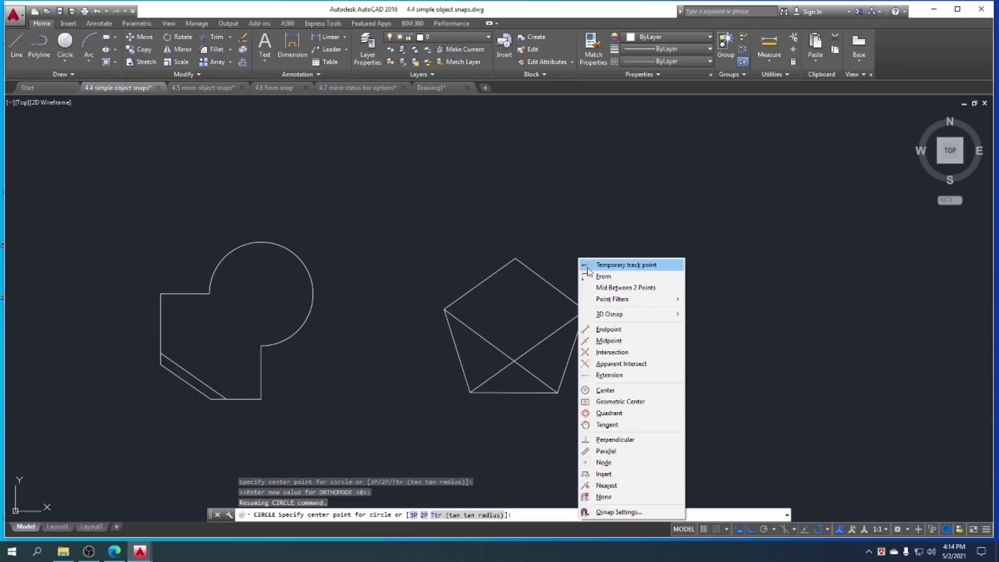
pyautogui.click(606, 281)
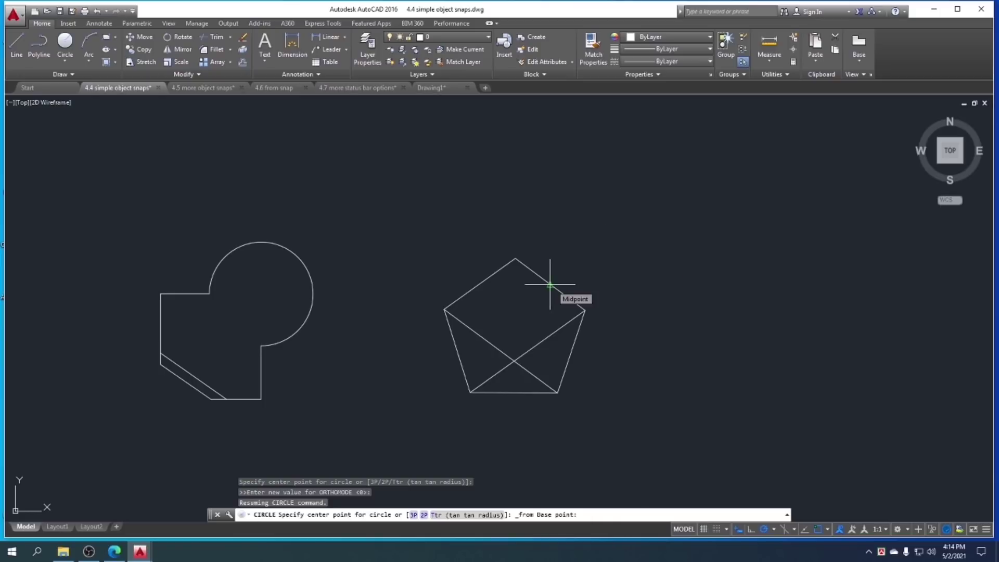
pyautogui.click(550, 284)
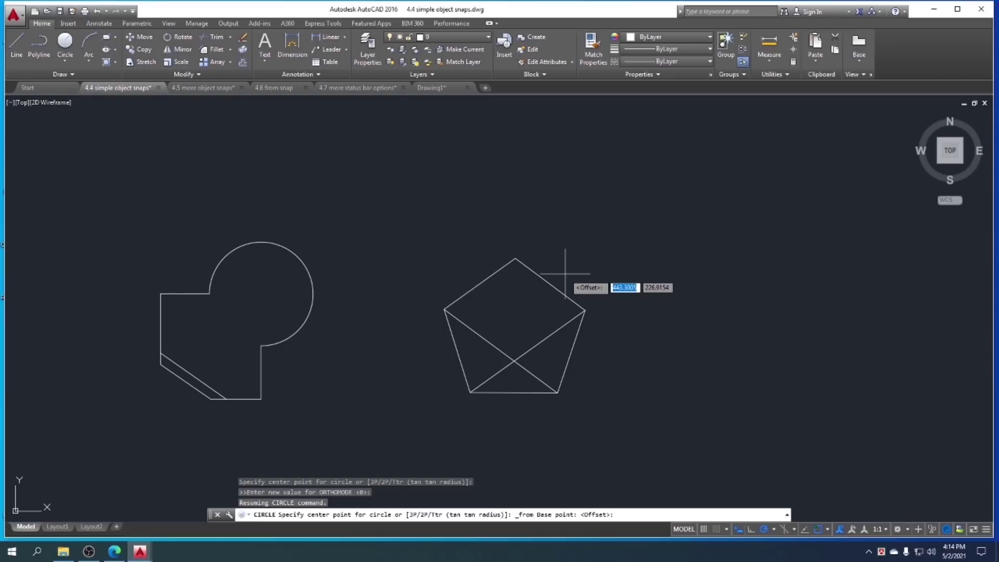
pyautogui.write('@10')
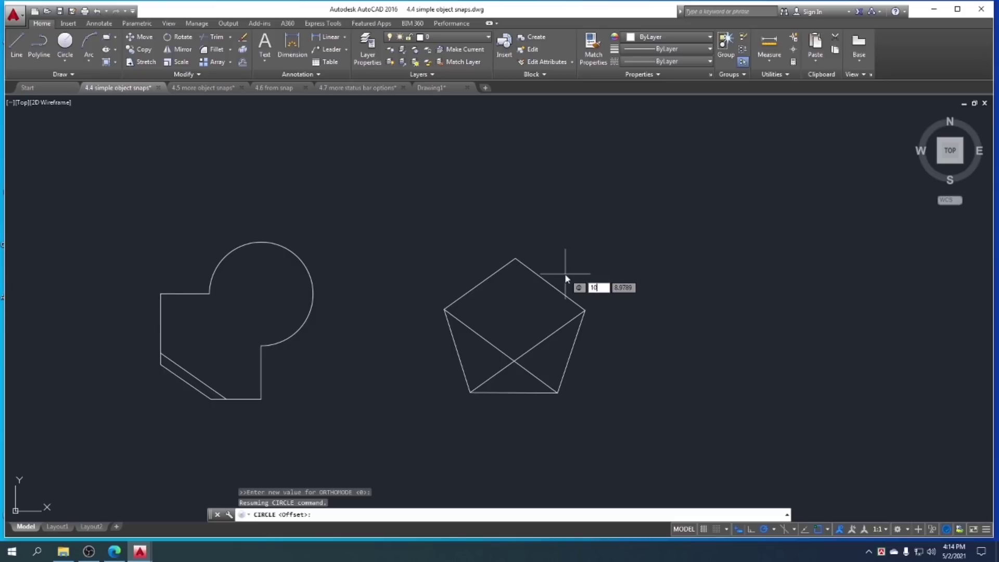
pyautogui.write('<30')
pyautogui.press('Return')
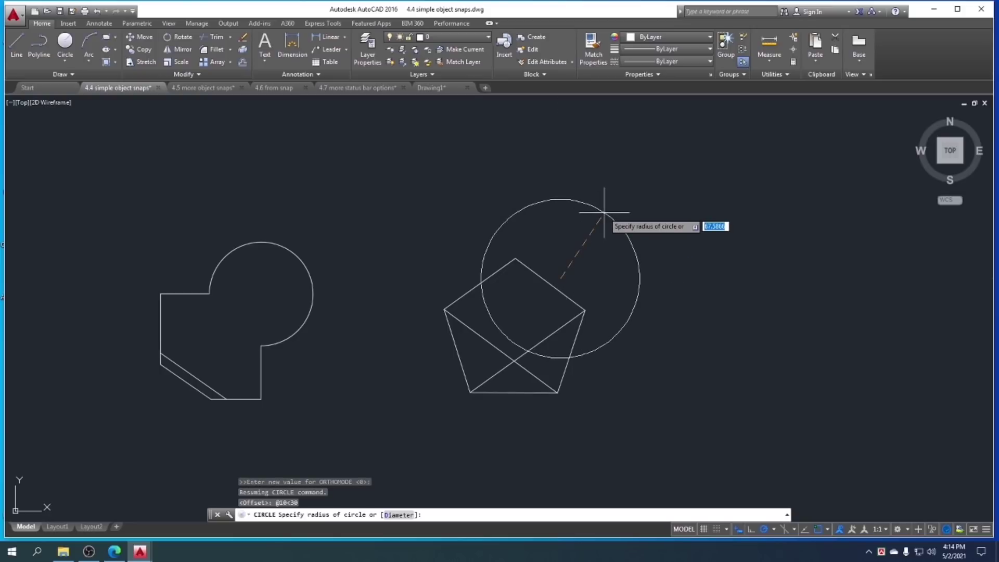
pyautogui.scroll(4, 585, 251)
pyautogui.scroll(3, 580, 265)
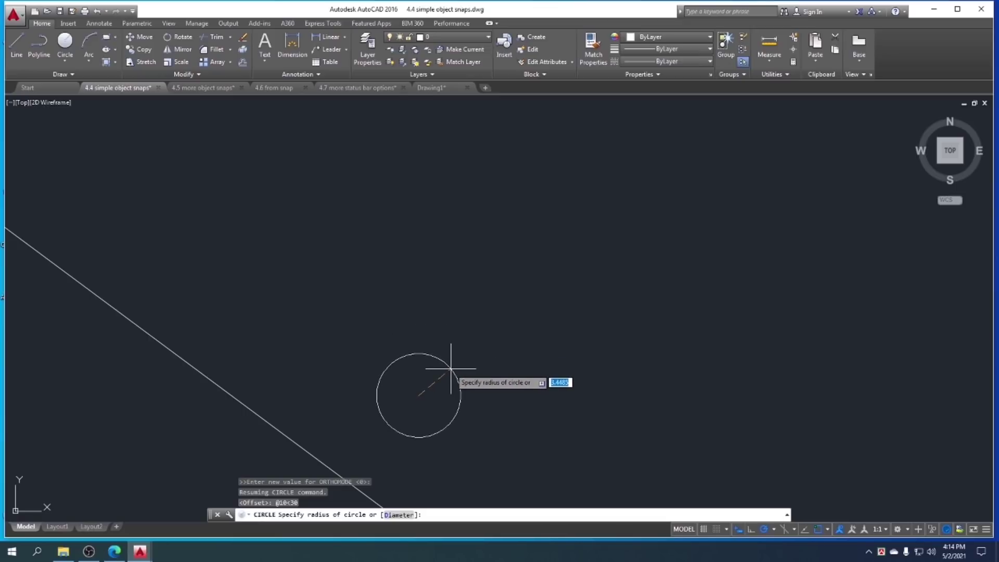
pyautogui.click(450, 369)
pyautogui.moveTo(543, 290); pyautogui.dragTo(609, 208, button='middle')
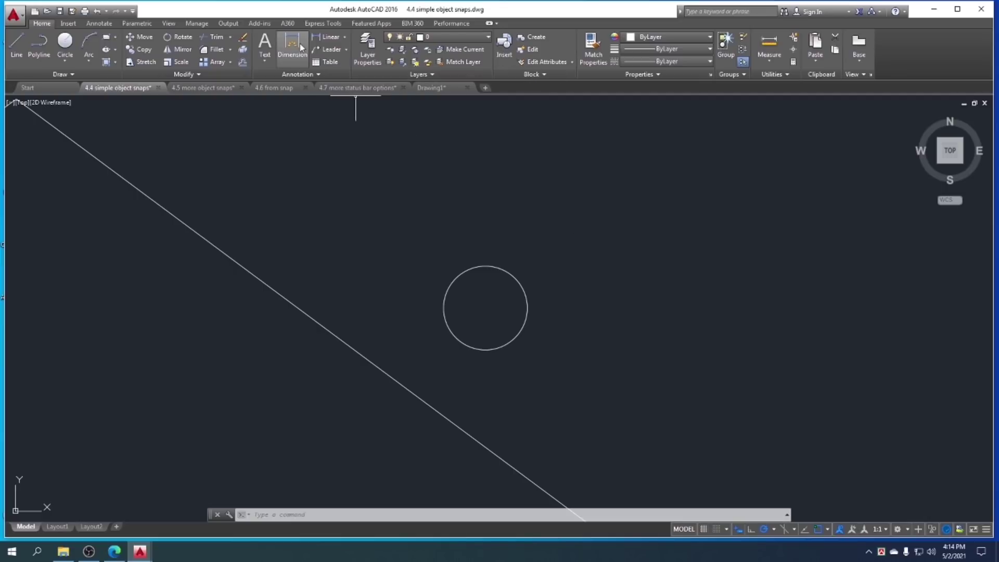
# Draw a line from the circle's centre to the pentagon edge midpoint
pyautogui.click(16, 47)
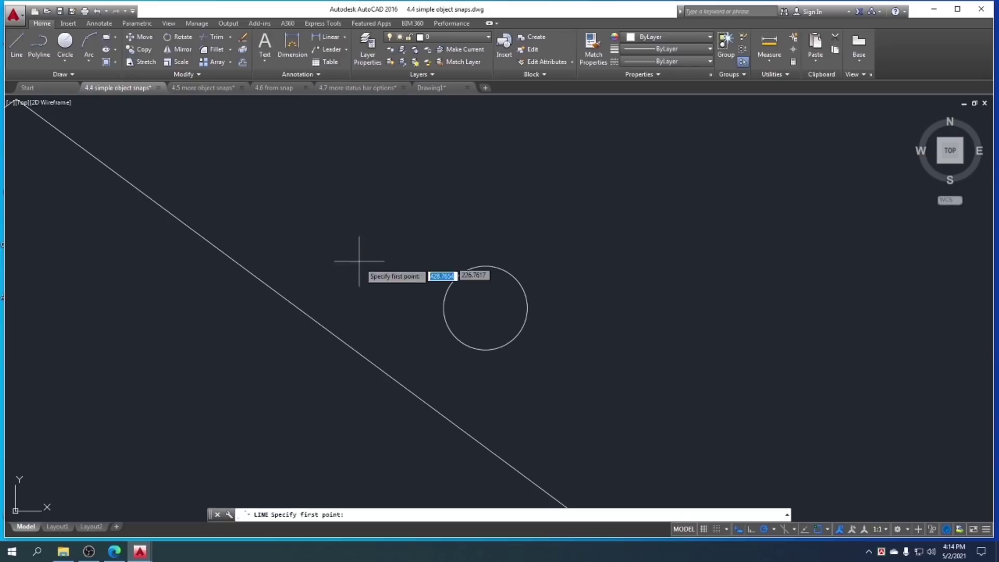
pyautogui.click(485, 299)
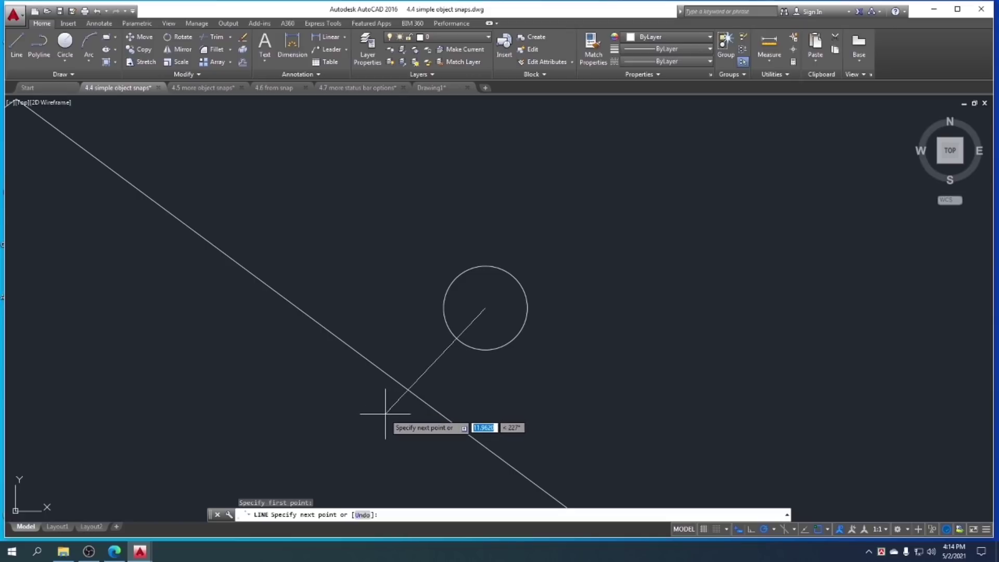
pyautogui.click(380, 369)
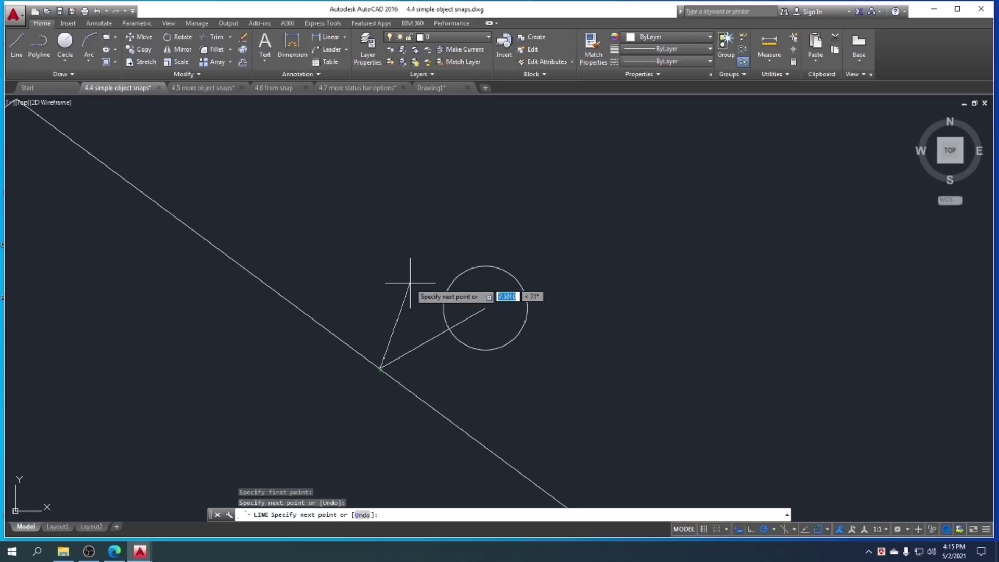
pyautogui.press('Escape')
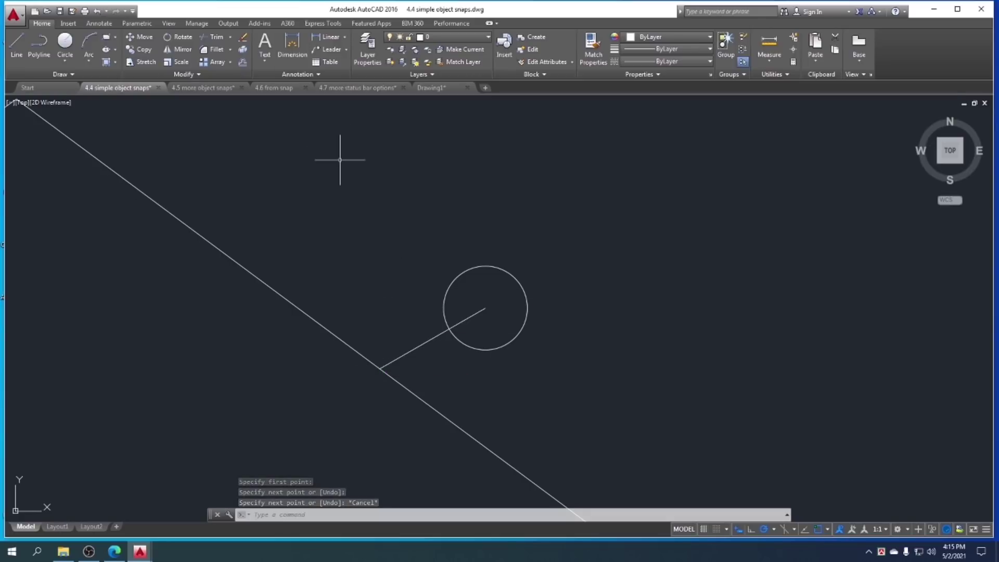
pyautogui.write('DI')
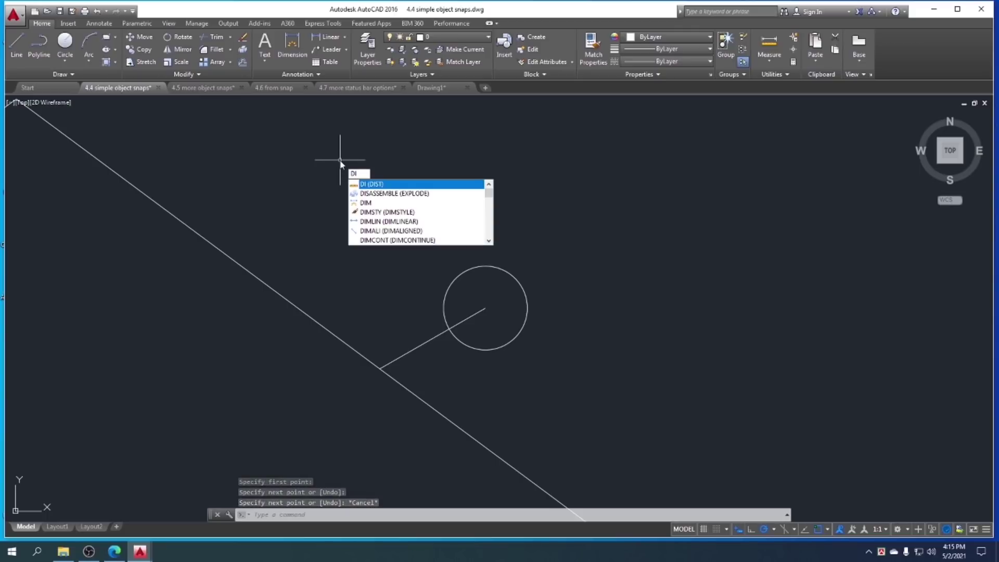
# Measure the short line with DIST, confirming 10.0000 units at 30°
pyautogui.press('Return')
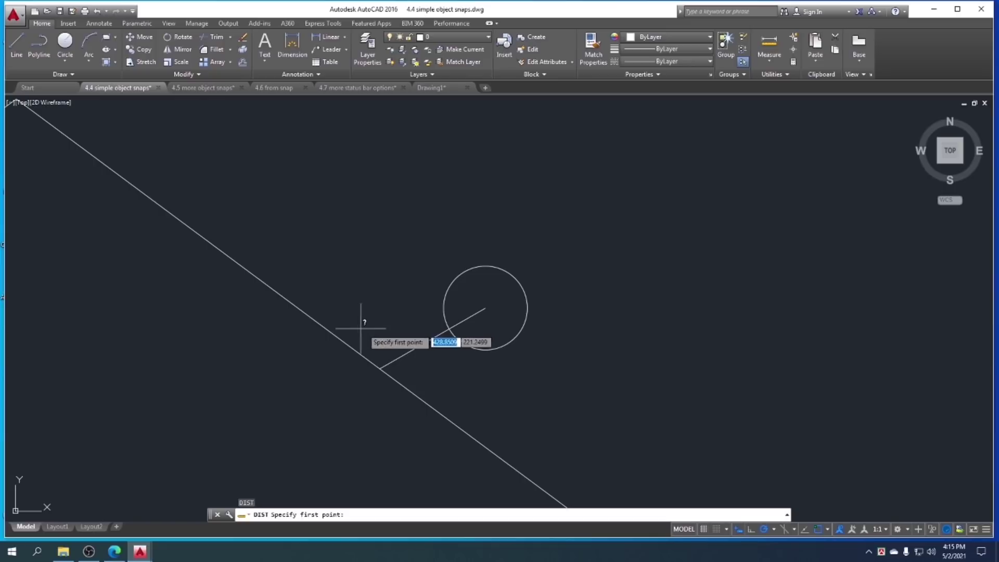
pyautogui.click(381, 369)
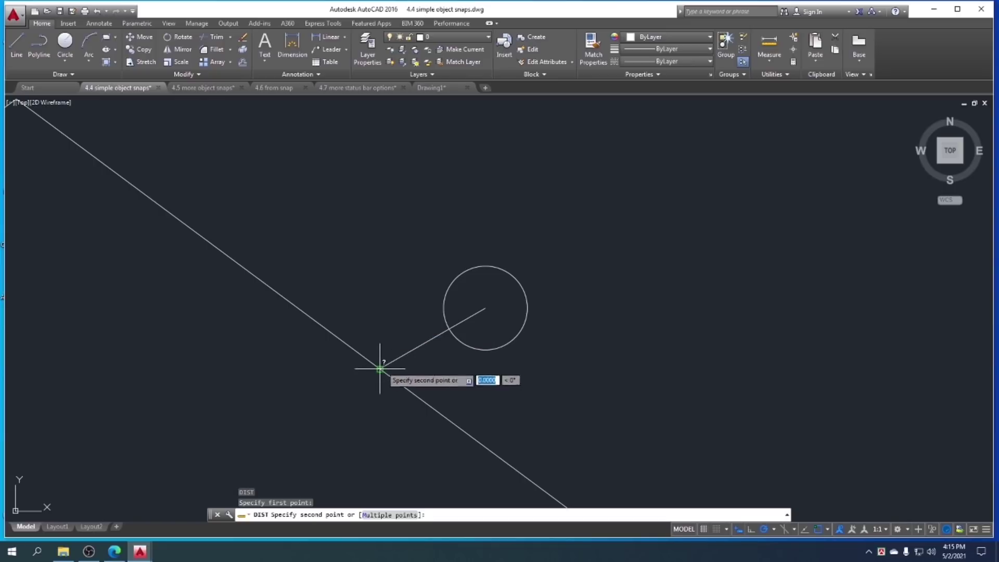
pyautogui.click(484, 308)
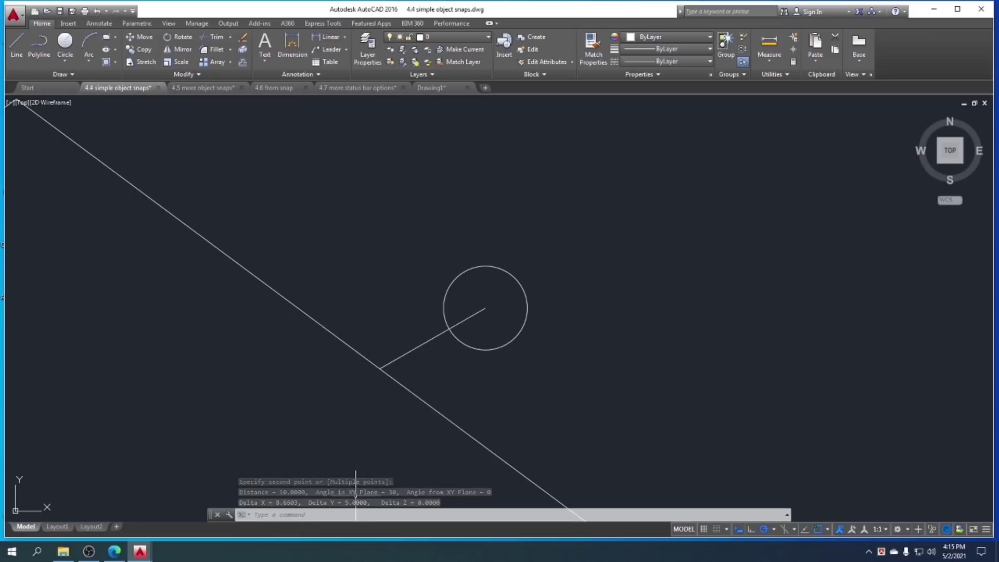
pyautogui.click(266, 513)
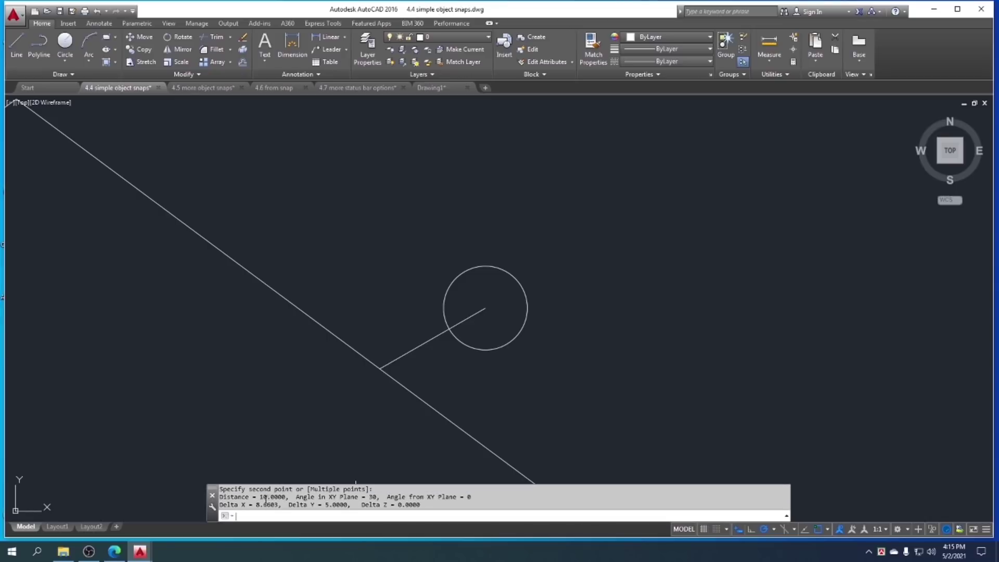
pyautogui.moveTo(283, 498); pyautogui.dragTo(268, 497)
pyautogui.moveTo(373, 496); pyautogui.dragTo(376, 496)
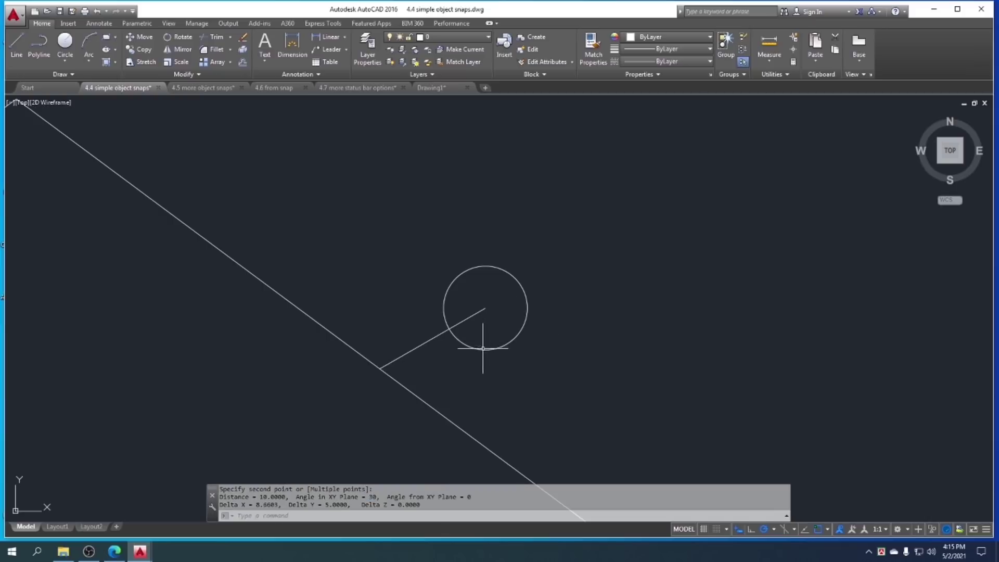
# Erase the circle and short line, collapse the command history, and show the course PDF
pyautogui.click(500, 358)
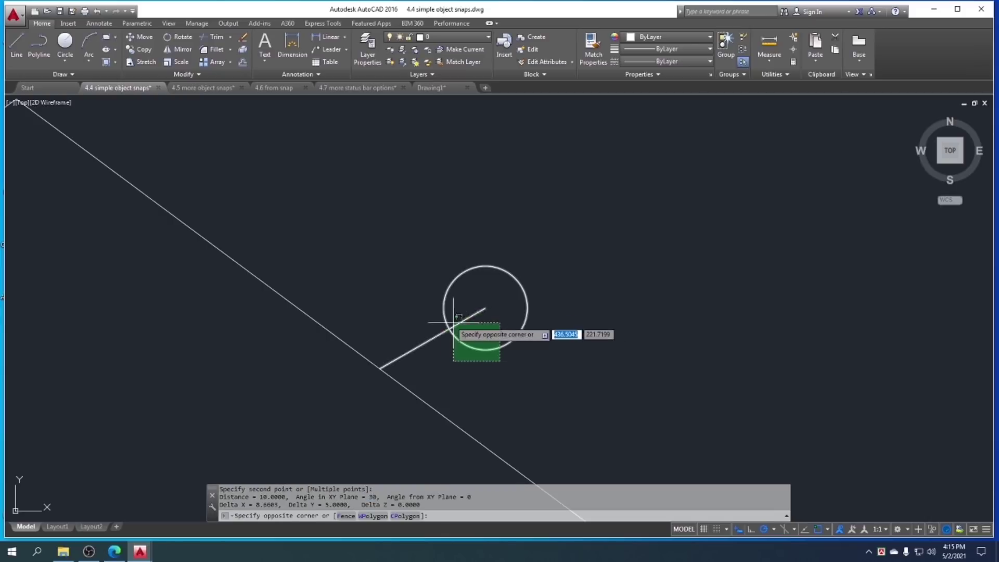
pyautogui.click(441, 314)
pyautogui.press('Delete')
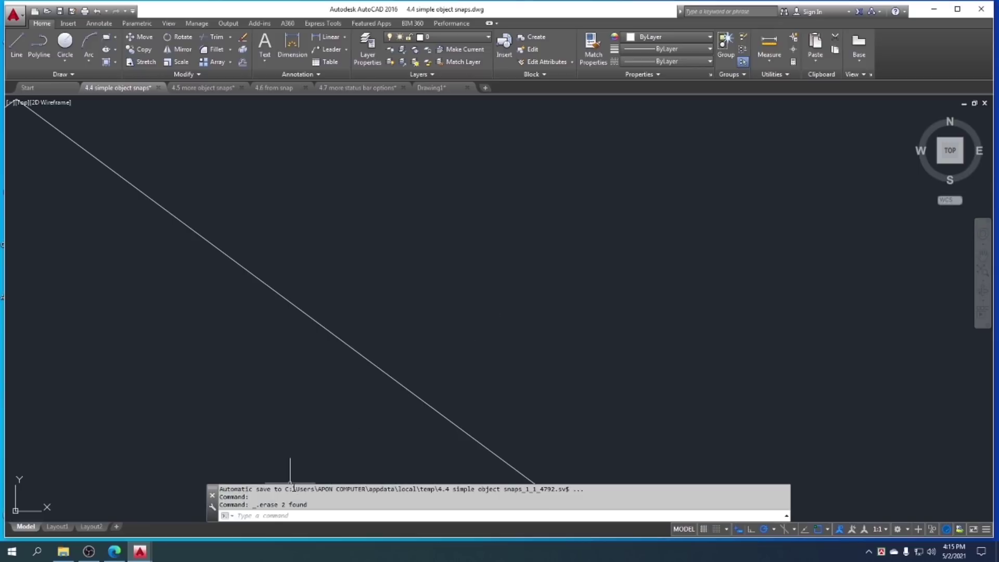
pyautogui.moveTo(293, 485); pyautogui.dragTo(290, 507)
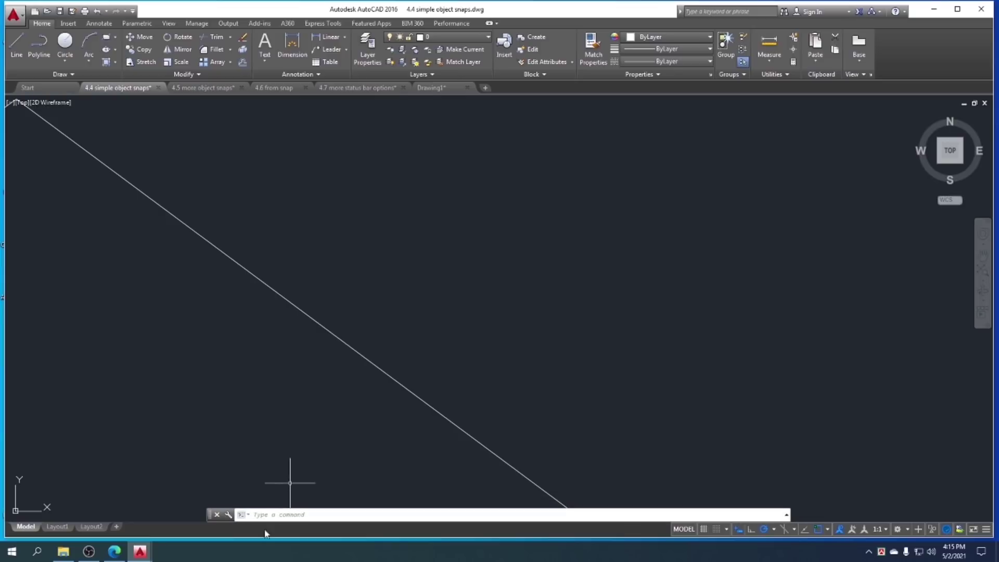
pyautogui.click(114, 552)
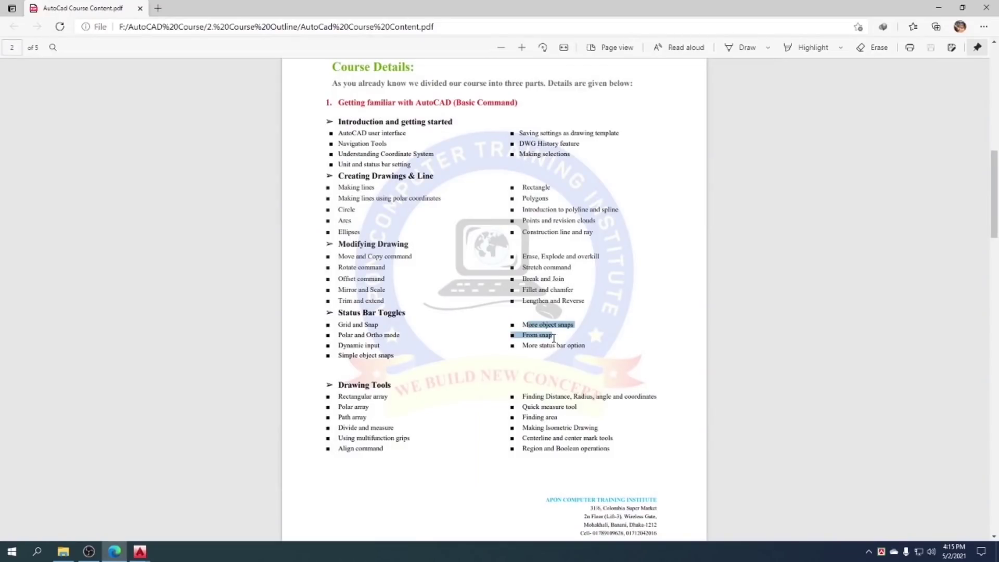
# Highlight the object snap topics in the course PDF, then preview the open AutoCAD drawings
pyautogui.moveTo(553, 339); pyautogui.dragTo(363, 355)
pyautogui.click(560, 335)
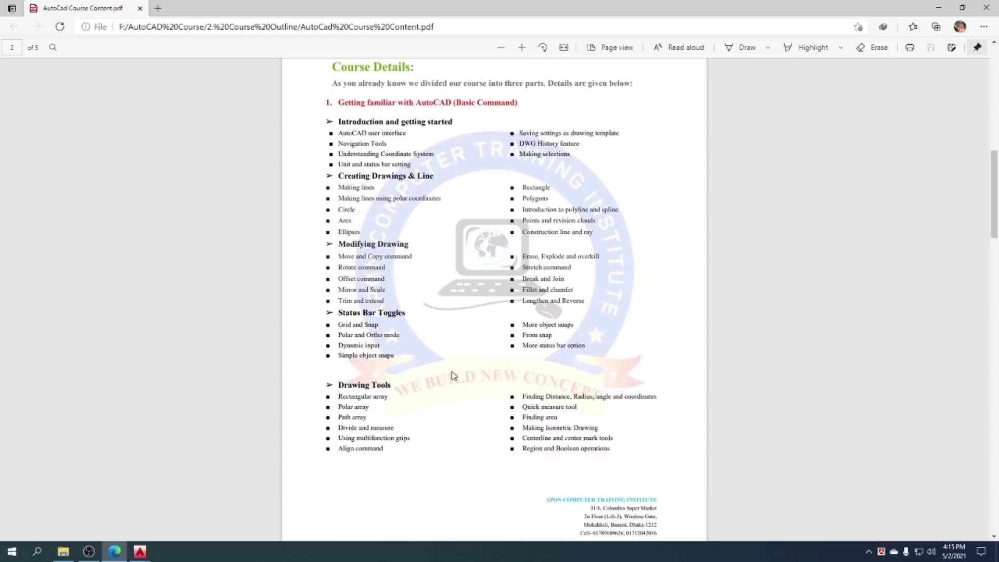
pyautogui.click(139, 551)
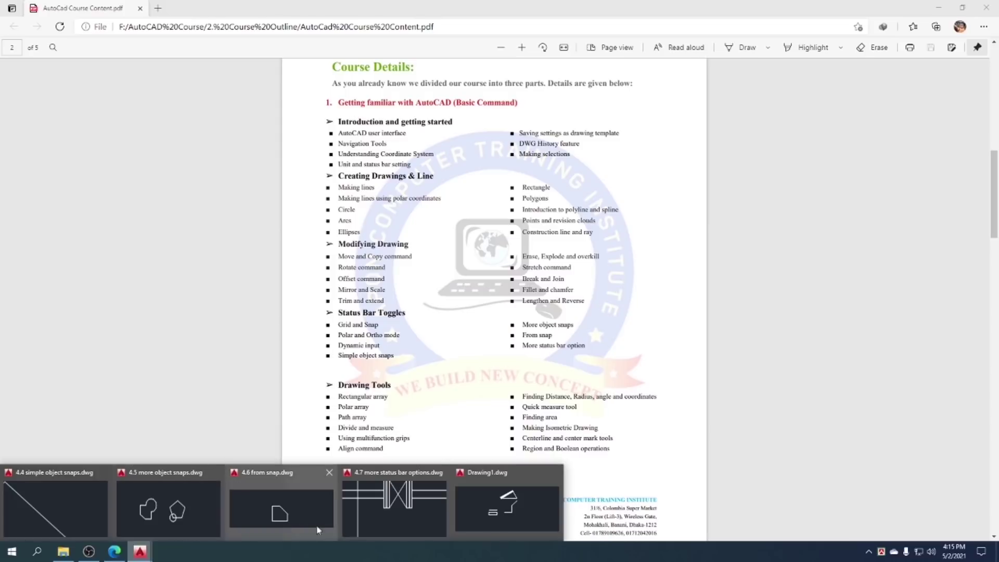
# Open the 4.7 more status bar options drawing and turn off Isometric Drafting
pyautogui.click(430, 513)
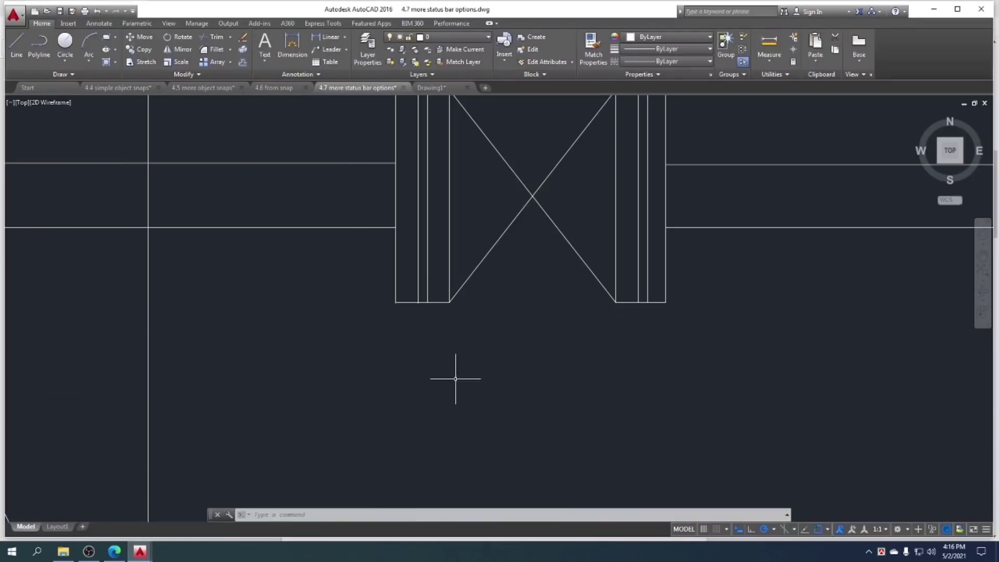
pyautogui.scroll(-5, 457, 383)
pyautogui.moveTo(457, 384)
pyautogui.mouseDown(button='middle')
pyautogui.moveTo(517, 399)
pyautogui.moveTo(482, 379)
pyautogui.moveTo(496, 365)
pyautogui.mouseUp(button='middle')
pyautogui.scroll(2, 495, 385)
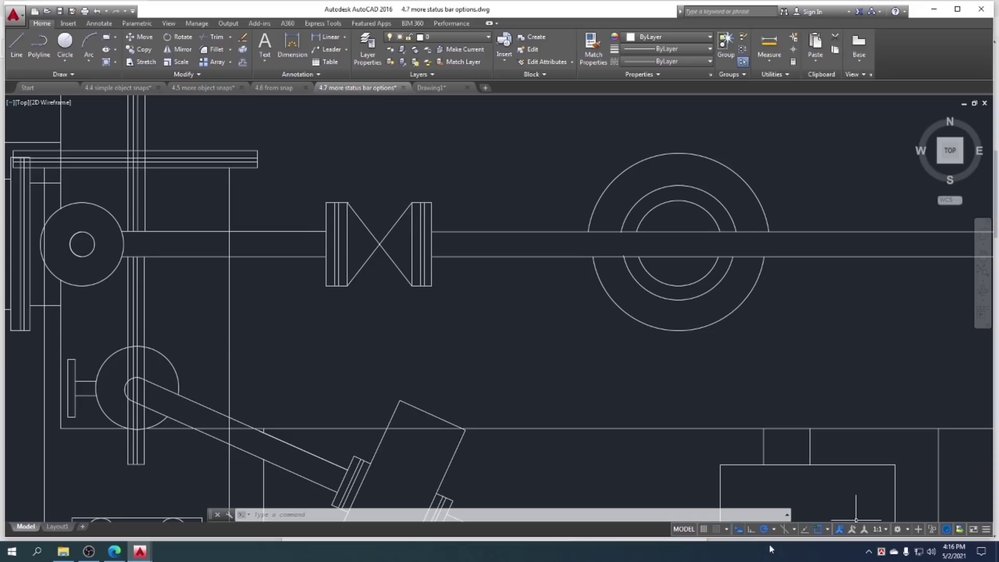
pyautogui.click(741, 532)
# Customize the status bar to hide Dynamic Input and show Coordinates
pyautogui.click(986, 529)
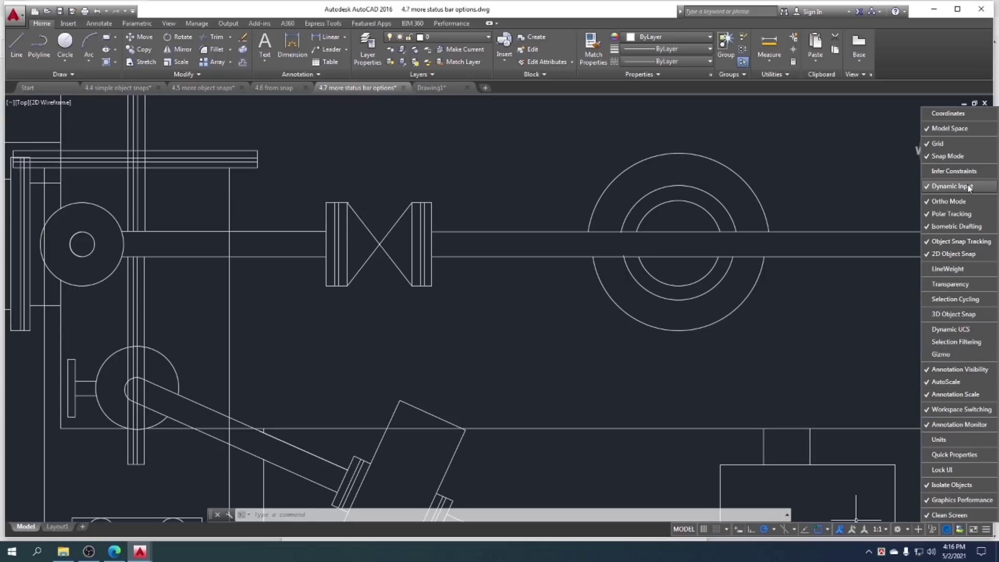
pyautogui.click(943, 188)
pyautogui.click(943, 188)
pyautogui.click(935, 188)
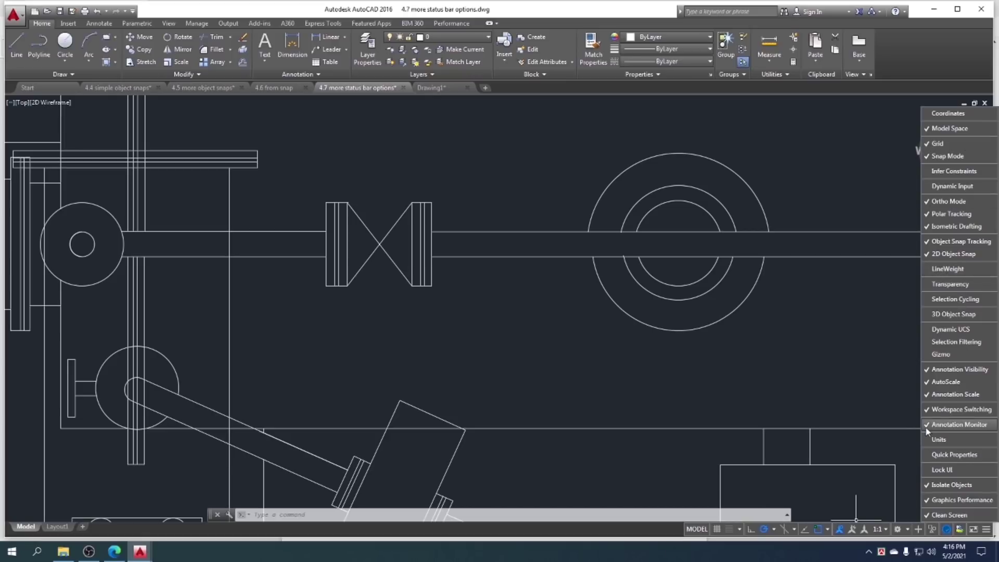
pyautogui.click(951, 114)
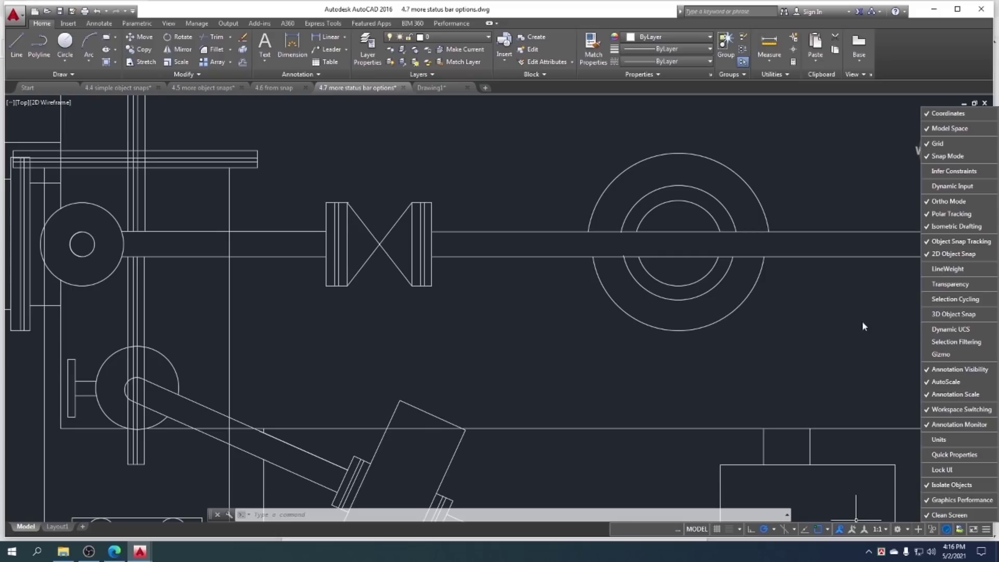
pyautogui.click(985, 529)
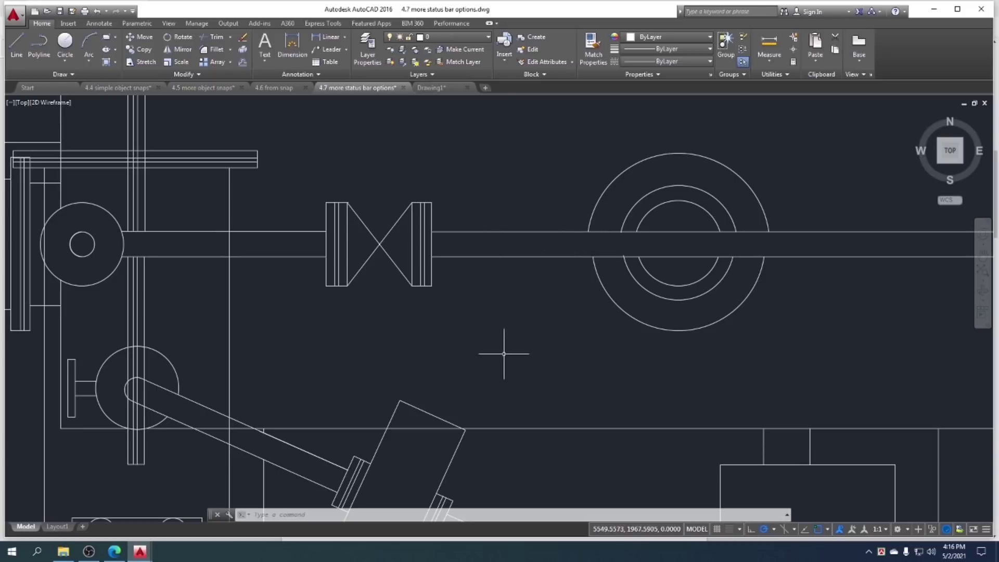
pyautogui.scroll(-4, 554, 290)
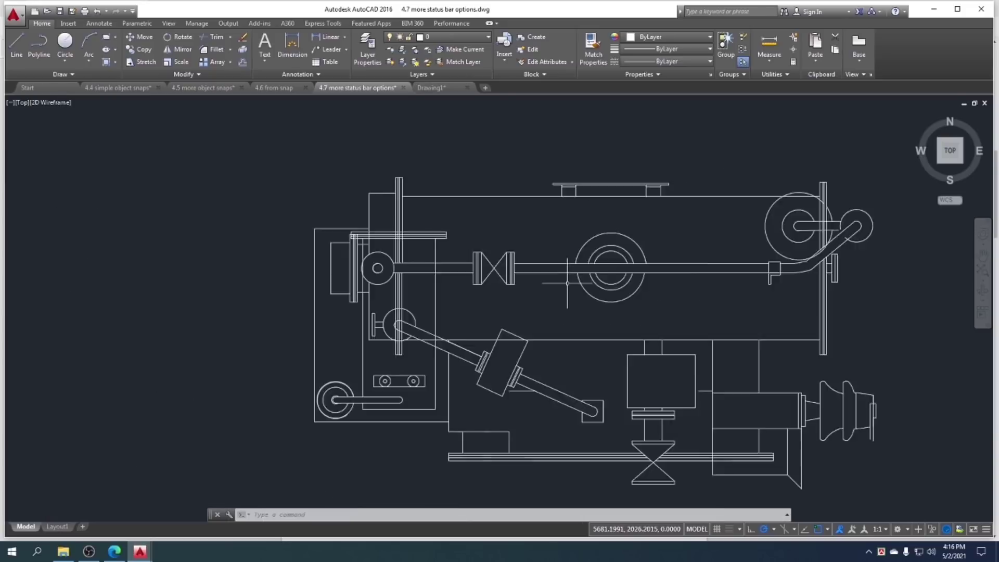
pyautogui.scroll(-6, 554, 290)
pyautogui.scroll(-5, 567, 310)
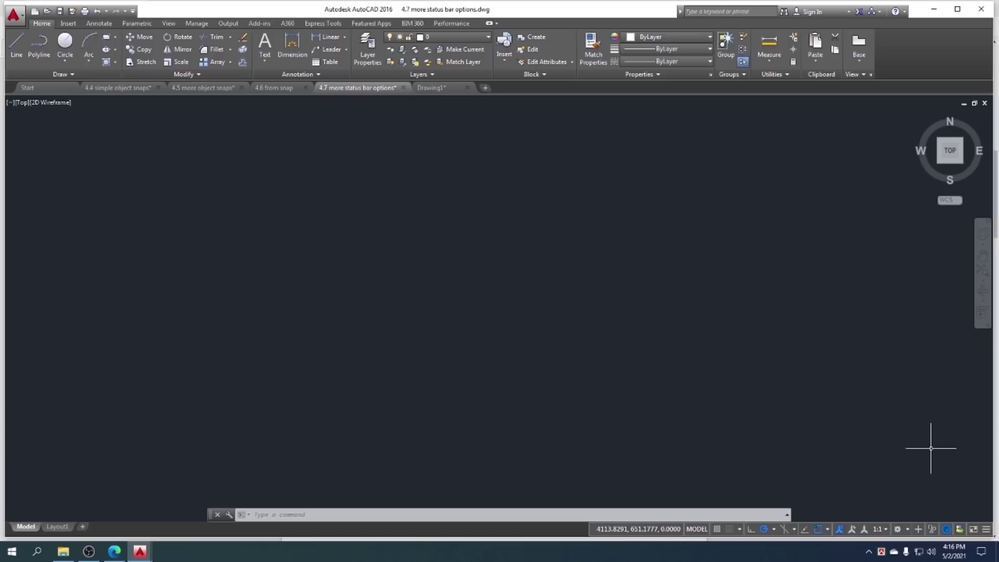
# Replace the status bar's Coordinates readout with a Units readout showing Decimal
pyautogui.click(986, 528)
pyautogui.click(947, 114)
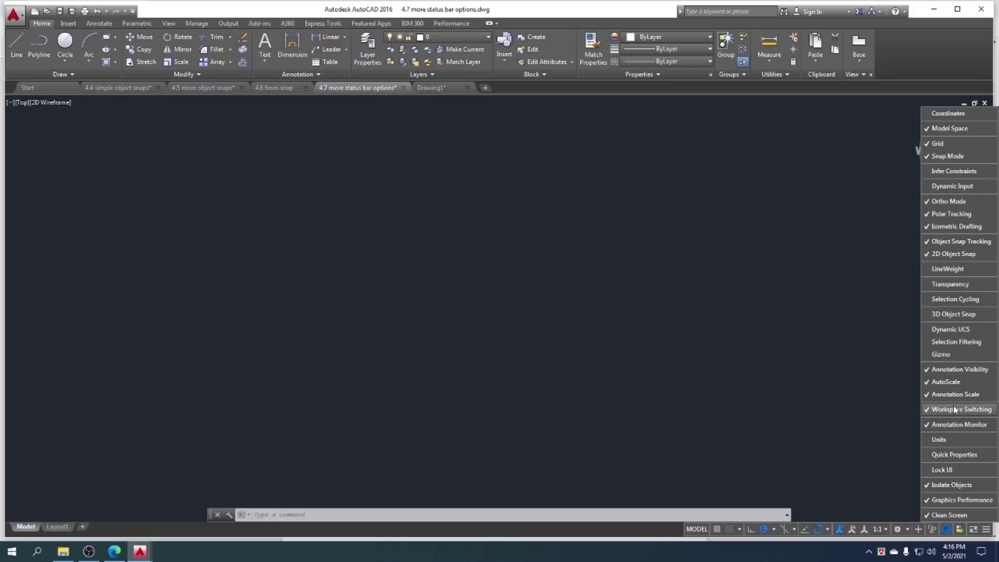
pyautogui.click(942, 440)
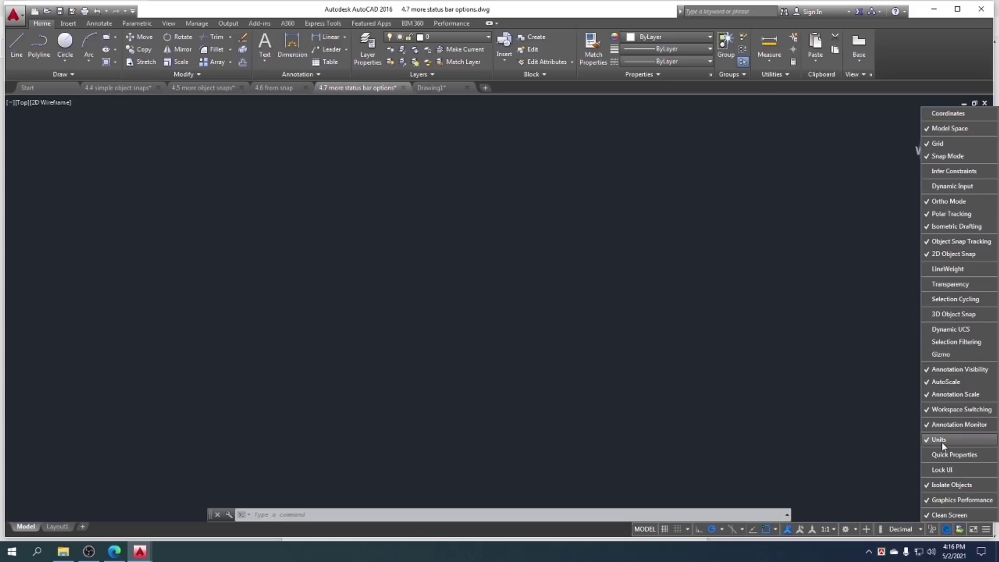
pyautogui.click(822, 388)
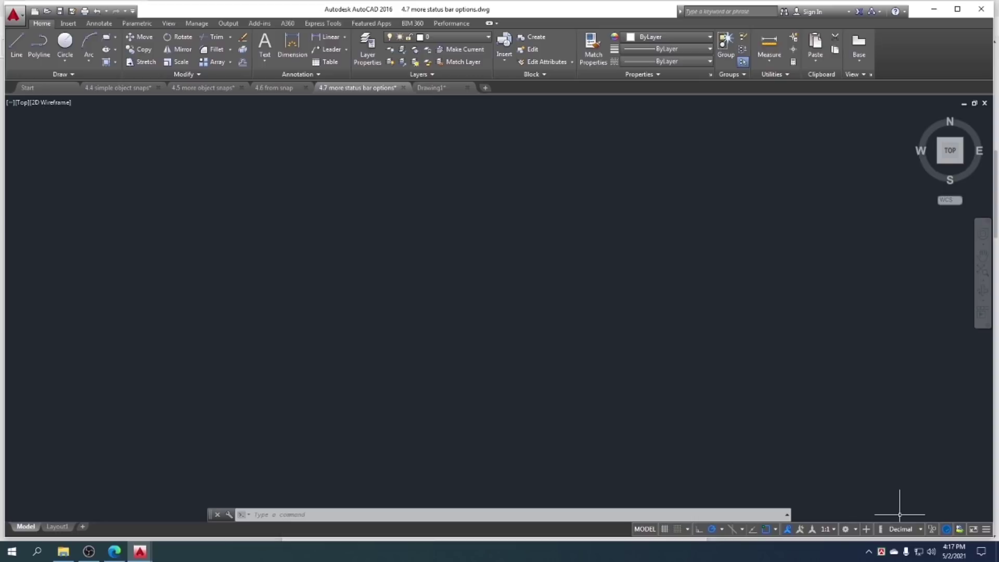
# Zoom in and check the top horizontal line's properties: length 1478.85 at angle 180
pyautogui.scroll(-3, 691, 299)
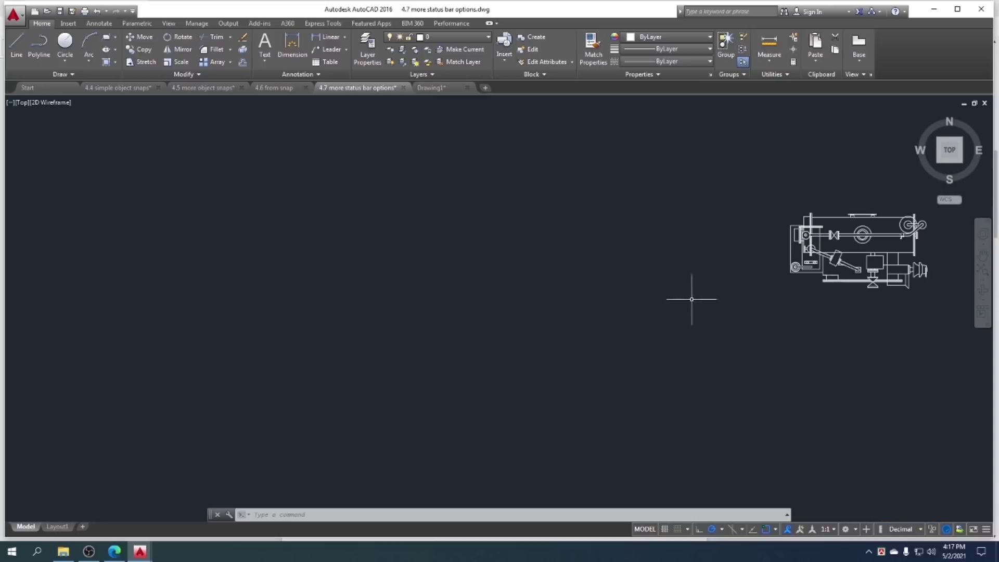
pyautogui.scroll(3, 642, 341)
pyautogui.scroll(2, 651, 301)
pyautogui.scroll(1, 662, 250)
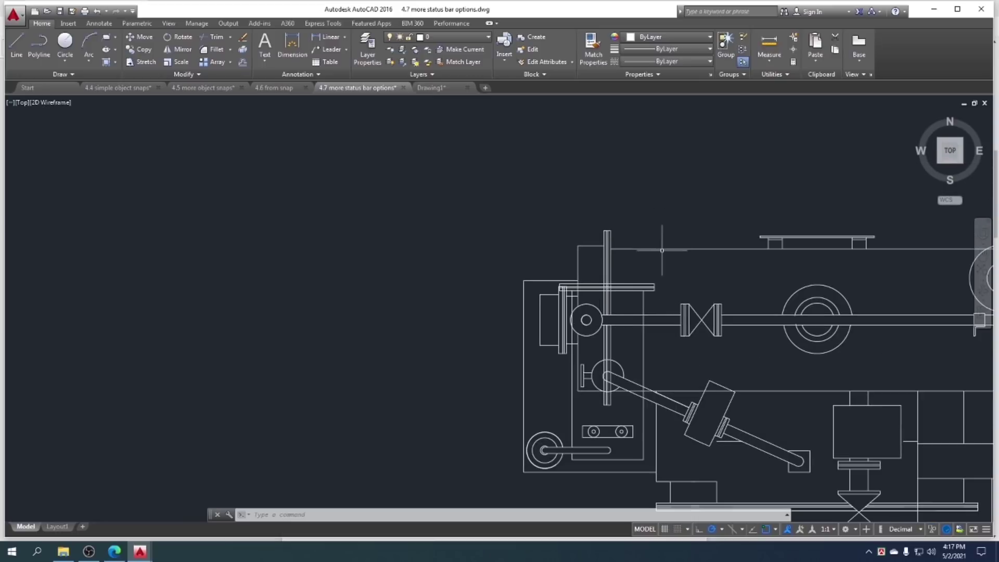
pyautogui.click(658, 250)
pyautogui.rightClick(656, 251)
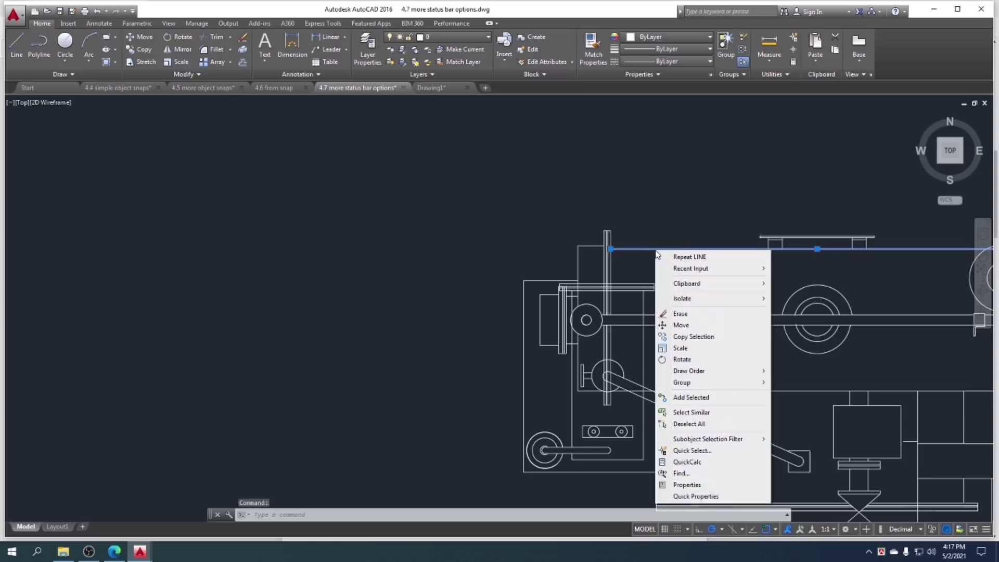
pyautogui.click(697, 485)
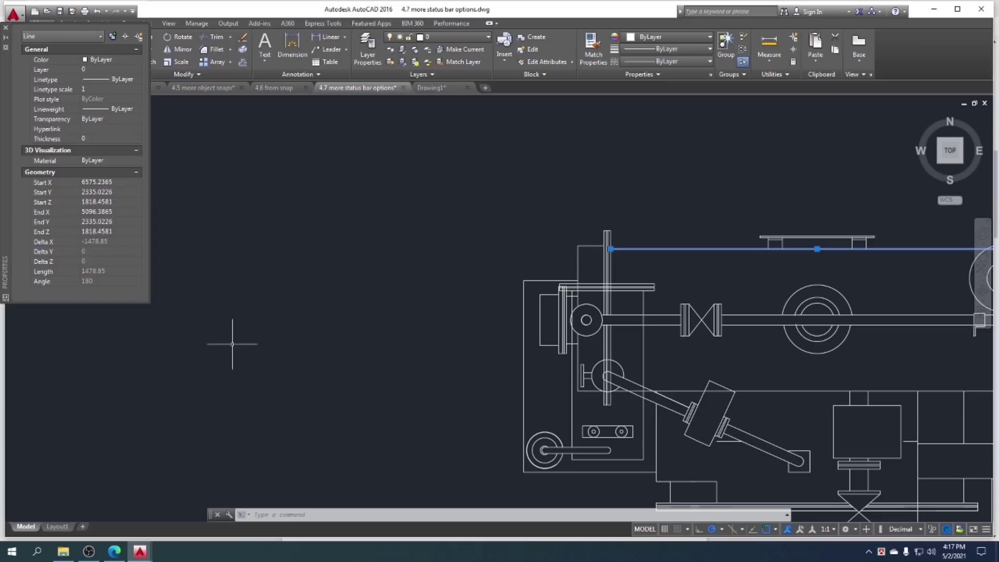
pyautogui.click(6, 28)
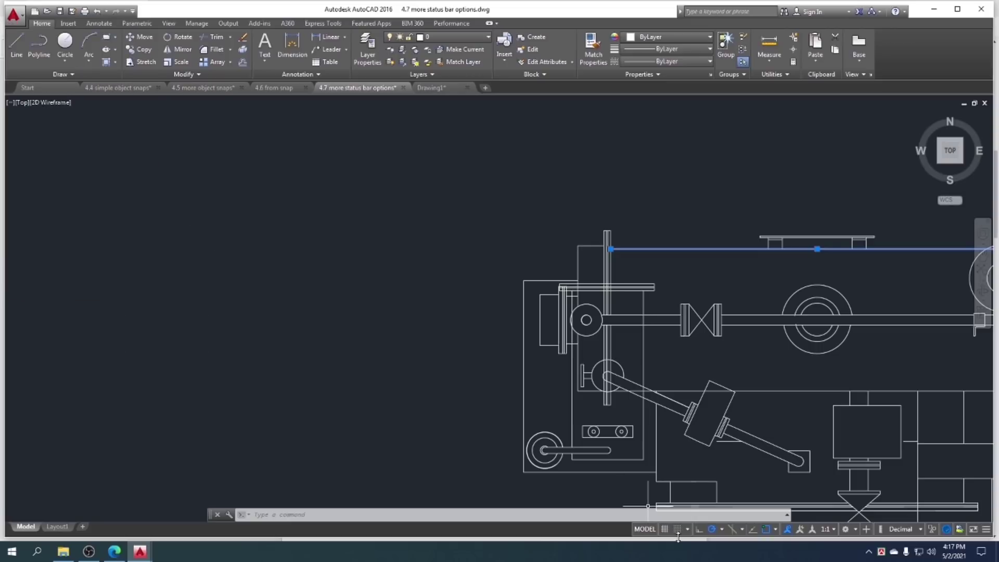
# Switch drawing units to Architectural and confirm the top line's length reads 123'-2 7/8"
pyautogui.click(920, 530)
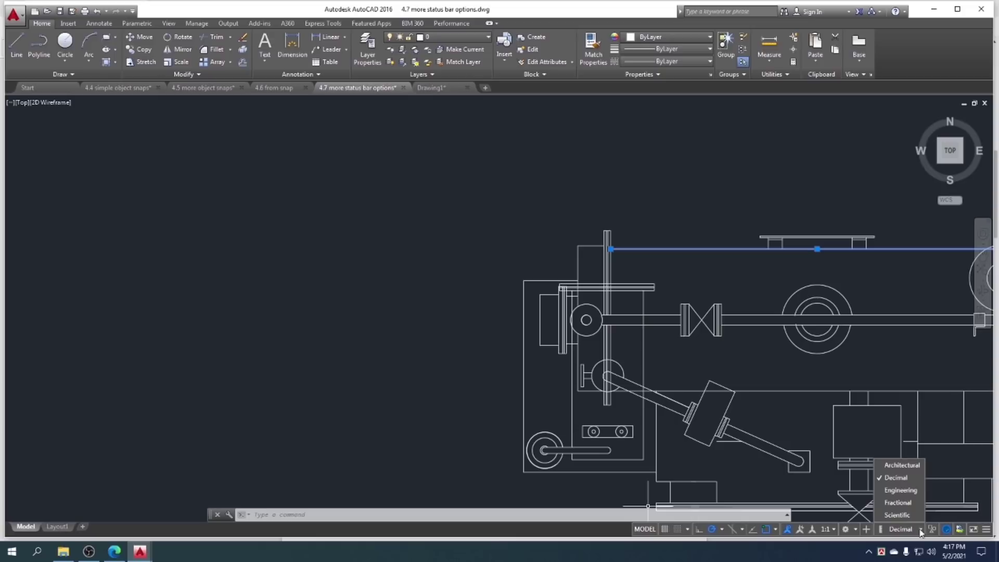
pyautogui.click(915, 465)
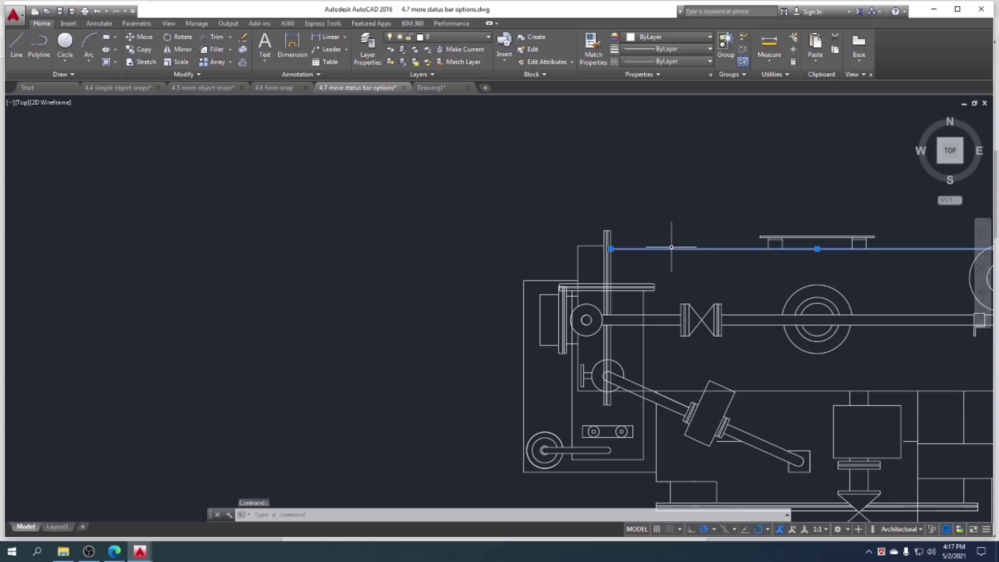
pyautogui.rightClick(656, 249)
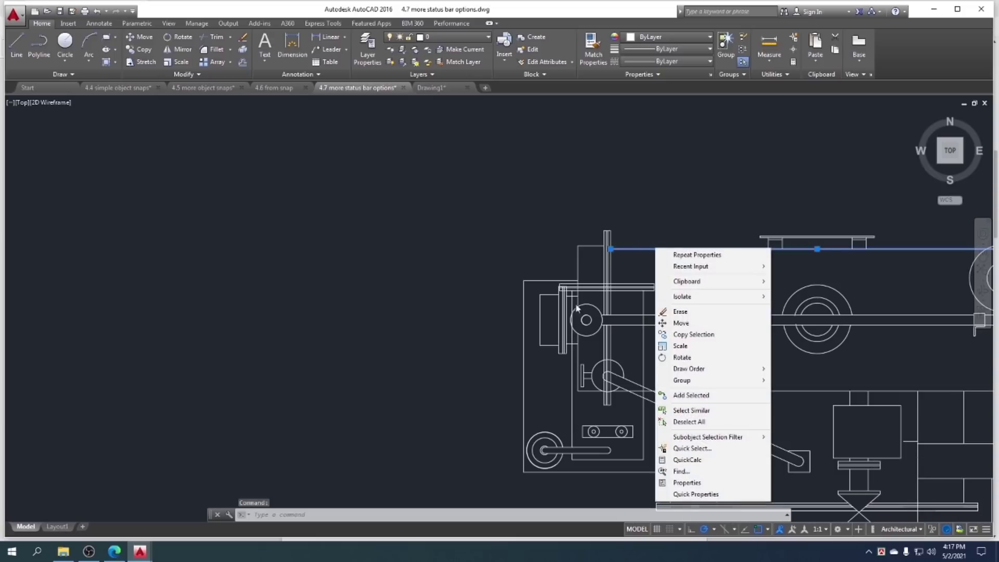
pyautogui.click(687, 482)
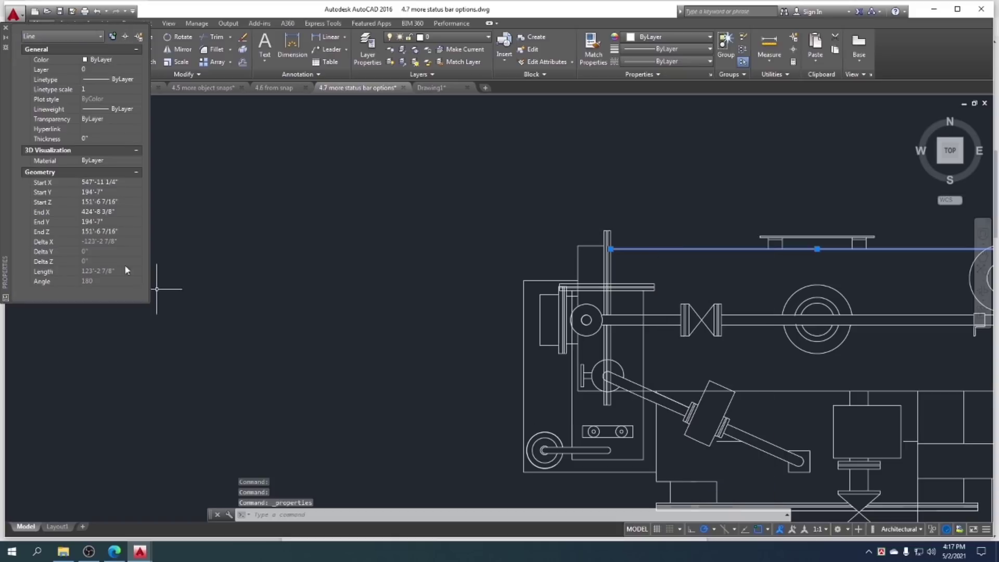
pyautogui.click(85, 271)
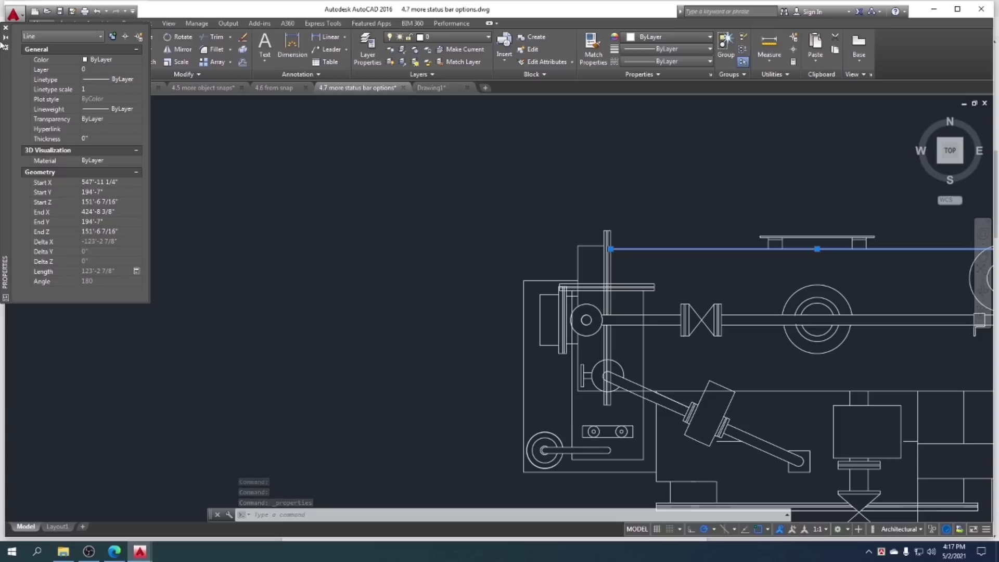
pyautogui.click(5, 28)
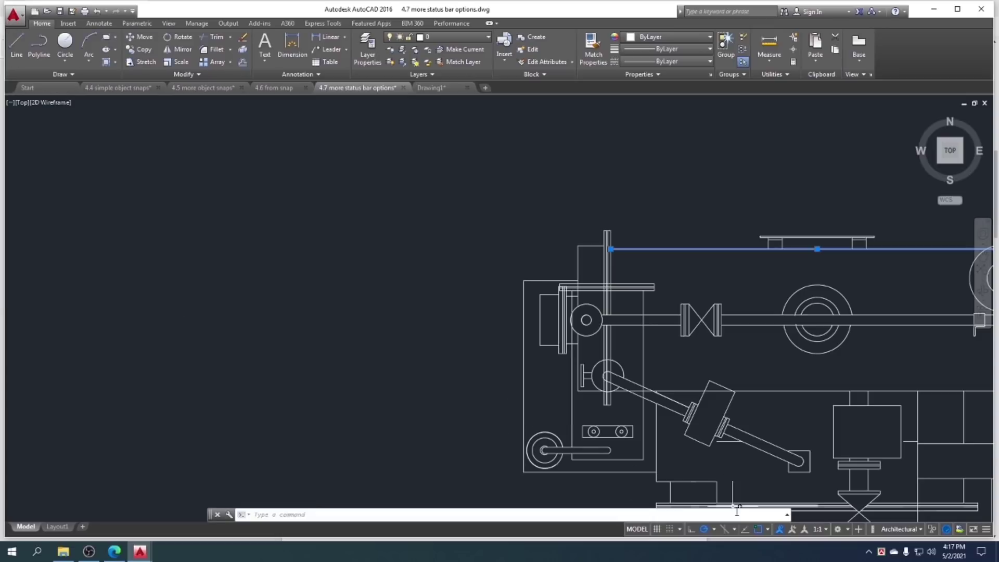
pyautogui.click(920, 531)
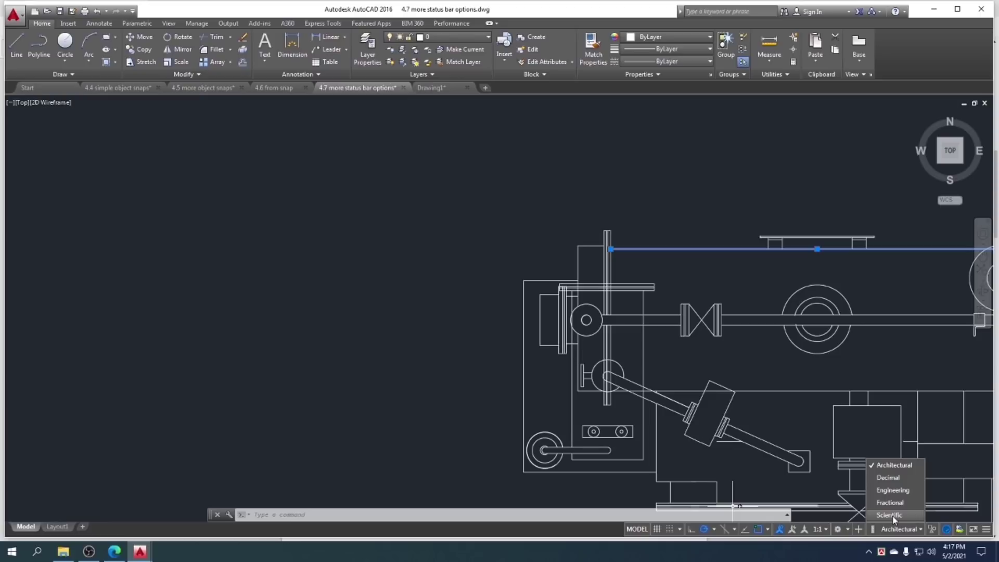
pyautogui.click(920, 529)
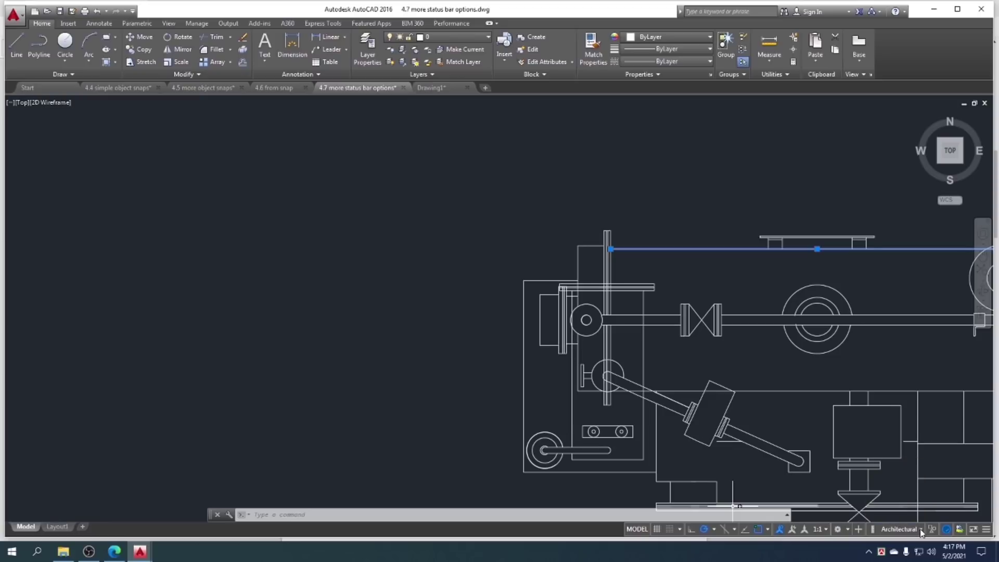
# Add the Selection Cycling toggle to the status bar, leaving it off, and pan the drawing
pyautogui.click(986, 529)
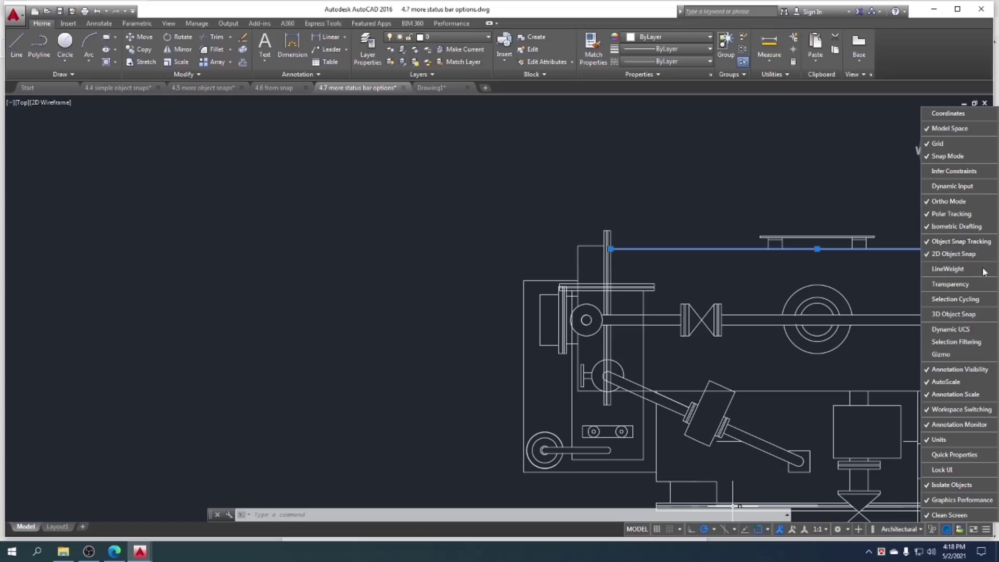
pyautogui.click(975, 303)
pyautogui.press('Escape')
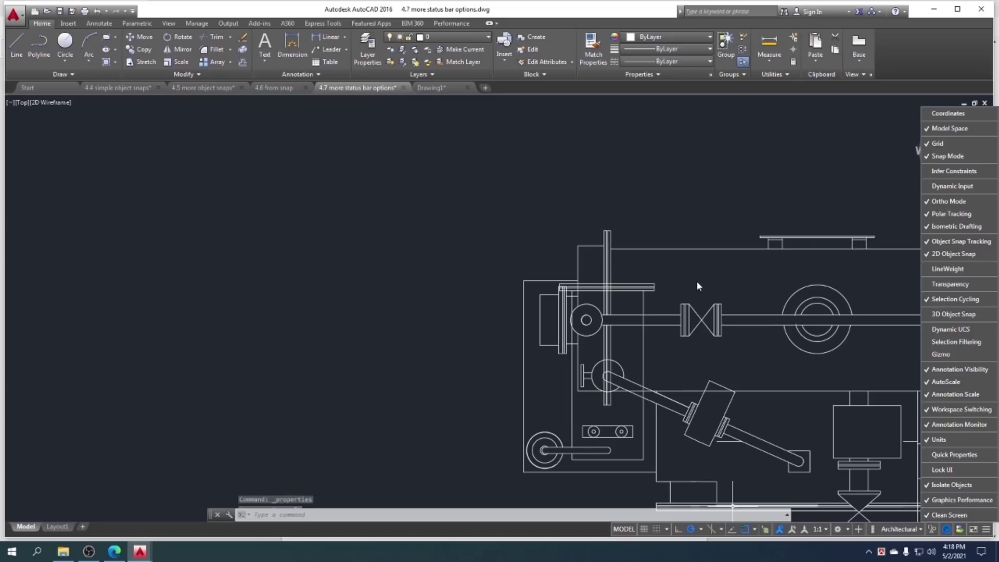
pyautogui.moveTo(764, 302); pyautogui.dragTo(707, 223, button='middle')
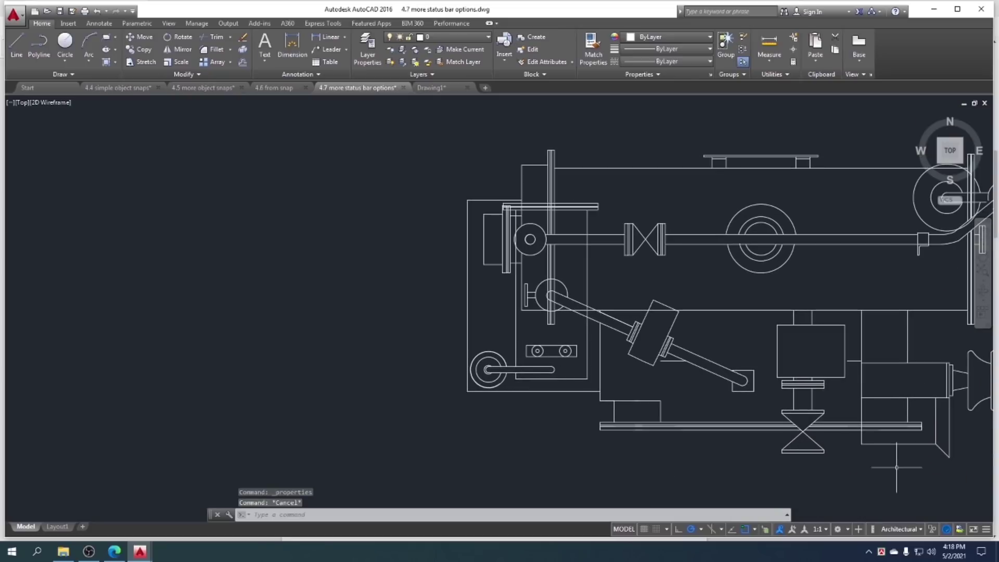
# Turn Selection Cycling on and zoom in on the lower-left crank's concentric circles
pyautogui.click(766, 529)
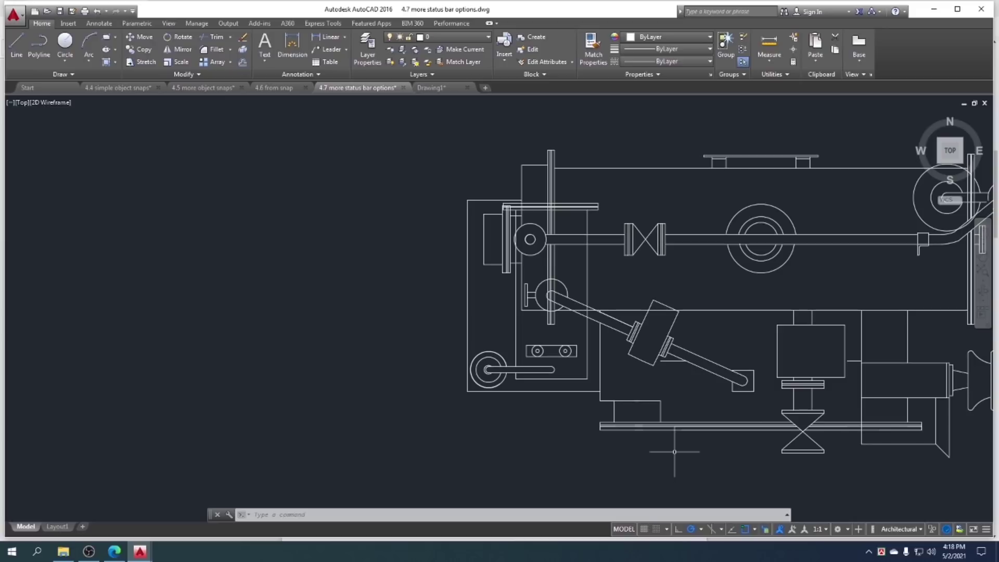
pyautogui.moveTo(548, 431); pyautogui.dragTo(562, 436, button='middle')
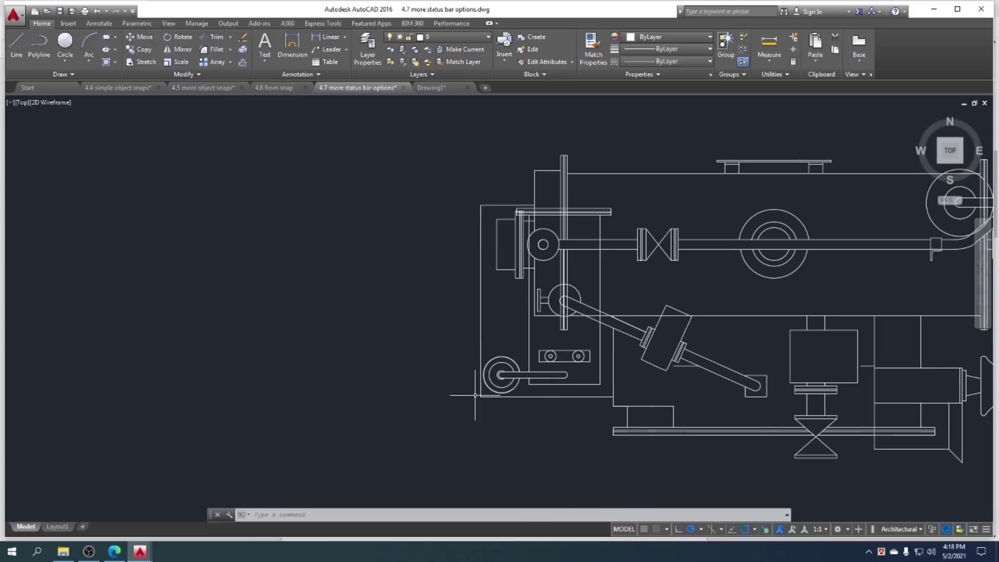
pyautogui.scroll(4, 484, 398)
pyautogui.scroll(2, 497, 401)
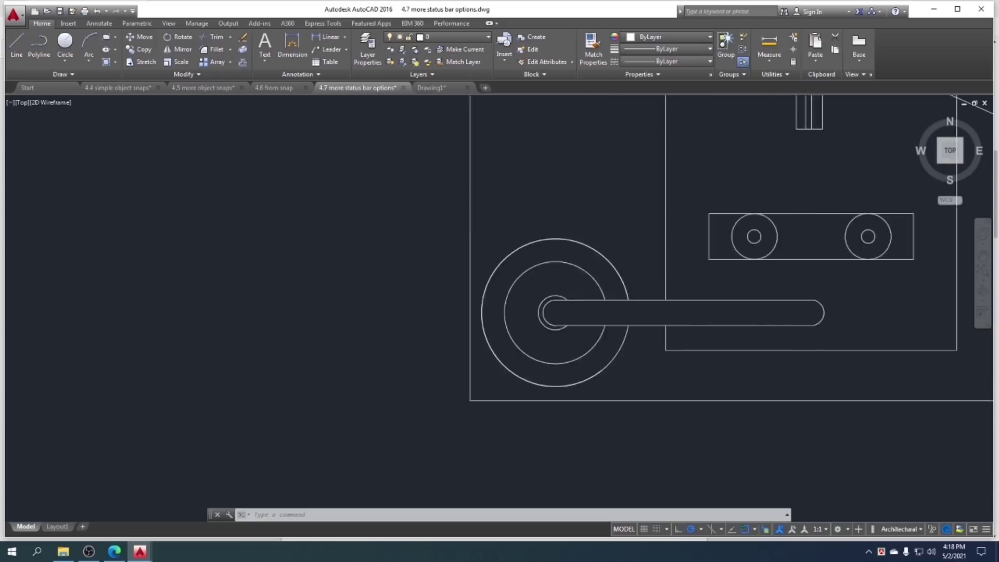
pyautogui.scroll(2, 502, 403)
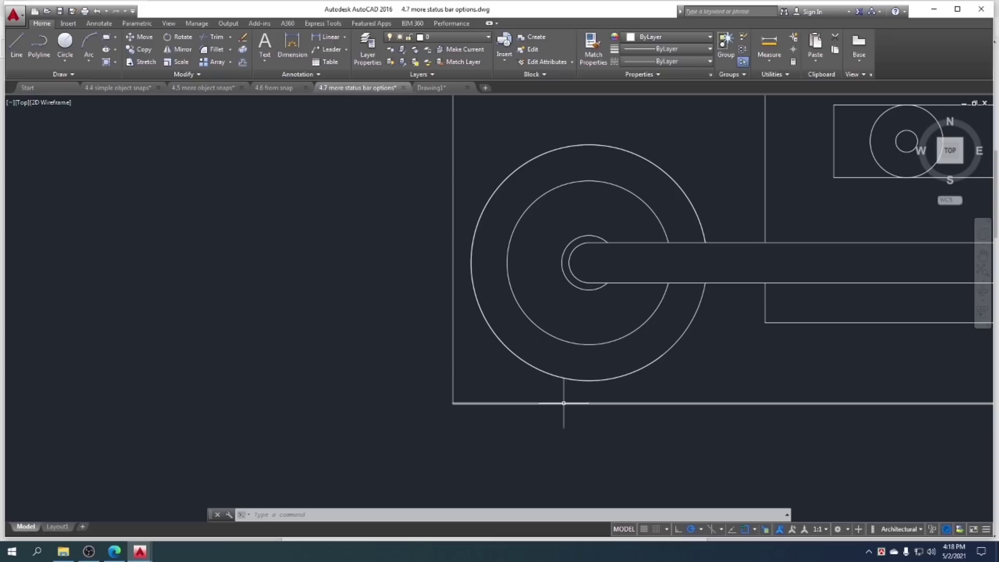
pyautogui.scroll(-3, 514, 402)
pyautogui.moveTo(565, 420); pyautogui.dragTo(526, 429, button='middle')
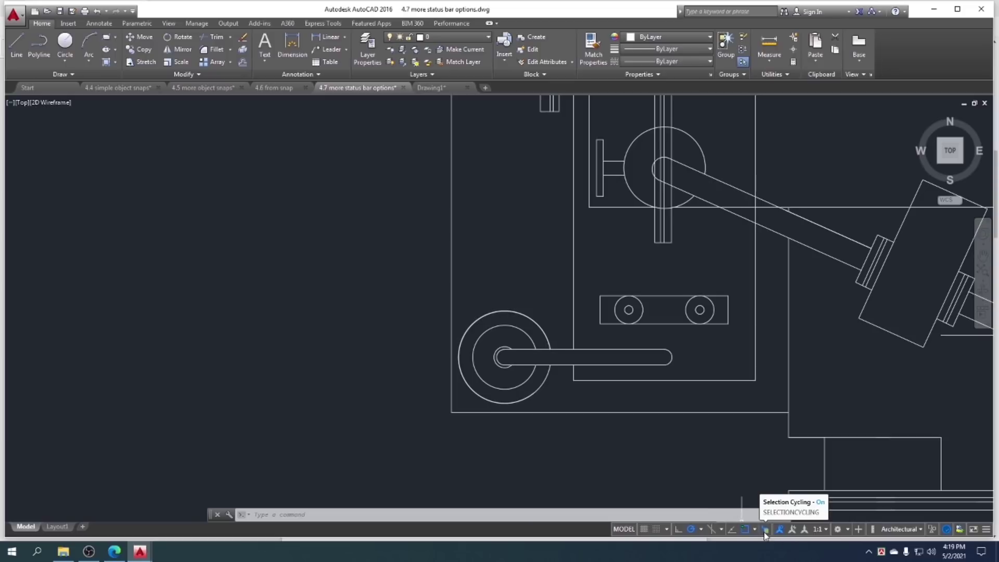
# Erase the second of the two overlapping arcs at the crank's outer circle
pyautogui.click(505, 403)
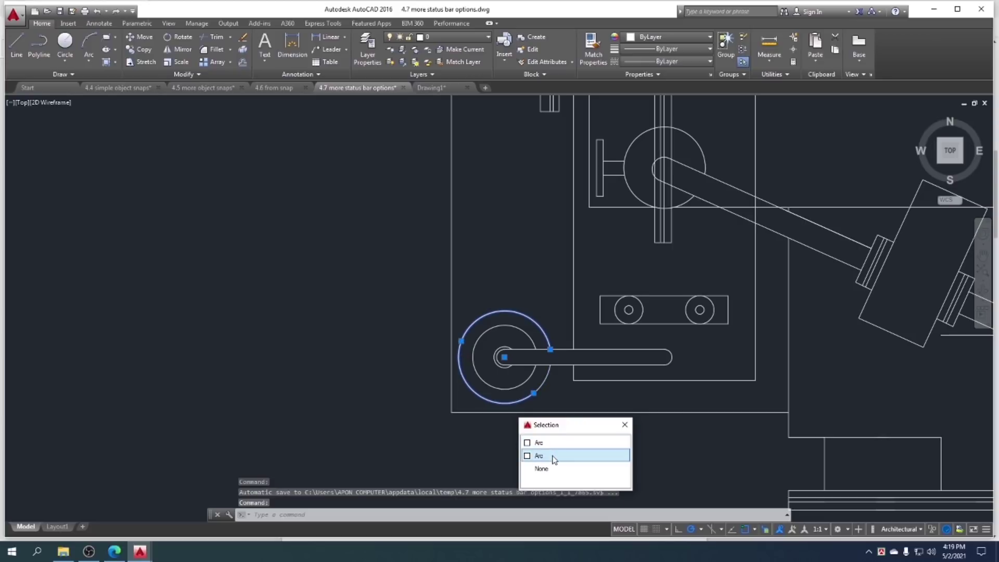
pyautogui.click(553, 459)
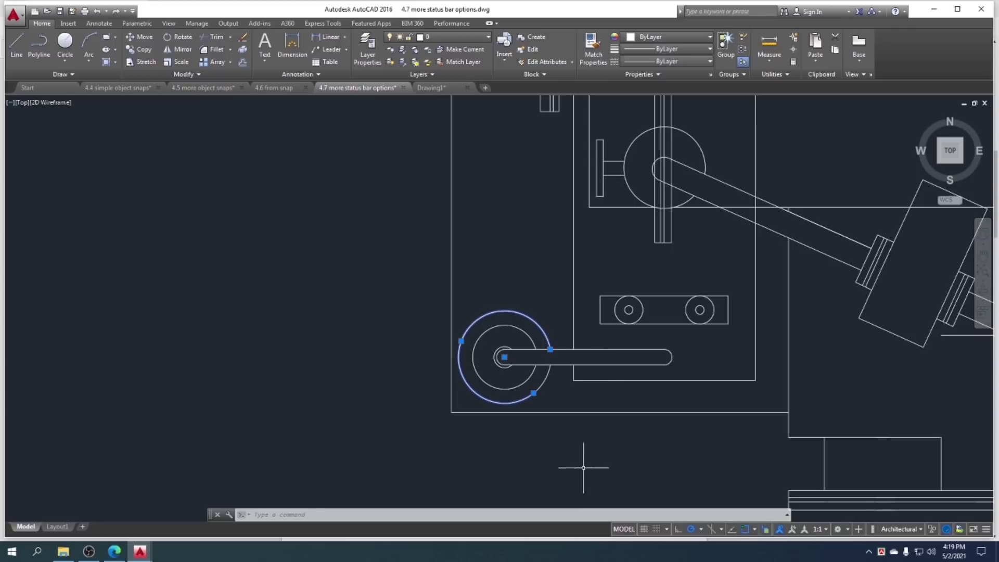
pyautogui.press('Delete')
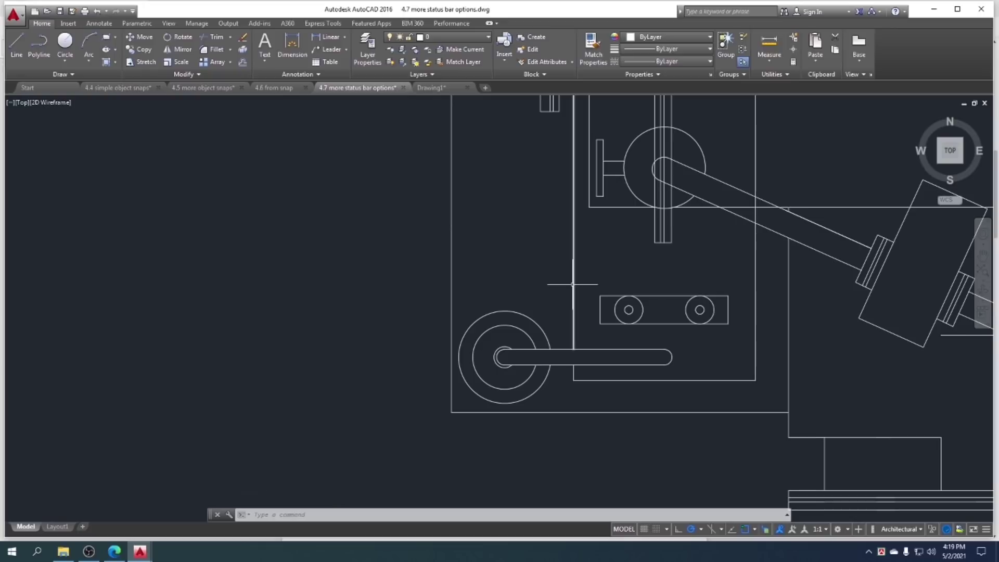
# Delete the bottom edge line, then undo to restore it
pyautogui.click(483, 412)
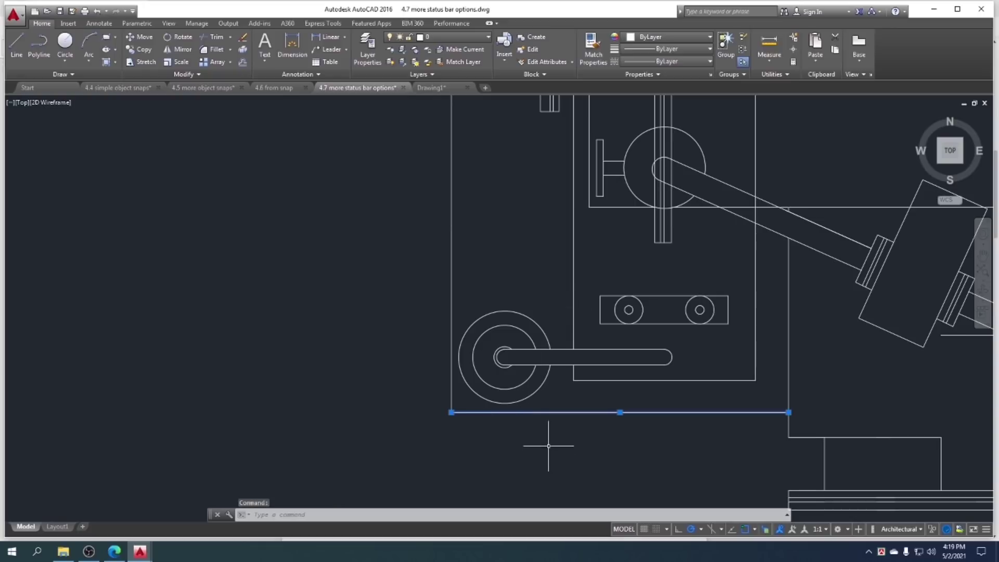
pyautogui.press('Delete')
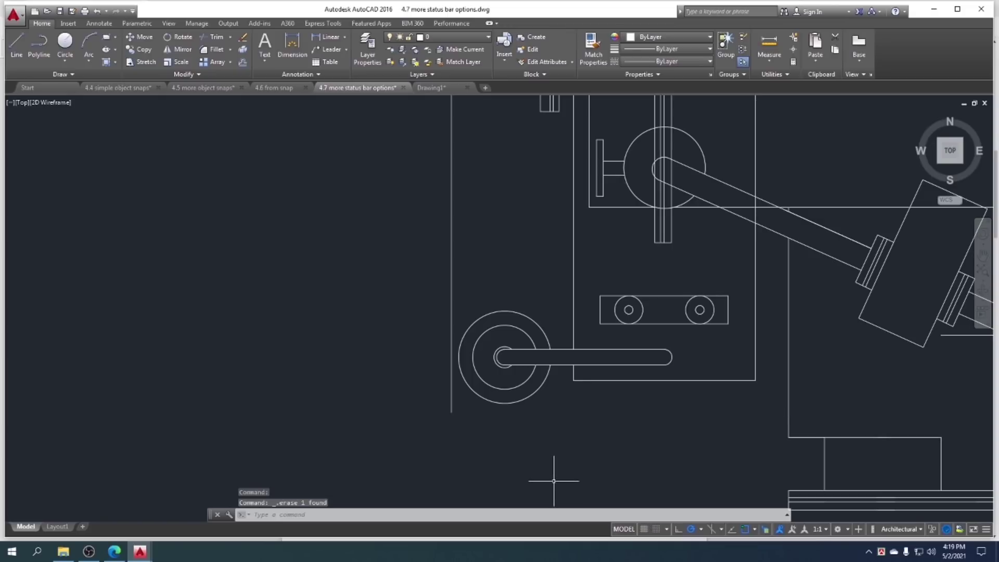
pyautogui.hotkey('ctrl', 'z')
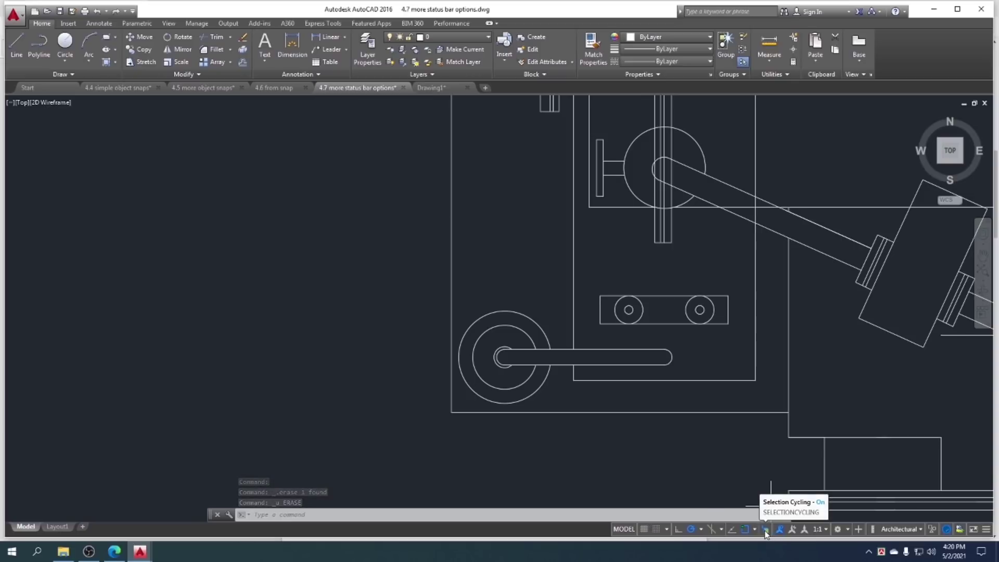
# Add Quick Properties to the status bar and turn it on with a vertical line selected
pyautogui.click(985, 530)
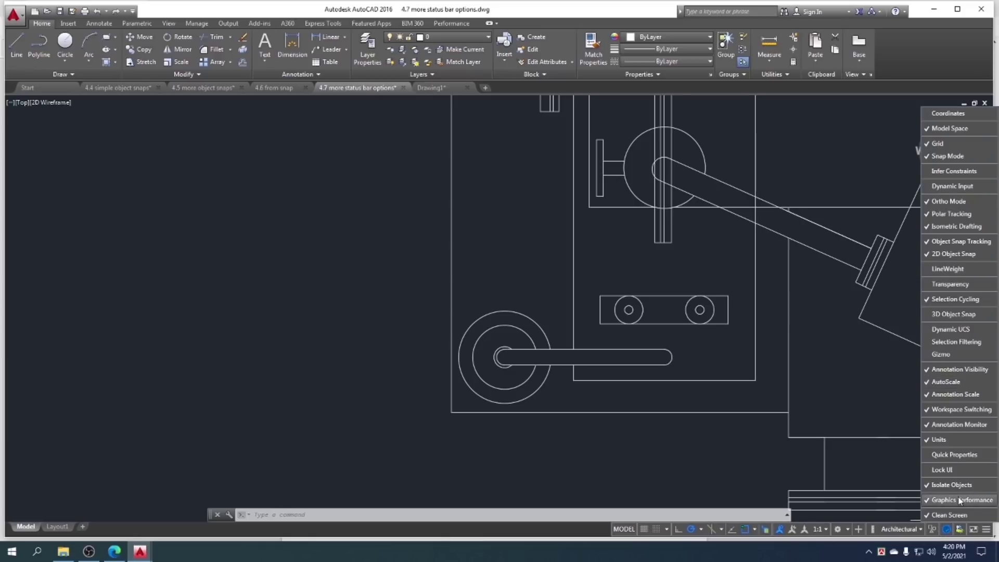
pyautogui.click(946, 456)
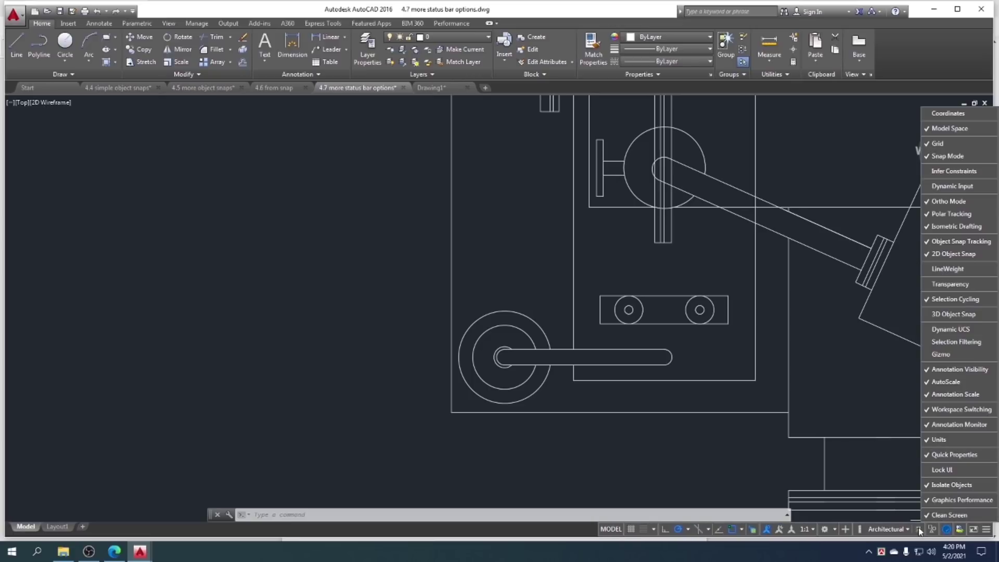
pyautogui.click(986, 530)
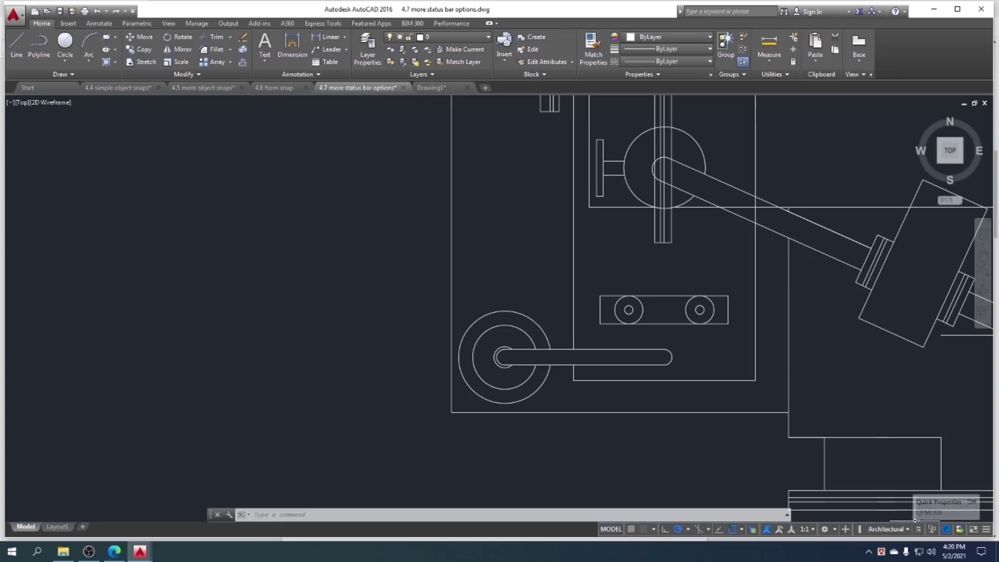
pyautogui.moveTo(856, 423); pyautogui.dragTo(734, 432, button='middle')
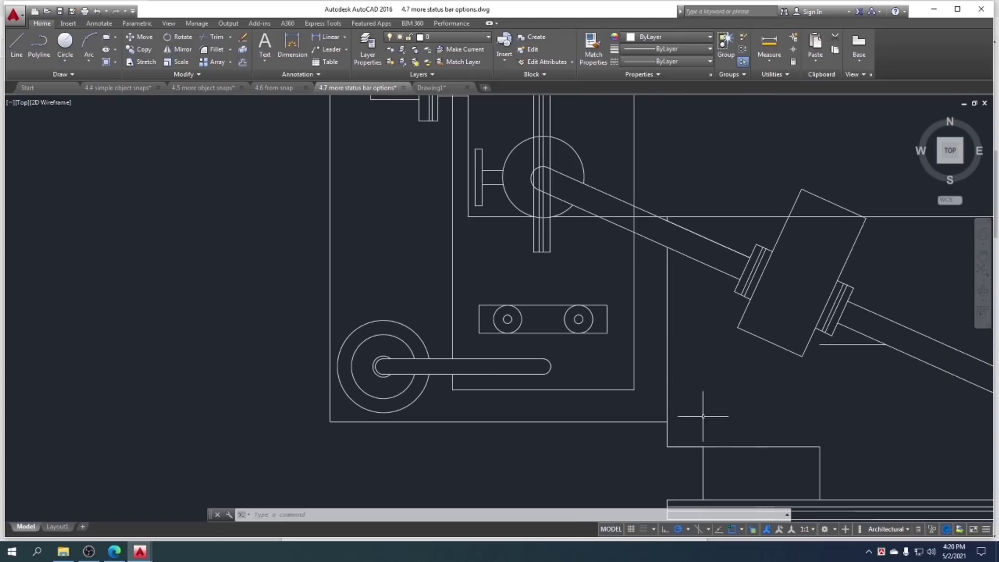
pyautogui.click(667, 368)
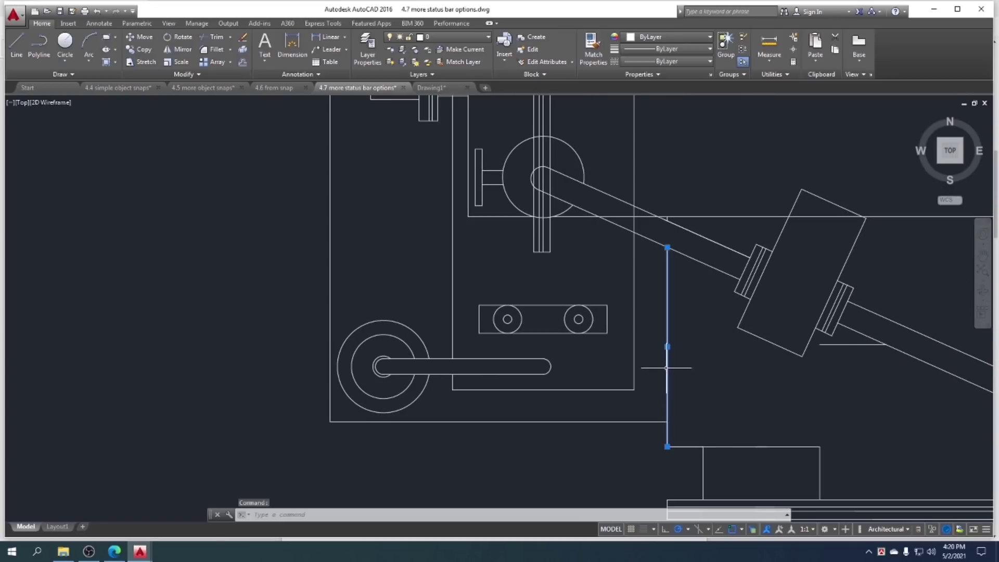
pyautogui.click(920, 529)
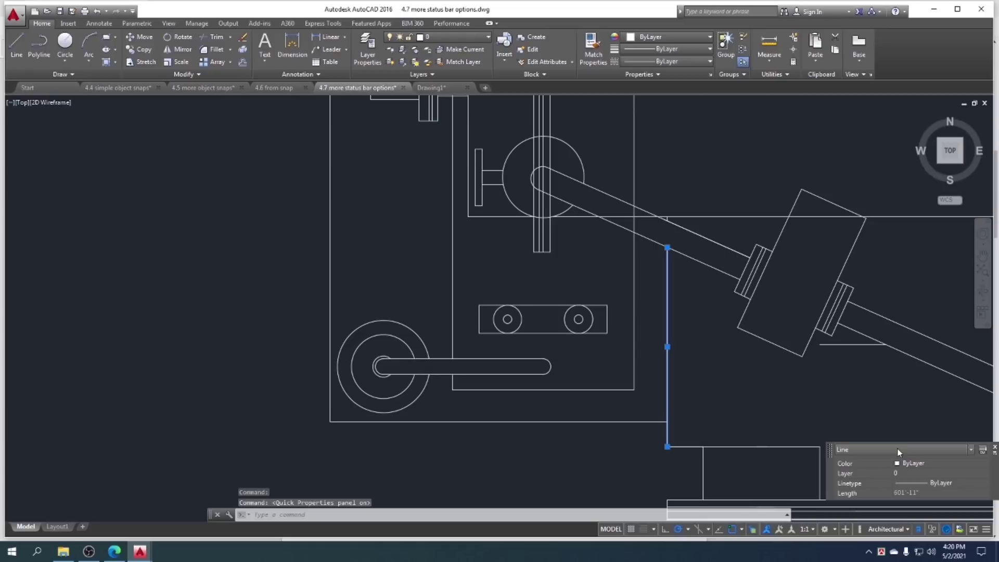
pyautogui.click(993, 449)
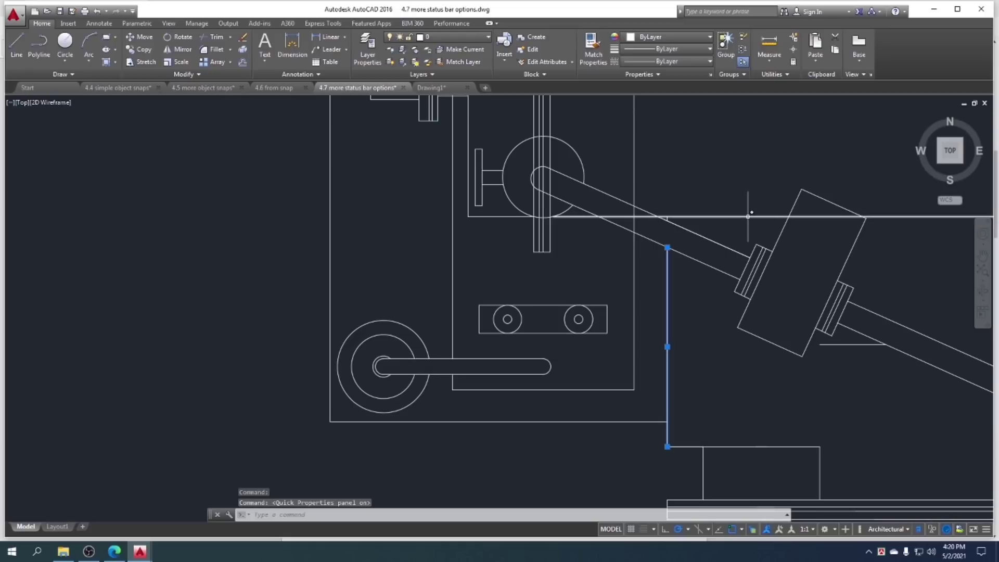
pyautogui.press('Escape')
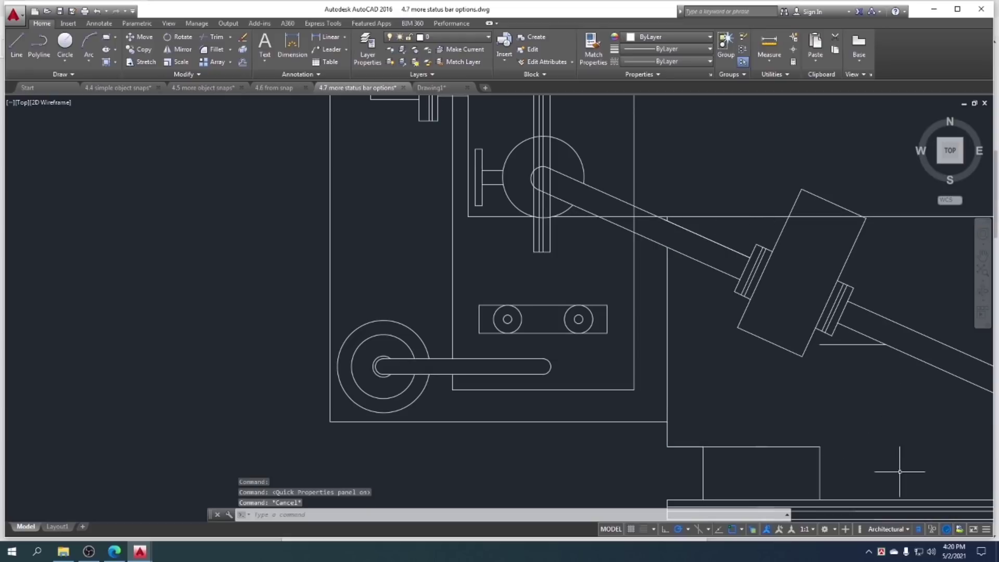
# Preview Quick Properties of a long line, an arc and a short line, then return to the course PDF
pyautogui.click(727, 216)
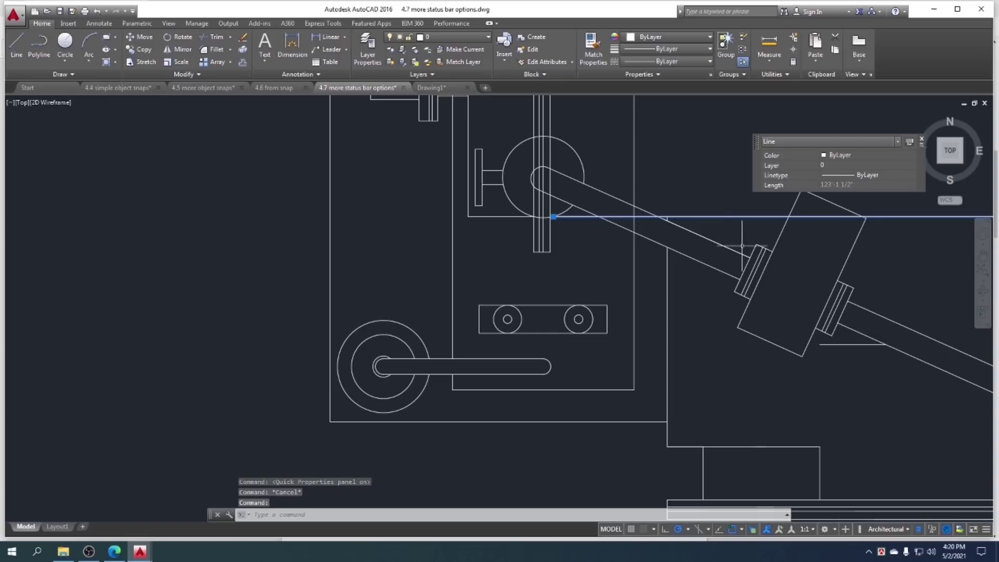
pyautogui.press('Escape')
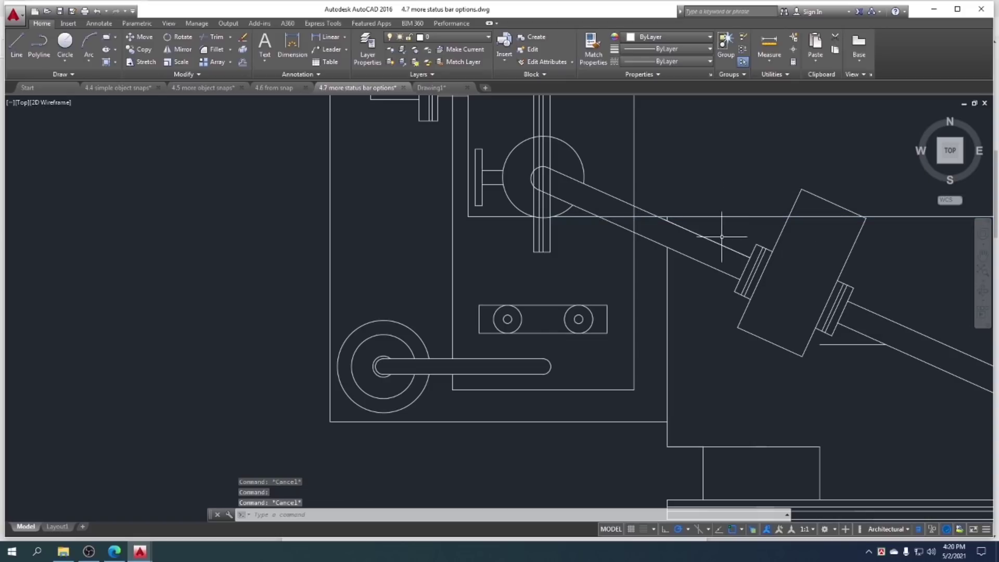
pyautogui.click(578, 156)
pyautogui.press('Escape')
pyautogui.click(489, 216)
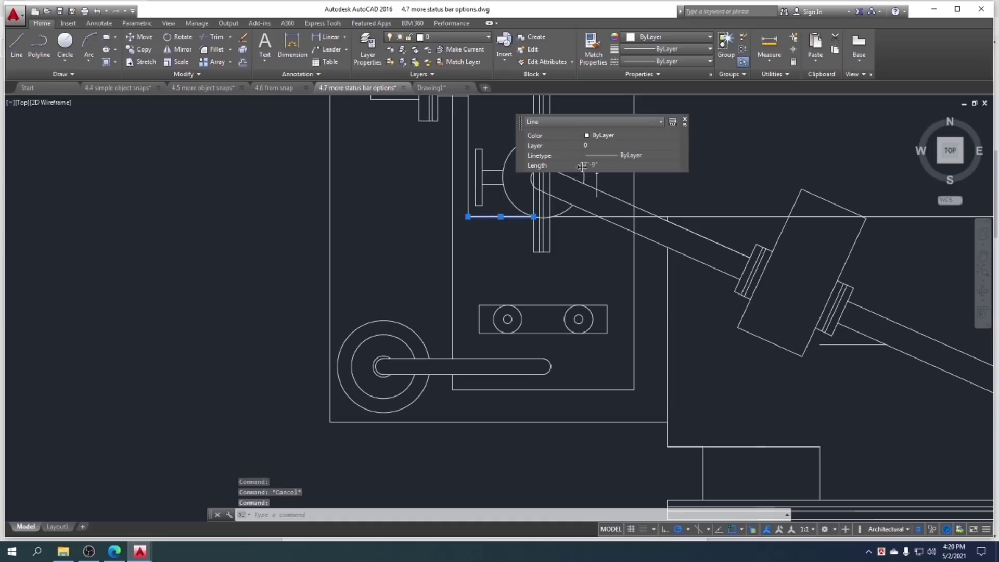
pyautogui.press('Escape')
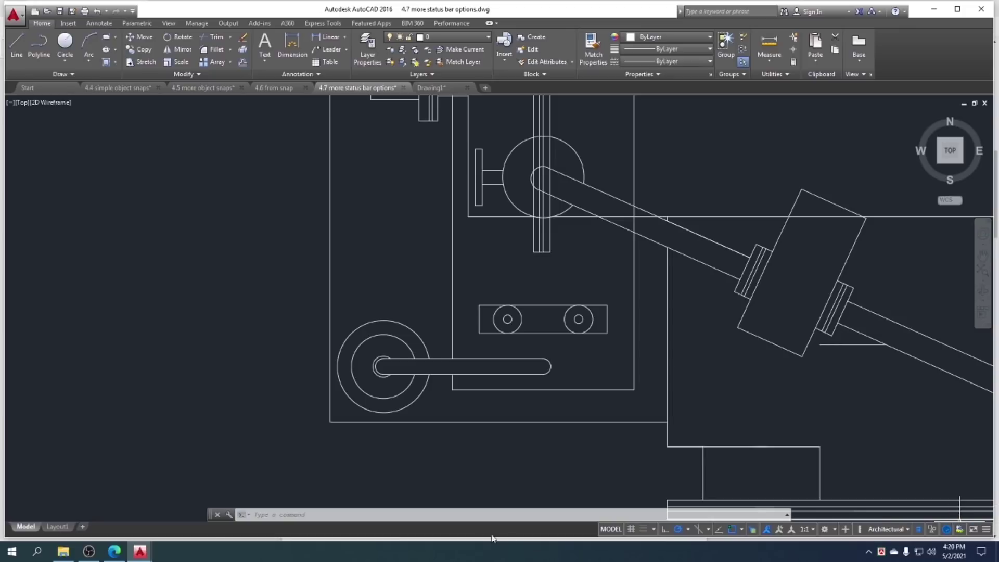
pyautogui.click(114, 551)
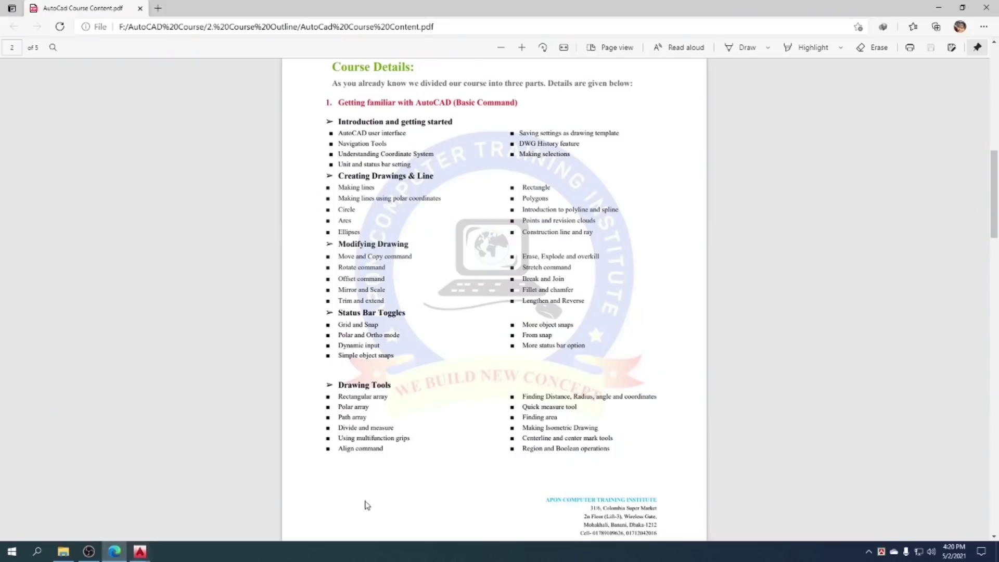